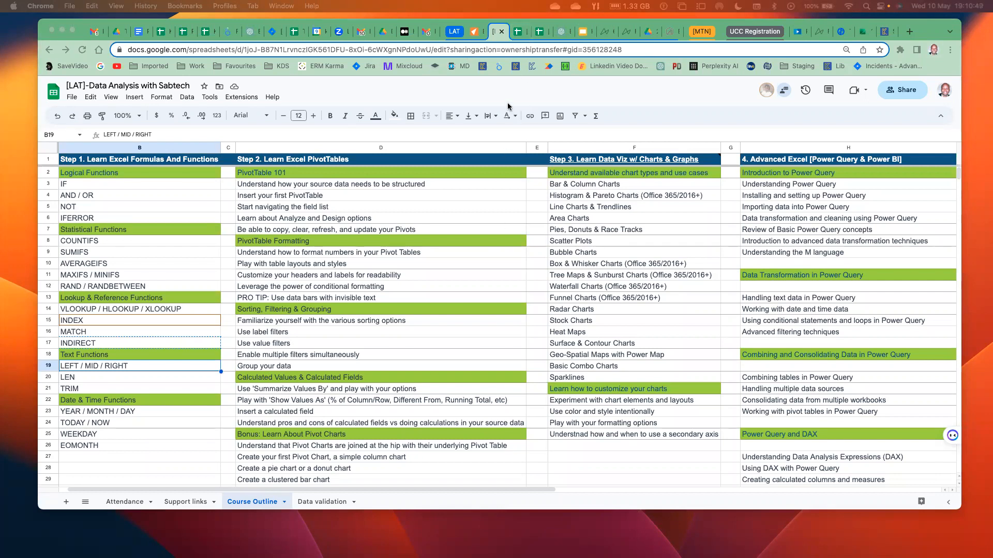
{"action": "left_click_drag", "start_coordinate": [474, 33], "coordinate": [992, 331]}
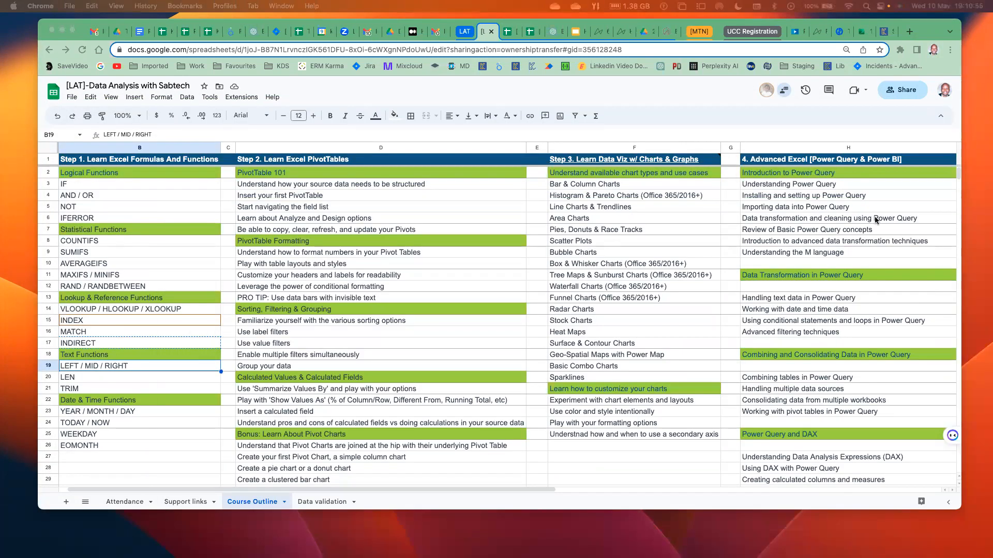
{"action": "left_click", "coordinate": [448, 265]}
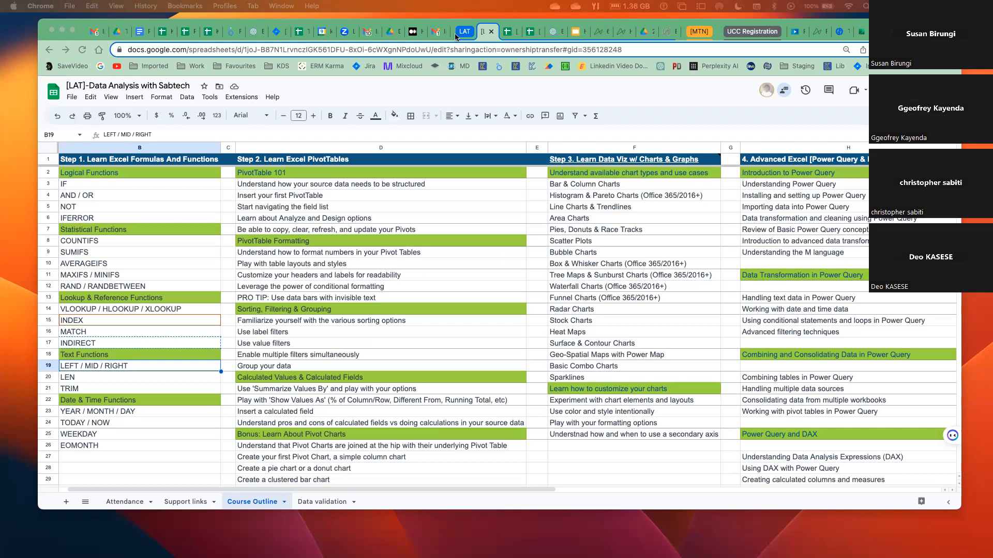
Switch to the Data Analysis Trainings folder in Google Drive and open Session Files, down to the 2023-05-09 Session 01 folder.
{"action": "left_click", "coordinate": [397, 37]}
{"action": "key", "text": "super+w"}
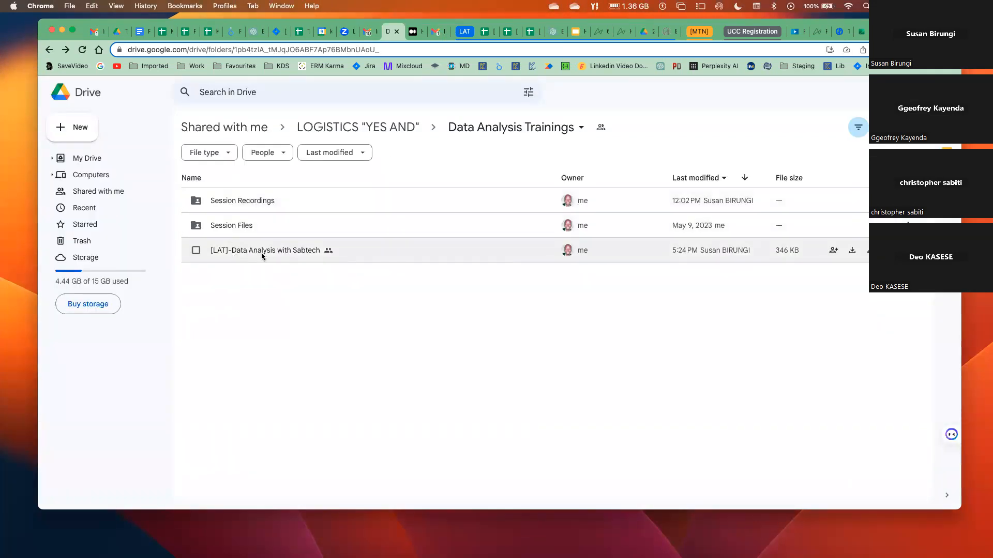
{"action": "left_click", "coordinate": [240, 225]}
{"action": "double_click", "coordinate": [240, 224]}
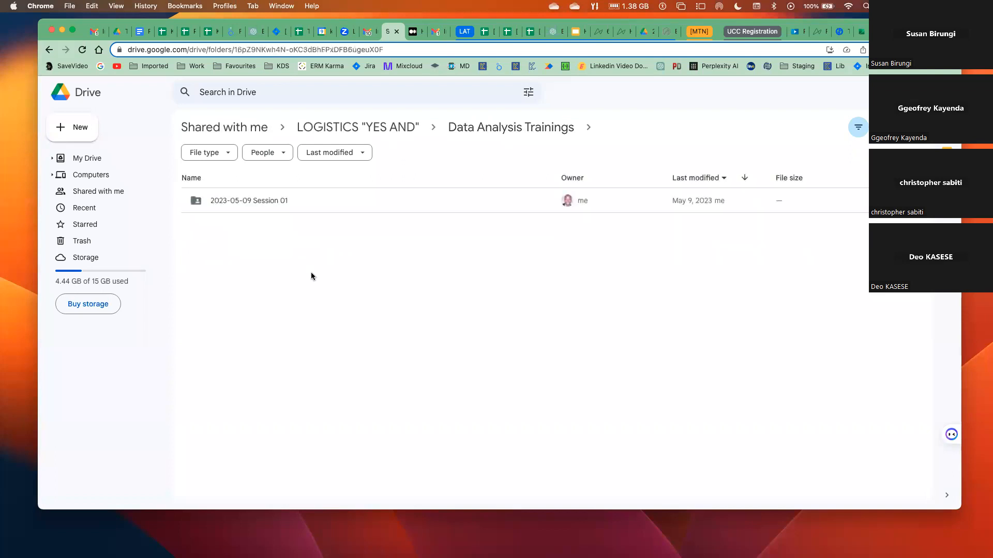
{"action": "double_click", "coordinate": [251, 201]}
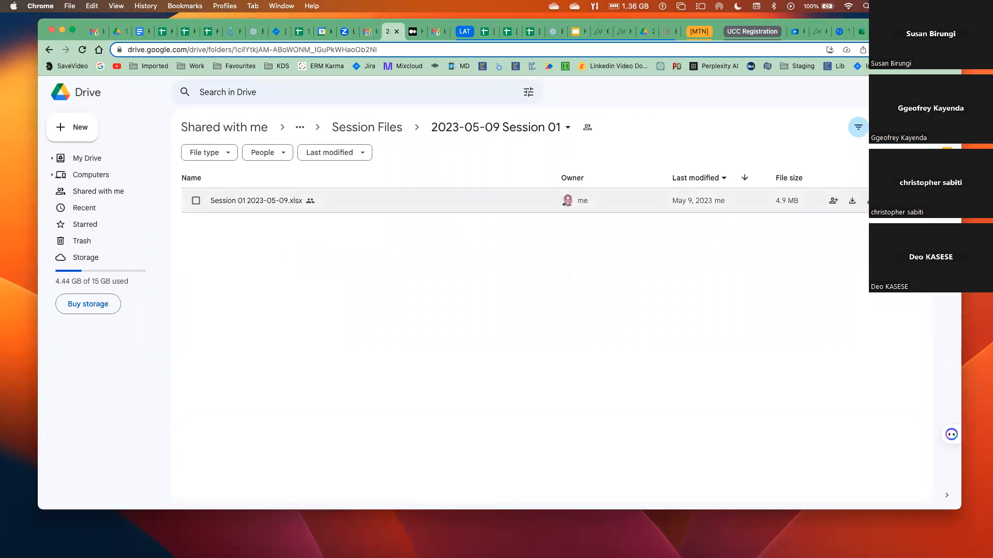
{"action": "left_click", "coordinate": [908, 201]}
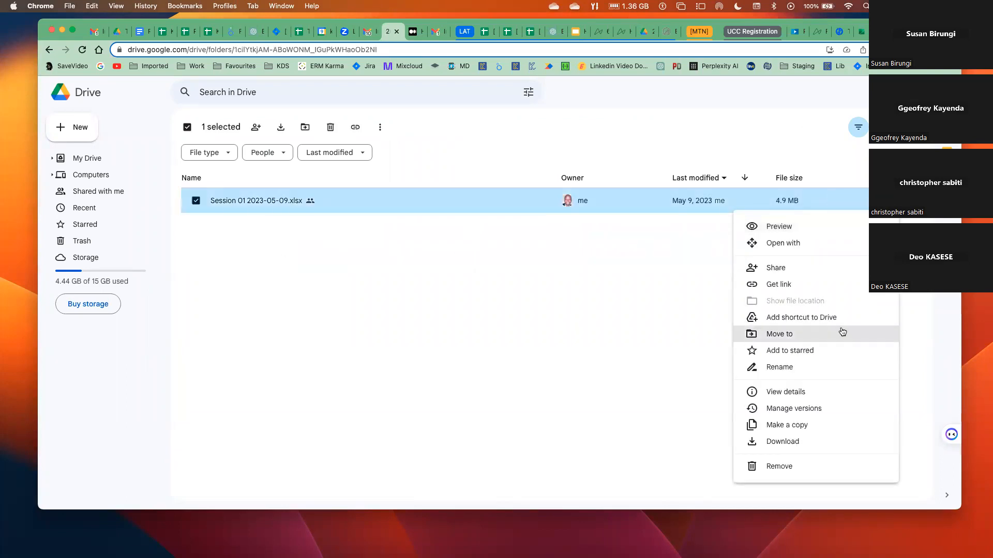
{"action": "left_click", "coordinate": [784, 443]}
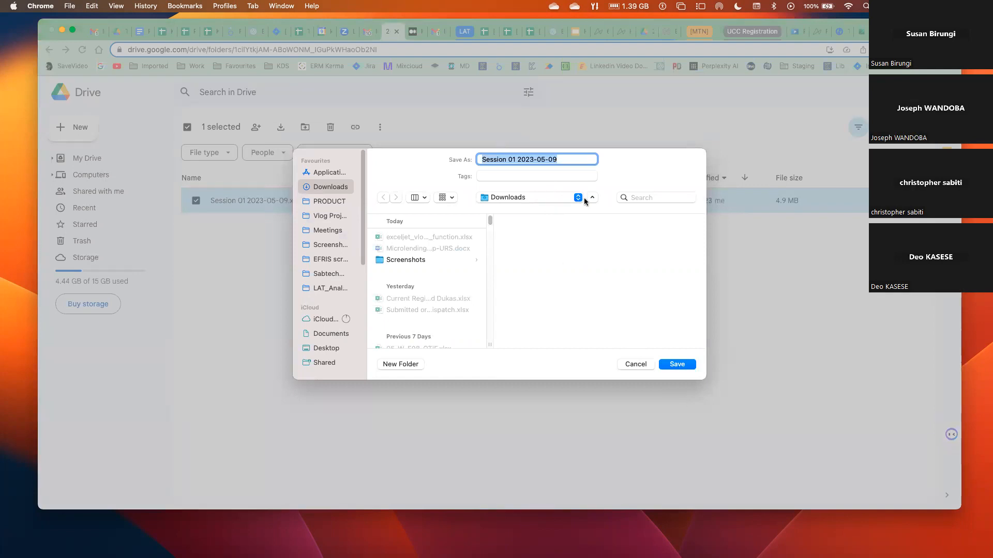
{"action": "left_click", "coordinate": [544, 158]}
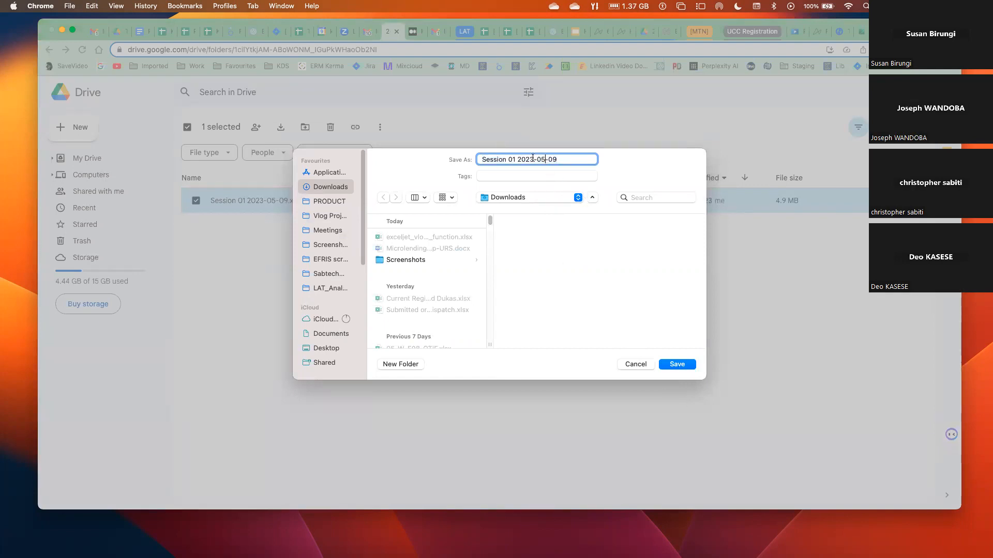
{"action": "key", "text": "BackSpace"}
{"action": "key", "text": "BackSpace"}
{"action": "type", "text": "10"}
{"action": "left_click", "coordinate": [516, 159]}
{"action": "key", "text": "BackSpace"}
{"action": "type", "text": "2"}
{"action": "left_click", "coordinate": [686, 365]}
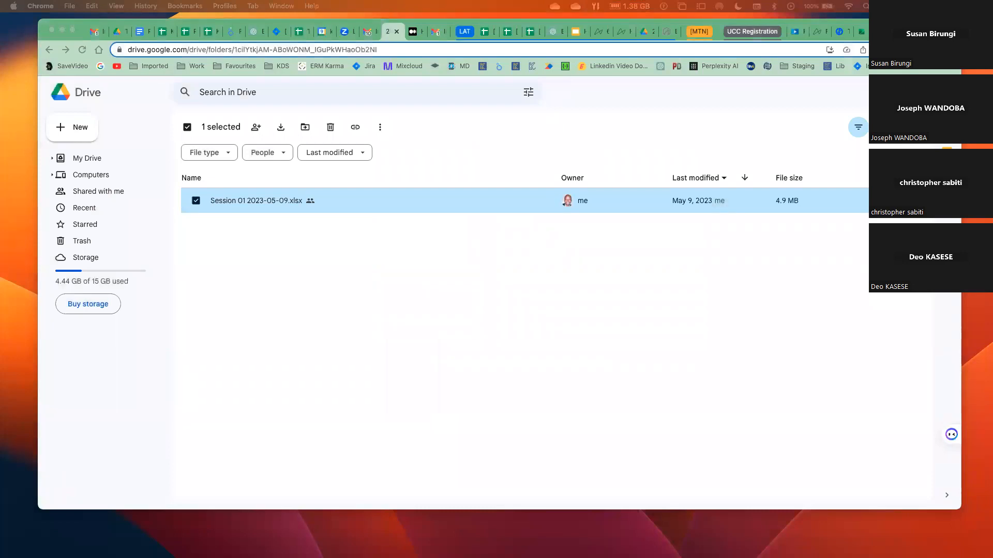
{"action": "key", "text": "super+Tab"}
{"action": "left_click_drag", "start_coordinate": [668, 42], "coordinate": [610, 37]}
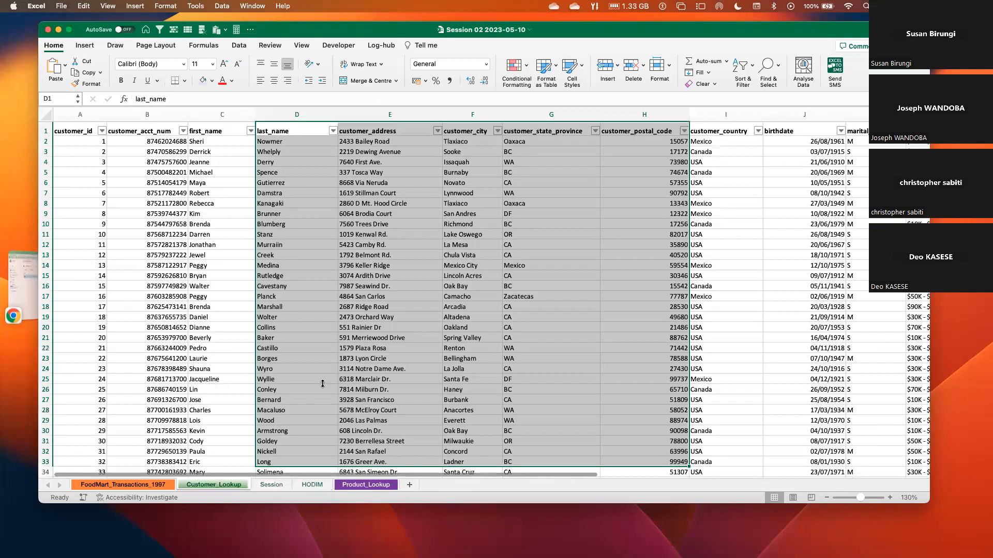
{"action": "right_click", "coordinate": [165, 484]}
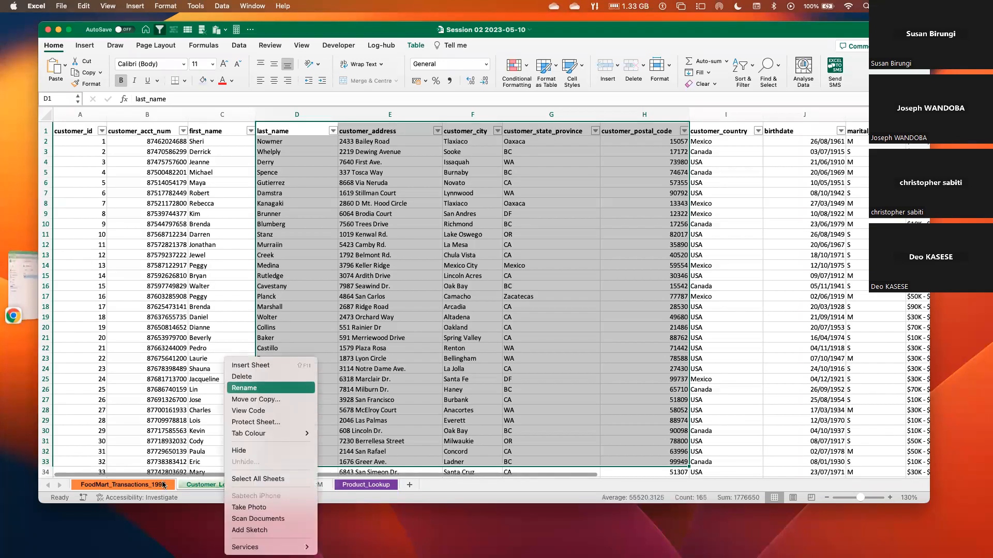
{"action": "key", "text": "Up"}
{"action": "key", "text": "Return"}
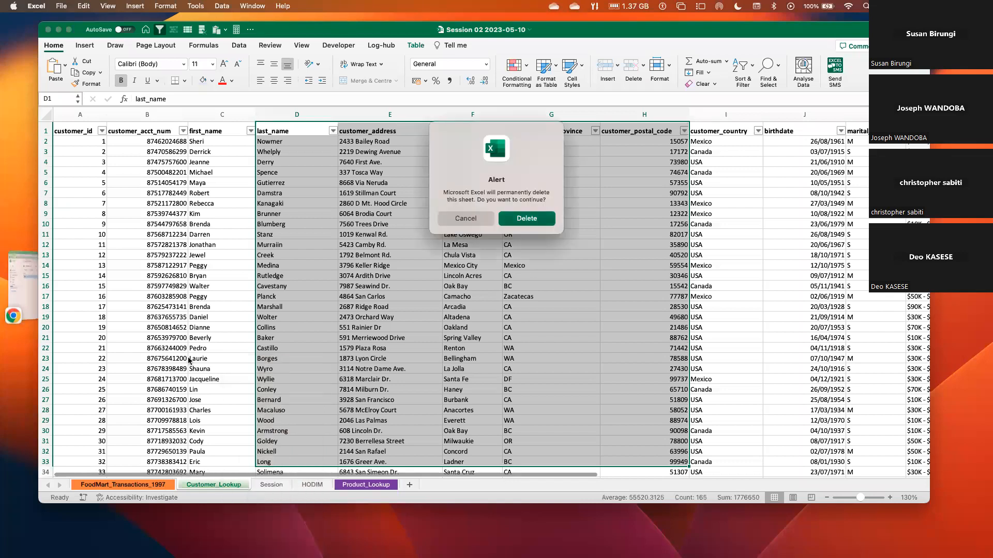
{"action": "key", "text": "Return"}
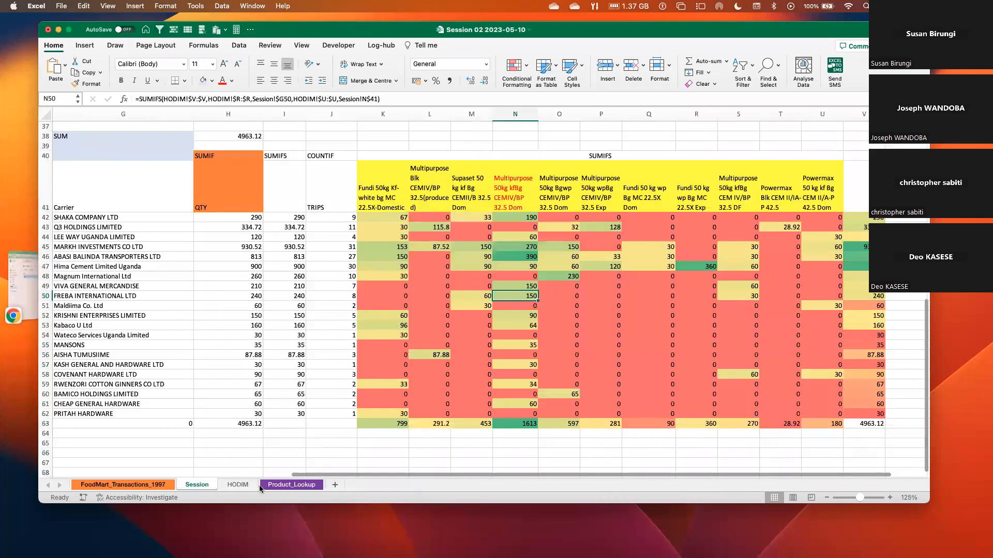
Delete the FoodMart_Transactions_1997 and Product_Lookup sheets from the workbook.
{"action": "left_click", "coordinate": [123, 484]}
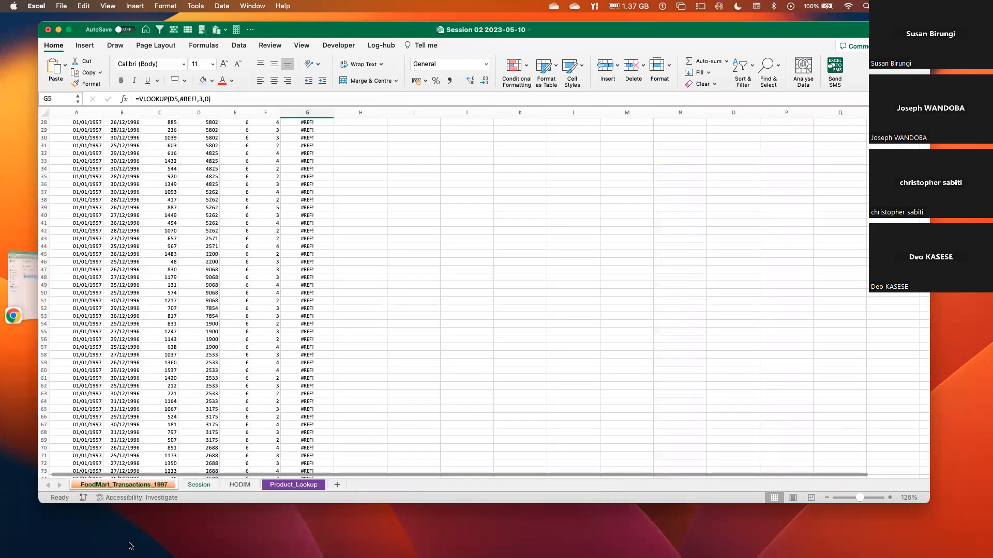
{"action": "right_click", "coordinate": [190, 485]}
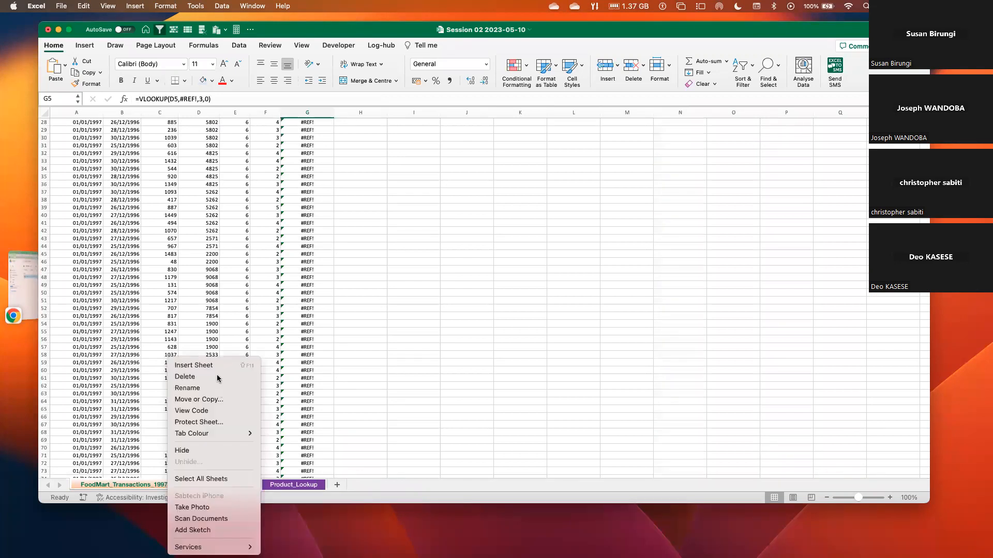
{"action": "left_click", "coordinate": [216, 378]}
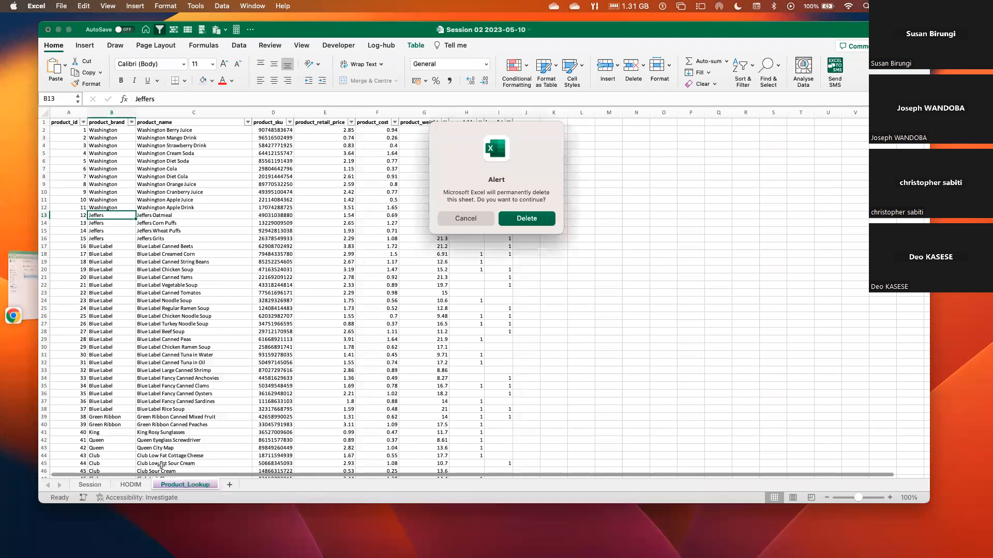
{"action": "key", "text": "Return"}
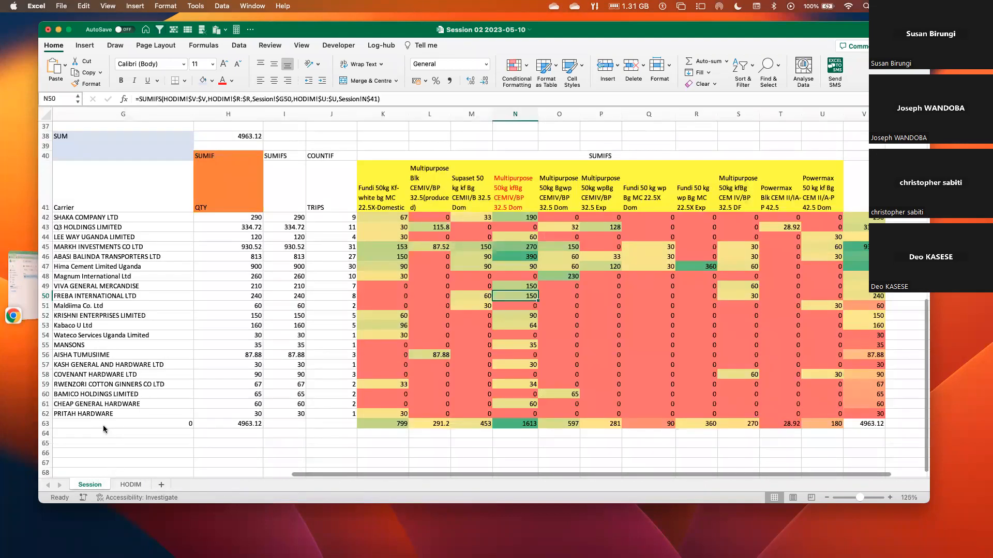
Add a new sheet between Session and HODIM and name it Session2.
{"action": "right_click", "coordinate": [100, 444]}
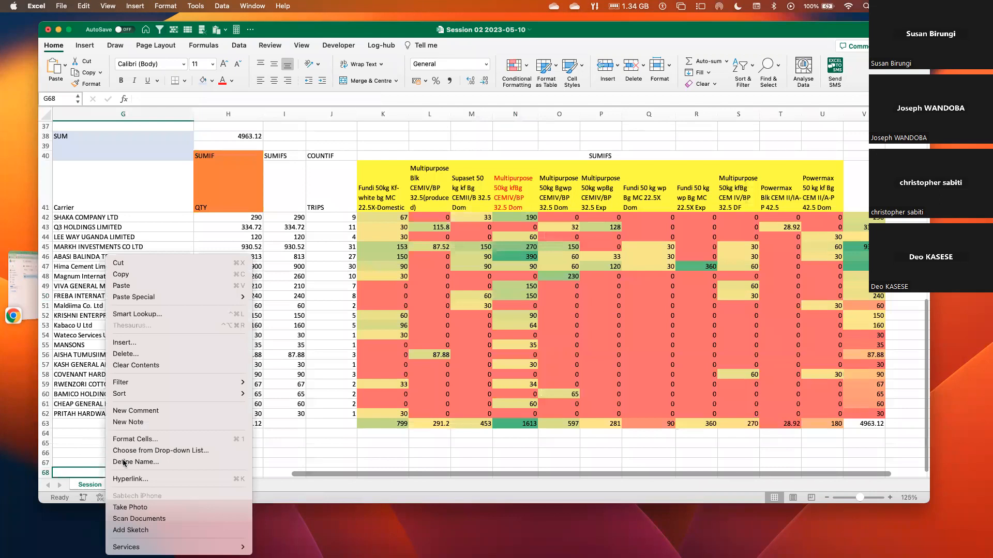
{"action": "left_click", "coordinate": [160, 487]}
{"action": "left_click", "coordinate": [162, 484]}
{"action": "double_click", "coordinate": [138, 485]}
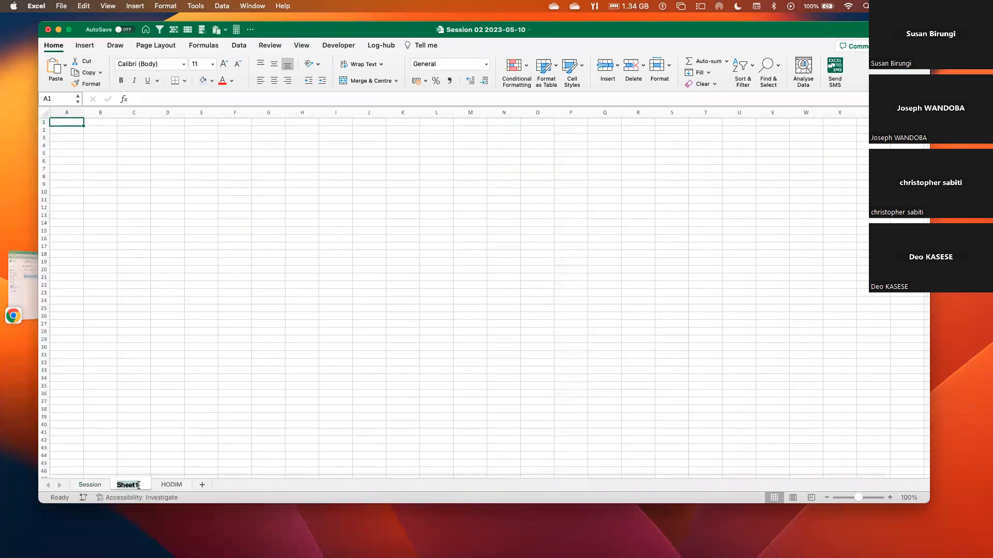
{"action": "type", "text": "Session2"}
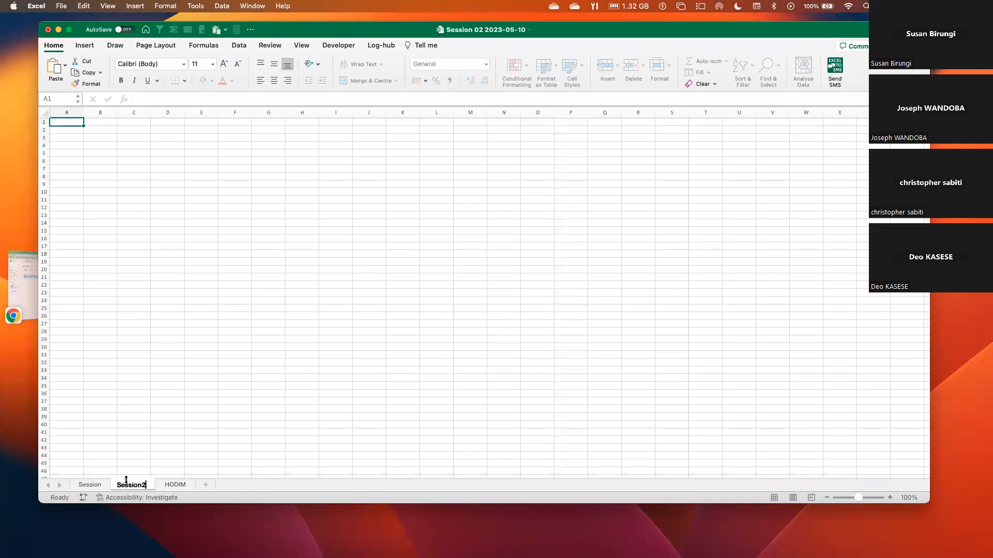
{"action": "key", "text": "Return"}
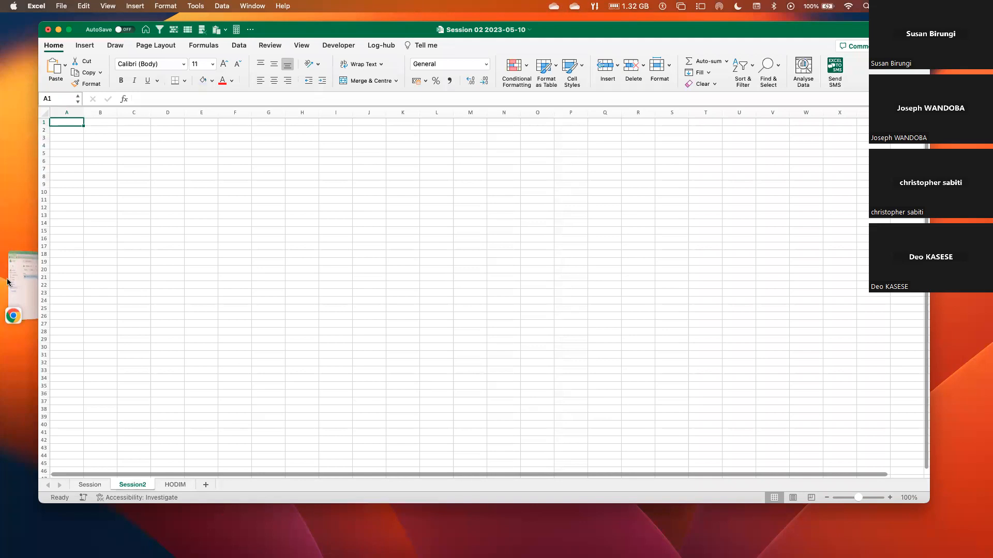
Switch to the Course Outline sheet in Google Sheets and copy the Text Functions topics in B18:B21.
{"action": "key", "text": "ctrl+Page_Down"}
{"action": "left_click", "coordinate": [20, 303]}
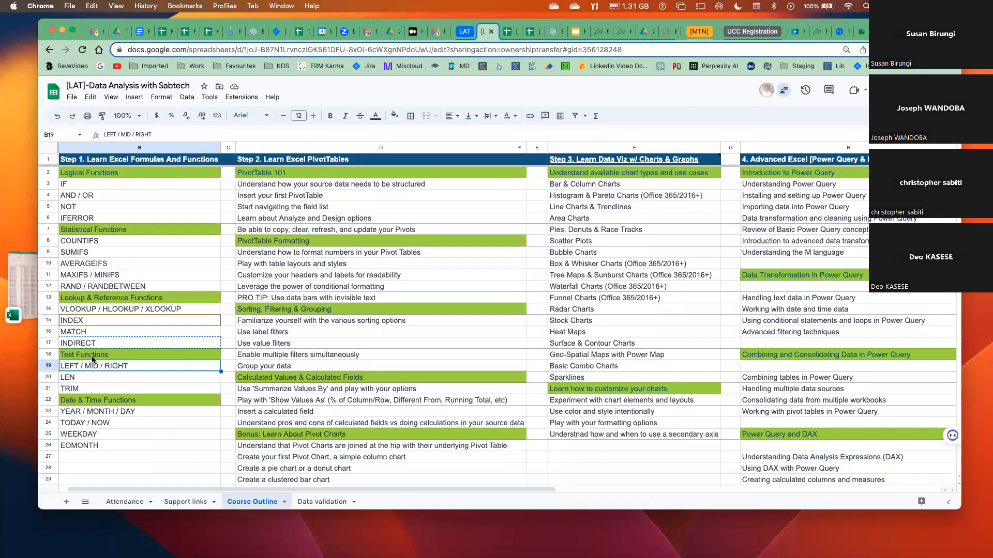
{"action": "left_click_drag", "start_coordinate": [85, 356], "coordinate": [84, 391]}
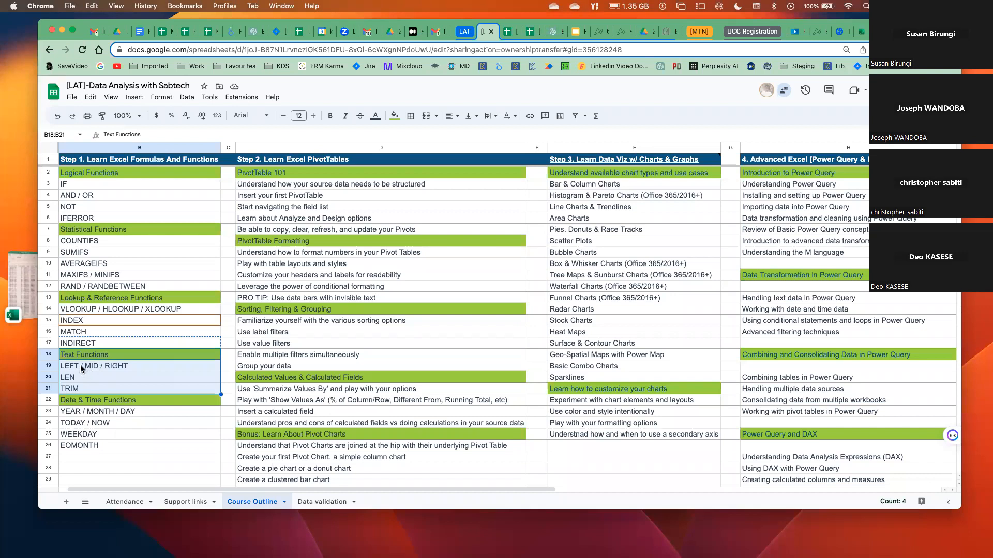
{"action": "key", "text": "super+c"}
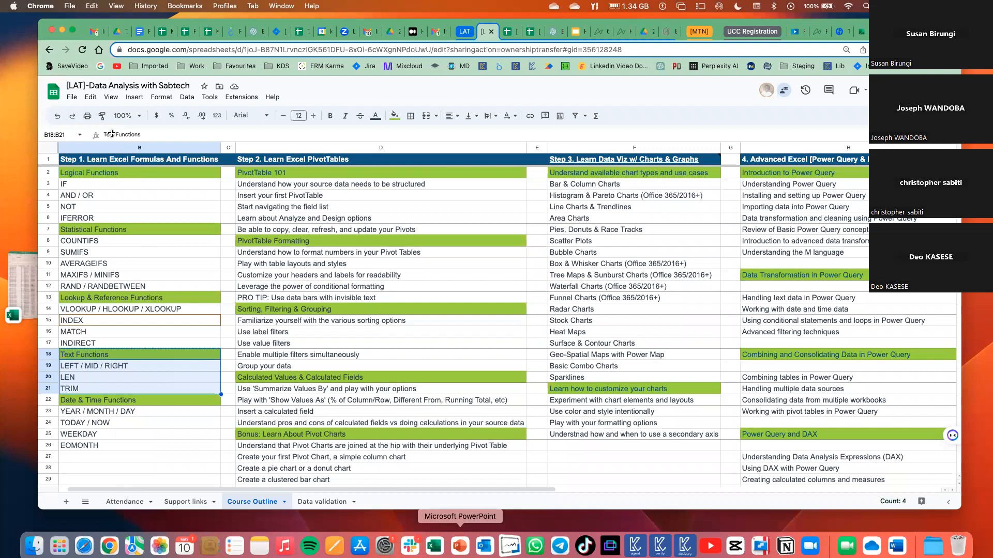
Paste the copied topics into the Session2 sheet in Excel starting at B2, and widen column B to fit them.
{"action": "key", "text": "super+Tab"}
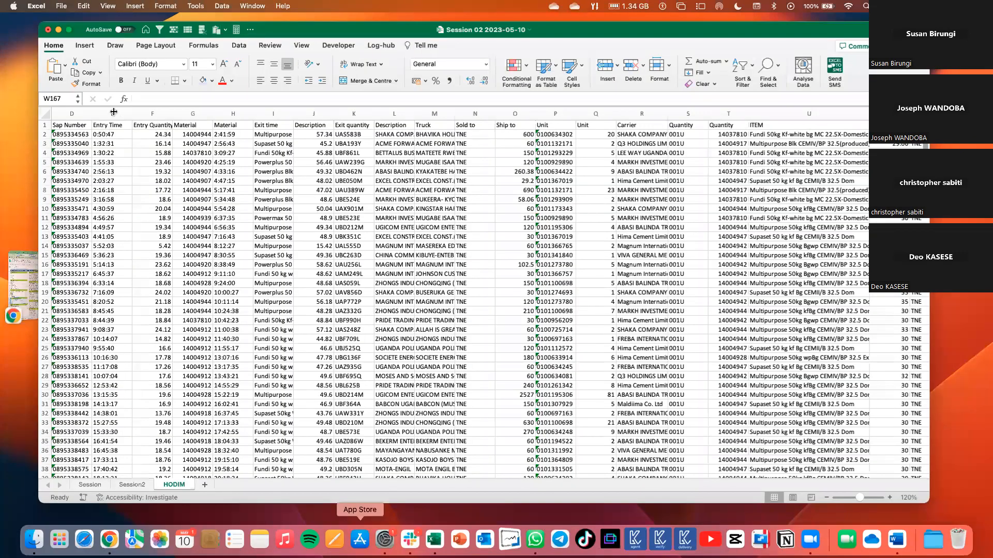
{"action": "key", "text": "ctrl+Page_Up"}
{"action": "key", "text": "super+v"}
{"action": "left_click_drag", "start_coordinate": [104, 112], "coordinate": [175, 111]}
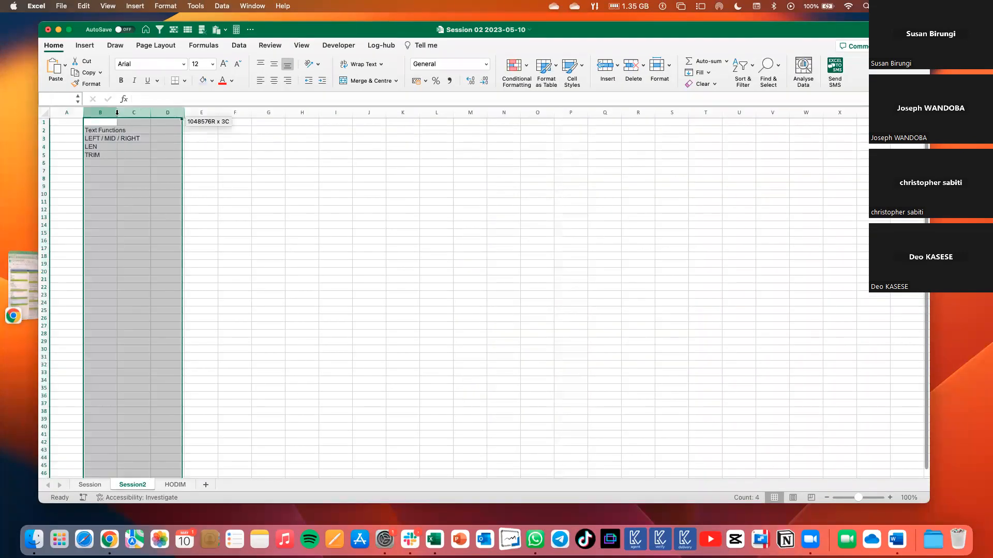
{"action": "double_click", "coordinate": [117, 112]}
{"action": "left_click_drag", "start_coordinate": [144, 112], "coordinate": [198, 113]}
{"action": "left_click", "coordinate": [132, 165]}
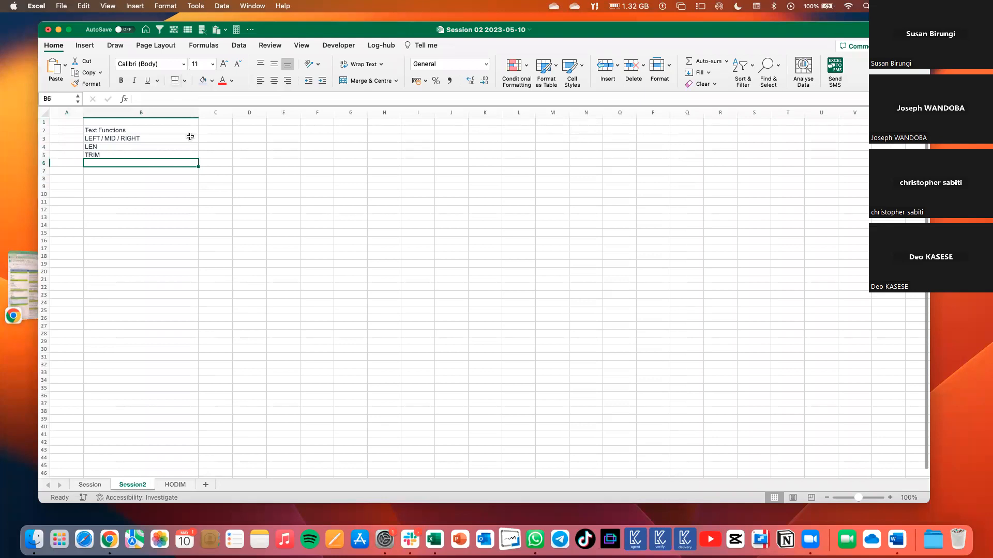
Look through Excel's list of available text functions.
{"action": "left_click", "coordinate": [204, 45]}
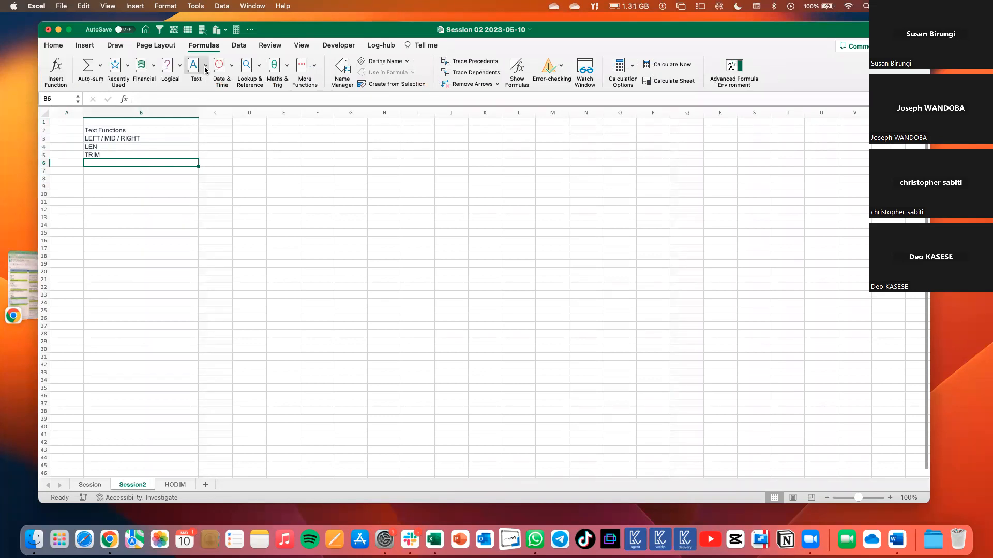
{"action": "left_click", "coordinate": [205, 70]}
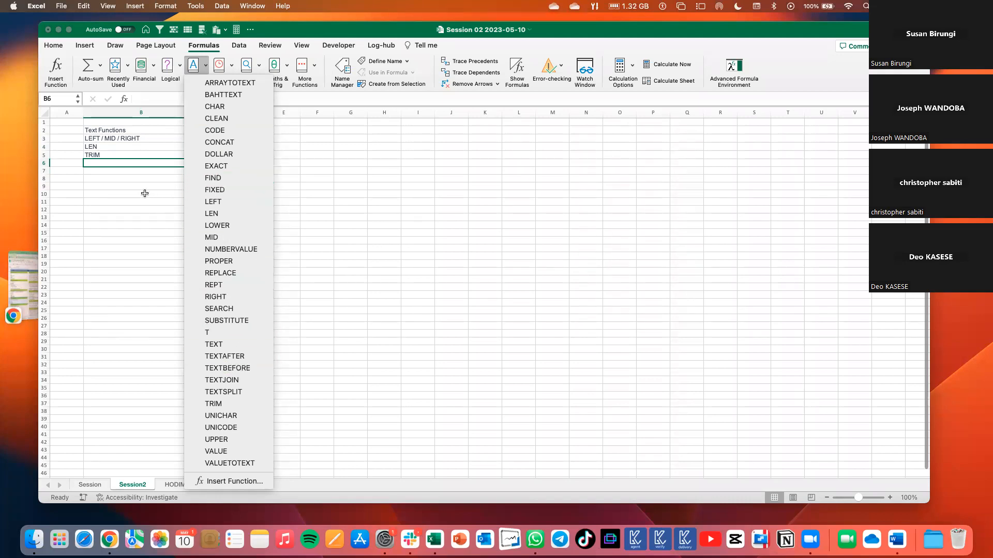
{"action": "left_click", "coordinate": [136, 175]}
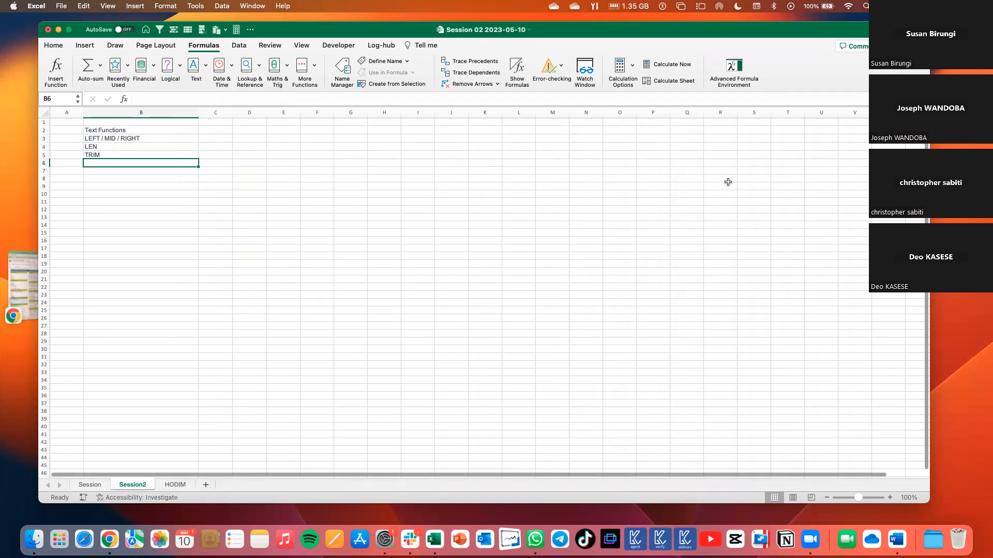
In the HODIM sheet, select the Plant column (AA) and widen it to fit its full text.
{"action": "key", "text": "ctrl+Page_Down"}
{"action": "scroll", "coordinate": [822, 155], "scroll_direction": "right", "scroll_amount": 5}
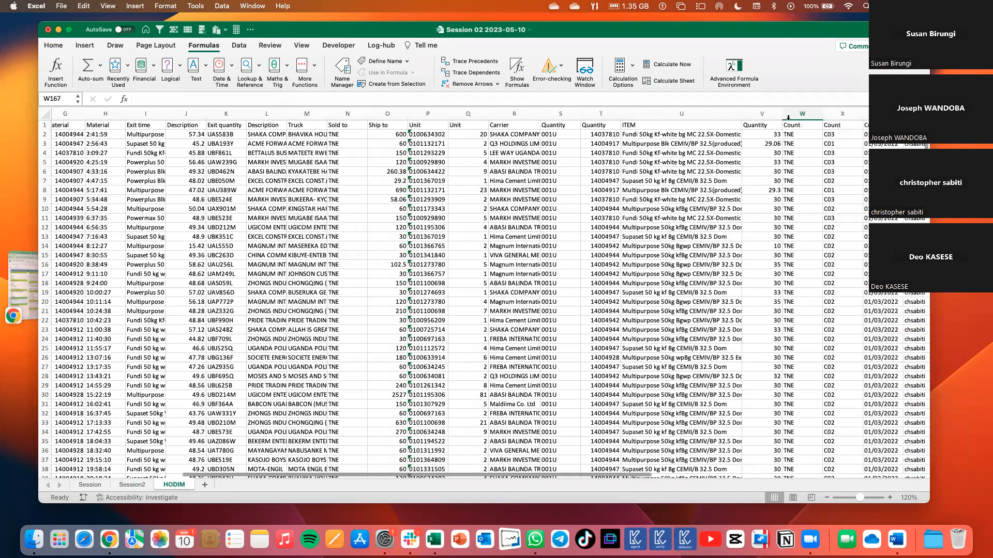
{"action": "scroll", "coordinate": [788, 118], "scroll_direction": "right", "scroll_amount": 2}
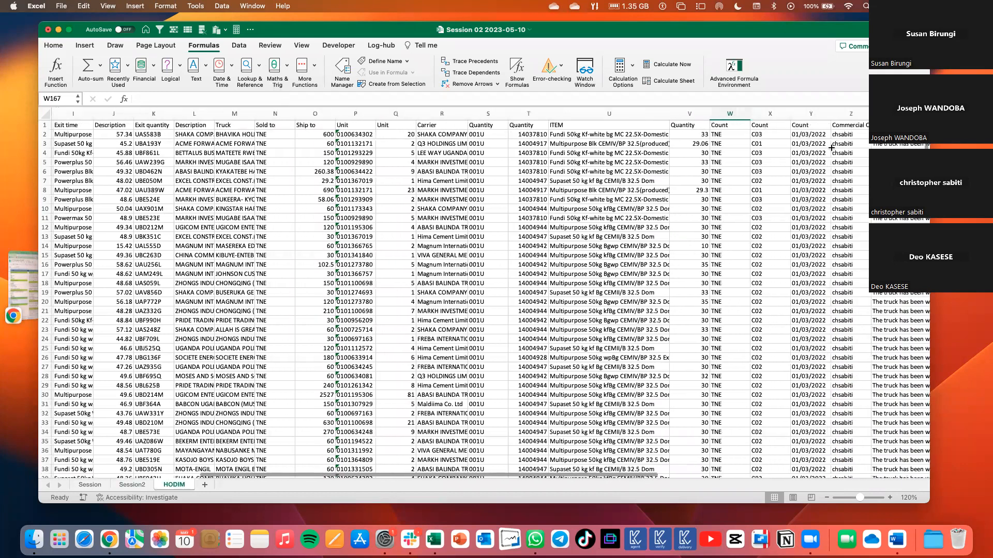
{"action": "scroll", "coordinate": [834, 156], "scroll_direction": "right", "scroll_amount": 1}
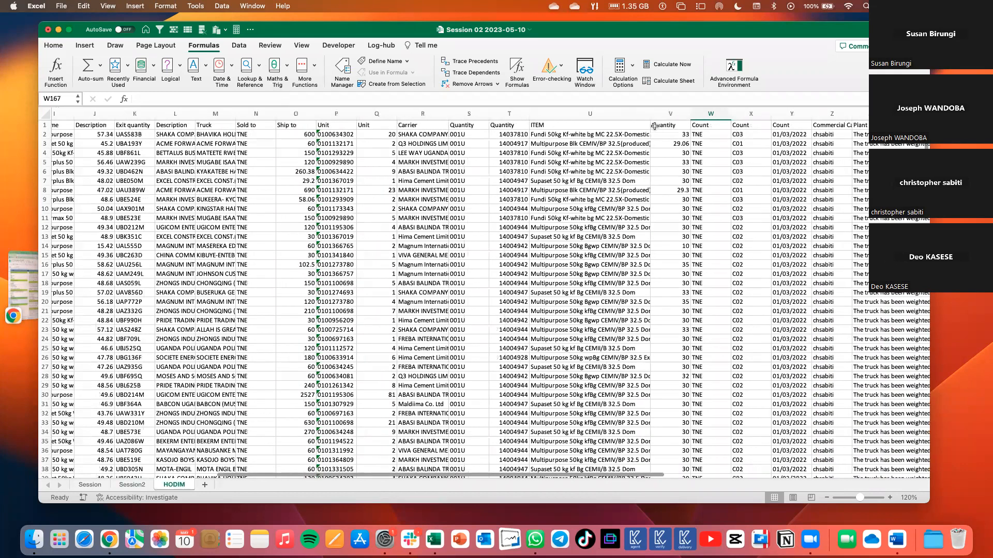
{"action": "scroll", "coordinate": [636, 127], "scroll_direction": "right", "scroll_amount": 2}
{"action": "key", "text": "super+z"}
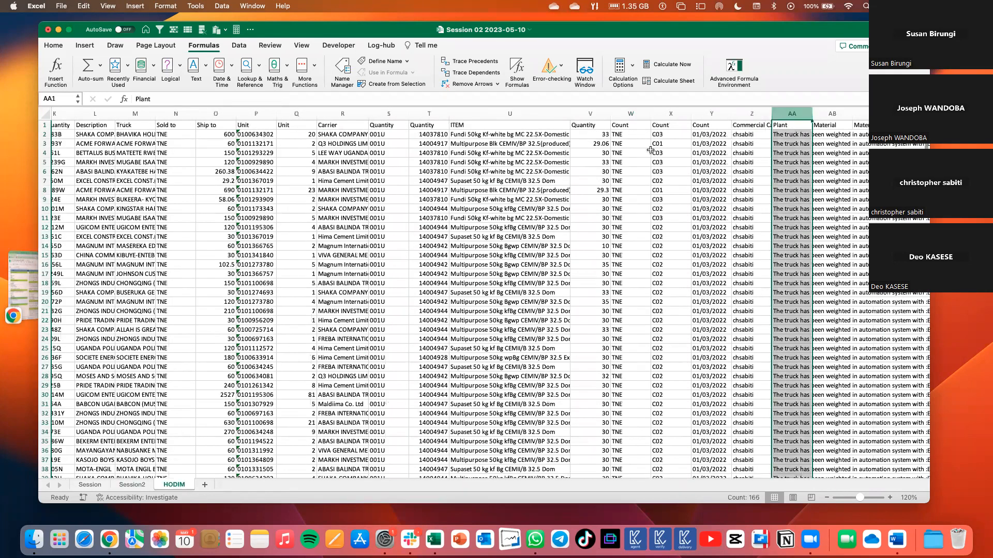
{"action": "key", "text": "super+z"}
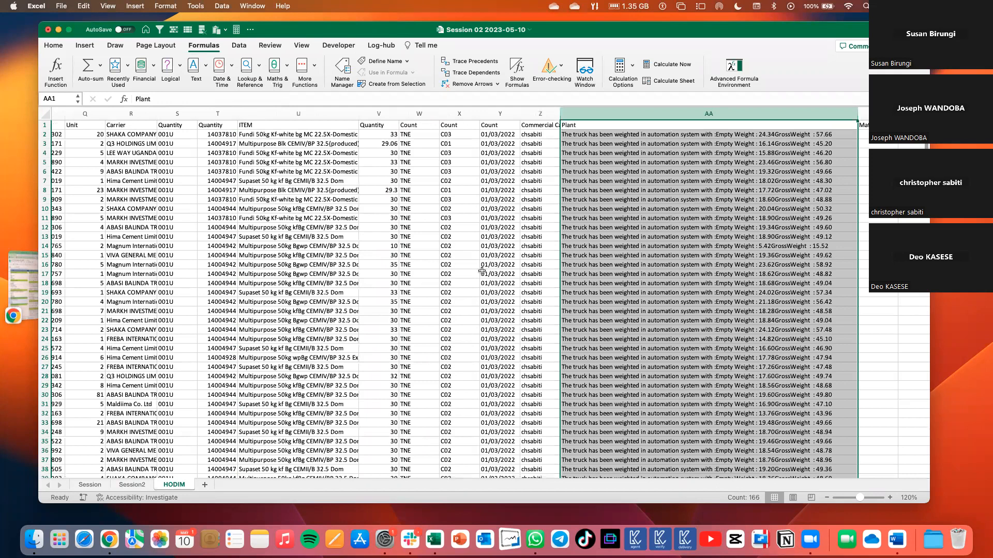
Find the Carrier column (R) in the HODIM sheet and copy it.
{"action": "scroll", "coordinate": [476, 271], "scroll_direction": "down", "scroll_amount": 10}
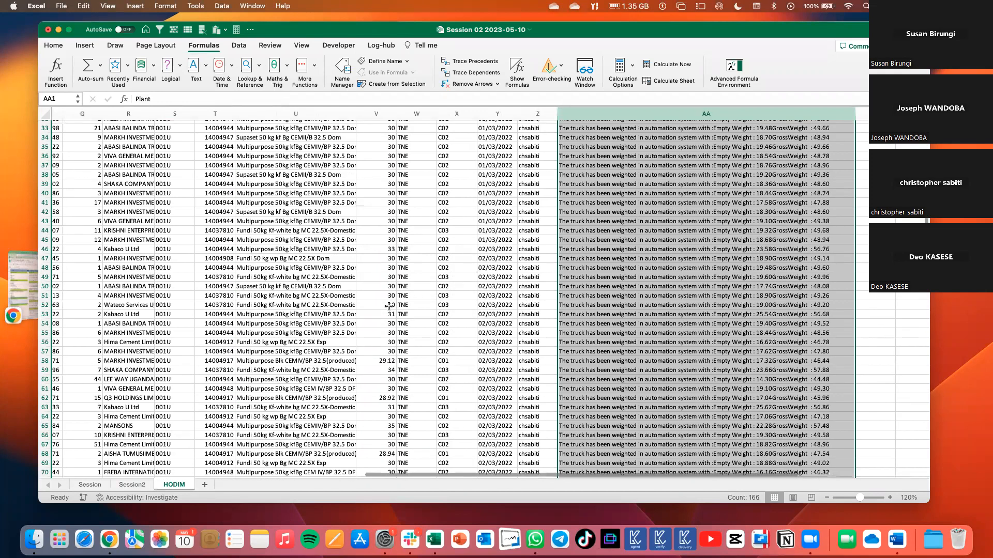
{"action": "scroll", "coordinate": [370, 308], "scroll_direction": "down", "scroll_amount": 5}
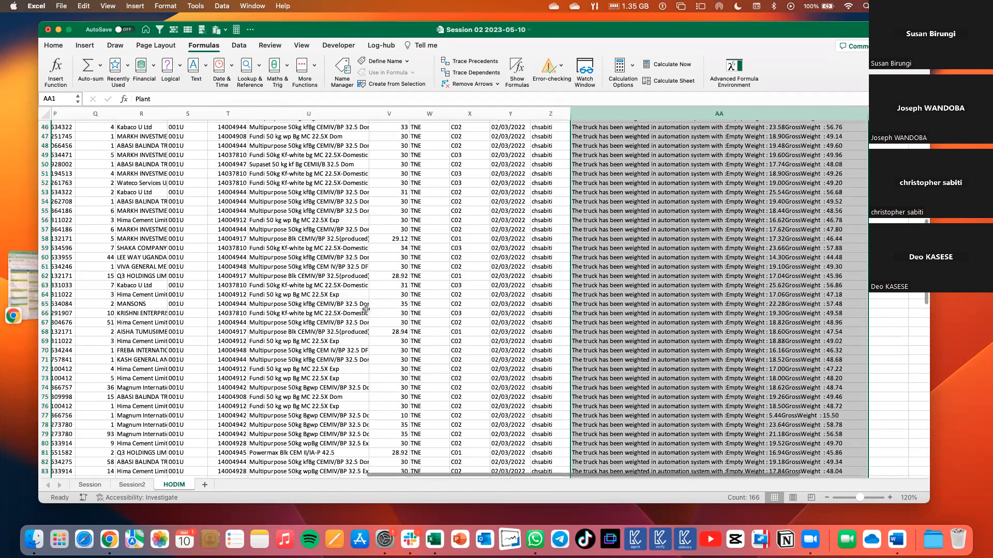
{"action": "scroll", "coordinate": [366, 309], "scroll_direction": "up", "scroll_amount": 15}
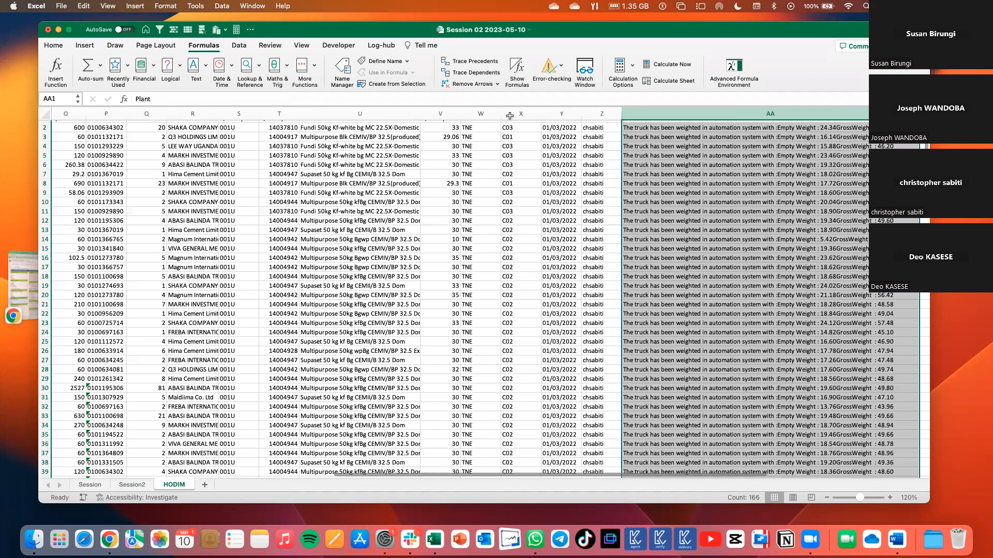
{"action": "scroll", "coordinate": [510, 116], "scroll_direction": "left", "scroll_amount": 10}
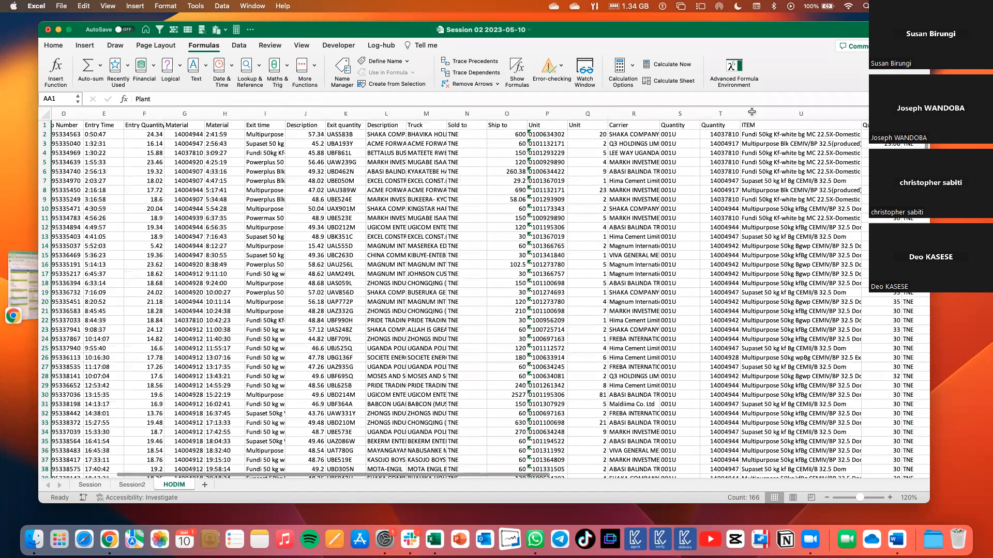
{"action": "scroll", "coordinate": [751, 111], "scroll_direction": "left", "scroll_amount": 3}
{"action": "left_click", "coordinate": [512, 113]}
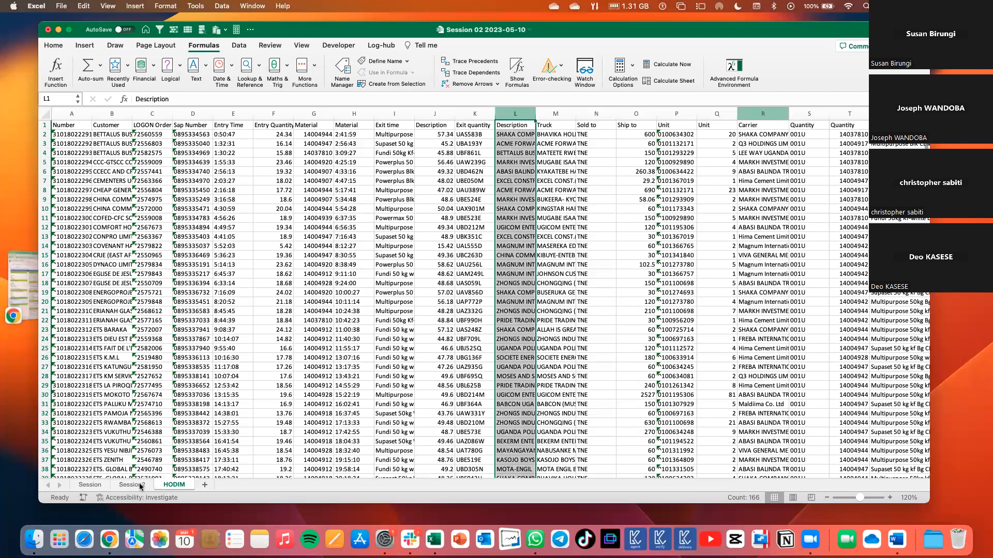
{"action": "left_click", "coordinate": [751, 112]}
{"action": "key", "text": "super+c"}
Paste the copied Carrier column into column C of the Session2 sheet and widen the column to fit its text.
{"action": "key", "text": "ctrl+Page_Up"}
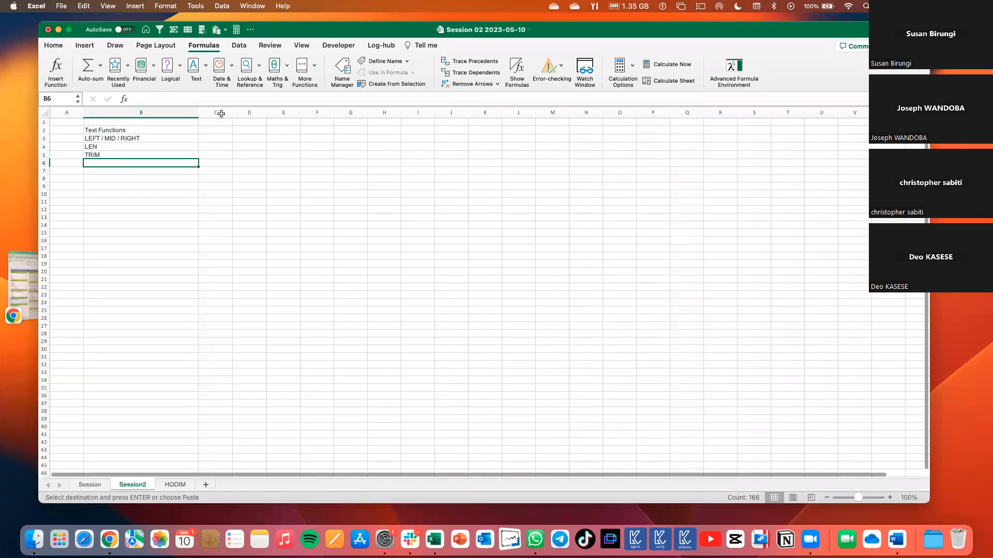
{"action": "left_click", "coordinate": [217, 112]}
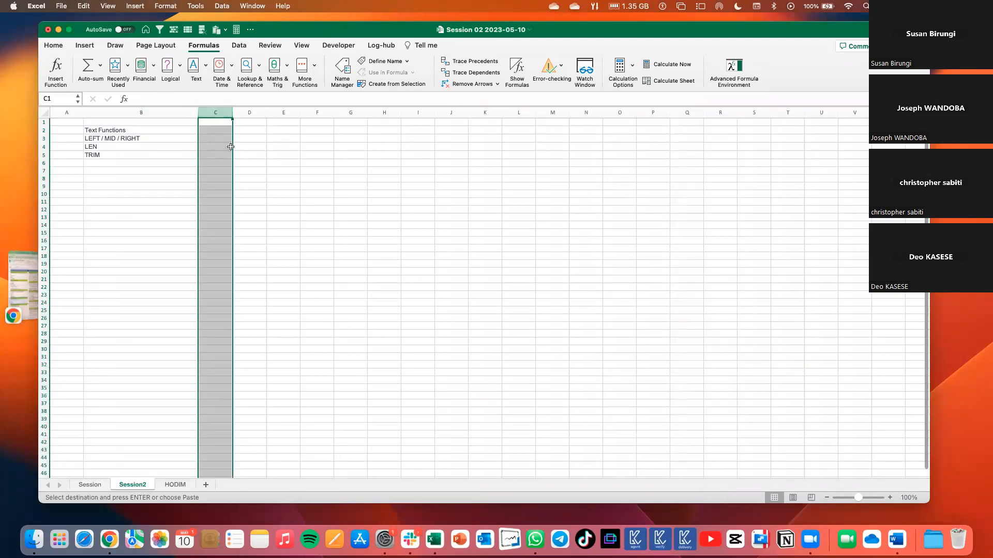
{"action": "key", "text": "super+v"}
{"action": "double_click", "coordinate": [241, 112]}
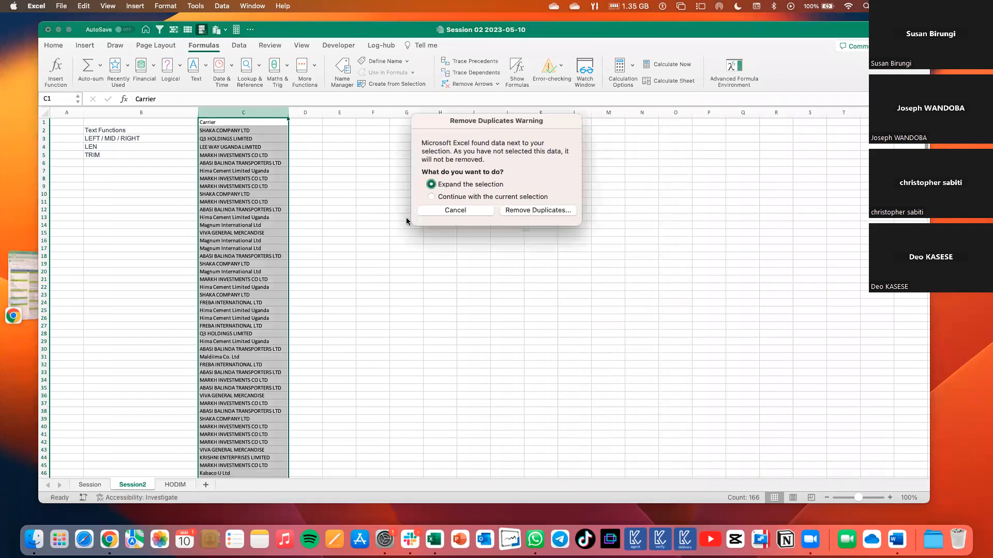
Remove duplicates with the selection expanded to columns B and C, comparing only column C.
{"action": "key", "text": "Return"}
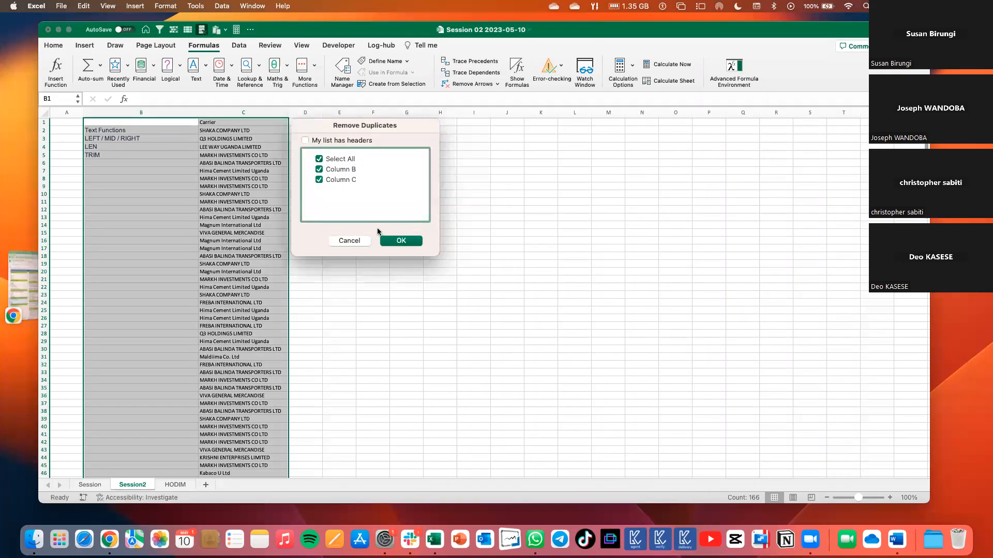
{"action": "left_click", "coordinate": [320, 171]}
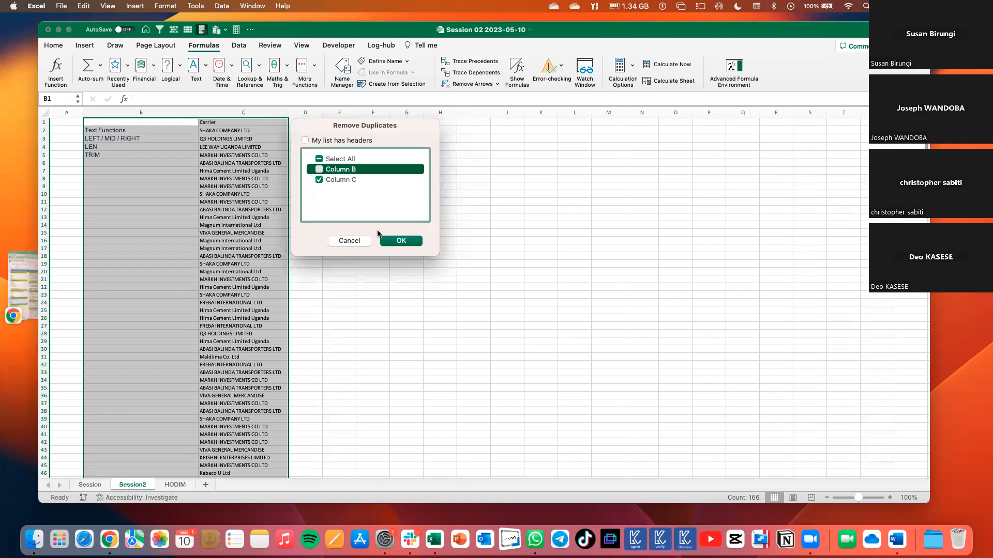
{"action": "left_click", "coordinate": [400, 246]}
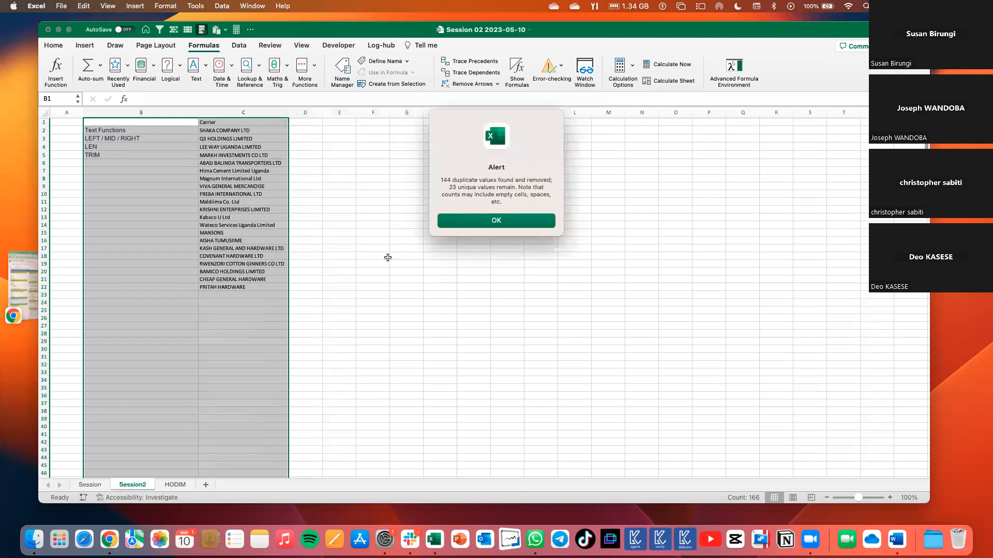
{"action": "key", "text": "Return"}
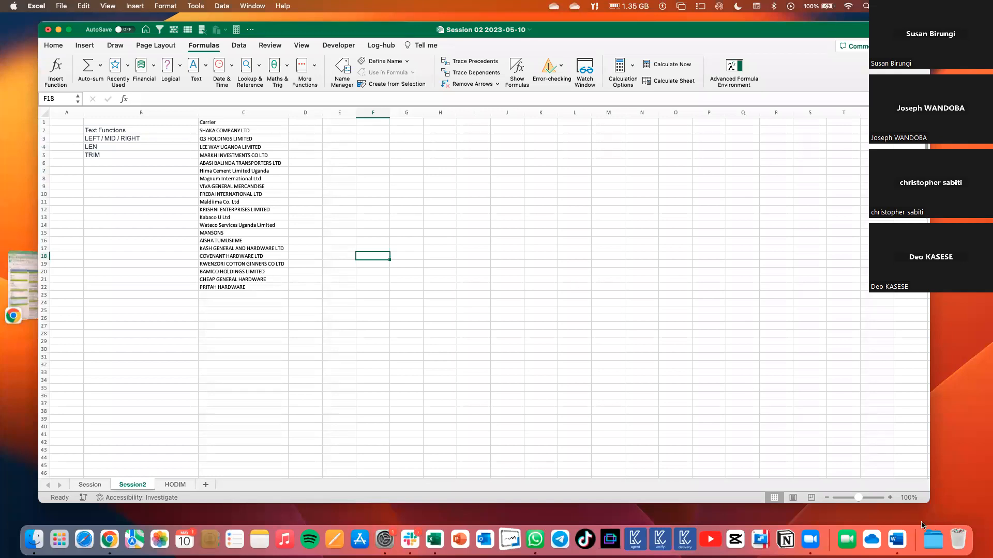
Enter the header "LEFT 4 character" in D1 and widen column D to fit it.
{"action": "left_click", "coordinate": [889, 498]}
{"action": "left_click", "coordinate": [888, 498]}
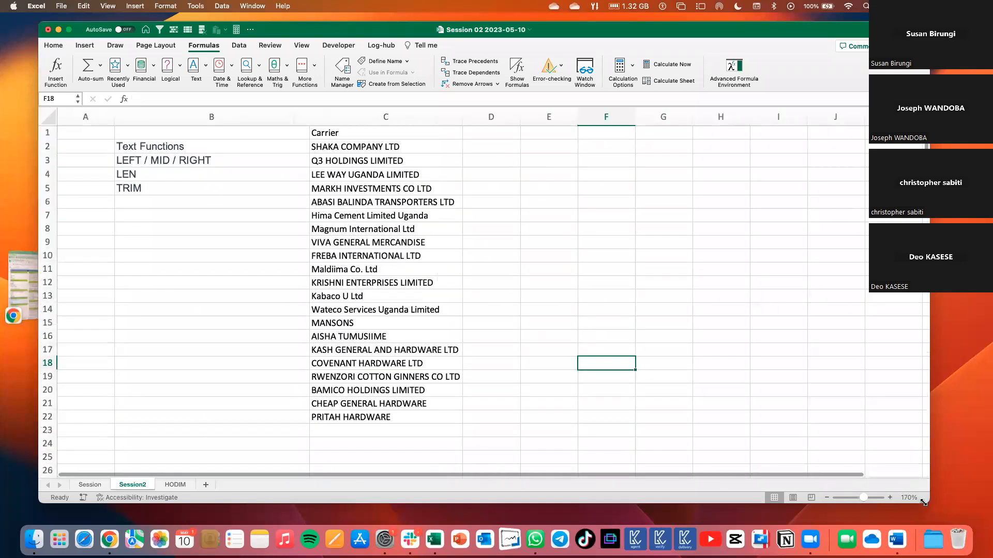
{"action": "left_click_drag", "start_coordinate": [965, 516], "coordinate": [974, 521]}
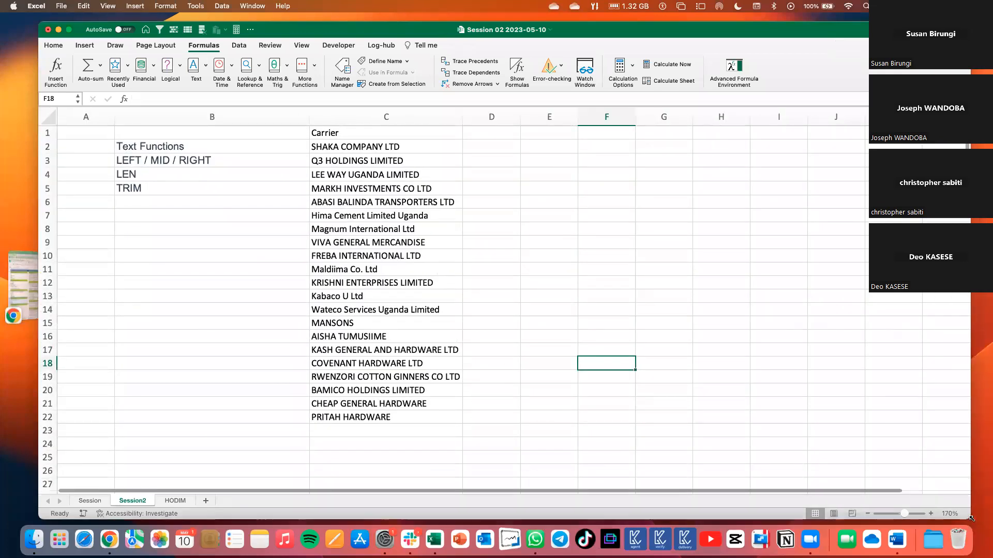
{"action": "left_click", "coordinate": [468, 363]}
{"action": "left_click", "coordinate": [468, 147]}
{"action": "left_click", "coordinate": [487, 131]}
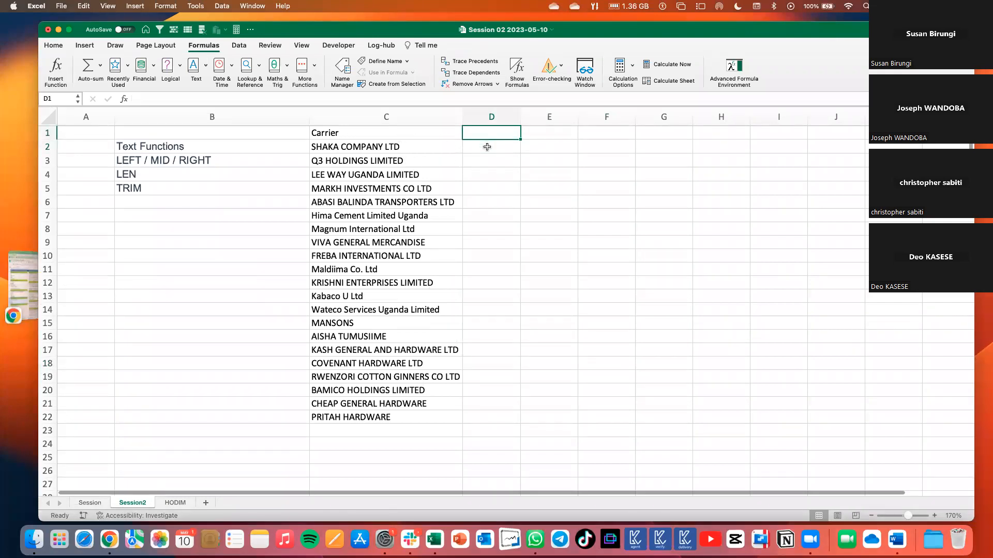
{"action": "type", "text": "LFTE"}
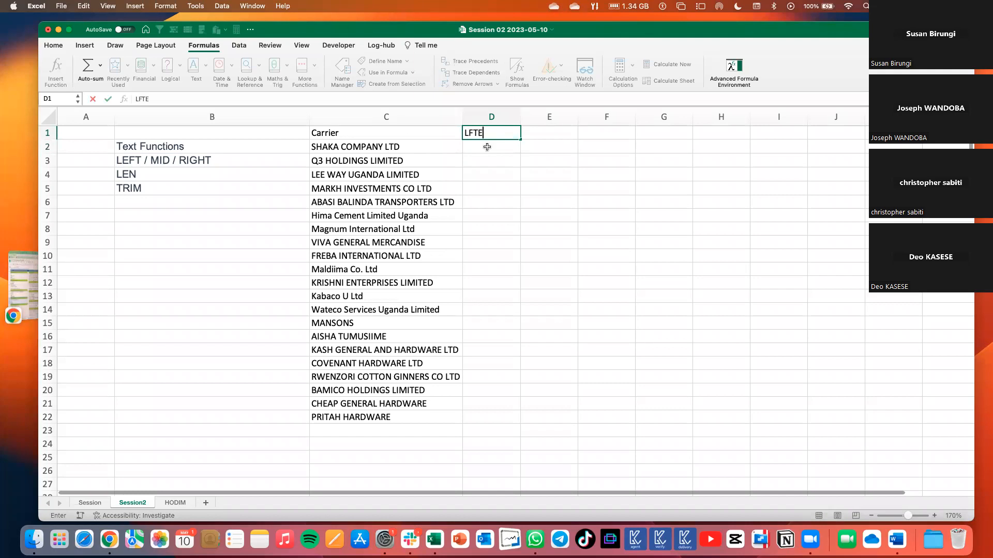
{"action": "key", "text": "BackSpace"}
{"action": "key", "text": "BackSpace"}
{"action": "key", "text": "BackSpace"}
{"action": "type", "text": "EFT 4 character"}
{"action": "key", "text": "Return"}
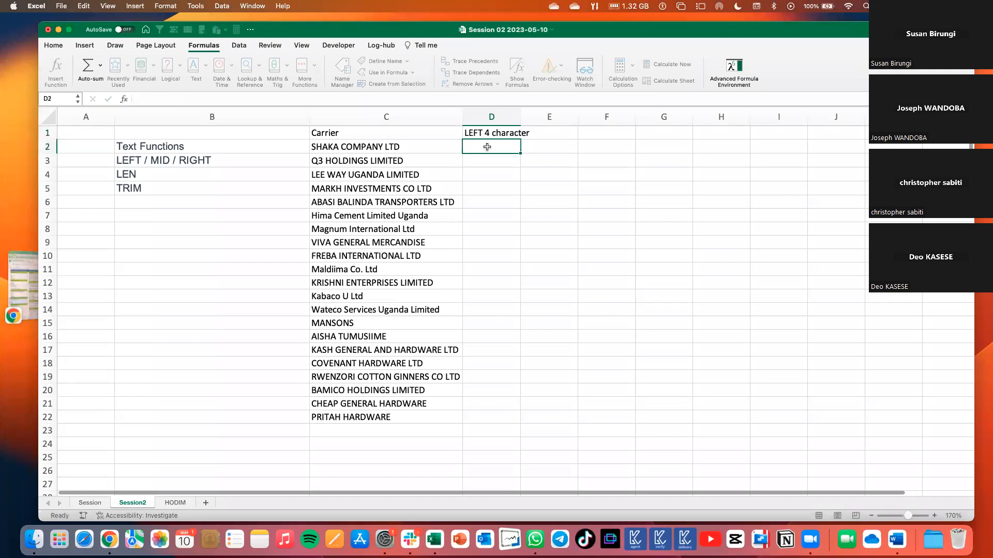
{"action": "left_click_drag", "start_coordinate": [523, 118], "coordinate": [533, 119]}
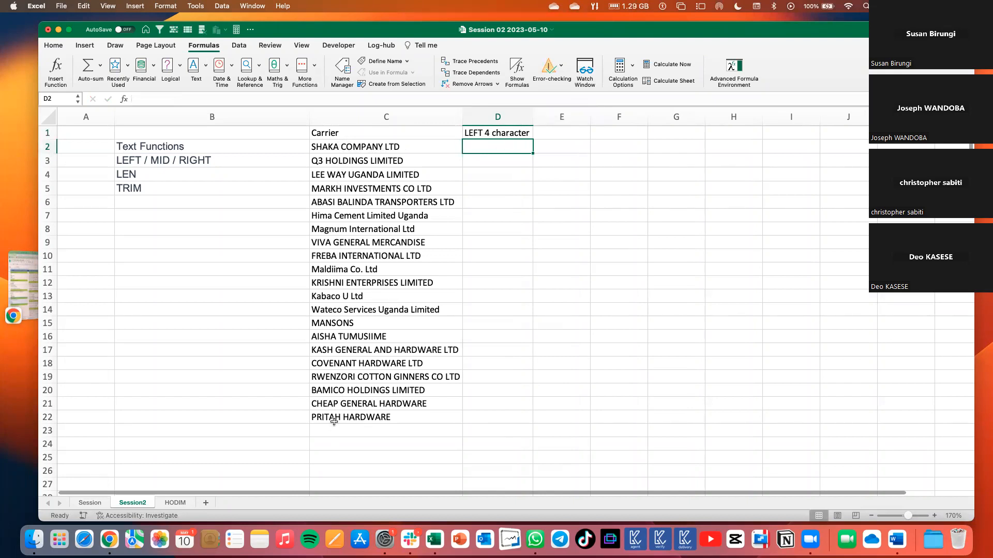
Change the header in D1 to "LEFT 3 character".
{"action": "double_click", "coordinate": [489, 134]}
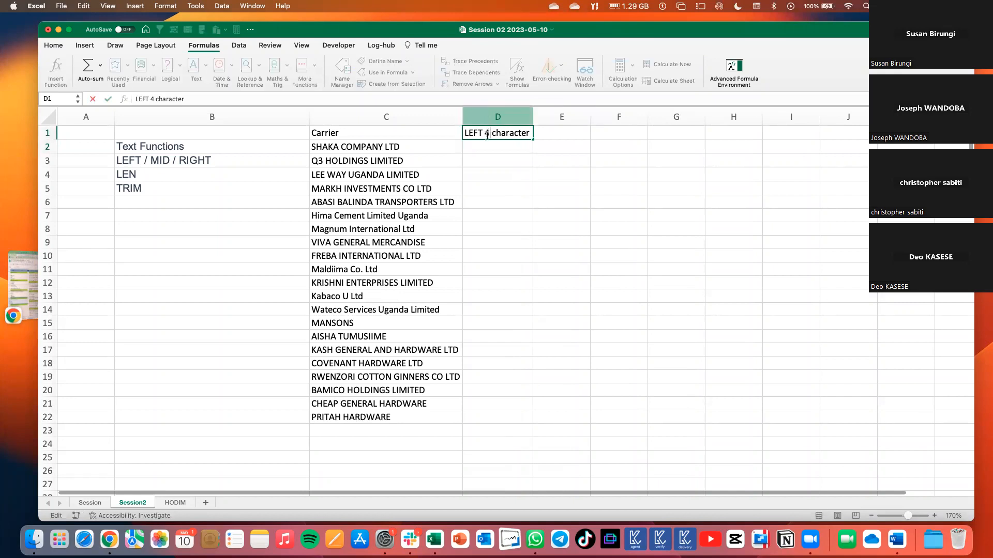
{"action": "key", "text": "BackSpace"}
{"action": "type", "text": "3"}
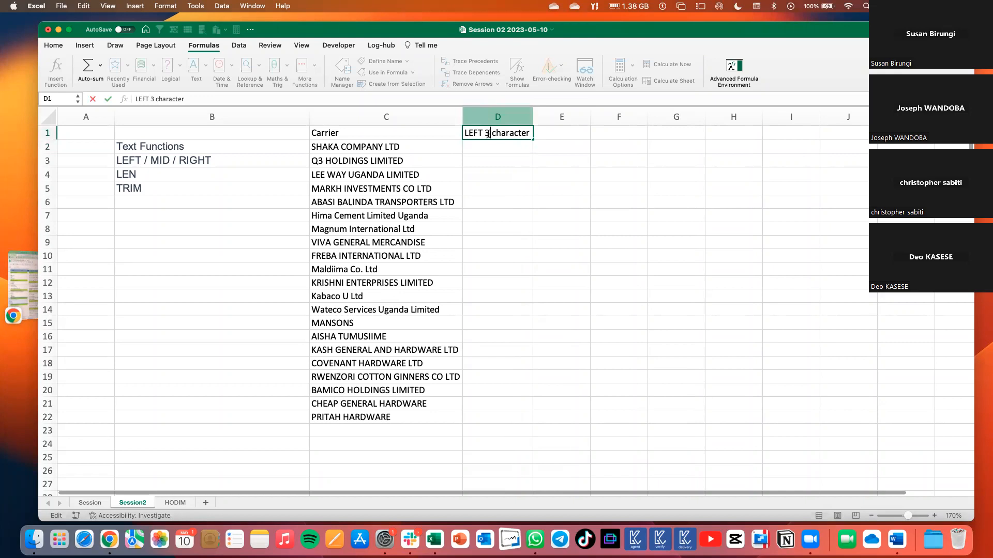
{"action": "left_click", "coordinate": [526, 171]}
Enter the formula =LEFT(C2,3) in D2 to extract the first three characters of the carrier name.
{"action": "left_click", "coordinate": [497, 147]}
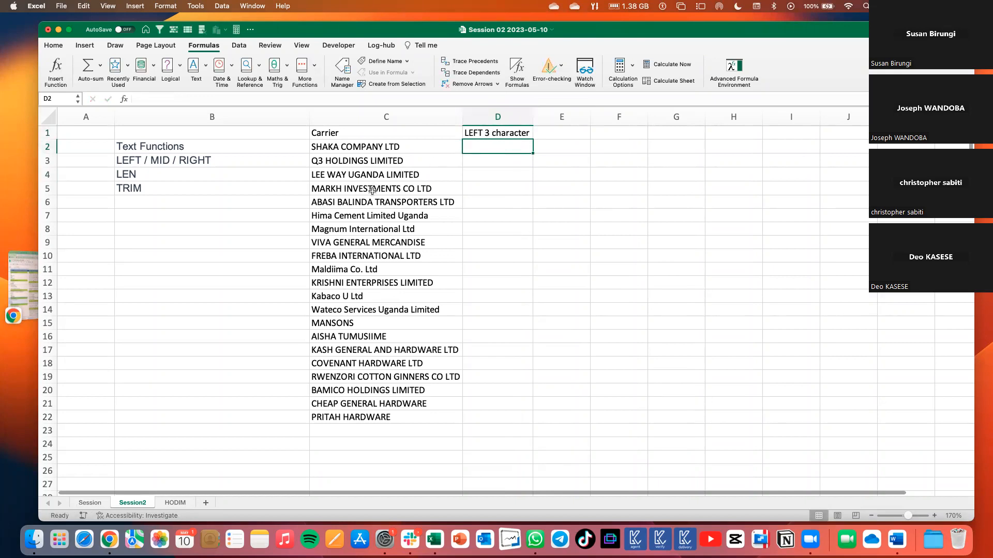
{"action": "left_click_drag", "start_coordinate": [370, 145], "coordinate": [349, 418]}
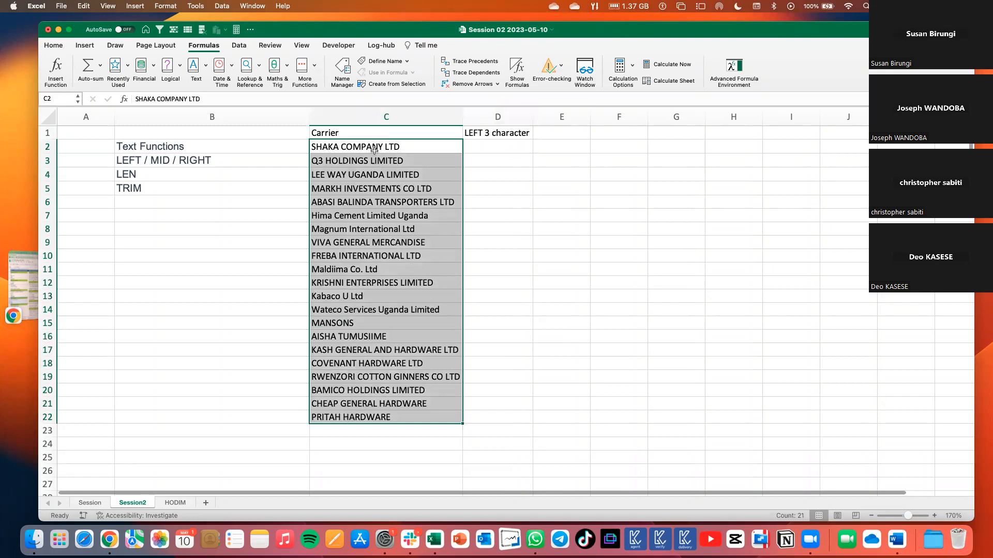
{"action": "left_click", "coordinate": [485, 138]}
{"action": "left_click", "coordinate": [482, 145]}
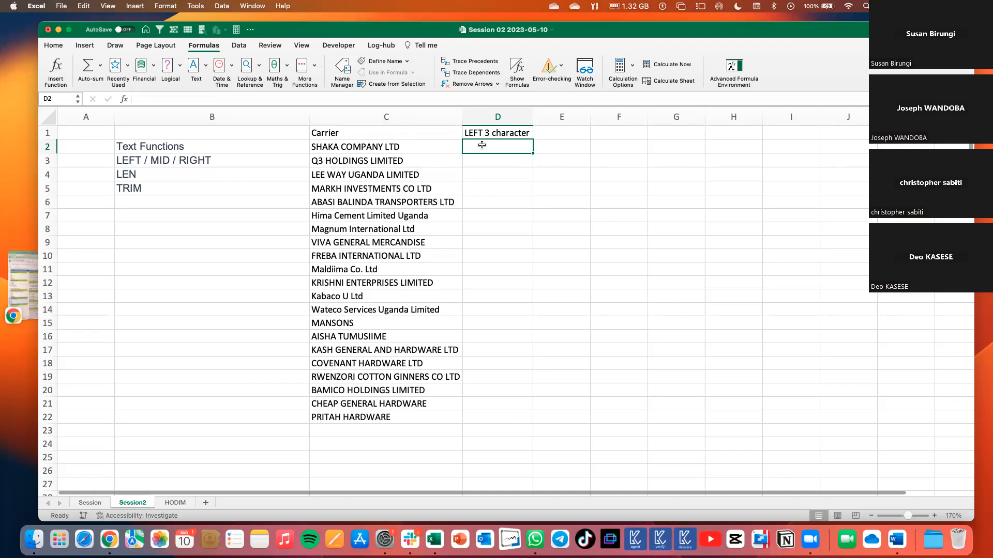
{"action": "type", "text": "="}
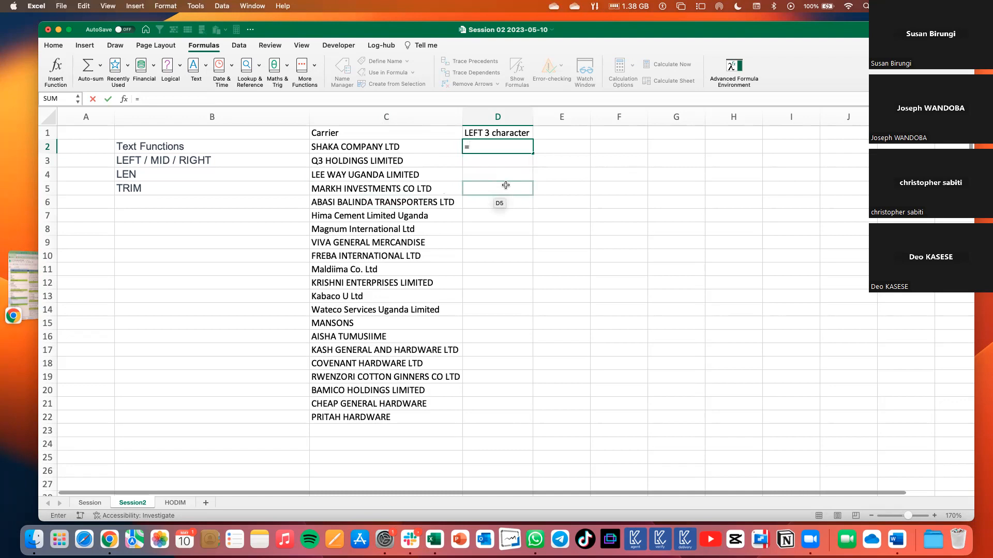
{"action": "type", "text": "LEFT("}
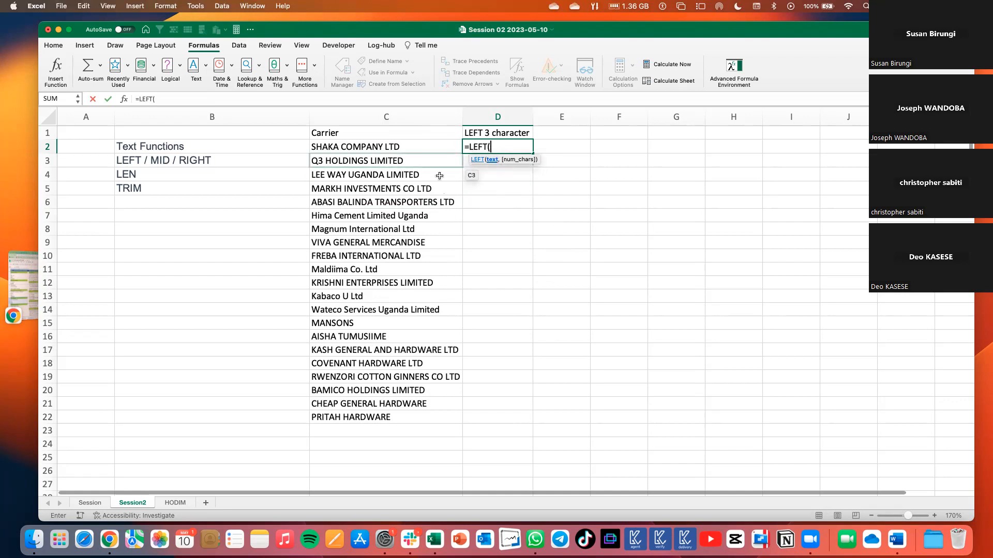
{"action": "left_click", "coordinate": [372, 147]}
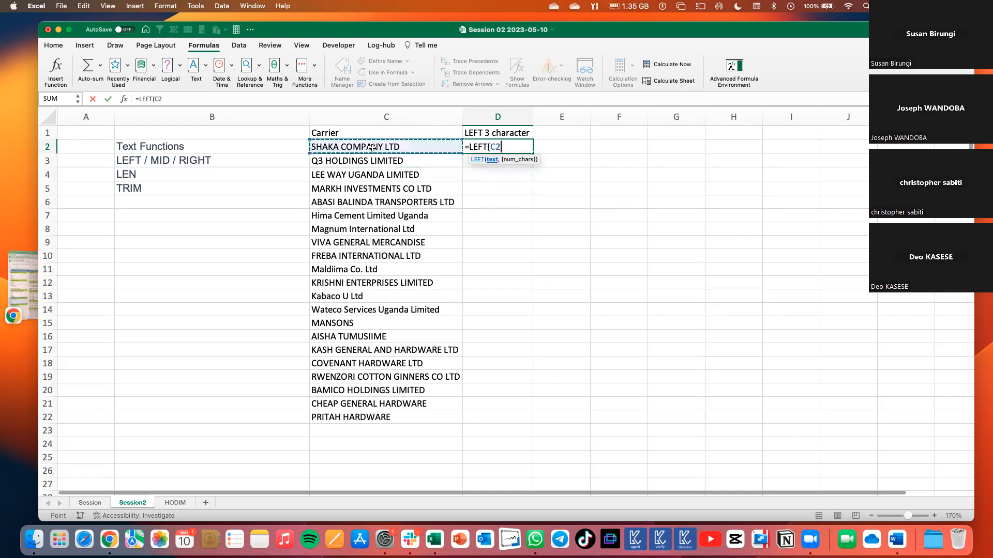
{"action": "type", "text": ","}
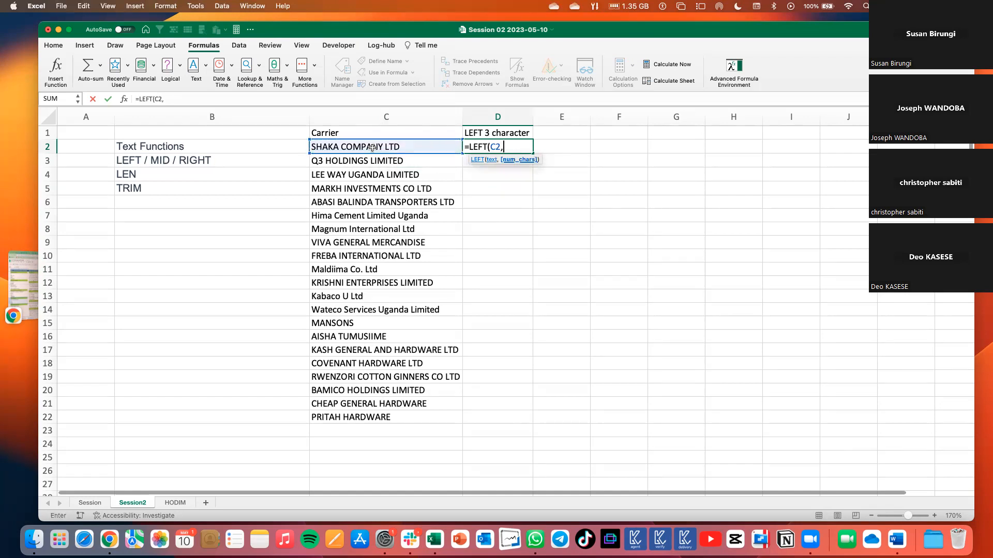
{"action": "type", "text": "3)"}
{"action": "key", "text": "Return"}
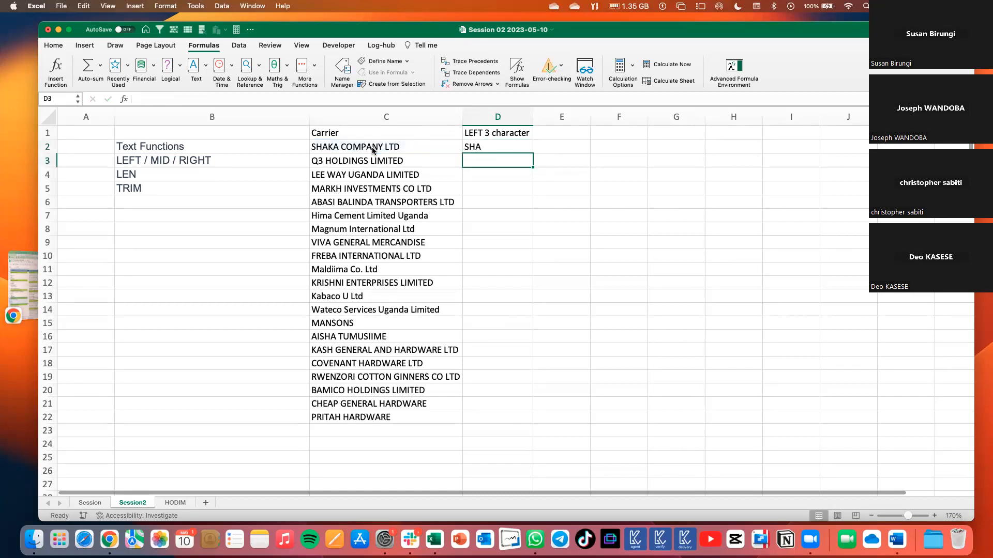
Fill the LEFT formula from D2 down to D22 for all carriers.
{"action": "key", "text": "Up"}
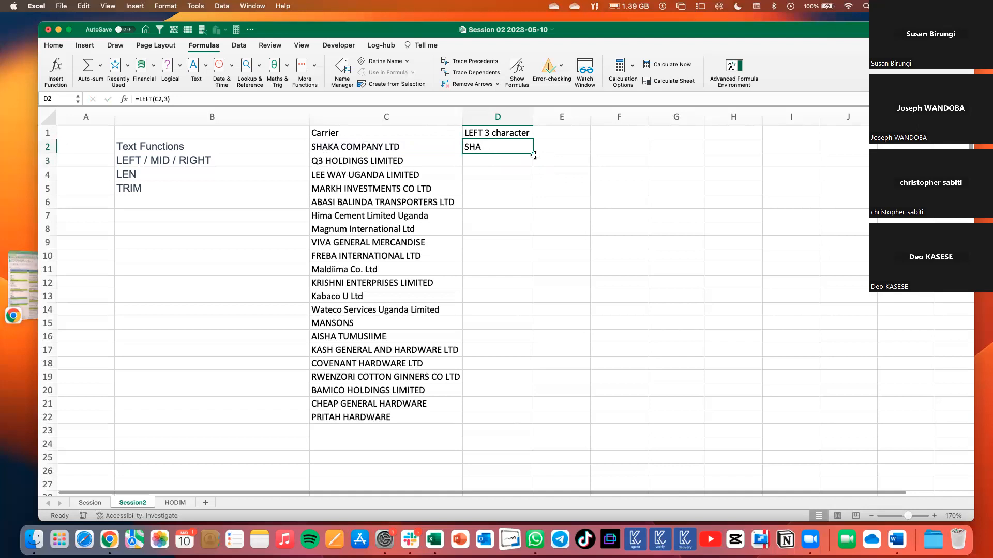
{"action": "left_click_drag", "start_coordinate": [532, 154], "coordinate": [523, 426]}
{"action": "left_click", "coordinate": [507, 216]}
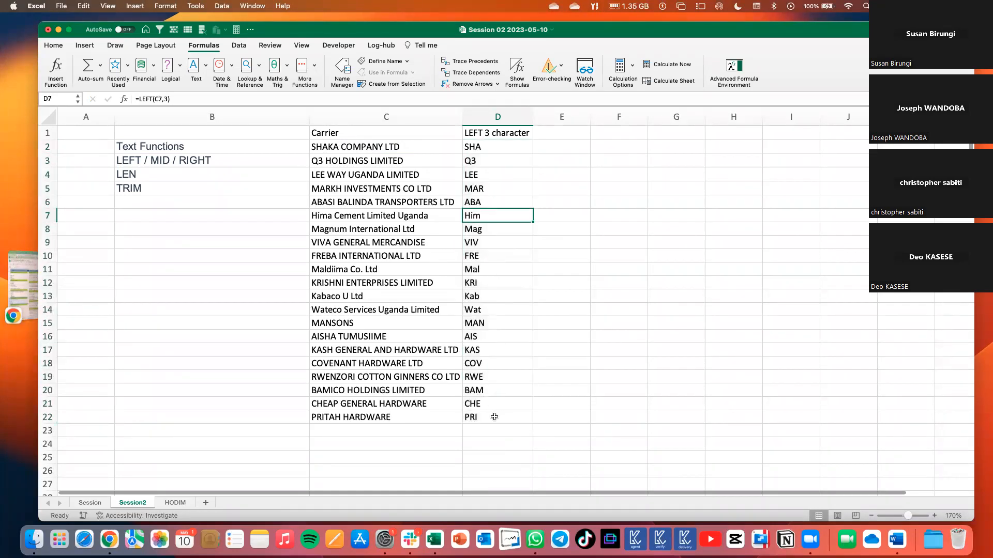
{"action": "left_click_drag", "start_coordinate": [478, 143], "coordinate": [485, 419]}
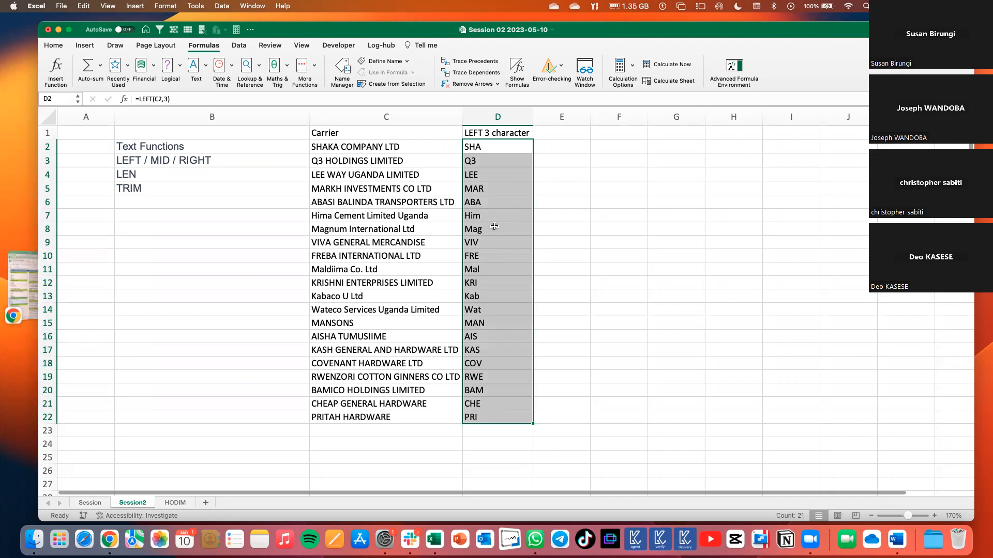
Copy the D1 header across to E1 and change it to "RIGHT 3 character".
{"action": "left_click", "coordinate": [546, 149]}
{"action": "left_click", "coordinate": [517, 135]}
{"action": "left_click_drag", "start_coordinate": [532, 139], "coordinate": [548, 133]}
{"action": "double_click", "coordinate": [546, 133]}
{"action": "double_click", "coordinate": [544, 134]}
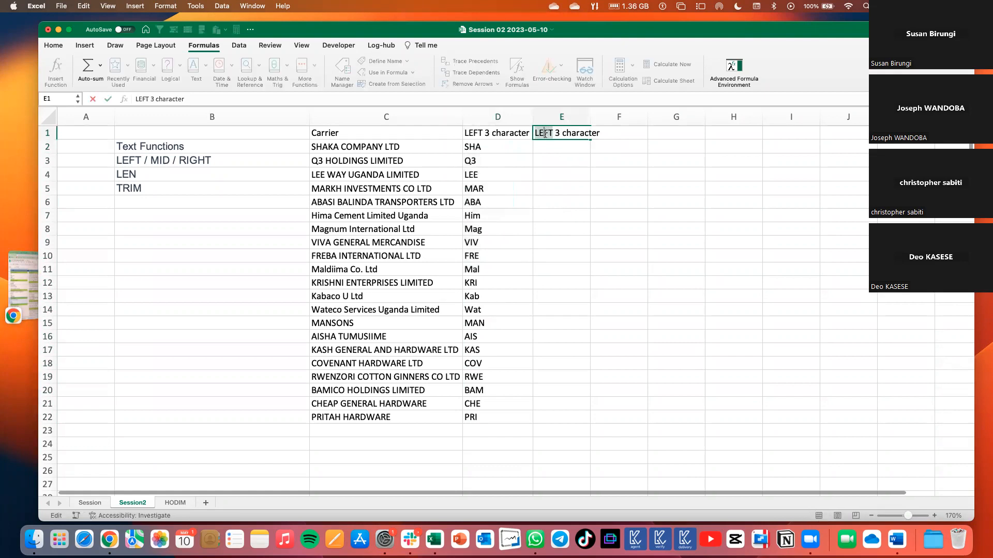
{"action": "type", "text": "RIGHT"}
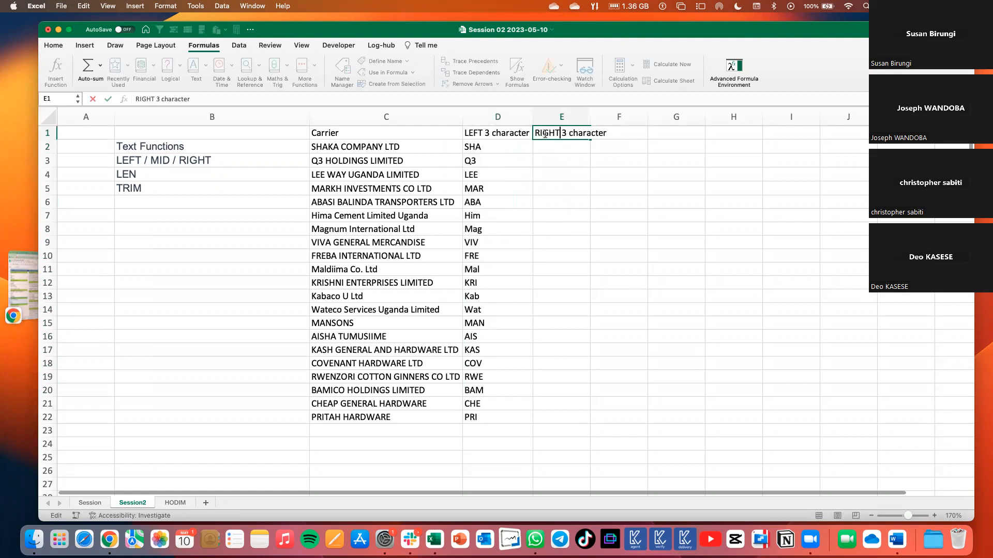
{"action": "left_click", "coordinate": [559, 156]}
Enter the formula =RIGHT(C2,3) in E2 to extract the last three characters of the carrier name.
{"action": "left_click", "coordinate": [555, 144]}
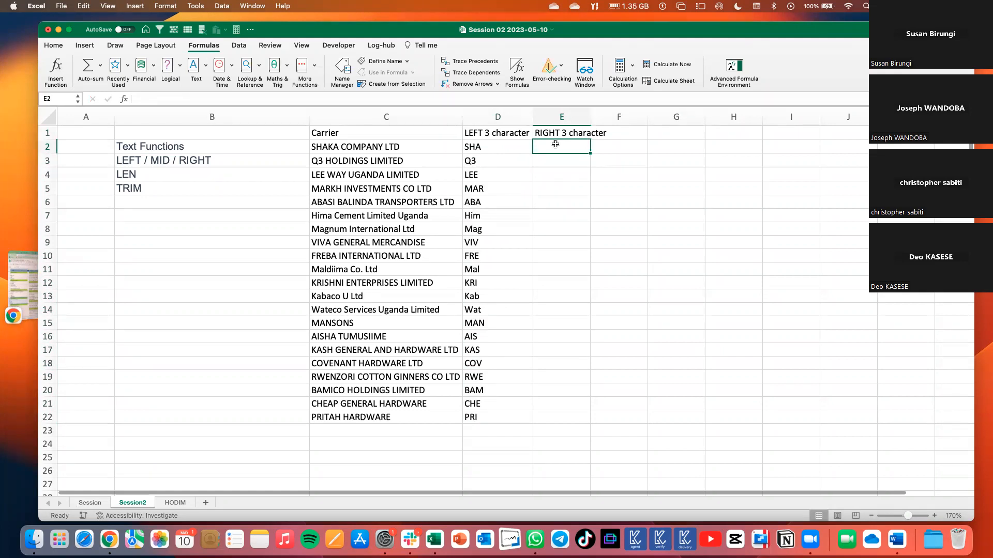
{"action": "type", "text": "="}
{"action": "left_click", "coordinate": [533, 149]}
{"action": "type", "text": "right"}
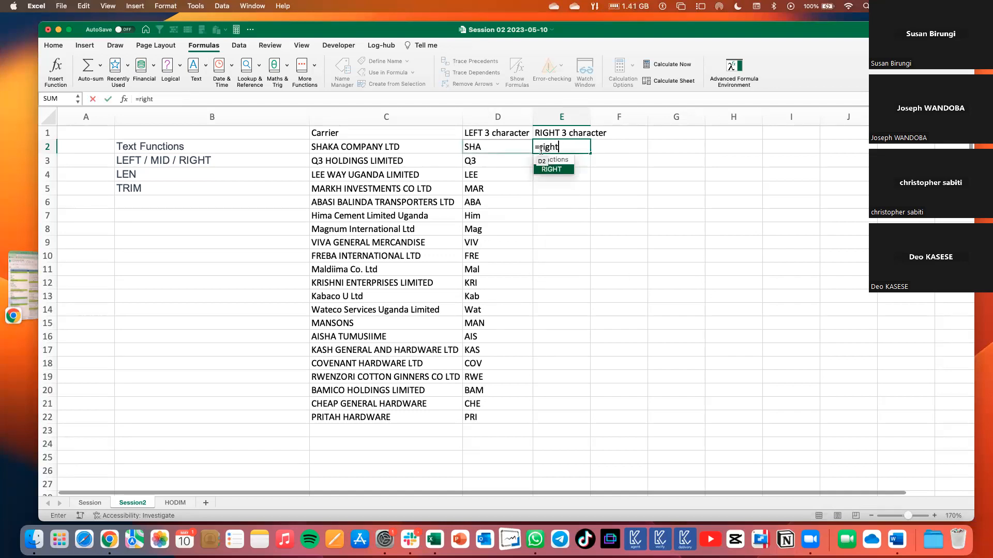
{"action": "key", "text": "Tab"}
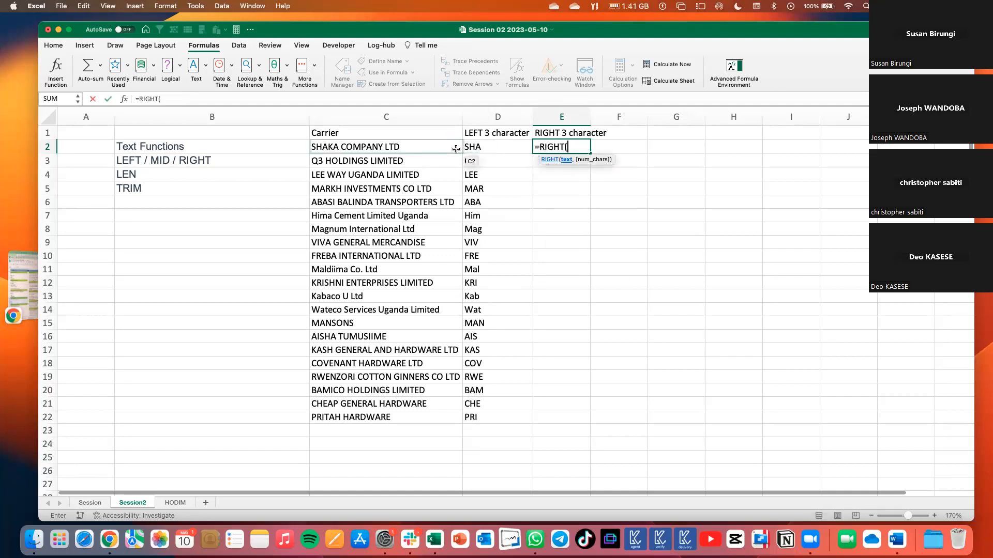
{"action": "left_click", "coordinate": [414, 147]}
{"action": "type", "text": ","}
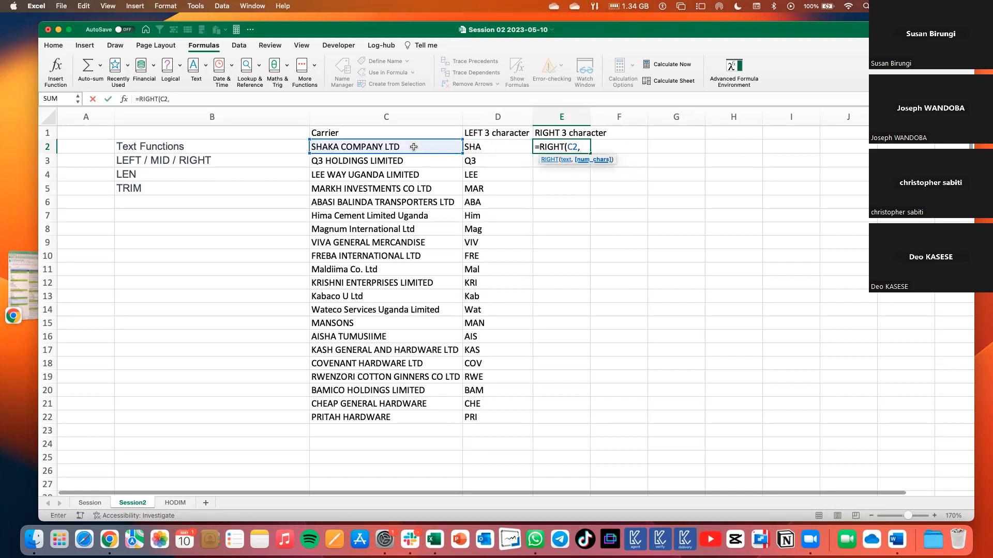
{"action": "type", "text": "3)"}
{"action": "key", "text": "Return"}
Fill the RIGHT formula from E2 down to E22 for all carriers.
{"action": "left_click", "coordinate": [560, 144]}
{"action": "left_click_drag", "start_coordinate": [594, 160], "coordinate": [575, 350]}
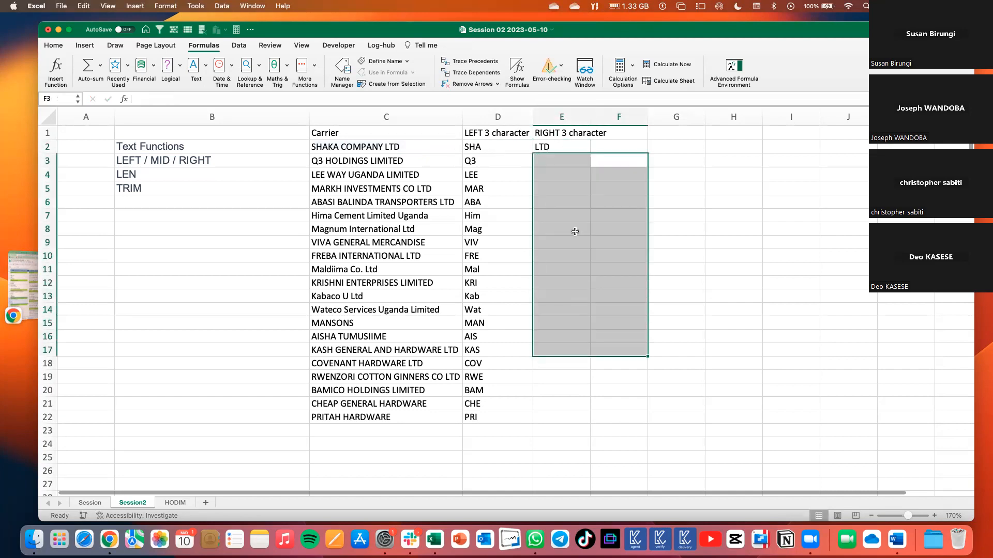
{"action": "left_click", "coordinate": [551, 147]}
{"action": "left_click_drag", "start_coordinate": [577, 229], "coordinate": [579, 416]}
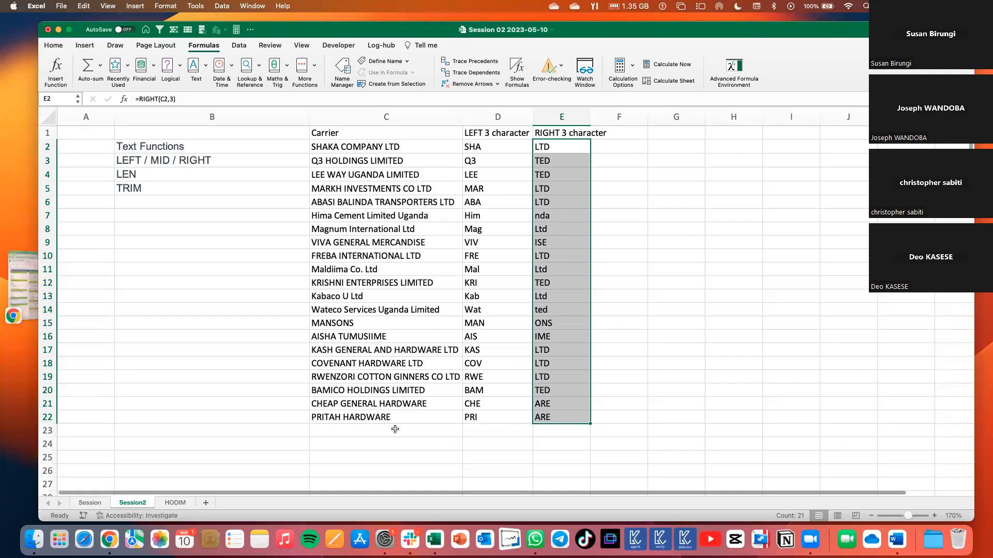
Enter the formula =MID(C2,6,4) in F2 to extract four characters of the carrier name starting at the sixth.
{"action": "left_click", "coordinate": [170, 163]}
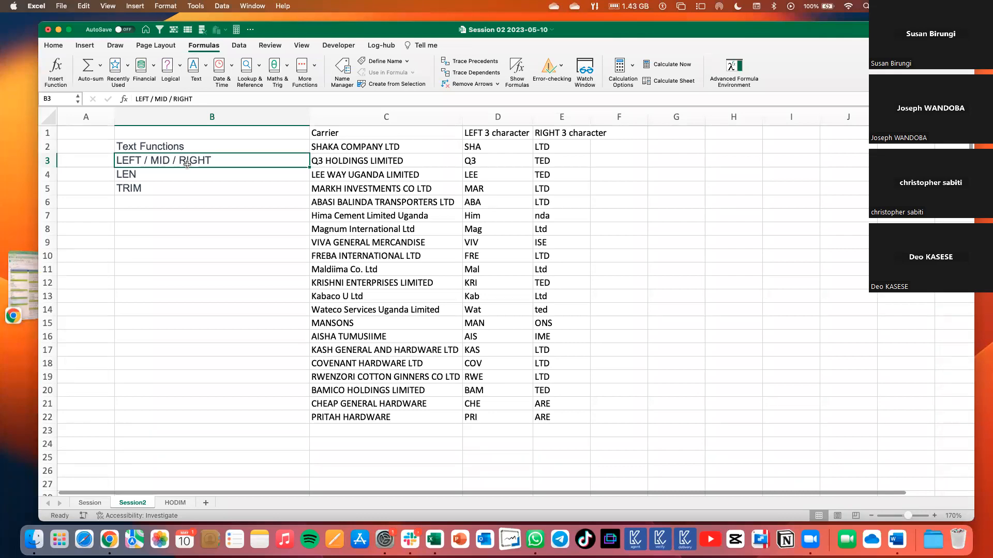
{"action": "left_click", "coordinate": [624, 146]}
{"action": "type", "text": "=mid"}
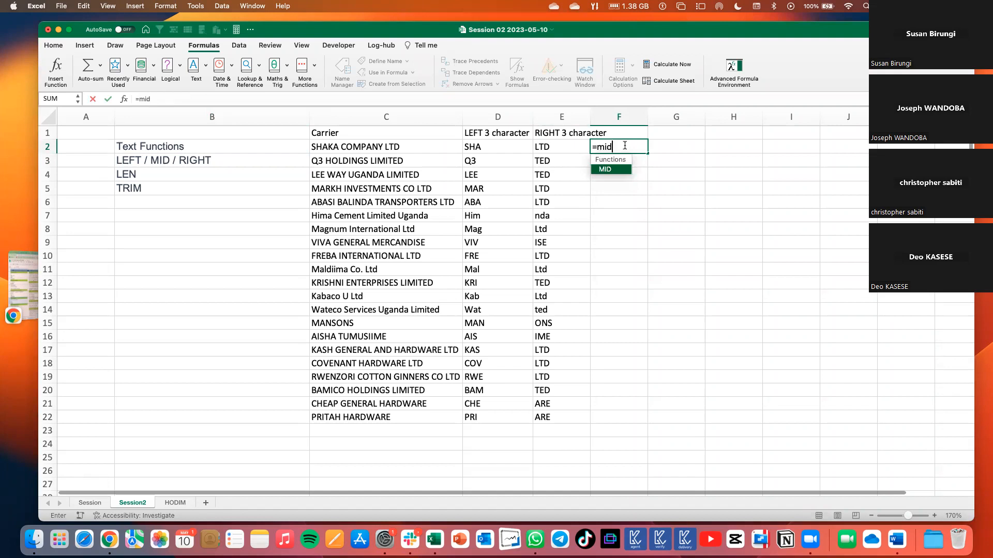
{"action": "key", "text": "Tab"}
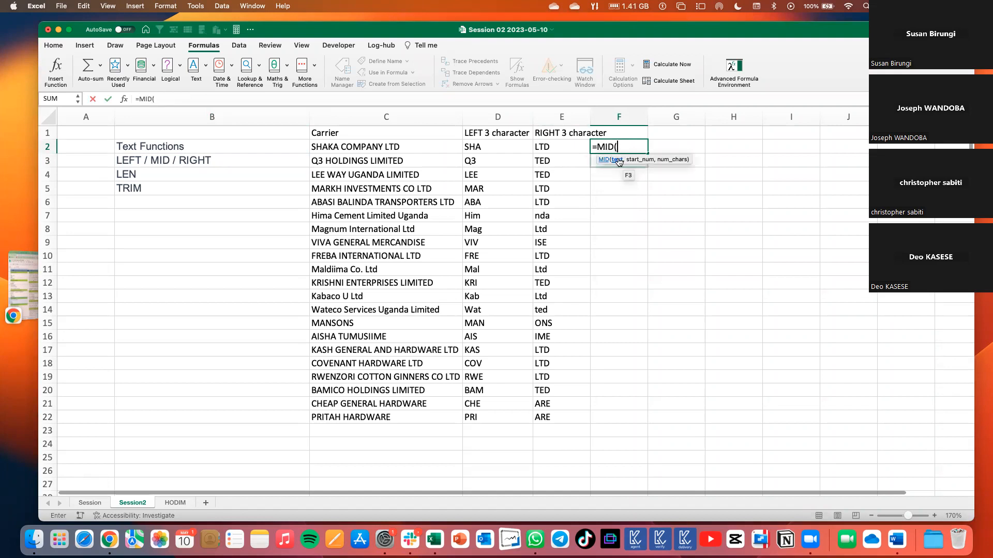
{"action": "left_click", "coordinate": [377, 147]}
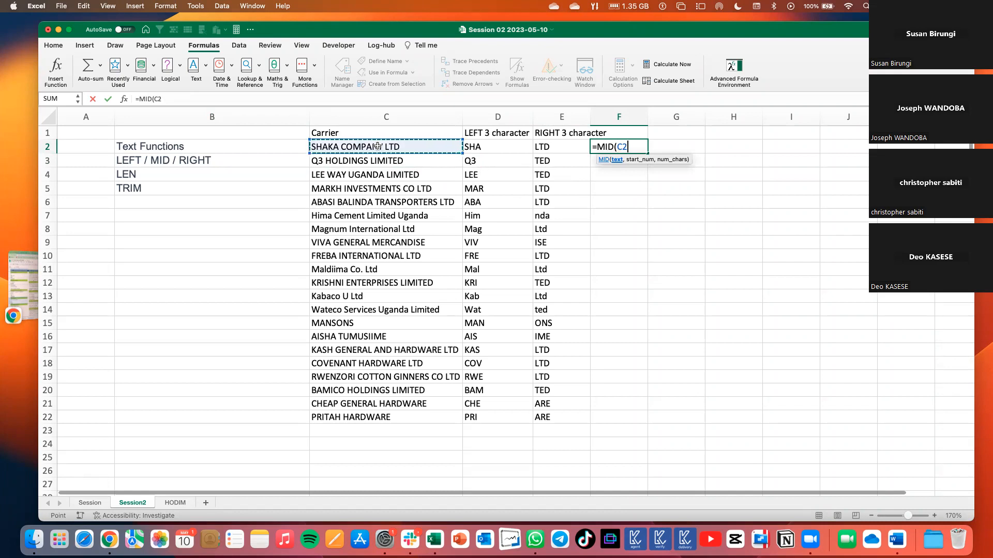
{"action": "type", "text": ","}
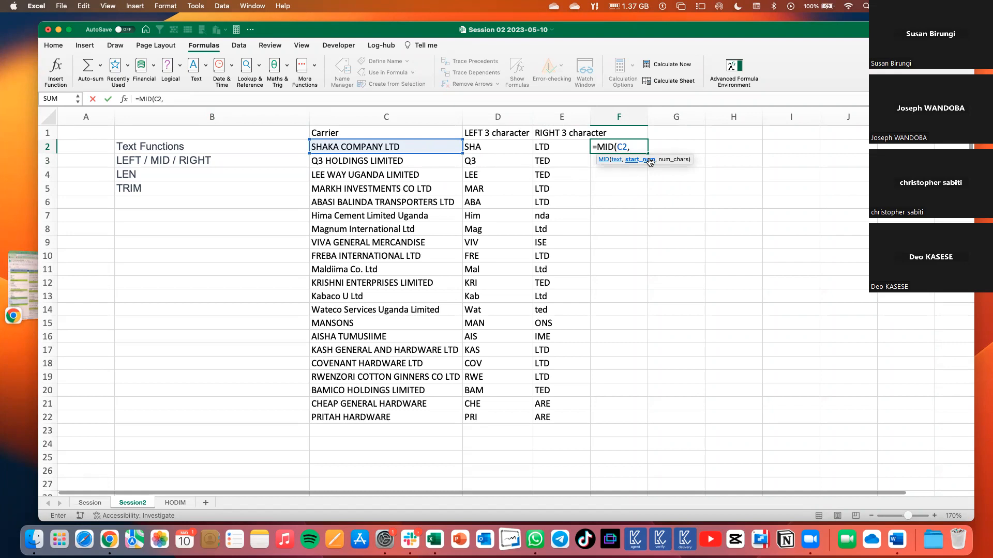
{"action": "type", "text": "6,4)"}
{"action": "key", "text": "Return"}
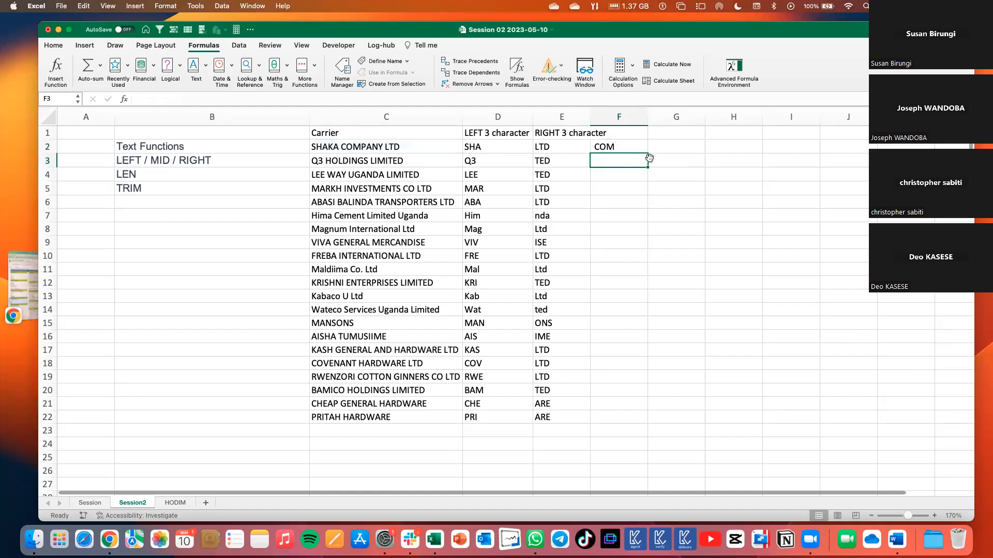
Examine the carrier name in C2 to compare its characters with the MID result in F2.
{"action": "left_click", "coordinate": [637, 149]}
{"action": "left_click", "coordinate": [332, 148]}
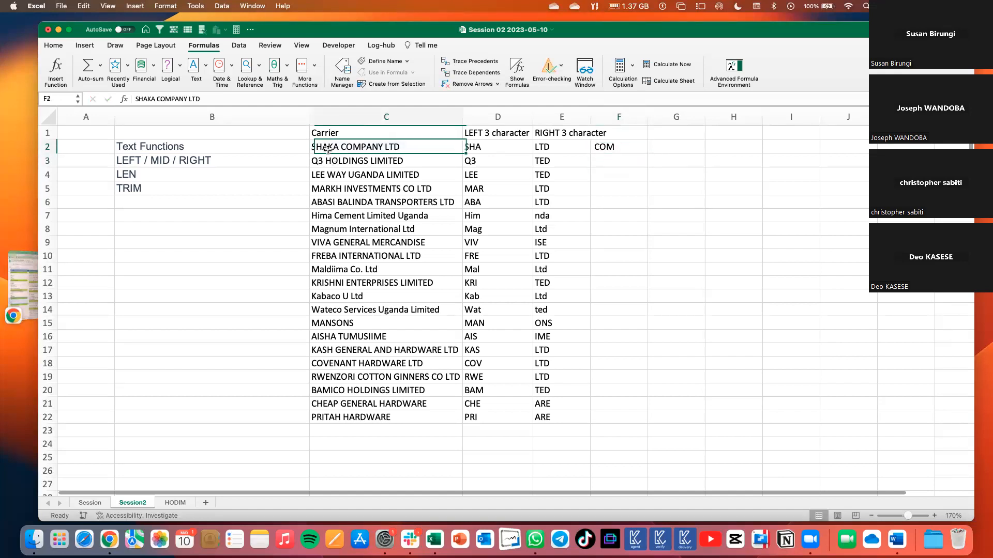
{"action": "double_click", "coordinate": [328, 147]}
{"action": "left_click", "coordinate": [340, 146]}
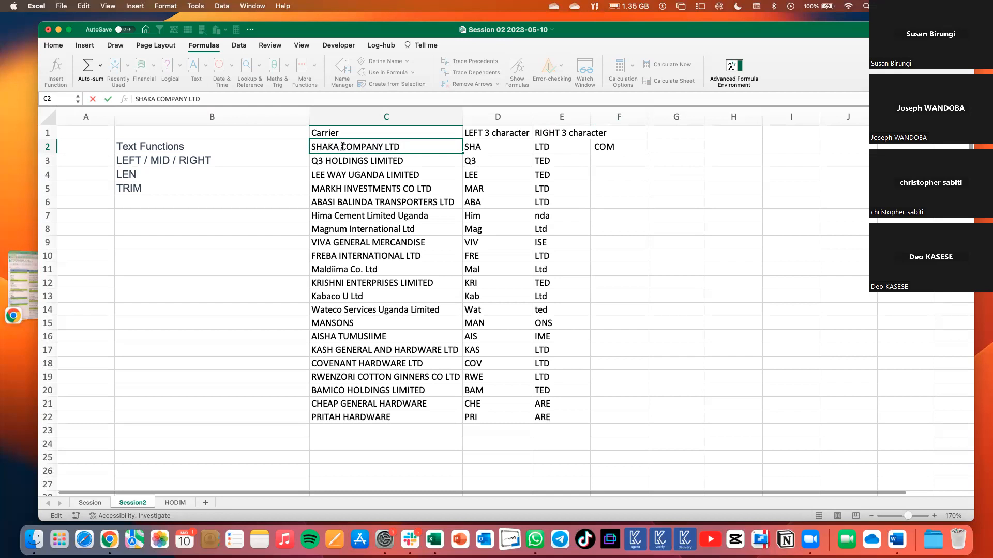
{"action": "left_click_drag", "start_coordinate": [340, 146], "coordinate": [360, 144]}
Clear F2, enter =MID(C2,6,4) again and fill the formula down to F22.
{"action": "left_click", "coordinate": [606, 147]}
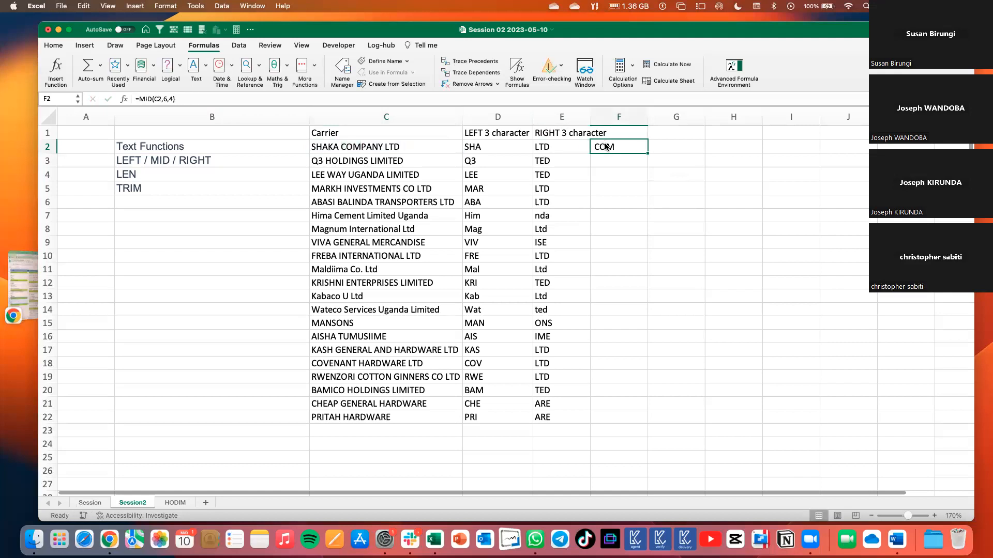
{"action": "key", "text": "Delete"}
{"action": "type", "text": "=mid"}
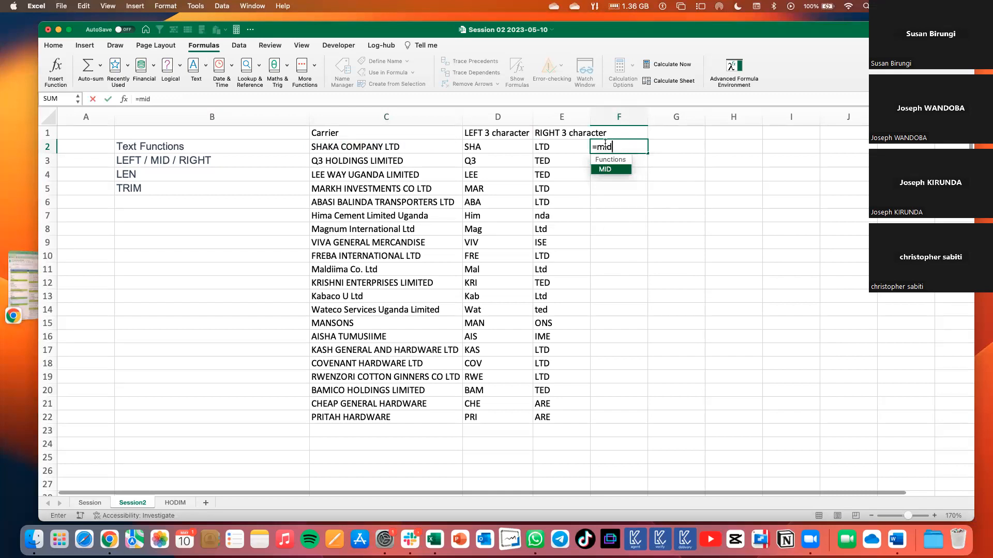
{"action": "key", "text": "Tab"}
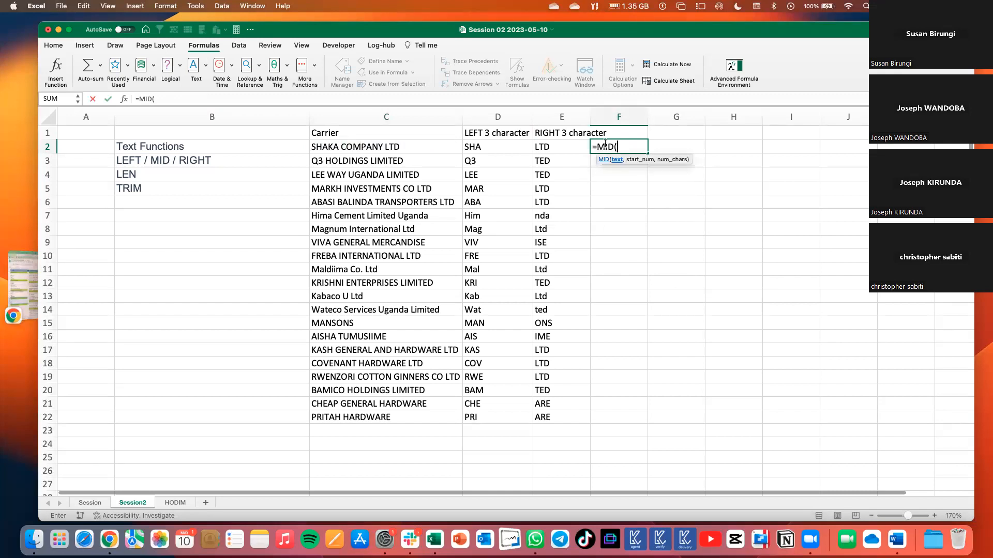
{"action": "left_click", "coordinate": [382, 147]}
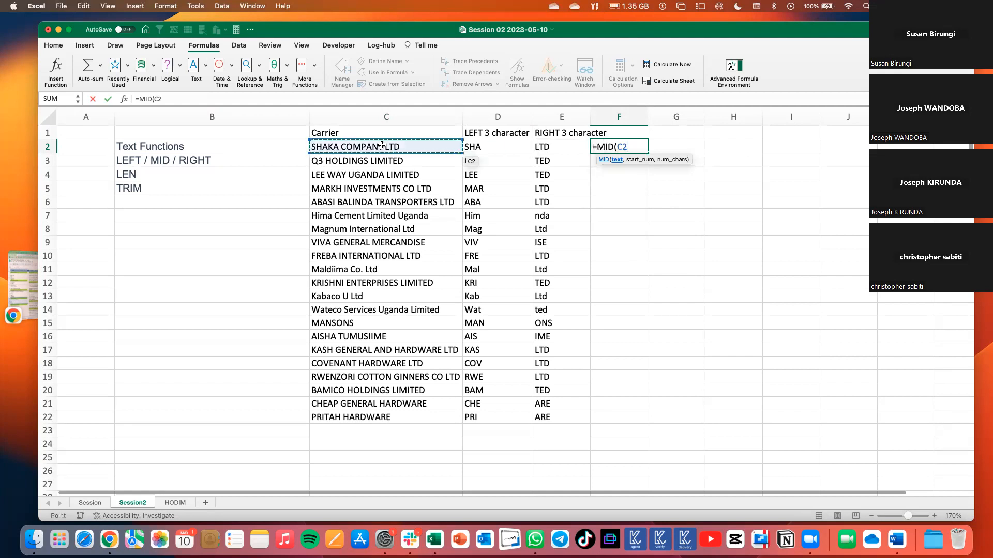
{"action": "type", "text": ","}
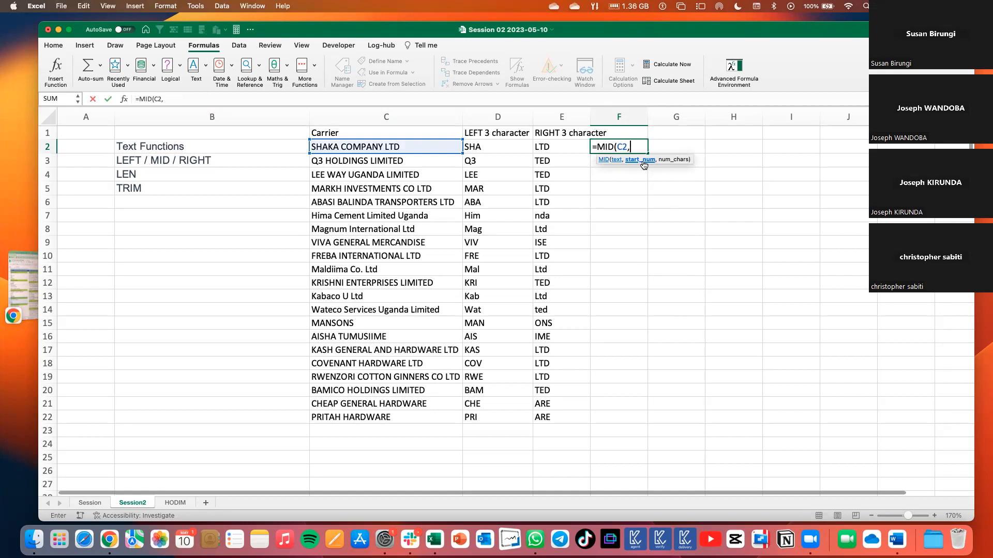
{"action": "type", "text": ",4"}
{"action": "type", "text": ")"}
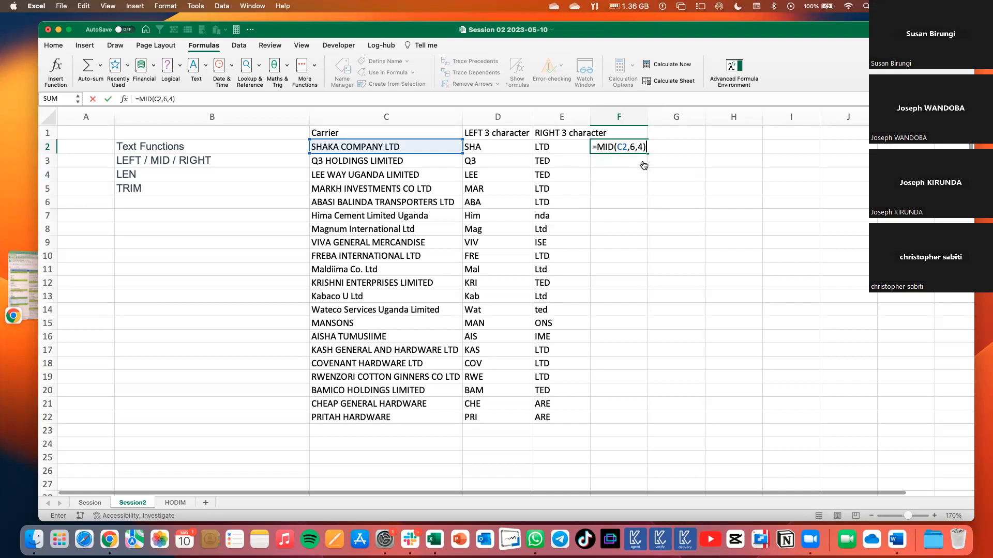
{"action": "key", "text": "Return"}
{"action": "left_click", "coordinate": [615, 146]}
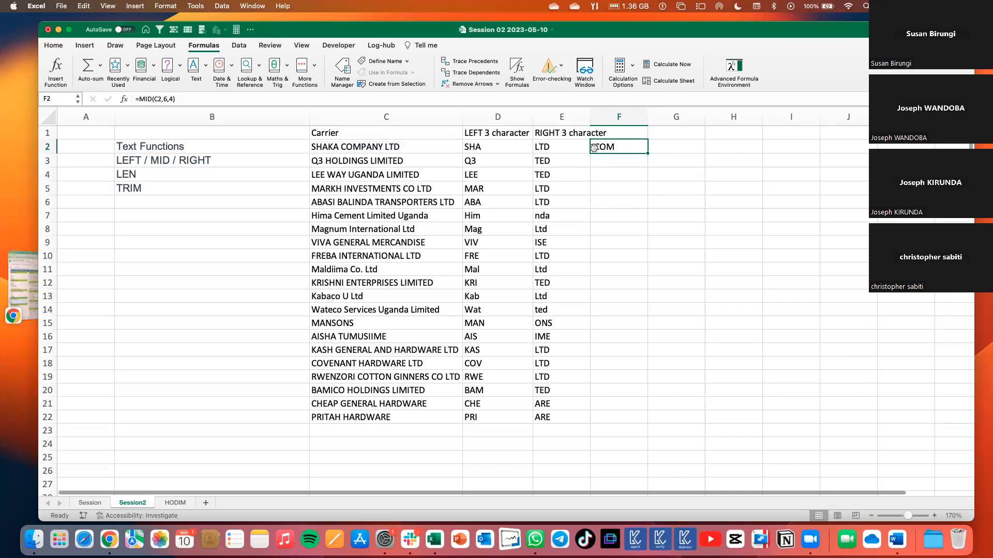
{"action": "left_click_drag", "start_coordinate": [647, 153], "coordinate": [669, 421]}
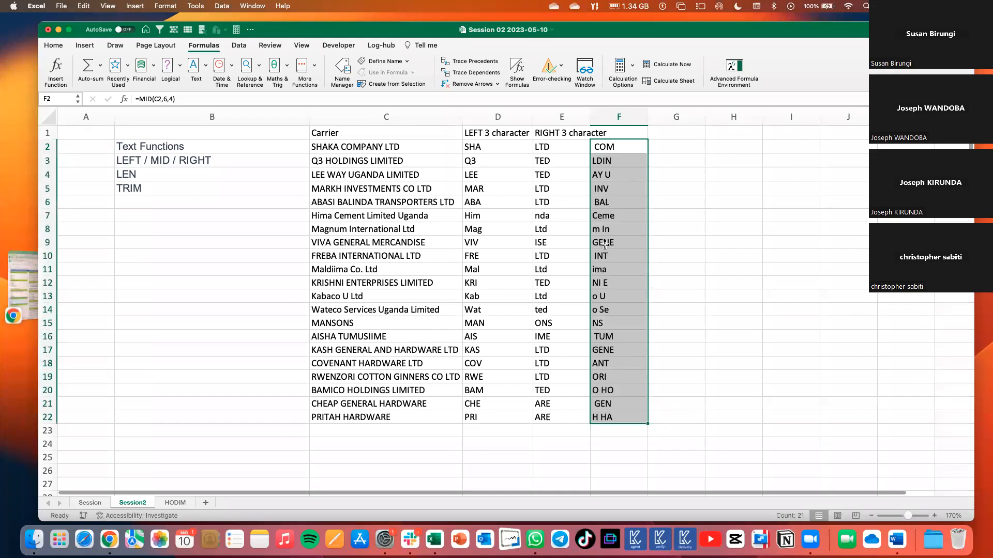
Review the start and length arguments of the MID formulas in F2 and F3 against the carrier names.
{"action": "left_click", "coordinate": [606, 149]}
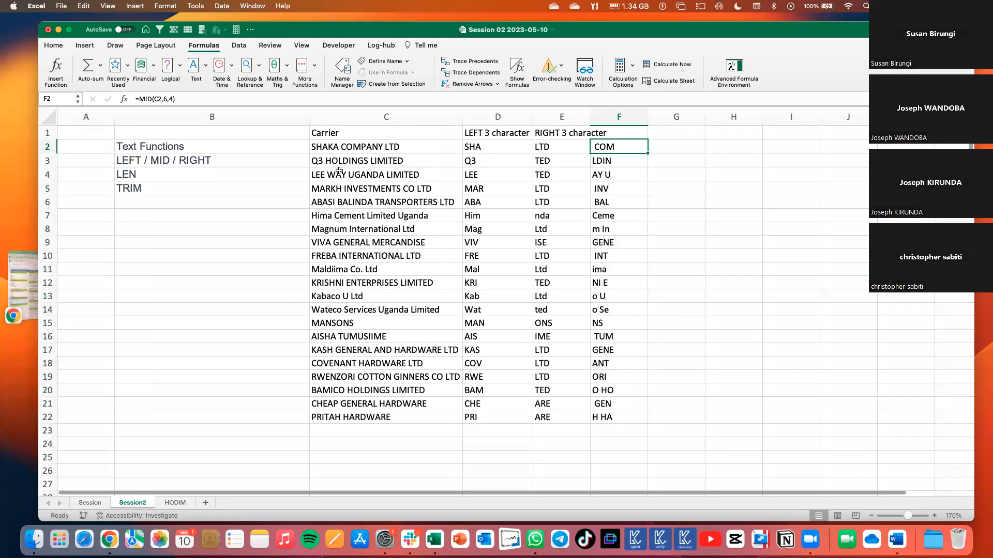
{"action": "left_click", "coordinate": [315, 147]}
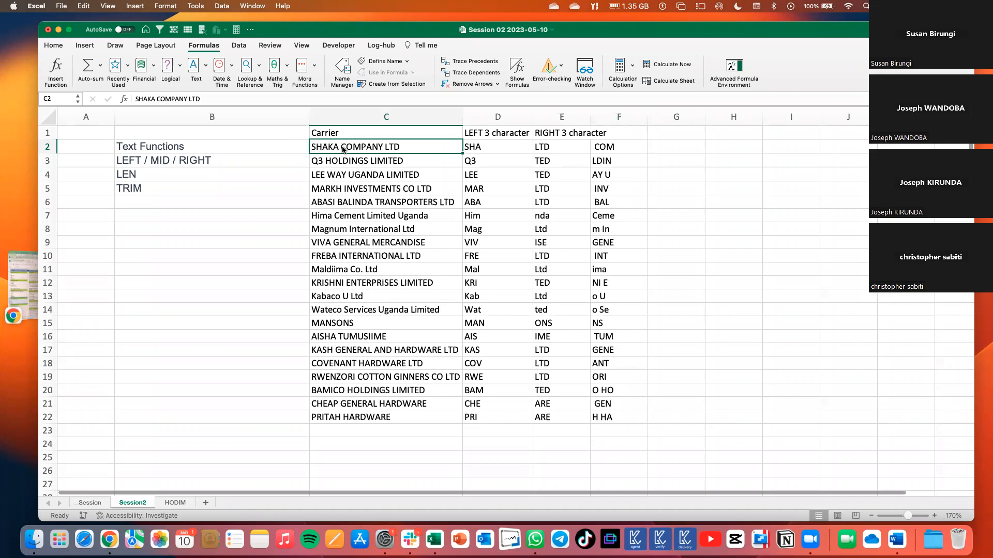
{"action": "left_click", "coordinate": [600, 145]}
{"action": "left_click", "coordinate": [167, 99]}
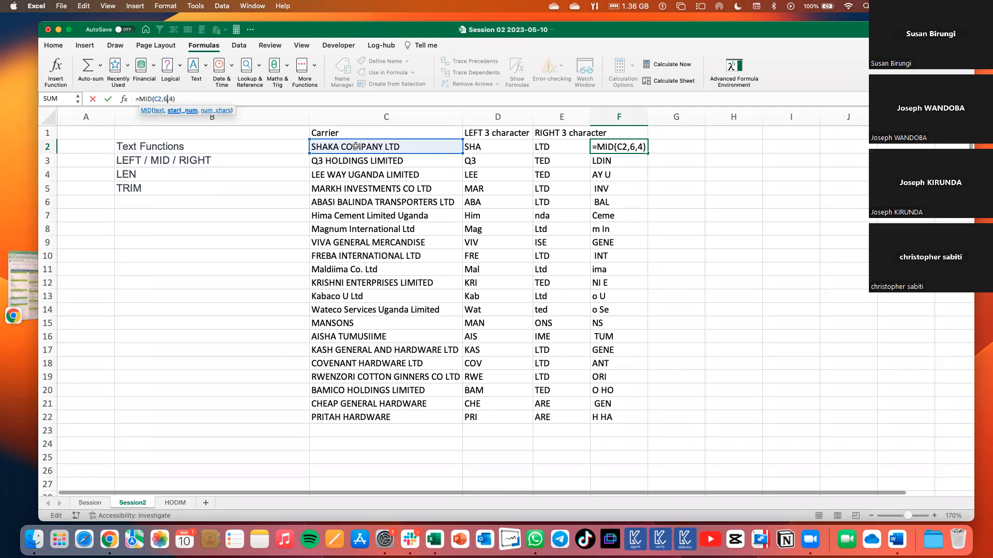
{"action": "key", "text": "Return"}
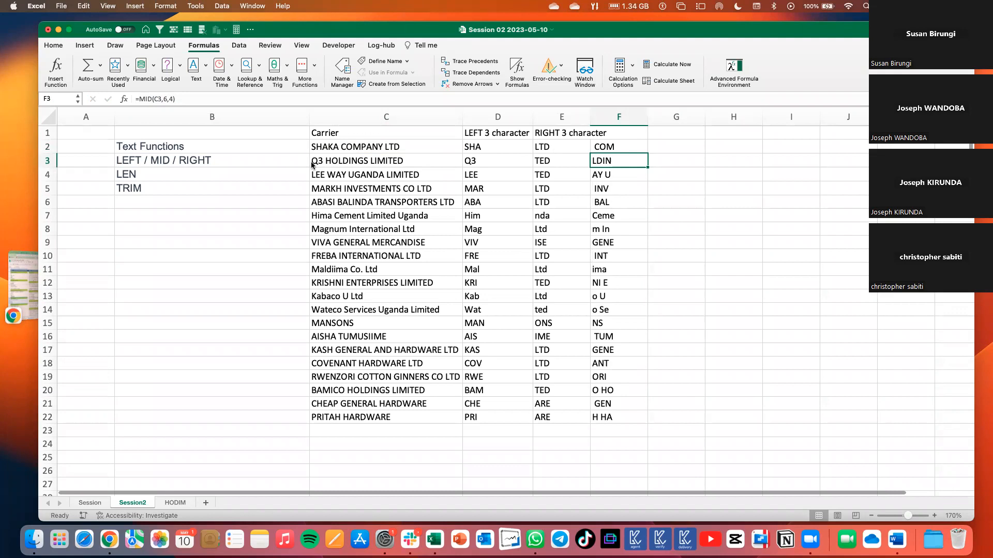
{"action": "left_click", "coordinate": [163, 100]}
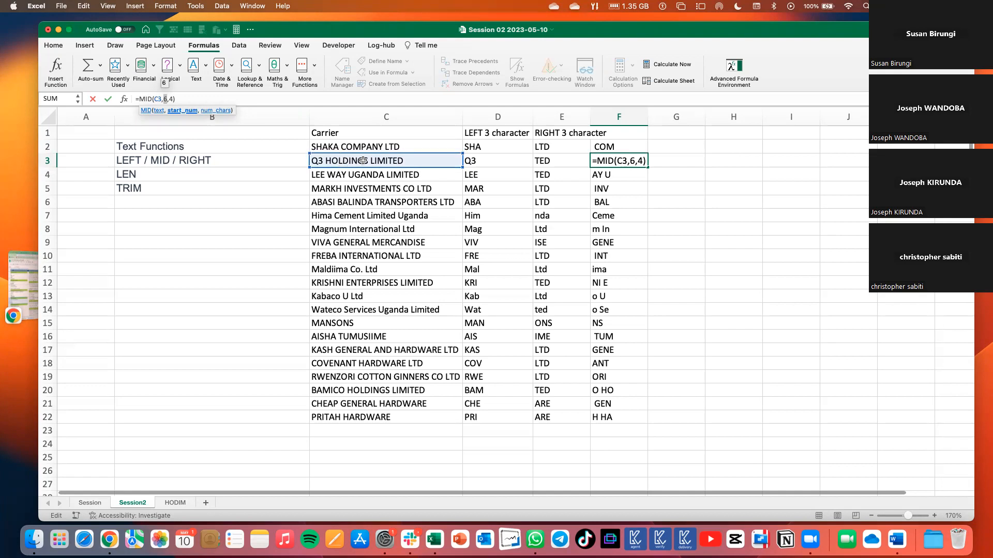
Delete the MID formulas in F2:F22.
{"action": "left_click", "coordinate": [613, 159]}
{"action": "left_click_drag", "start_coordinate": [612, 146], "coordinate": [629, 421]}
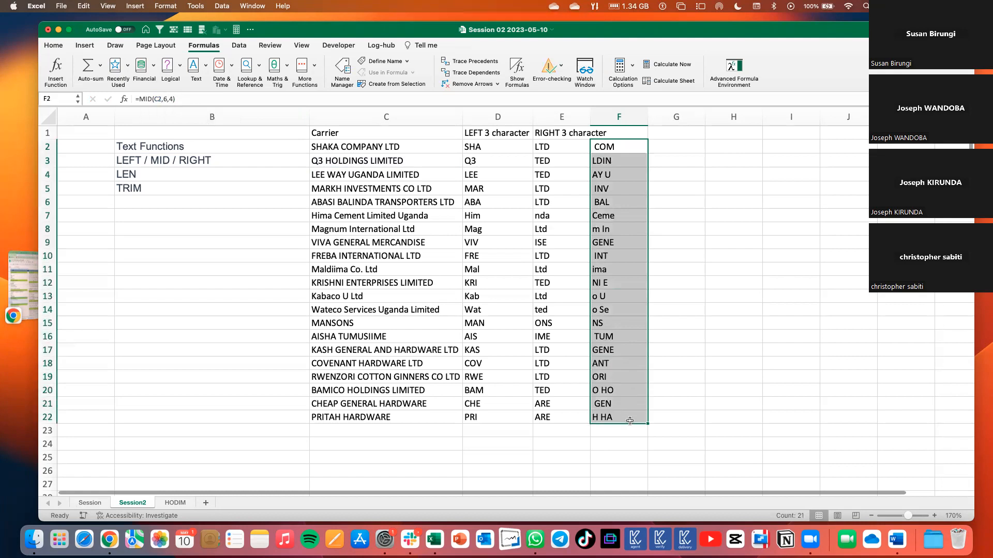
{"action": "left_click", "coordinate": [620, 147]}
{"action": "left_click_drag", "start_coordinate": [619, 147], "coordinate": [633, 414]}
{"action": "key", "text": "Delete"}
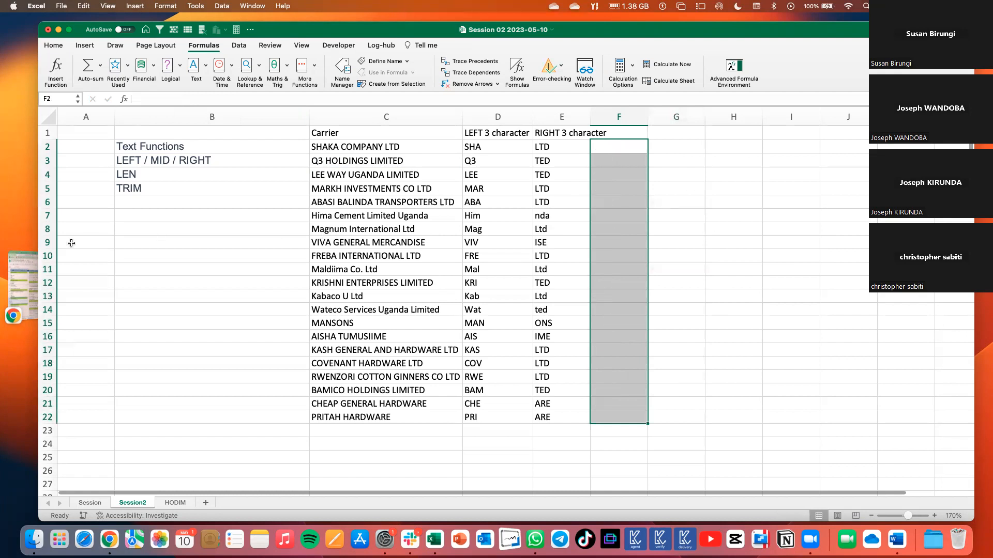
Add "FIND" to the list of text functions in B6 and locate it among Excel's available text functions.
{"action": "left_click", "coordinate": [115, 207]}
{"action": "type", "text": "FIND"}
{"action": "left_click", "coordinate": [174, 236]}
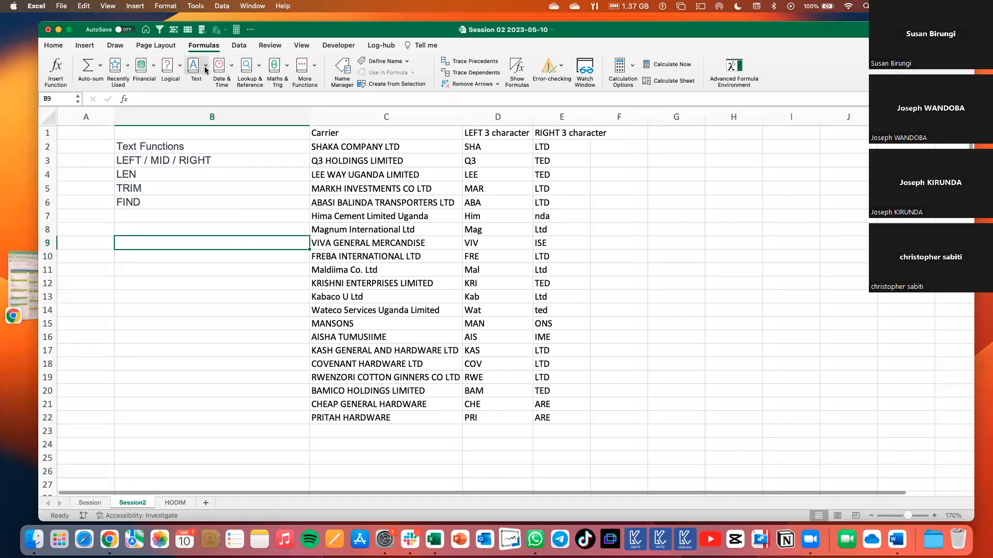
{"action": "left_click", "coordinate": [205, 66]}
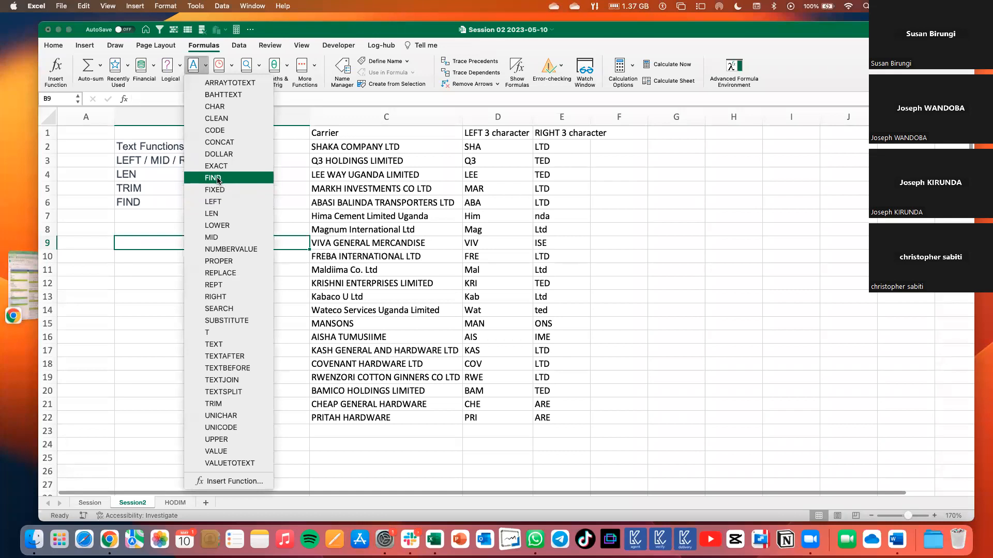
{"action": "left_click", "coordinate": [635, 150]}
Begin a MID formula in F2 on the carrier name in C2, using FIND("M",C2) as its start number.
{"action": "left_click", "coordinate": [625, 147]}
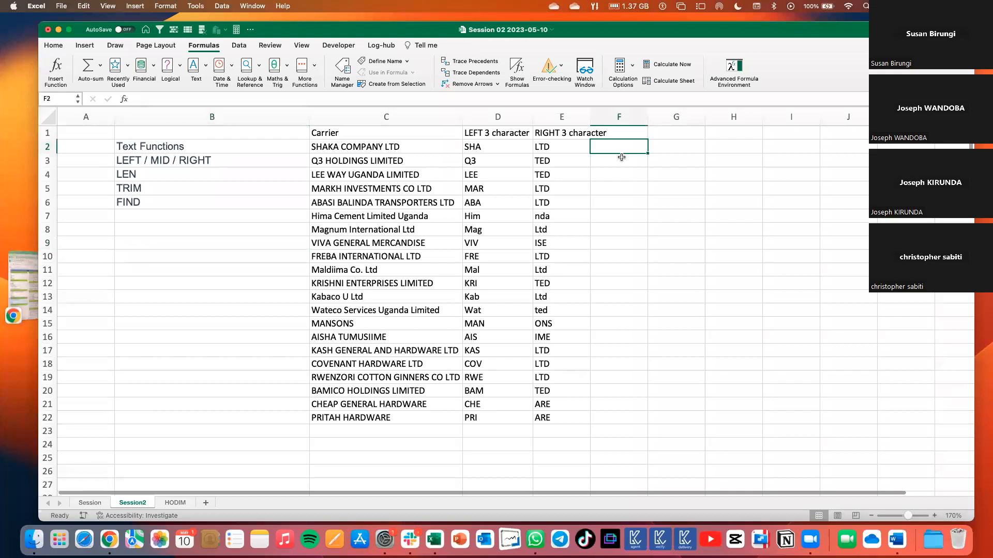
{"action": "type", "text": "=mid"}
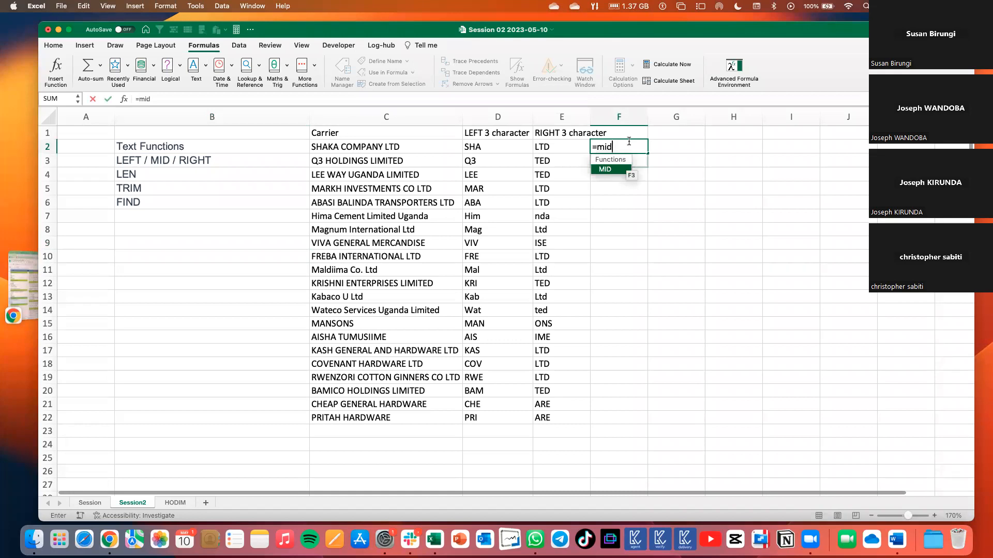
{"action": "key", "text": "Tab"}
{"action": "left_click", "coordinate": [423, 150]}
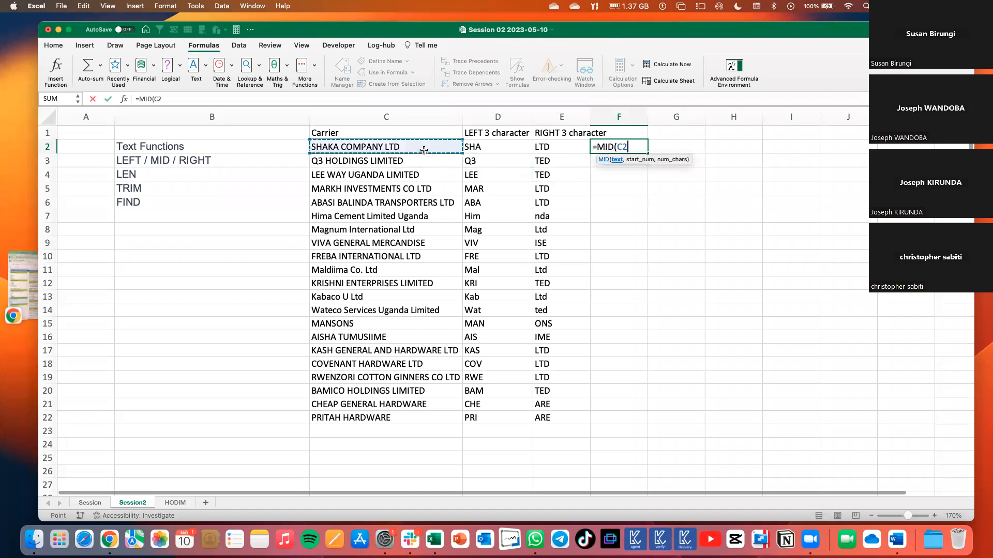
{"action": "type", "text": ","}
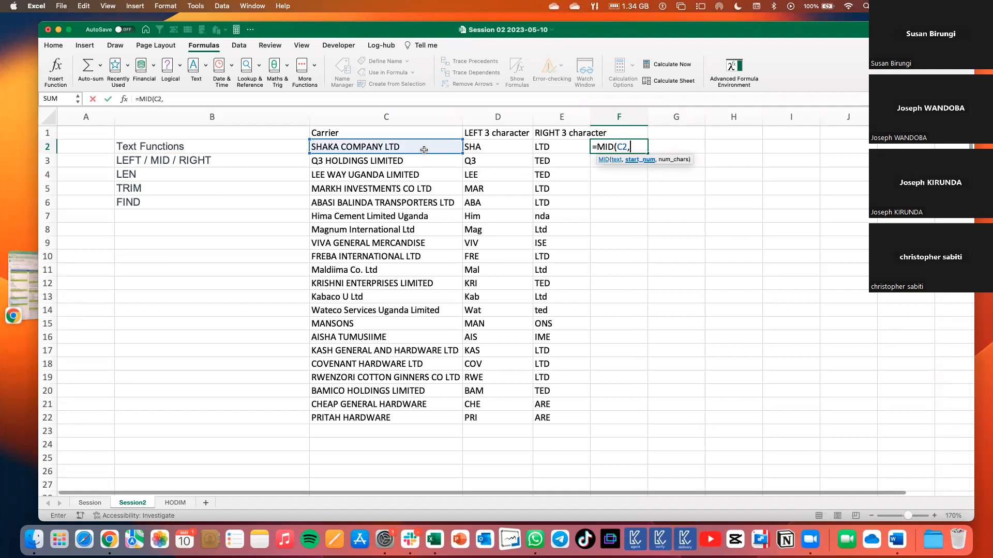
{"action": "type", "text": "find"}
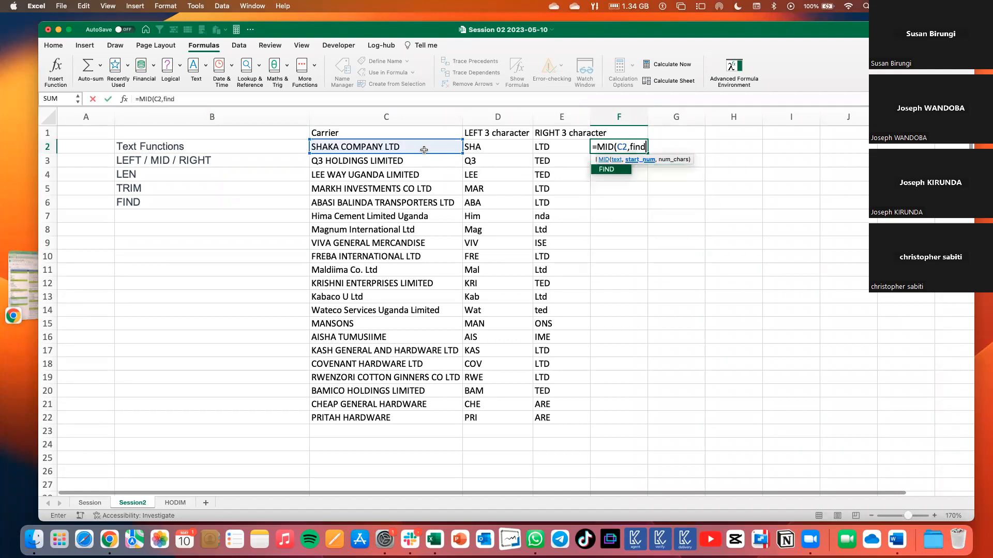
{"action": "key", "text": "Tab"}
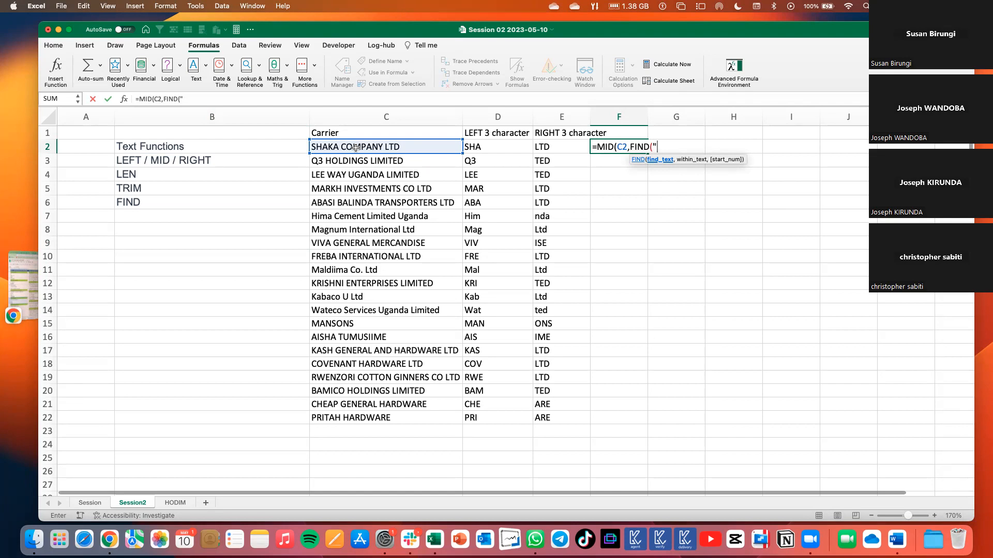
{"action": "type", "text": "M"}
{"action": "type", "text": ","}
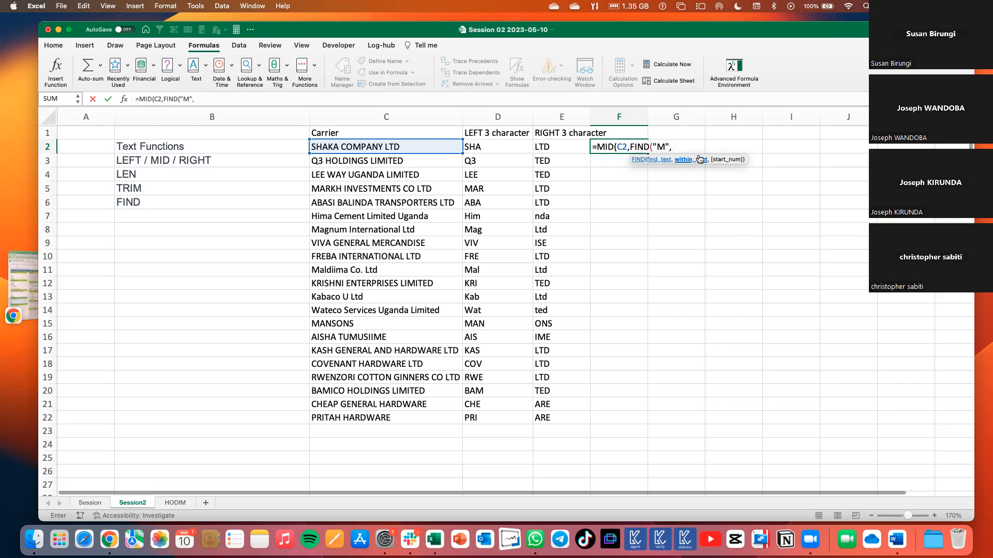
{"action": "left_click", "coordinate": [441, 147]}
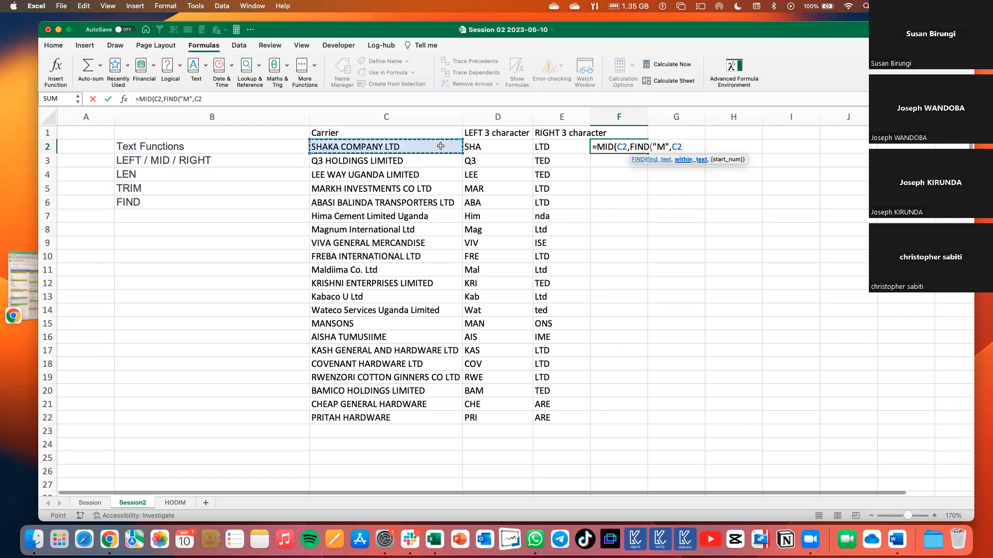
{"action": "type", "text": ")"}
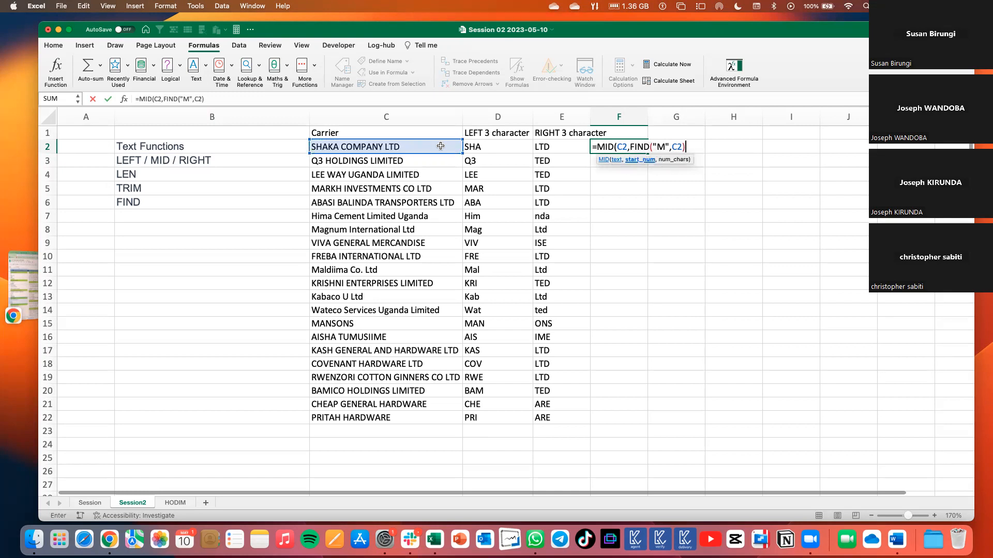
Check the FIND part, complete the formula as =MID(C2,FIND("M",C2),2), and fill it down to F22.
{"action": "left_click_drag", "start_coordinate": [631, 147], "coordinate": [684, 146]}
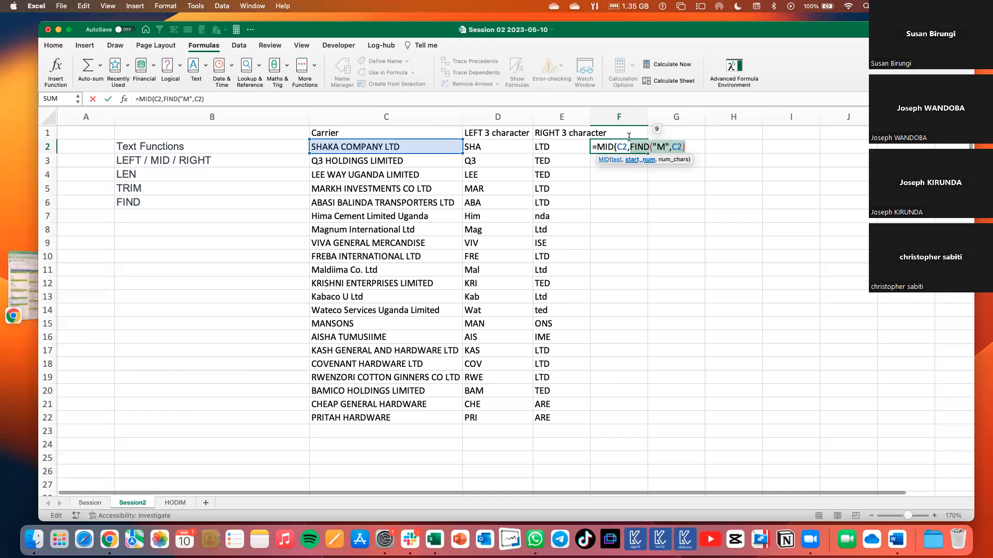
{"action": "left_click", "coordinate": [661, 150]}
{"action": "left_click", "coordinate": [684, 148]}
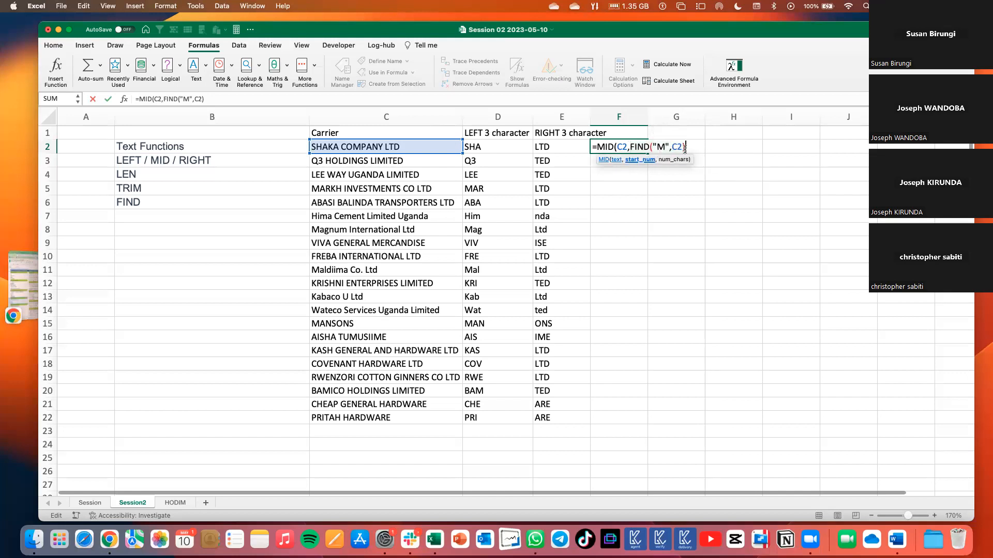
{"action": "type", "text": ",2)"}
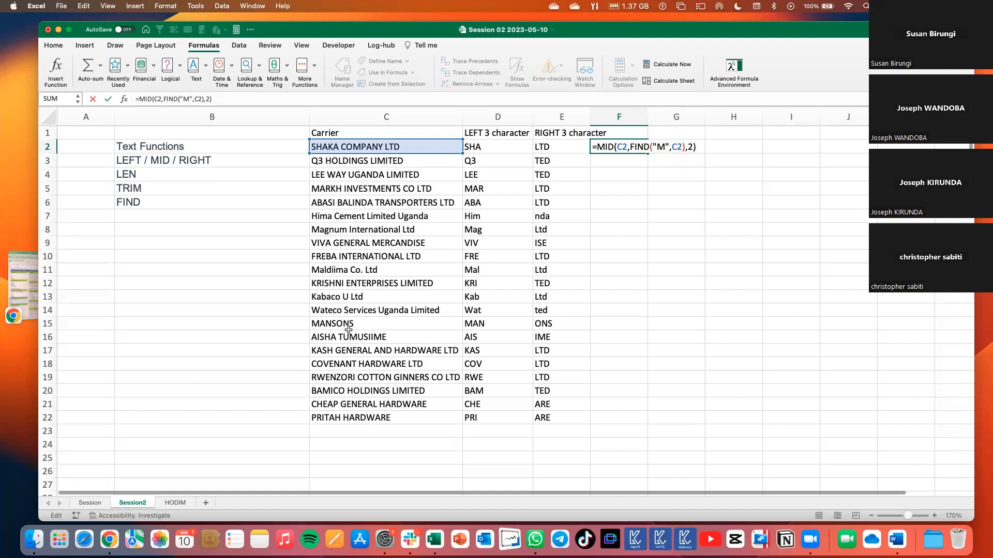
{"action": "key", "text": "Return"}
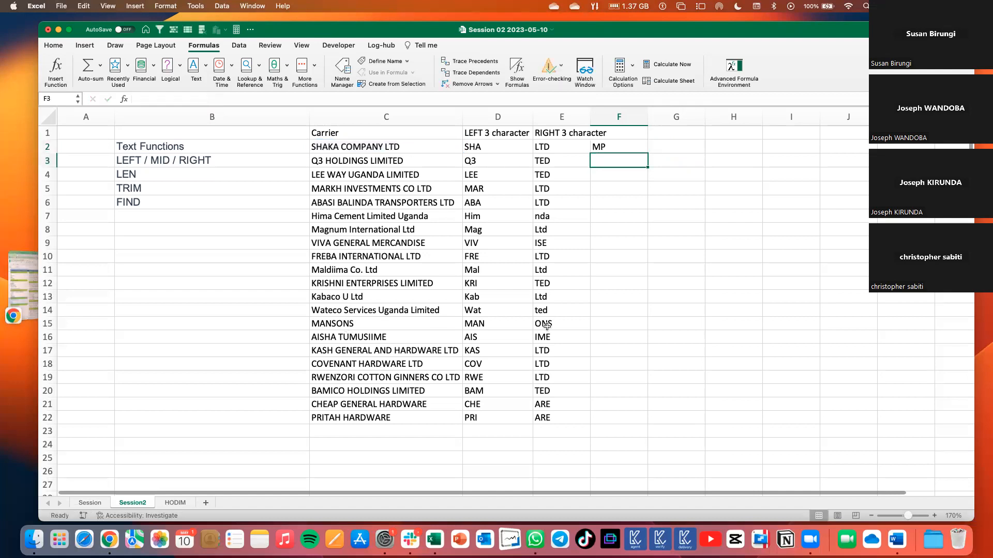
{"action": "left_click", "coordinate": [602, 146]}
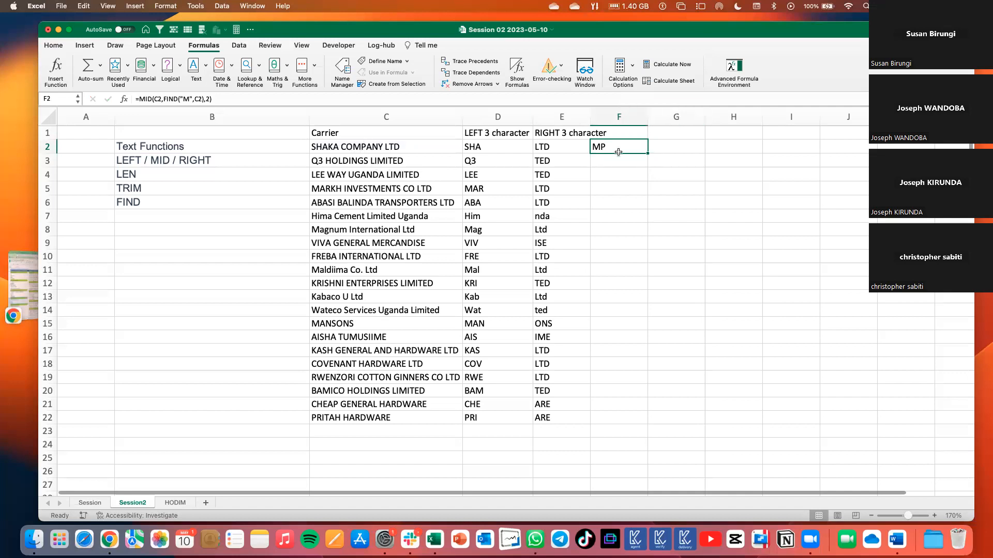
{"action": "left_click_drag", "start_coordinate": [647, 153], "coordinate": [646, 423]}
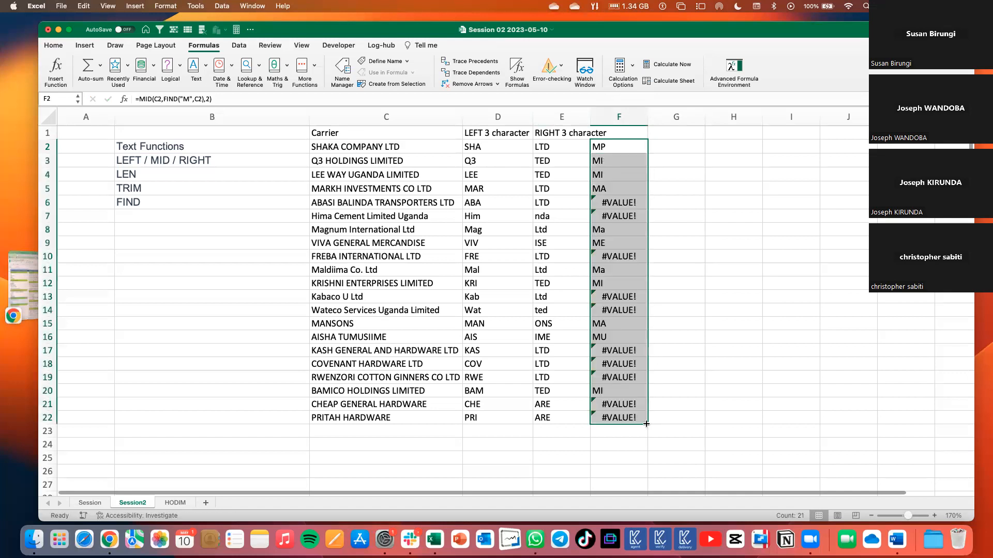
Examine the filled MID and FIND formulas in F2:F7 against the matching carrier names.
{"action": "left_click", "coordinate": [602, 161]}
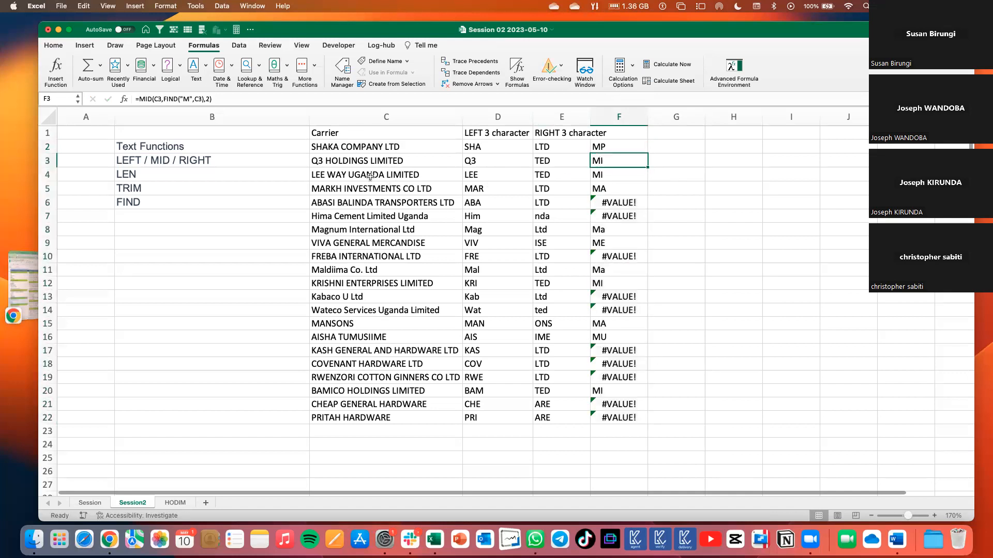
{"action": "left_click", "coordinate": [599, 175]}
{"action": "left_click", "coordinate": [592, 186]}
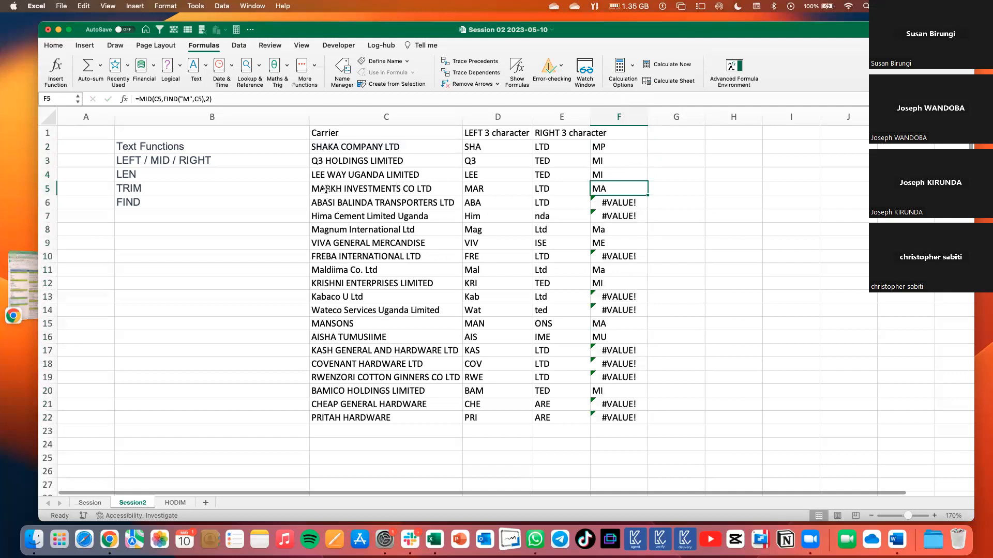
{"action": "left_click", "coordinate": [611, 203]}
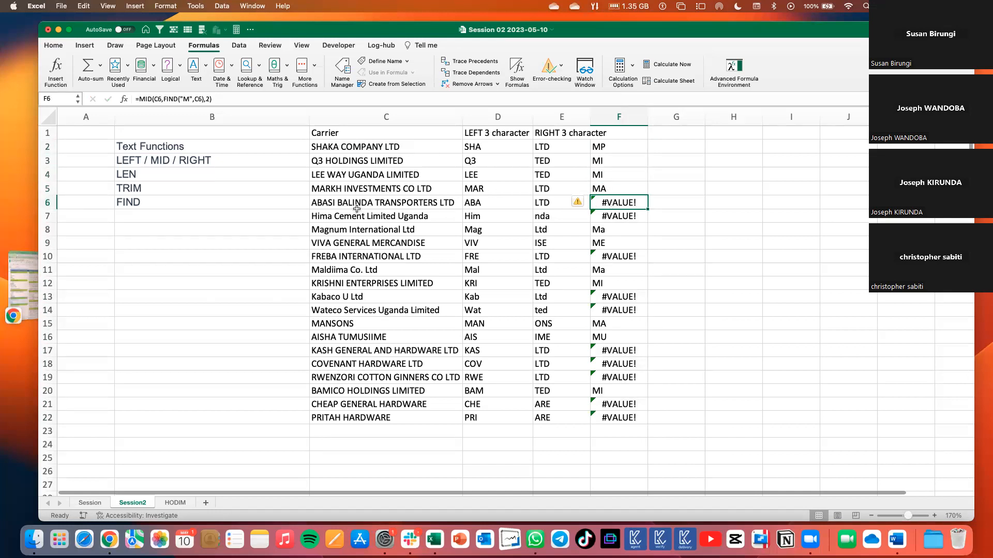
{"action": "left_click", "coordinate": [626, 217]}
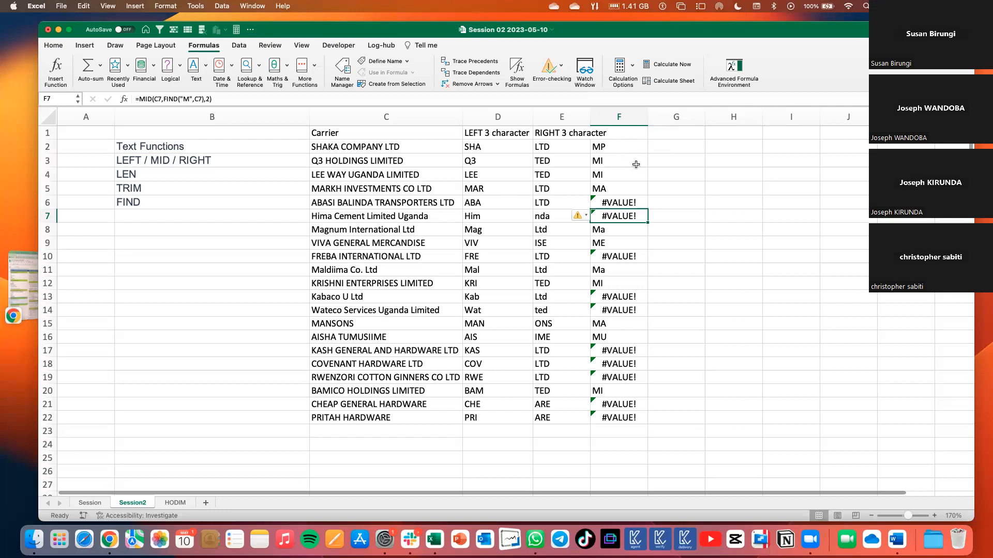
{"action": "left_click", "coordinate": [618, 145]}
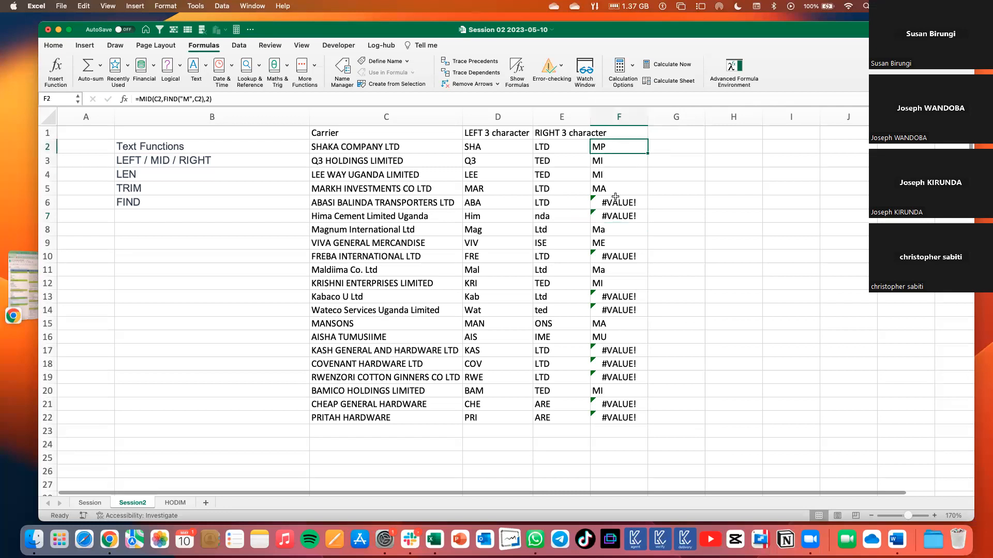
Enter "6 [3] characters" as the column header in G1.
{"action": "left_click", "coordinate": [667, 149]}
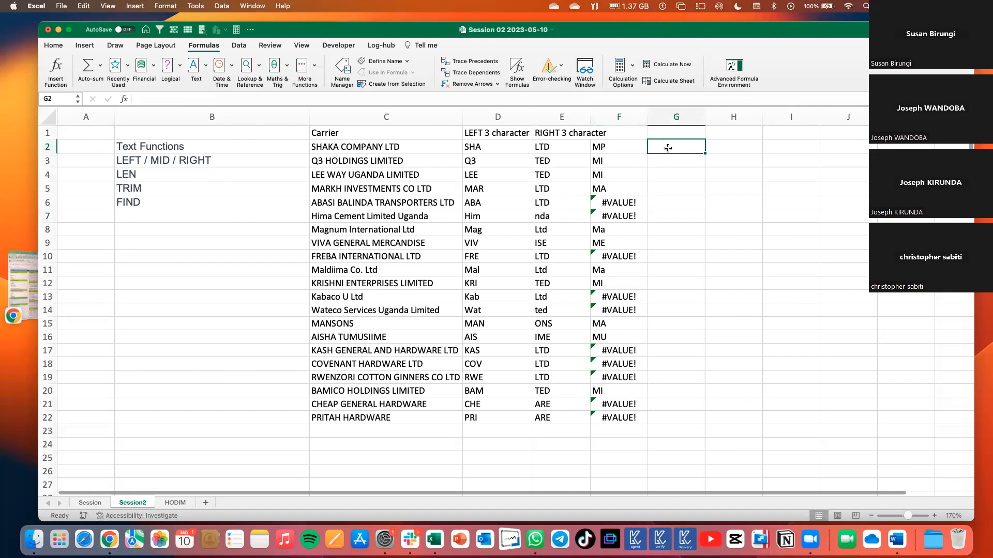
{"action": "left_click", "coordinate": [669, 135]}
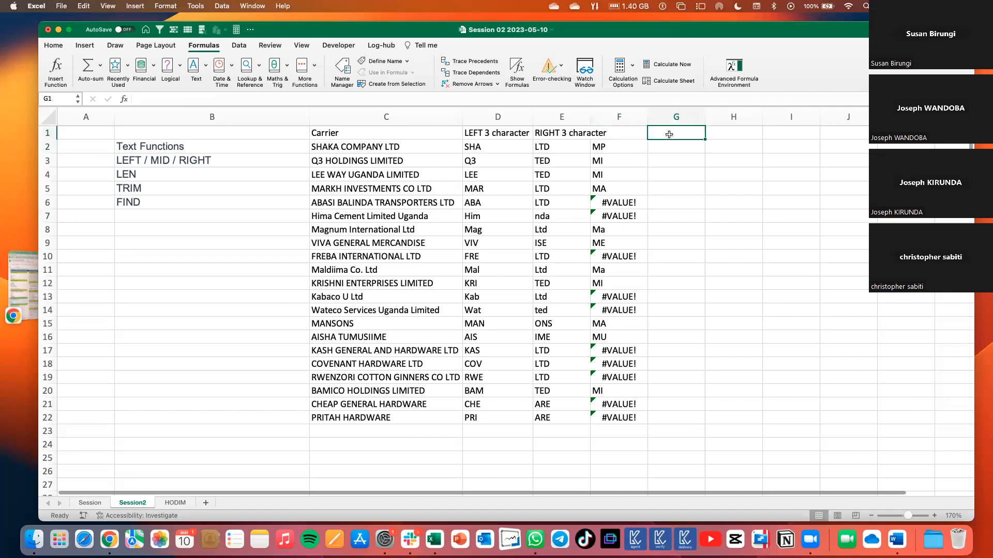
{"action": "type", "text": "6"}
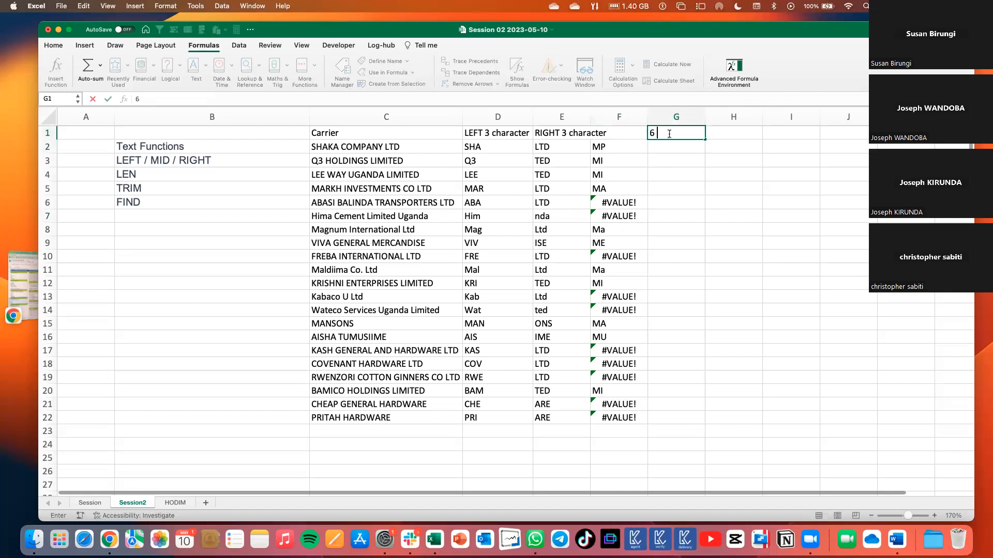
{"action": "type", "text": " 3"}
{"action": "key", "text": "BackSpace"}
{"action": "type", "text": "[3] characters"}
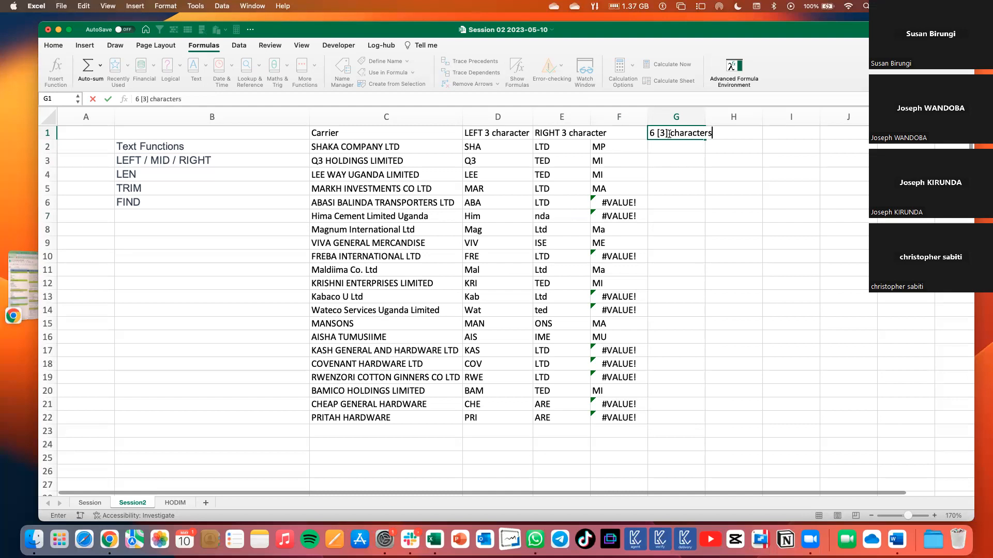
{"action": "key", "text": "Return"}
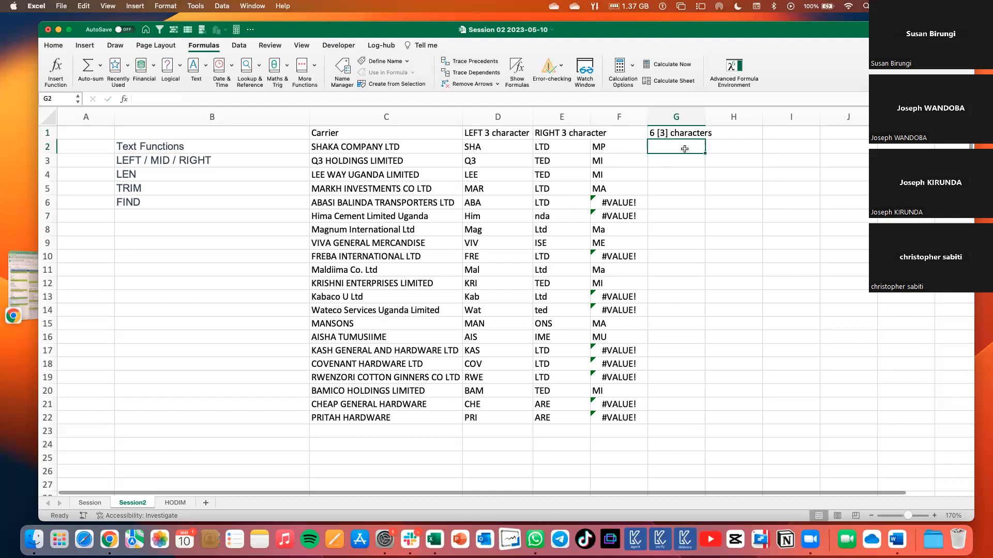
Enter =MID(C2,6,3) in G2 to extract three characters of the carrier name starting at the sixth.
{"action": "type", "text": "=mid"}
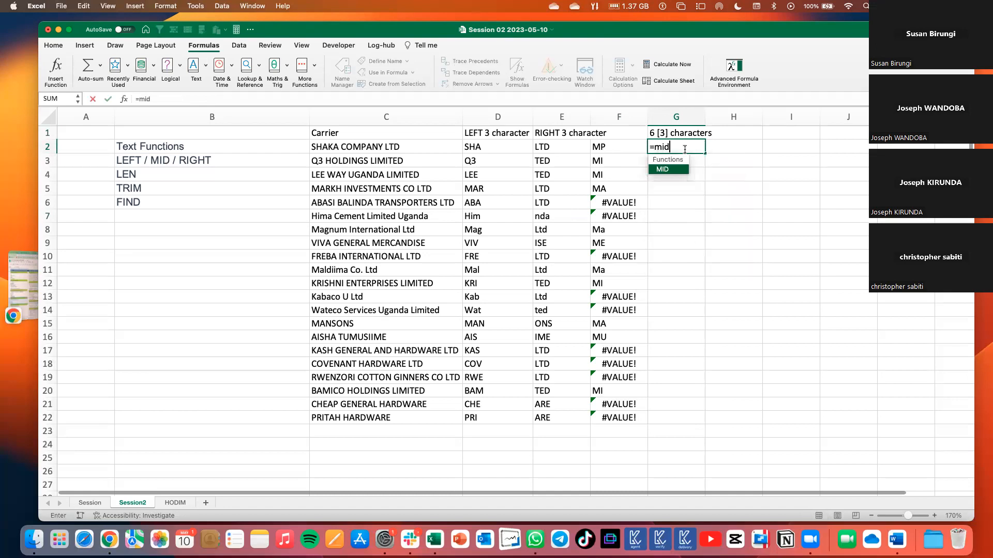
{"action": "key", "text": "Tab"}
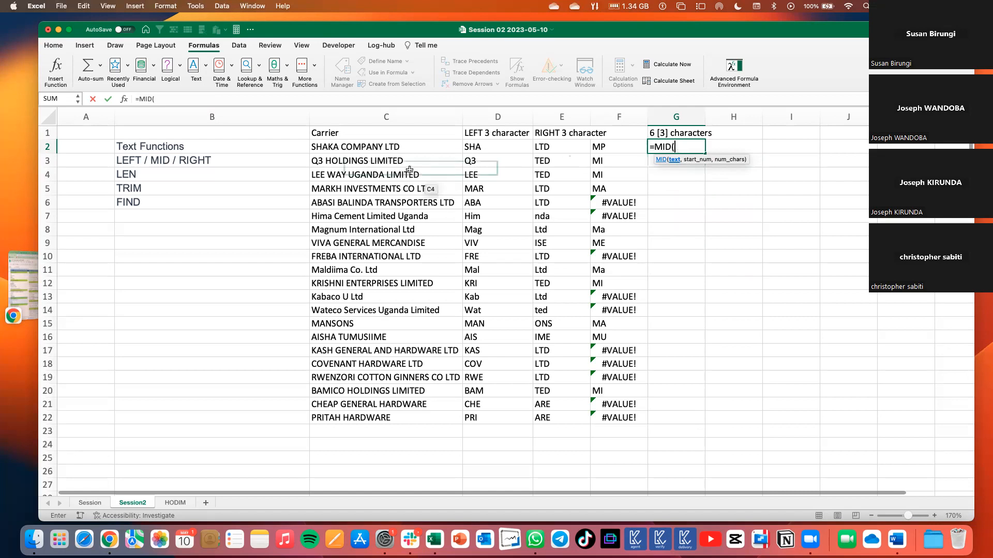
{"action": "left_click", "coordinate": [411, 149]}
{"action": "type", "text": ",6"}
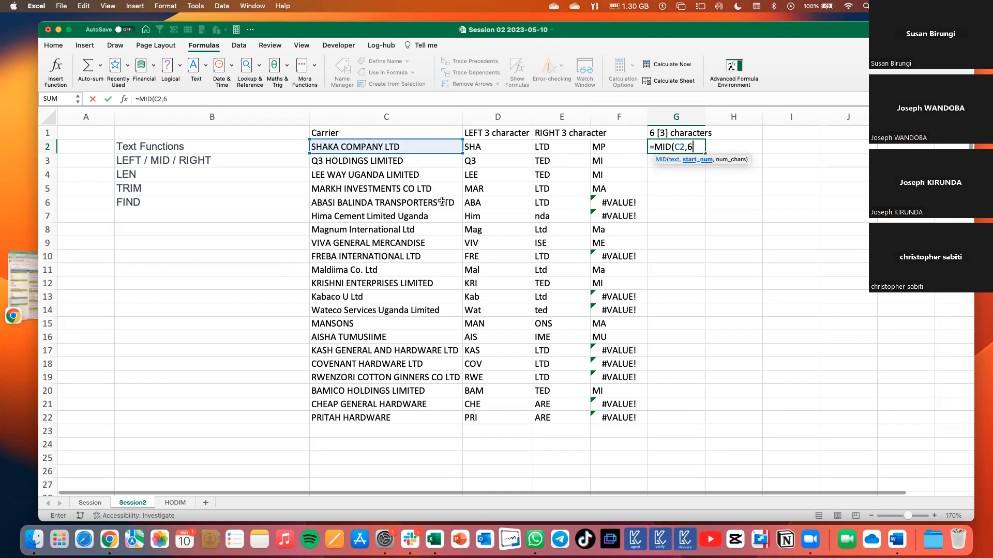
{"action": "type", "text": ",3"}
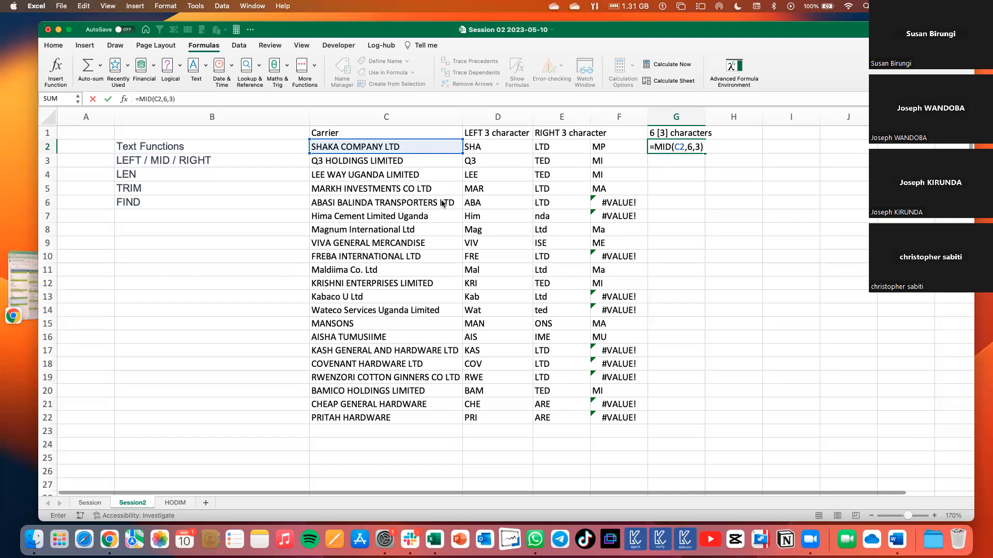
{"action": "key", "text": "Return"}
{"action": "left_click", "coordinate": [677, 143]}
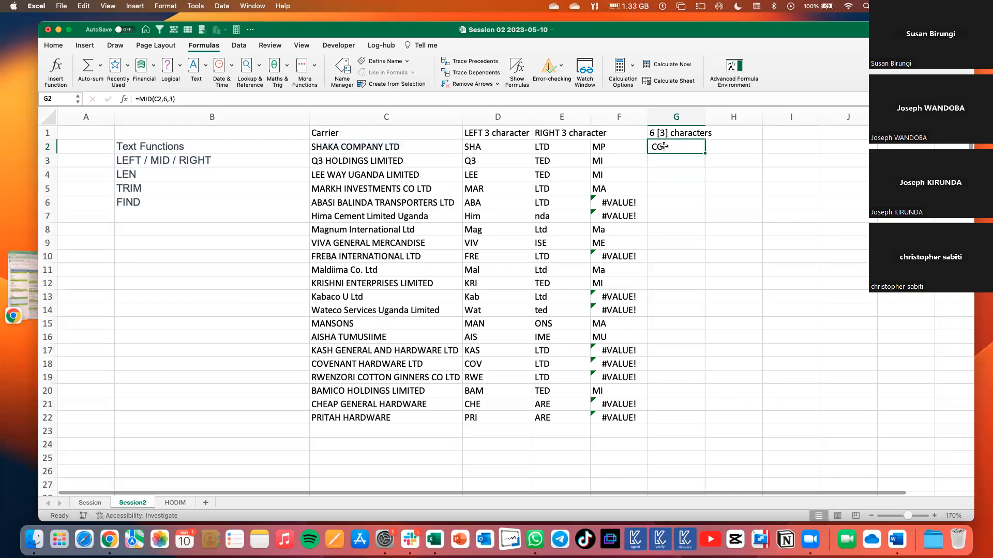
Reopen the MID formula in G2 and re-enter its start number as 6 and its length as 3.
{"action": "double_click", "coordinate": [677, 147]}
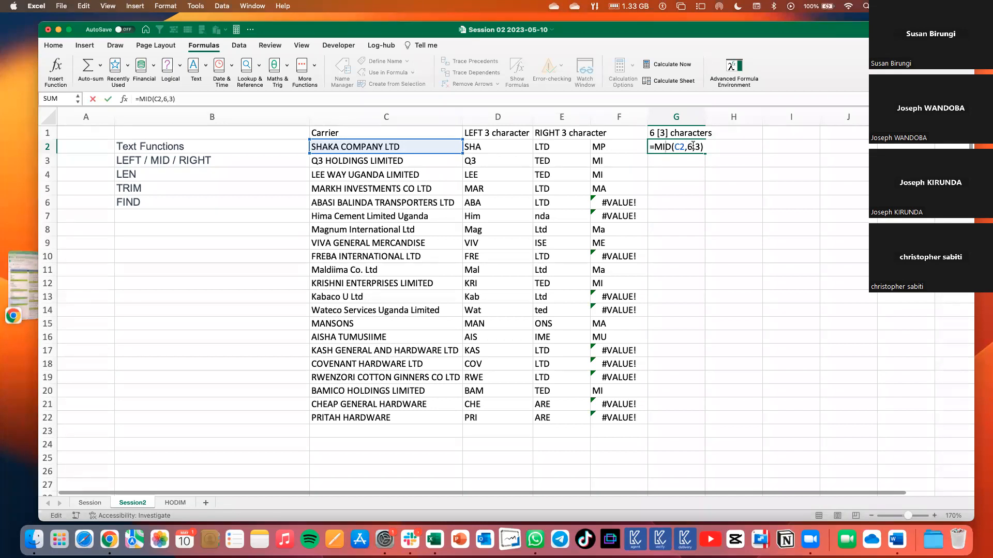
{"action": "left_click", "coordinate": [689, 147]}
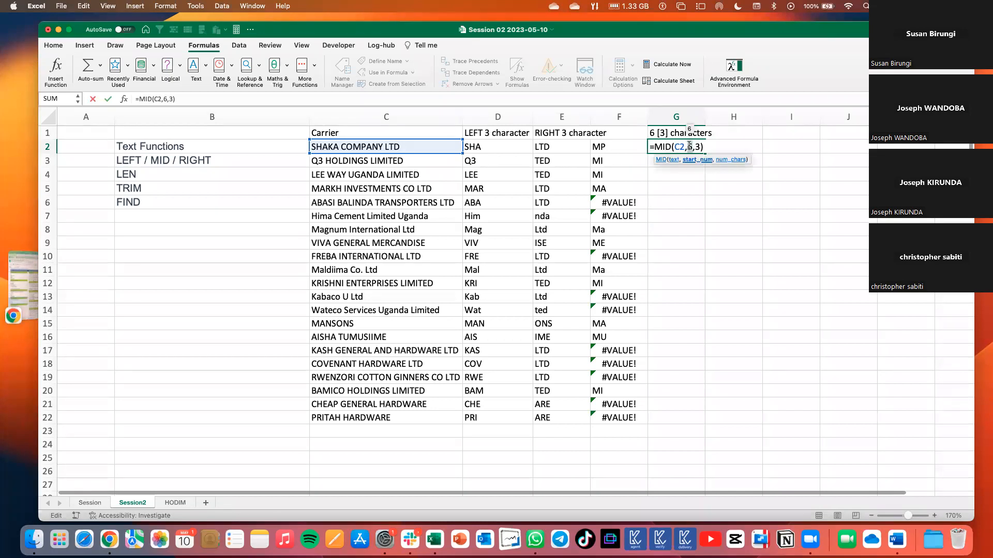
{"action": "key", "text": "BackSpace"}
{"action": "key", "text": "Delete"}
{"action": "key", "text": "Delete"}
{"action": "key", "text": "Delete"}
{"action": "type", "text": "6,3)"}
{"action": "key", "text": "Return"}
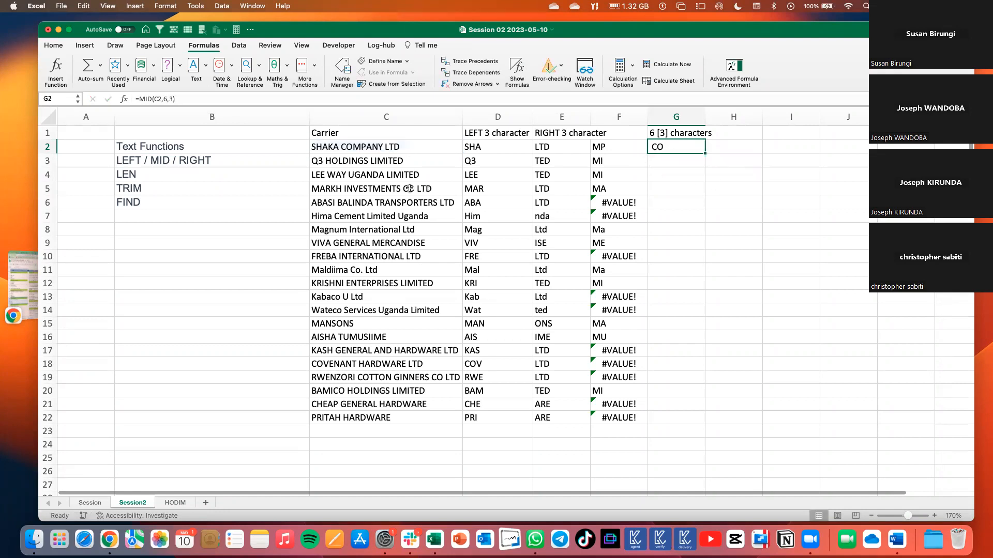
Compare the characters starting at the sixth position of the carrier name in C2 with the extracted text in G2.
{"action": "left_click", "coordinate": [342, 146]}
{"action": "double_click", "coordinate": [342, 146]}
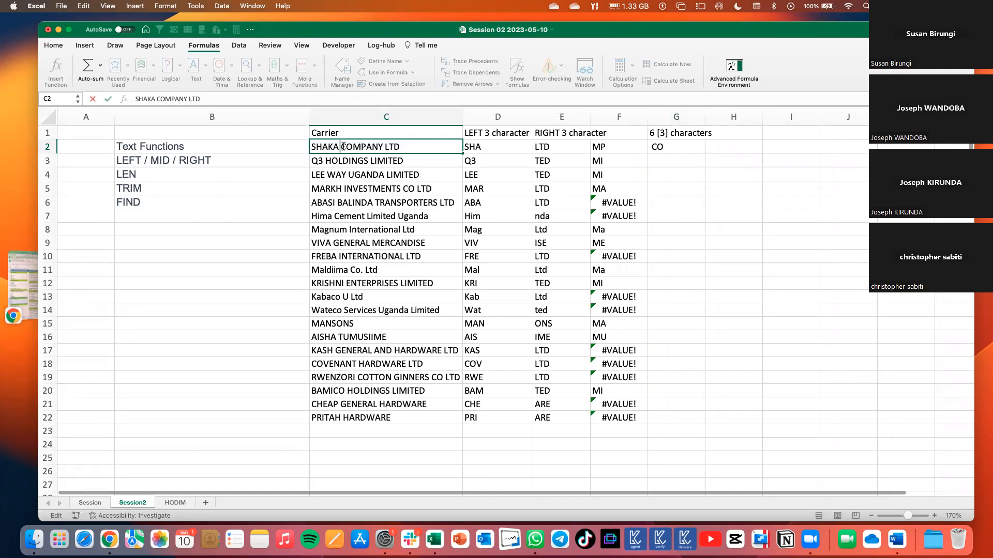
{"action": "left_click", "coordinate": [665, 148]}
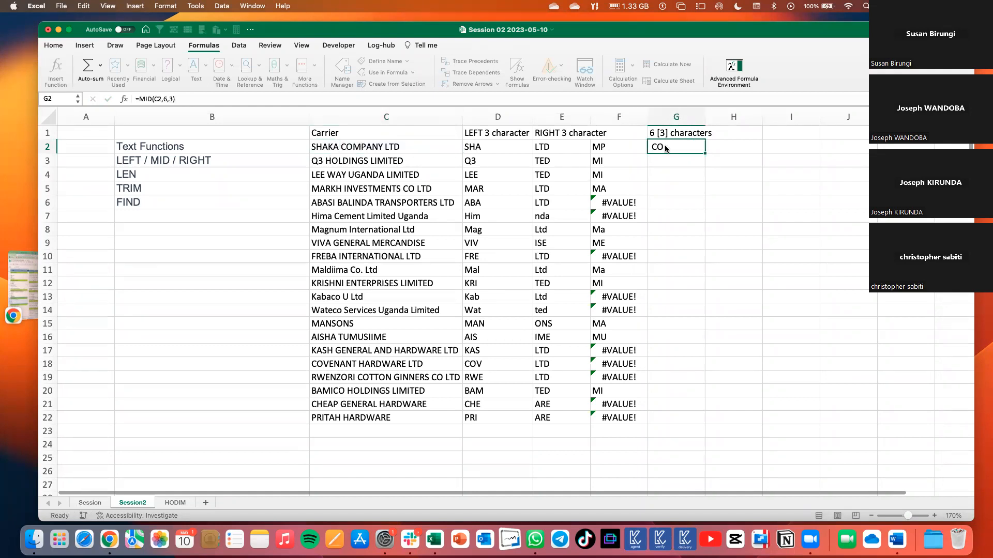
Clear the MID formula from G2 and replace the column header in G1 with "Find".
{"action": "key", "text": "Delete"}
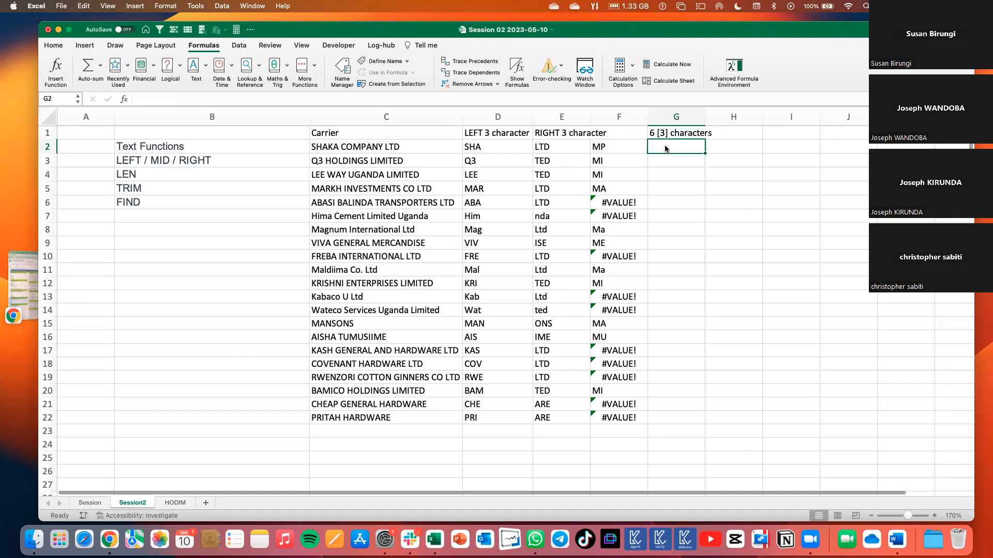
{"action": "double_click", "coordinate": [665, 148]}
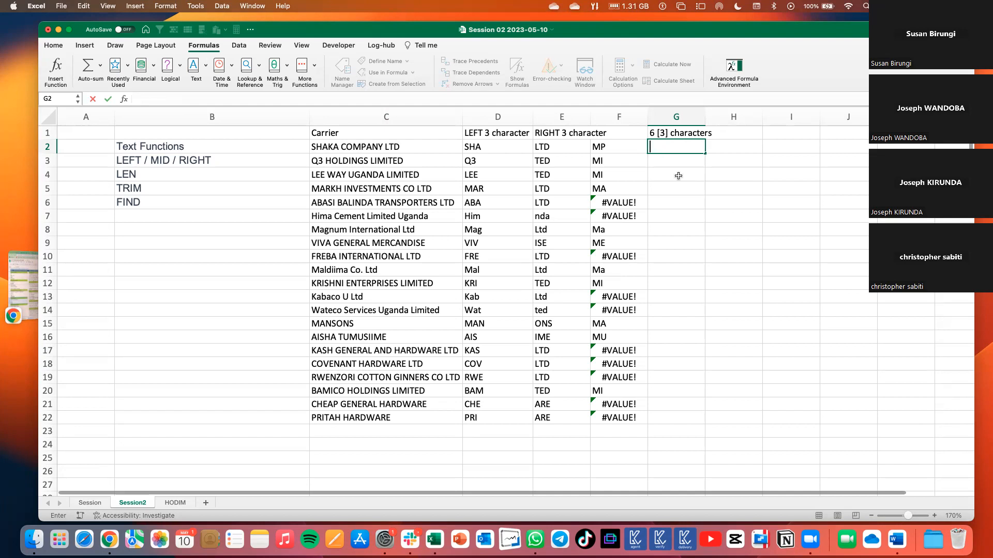
{"action": "left_click", "coordinate": [733, 135]}
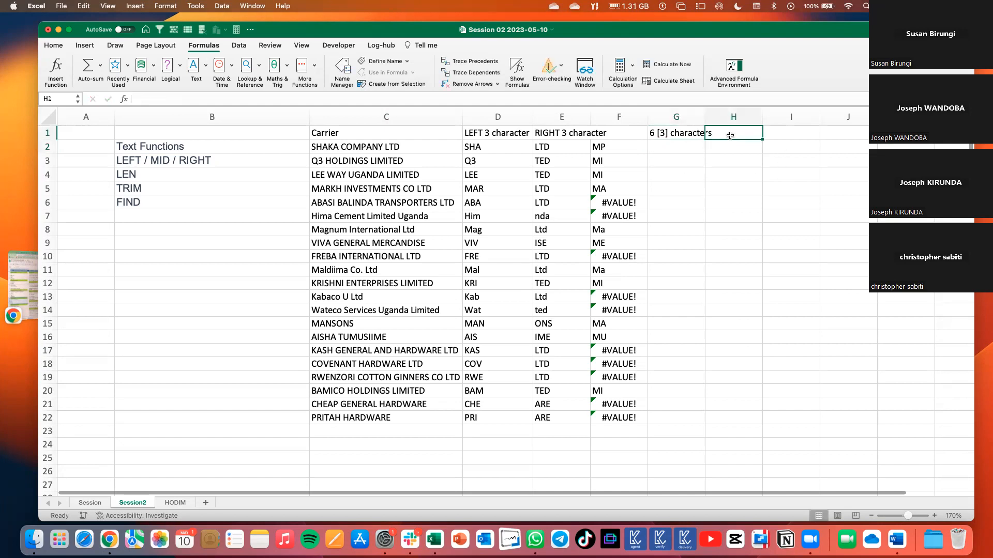
{"action": "left_click", "coordinate": [670, 133]}
{"action": "type", "text": "Find"}
Enter =FIND("C",C2) in G2 to locate the capital C in the first carrier name.
{"action": "left_click", "coordinate": [667, 148]}
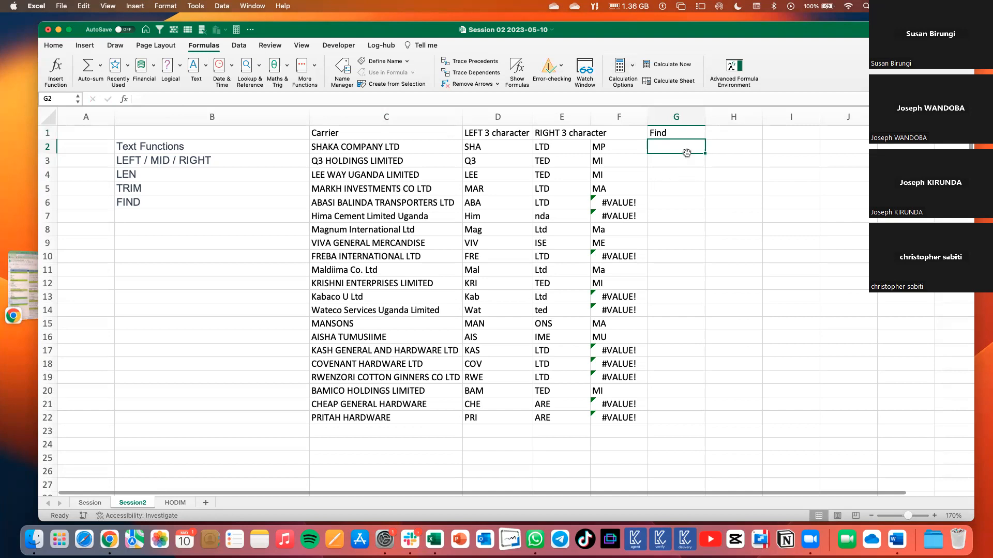
{"action": "type", "text": "="}
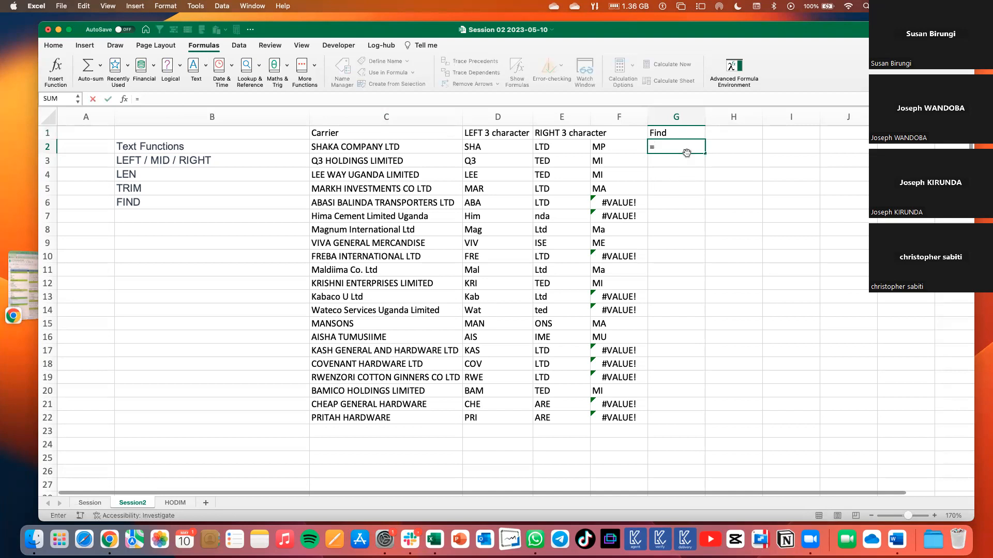
{"action": "type", "text": "find"}
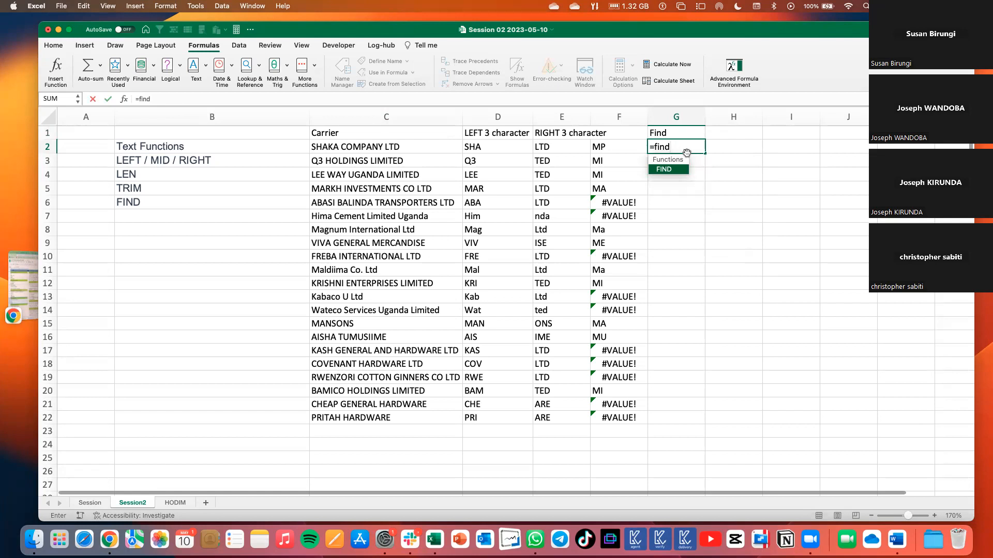
{"action": "key", "text": "Tab"}
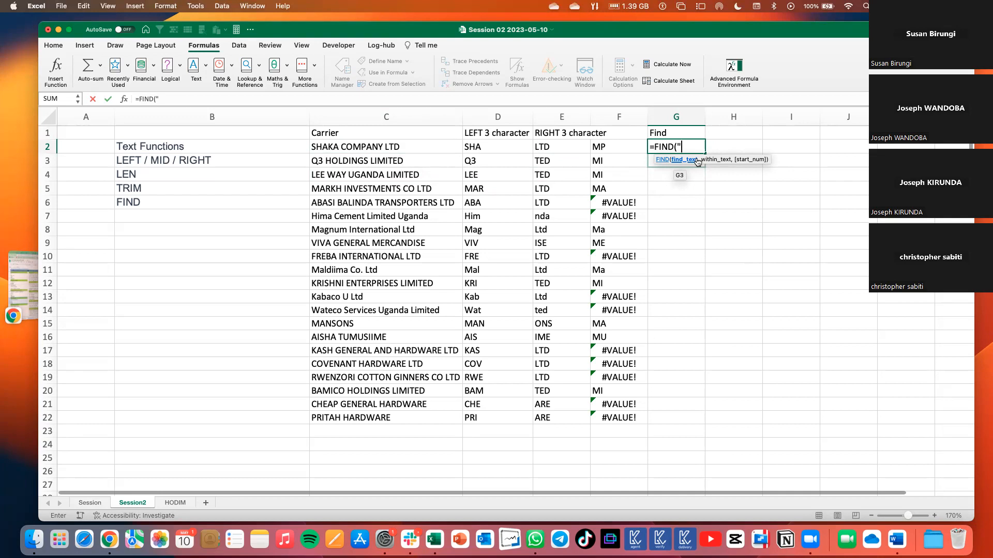
{"action": "type", "text": "C\""}
{"action": "type", "text": ","}
{"action": "left_click", "coordinate": [424, 149]}
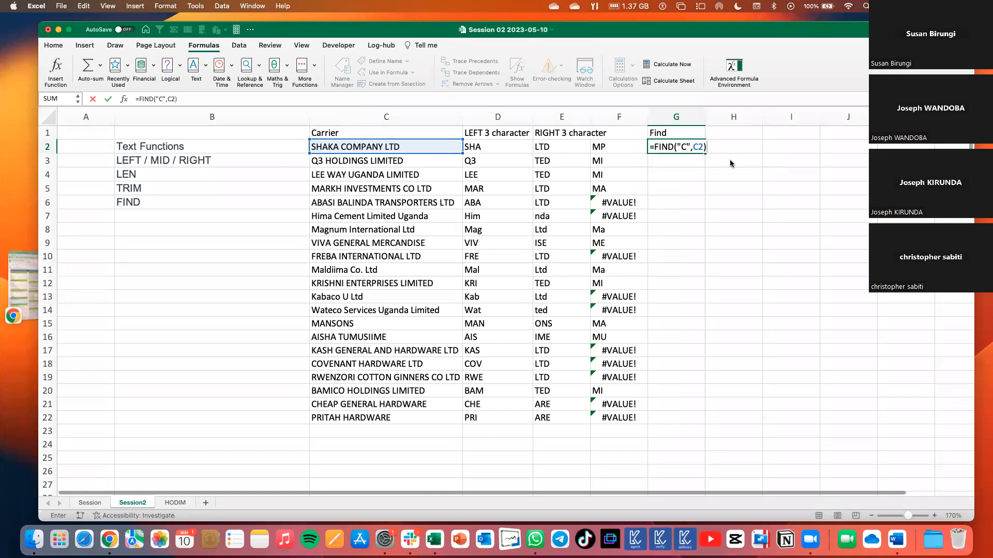
{"action": "key", "text": "Return"}
Check the FIND result in G2 against the carrier name in C2, and fill the formula down to G22.
{"action": "left_click", "coordinate": [700, 145]}
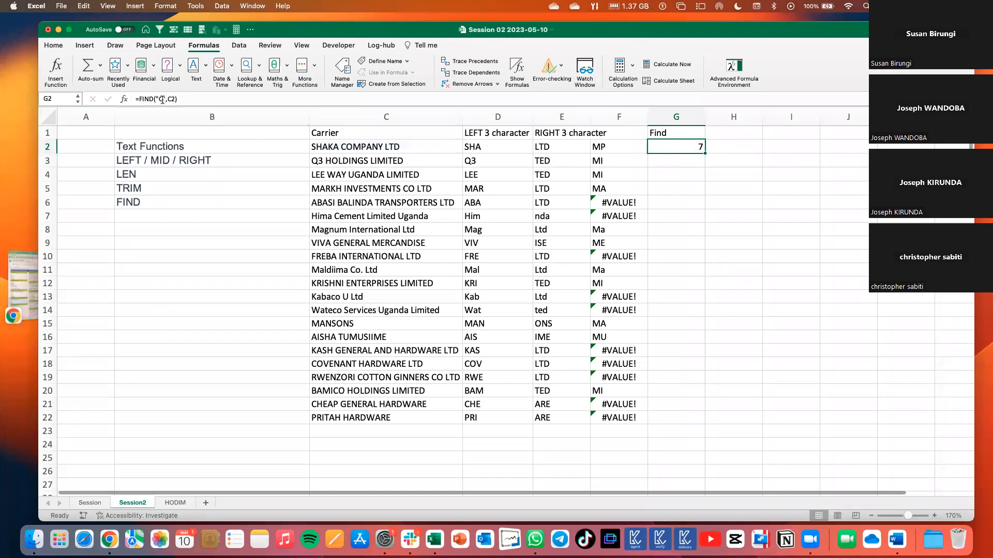
{"action": "left_click", "coordinate": [343, 146]}
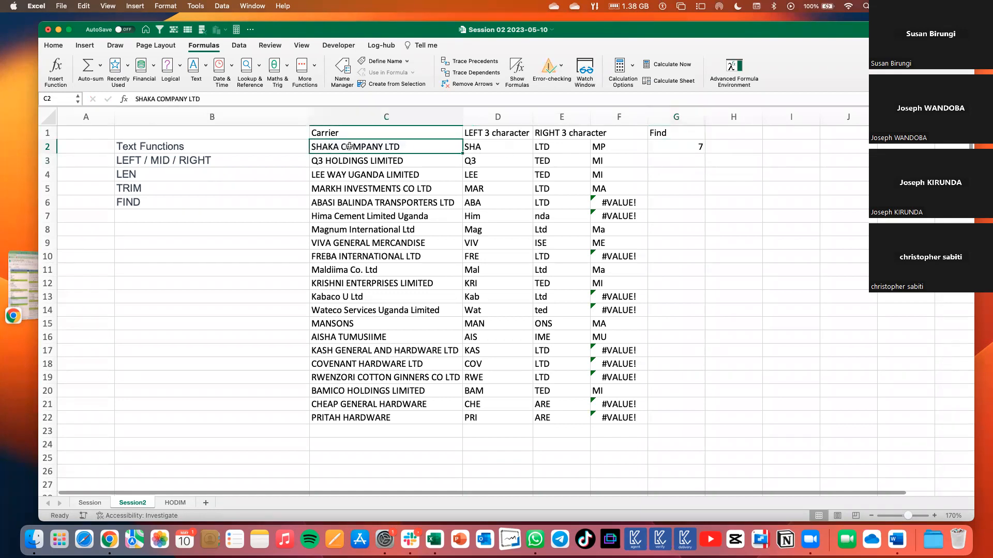
{"action": "left_click", "coordinate": [696, 144]}
{"action": "left_click_drag", "start_coordinate": [705, 154], "coordinate": [706, 423]}
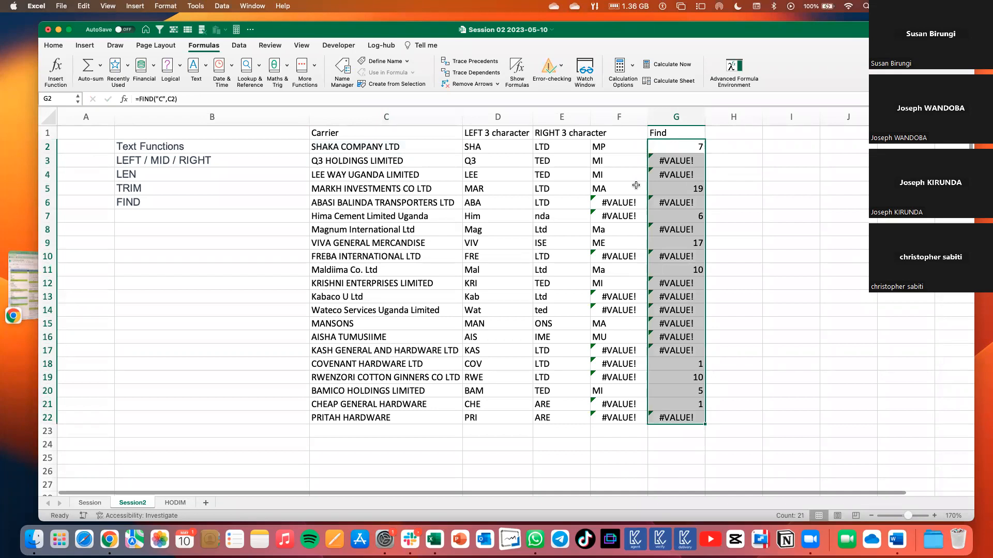
Compare the FIND results in G5, G7 and G9 with the position of C in their carrier names.
{"action": "left_click", "coordinate": [693, 153]}
{"action": "left_click", "coordinate": [694, 192]}
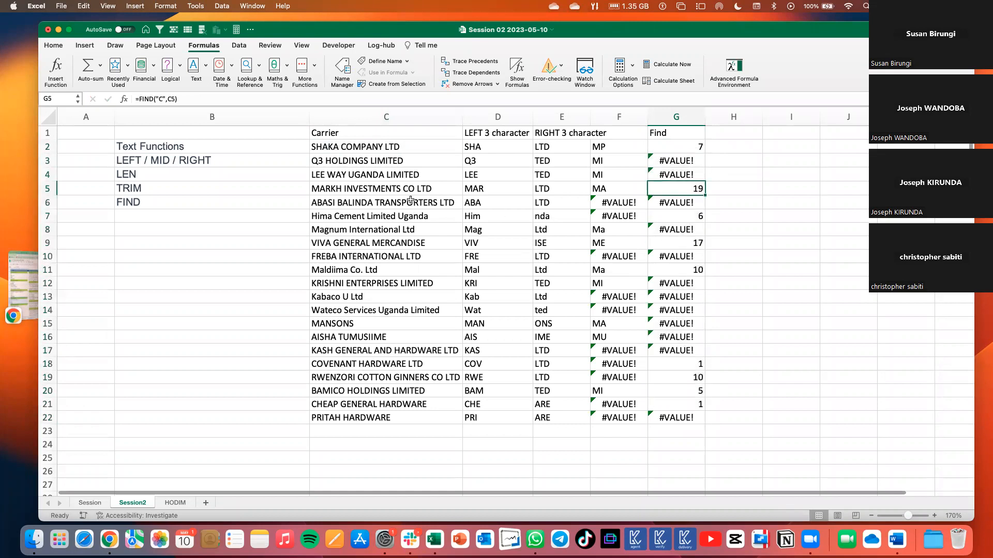
{"action": "left_click", "coordinate": [664, 214]}
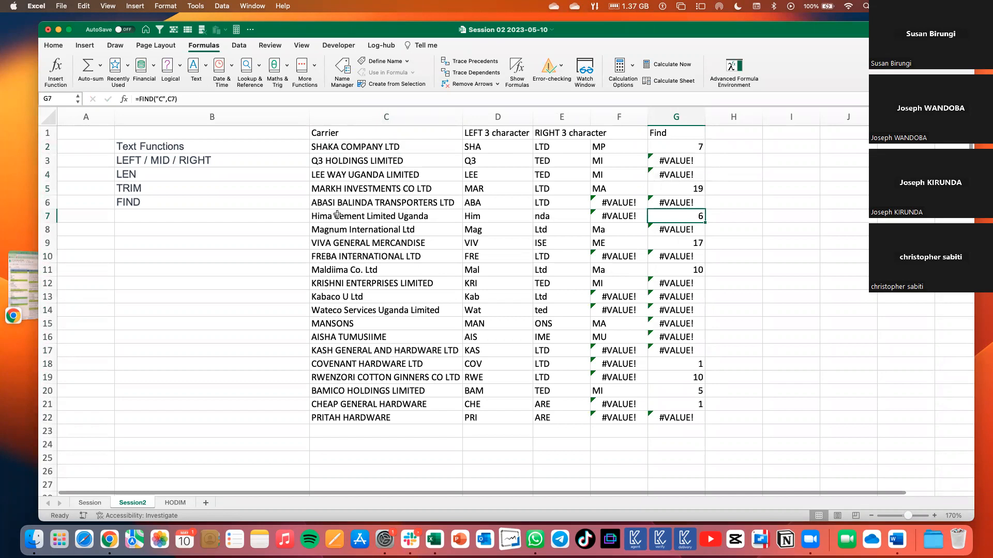
{"action": "left_click", "coordinate": [695, 241]}
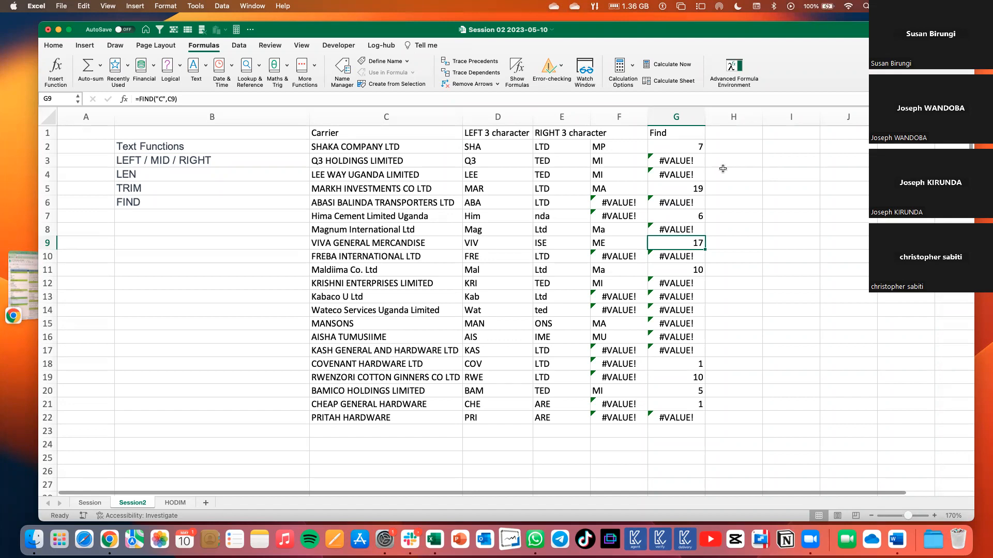
Look up SEARCH in the list of text functions and enter "Search" as the column header in H1.
{"action": "left_click", "coordinate": [714, 135]}
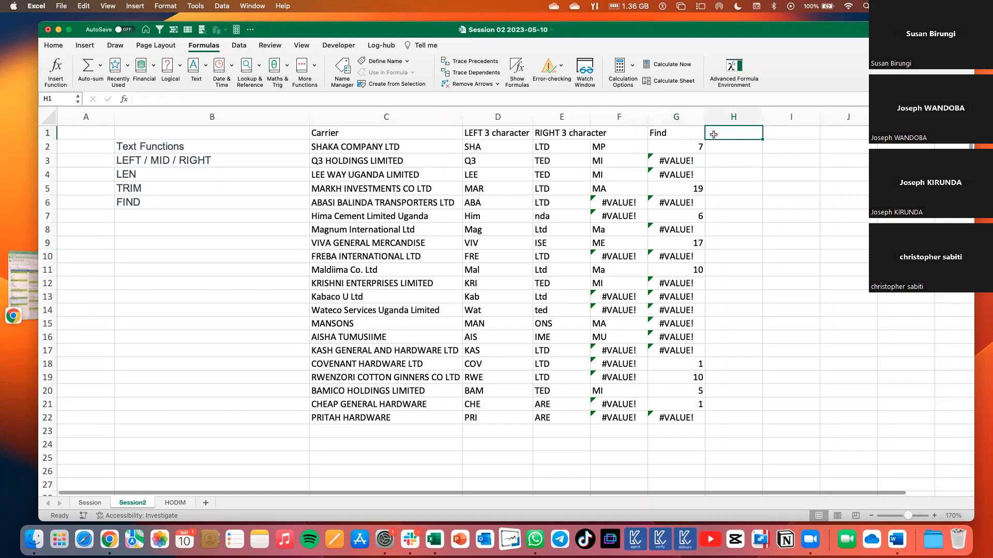
{"action": "left_click", "coordinate": [206, 66]}
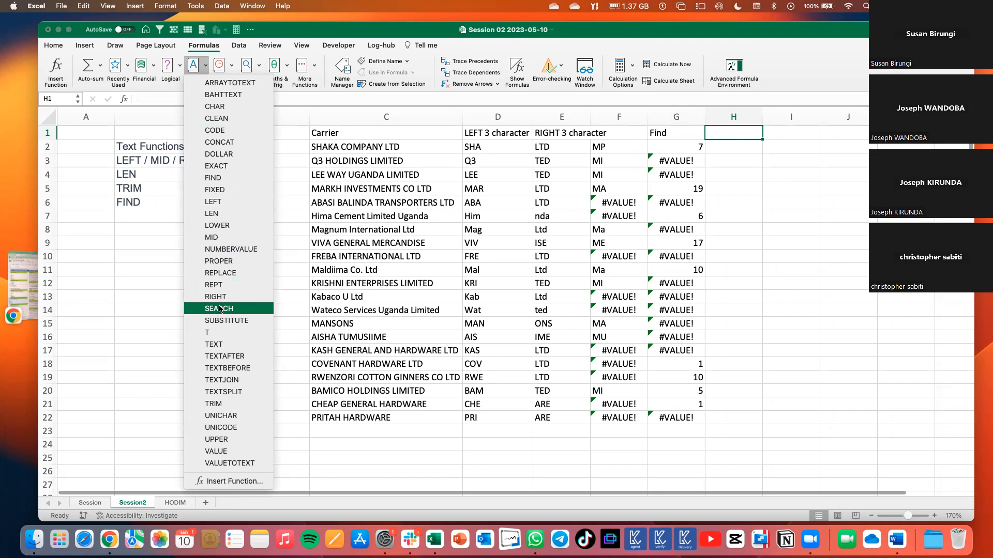
{"action": "left_click", "coordinate": [740, 151]}
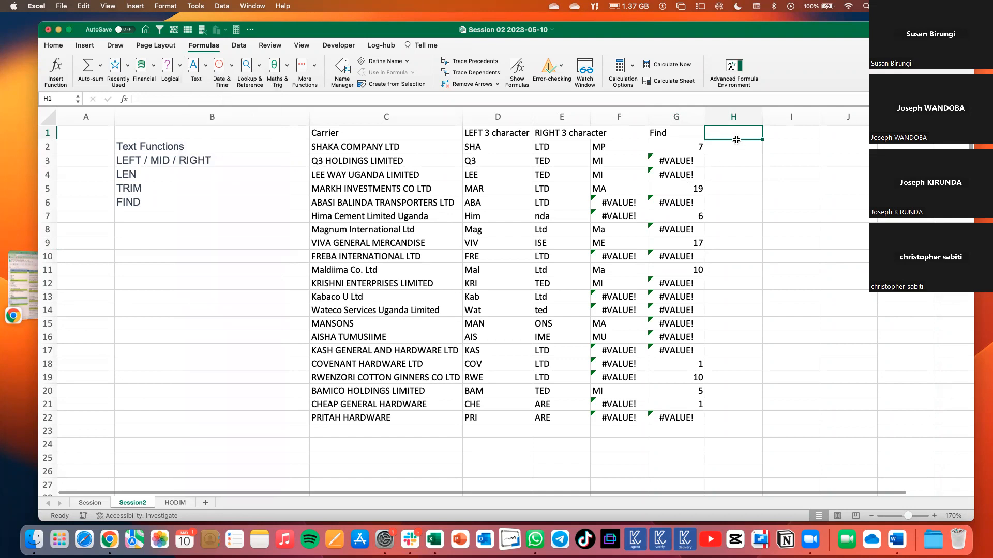
{"action": "left_click", "coordinate": [692, 146]}
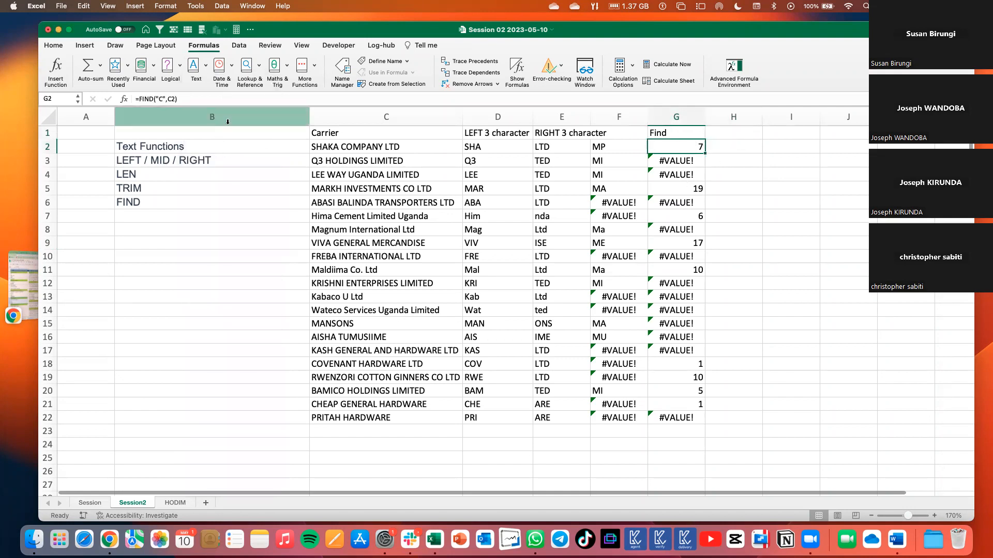
{"action": "left_click", "coordinate": [713, 133]}
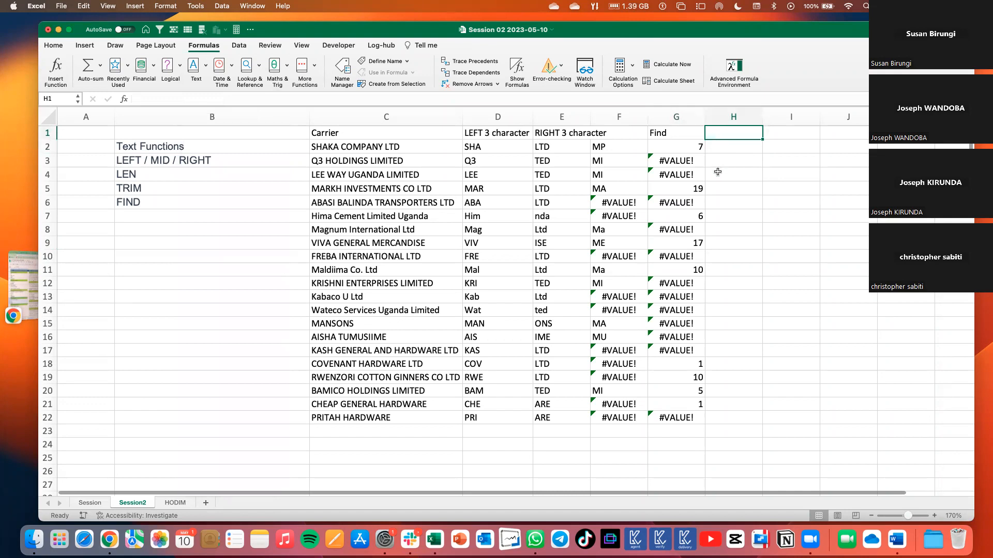
{"action": "type", "text": "Search"}
Enter =SEARCH("C",C2) in H2 and fill the formula down to H22.
{"action": "left_click", "coordinate": [719, 146]}
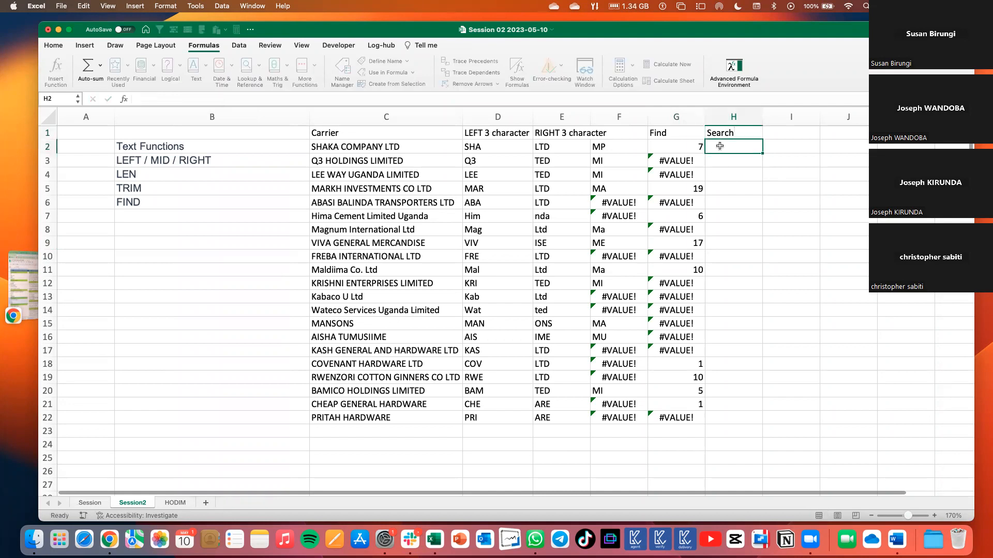
{"action": "type", "text": "=searc"}
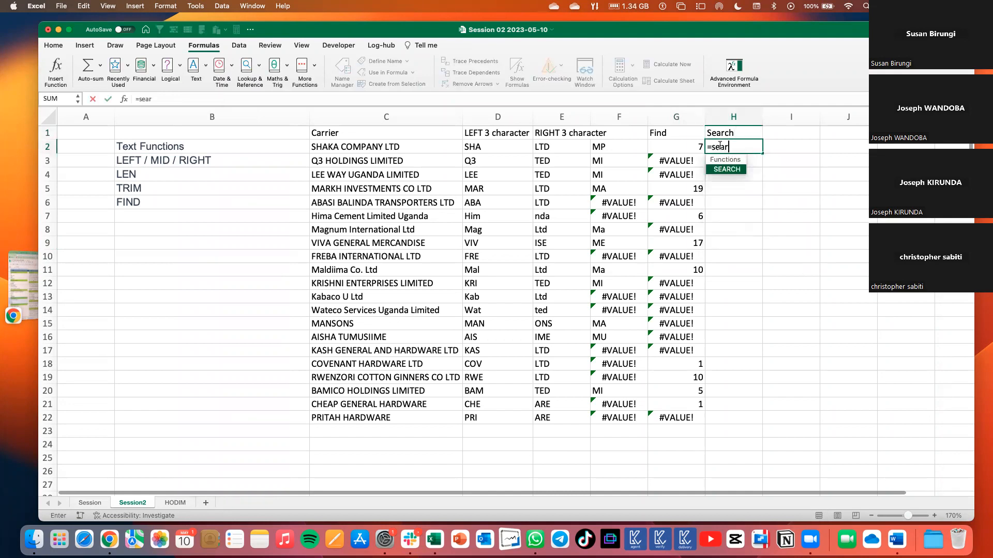
{"action": "key", "text": "Tab"}
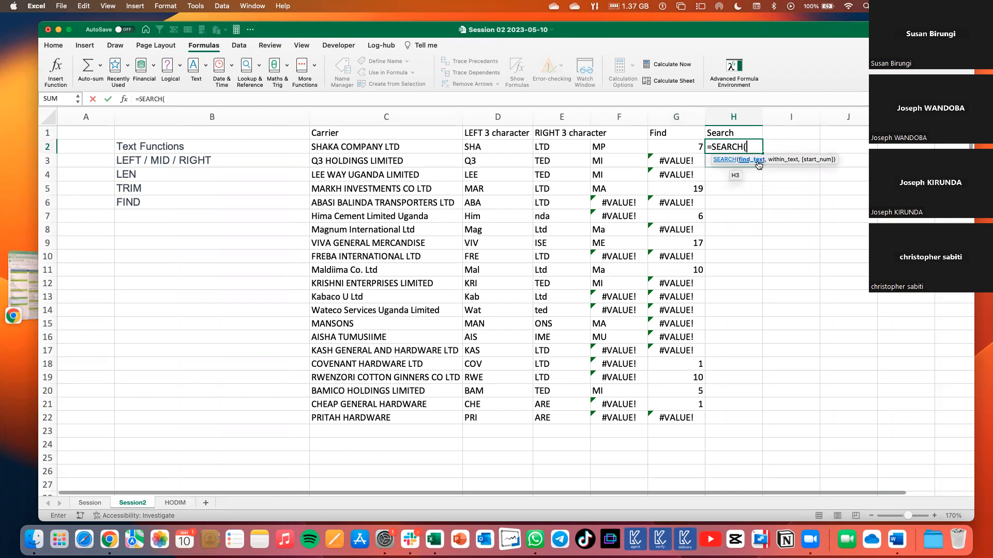
{"action": "type", "text": "\"C\","}
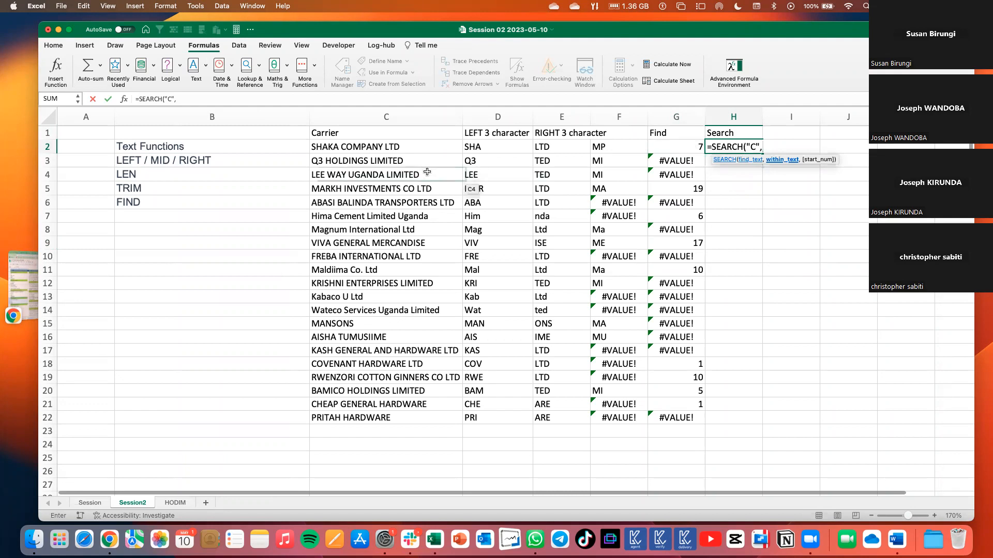
{"action": "left_click", "coordinate": [392, 148]}
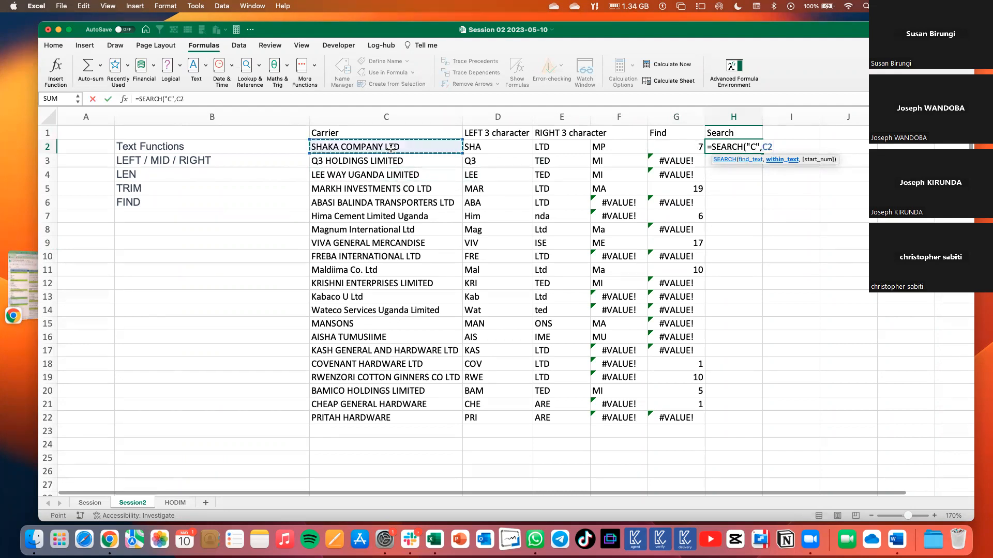
{"action": "type", "text": ")"}
{"action": "key", "text": "Return"}
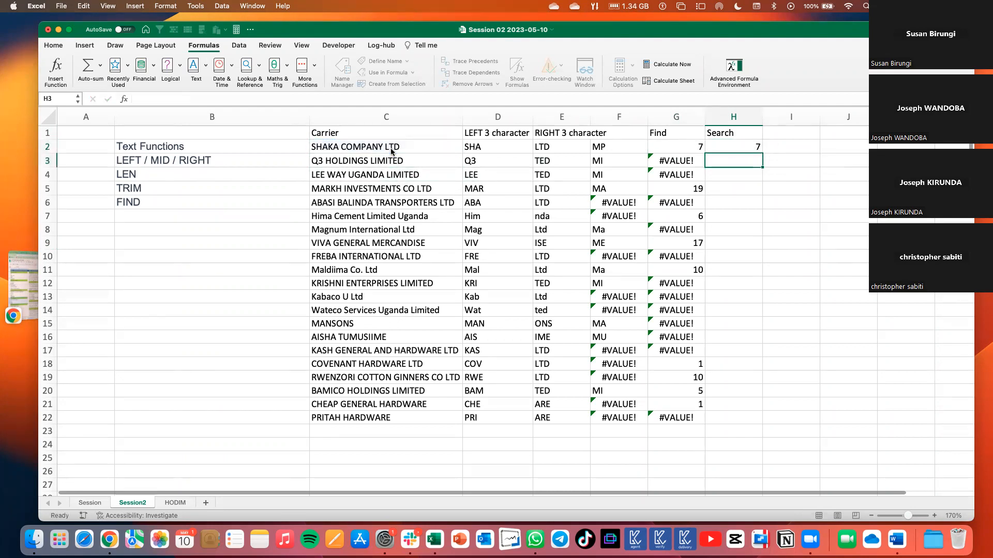
{"action": "left_click", "coordinate": [757, 150]}
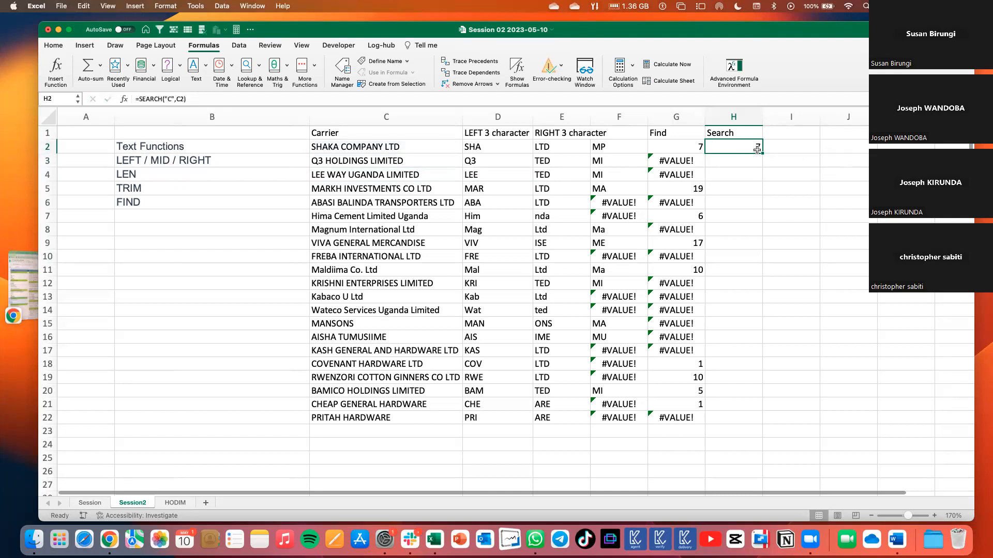
{"action": "left_click_drag", "start_coordinate": [762, 154], "coordinate": [763, 423]}
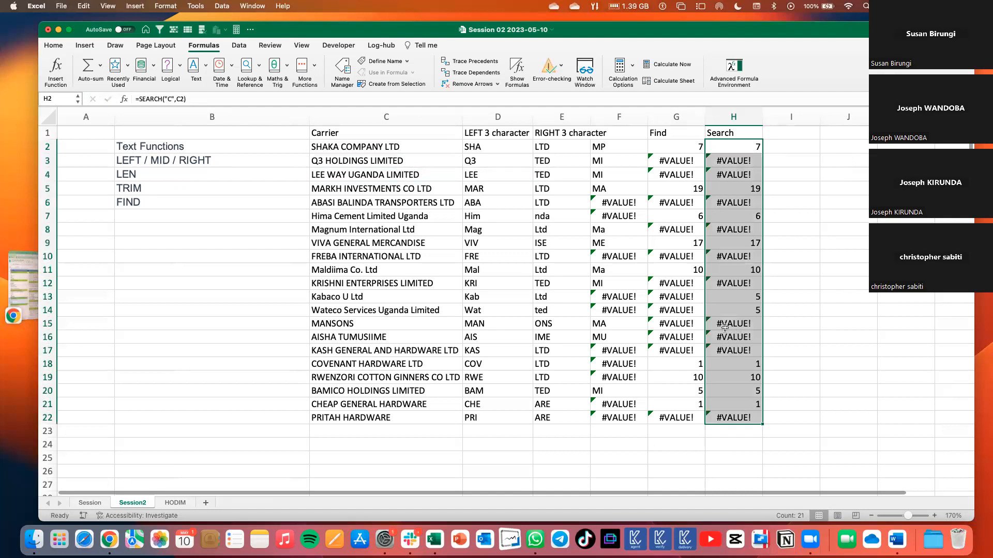
Compare the Find and Search columns row by row to spot where their results differ.
{"action": "left_click", "coordinate": [724, 298]}
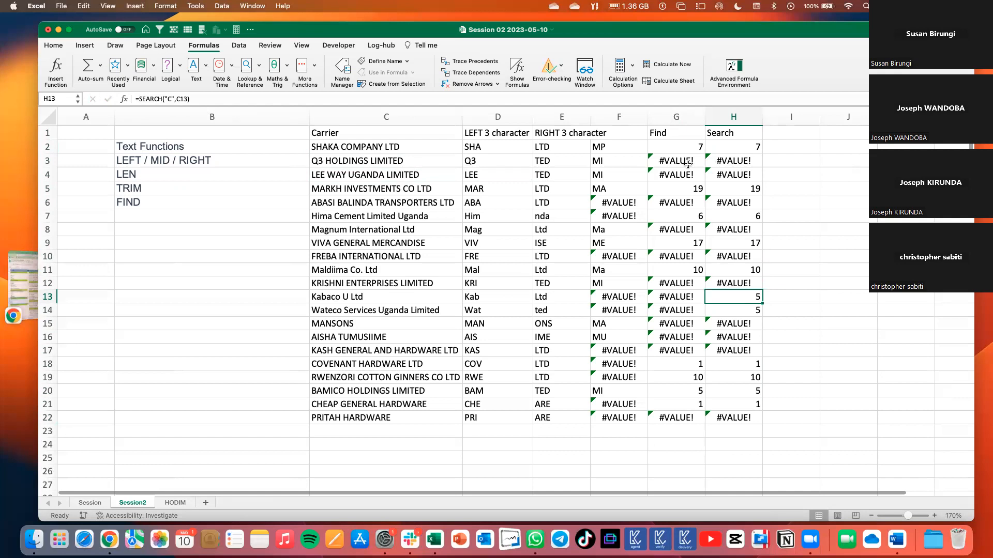
{"action": "left_click_drag", "start_coordinate": [681, 150], "coordinate": [734, 355]}
{"action": "left_click_drag", "start_coordinate": [669, 418], "coordinate": [712, 201]}
{"action": "left_click", "coordinate": [808, 187]}
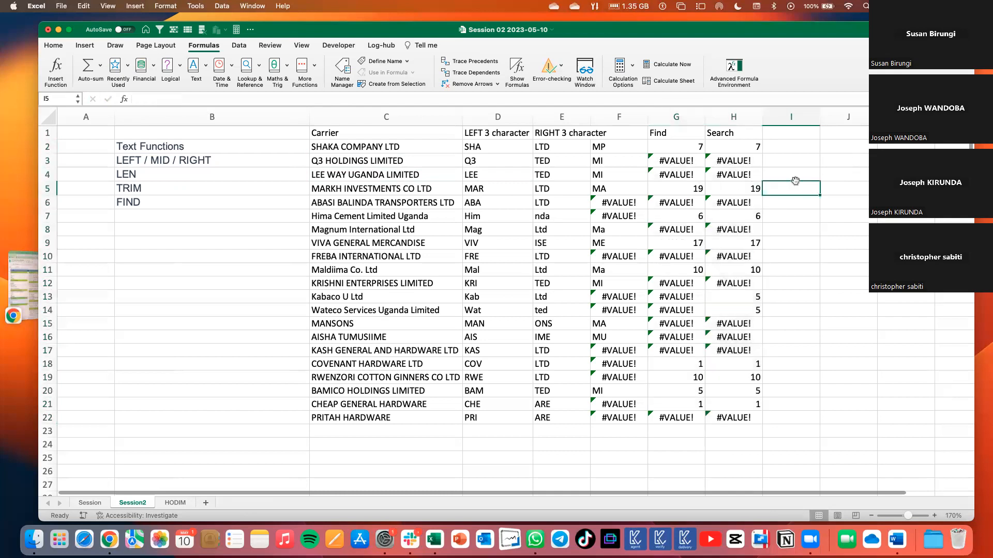
{"action": "left_click", "coordinate": [687, 148]}
{"action": "left_click_drag", "start_coordinate": [699, 177], "coordinate": [722, 309]}
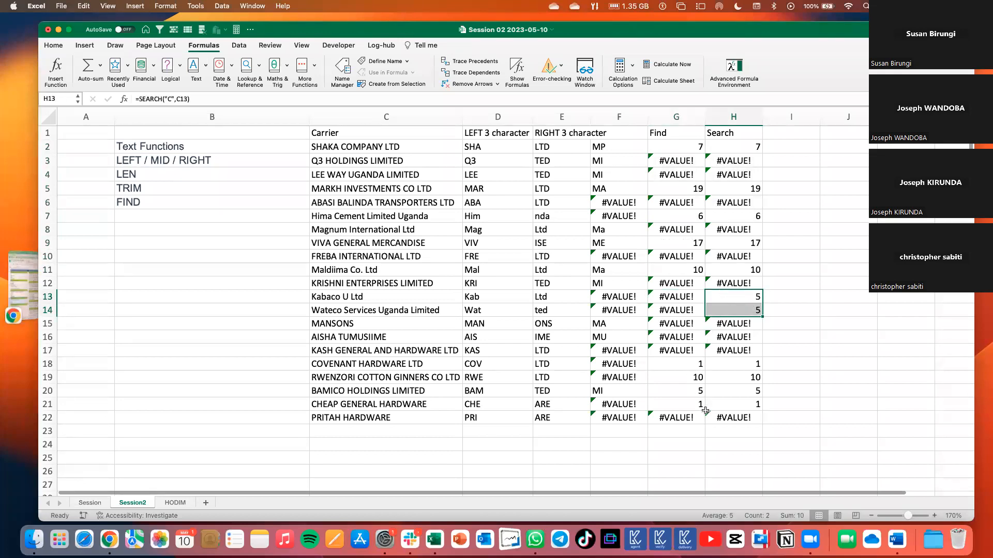
Apply a red font colour to the differing Find and Search results in G13:H14.
{"action": "left_click_drag", "start_coordinate": [689, 298], "coordinate": [731, 306]}
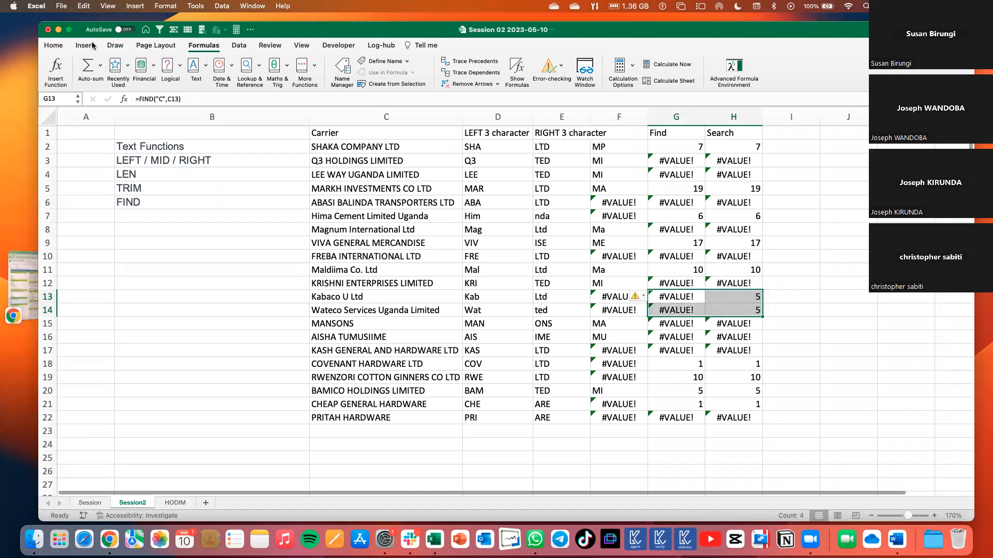
{"action": "left_click", "coordinate": [53, 46]}
{"action": "left_click", "coordinate": [223, 81]}
{"action": "left_click", "coordinate": [791, 217]}
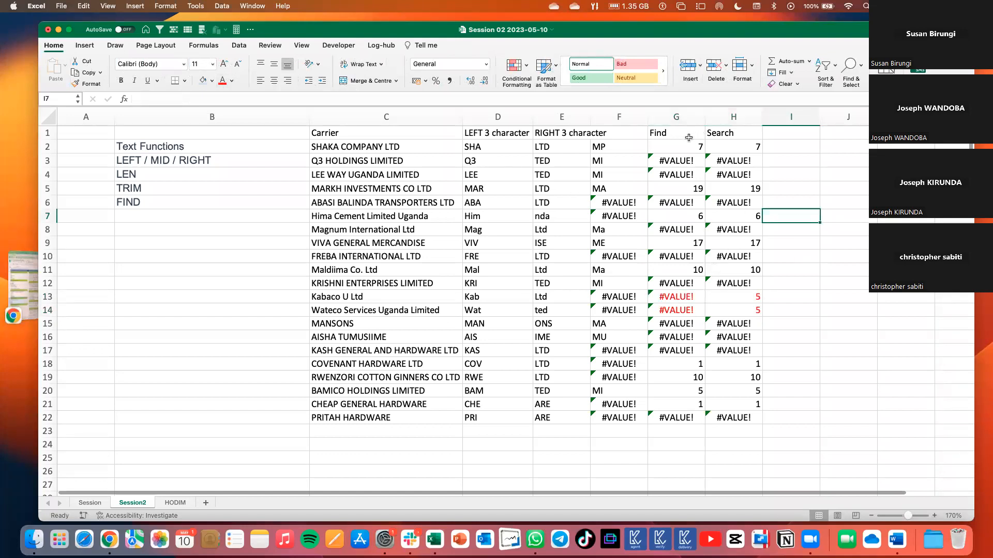
Compare the FIND formula in G13 with the SEARCH formula in H13 for the carrier name in C13.
{"action": "left_click", "coordinate": [681, 298]}
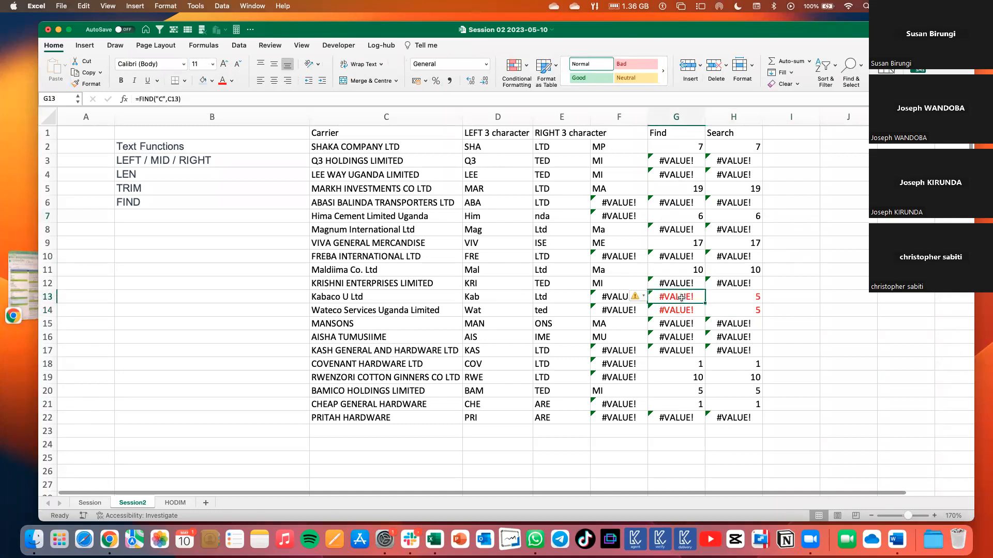
{"action": "left_click", "coordinate": [735, 297]}
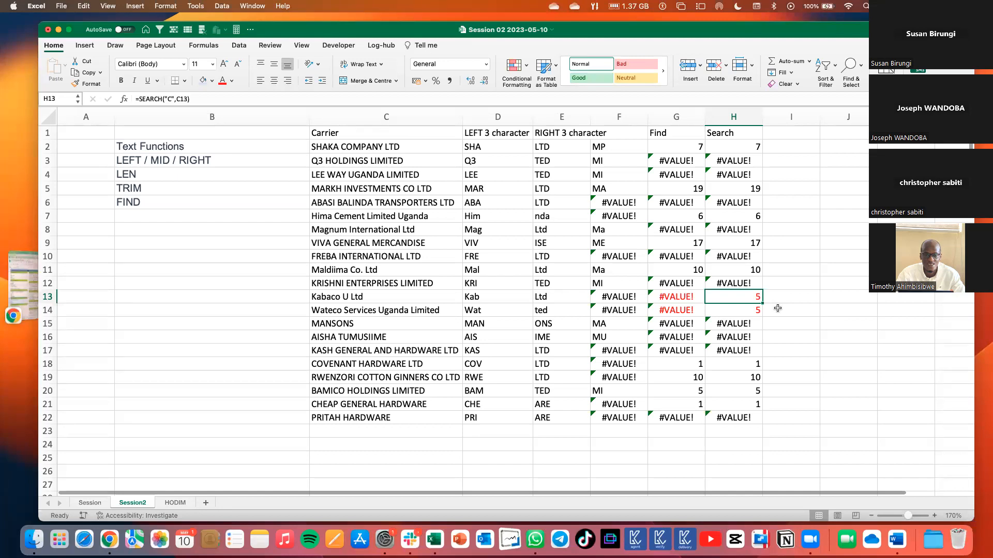
{"action": "left_click", "coordinate": [685, 298]}
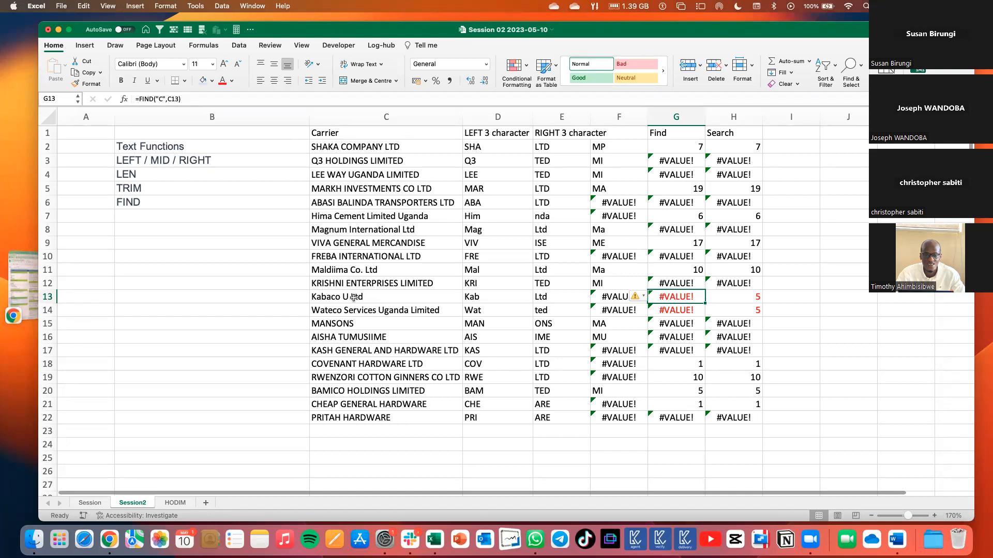
Examine the SEARCH formulas in H13 and H14 and compare the whole Find and Search columns with the carrier names.
{"action": "left_click", "coordinate": [740, 298]}
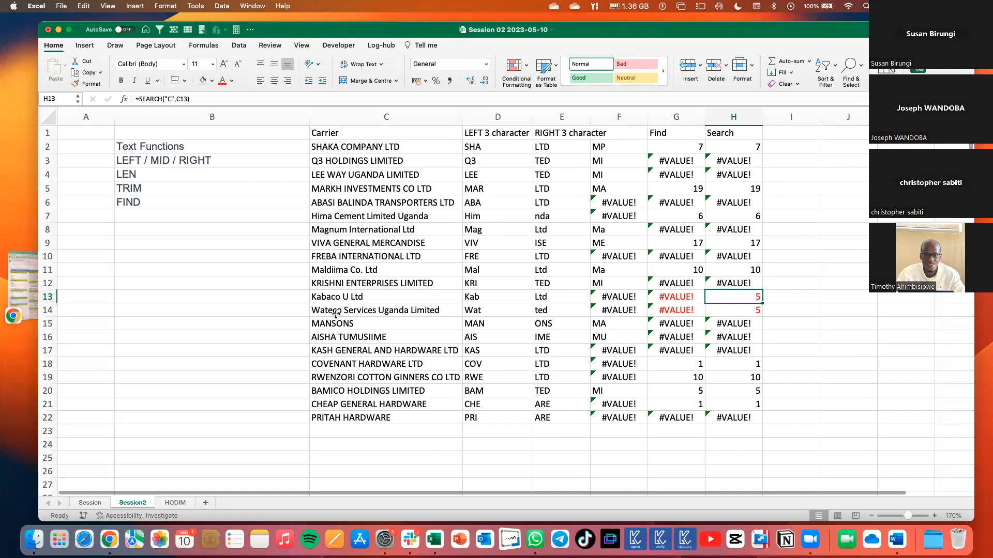
{"action": "left_click", "coordinate": [751, 310]}
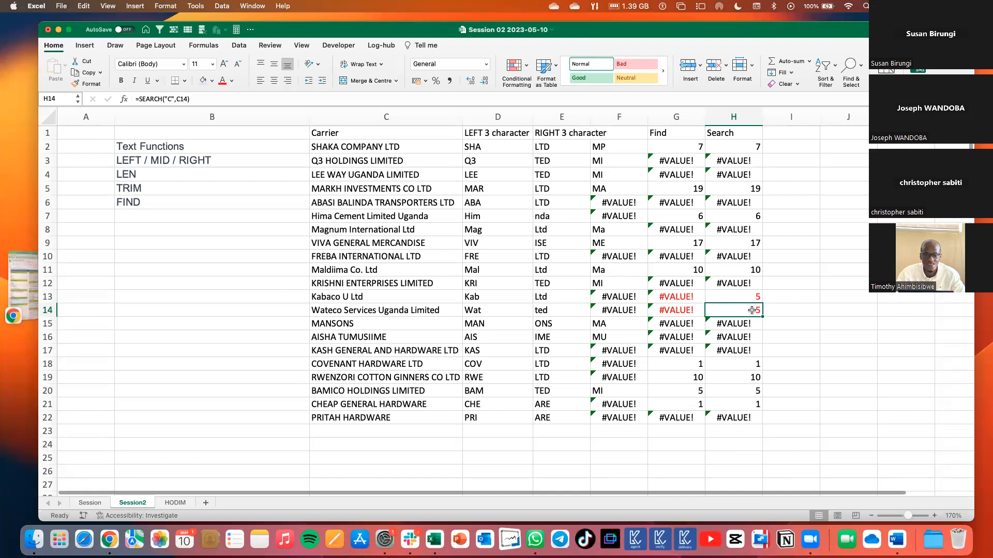
{"action": "left_click_drag", "start_coordinate": [735, 133], "coordinate": [738, 419]}
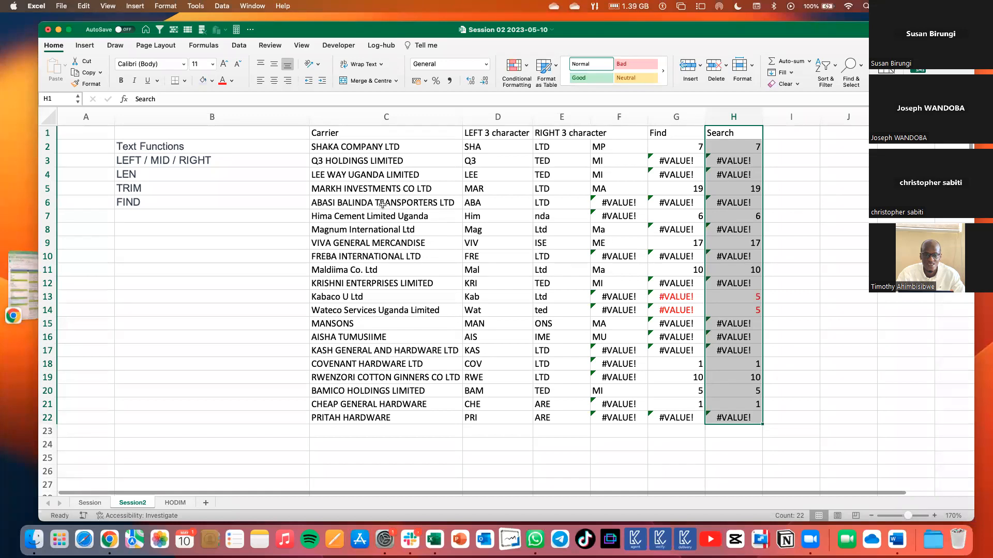
{"action": "left_click", "coordinate": [155, 160]}
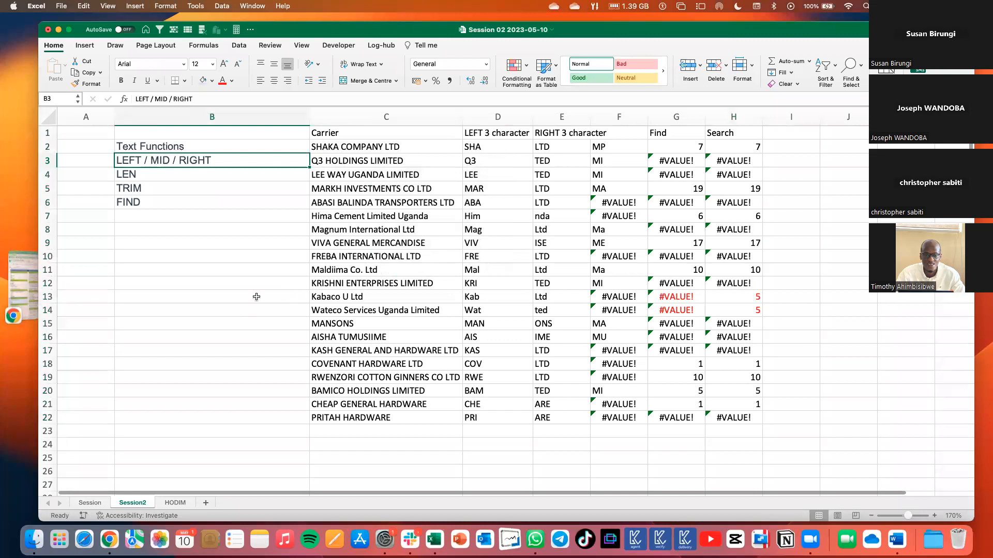
{"action": "left_click", "coordinate": [836, 147]}
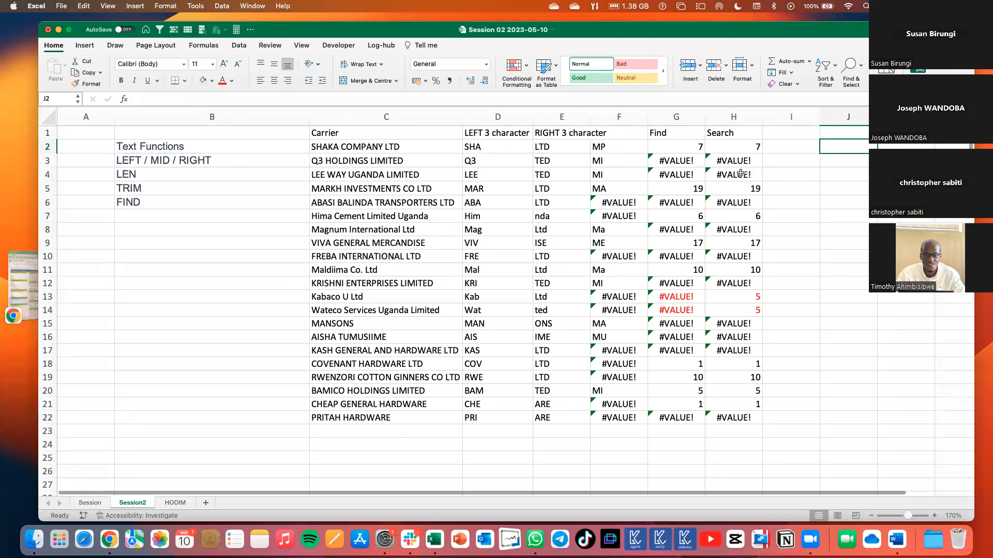
{"action": "left_click_drag", "start_coordinate": [669, 117], "coordinate": [723, 118]}
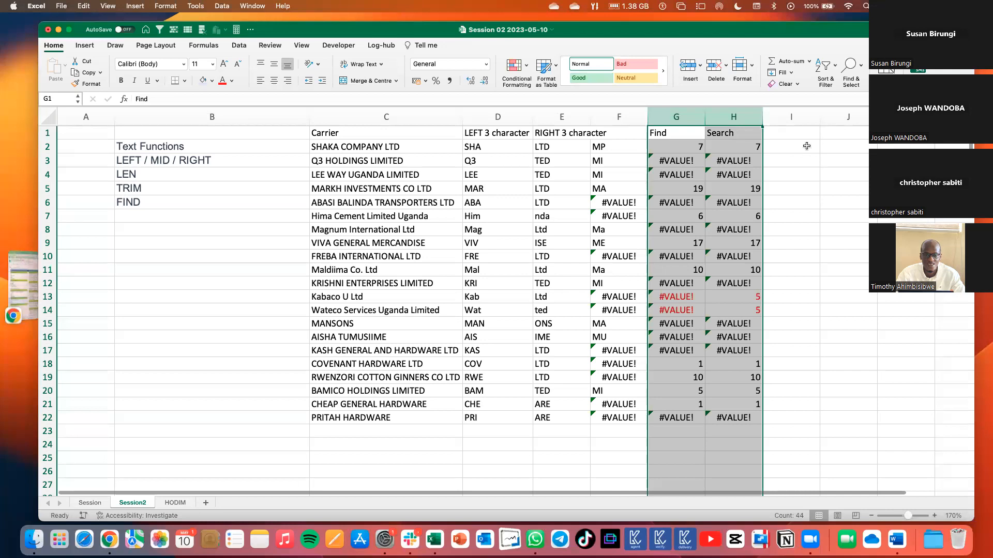
Examine how the nested FIND supplies the start position of the MID formula in F2.
{"action": "left_click", "coordinate": [608, 150]}
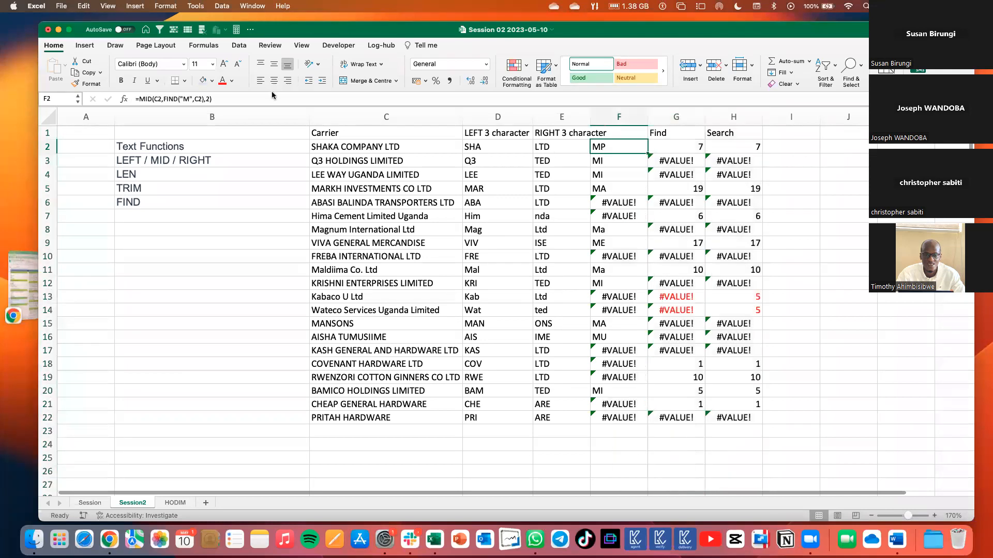
{"action": "left_click", "coordinate": [173, 101]}
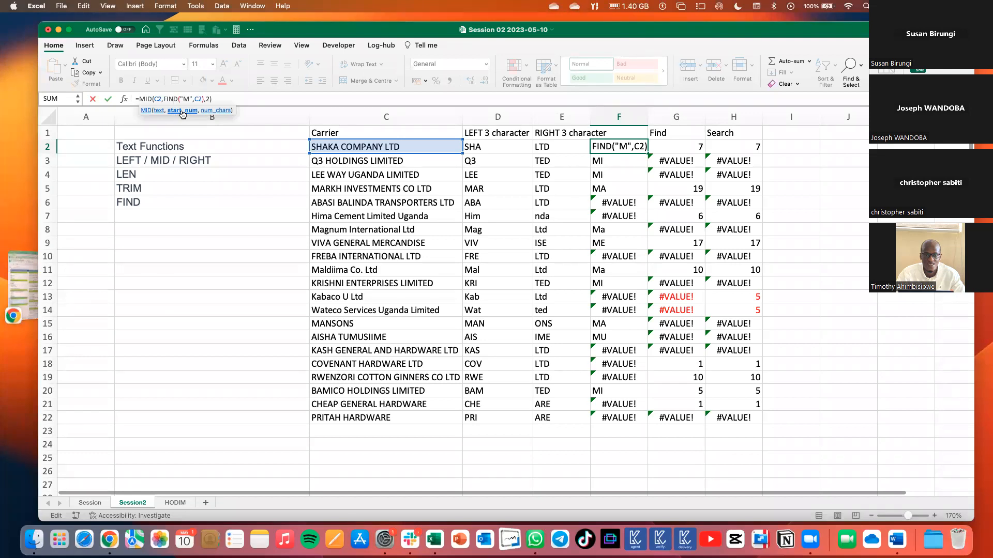
{"action": "key", "text": "Return"}
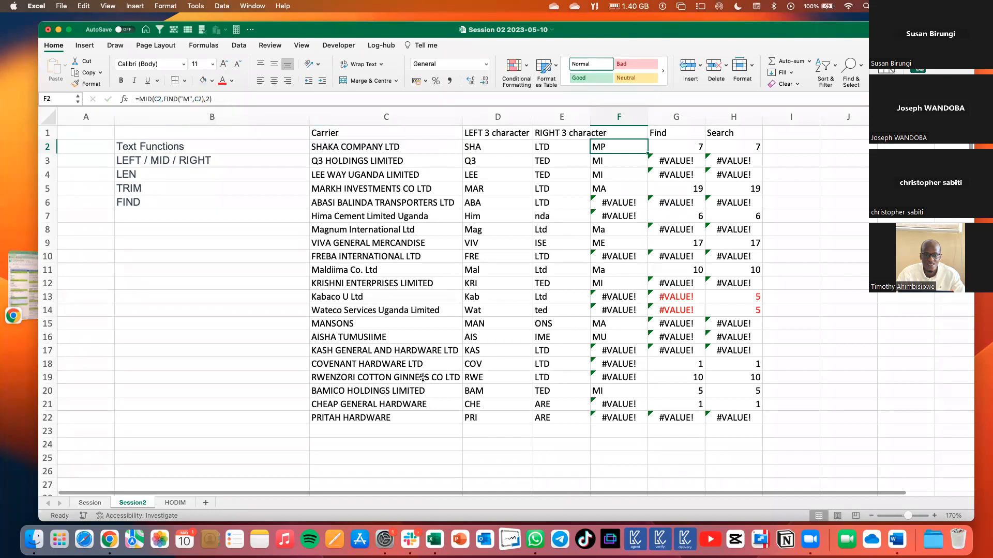
Enter a sample ten-digit phone number starting with 0 in D25 and fill it down to D35.
{"action": "scroll", "coordinate": [478, 350], "scroll_direction": "down", "scroll_amount": 5}
{"action": "left_click", "coordinate": [477, 336]}
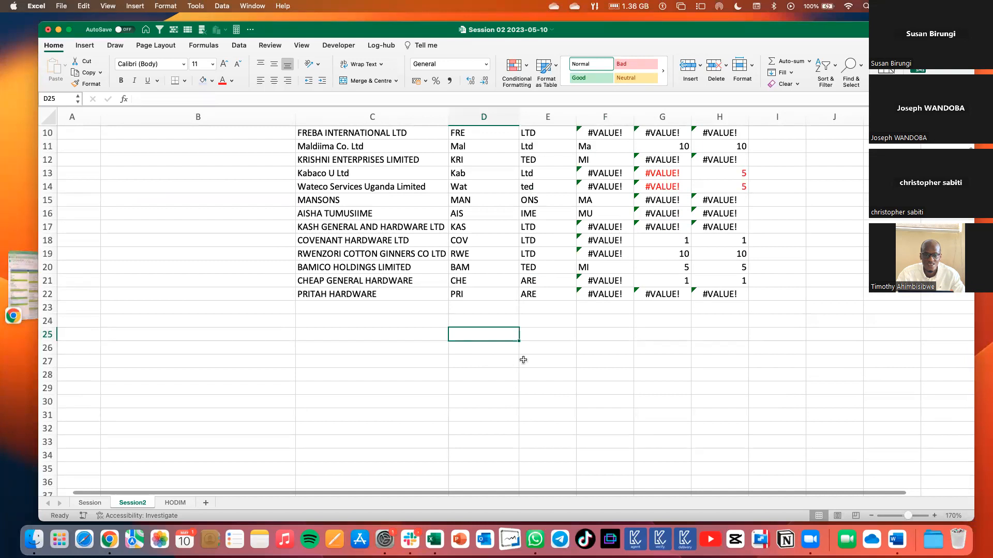
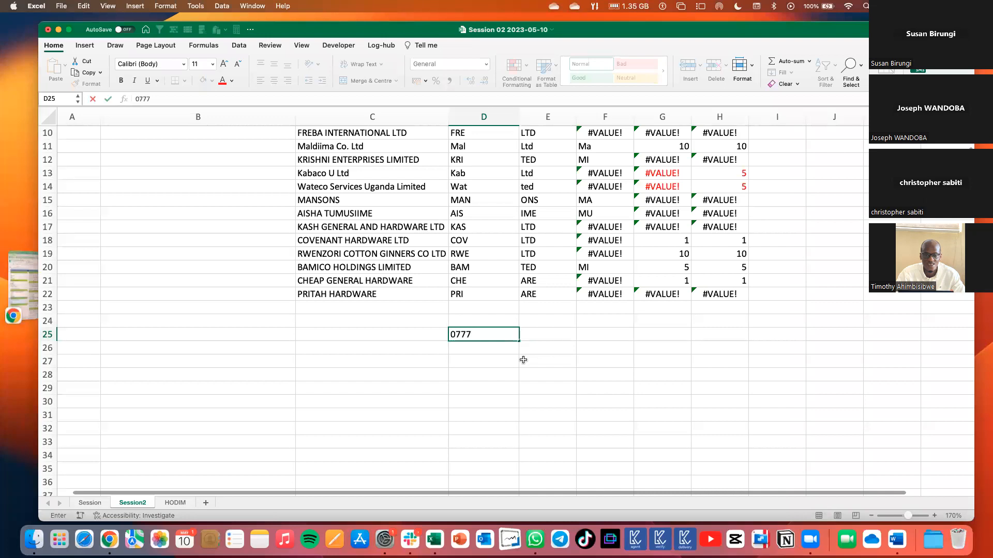
{"action": "key", "text": "Return"}
{"action": "left_click", "coordinate": [511, 338]}
{"action": "left_click_drag", "start_coordinate": [518, 341], "coordinate": [512, 475]}
{"action": "left_click", "coordinate": [511, 433]}
{"action": "left_click", "coordinate": [481, 335]}
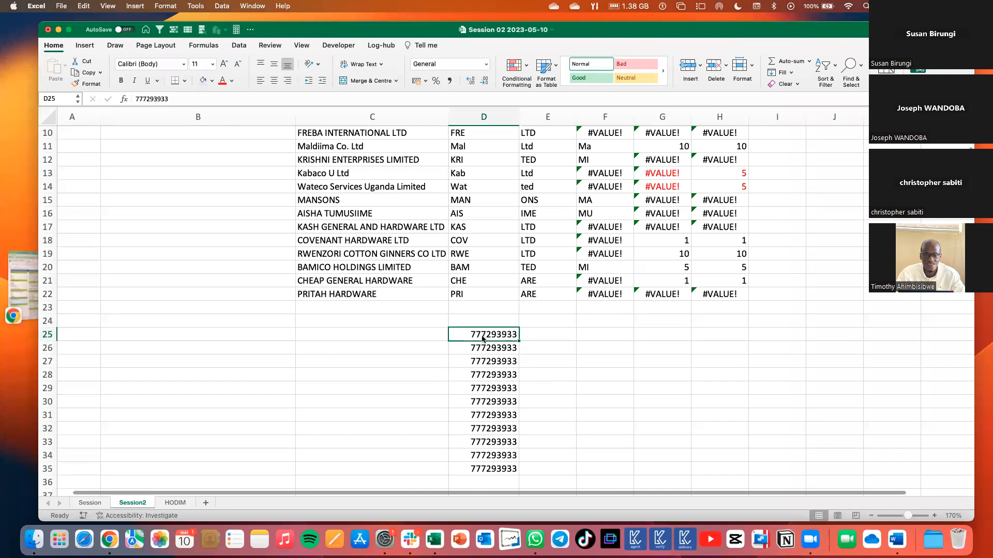
Enter a RANDBETWEEN formula in E25 from D25's number to the same number with its third digit changed to 8, and fill it down to E35.
{"action": "double_click", "coordinate": [495, 334]}
{"action": "key", "text": "super+c"}
{"action": "left_click", "coordinate": [549, 331]}
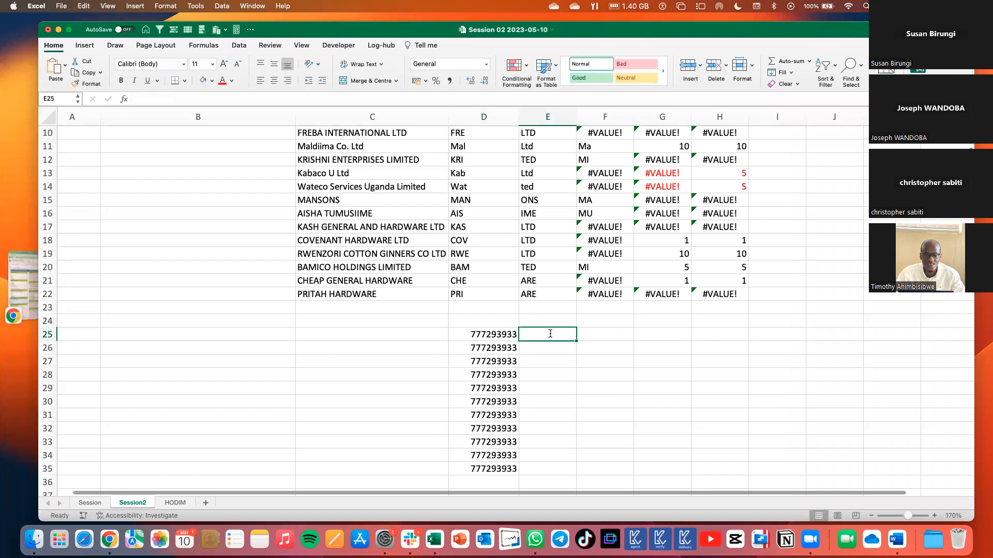
{"action": "type", "text": "=rand"}
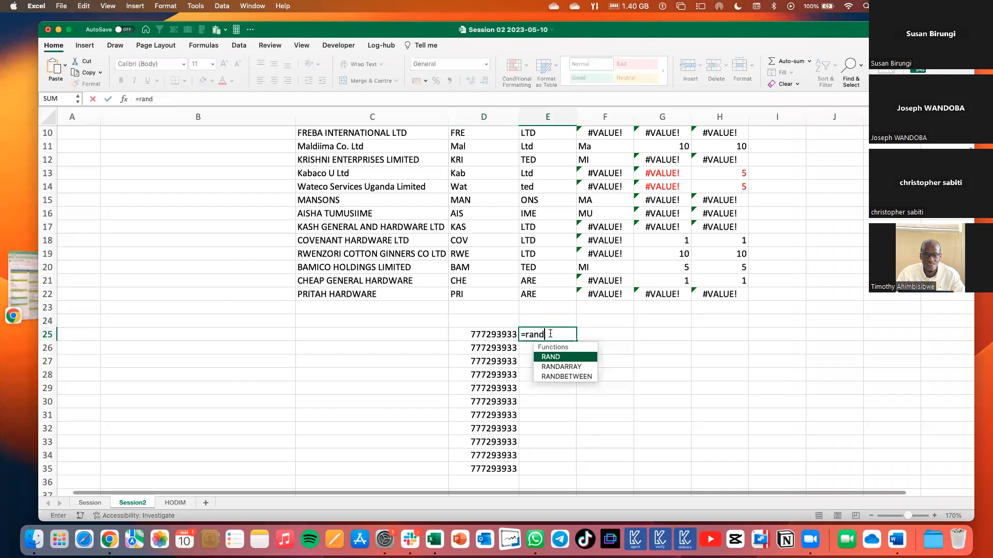
{"action": "double_click", "coordinate": [569, 372]}
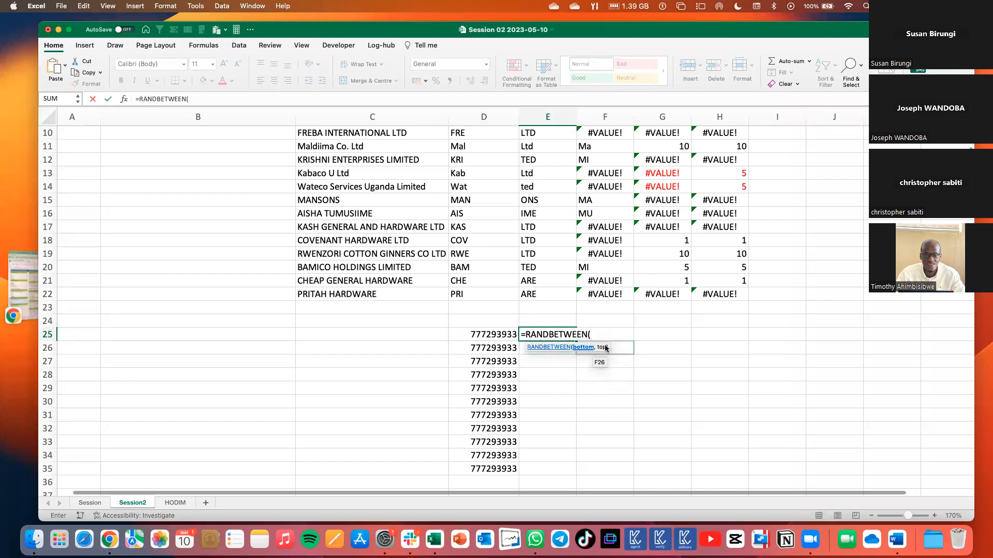
{"action": "key", "text": "super+v"}
{"action": "type", "text": ","}
{"action": "key", "text": "super+v"}
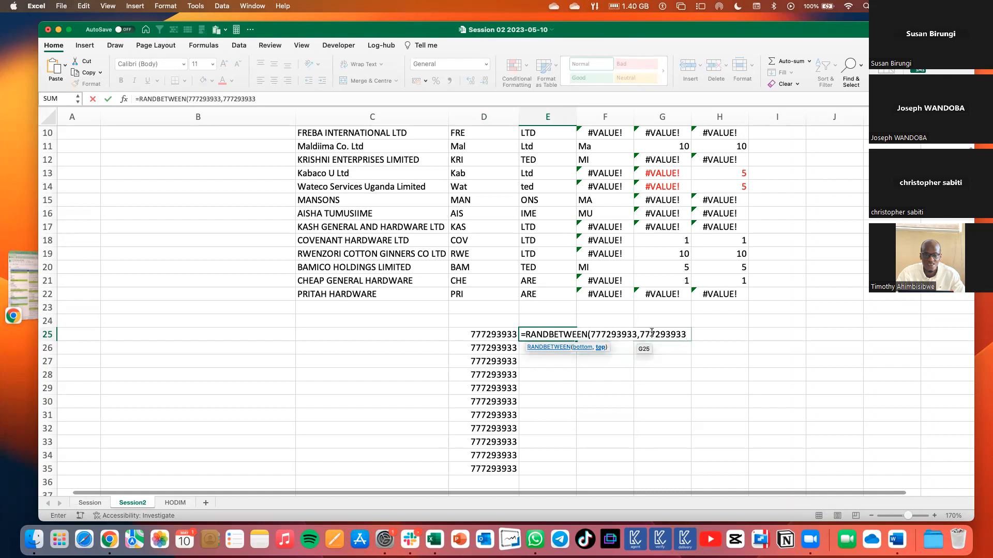
{"action": "left_click", "coordinate": [653, 333]}
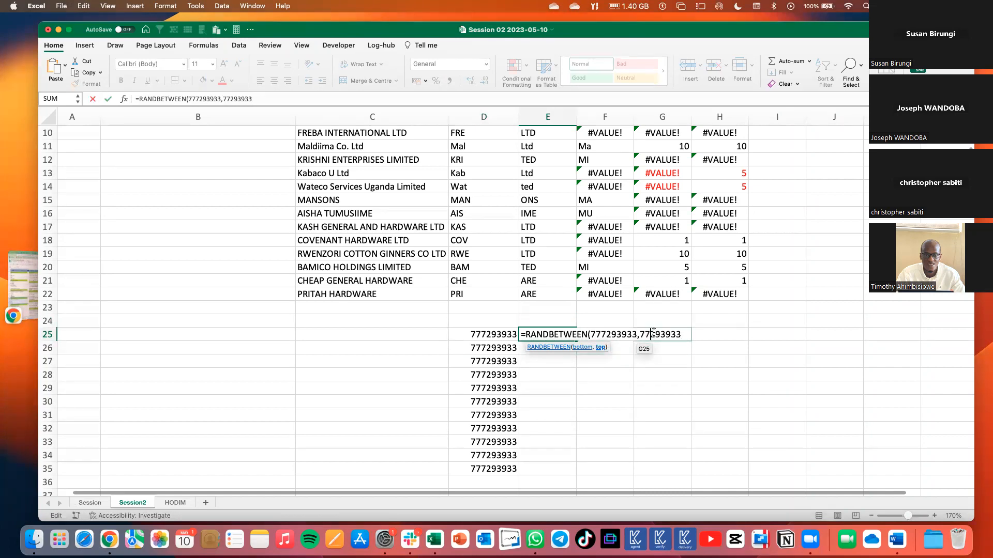
{"action": "key", "text": "BackSpace"}
{"action": "type", "text": "8"}
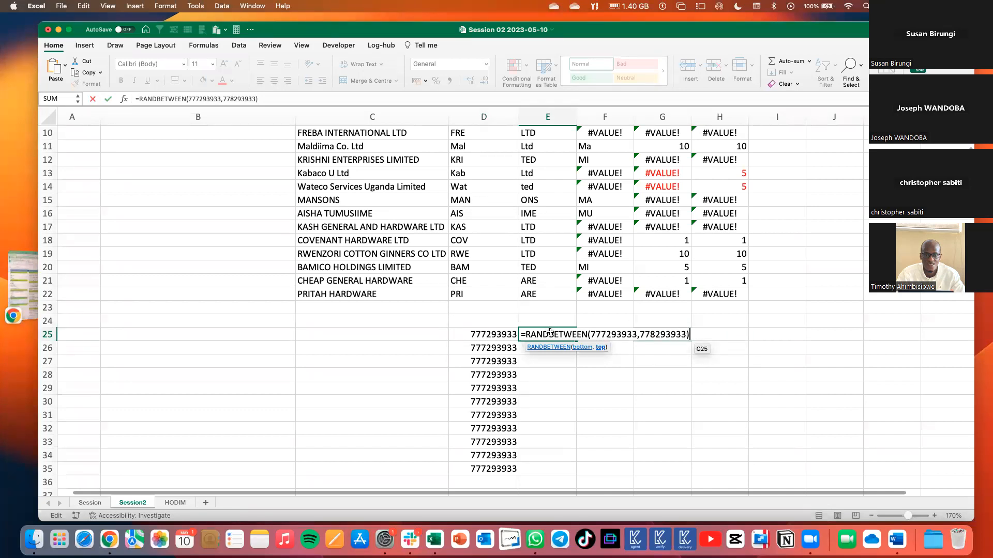
{"action": "key", "text": "Return"}
{"action": "left_click", "coordinate": [575, 339]}
{"action": "left_click_drag", "start_coordinate": [577, 341], "coordinate": [572, 474]}
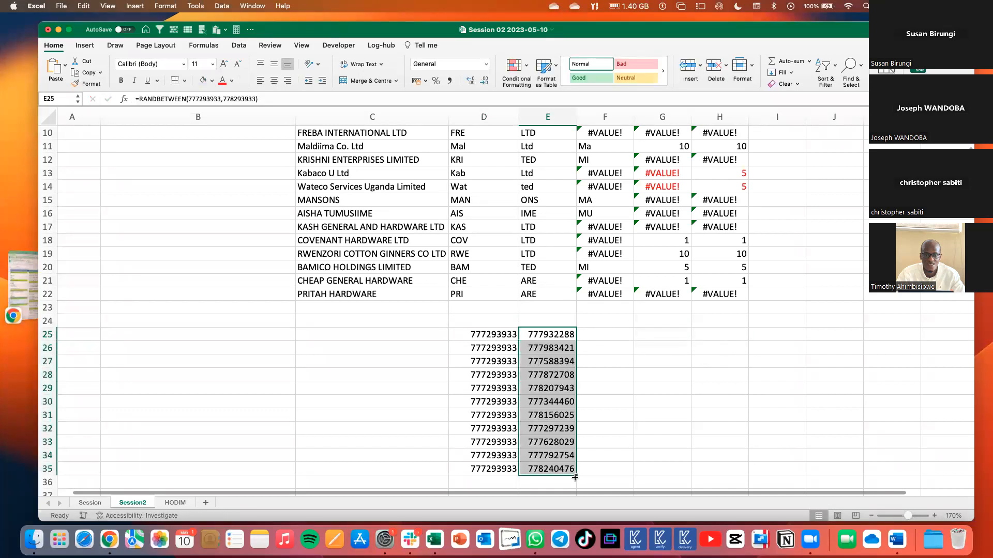
Clear D25:D35 and replace the random-number formulas in E25:E35 with their pasted values.
{"action": "left_click_drag", "start_coordinate": [486, 329], "coordinate": [488, 473]}
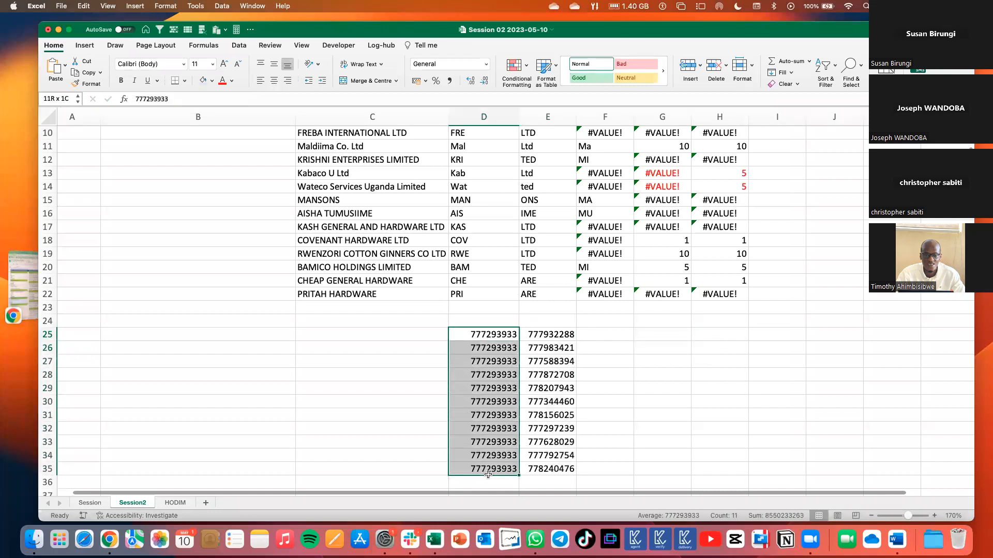
{"action": "key", "text": "Delete"}
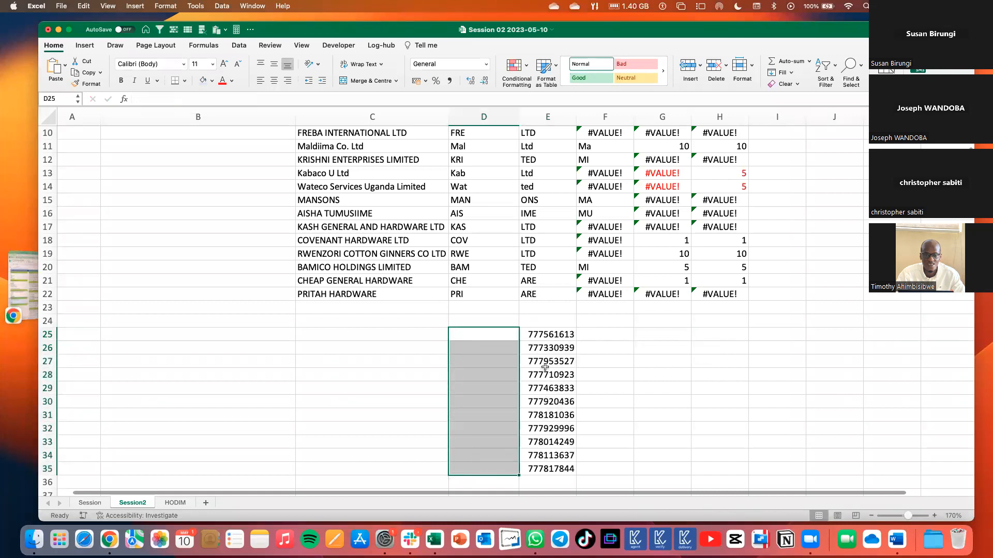
{"action": "left_click_drag", "start_coordinate": [541, 334], "coordinate": [542, 471]}
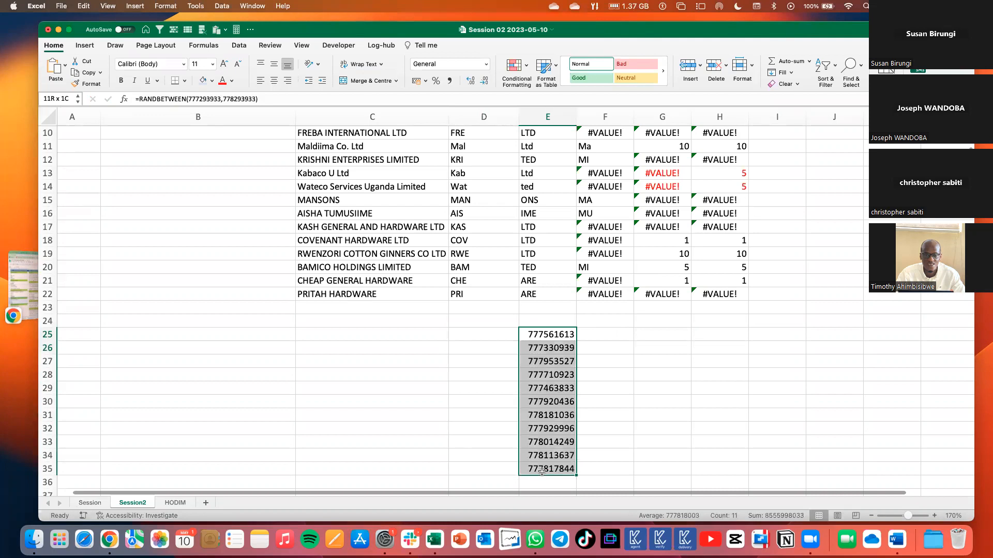
{"action": "key", "text": "super+c"}
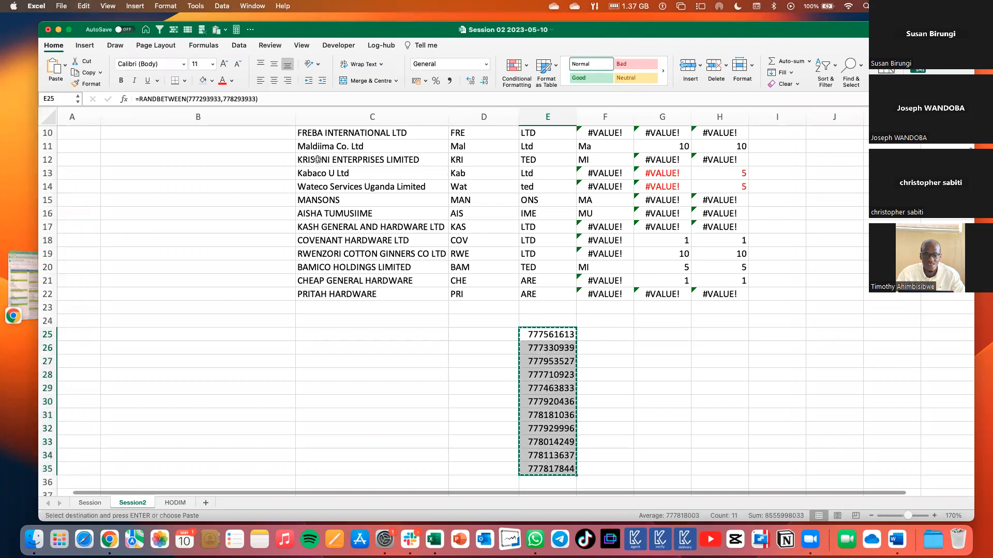
{"action": "left_click", "coordinate": [65, 65]}
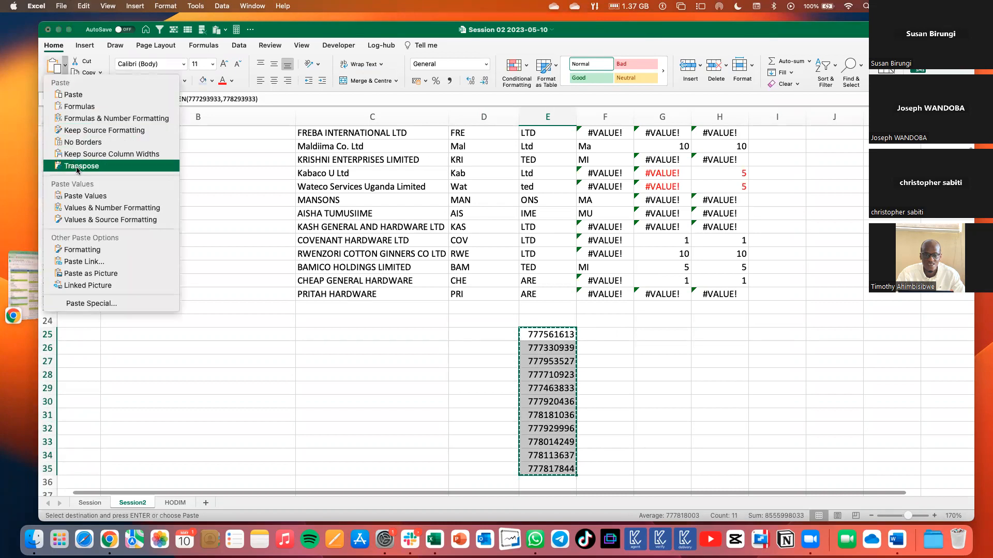
{"action": "left_click", "coordinate": [138, 195]}
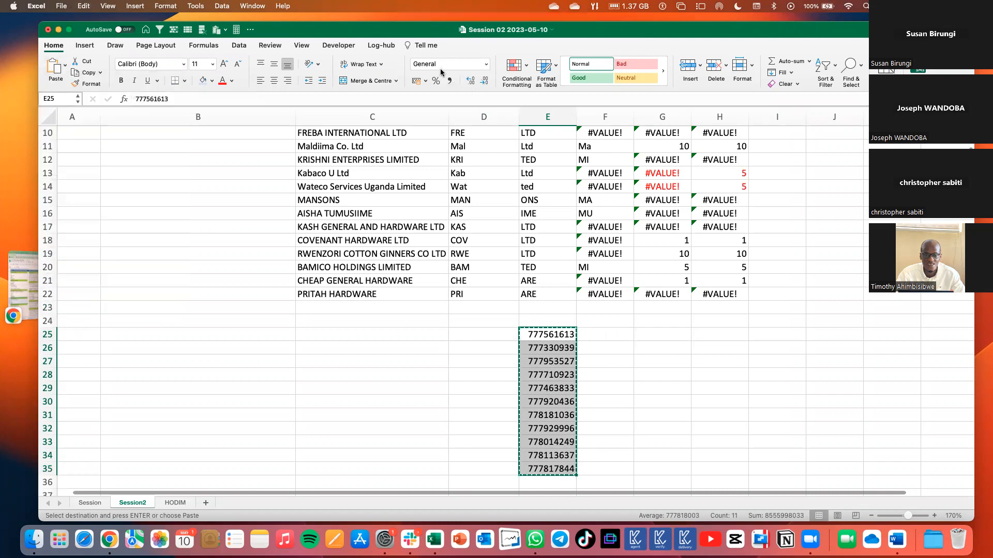
{"action": "left_click", "coordinate": [597, 335]}
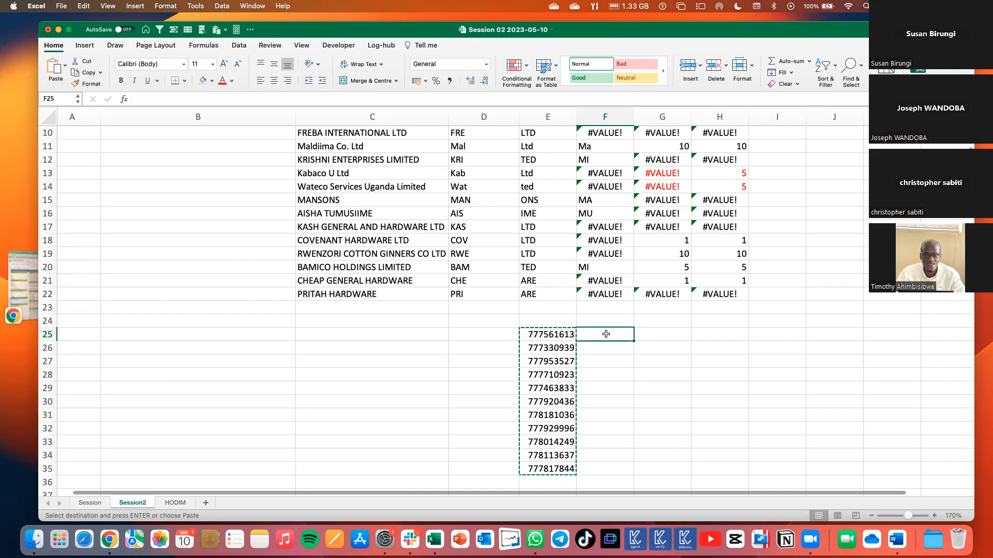
Enter =RIGHT(E25,6) in F25 and fill it down to F35 to extract each phone number's last six digits.
{"action": "type", "text": "="}
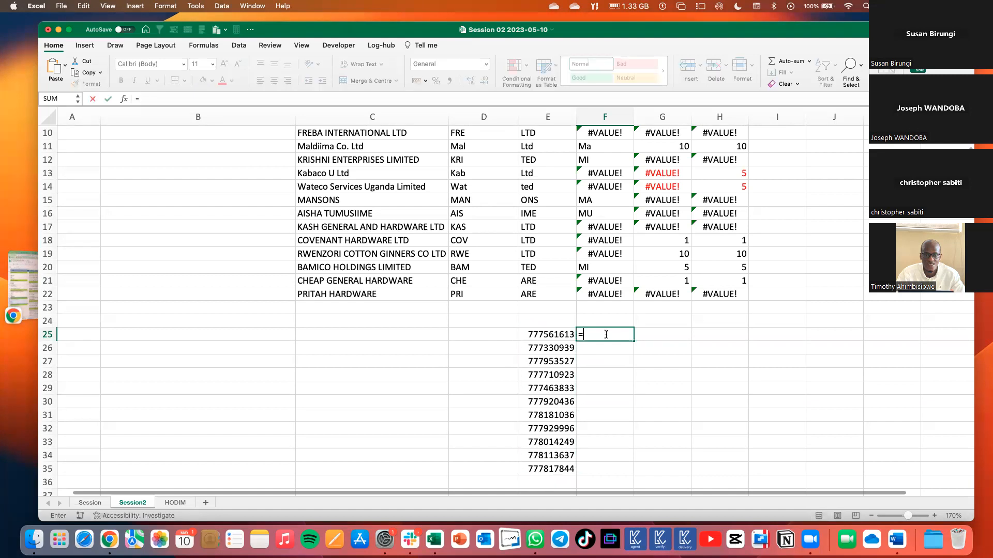
{"action": "type", "text": "right"}
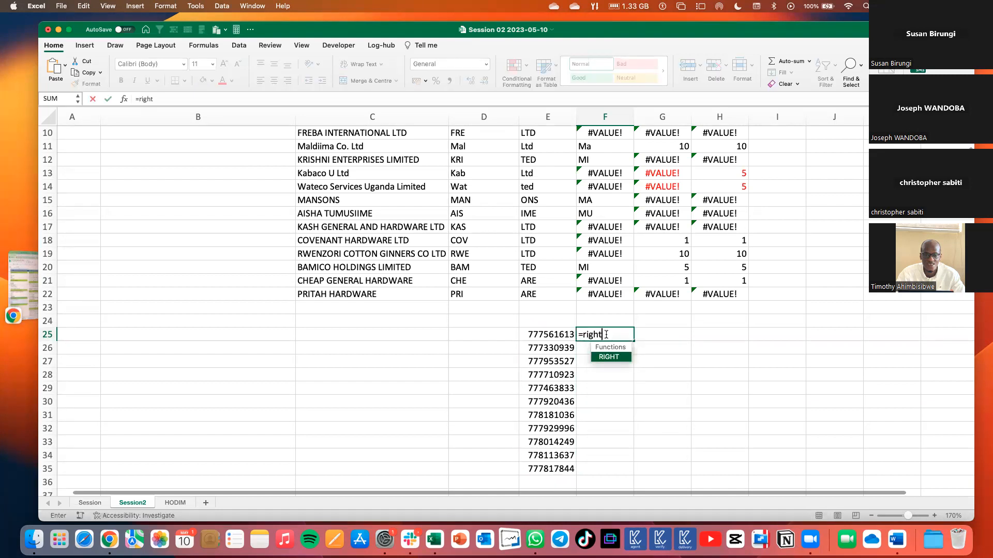
{"action": "key", "text": "Tab"}
{"action": "left_click", "coordinate": [562, 337]}
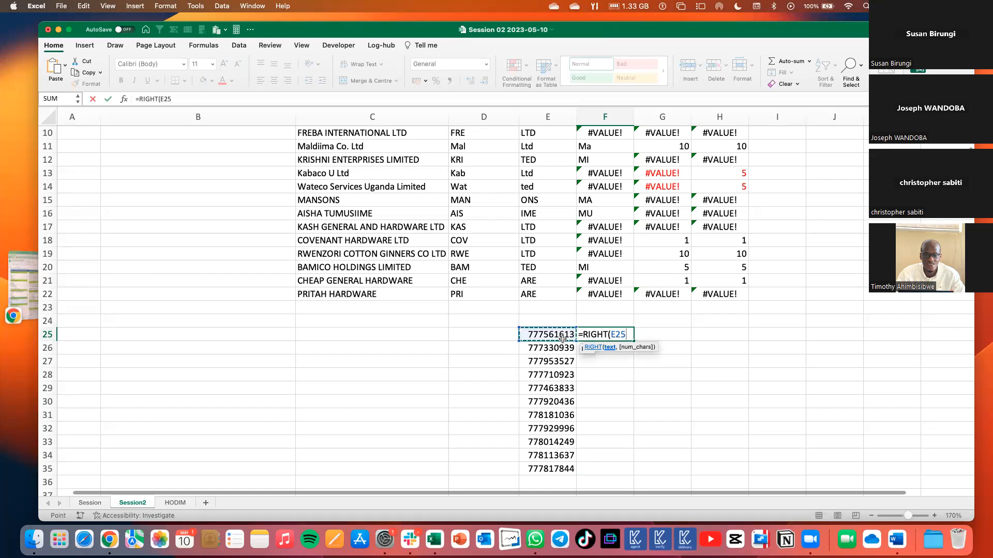
{"action": "type", "text": ","}
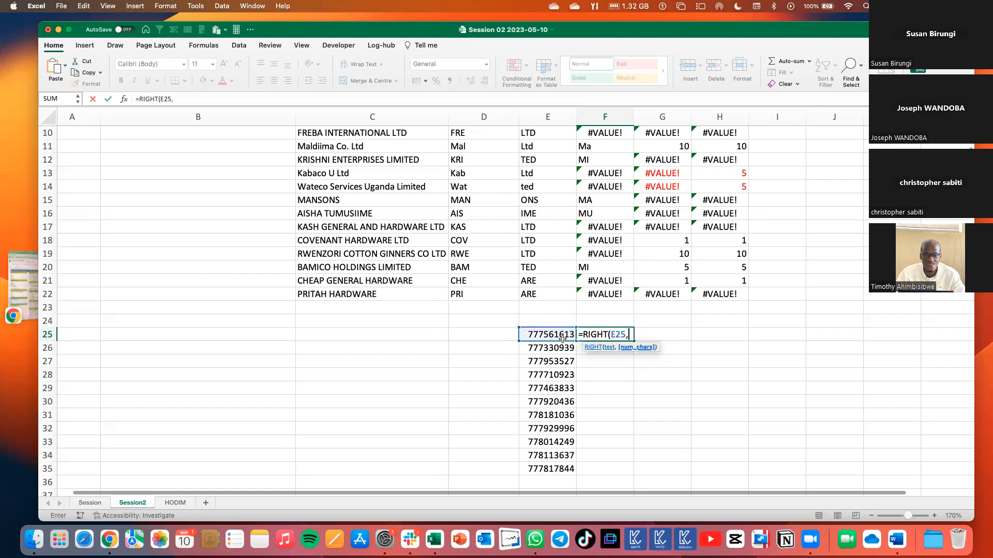
{"action": "type", "text": "6)"}
{"action": "key", "text": "Return"}
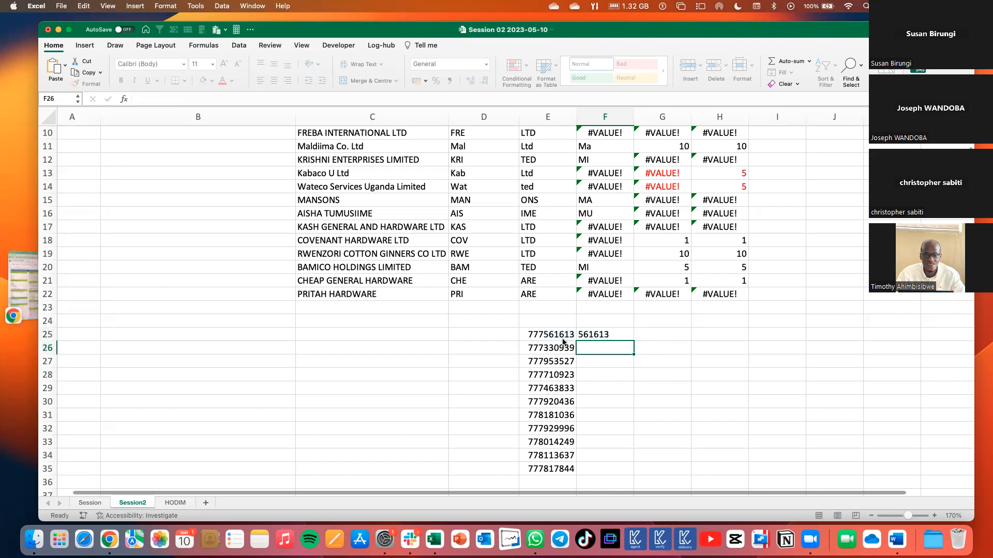
{"action": "left_click", "coordinate": [590, 335]}
{"action": "left_click_drag", "start_coordinate": [632, 341], "coordinate": [629, 472]}
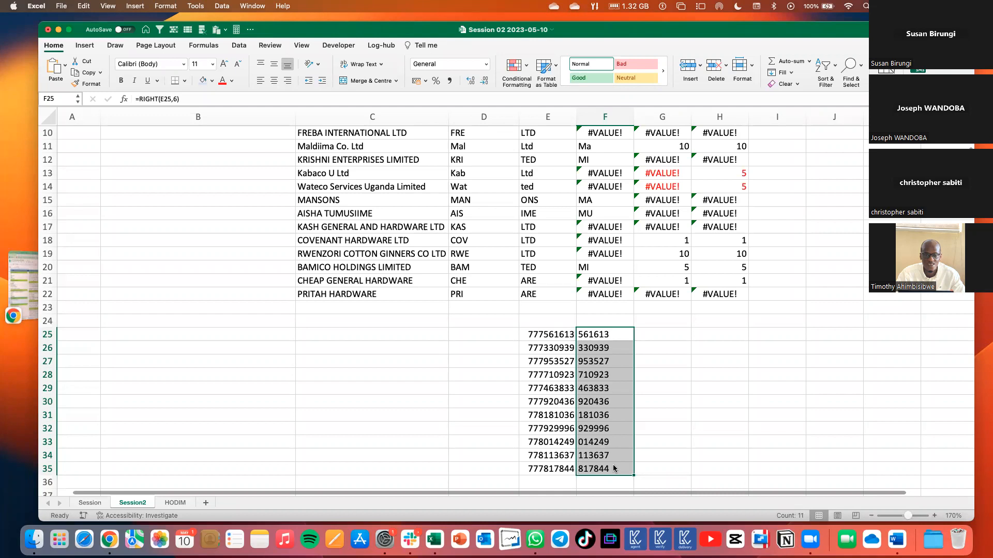
Enter =MID(E25,4,4) in G25 and fill it down to G35 to extract four digits starting from the fourth.
{"action": "left_click", "coordinate": [643, 332]}
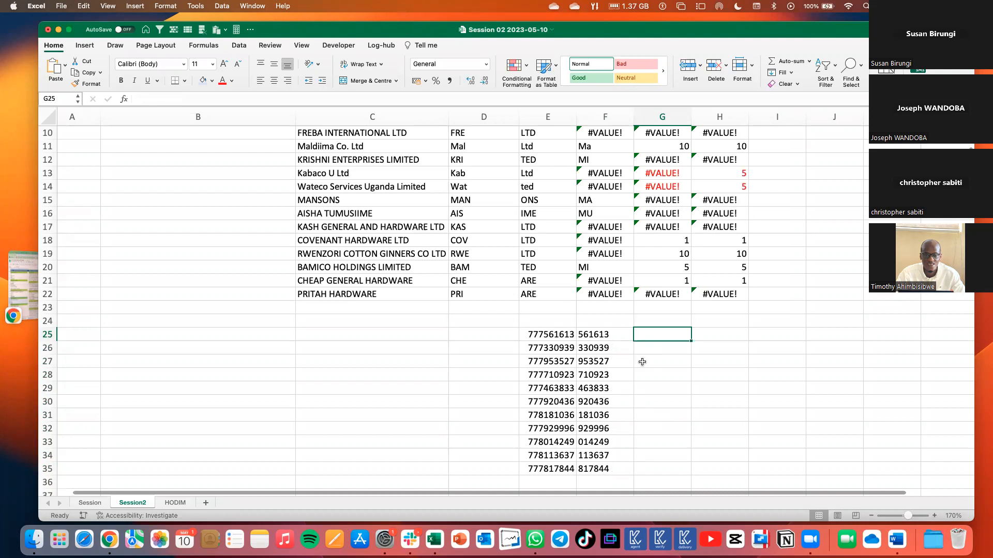
{"action": "type", "text": "=MID("}
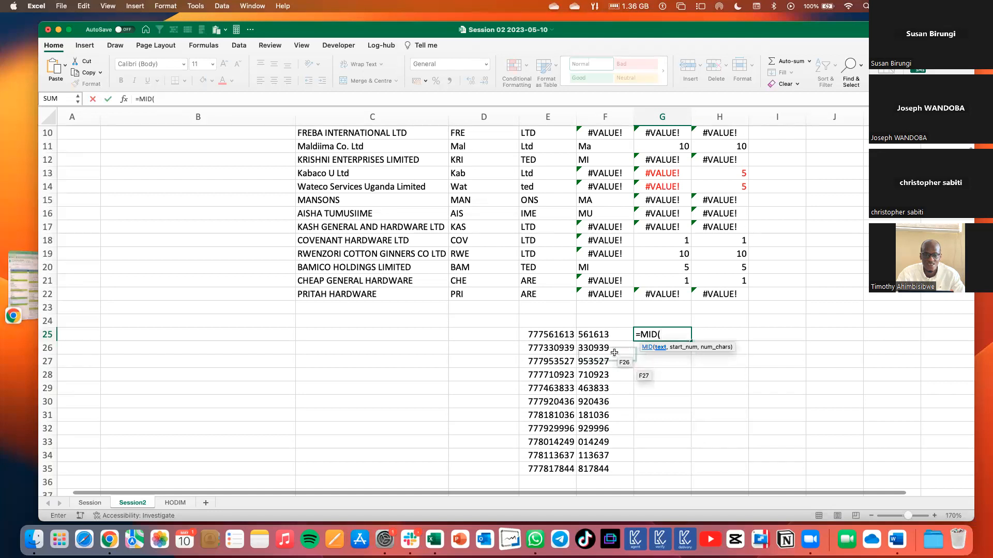
{"action": "left_click", "coordinate": [565, 335]}
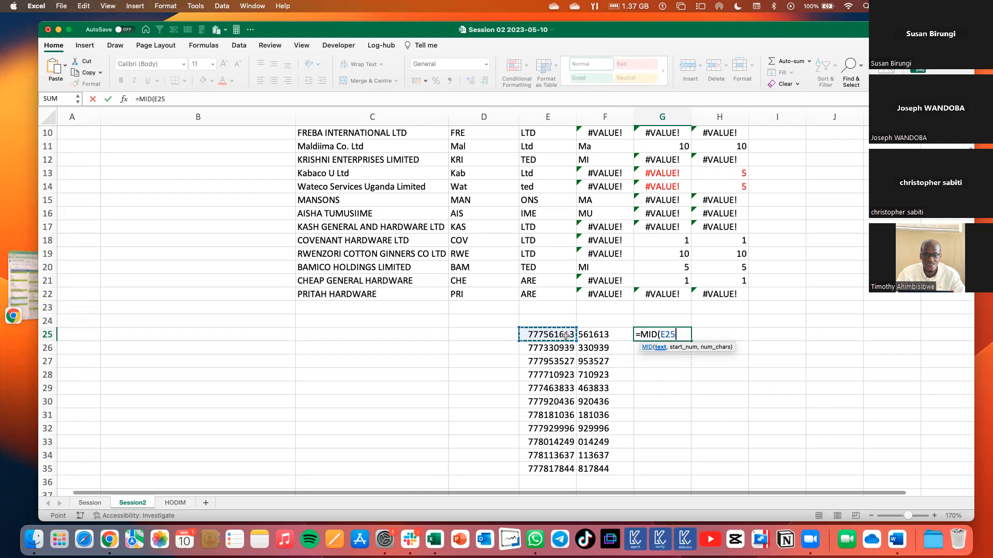
{"action": "type", "text": ","}
{"action": "type", "text": ","}
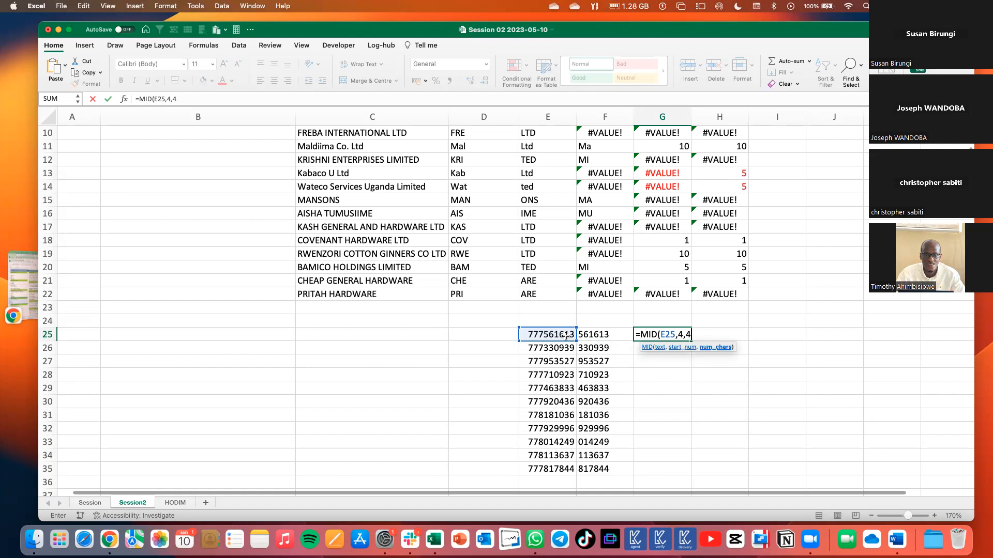
{"action": "type", "text": "4)"}
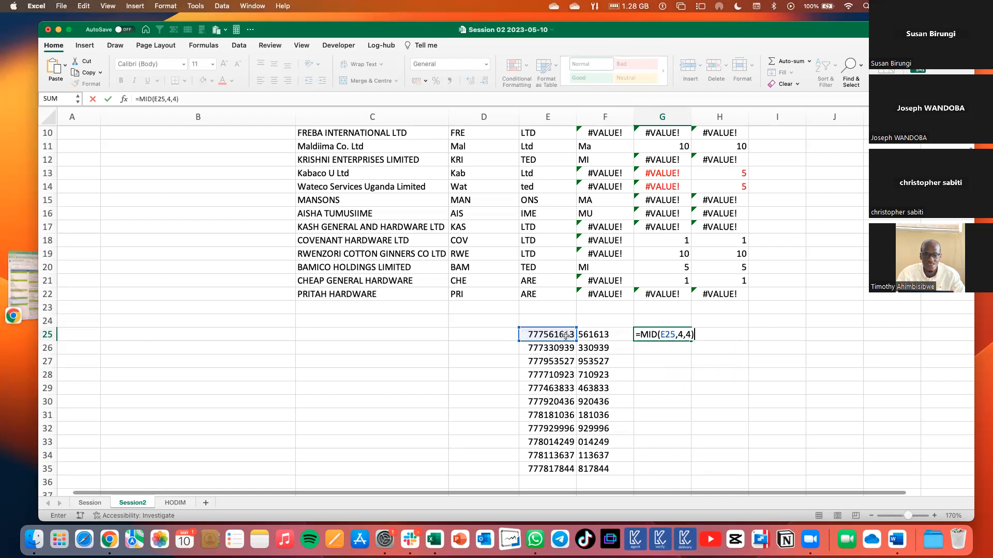
{"action": "key", "text": "Return"}
{"action": "left_click_drag", "start_coordinate": [693, 343], "coordinate": [694, 429]}
{"action": "left_click", "coordinate": [650, 332]}
{"action": "left_click_drag", "start_coordinate": [692, 341], "coordinate": [676, 474]}
{"action": "left_click", "coordinate": [666, 412]}
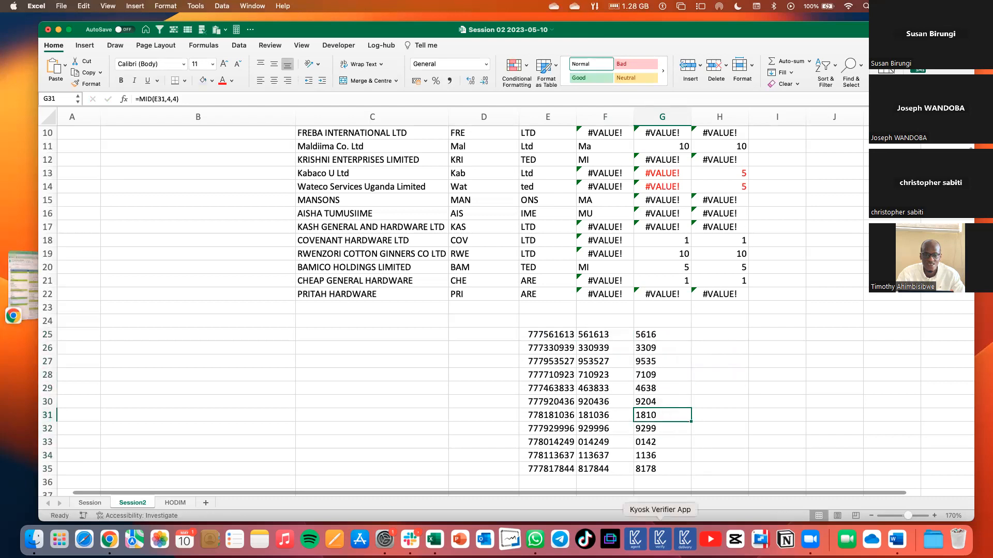
{"action": "left_click", "coordinate": [552, 335]}
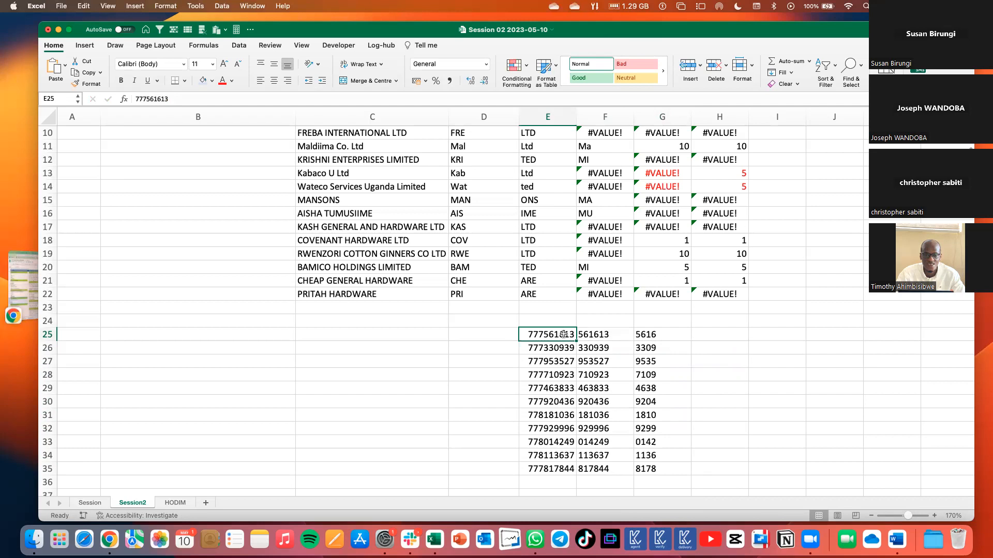
{"action": "left_click", "coordinate": [720, 329]}
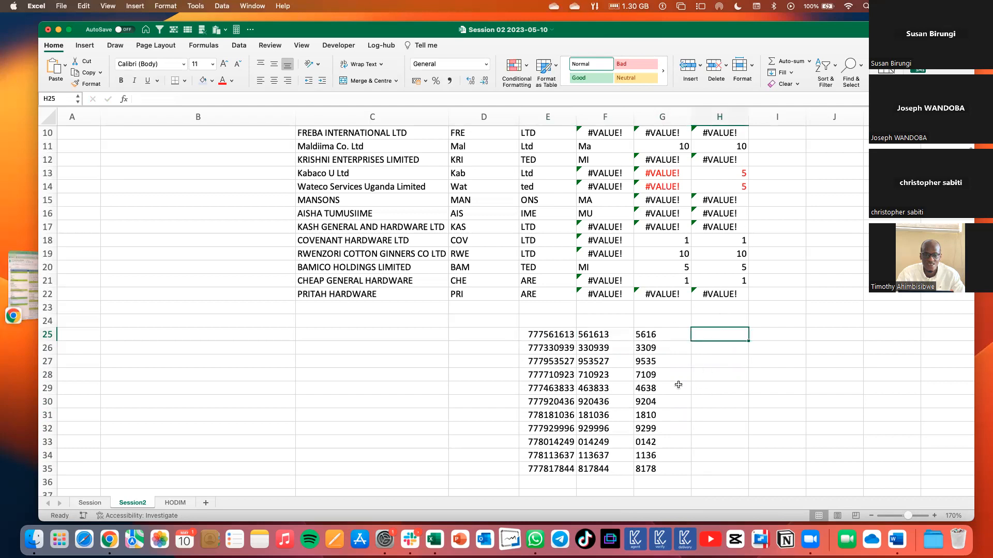
{"action": "left_click_drag", "start_coordinate": [652, 336], "coordinate": [659, 465]}
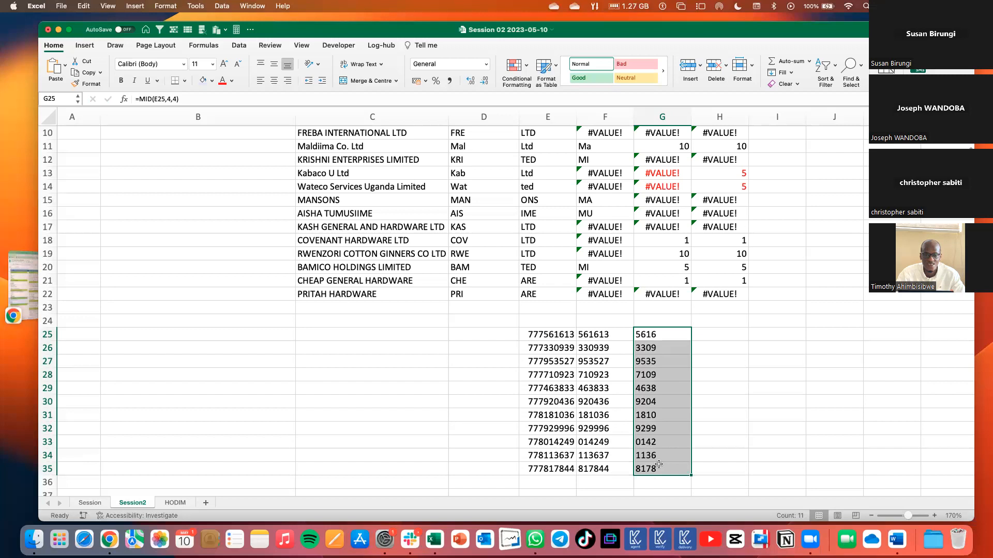
{"action": "scroll", "coordinate": [380, 324], "scroll_direction": "up", "scroll_amount": 5}
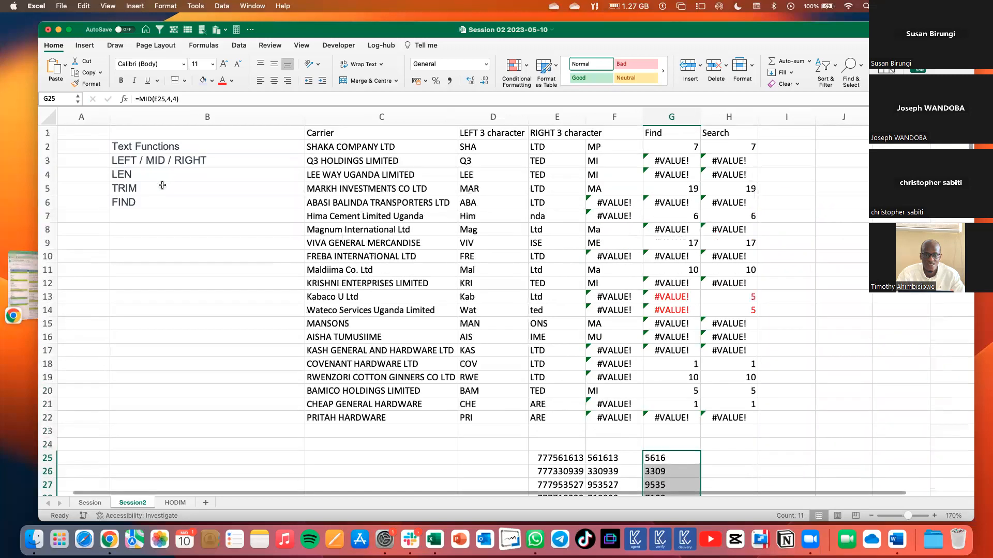
{"action": "left_click", "coordinate": [150, 163]}
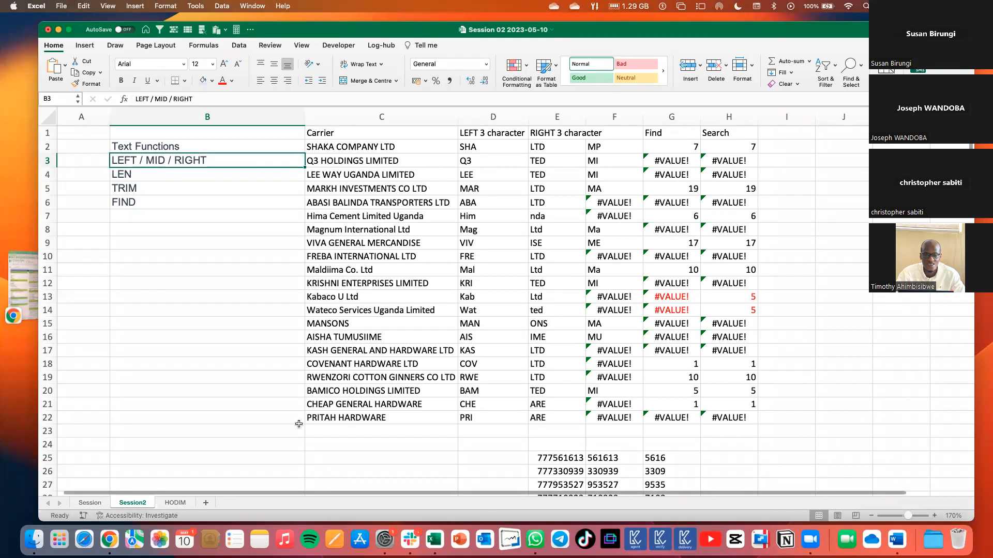
Copy the Number column from the HODIM sheet into column B of a new sheet and widen column B.
{"action": "key", "text": "ctrl+Page_Down"}
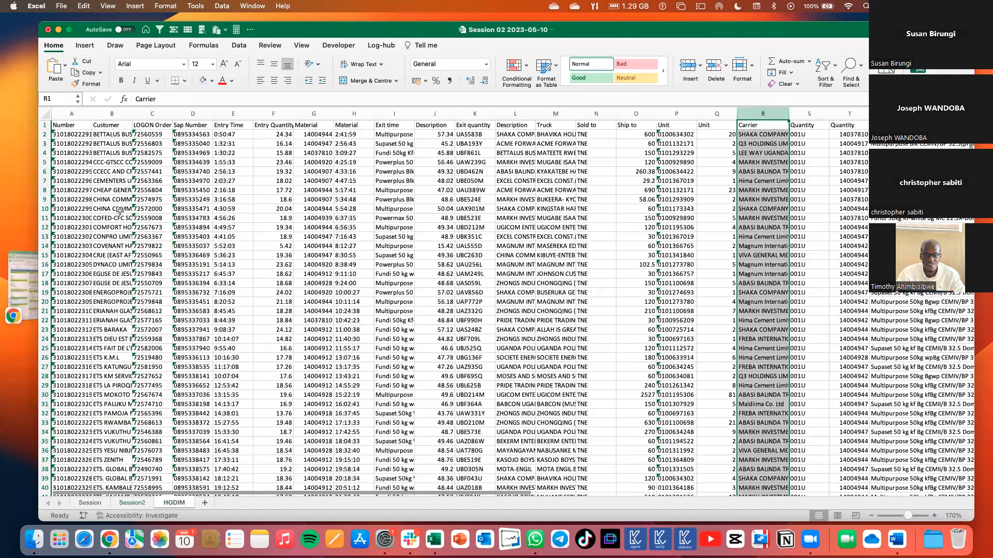
{"action": "double_click", "coordinate": [92, 113]}
{"action": "left_click", "coordinate": [74, 114]}
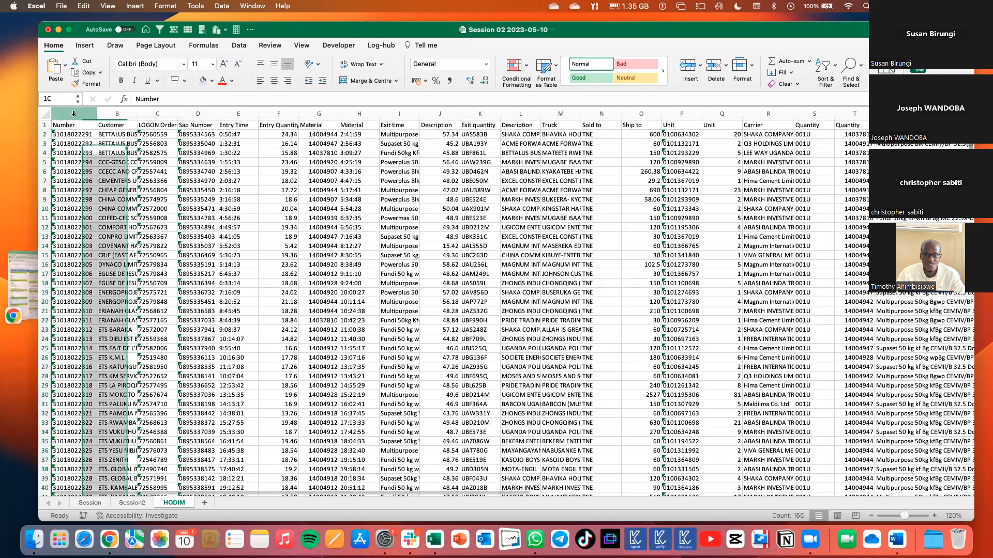
{"action": "key", "text": "super+c"}
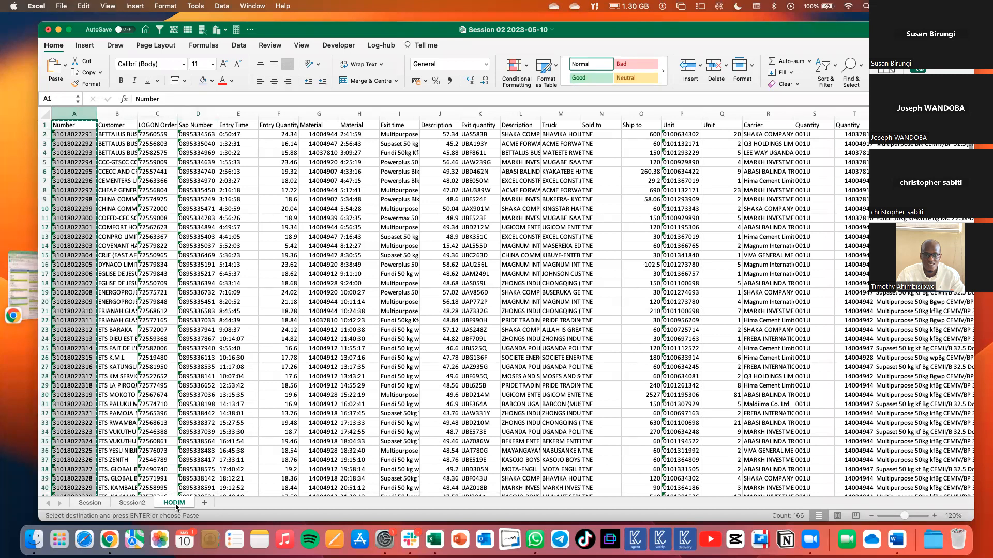
{"action": "left_click", "coordinate": [204, 503]}
{"action": "left_click", "coordinate": [100, 112]}
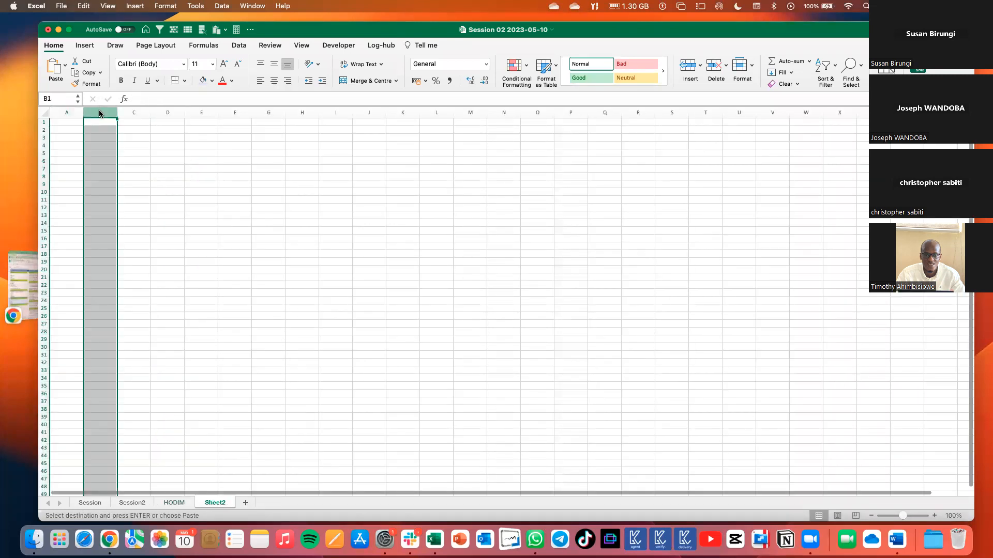
{"action": "key", "text": "super+v"}
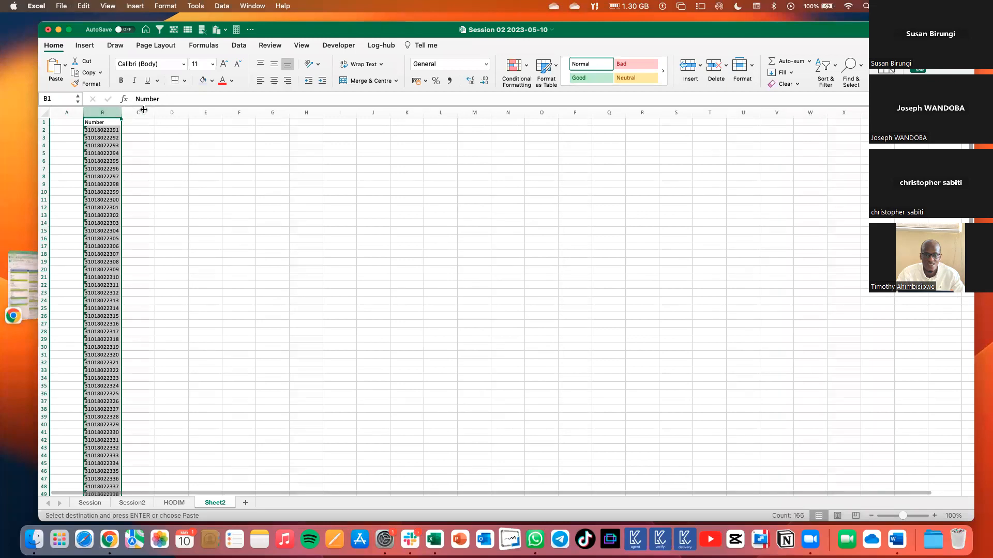
{"action": "left_click_drag", "start_coordinate": [122, 112], "coordinate": [145, 110]}
Examine the digit pattern of the values in the Number column of the new sheet.
{"action": "left_click", "coordinate": [110, 255]}
{"action": "scroll", "coordinate": [109, 256], "scroll_direction": "down", "scroll_amount": 2}
{"action": "scroll", "coordinate": [110, 255], "scroll_direction": "down", "scroll_amount": 10}
{"action": "scroll", "coordinate": [109, 254], "scroll_direction": "up", "scroll_amount": 10}
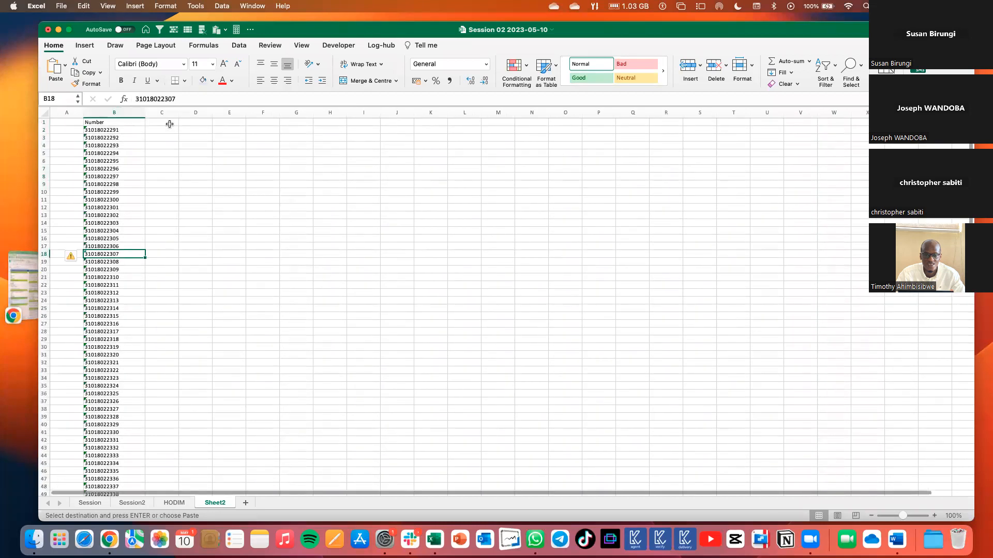
{"action": "left_click", "coordinate": [115, 161]}
{"action": "left_click", "coordinate": [114, 112]}
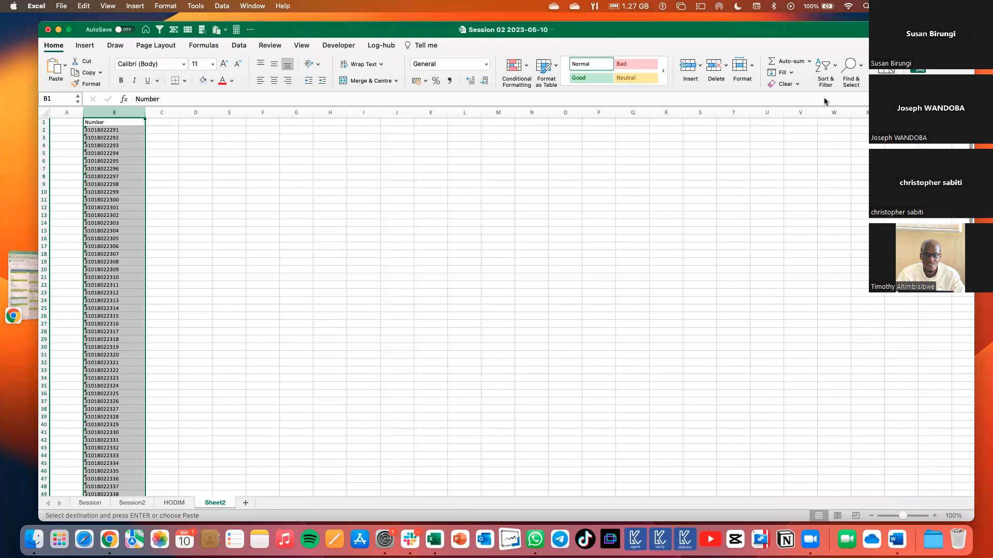
{"action": "scroll", "coordinate": [332, 209], "scroll_direction": "up", "scroll_amount": 2}
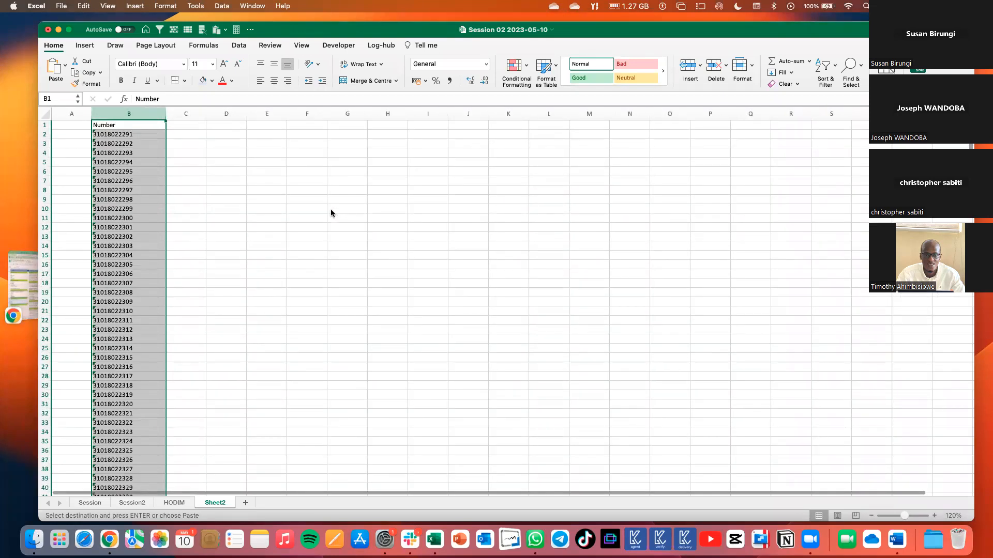
{"action": "scroll", "coordinate": [300, 189], "scroll_direction": "up", "scroll_amount": 2}
{"action": "scroll", "coordinate": [327, 265], "scroll_direction": "up", "scroll_amount": 3}
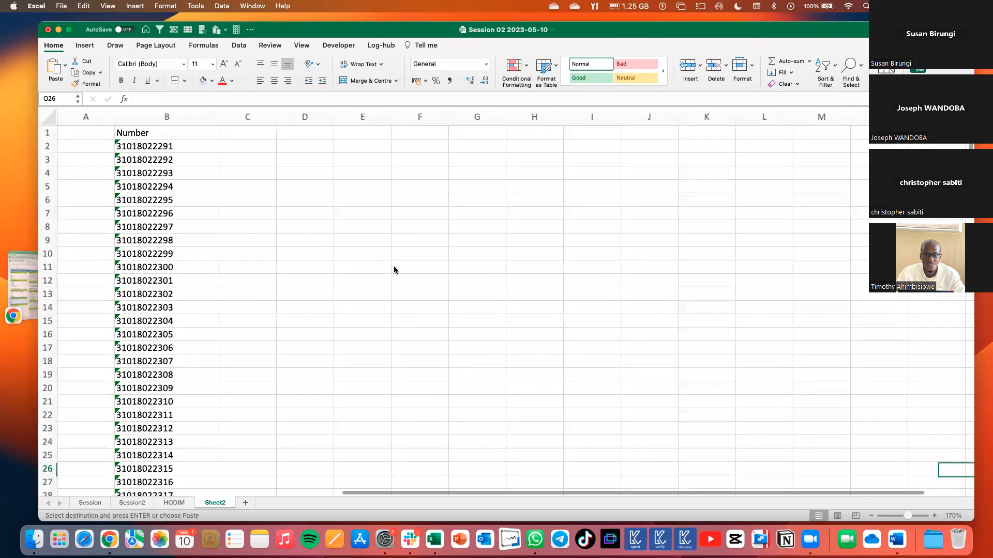
{"action": "double_click", "coordinate": [395, 268]}
{"action": "left_click", "coordinate": [398, 264]}
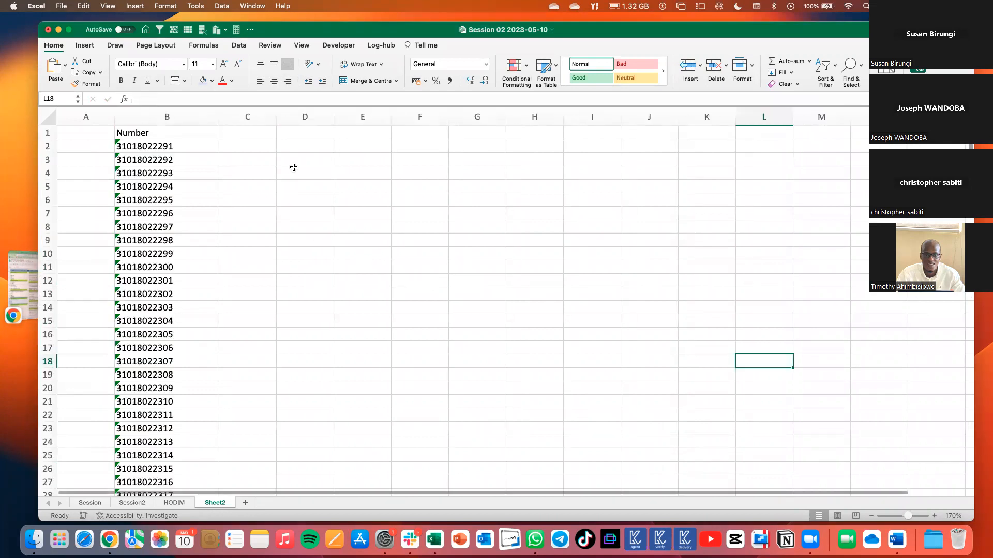
{"action": "left_click", "coordinate": [277, 147]}
{"action": "left_click", "coordinate": [252, 135]}
{"action": "left_click", "coordinate": [233, 150]}
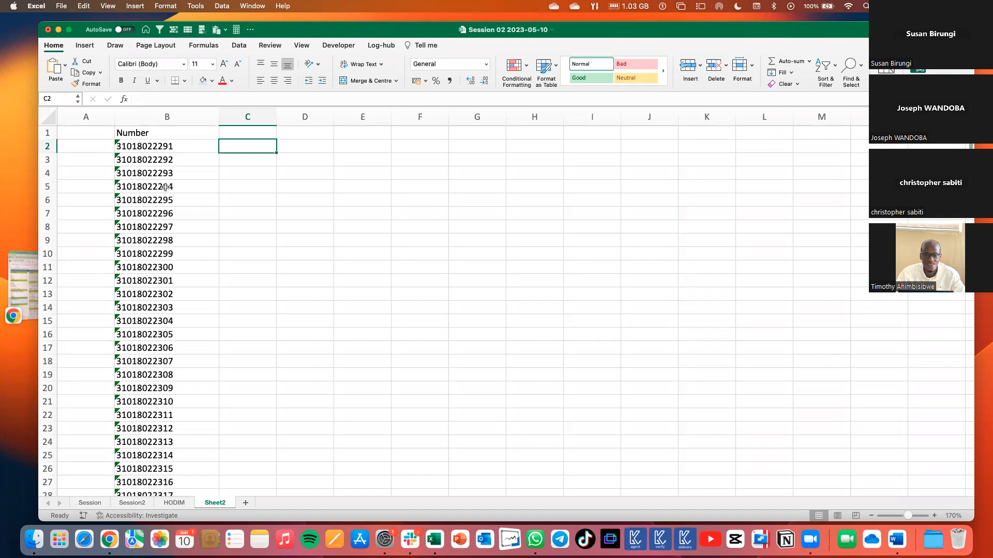
{"action": "scroll", "coordinate": [188, 147], "scroll_direction": "down", "scroll_amount": 6}
{"action": "scroll", "coordinate": [189, 155], "scroll_direction": "up", "scroll_amount": 3}
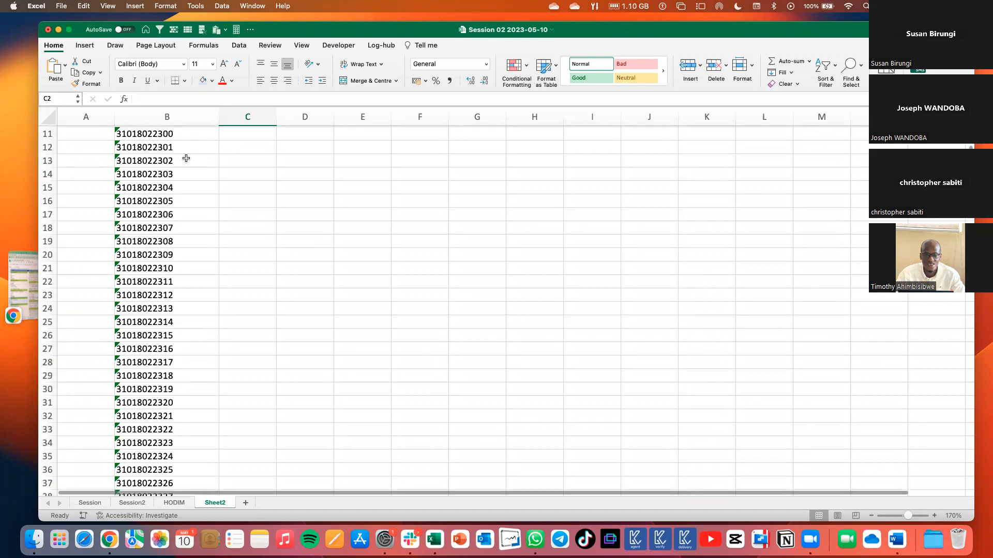
{"action": "scroll", "coordinate": [152, 142], "scroll_direction": "up", "scroll_amount": 3}
{"action": "left_click", "coordinate": [152, 142]}
{"action": "scroll", "coordinate": [140, 143], "scroll_direction": "down", "scroll_amount": 2}
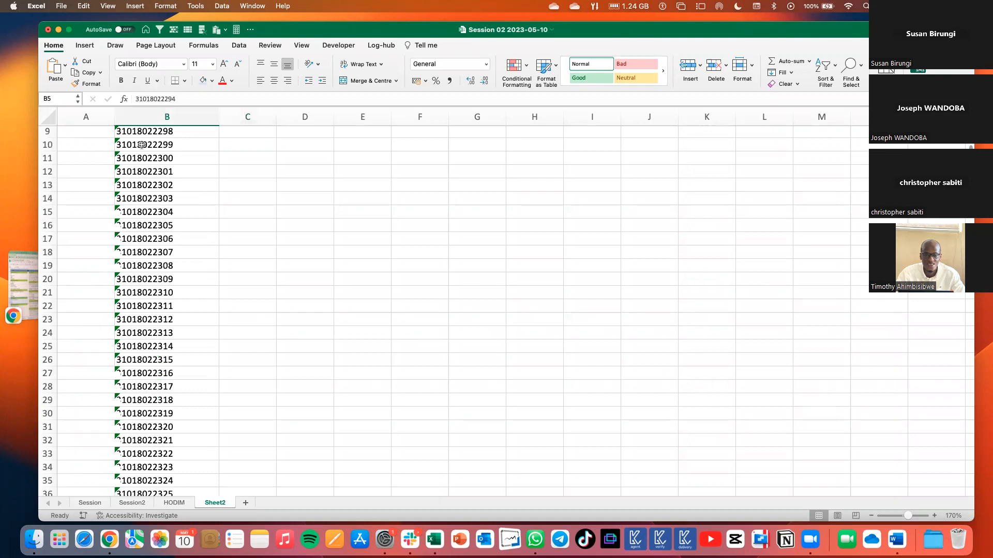
{"action": "scroll", "coordinate": [222, 136], "scroll_direction": "up", "scroll_amount": 3}
{"action": "left_click", "coordinate": [231, 145]}
{"action": "scroll", "coordinate": [231, 149], "scroll_direction": "up", "scroll_amount": 2}
{"action": "left_click", "coordinate": [235, 140]}
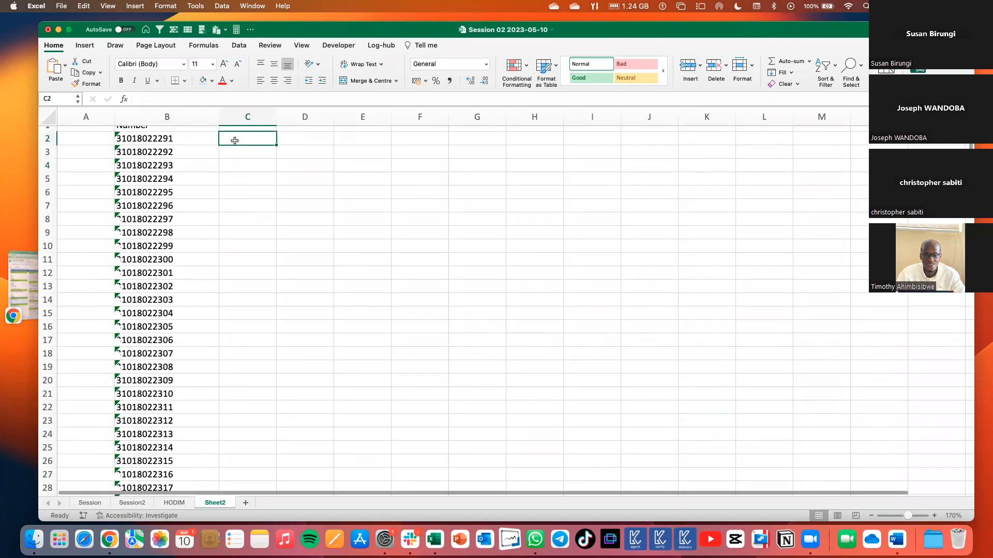
{"action": "scroll", "coordinate": [235, 140], "scroll_direction": "up", "scroll_amount": 1}
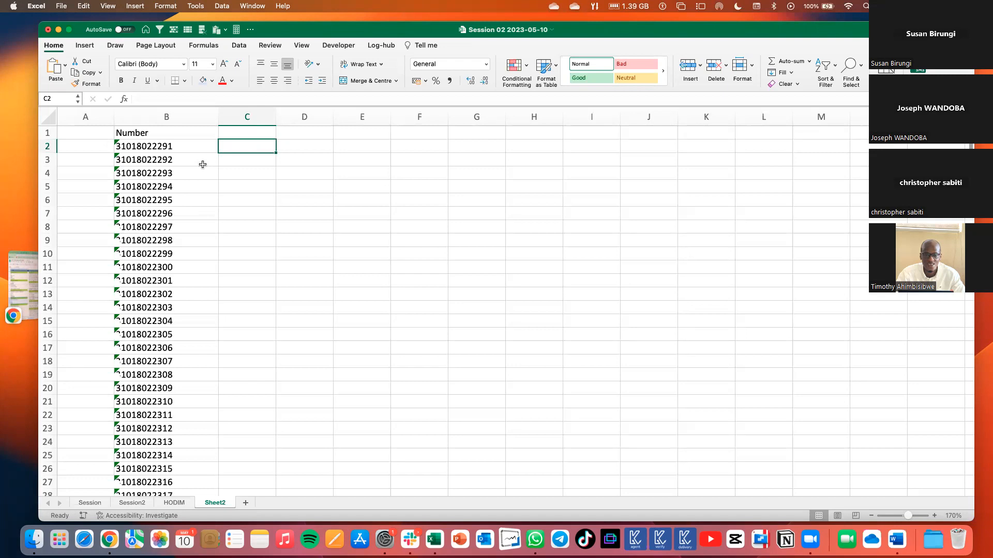
{"action": "type", "text": "=left"}
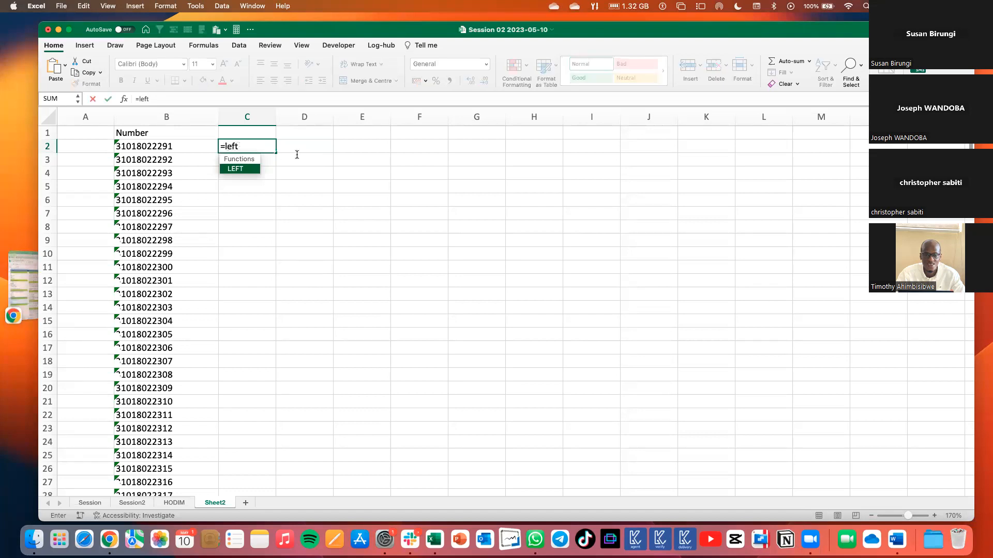
{"action": "key", "text": "Tab"}
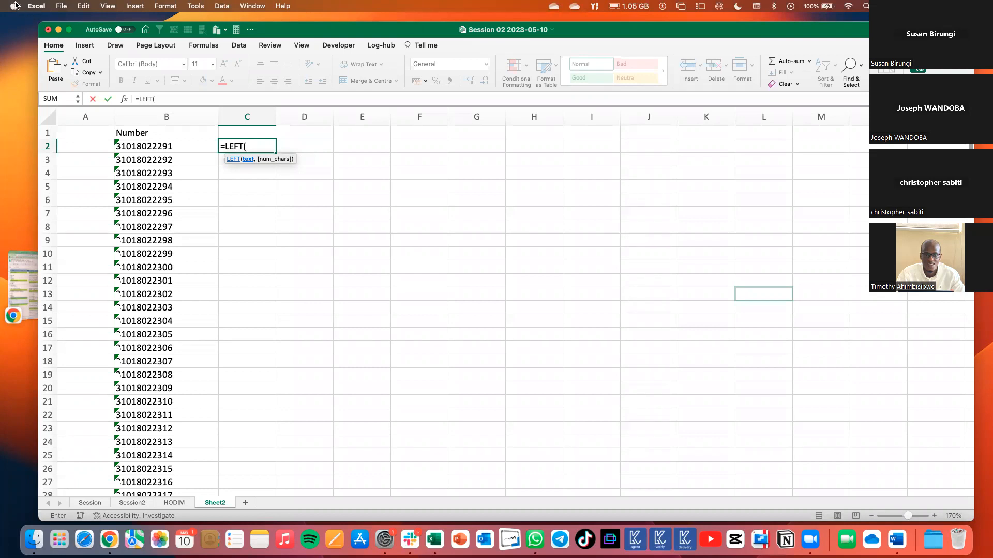
Open the macOS Force Quit Applications window and force quit Slack and Microsoft Word.
{"action": "left_click", "coordinate": [14, 6]}
{"action": "key", "text": "Escape"}
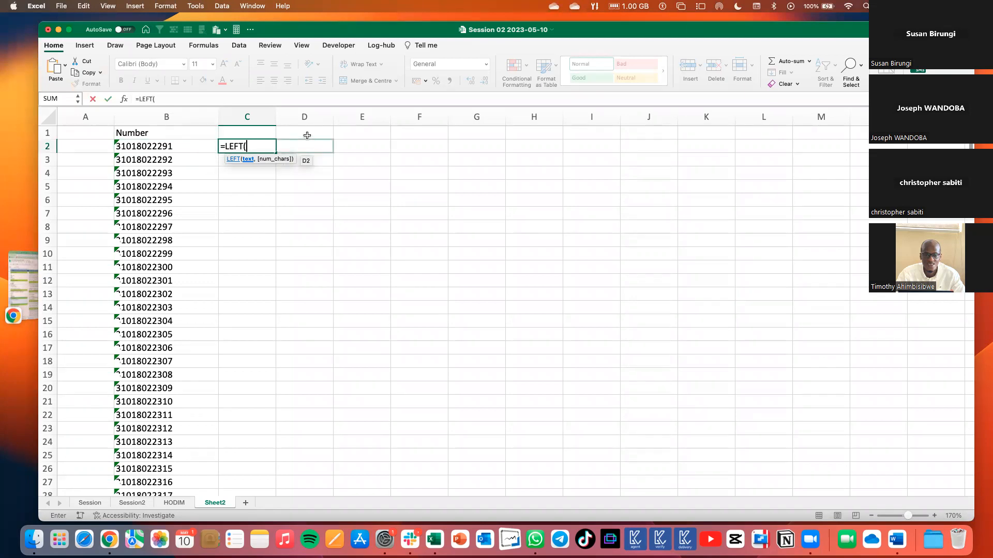
{"action": "key", "text": "super+alt+Escape"}
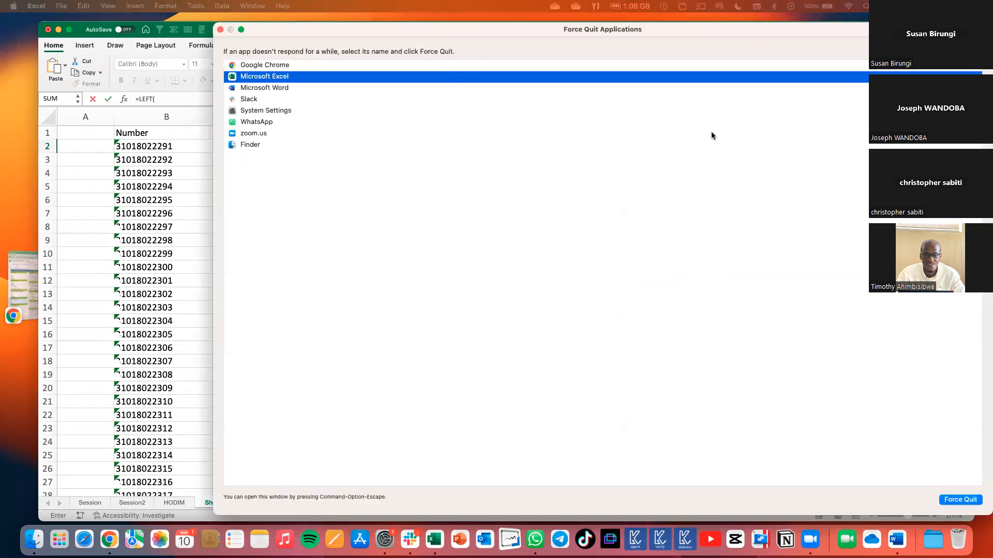
{"action": "left_click", "coordinate": [247, 100]}
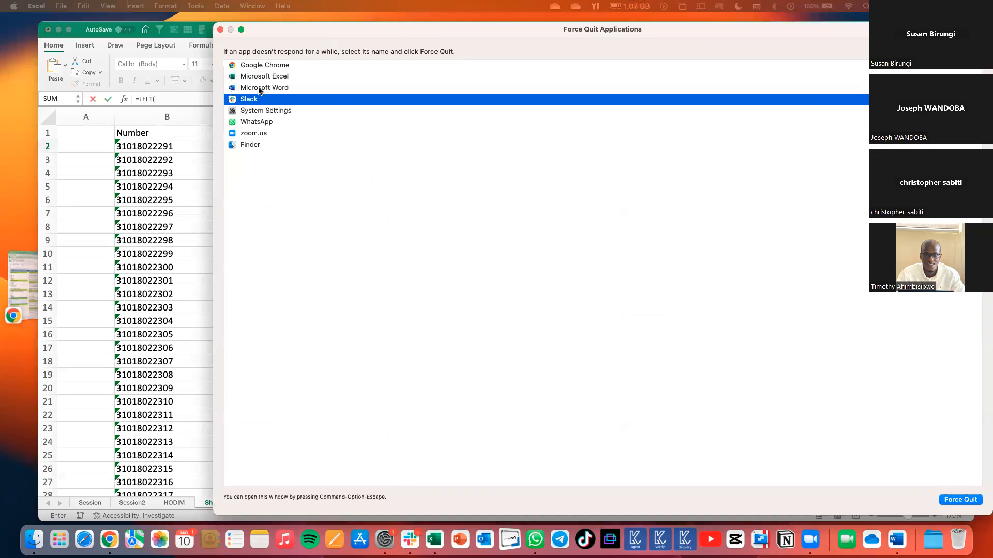
{"action": "key", "text": "Return"}
{"action": "key", "text": "Return"}
{"action": "left_click", "coordinate": [259, 89]}
{"action": "key", "text": "Return"}
{"action": "key", "text": "Return"}
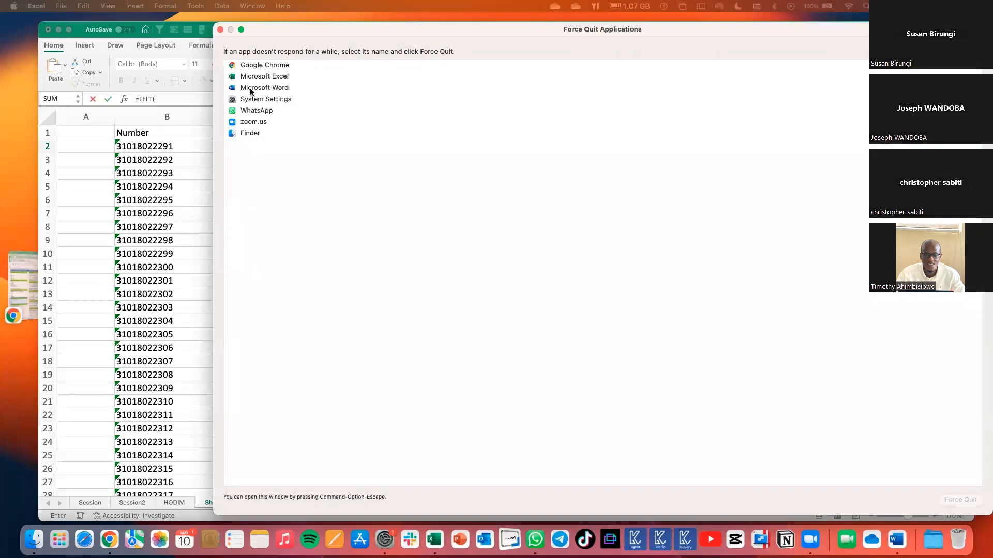
Force quit System Settings and WhatsApp, and close the Force Quit Applications window.
{"action": "left_click", "coordinate": [247, 133]}
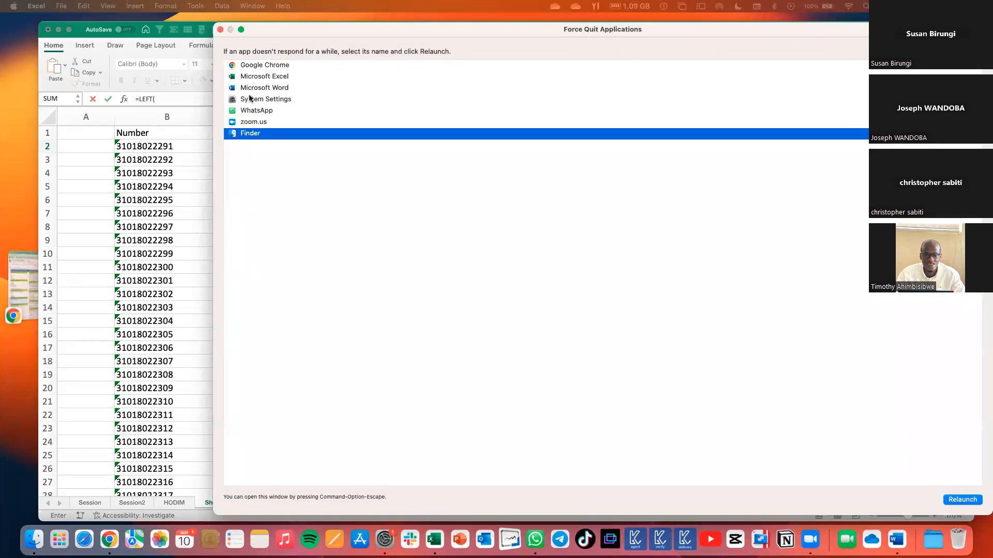
{"action": "left_click", "coordinate": [255, 100]}
{"action": "left_click", "coordinate": [260, 91]}
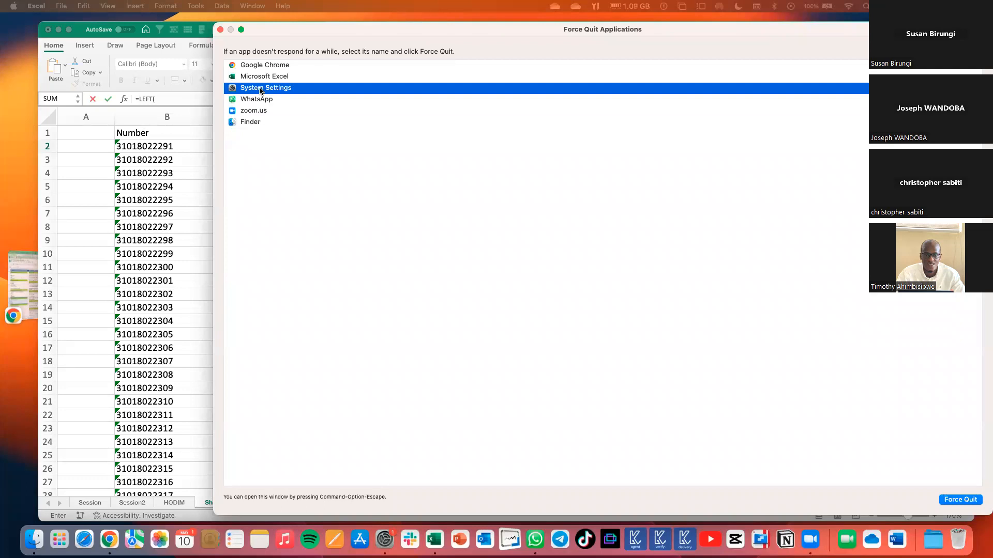
{"action": "key", "text": "Return"}
{"action": "key", "text": "Return"}
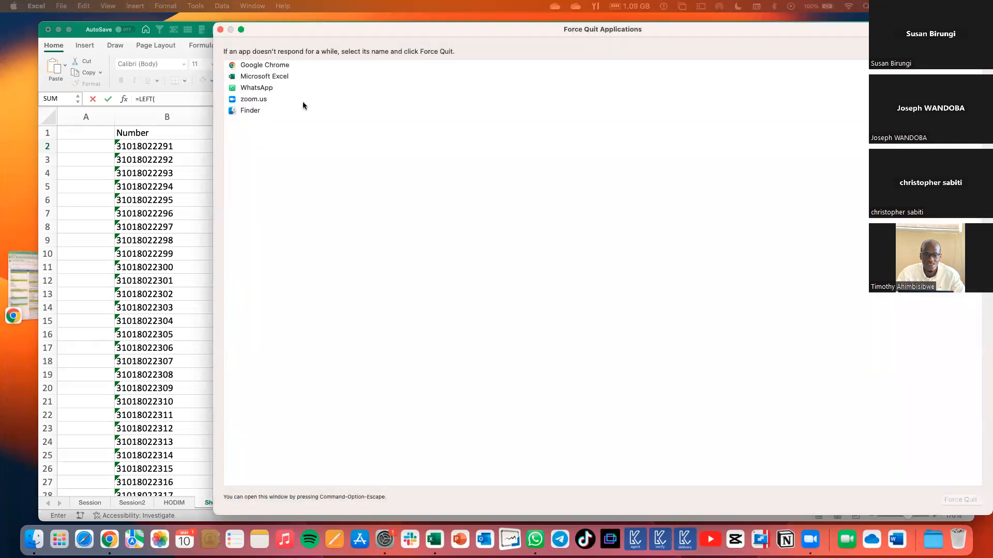
{"action": "left_click", "coordinate": [253, 89]}
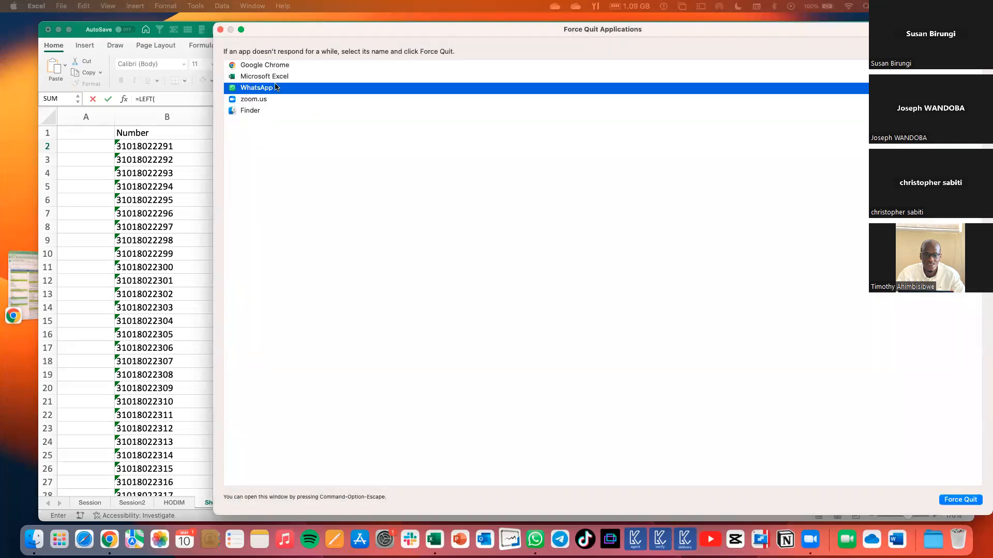
{"action": "key", "text": "Return"}
{"action": "key", "text": "Return"}
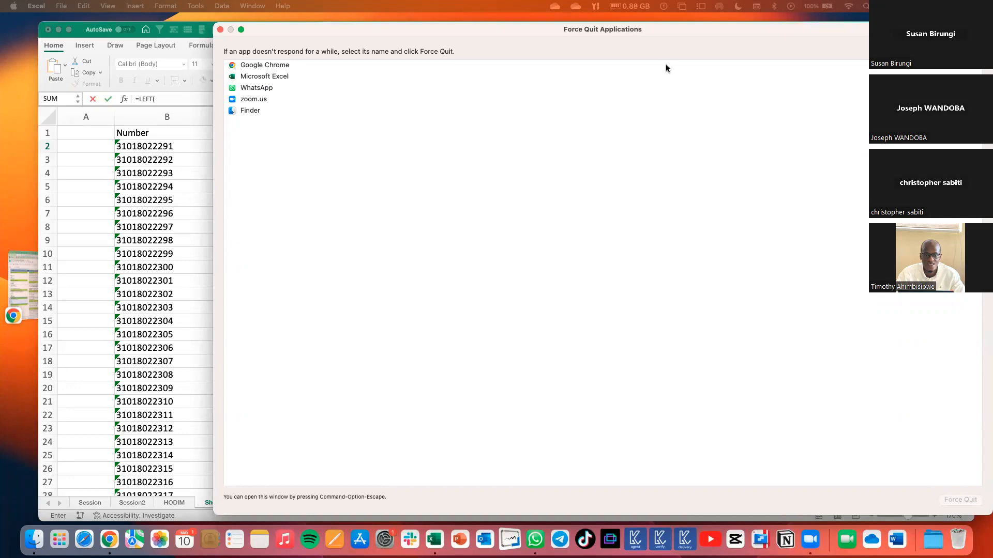
{"action": "left_click", "coordinate": [220, 30]}
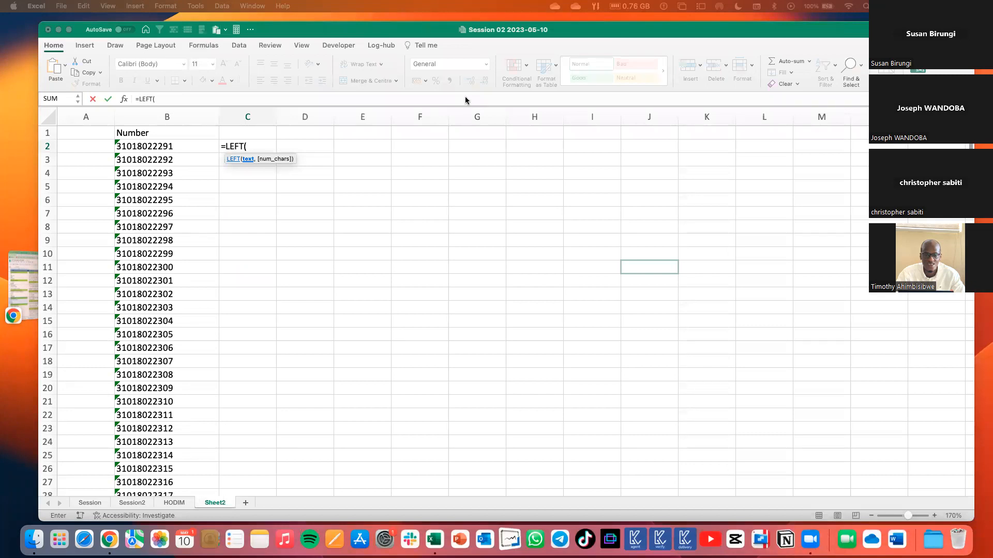
{"action": "left_click", "coordinate": [269, 169]}
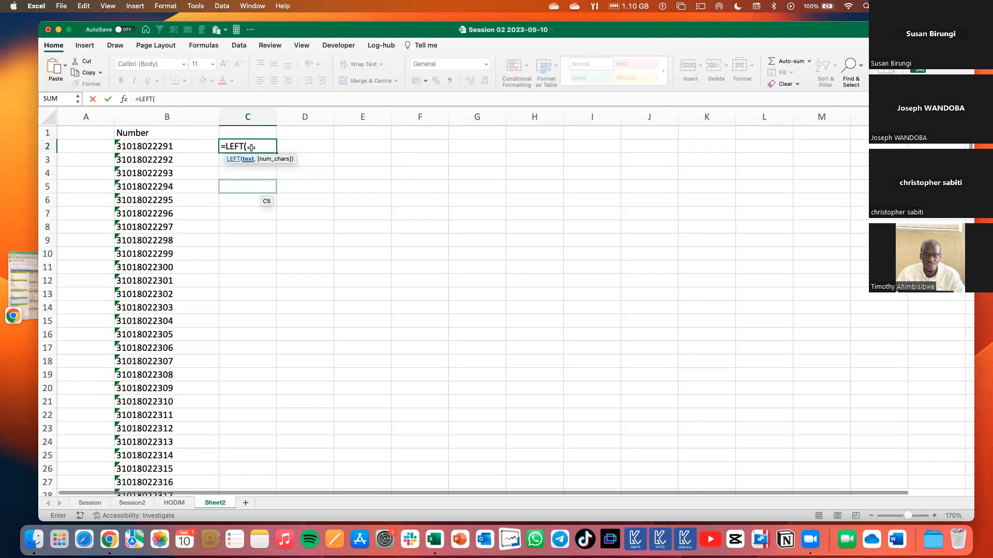
{"action": "key", "text": "Escape"}
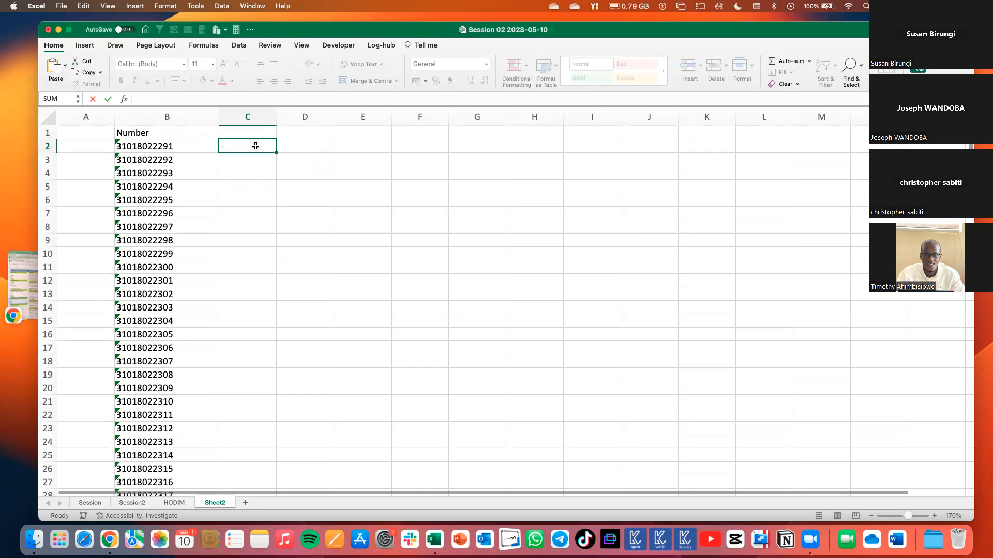
{"action": "left_click", "coordinate": [258, 183]}
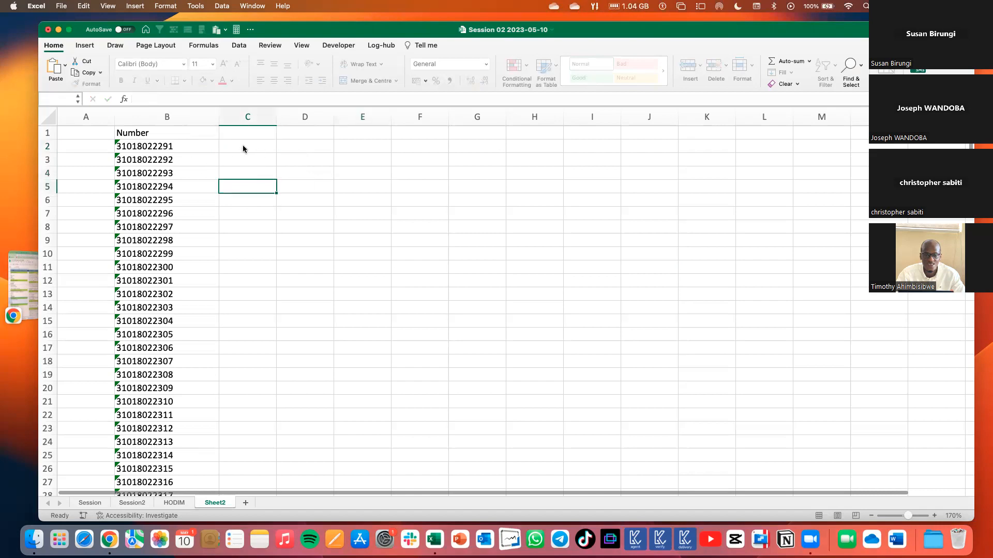
{"action": "type", "text": "="}
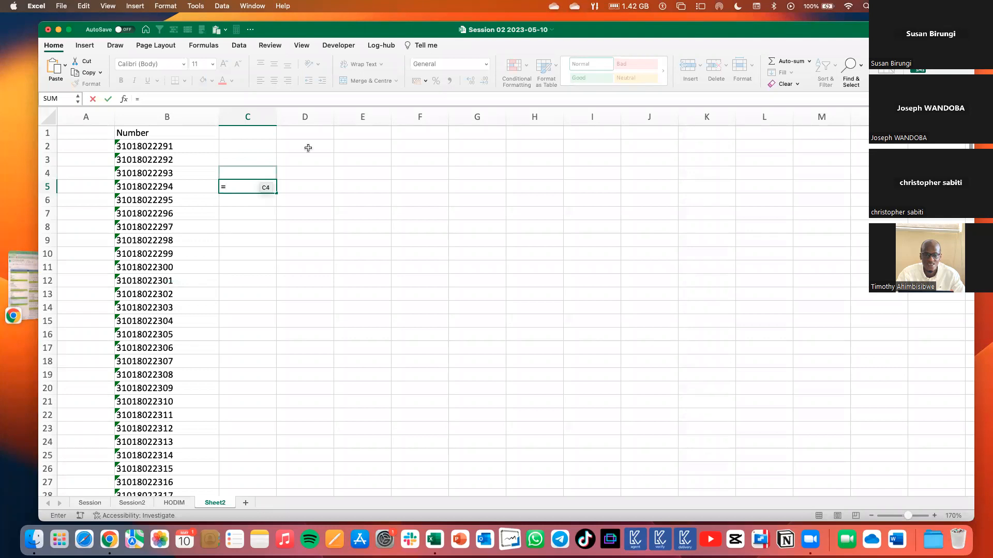
{"action": "key", "text": "Escape"}
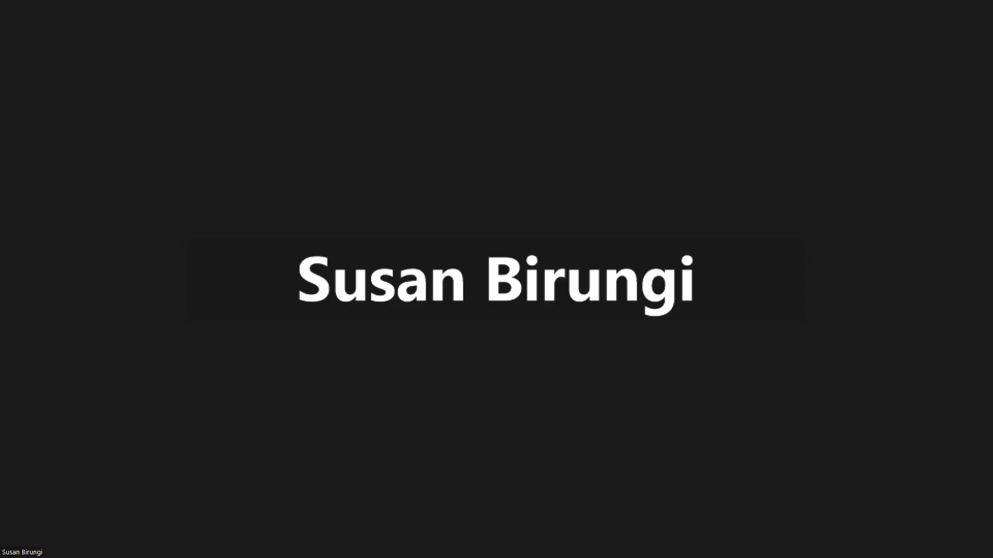
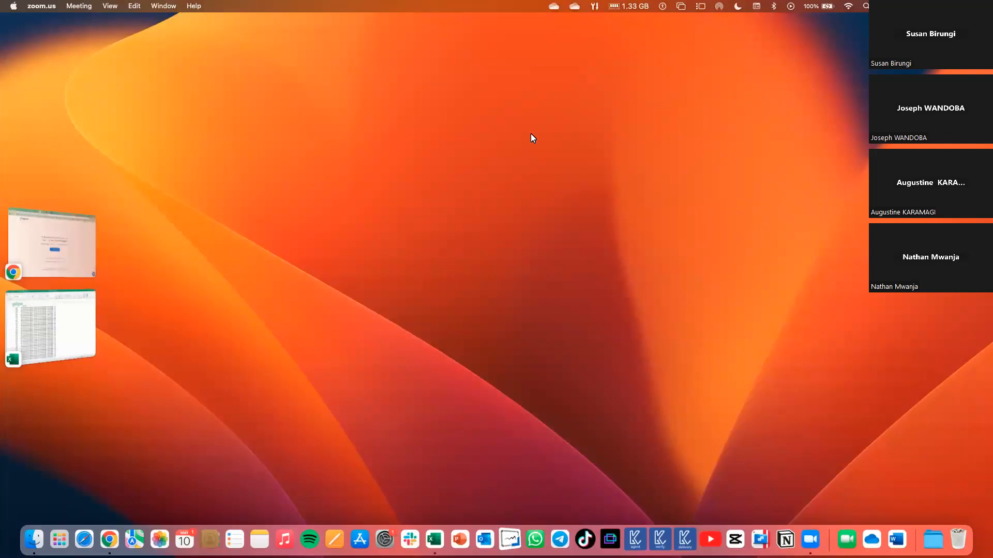
Switch to the Excel workbook and examine the truck weight texts in the Comments column of Sheet2 at 180% zoom.
{"action": "left_click", "coordinate": [76, 347]}
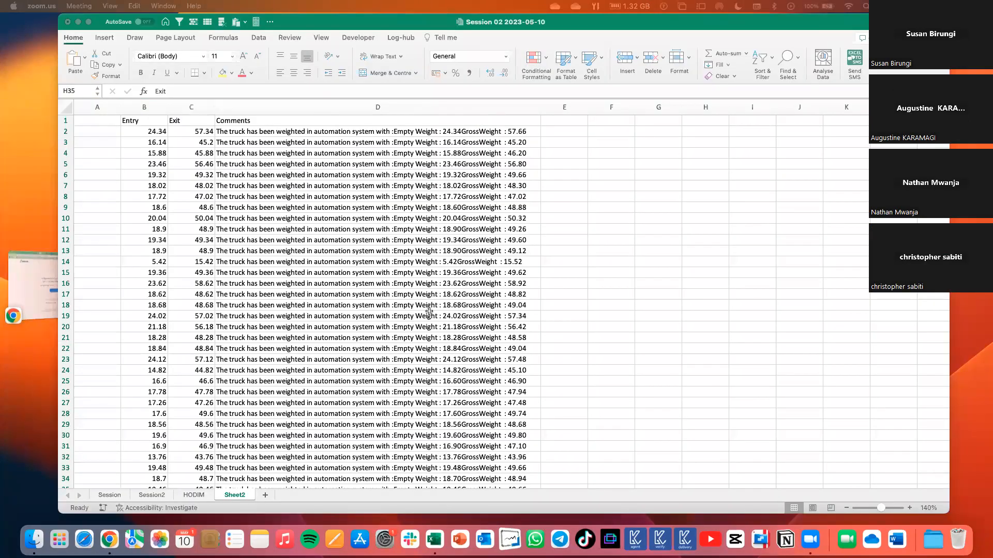
{"action": "scroll", "coordinate": [427, 317], "scroll_direction": "down", "scroll_amount": 5}
{"action": "scroll", "coordinate": [517, 248], "scroll_direction": "up", "scroll_amount": 5}
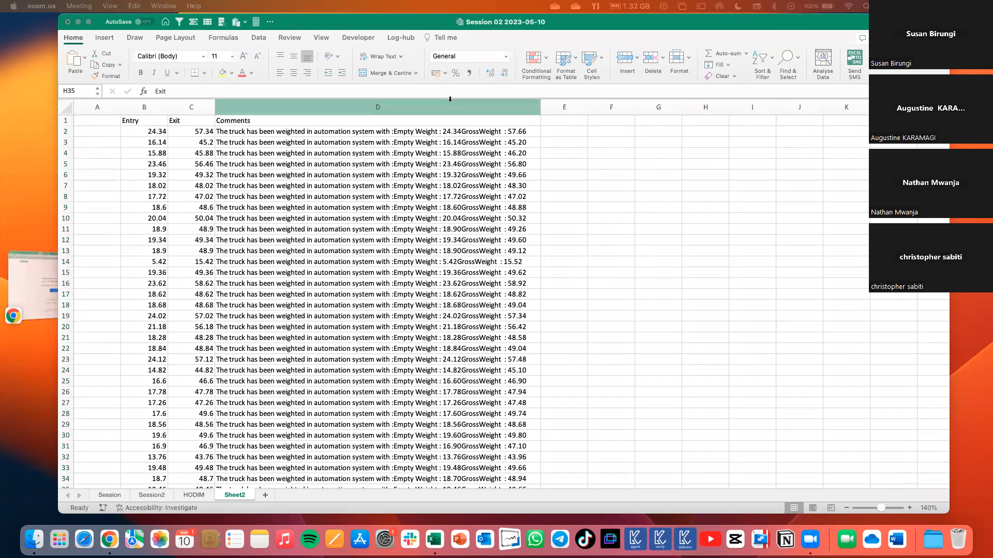
{"action": "left_click", "coordinate": [508, 151]}
{"action": "left_click", "coordinate": [437, 157]}
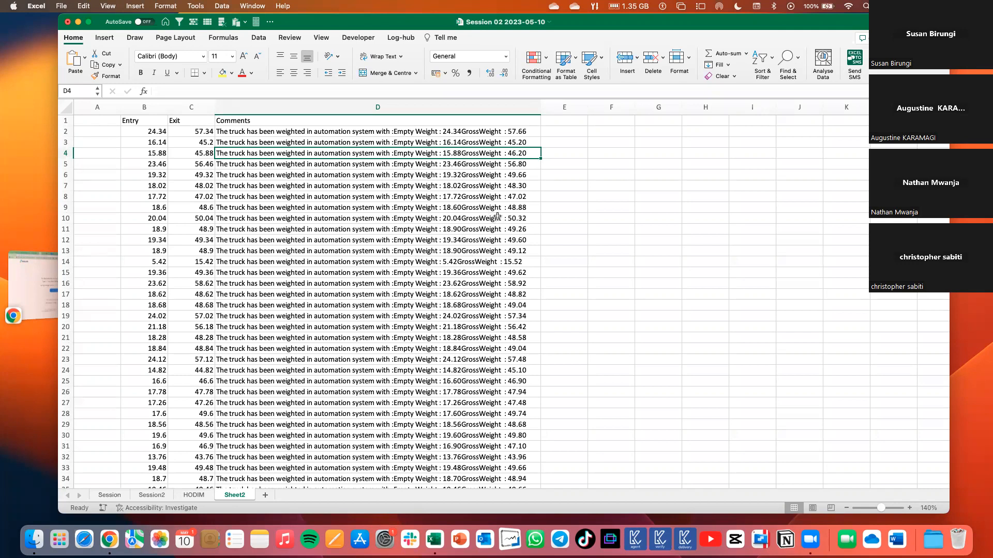
{"action": "left_click", "coordinate": [395, 187]}
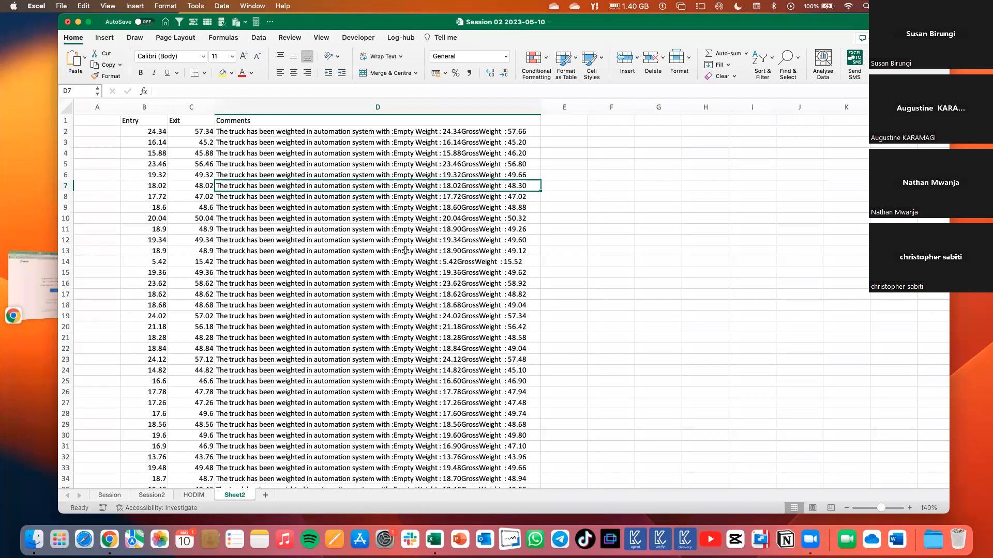
{"action": "left_click", "coordinate": [396, 107]}
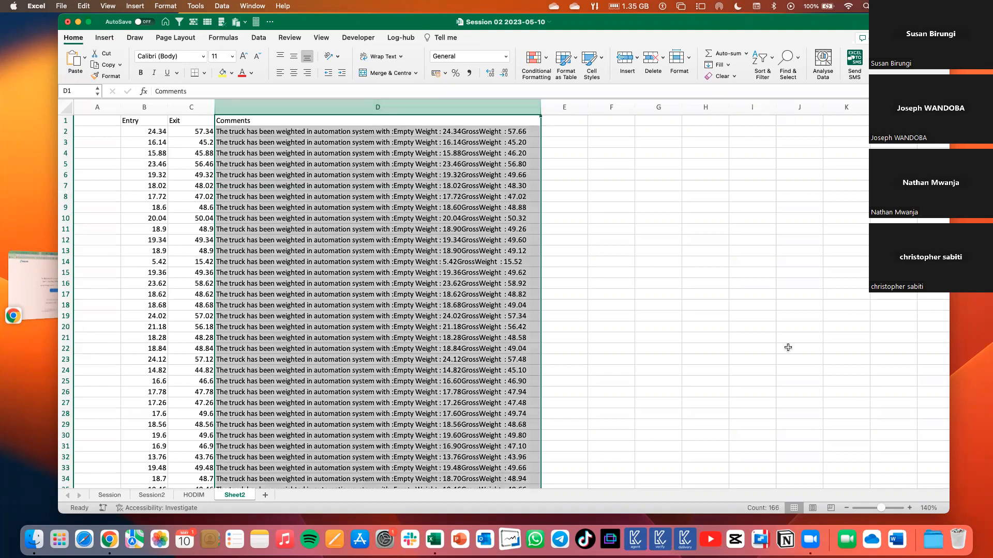
{"action": "left_click", "coordinate": [910, 508]}
{"action": "left_click", "coordinate": [910, 508]}
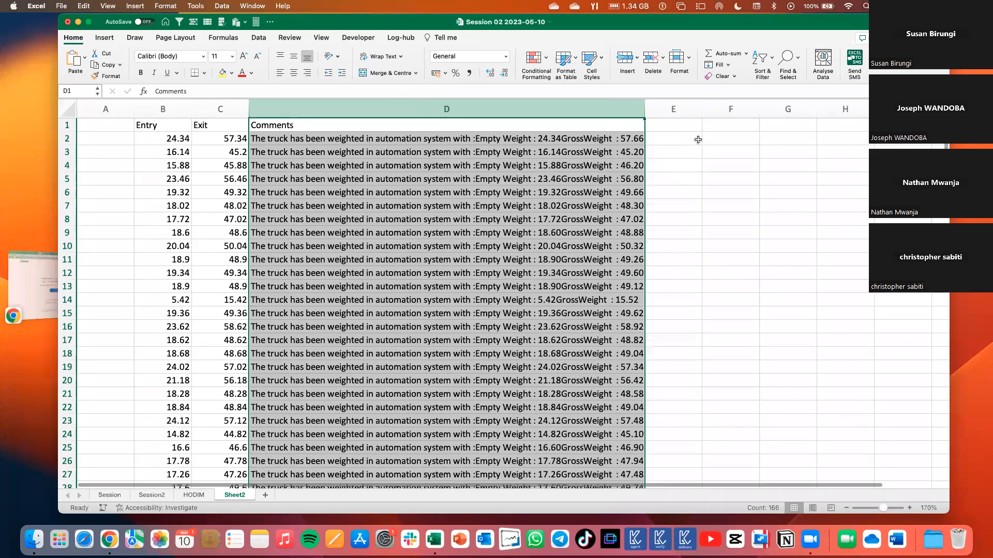
{"action": "left_click", "coordinate": [673, 286]}
{"action": "left_click_drag", "start_coordinate": [645, 109], "coordinate": [670, 109]}
{"action": "left_click", "coordinate": [698, 139]}
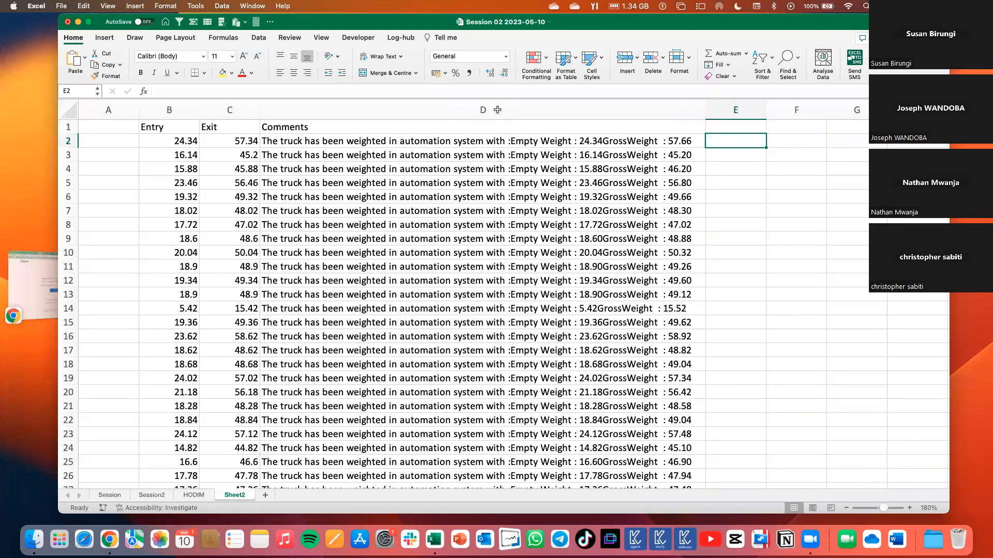
{"action": "key", "text": "Left"}
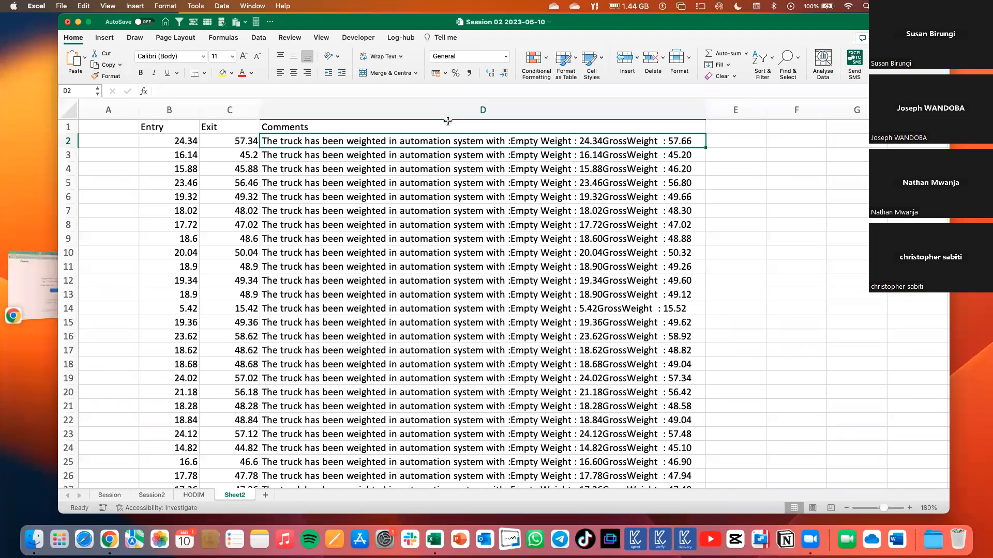
{"action": "left_click", "coordinate": [447, 119]}
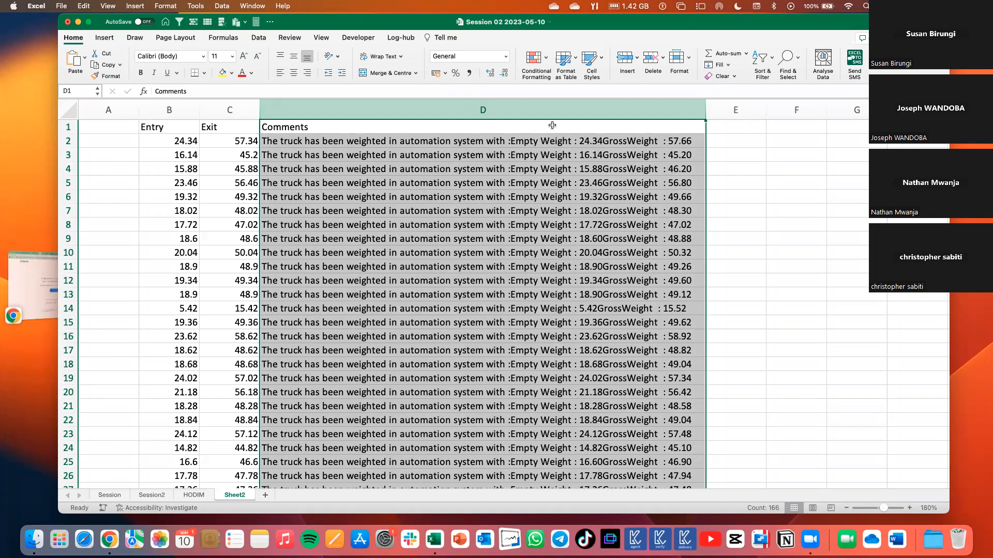
Re-enter the existing comment in D2 so that its text wraps onto separate lines.
{"action": "left_click", "coordinate": [584, 140]}
{"action": "double_click", "coordinate": [584, 140]}
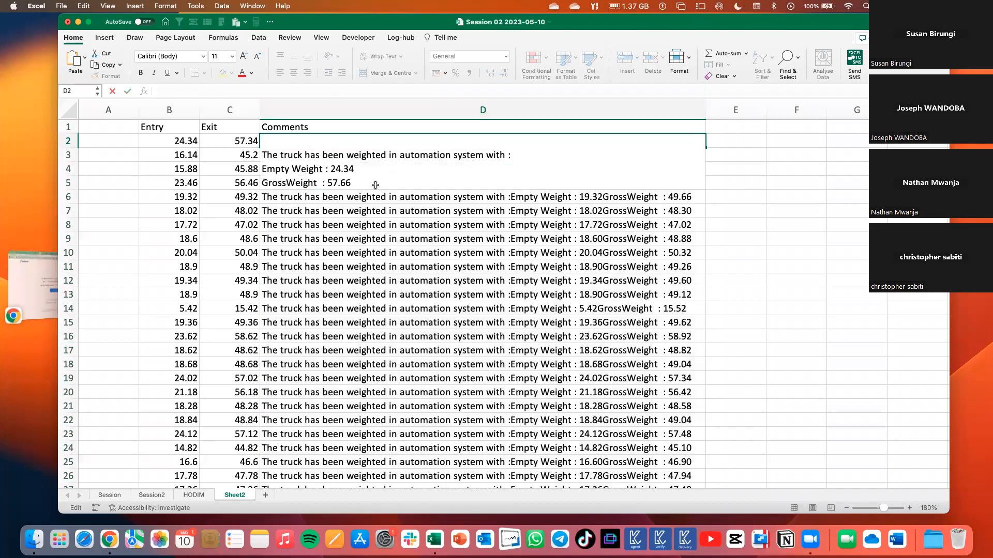
{"action": "left_click", "coordinate": [364, 179]}
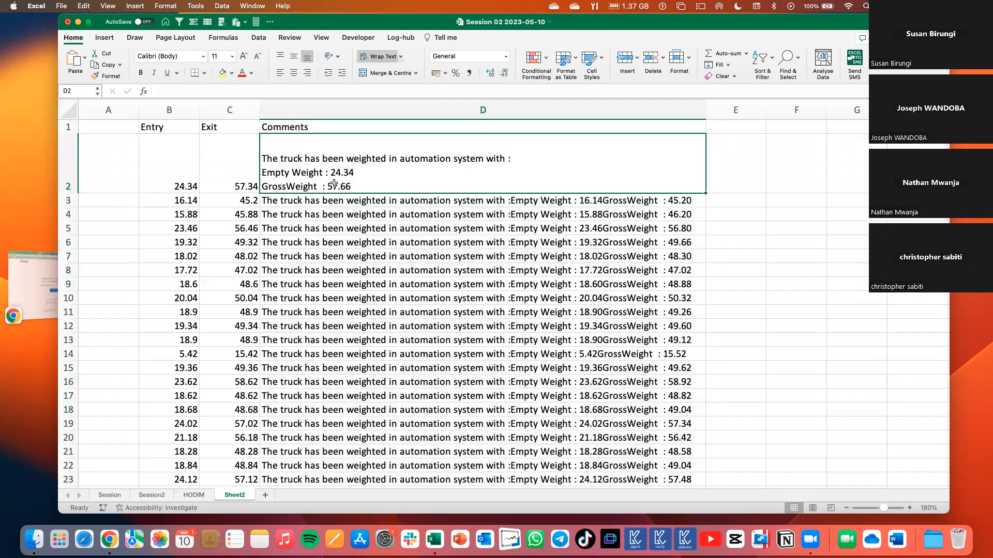
Compare the Empty Weight and GrossWeight figures in the D2 comment with the Entry and Exit columns, and review the remaining comments.
{"action": "double_click", "coordinate": [330, 170]}
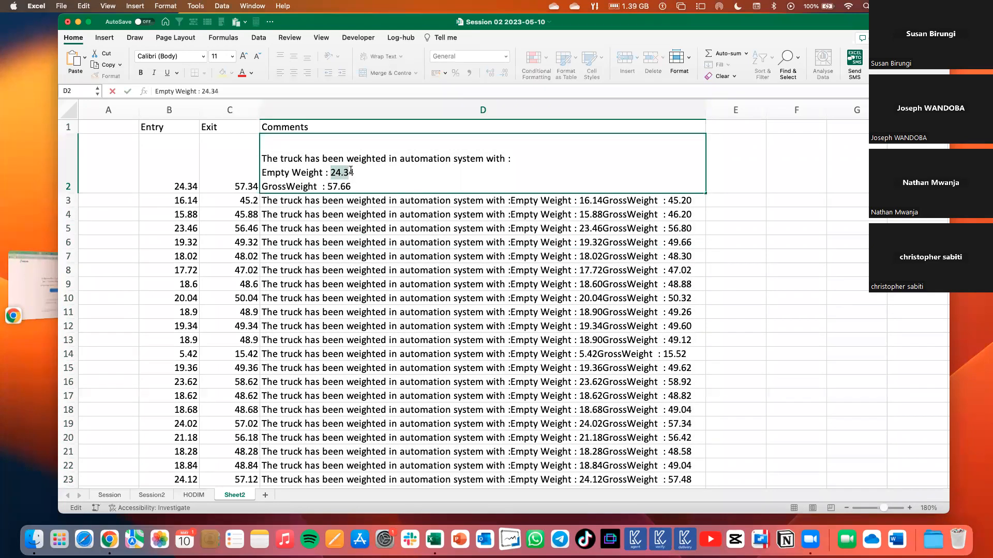
{"action": "double_click", "coordinate": [336, 187]}
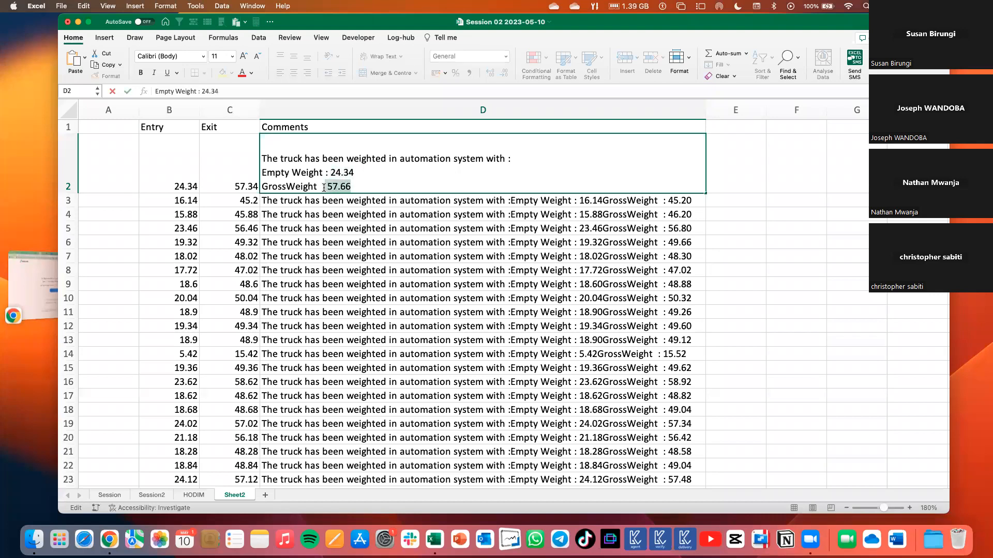
{"action": "left_click", "coordinate": [342, 197]}
{"action": "left_click_drag", "start_coordinate": [216, 111], "coordinate": [176, 111]}
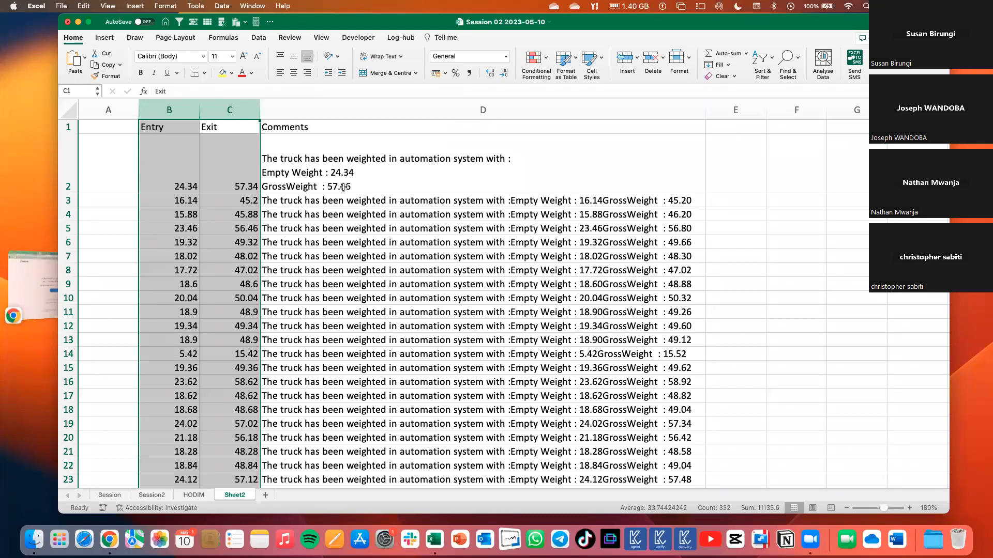
{"action": "scroll", "coordinate": [343, 187], "scroll_direction": "right", "scroll_amount": 2}
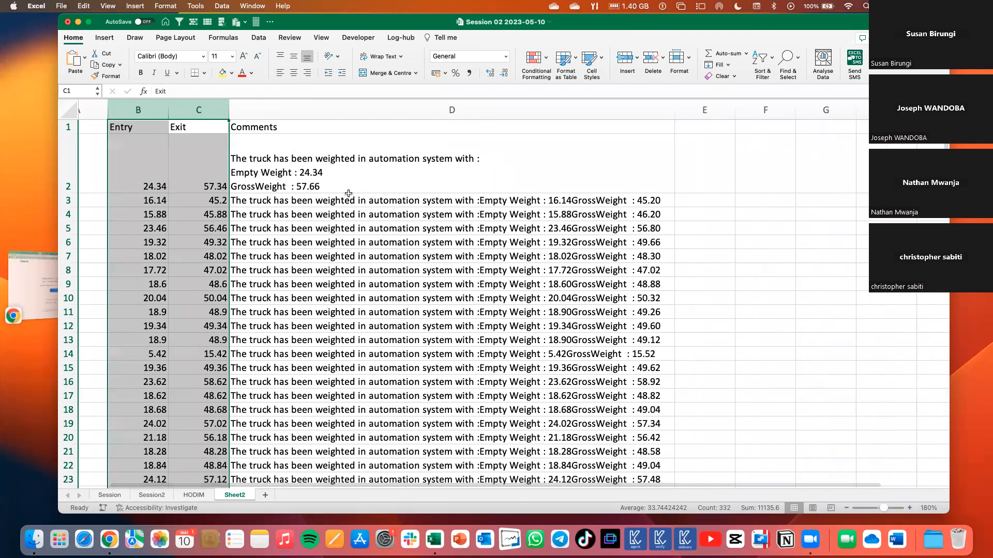
{"action": "double_click", "coordinate": [298, 172]}
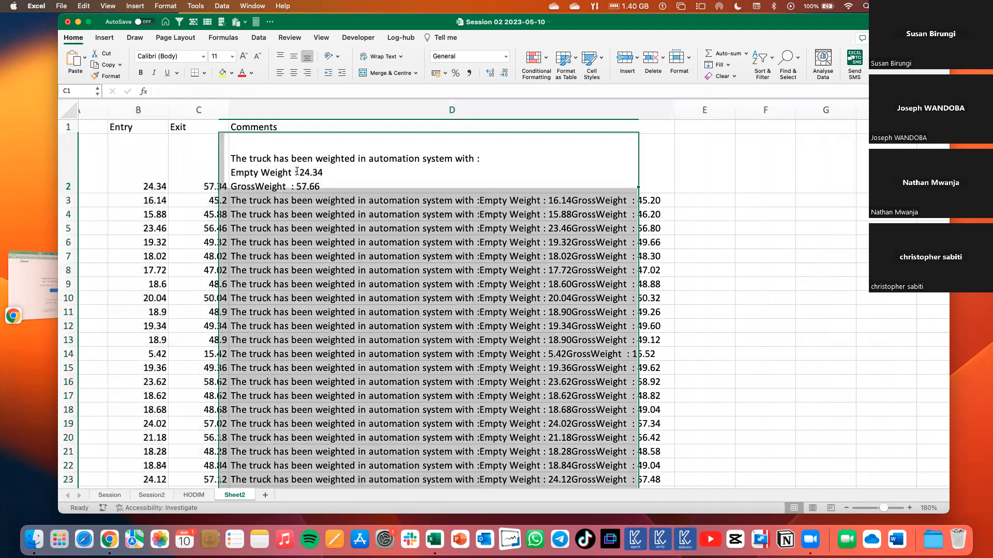
{"action": "double_click", "coordinate": [313, 172]}
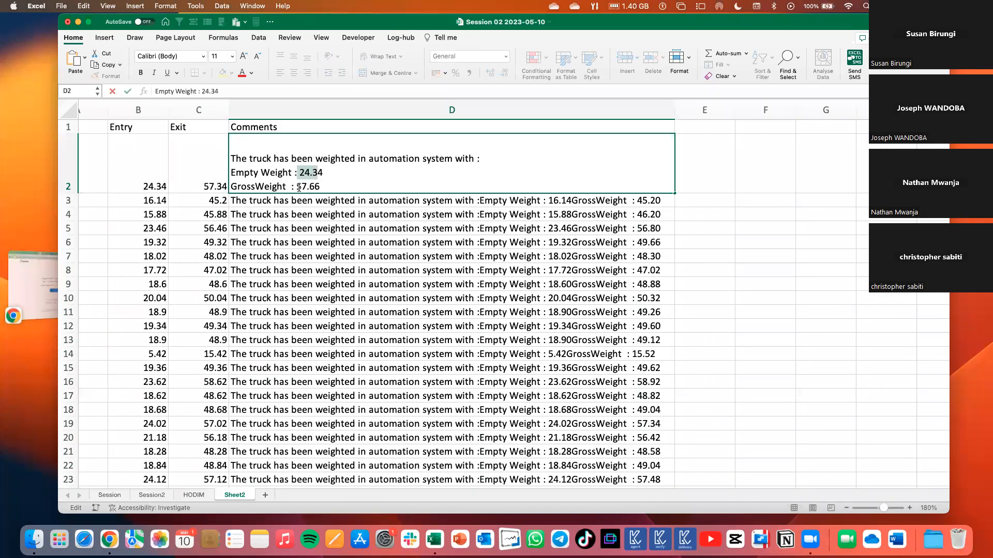
{"action": "double_click", "coordinate": [298, 187]}
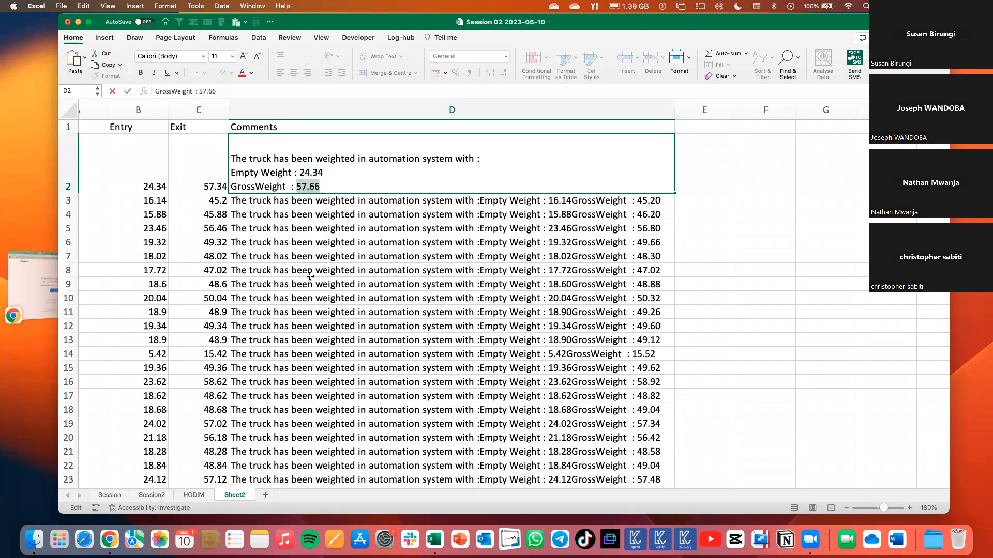
{"action": "double_click", "coordinate": [310, 173]}
{"action": "double_click", "coordinate": [308, 186]}
{"action": "left_click", "coordinate": [712, 157]}
{"action": "left_click", "coordinate": [759, 158]}
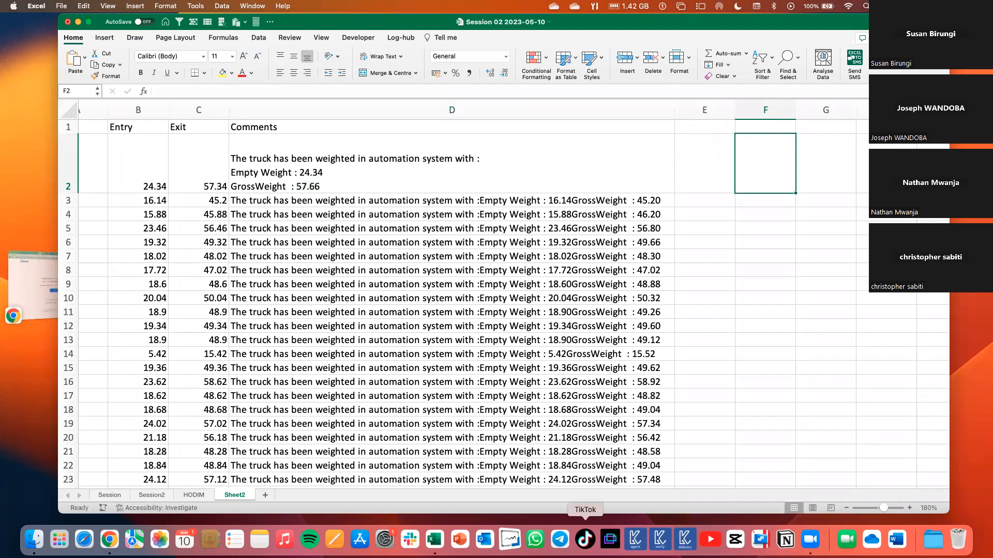
{"action": "scroll", "coordinate": [583, 361], "scroll_direction": "down", "scroll_amount": 5}
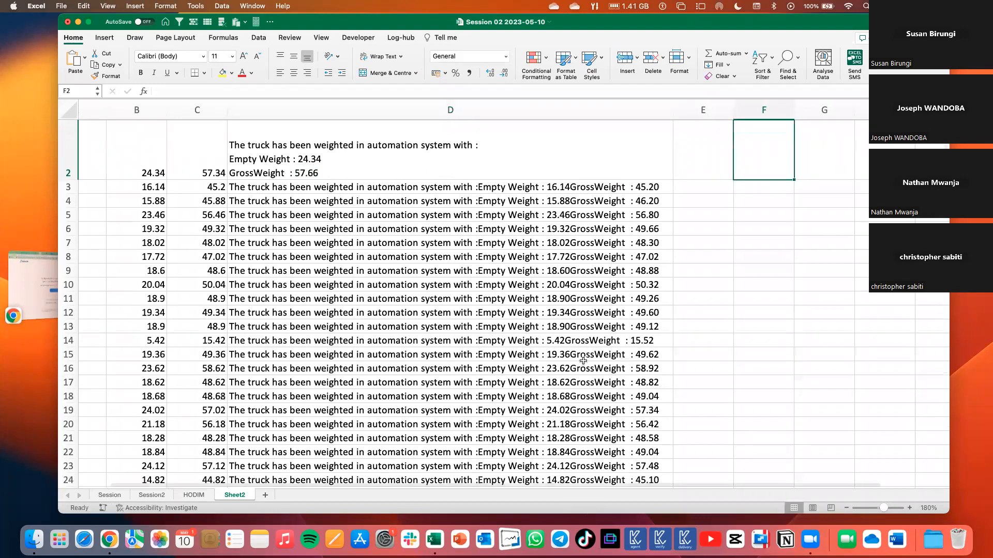
{"action": "scroll", "coordinate": [583, 361], "scroll_direction": "down", "scroll_amount": 5}
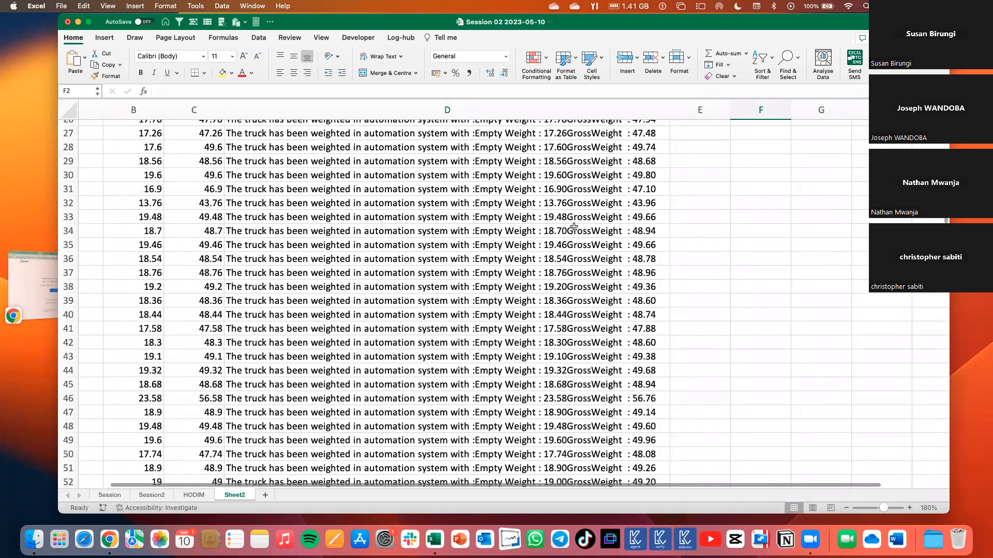
{"action": "scroll", "coordinate": [739, 171], "scroll_direction": "up", "scroll_amount": 10}
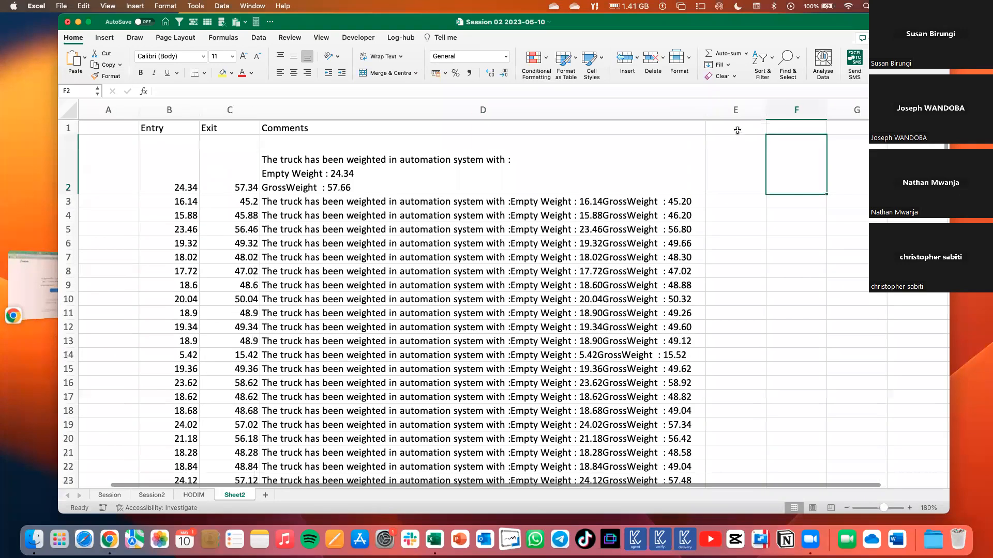
Add the column headings Entry in E1 and Exit in F1, beside the Comments column.
{"action": "left_click", "coordinate": [736, 128]}
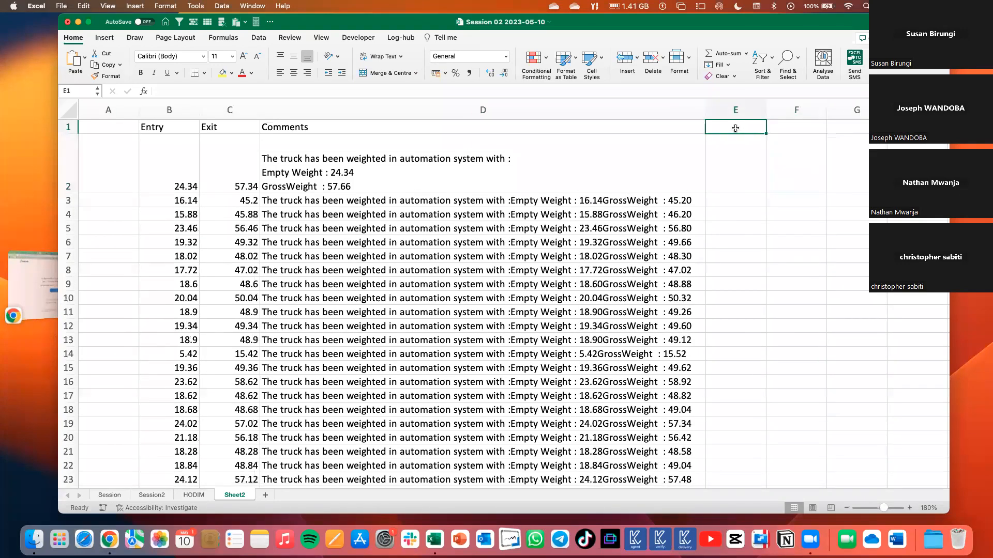
{"action": "type", "text": "E"}
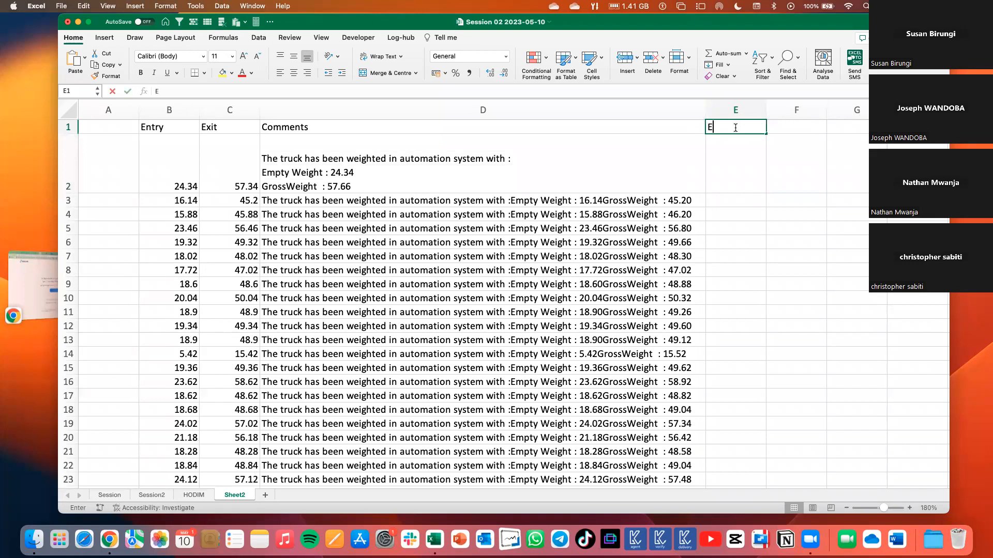
{"action": "type", "text": "ntry"}
{"action": "left_click", "coordinate": [789, 123]}
{"action": "type", "text": "`E"}
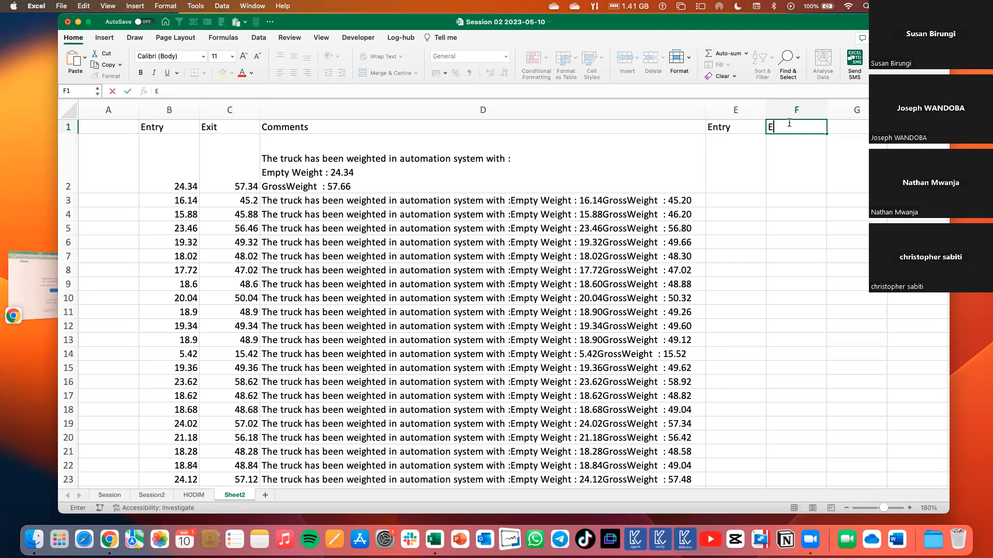
{"action": "type", "text": "xit"}
{"action": "left_click", "coordinate": [718, 164]}
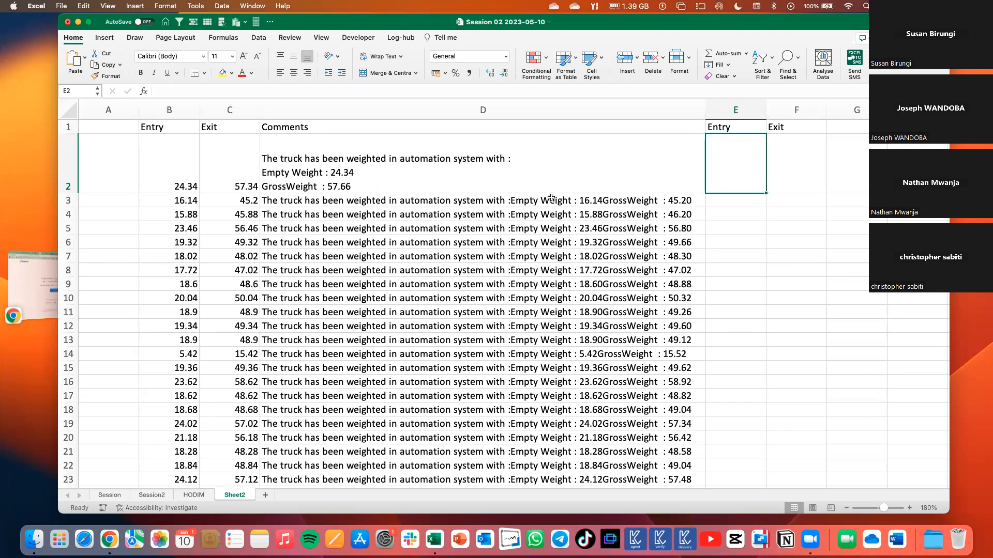
Change the heading in E1 to Empty and the heading in F1 to Gross.
{"action": "key", "text": "Down"}
{"action": "key", "text": "Left"}
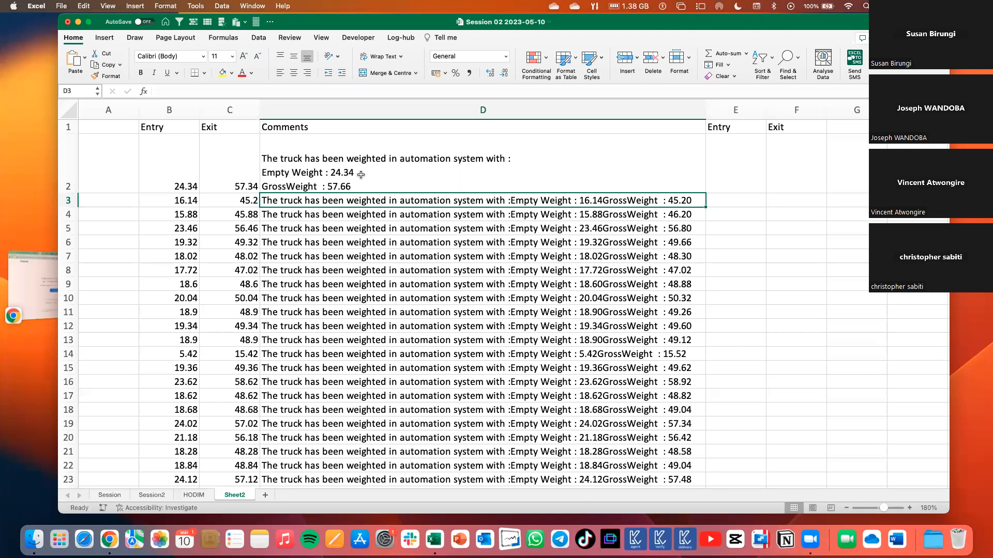
{"action": "left_click", "coordinate": [330, 171]}
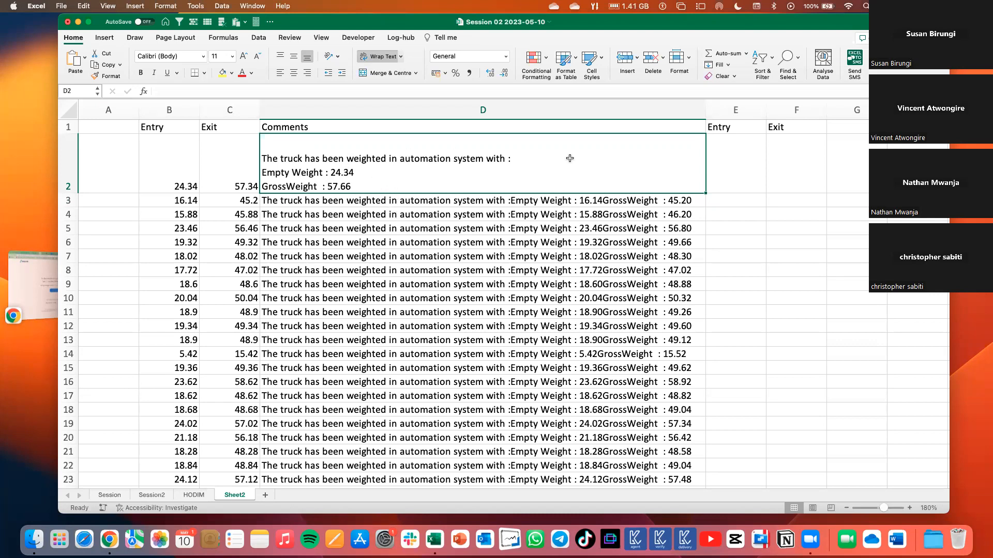
{"action": "left_click", "coordinate": [716, 126]}
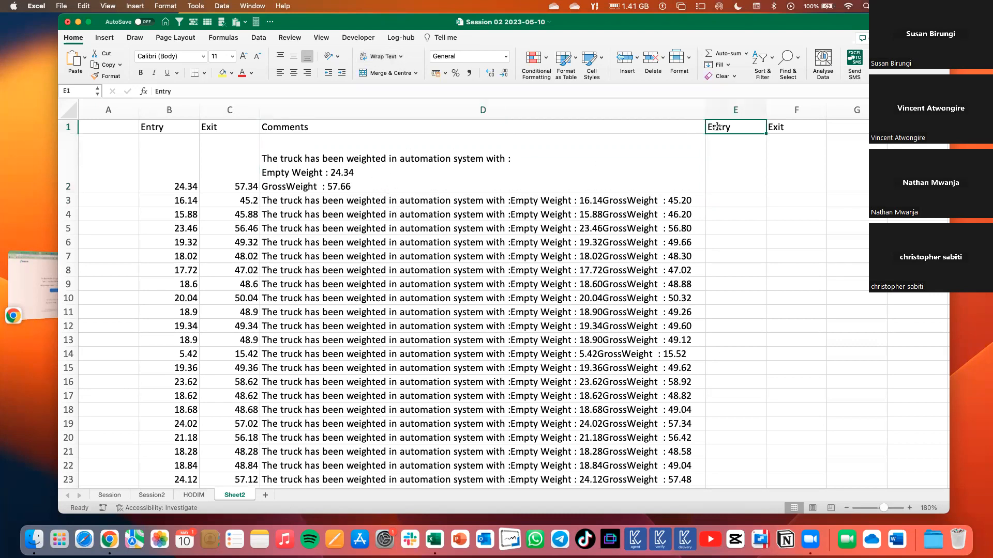
{"action": "type", "text": "Em"}
{"action": "type", "text": "pty"}
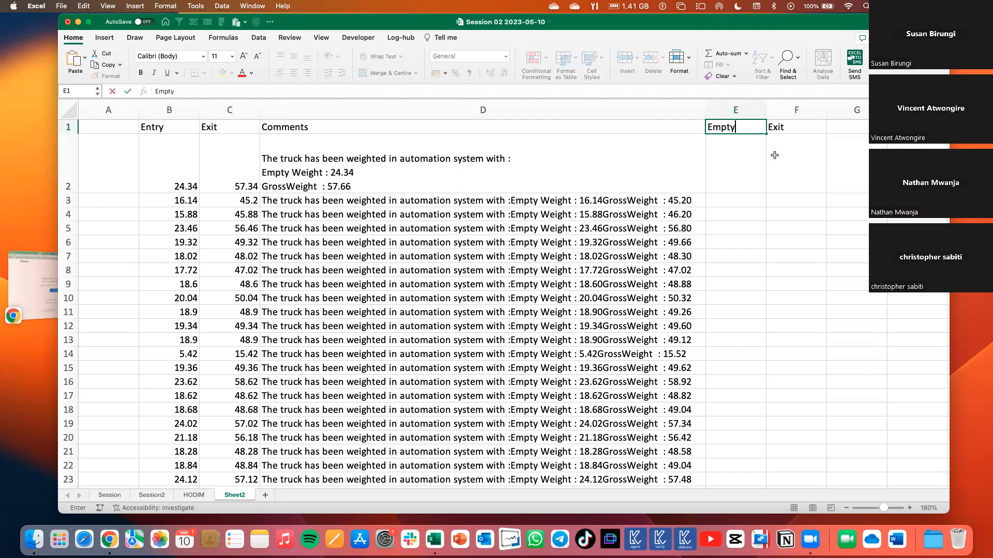
{"action": "left_click", "coordinate": [797, 127]}
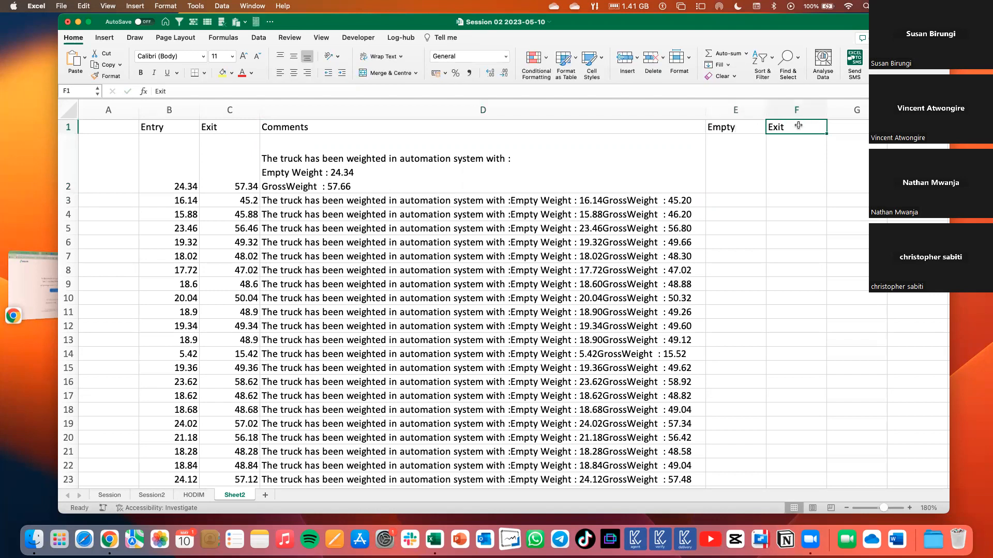
{"action": "type", "text": "Gross"}
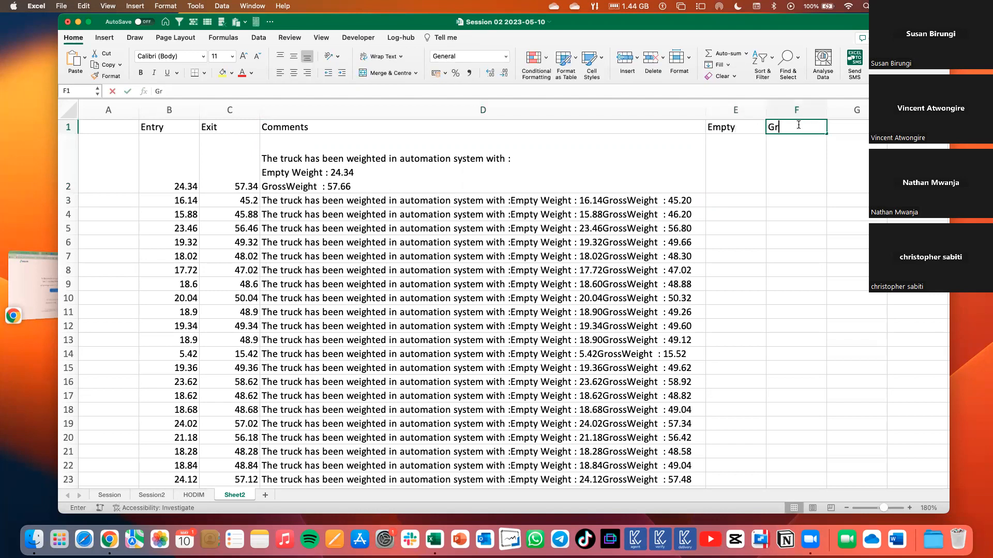
{"action": "left_click", "coordinate": [778, 191]}
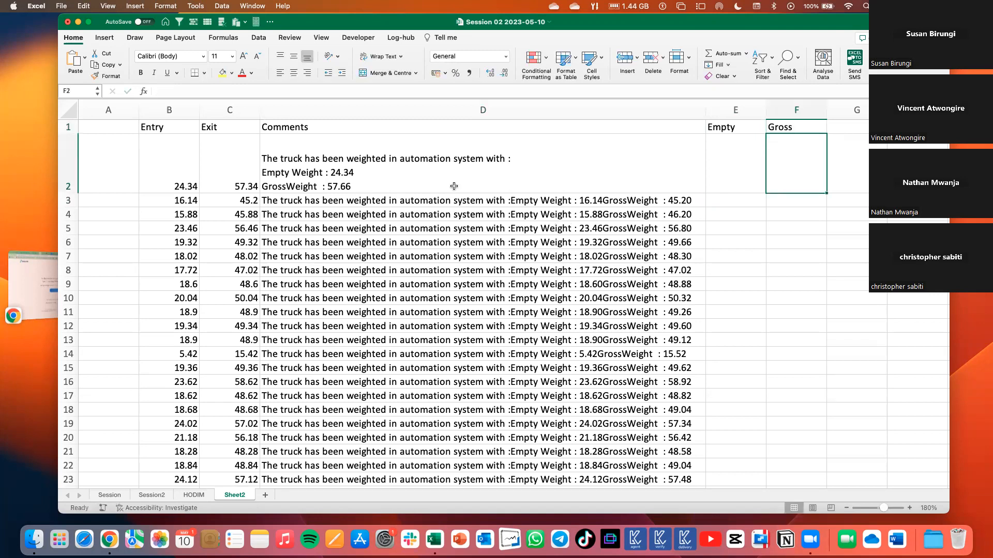
{"action": "left_click", "coordinate": [413, 185]}
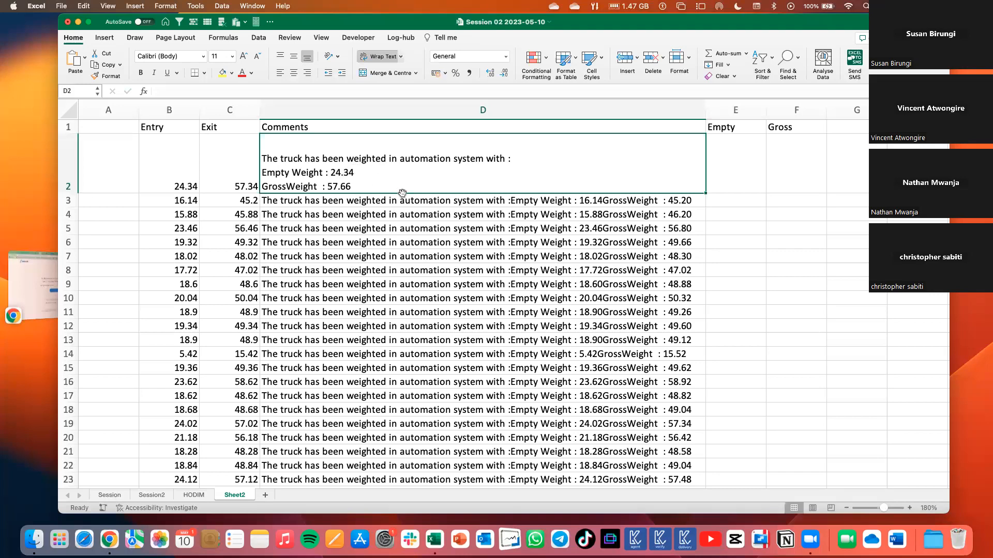
{"action": "left_click", "coordinate": [722, 158]}
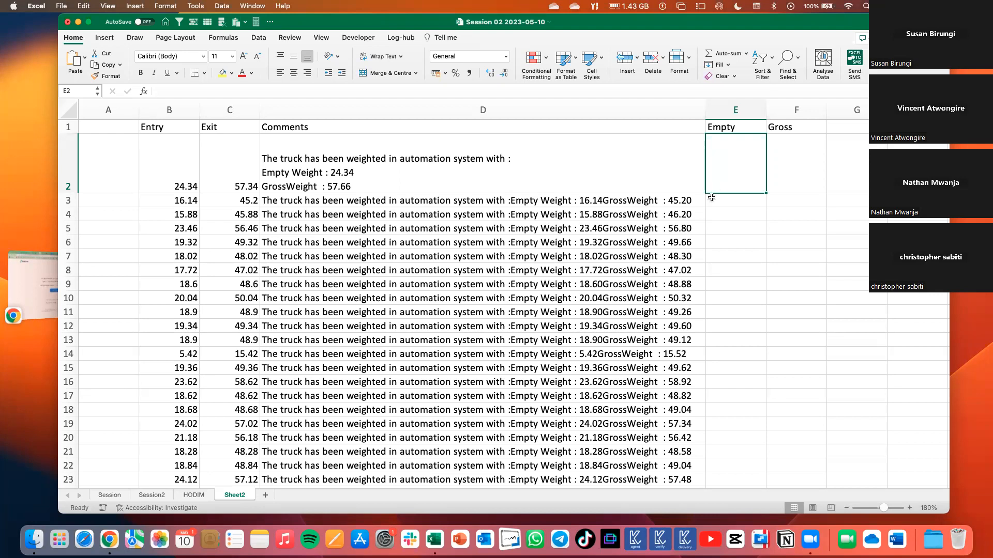
Enter the formula =RIGHT(D2,5) in F2 under Gross to extract the last five characters of the comment.
{"action": "left_click", "coordinate": [793, 170]}
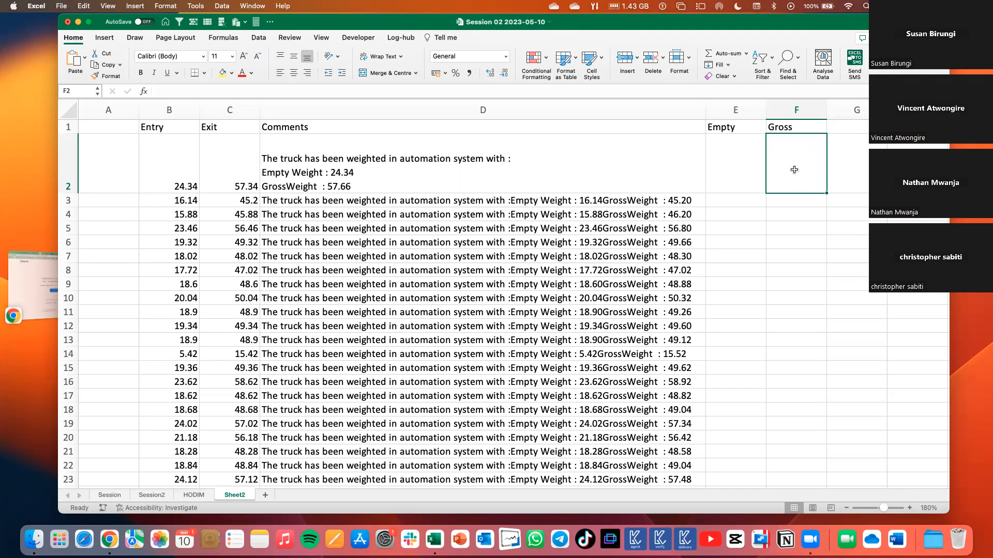
{"action": "type", "text": "=right"}
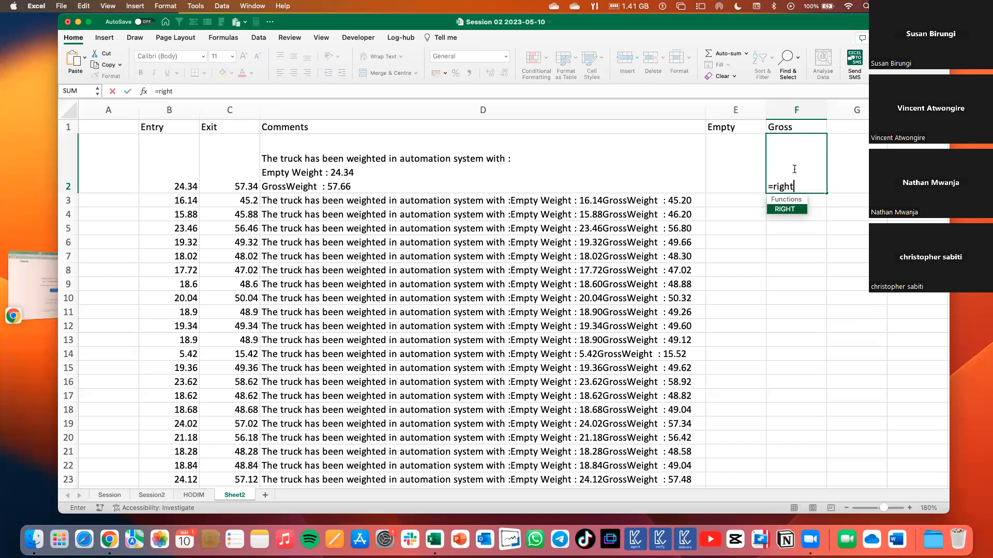
{"action": "key", "text": "Tab"}
{"action": "left_click", "coordinate": [675, 171]}
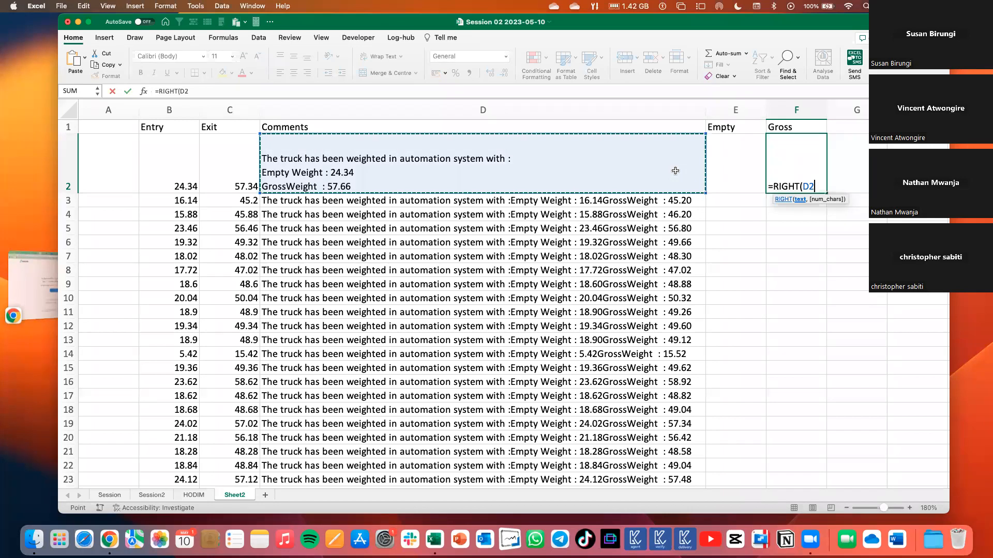
{"action": "type", "text": ","}
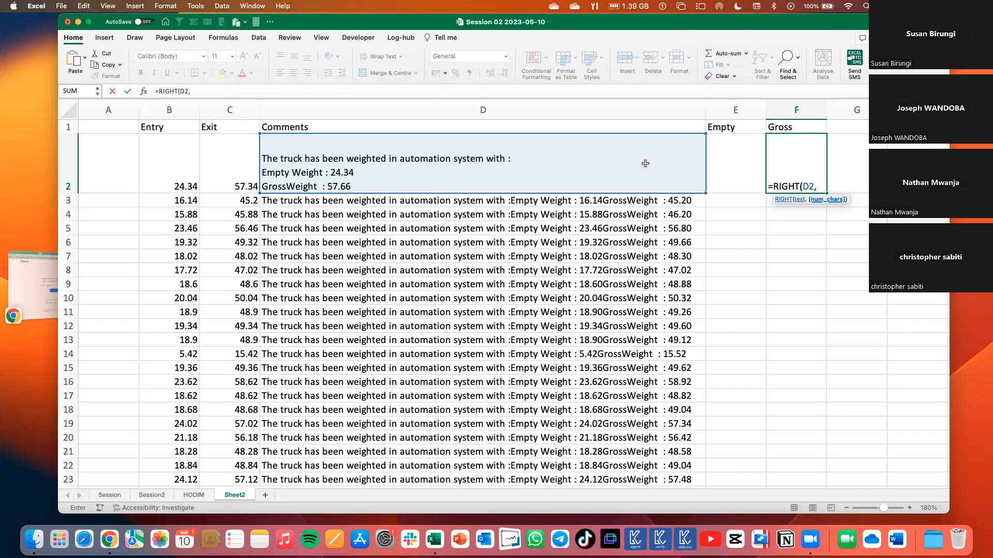
{"action": "type", "text": "5)"}
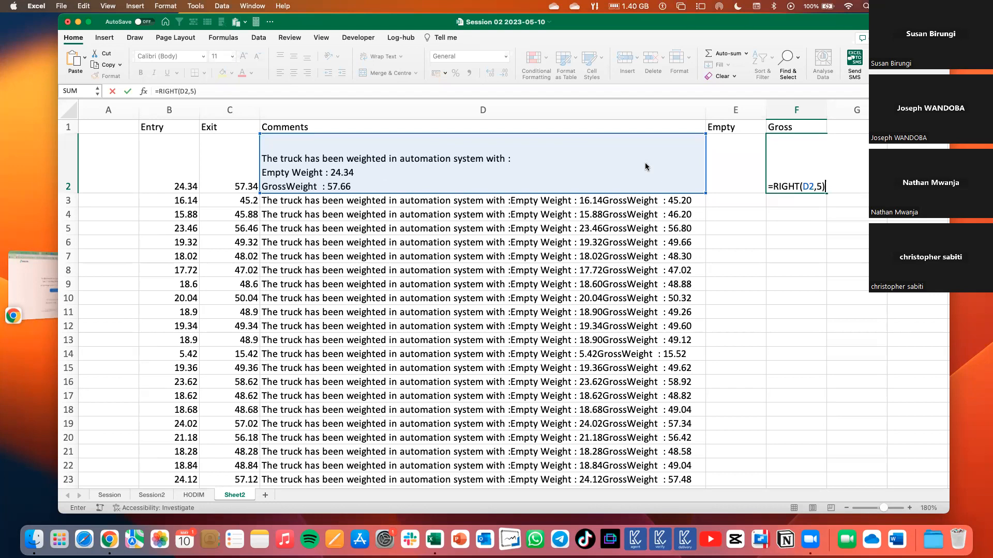
{"action": "key", "text": "Return"}
{"action": "left_click", "coordinate": [796, 166]}
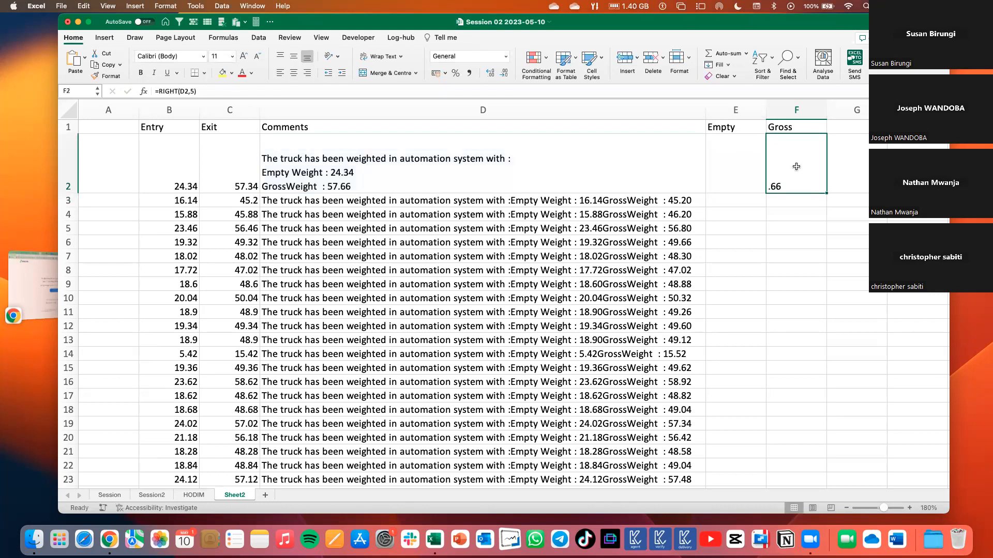
Examine the end of the D2 comment for trailing spaces after the GrossWeight figure, leaving the text unedited.
{"action": "double_click", "coordinate": [362, 186]}
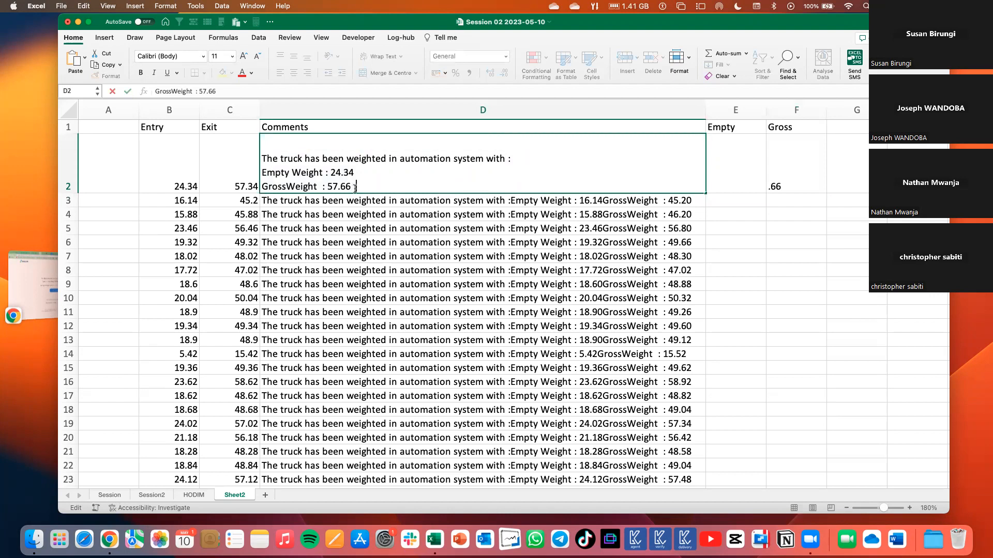
{"action": "left_click_drag", "start_coordinate": [355, 187], "coordinate": [350, 186]}
{"action": "left_click", "coordinate": [356, 185]}
{"action": "left_click_drag", "start_coordinate": [357, 185], "coordinate": [351, 184]}
{"action": "left_click", "coordinate": [776, 187]}
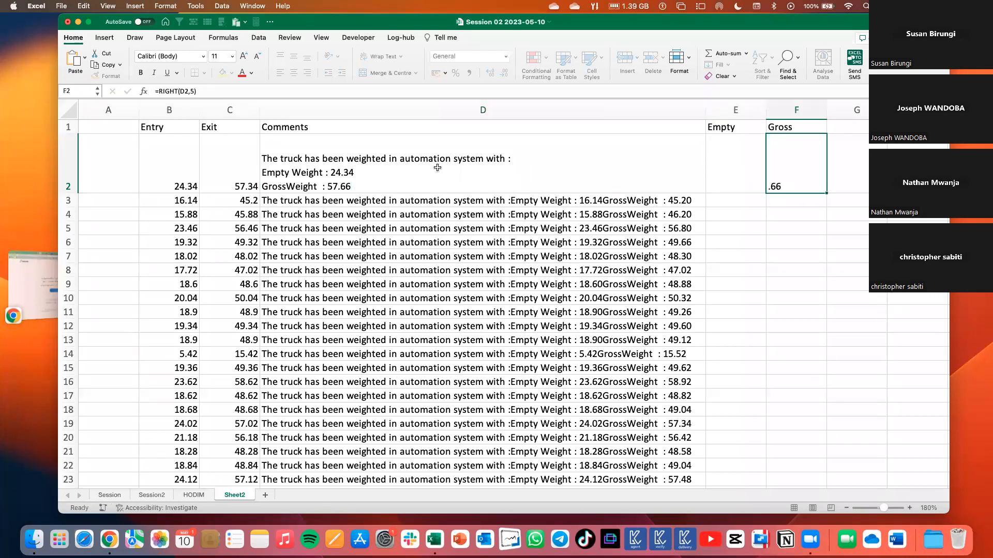
{"action": "double_click", "coordinate": [350, 187]}
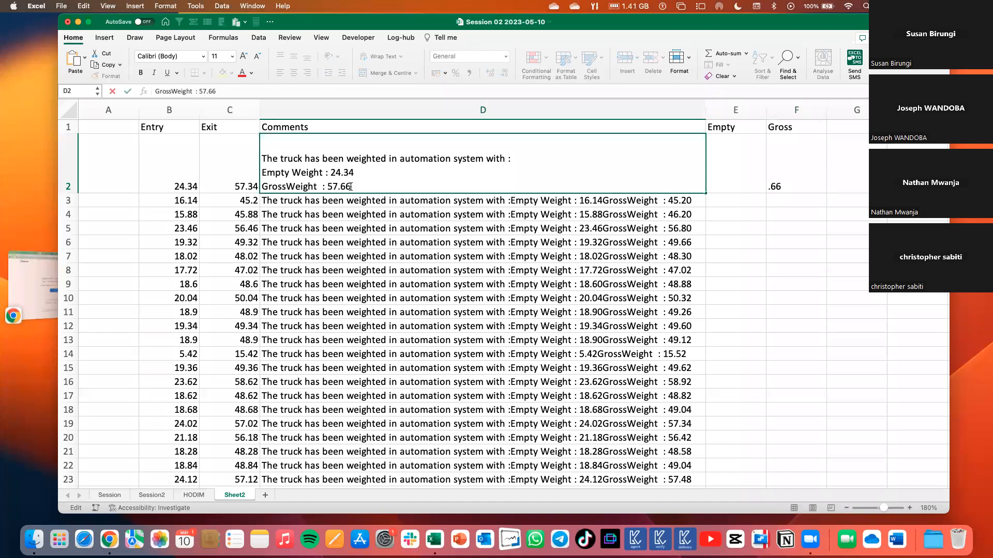
{"action": "left_click", "coordinate": [780, 169]}
{"action": "key", "text": "Escape"}
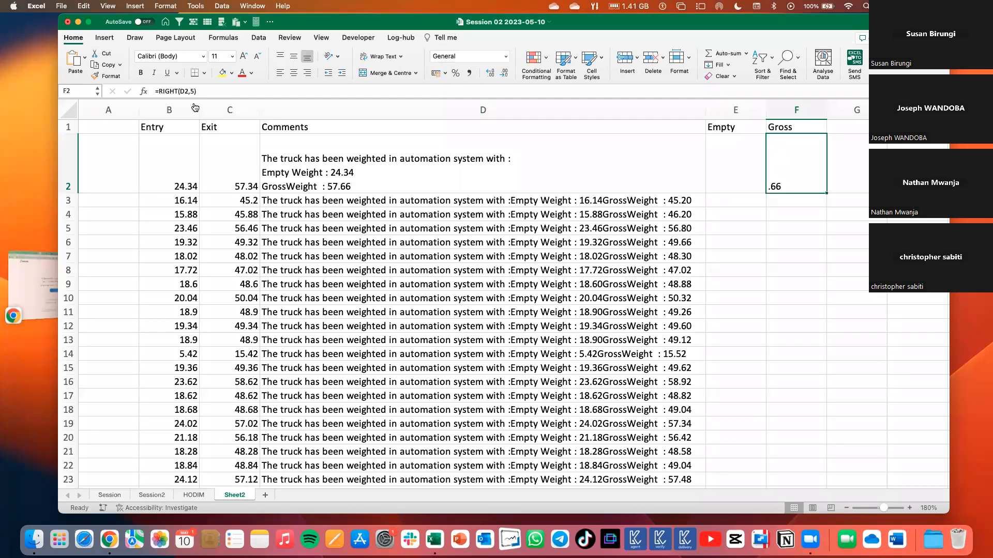
Change the F2 formula to =RIGHT(D2,7) and fill it down the Gross column for all comments.
{"action": "left_click", "coordinate": [195, 92]}
{"action": "key", "text": "Return"}
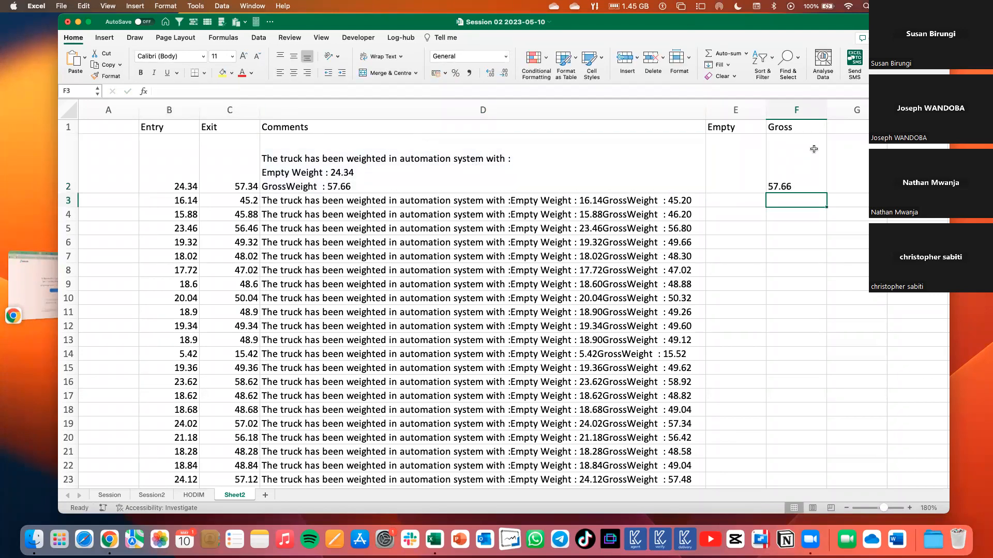
{"action": "left_click", "coordinate": [774, 188]}
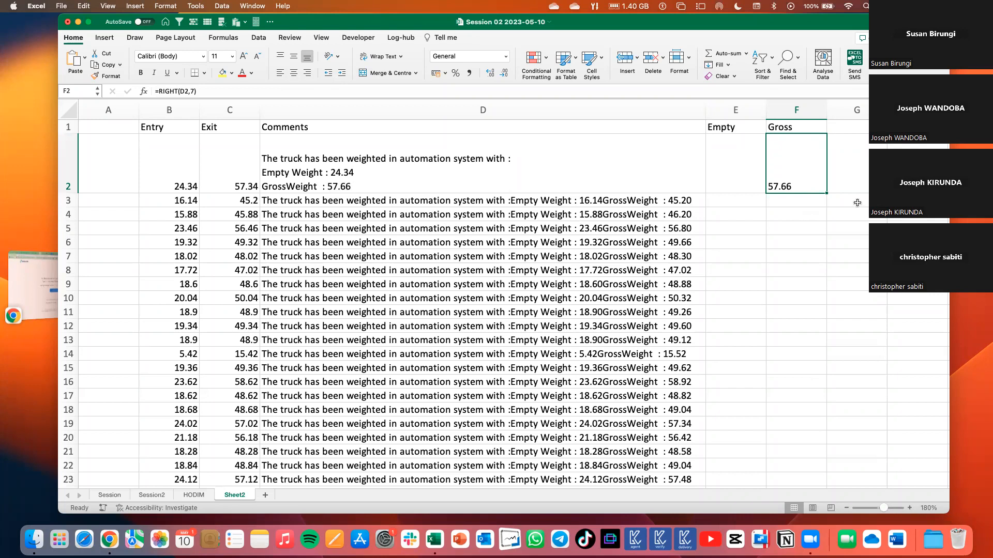
{"action": "double_click", "coordinate": [825, 191]}
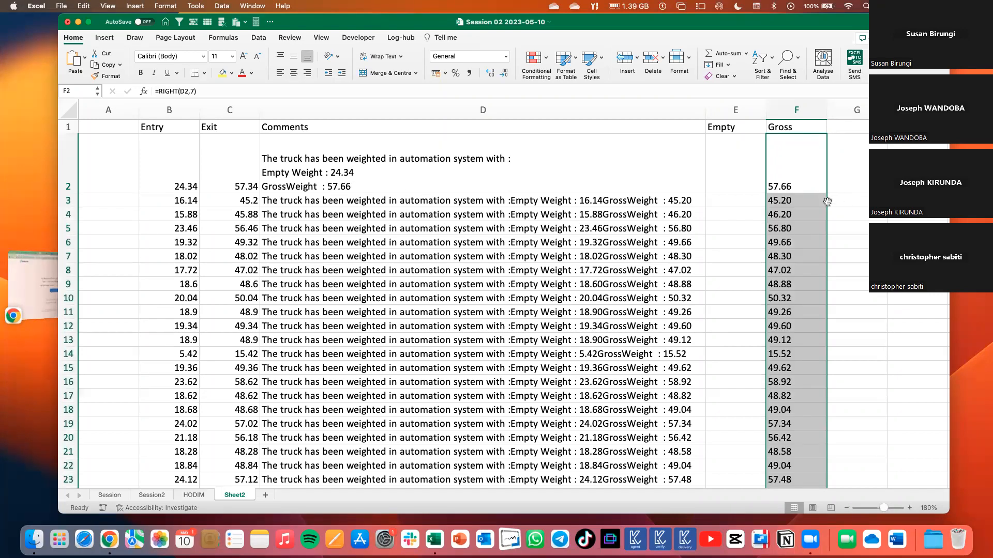
Review the extracted Gross values down the column against their comments, and check the formula in F2.
{"action": "scroll", "coordinate": [813, 248], "scroll_direction": "down", "scroll_amount": 1}
{"action": "scroll", "coordinate": [813, 248], "scroll_direction": "down", "scroll_amount": 2}
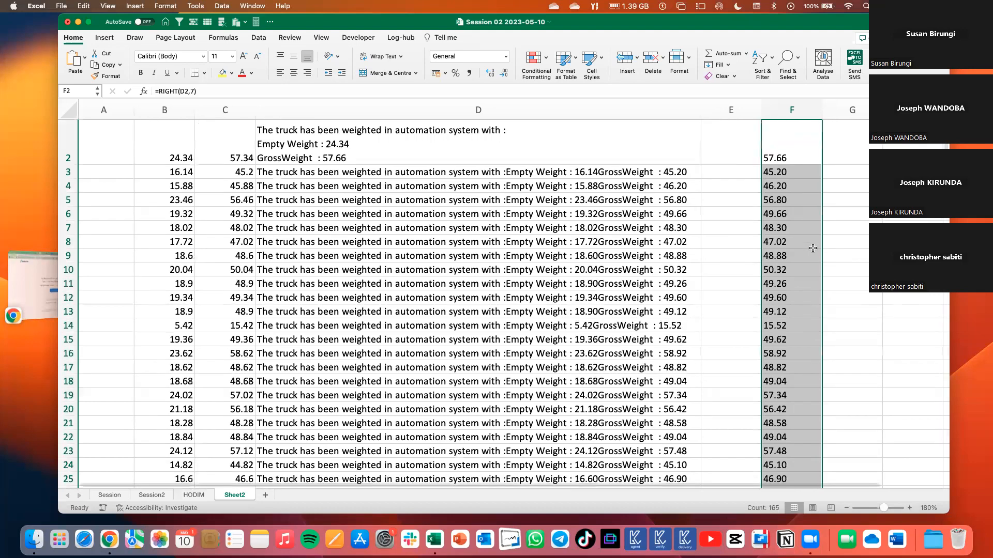
{"action": "scroll", "coordinate": [813, 248], "scroll_direction": "down", "scroll_amount": 6}
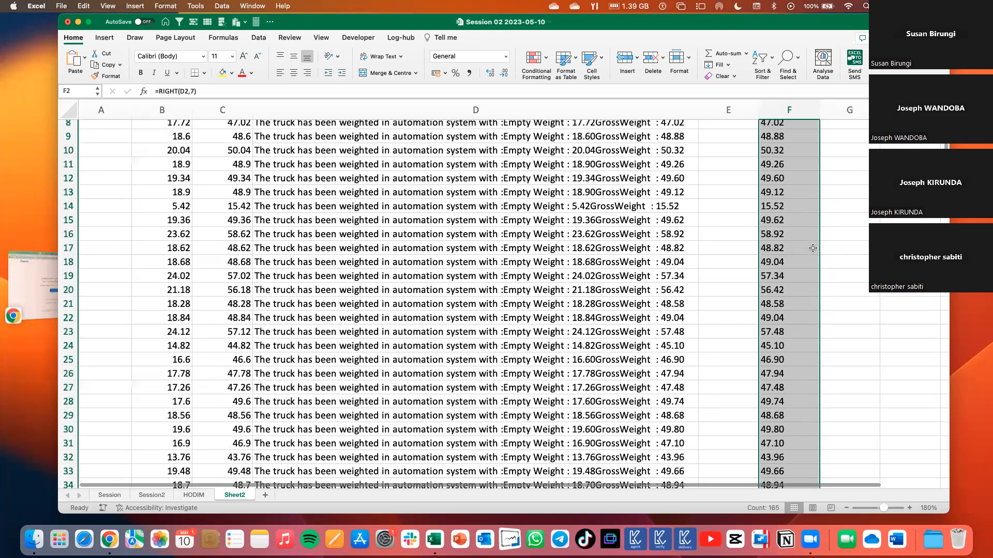
{"action": "scroll", "coordinate": [776, 193], "scroll_direction": "down", "scroll_amount": 1}
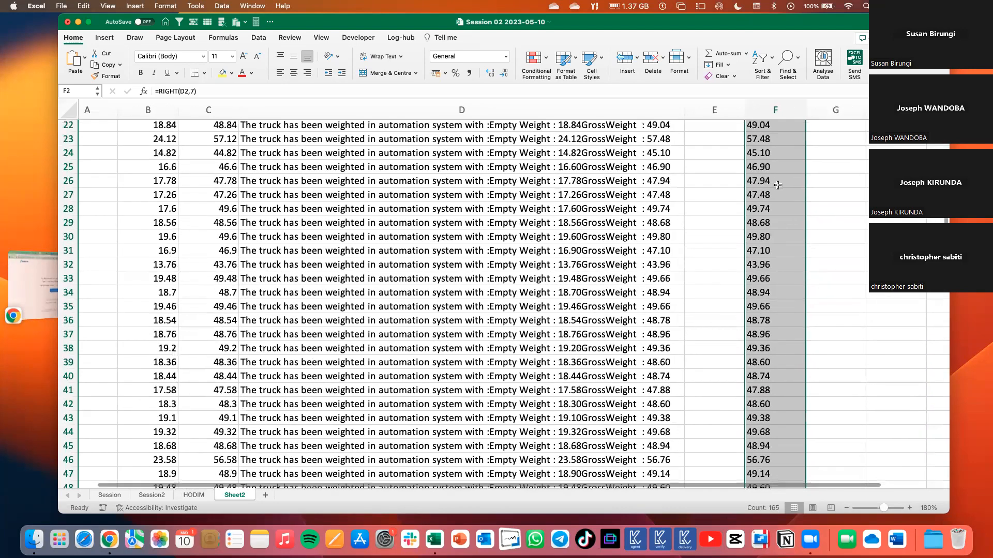
{"action": "scroll", "coordinate": [788, 254], "scroll_direction": "down", "scroll_amount": 3}
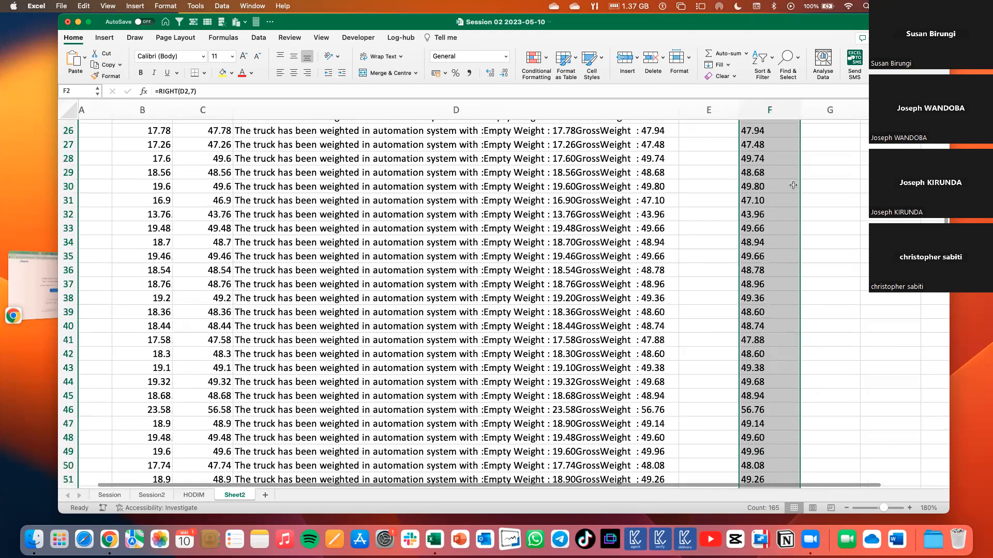
{"action": "scroll", "coordinate": [779, 324], "scroll_direction": "down", "scroll_amount": 5}
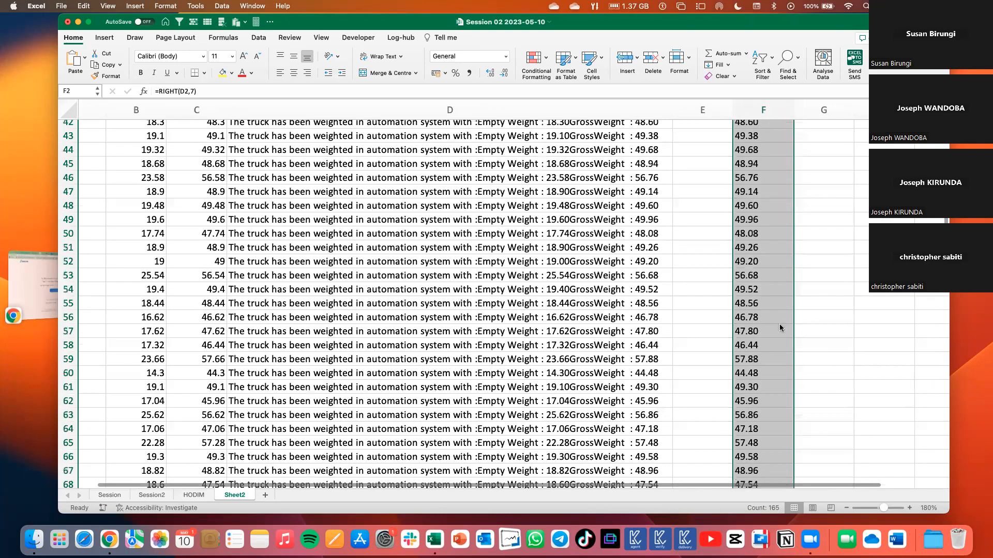
{"action": "scroll", "coordinate": [780, 323], "scroll_direction": "up", "scroll_amount": 15}
{"action": "left_click", "coordinate": [787, 166]}
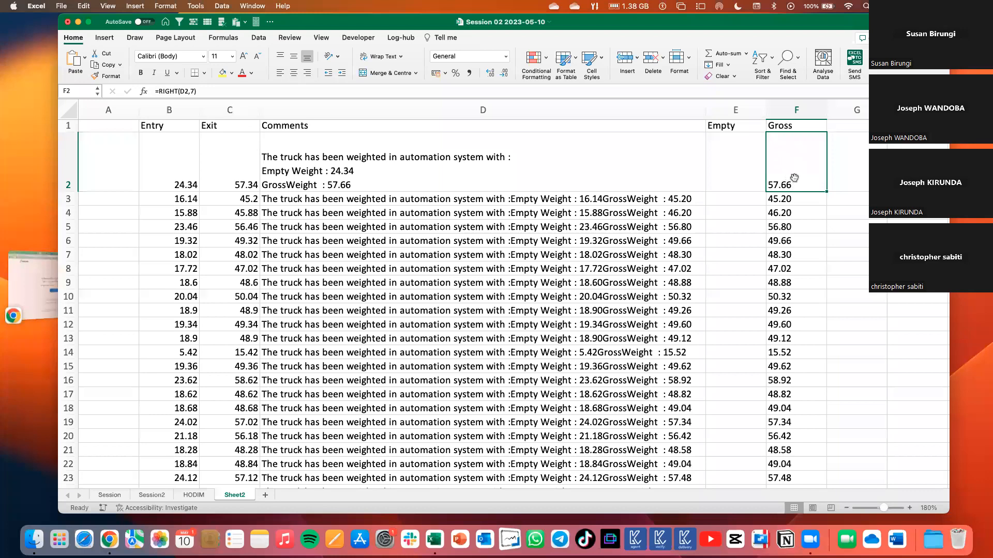
{"action": "double_click", "coordinate": [793, 178]}
{"action": "key", "text": "Return"}
{"action": "left_click", "coordinate": [780, 112]}
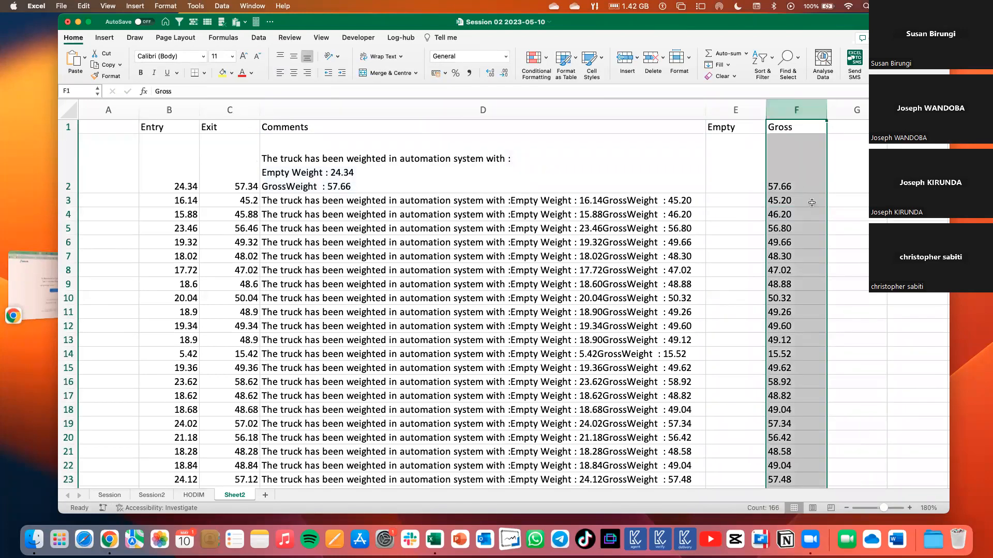
Enter the number 57.66 in G2 to compare its alignment with the extracted Gross values, and clear the cell again.
{"action": "left_click", "coordinate": [859, 174]}
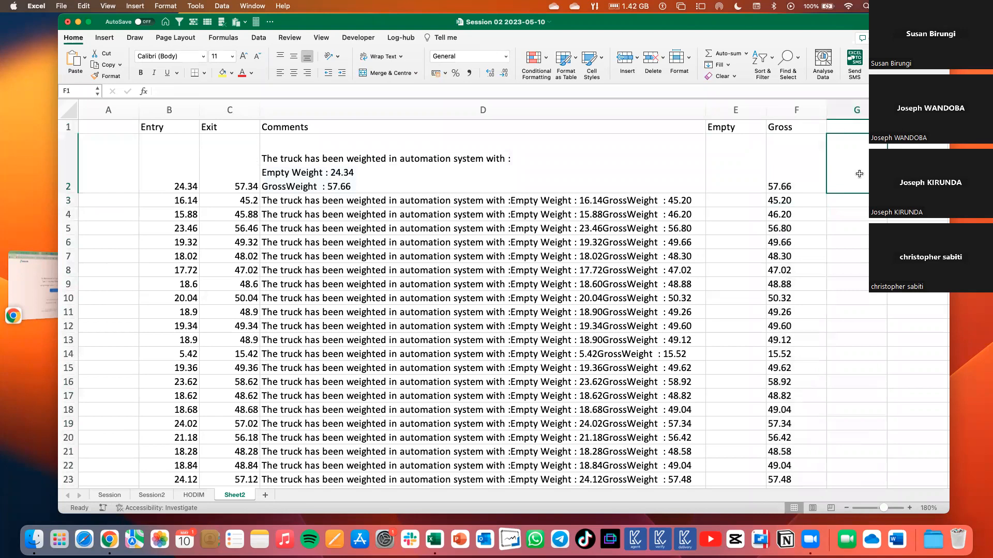
{"action": "type", "text": "57."}
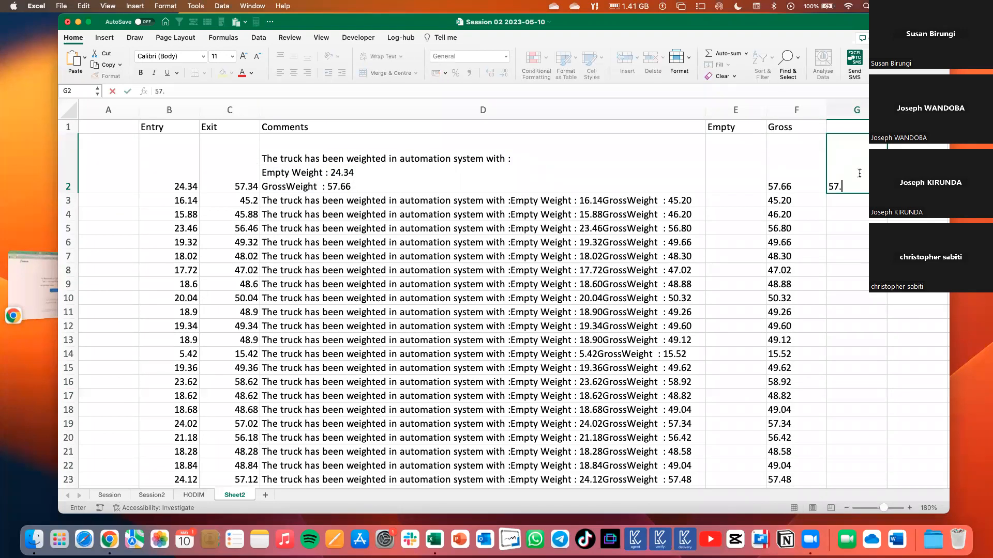
{"action": "type", "text": "66"}
{"action": "key", "text": "ctrl+Return"}
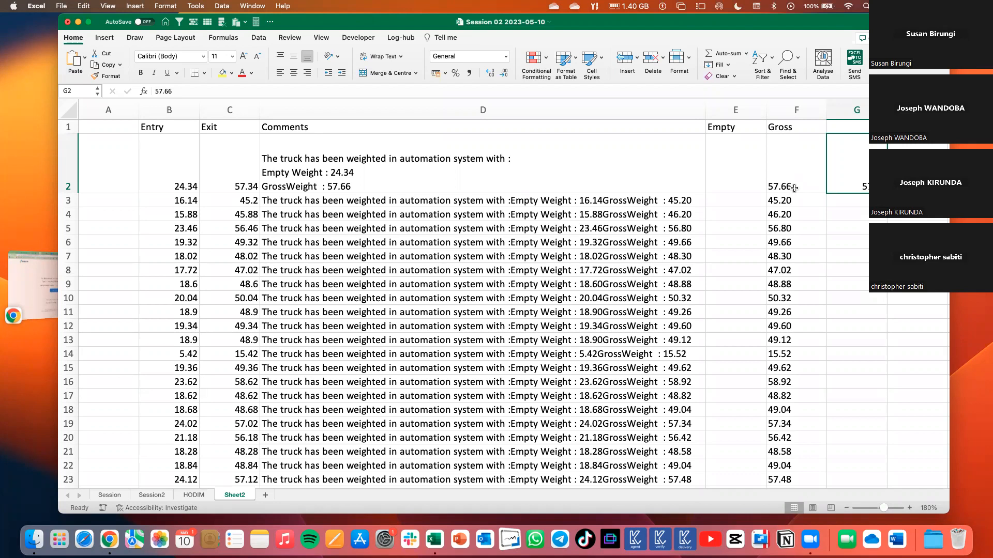
{"action": "left_click_drag", "start_coordinate": [783, 178], "coordinate": [783, 337]}
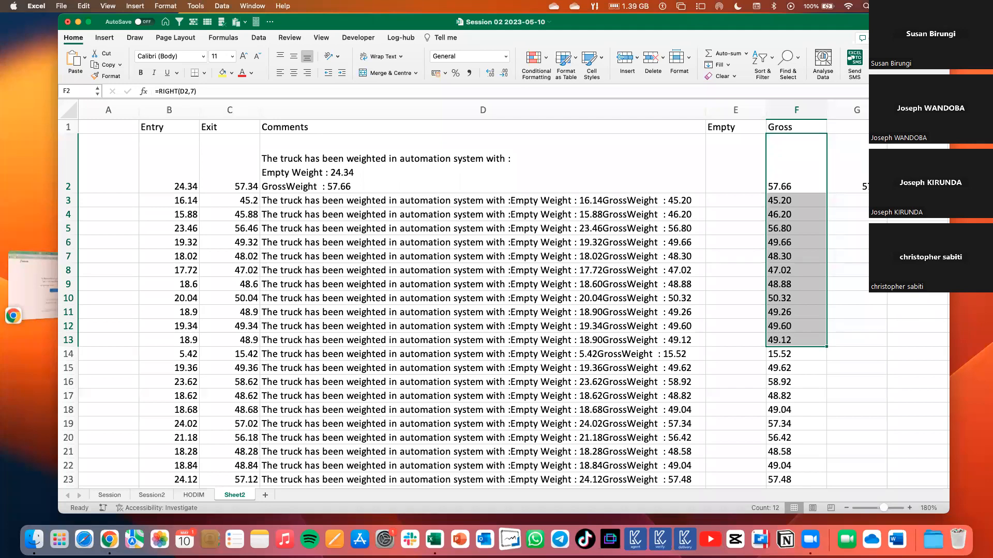
{"action": "left_click", "coordinate": [849, 186]}
{"action": "key", "text": "Delete"}
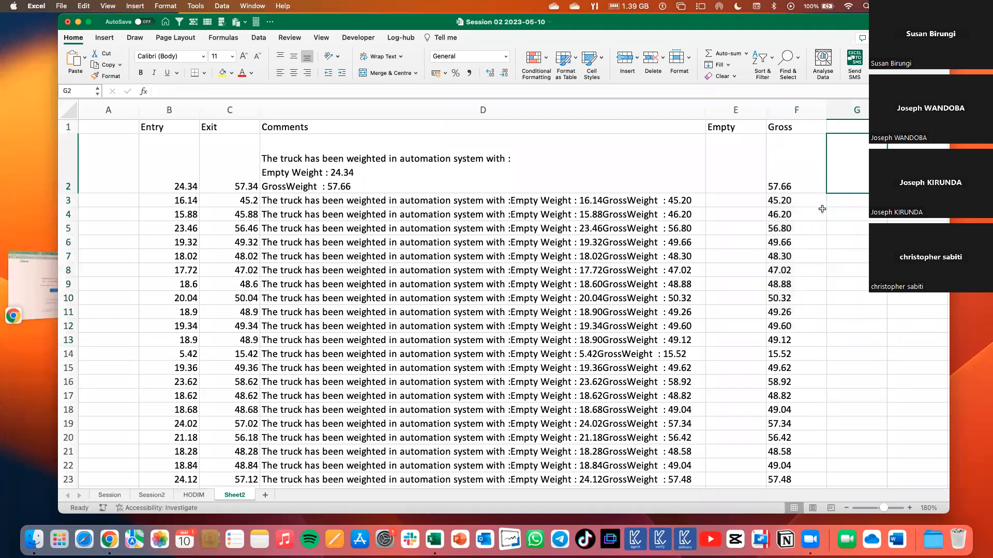
Inspect the RIGHT formula in F2 and the extracted values in the upper rows of the Gross column.
{"action": "double_click", "coordinate": [802, 186]}
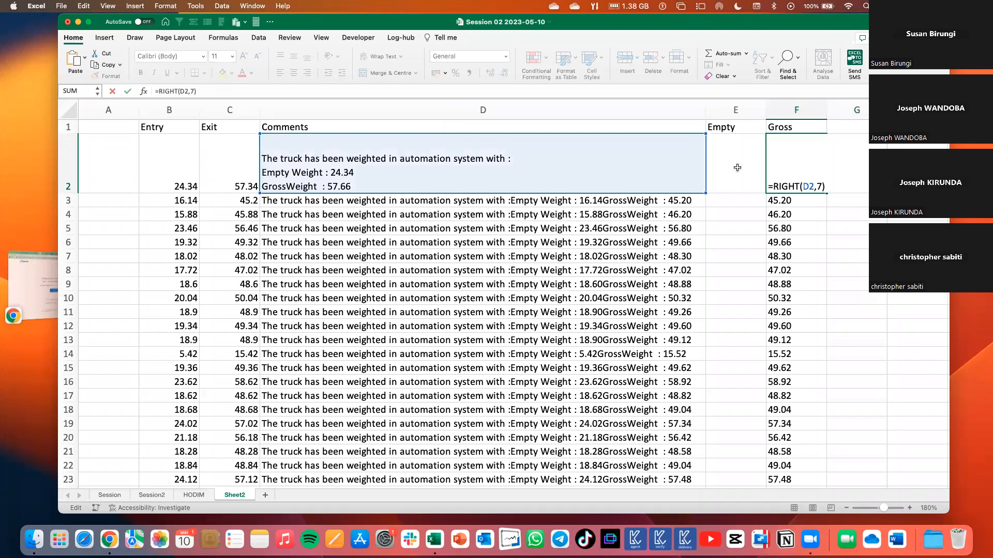
{"action": "key", "text": "Return"}
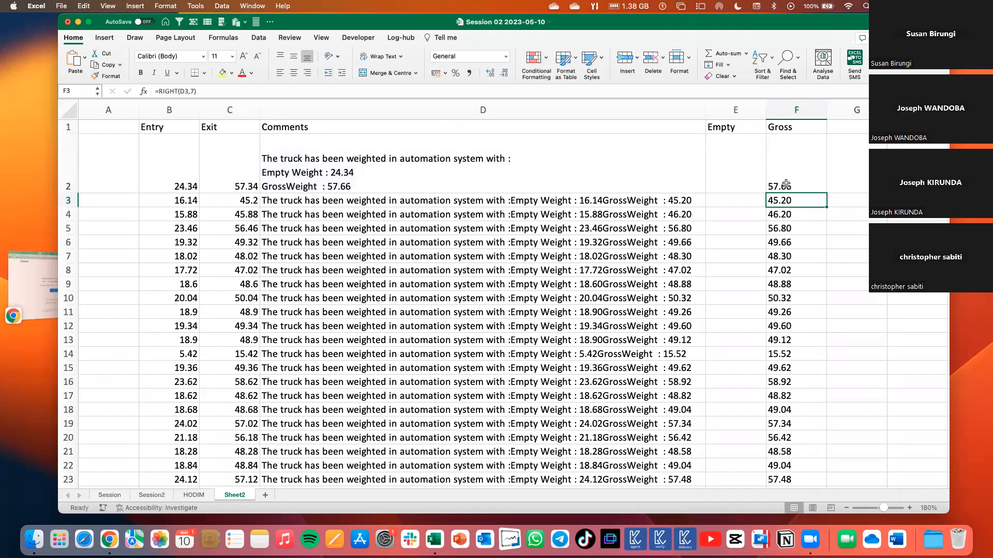
{"action": "left_click_drag", "start_coordinate": [796, 179], "coordinate": [794, 284]}
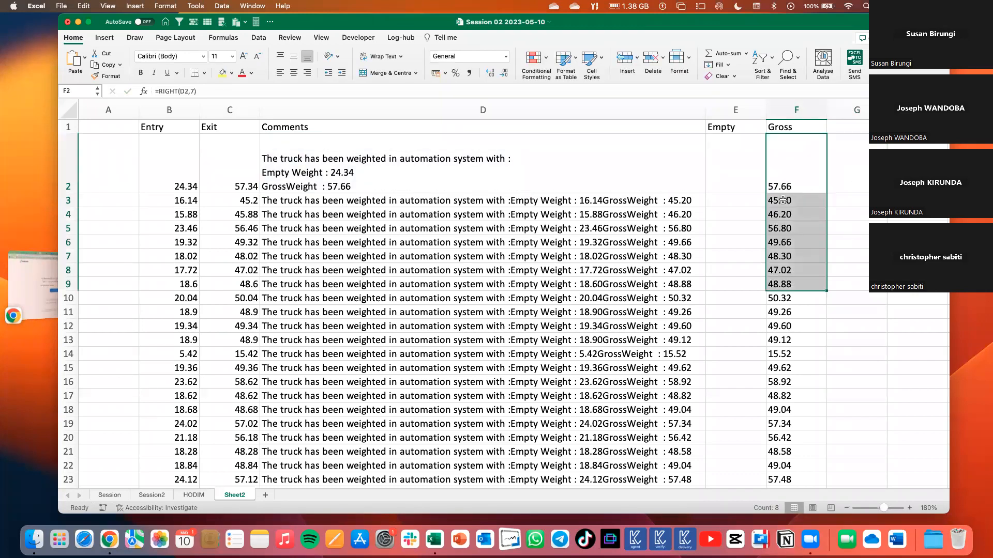
{"action": "key", "text": "Right"}
{"action": "left_click_drag", "start_coordinate": [776, 167], "coordinate": [777, 255]}
Enter the formula =LEFT(F2,5) in G2 to keep only the first five characters of the extracted gross weight.
{"action": "left_click_drag", "start_coordinate": [855, 182], "coordinate": [853, 180]}
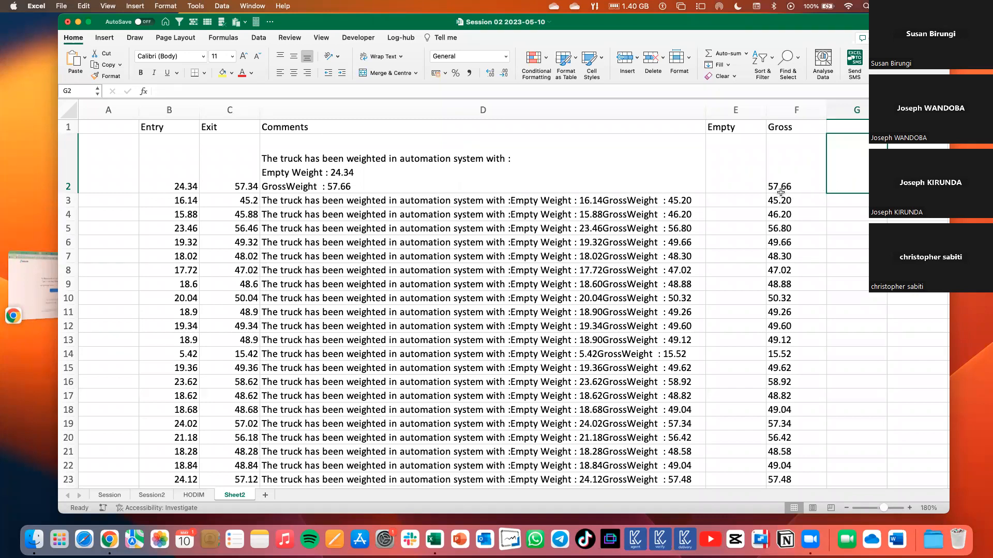
{"action": "type", "text": "=le"}
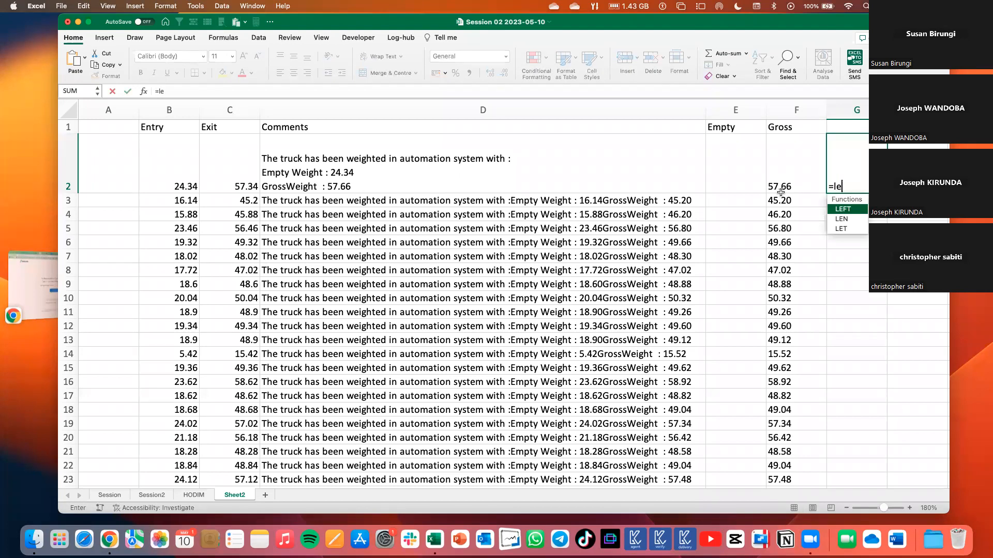
{"action": "type", "text": "ft"}
{"action": "key", "text": "Tab"}
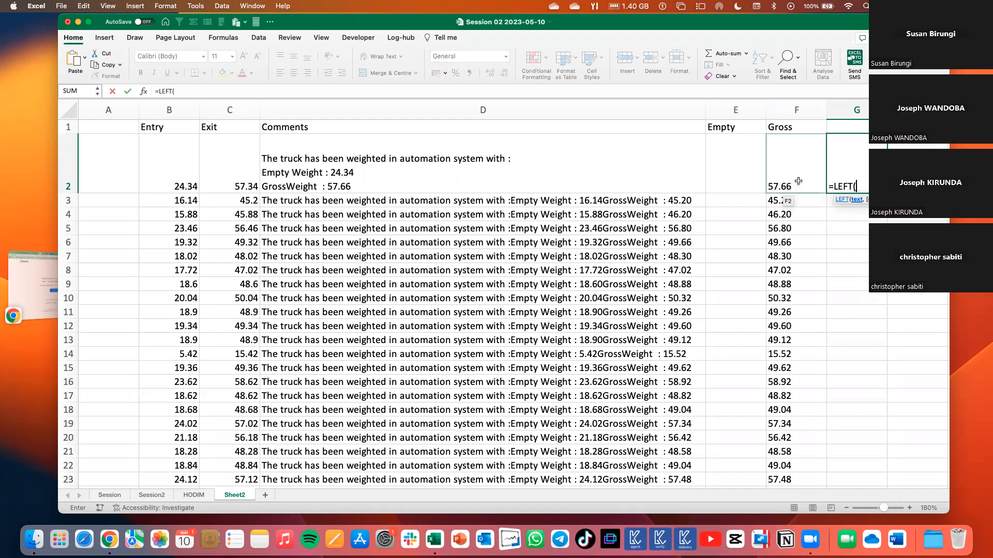
{"action": "left_click", "coordinate": [798, 181]}
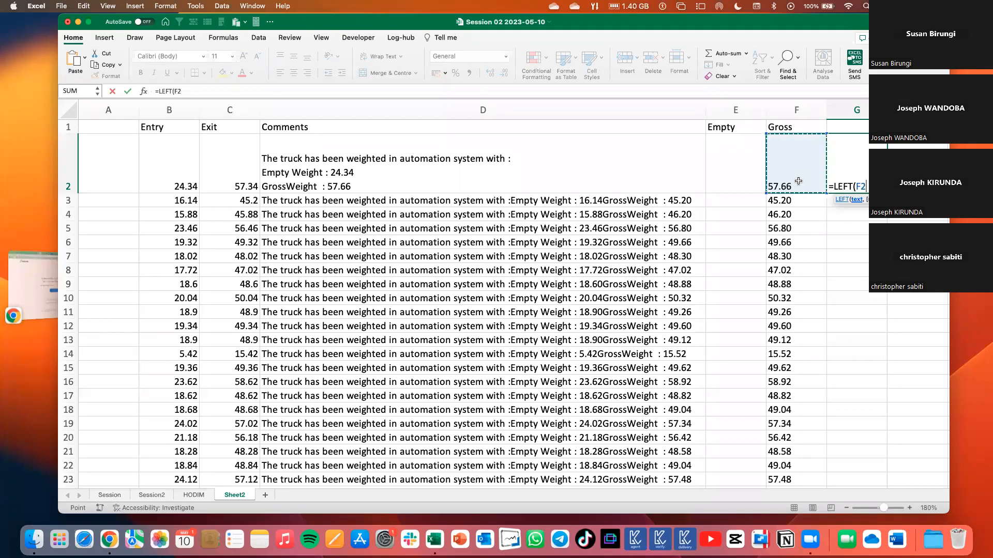
{"action": "type", "text": ",5)"}
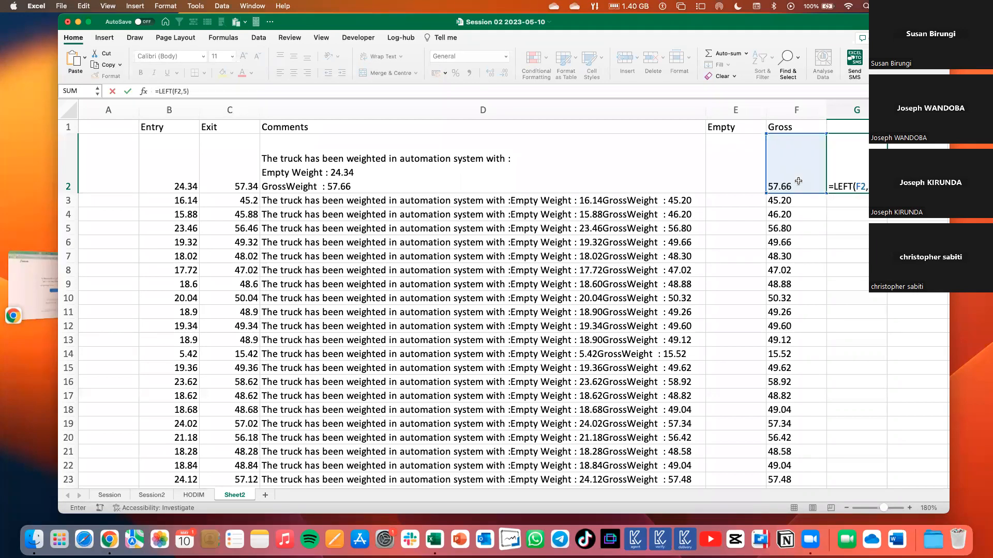
{"action": "key", "text": "ctrl+Return"}
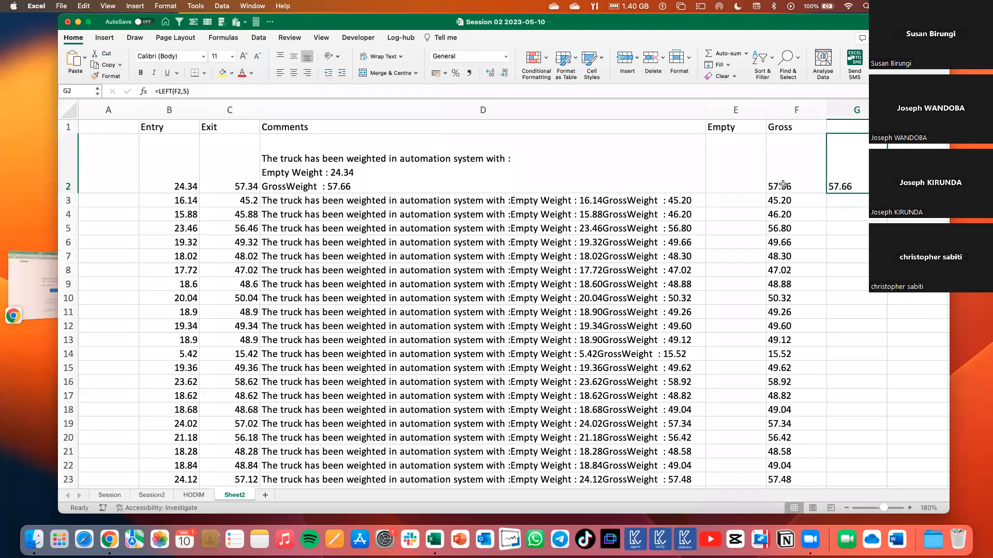
{"action": "key", "text": "Left"}
{"action": "key", "text": "Right"}
{"action": "left_click", "coordinate": [730, 164]}
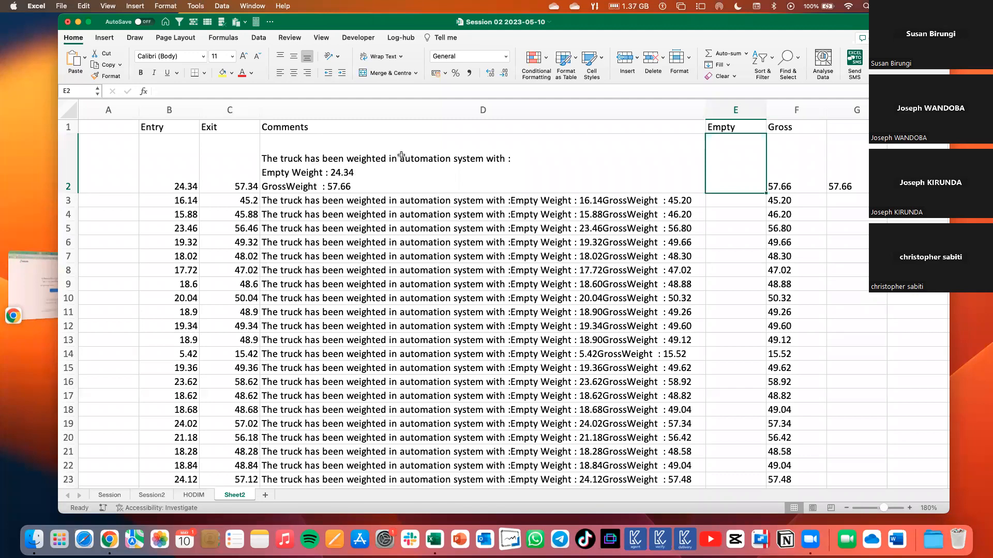
{"action": "double_click", "coordinate": [738, 167]}
{"action": "type", "text": "=mid"}
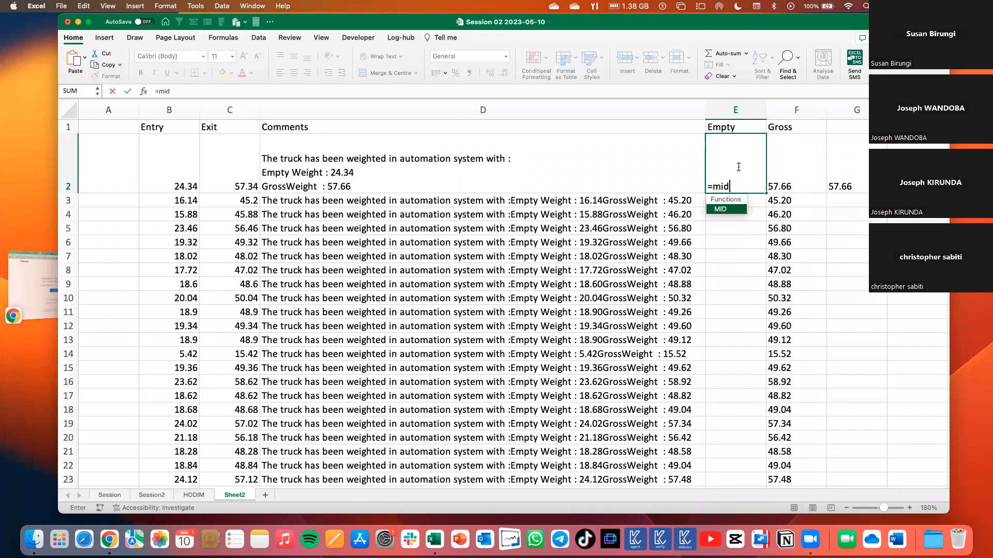
{"action": "key", "text": "Tab"}
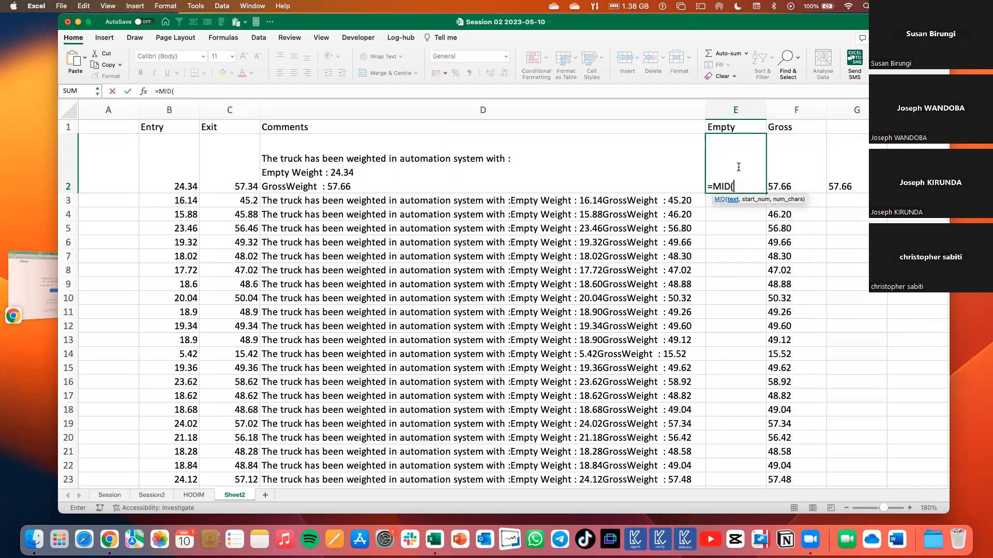
{"action": "left_click", "coordinate": [526, 187]}
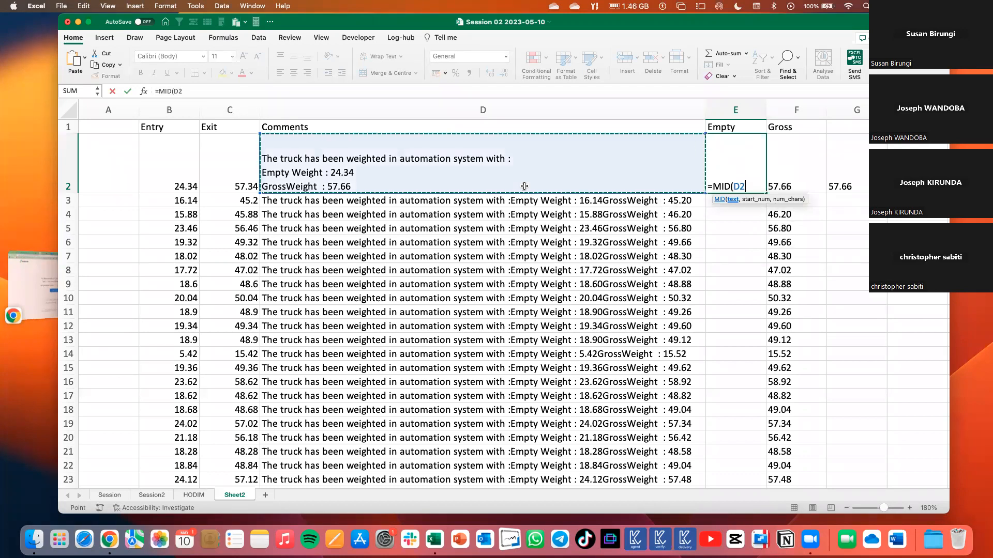
{"action": "type", "text": ","}
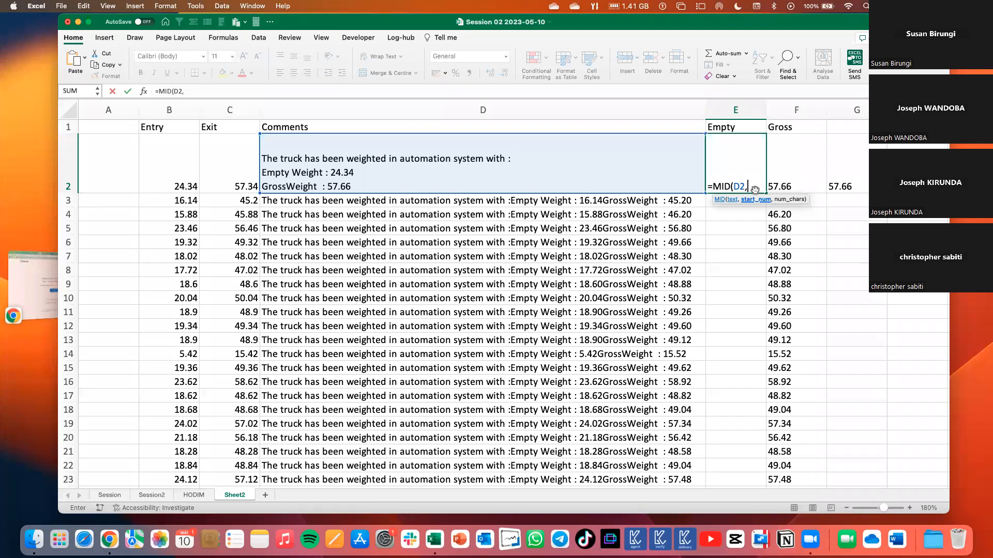
{"action": "key", "text": "Escape"}
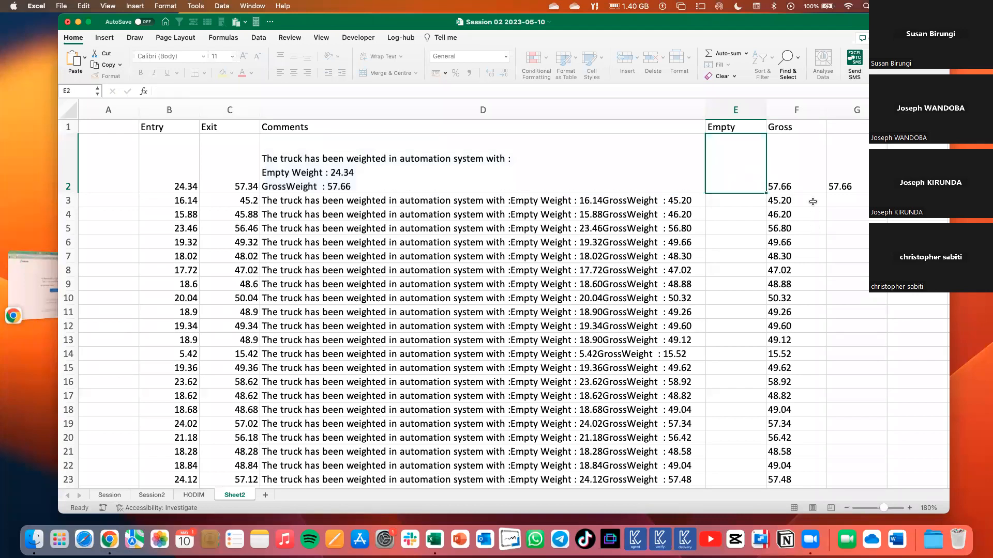
Copy the text "Empty Weight : " from the comment in D2 and paste it into B40 on the Session2 sheet.
{"action": "scroll", "coordinate": [821, 225], "scroll_direction": "right", "scroll_amount": 3}
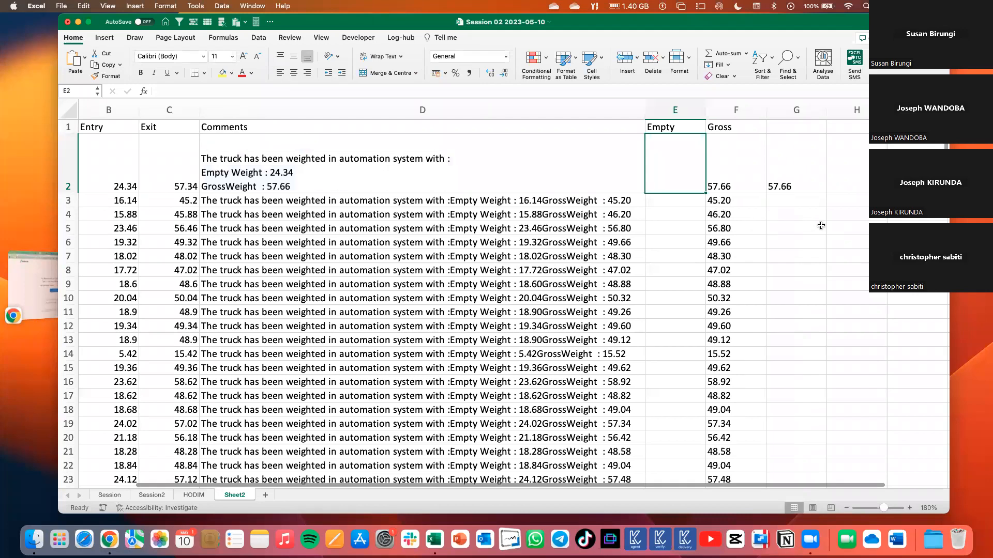
{"action": "double_click", "coordinate": [252, 172]}
{"action": "left_click_drag", "start_coordinate": [252, 172], "coordinate": [184, 172]}
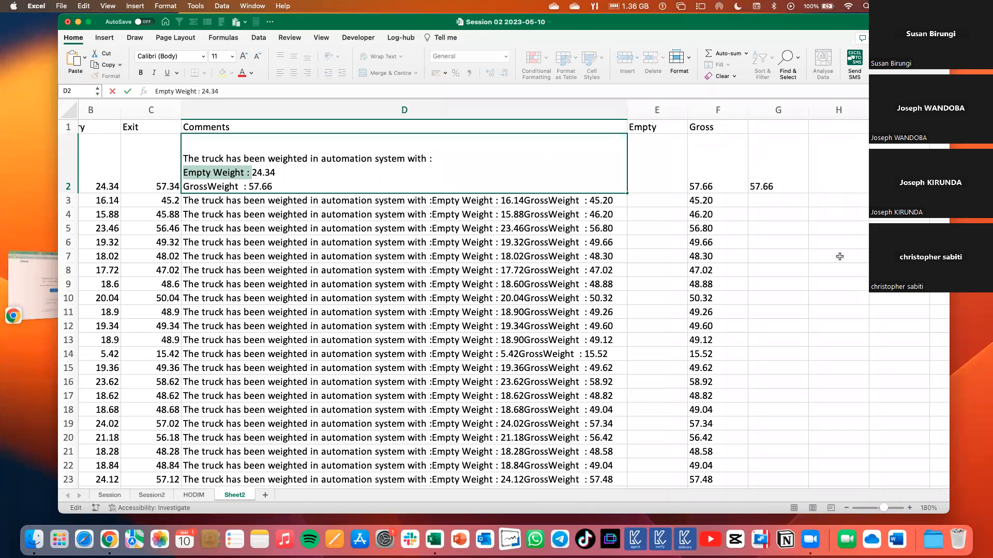
{"action": "key", "text": "super+c"}
{"action": "scroll", "coordinate": [648, 367], "scroll_direction": "down", "scroll_amount": 3}
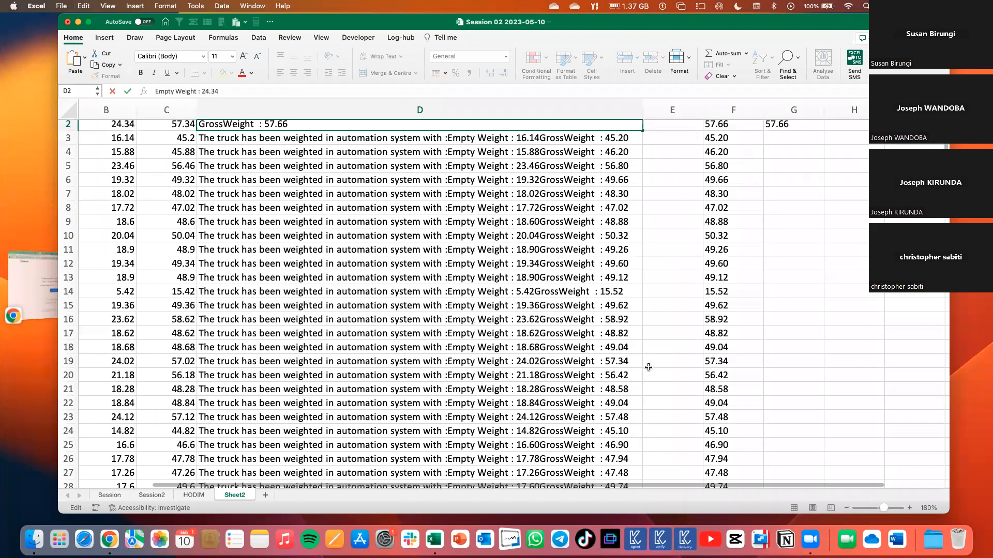
{"action": "scroll", "coordinate": [649, 367], "scroll_direction": "down", "scroll_amount": 15}
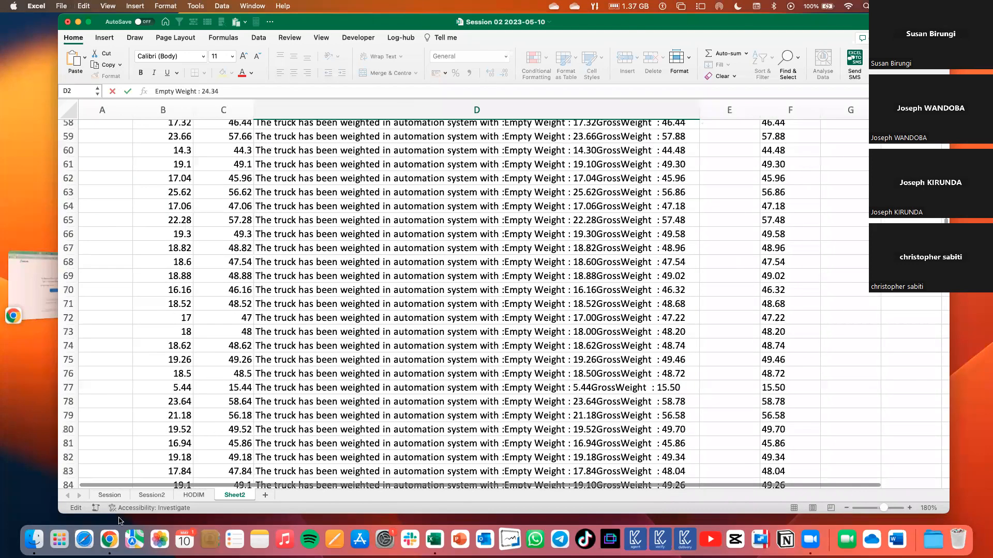
{"action": "scroll", "coordinate": [155, 489], "scroll_direction": "down", "scroll_amount": 20}
{"action": "scroll", "coordinate": [301, 396], "scroll_direction": "up", "scroll_amount": 5}
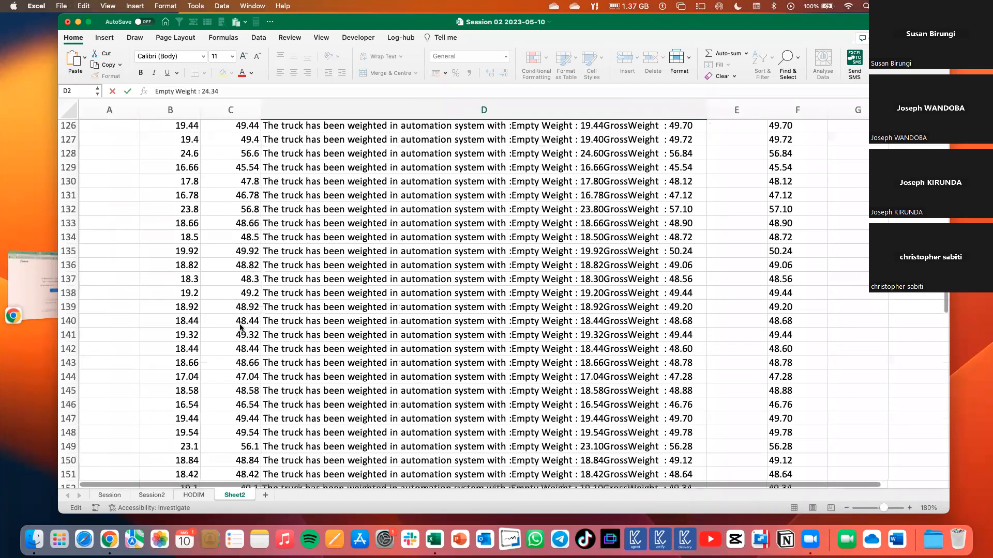
{"action": "scroll", "coordinate": [326, 323], "scroll_direction": "right", "scroll_amount": 2}
{"action": "key", "text": "super+v"}
Enter =LEN(B40) in C40 to count the characters of the pasted label.
{"action": "left_click", "coordinate": [344, 321]}
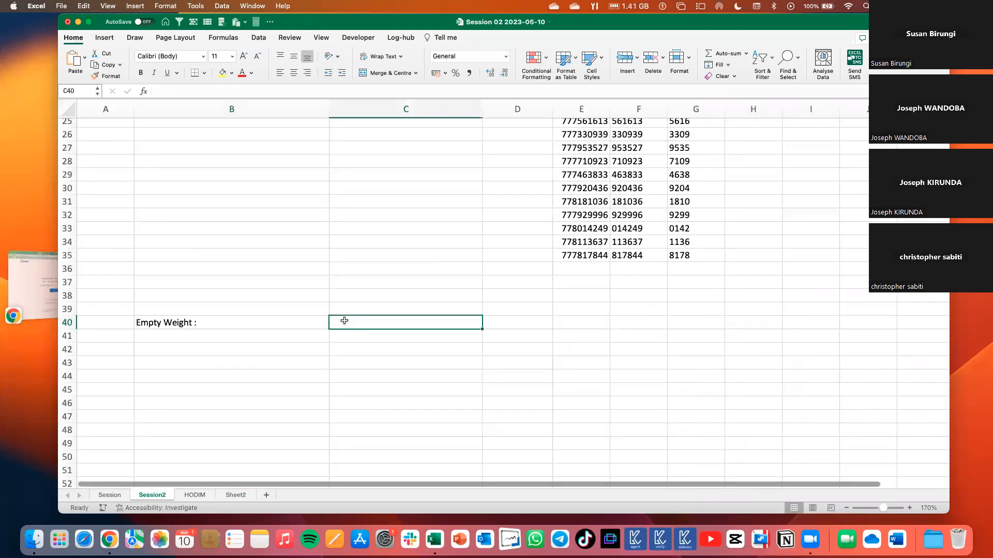
{"action": "type", "text": "=l"}
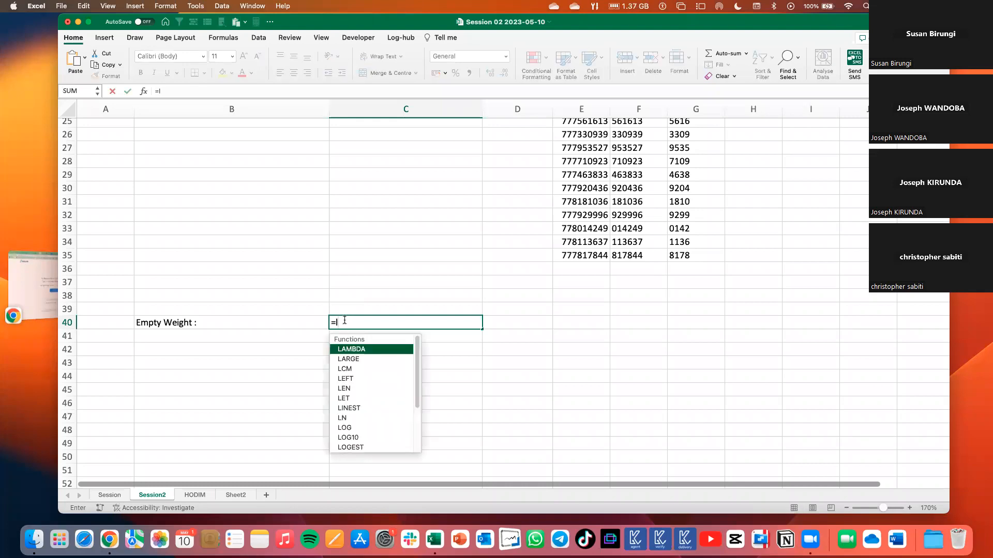
{"action": "type", "text": "en"}
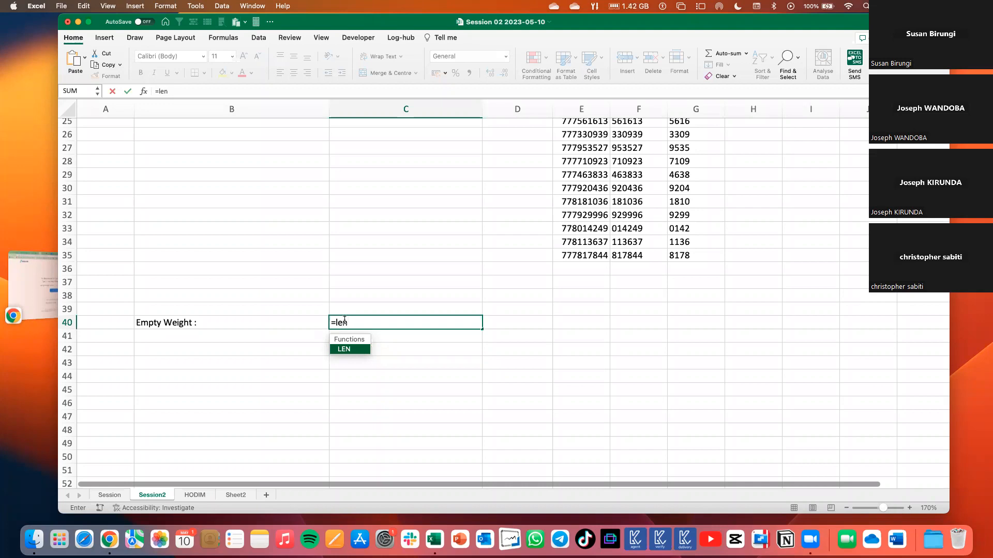
{"action": "key", "text": "Tab"}
{"action": "left_click", "coordinate": [225, 324]}
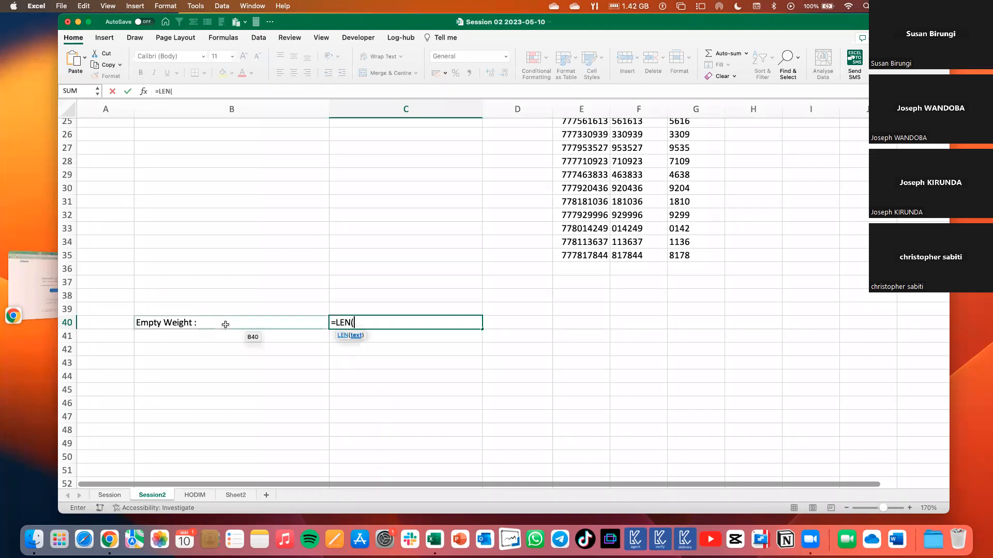
{"action": "left_click", "coordinate": [225, 325]}
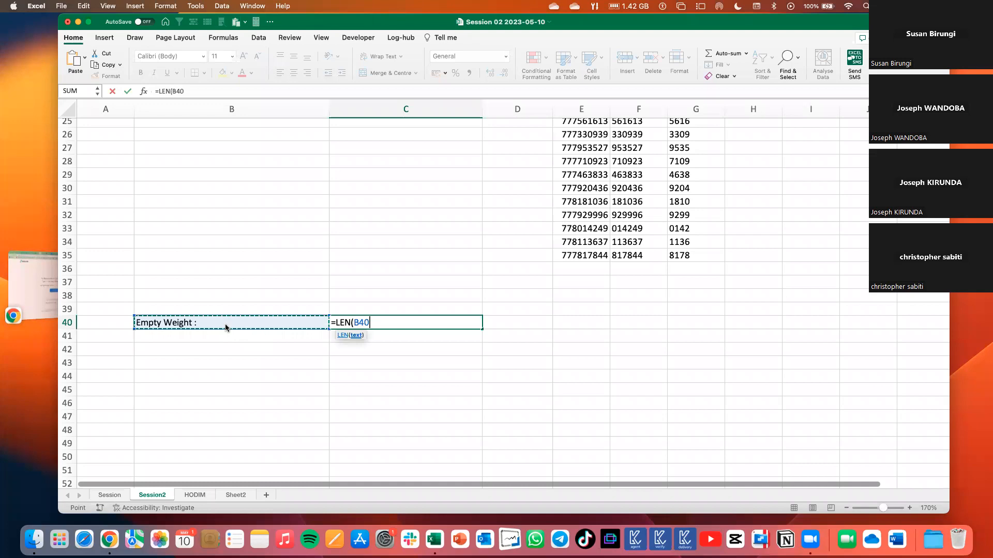
{"action": "key", "text": "Return"}
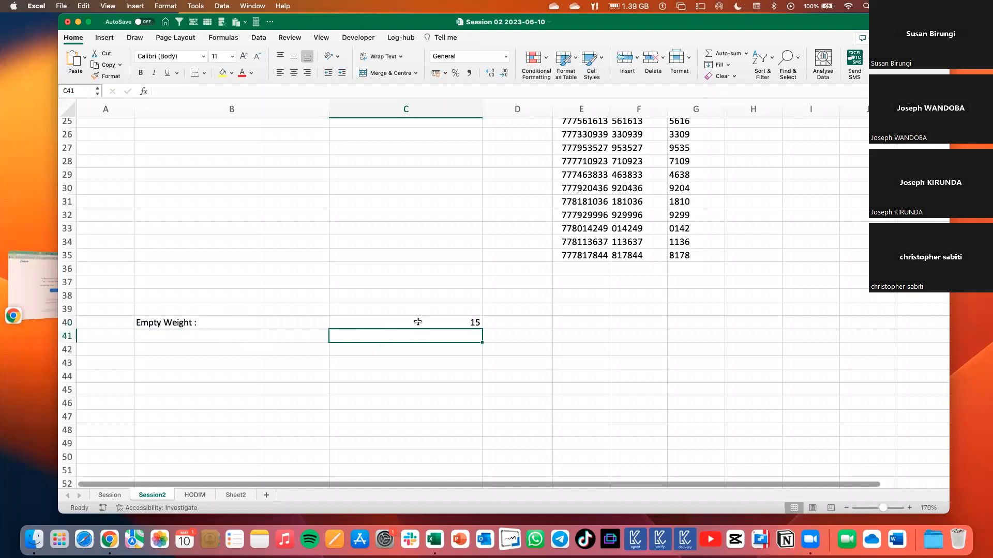
{"action": "key", "text": "Up"}
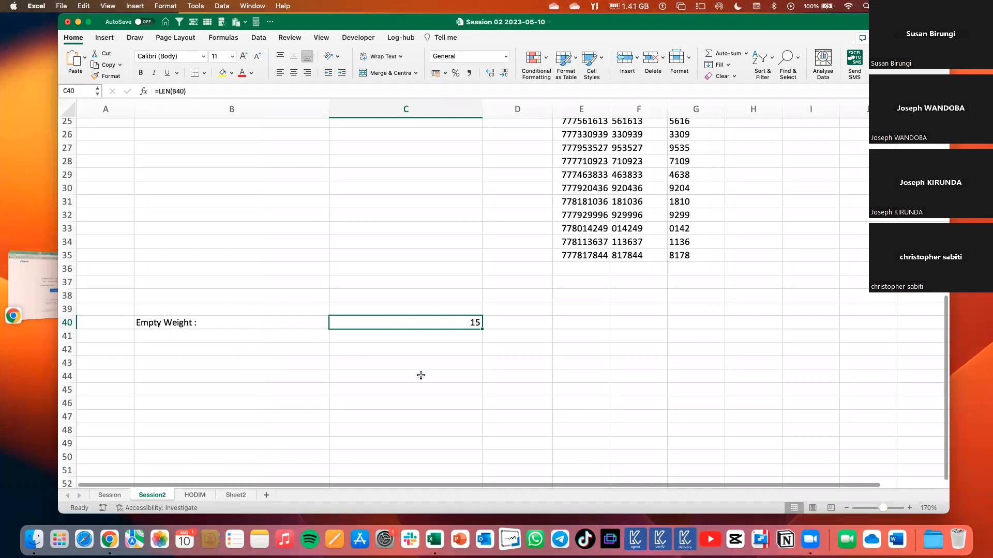
Return to Sheet2 and start a MID formula in E2 with D2 as its text argument.
{"action": "key", "text": "ctrl+Page_Down"}
{"action": "key", "text": "ctrl+Page_Down"}
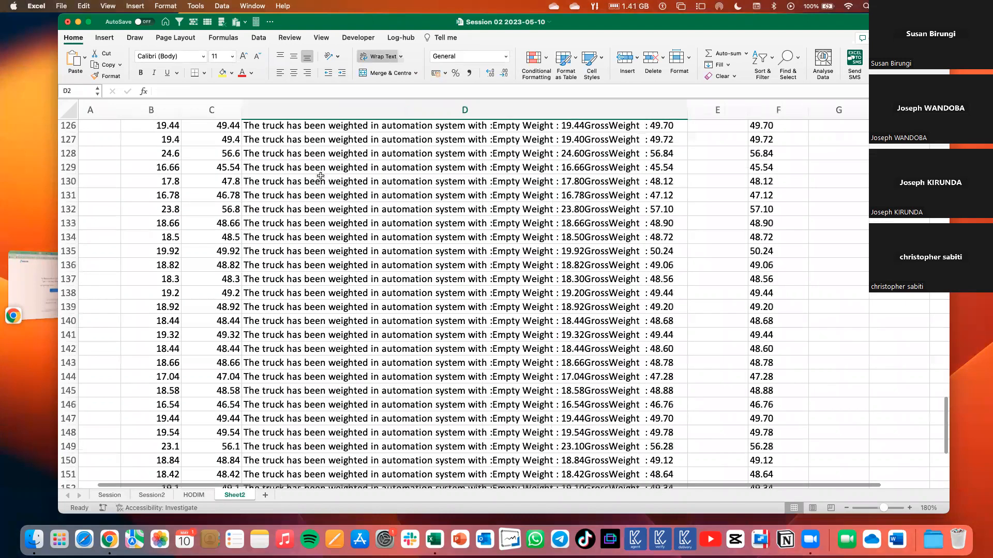
{"action": "scroll", "coordinate": [331, 177], "scroll_direction": "up", "scroll_amount": 10}
{"action": "scroll", "coordinate": [355, 174], "scroll_direction": "up", "scroll_amount": 20}
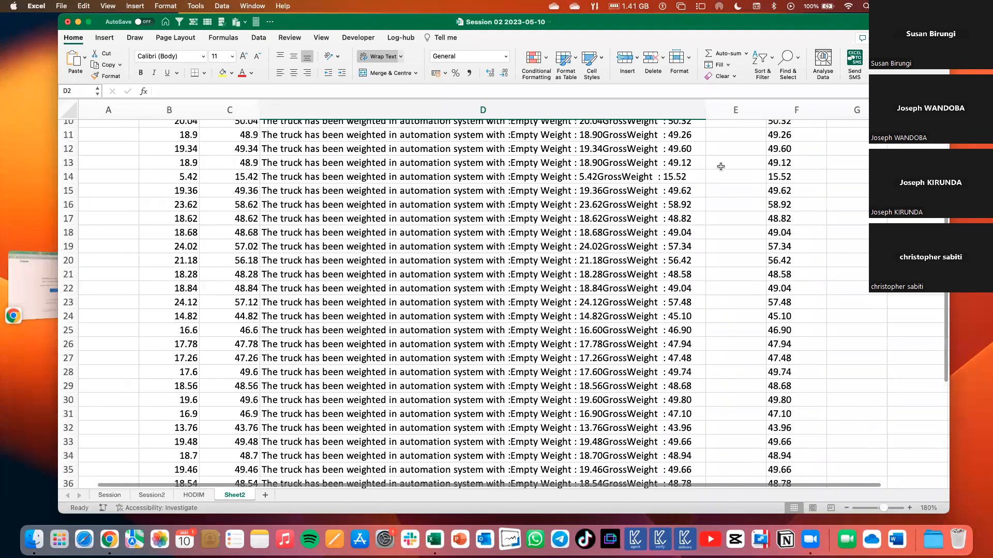
{"action": "scroll", "coordinate": [403, 177], "scroll_direction": "up", "scroll_amount": 3}
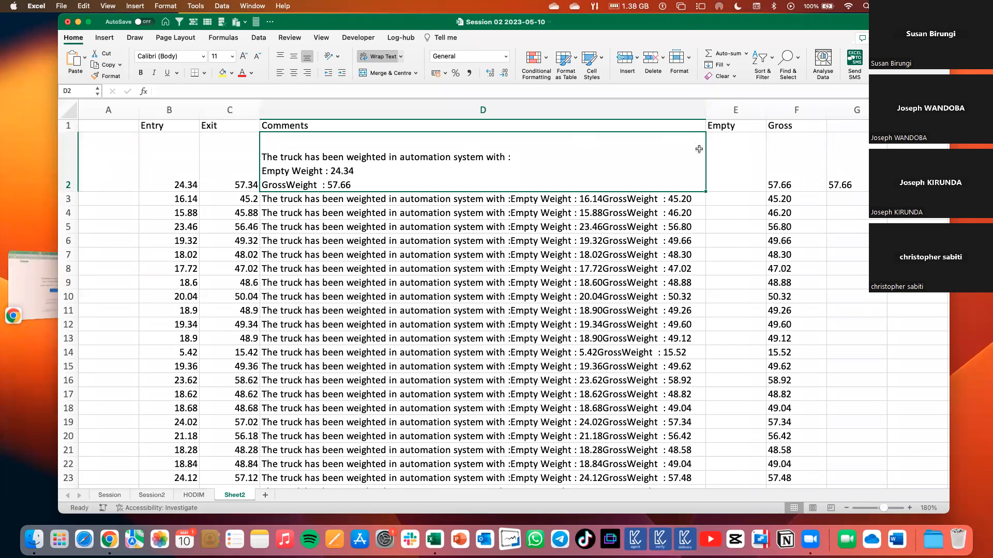
{"action": "left_click", "coordinate": [737, 166]}
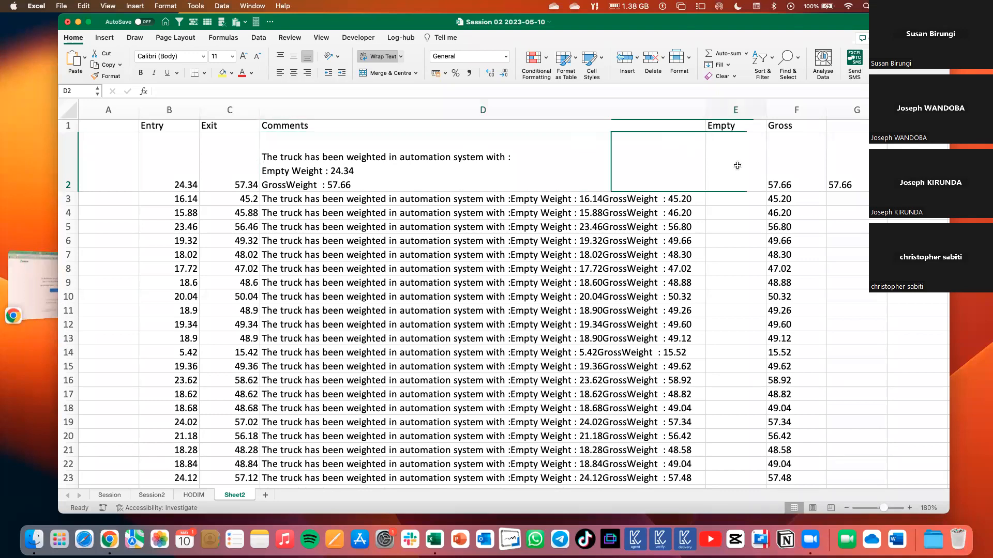
{"action": "type", "text": "="}
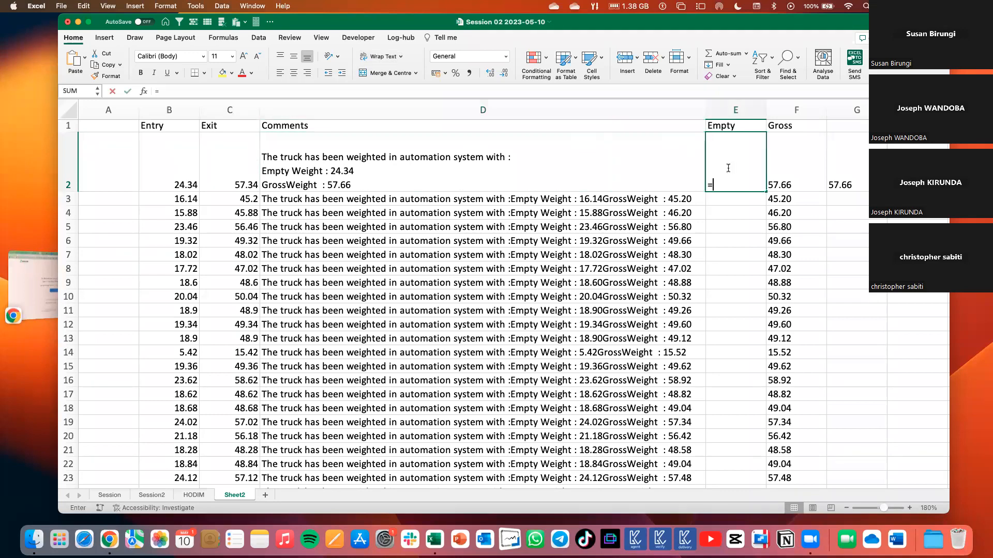
{"action": "type", "text": "mid"}
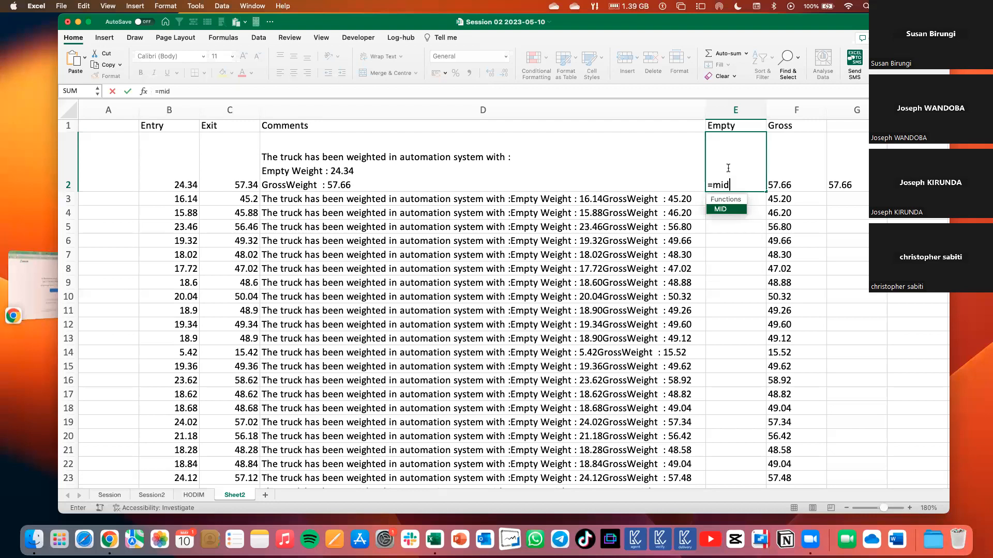
{"action": "key", "text": "Tab"}
{"action": "left_click", "coordinate": [582, 164]}
{"action": "type", "text": ","}
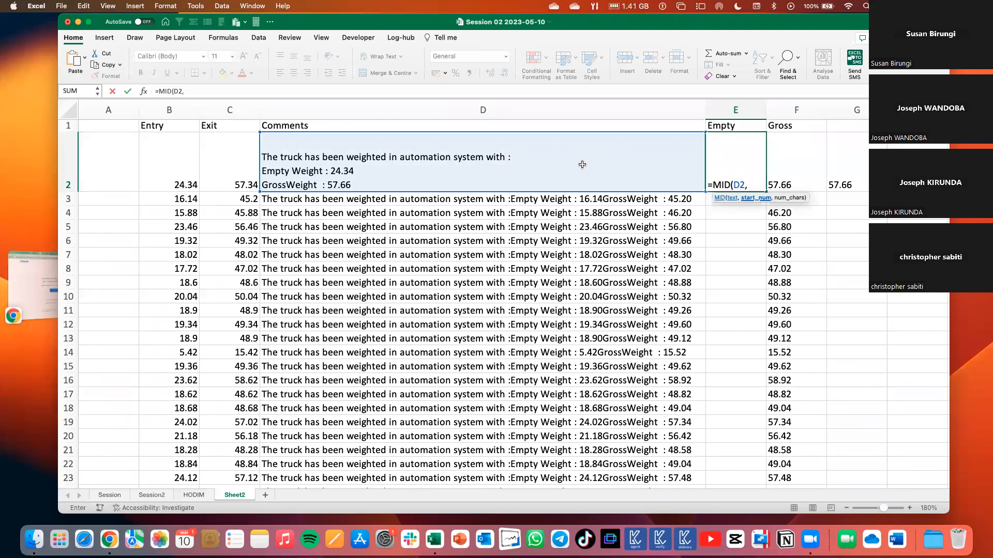
{"action": "type", "text": "searc"}
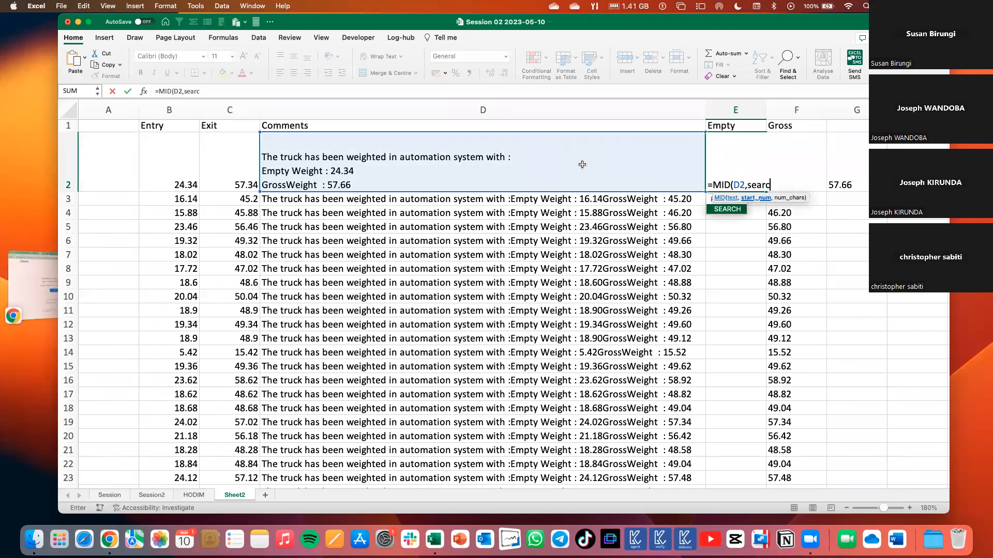
{"action": "type", "text": "h("}
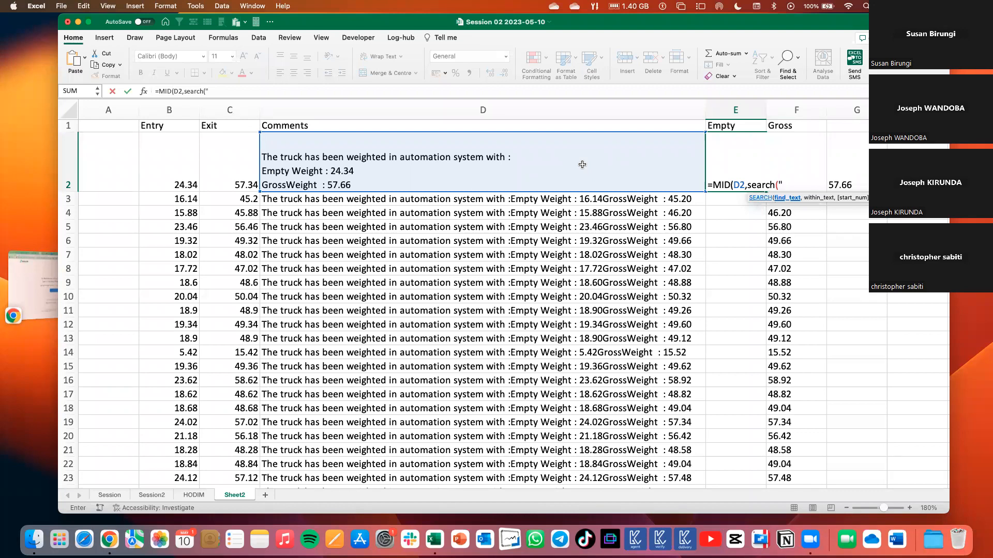
Add SEARCH("Empty Weight : ",D2) as the start position of the MID formula in E2.
{"action": "type", "text": "\""}
{"action": "key", "text": "super+v"}
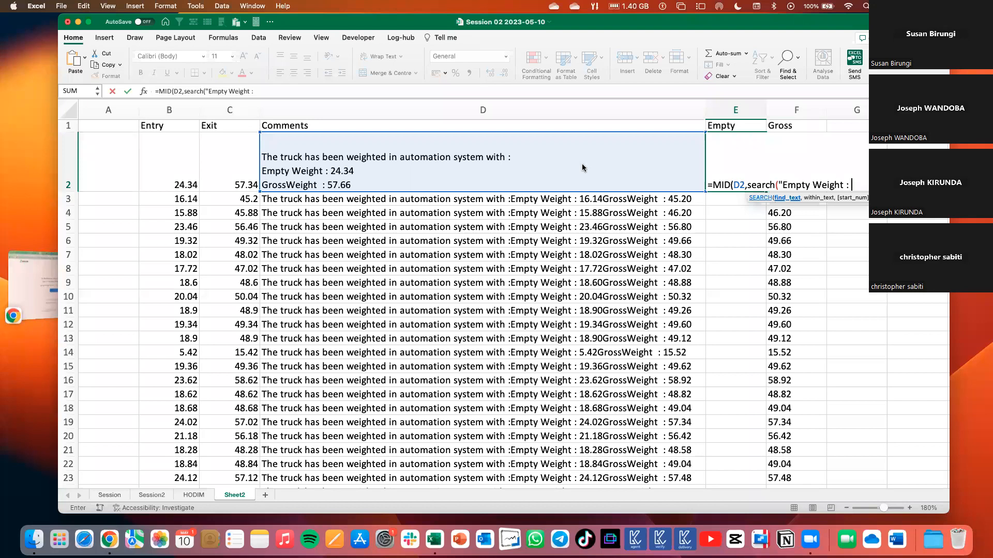
{"action": "type", "text": "\""}
{"action": "type", "text": ","}
{"action": "left_click", "coordinate": [631, 162]}
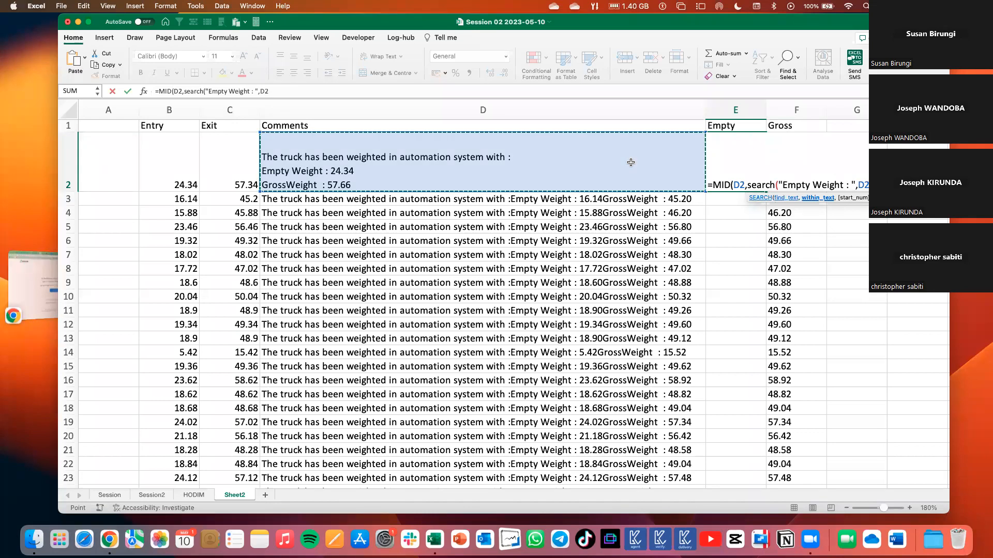
{"action": "type", "text": ")"}
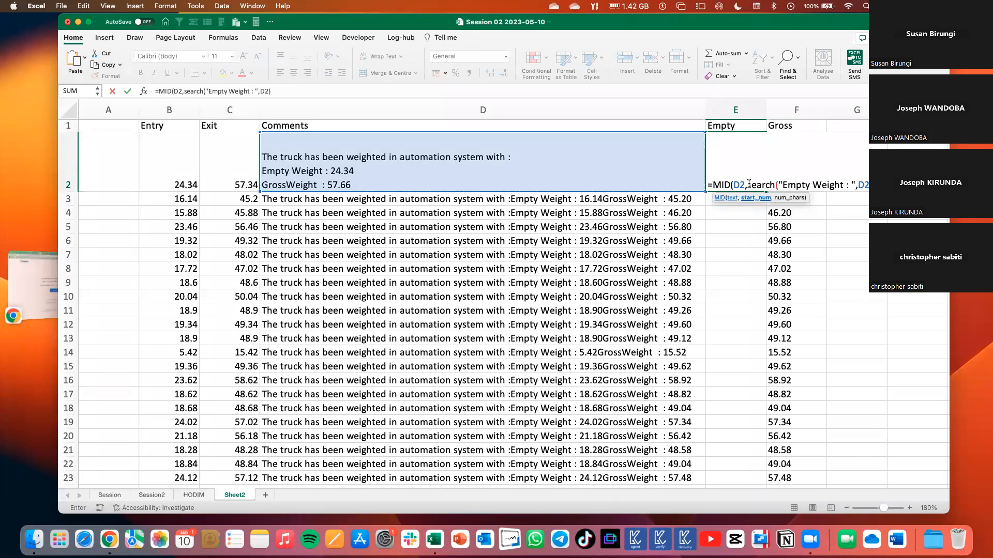
Complete the E2 formula as =MID(D2,SEARCH("Empty Weight : ",D2)+15,5) and fill it down to E15.
{"action": "left_click_drag", "start_coordinate": [749, 183], "coordinate": [847, 166]}
{"action": "type", "text": "15"}
{"action": "double_click", "coordinate": [760, 185]}
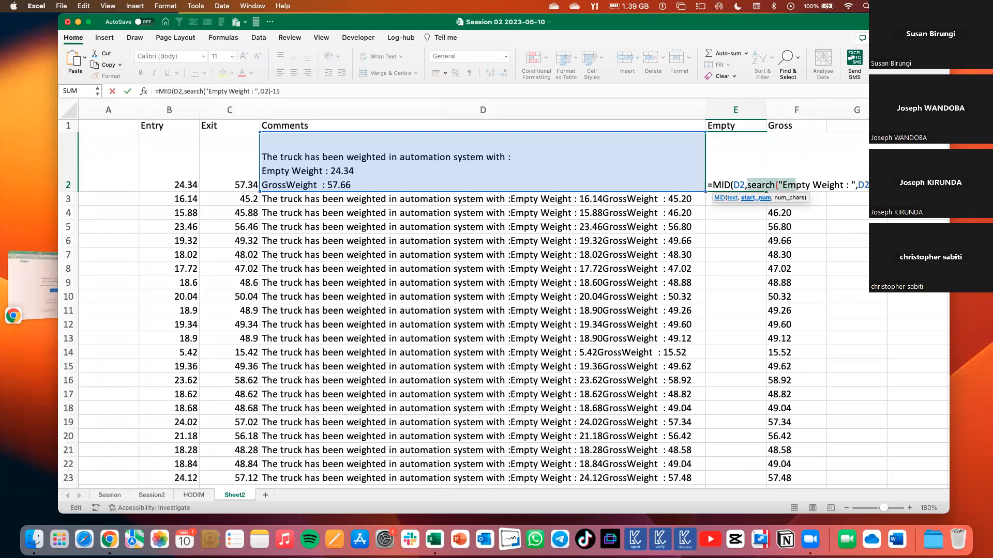
{"action": "left_click_drag", "start_coordinate": [796, 185], "coordinate": [871, 185]}
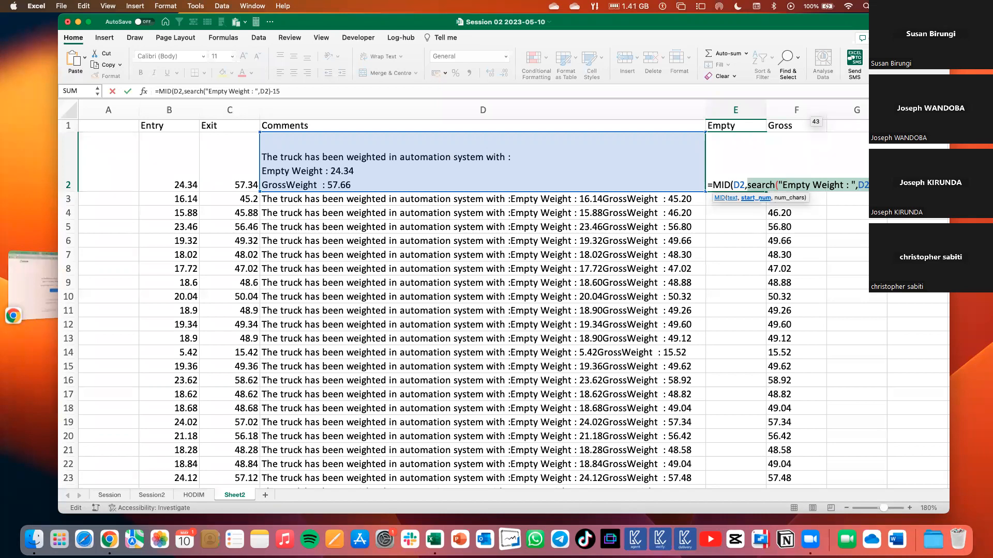
{"action": "left_click", "coordinate": [887, 185]}
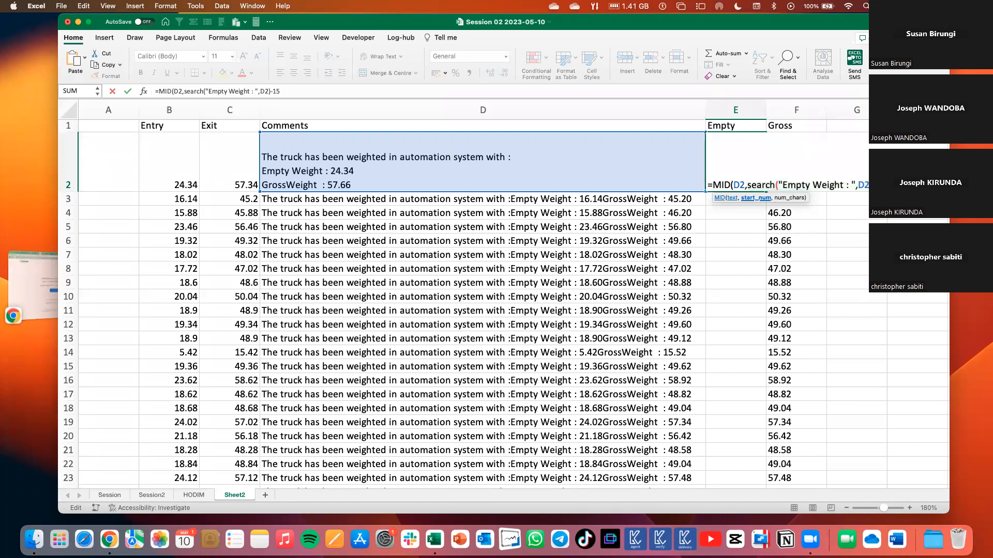
{"action": "key", "text": "BackSpace"}
{"action": "type", "text": "+"}
{"action": "type", "text": ",5"}
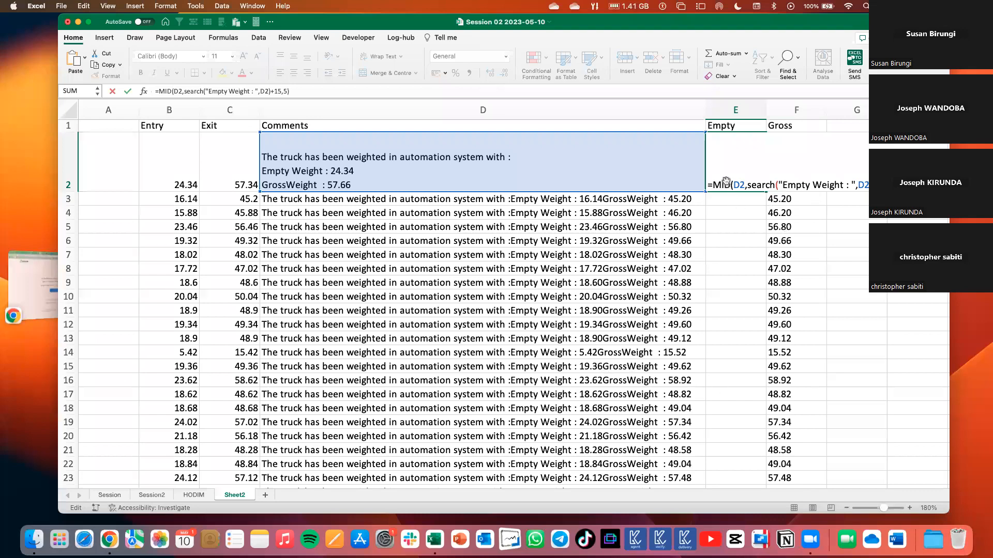
{"action": "key", "text": "Return"}
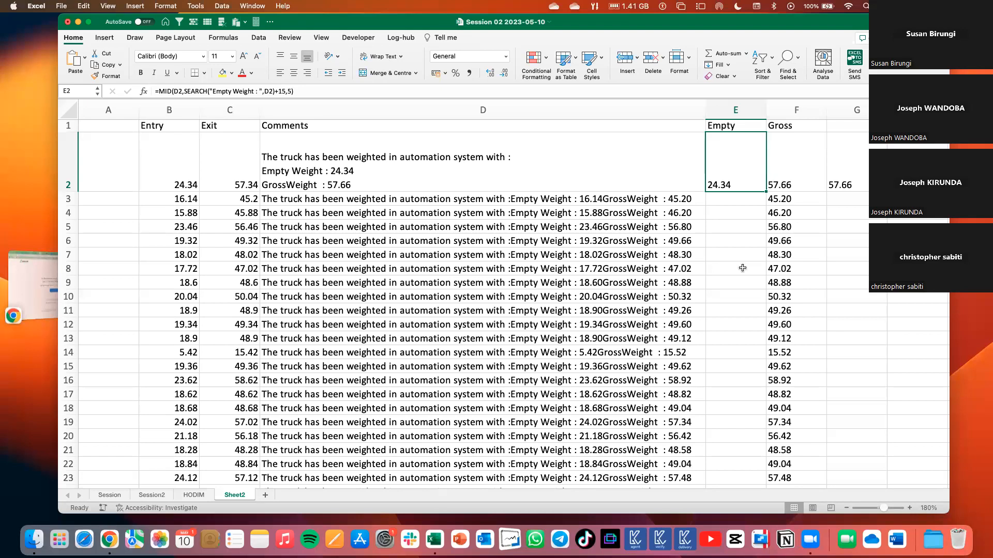
{"action": "left_click_drag", "start_coordinate": [765, 191], "coordinate": [770, 373]}
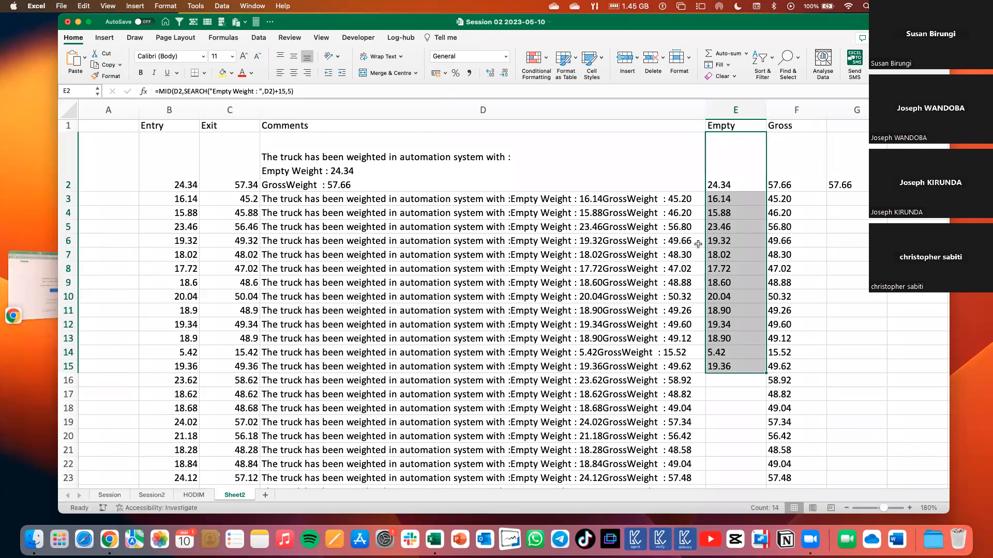
Clear the empty-weight formulas from E2:E15.
{"action": "left_click", "coordinate": [721, 240]}
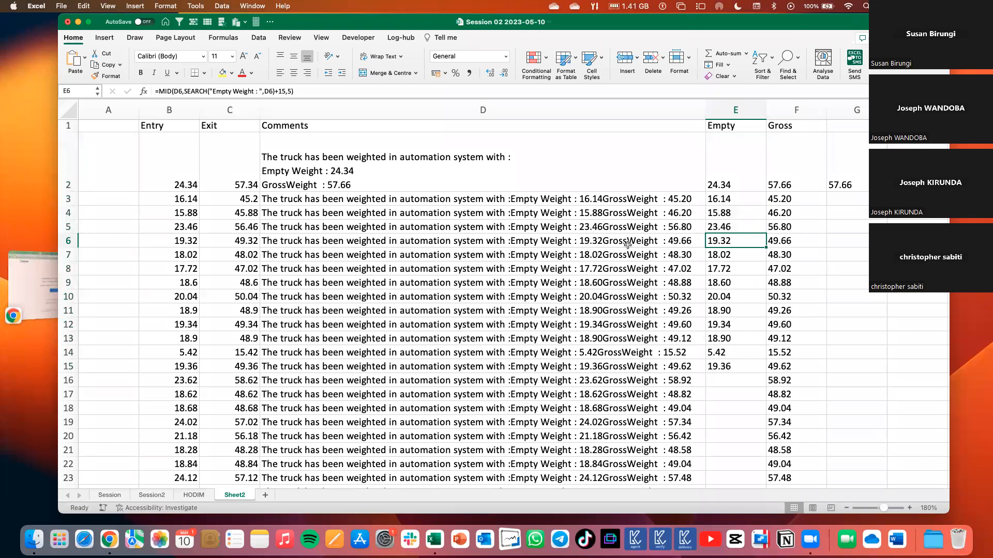
{"action": "left_click_drag", "start_coordinate": [729, 177], "coordinate": [730, 369]}
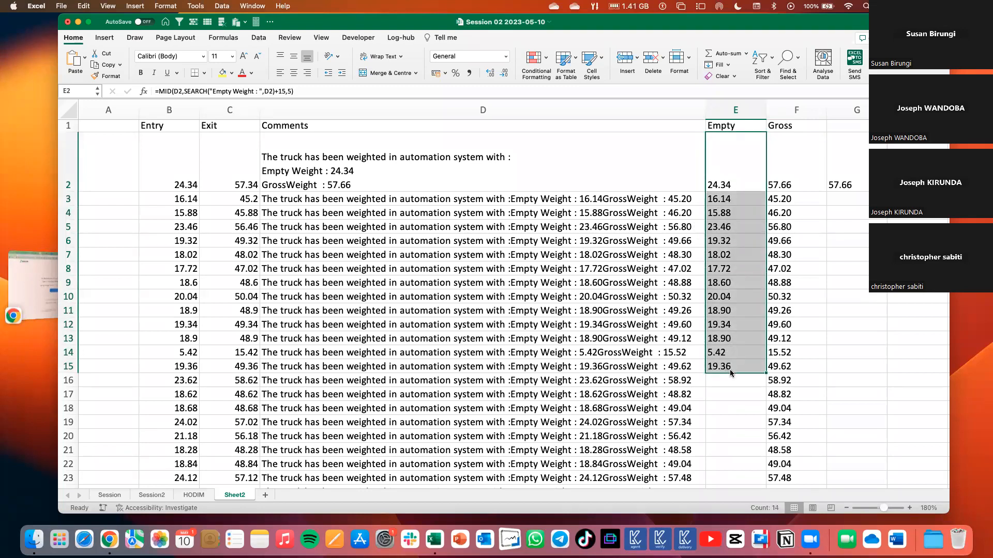
{"action": "key", "text": "Delete"}
Compare the "Empty Weight : " and "GrossWeight" labels in the D2 comment with the comment text in D3.
{"action": "left_click", "coordinate": [344, 173]}
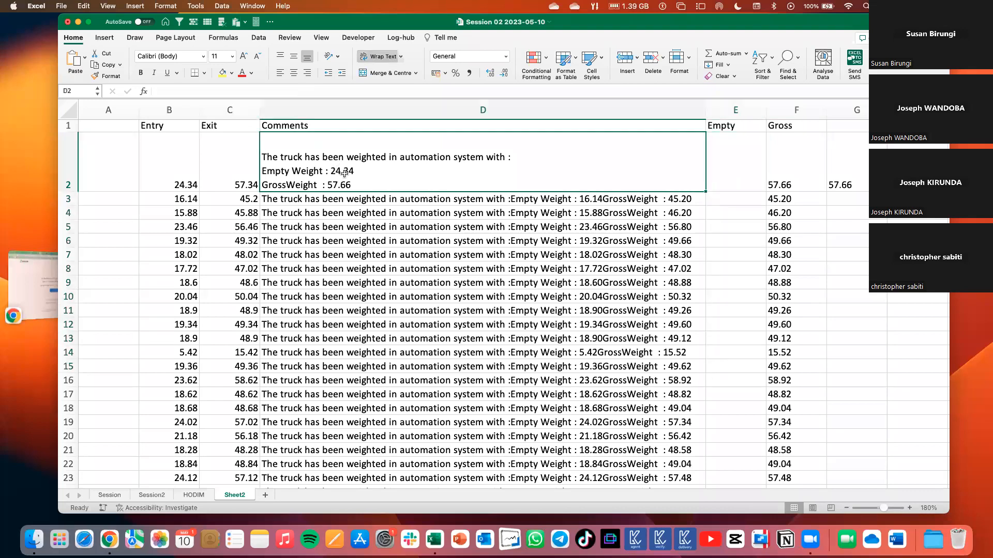
{"action": "left_click", "coordinate": [453, 200]}
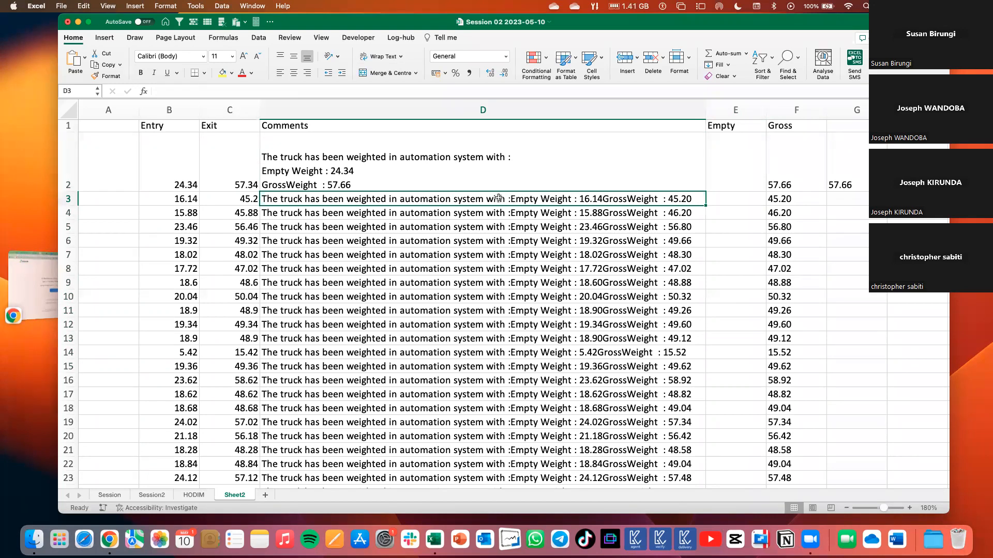
{"action": "left_click", "coordinate": [328, 170]}
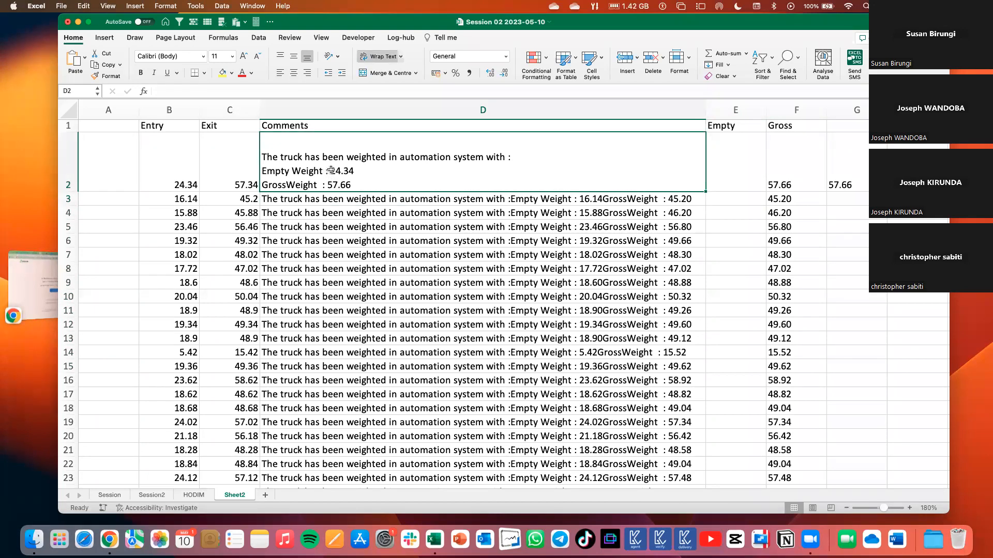
{"action": "double_click", "coordinate": [329, 171]}
{"action": "left_click_drag", "start_coordinate": [331, 170], "coordinate": [261, 171]}
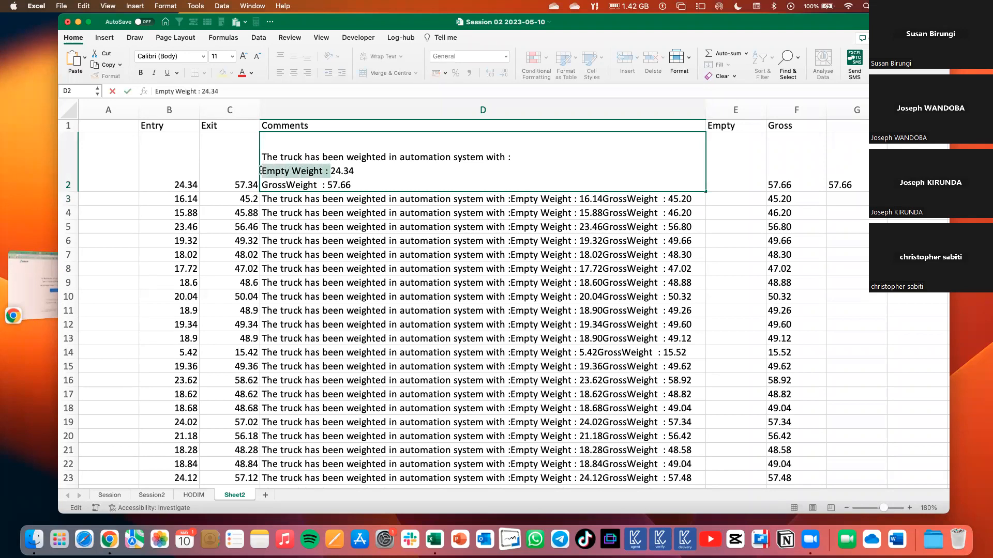
{"action": "left_click", "coordinate": [314, 171]}
{"action": "double_click", "coordinate": [314, 170]}
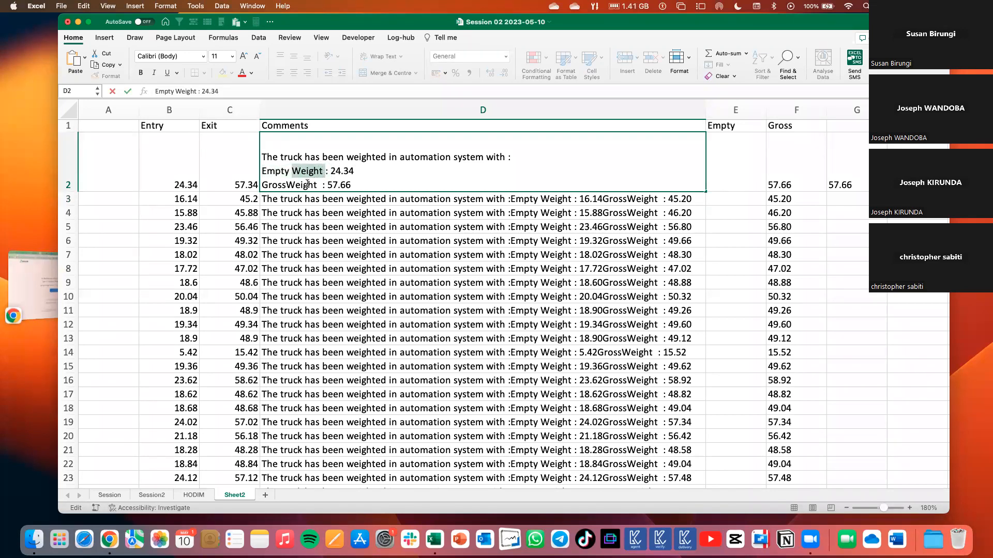
{"action": "double_click", "coordinate": [317, 184]}
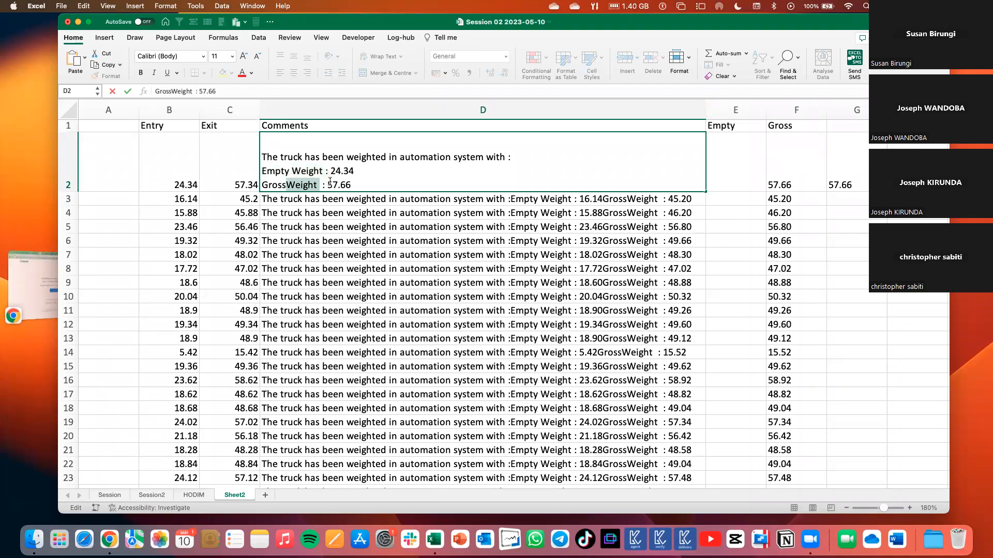
{"action": "left_click_drag", "start_coordinate": [330, 171], "coordinate": [262, 169]}
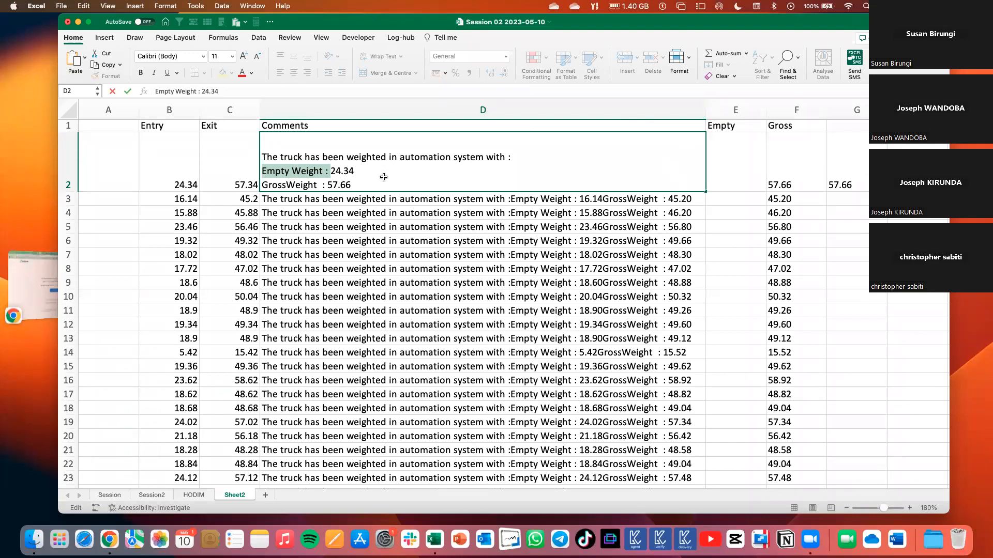
{"action": "key", "text": "Tab"}
{"action": "left_click", "coordinate": [523, 197]}
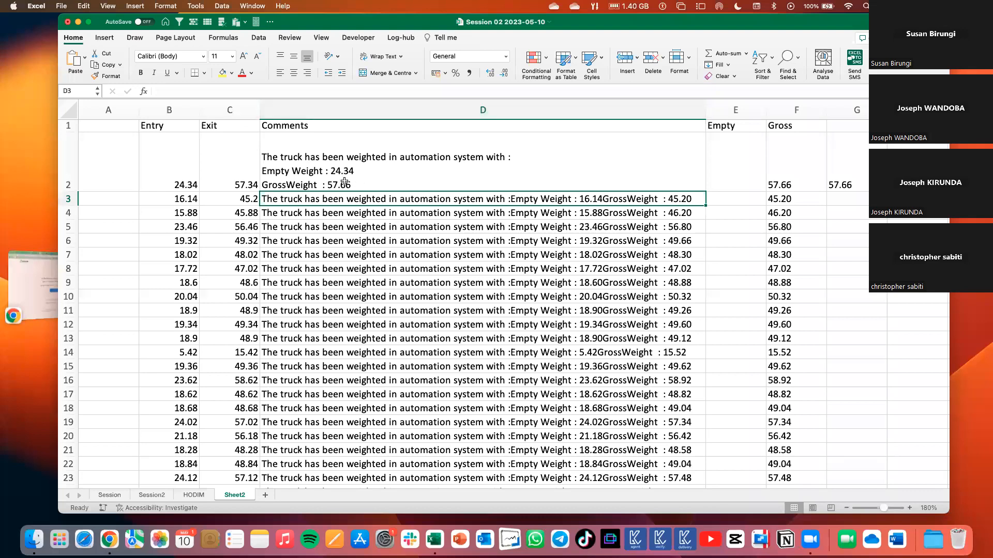
Examine where the "Empty Weight : " label starts and ends in D2 and which characters follow it.
{"action": "double_click", "coordinate": [331, 170]}
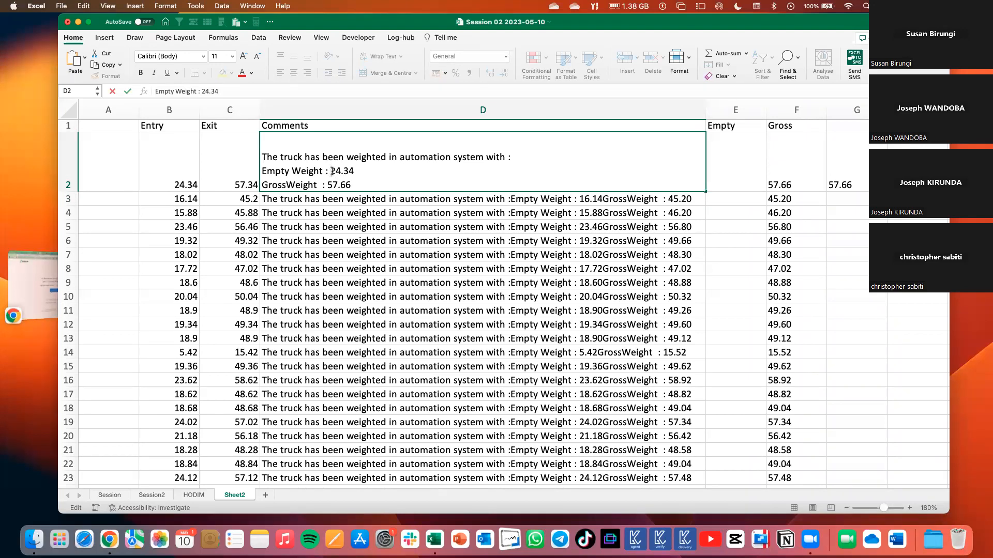
{"action": "left_click_drag", "start_coordinate": [331, 170], "coordinate": [264, 172]}
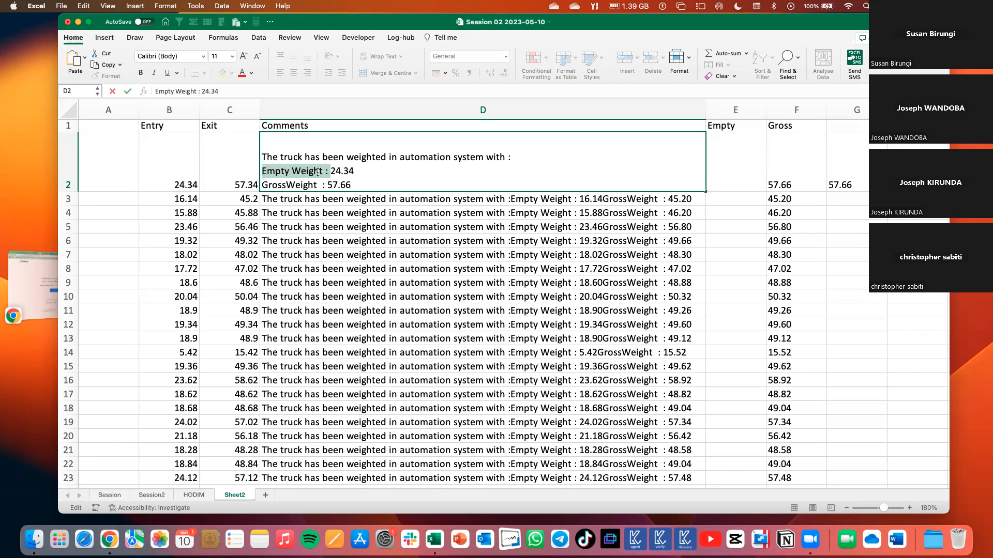
{"action": "left_click", "coordinate": [262, 170]}
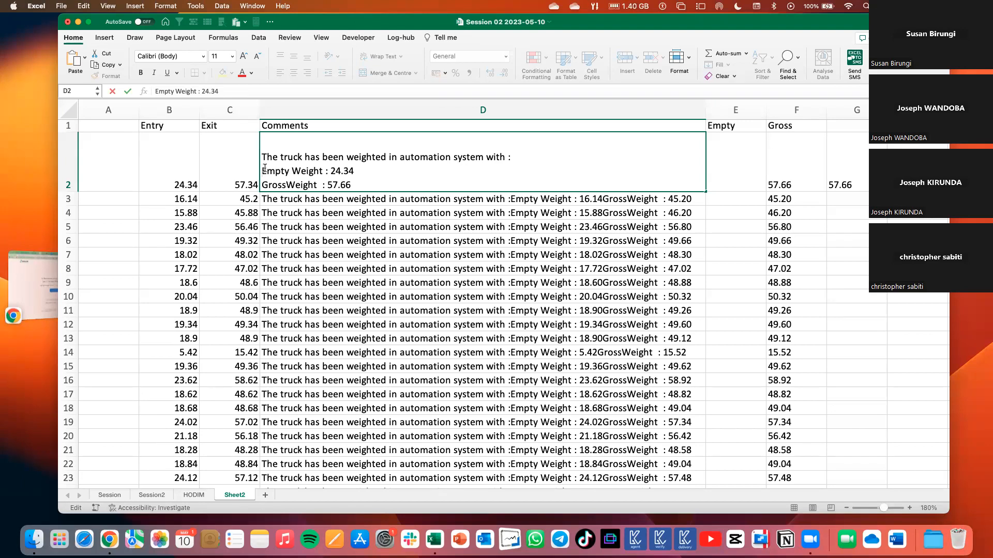
{"action": "left_click", "coordinate": [331, 171], "text": "shift"}
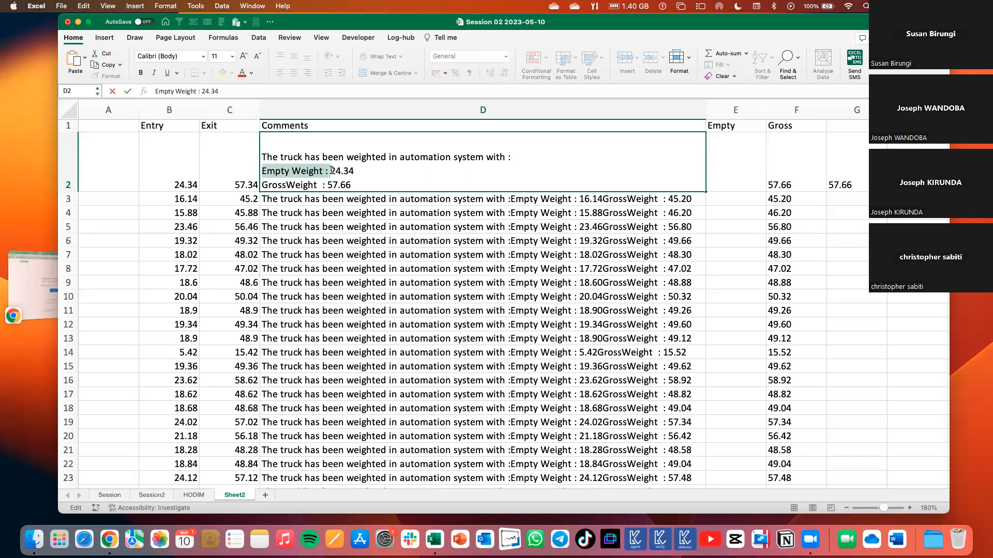
{"action": "left_click", "coordinate": [331, 170]}
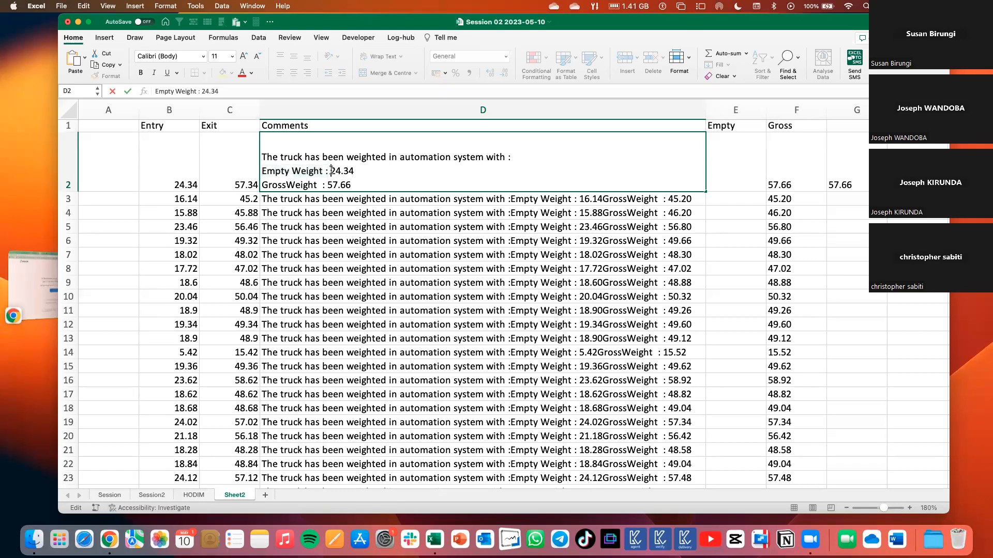
{"action": "left_click_drag", "start_coordinate": [331, 170], "coordinate": [361, 169]}
Start a MID formula in E2 with D2 as its text argument.
{"action": "left_click", "coordinate": [734, 165]}
{"action": "type", "text": "=MID("}
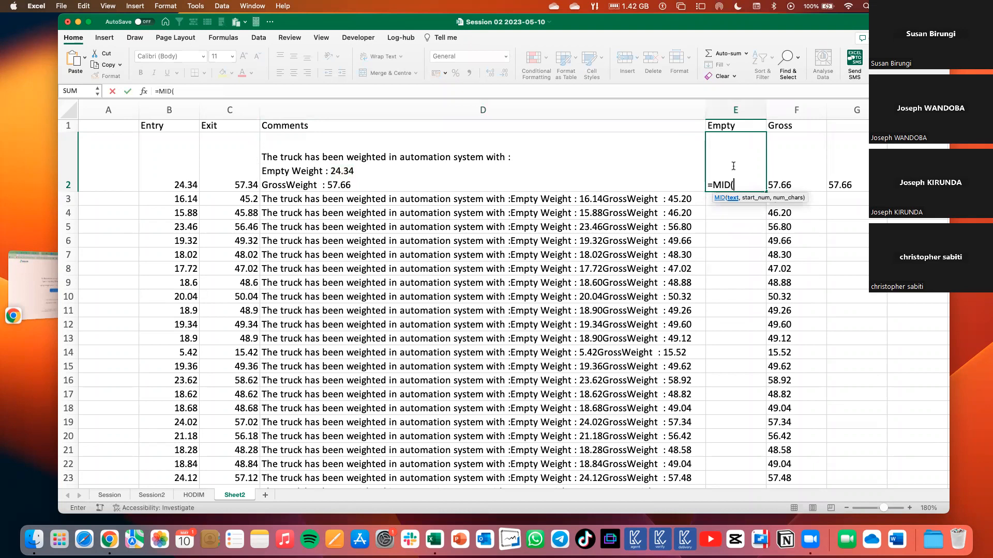
{"action": "left_click", "coordinate": [609, 171]}
{"action": "type", "text": ","}
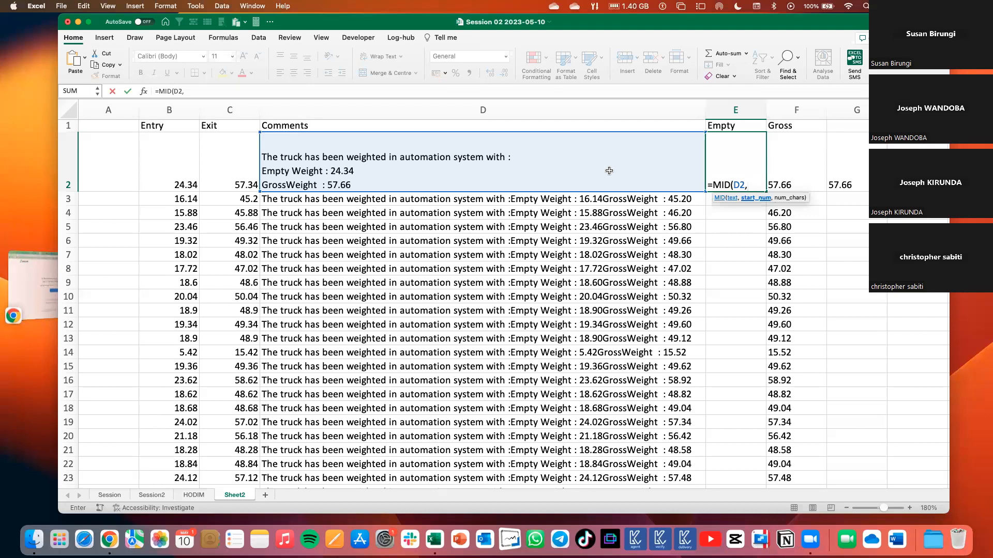
Add SEARCH("Empty Weight : ",D2) as the start position of the MID formula in E2.
{"action": "type", "text": "search"}
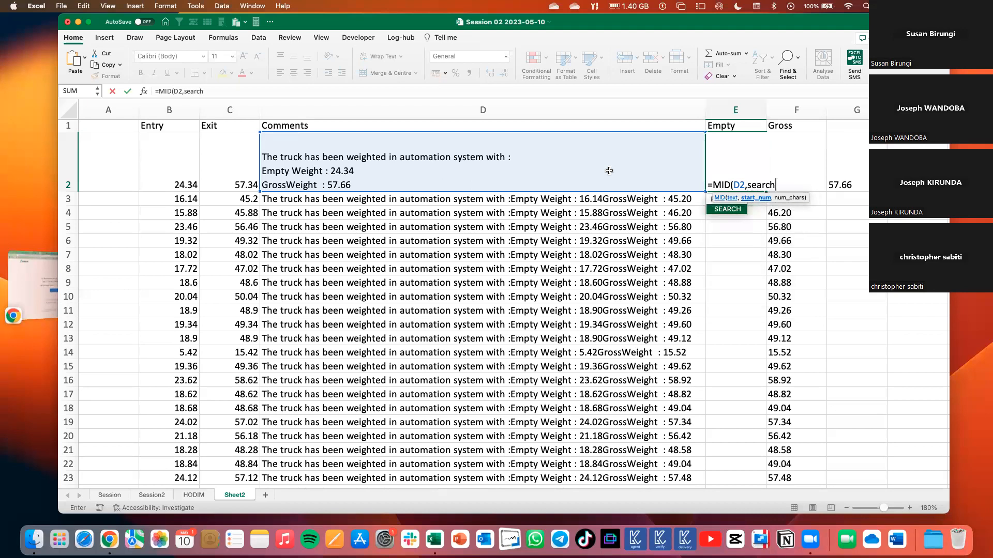
{"action": "key", "text": "Tab"}
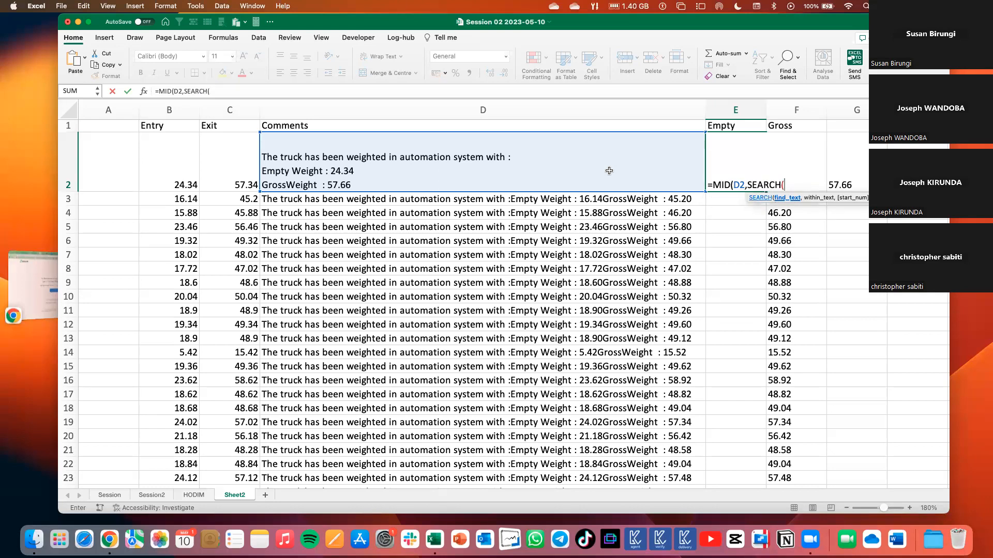
{"action": "type", "text": "\"Empty Weight : "}
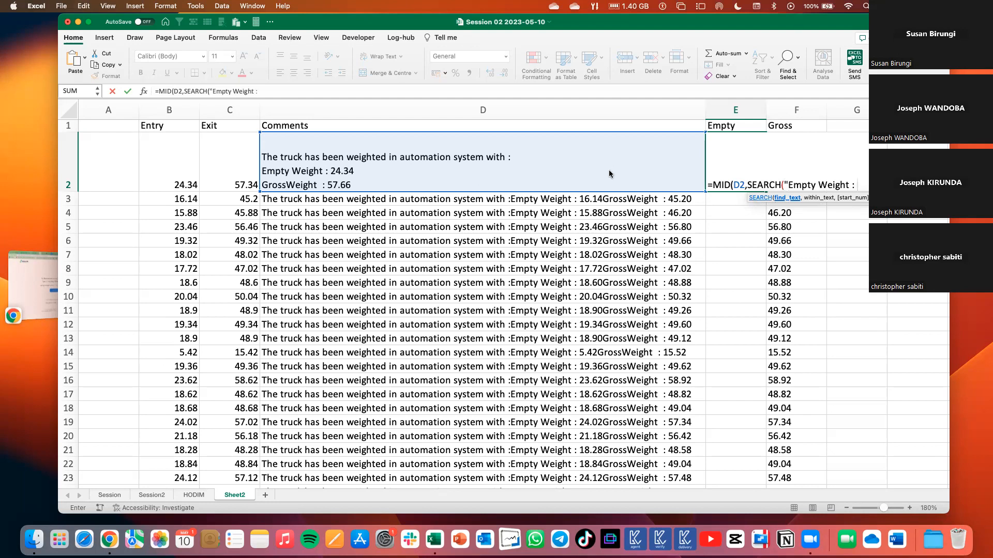
{"action": "type", "text": "\""}
{"action": "type", "text": ","}
{"action": "left_click", "coordinate": [380, 163]}
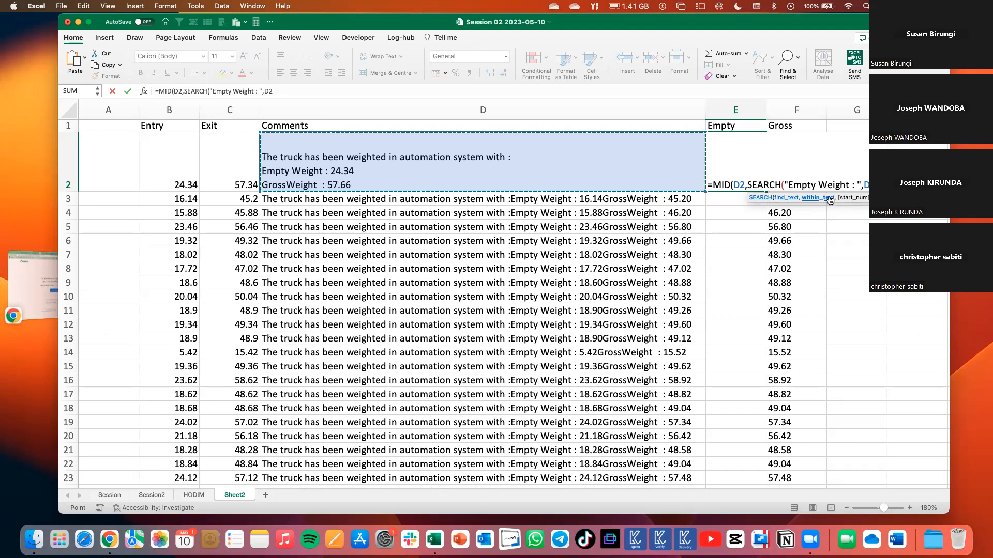
{"action": "type", "text": ")"}
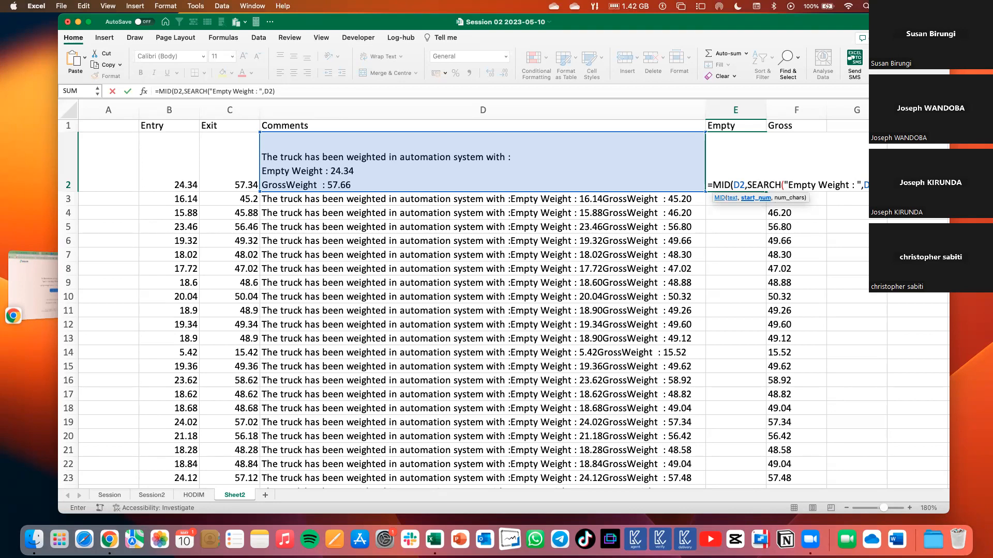
Finish the E2 formula with 5 as the number of characters to extract and check its result.
{"action": "type", "text": ",5"}
{"action": "key", "text": "Return"}
{"action": "key", "text": "Return"}
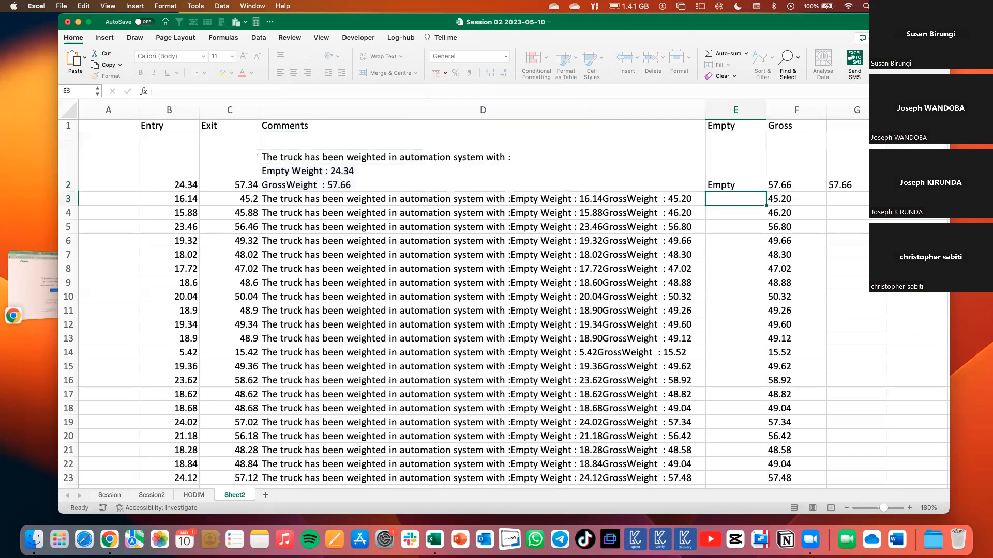
{"action": "left_click", "coordinate": [744, 177]}
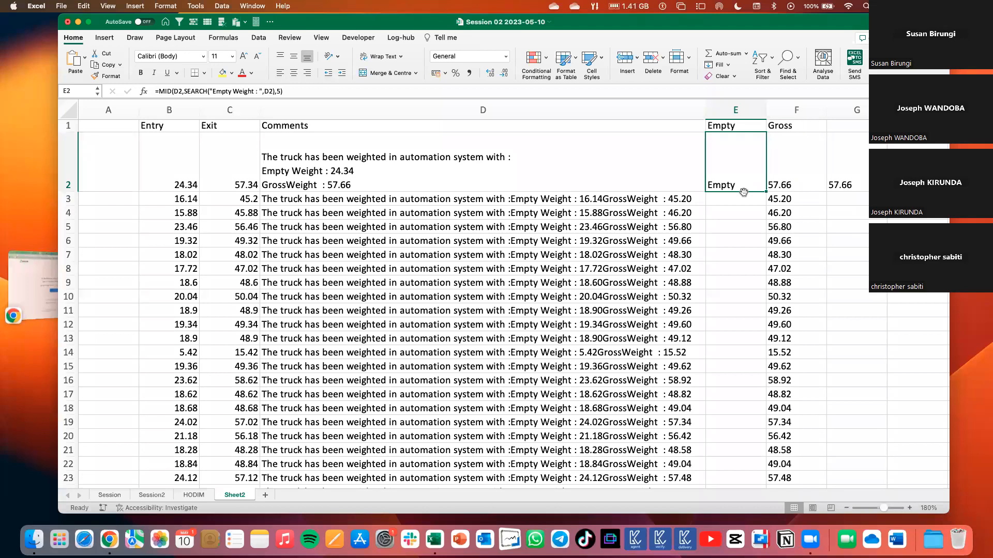
Review the label's length in D2, and add +15 after the SEARCH part of the E2 formula to skip the label.
{"action": "double_click", "coordinate": [263, 171]}
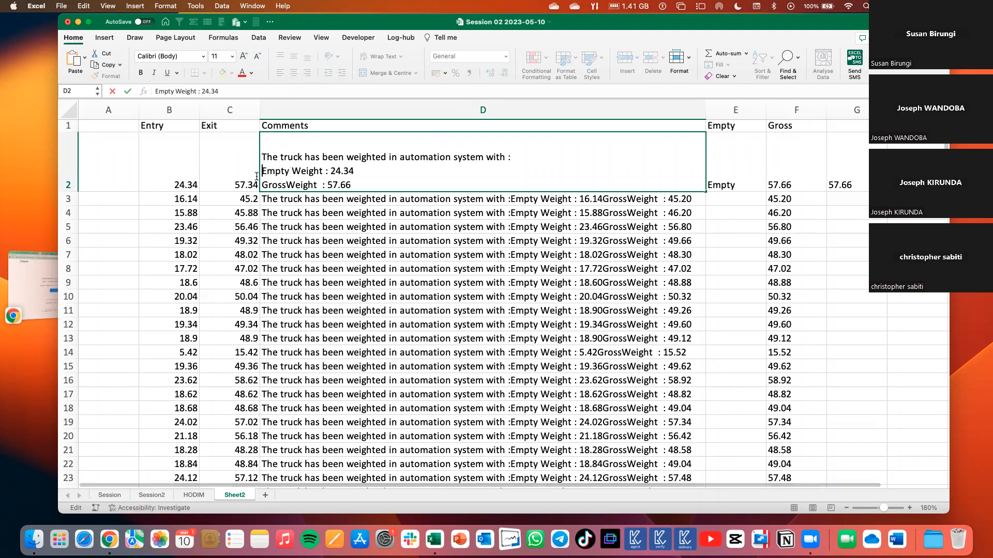
{"action": "left_click_drag", "start_coordinate": [262, 171], "coordinate": [329, 171]}
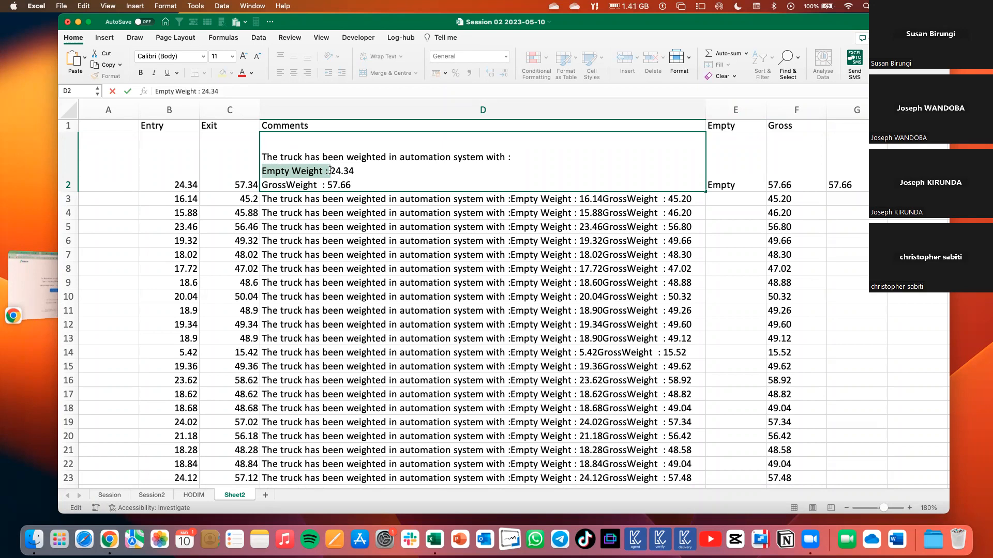
{"action": "left_click", "coordinate": [330, 171]}
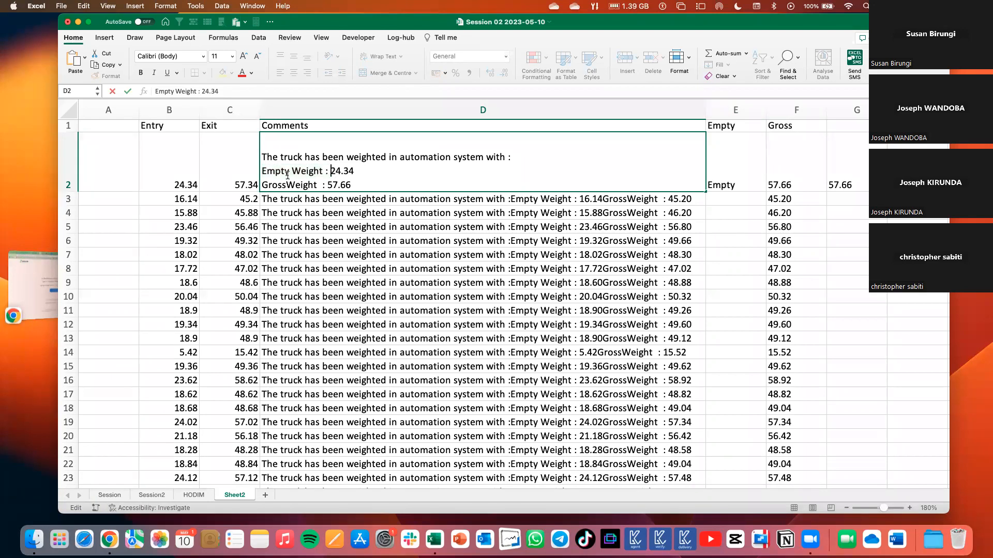
{"action": "left_click_drag", "start_coordinate": [261, 171], "coordinate": [353, 171]}
{"action": "left_click", "coordinate": [735, 146]}
{"action": "double_click", "coordinate": [729, 180]}
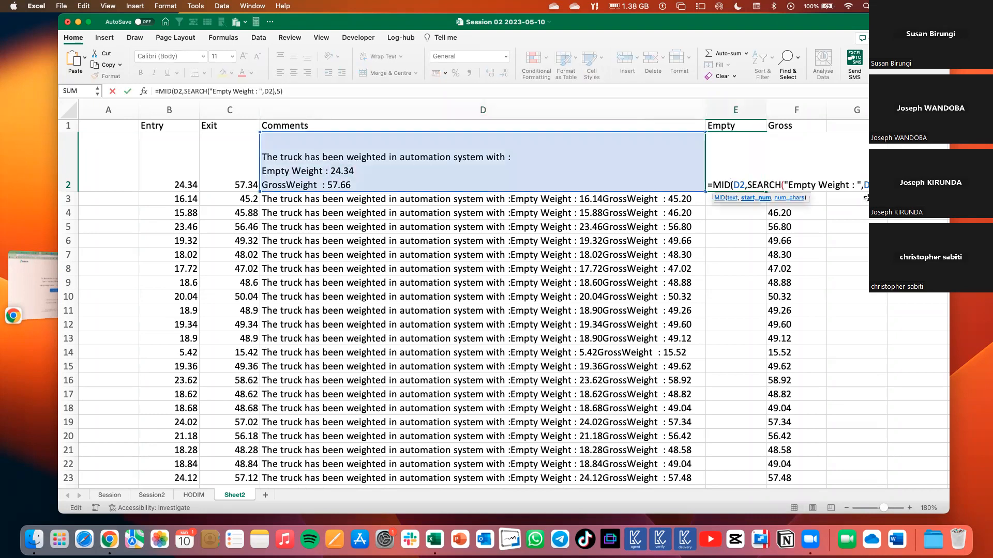
{"action": "type", "text": "+15"}
{"action": "key", "text": "Return"}
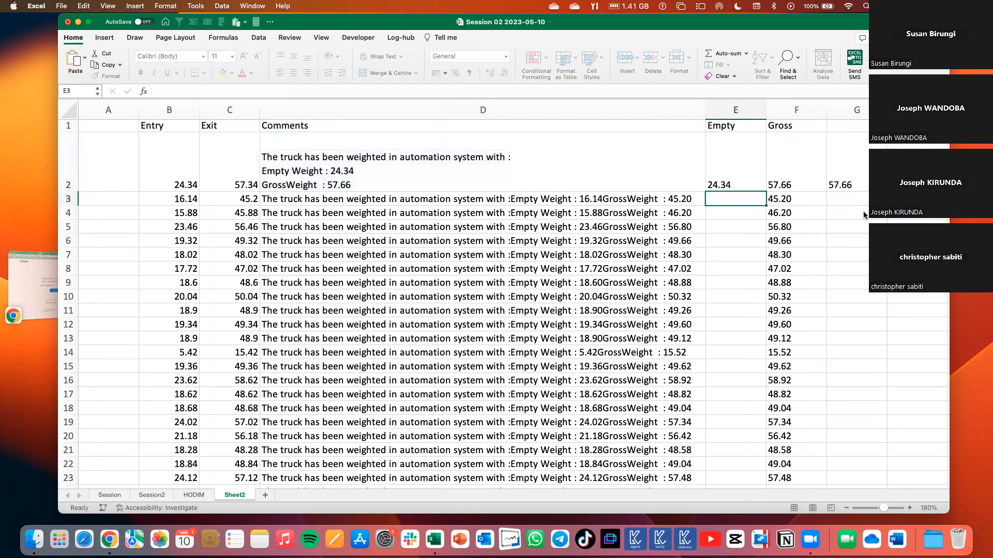
Fill the E2 formula down the Empty column to the last data row and check the filled values.
{"action": "left_click", "coordinate": [720, 180]}
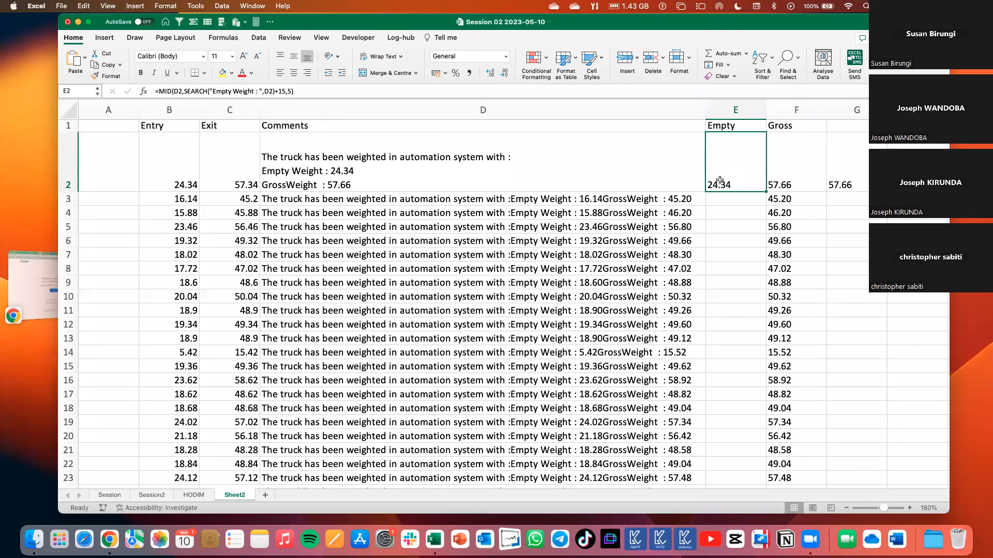
{"action": "double_click", "coordinate": [765, 191]}
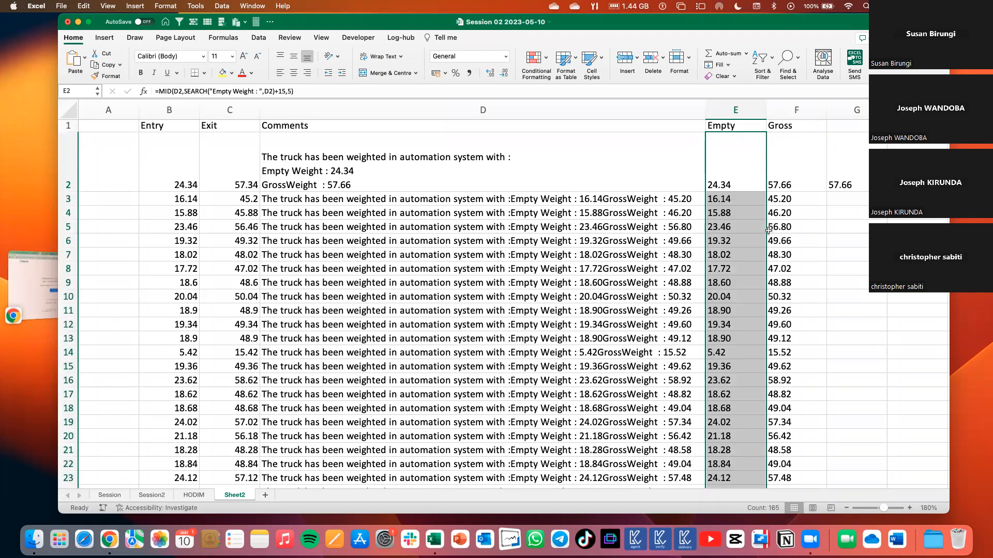
{"action": "scroll", "coordinate": [793, 165], "scroll_direction": "down", "scroll_amount": 5}
{"action": "scroll", "coordinate": [794, 165], "scroll_direction": "up", "scroll_amount": 1}
{"action": "scroll", "coordinate": [793, 164], "scroll_direction": "up", "scroll_amount": 5}
Clear the RIGHT formulas in the Gross column from F19 down to F166.
{"action": "left_click", "coordinate": [793, 164]}
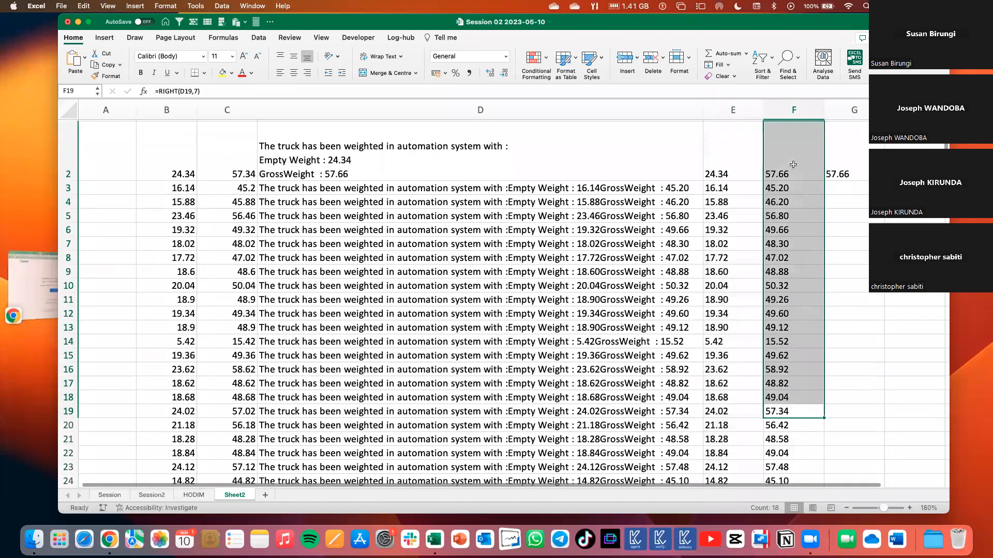
{"action": "key", "text": "super+shift+Down"}
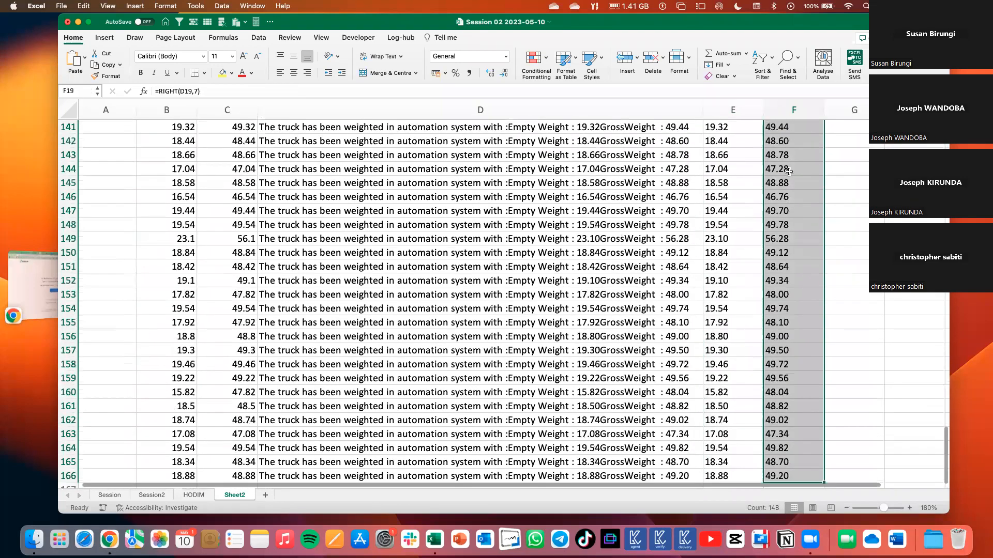
{"action": "key", "text": "Delete"}
{"action": "scroll", "coordinate": [789, 168], "scroll_direction": "up", "scroll_amount": 20}
{"action": "scroll", "coordinate": [788, 167], "scroll_direction": "up", "scroll_amount": 10}
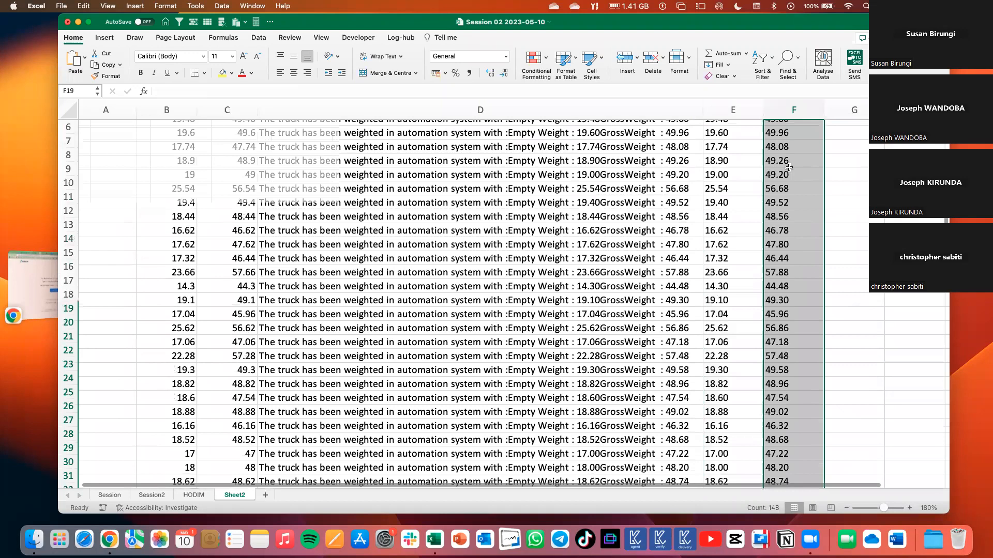
Clear the remaining Gross column formulas in F2:F18 and the trial cells beside them in G2:G15.
{"action": "scroll", "coordinate": [789, 168], "scroll_direction": "up", "scroll_amount": 3}
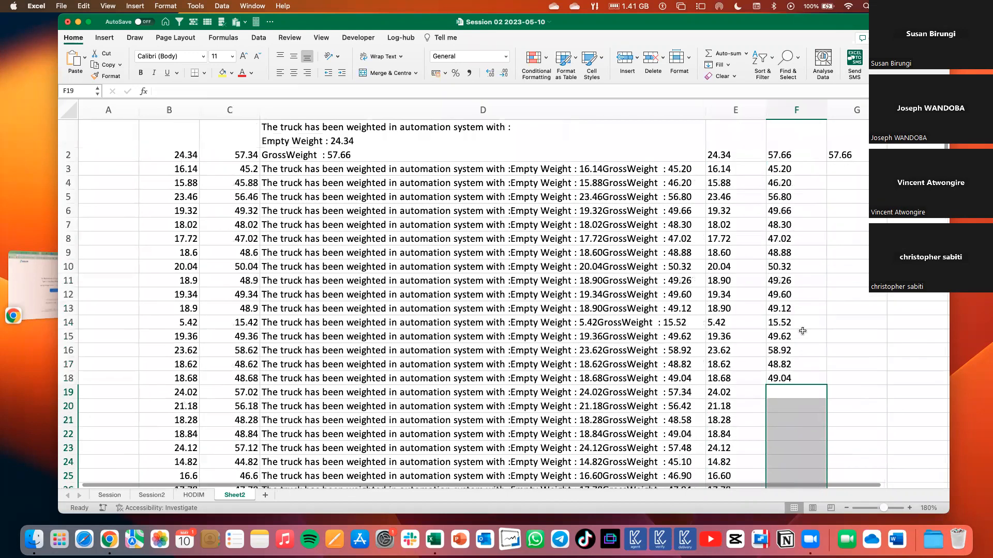
{"action": "scroll", "coordinate": [802, 331], "scroll_direction": "up", "scroll_amount": 3}
{"action": "left_click", "coordinate": [802, 328]}
{"action": "left_click", "coordinate": [807, 163]}
{"action": "key", "text": "super+shift+Down"}
{"action": "key", "text": "Delete"}
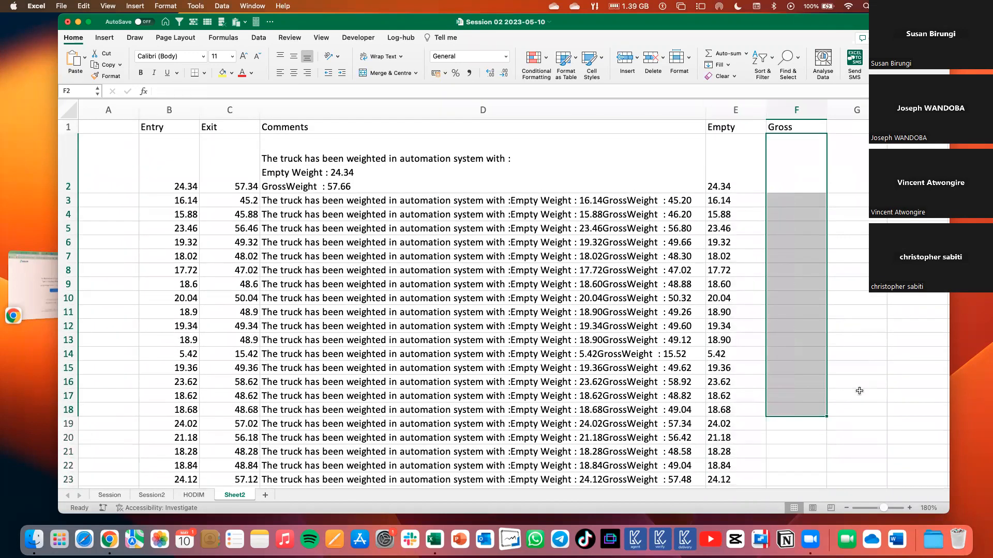
{"action": "key", "text": "super+z"}
{"action": "key", "text": "super+z"}
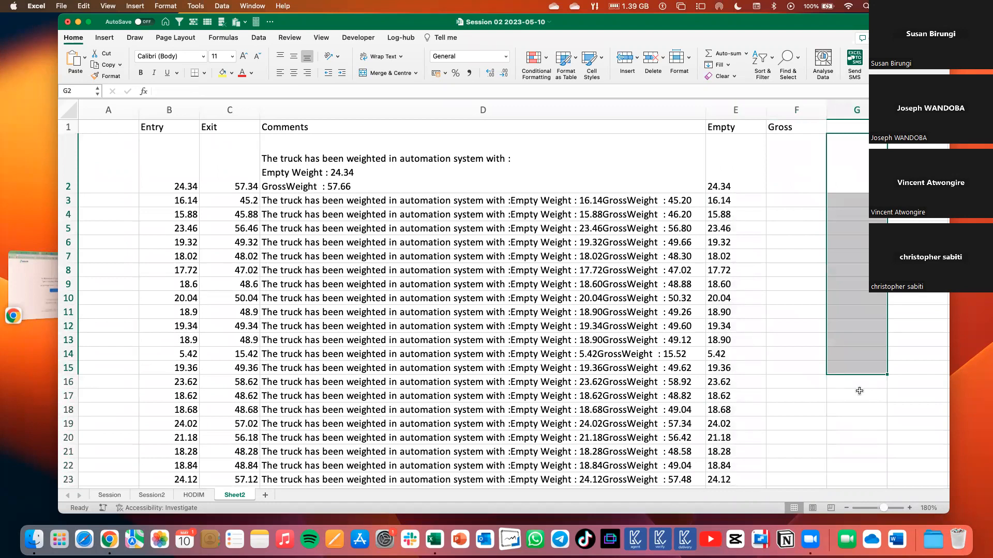
Review the MID and SEARCH formula in E2, examining the +15 offset after the SEARCH part and comparing it with E3.
{"action": "left_click", "coordinate": [653, 270]}
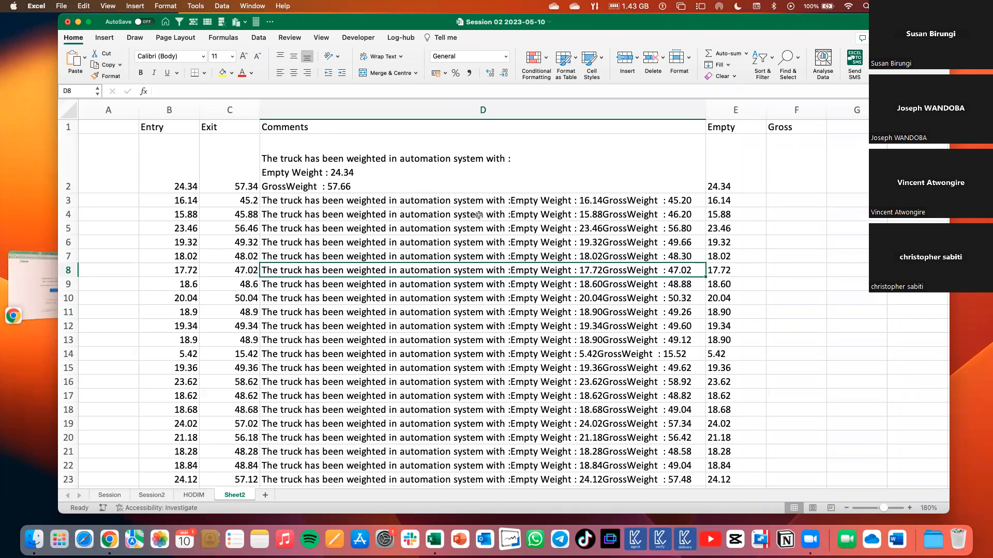
{"action": "left_click", "coordinate": [729, 179]}
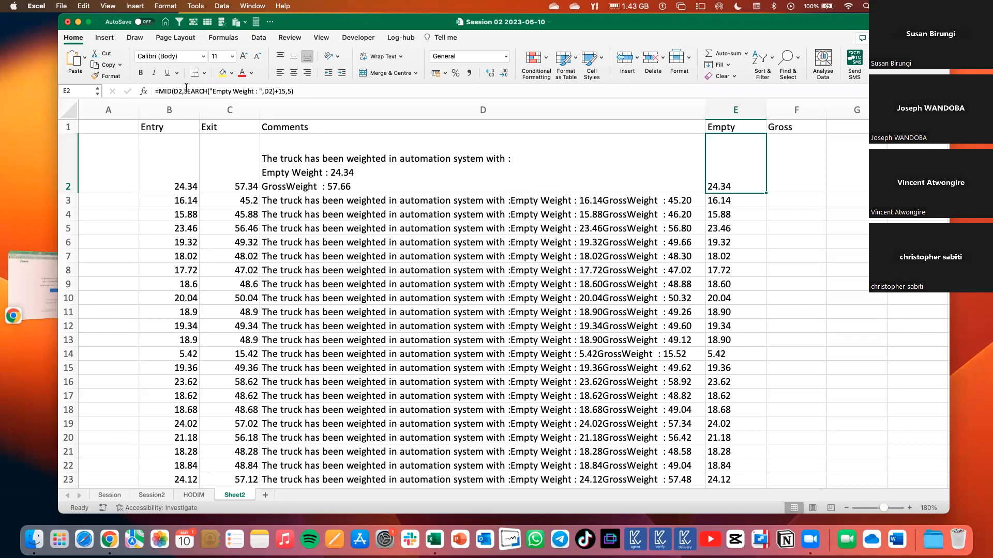
{"action": "left_click", "coordinate": [284, 90]}
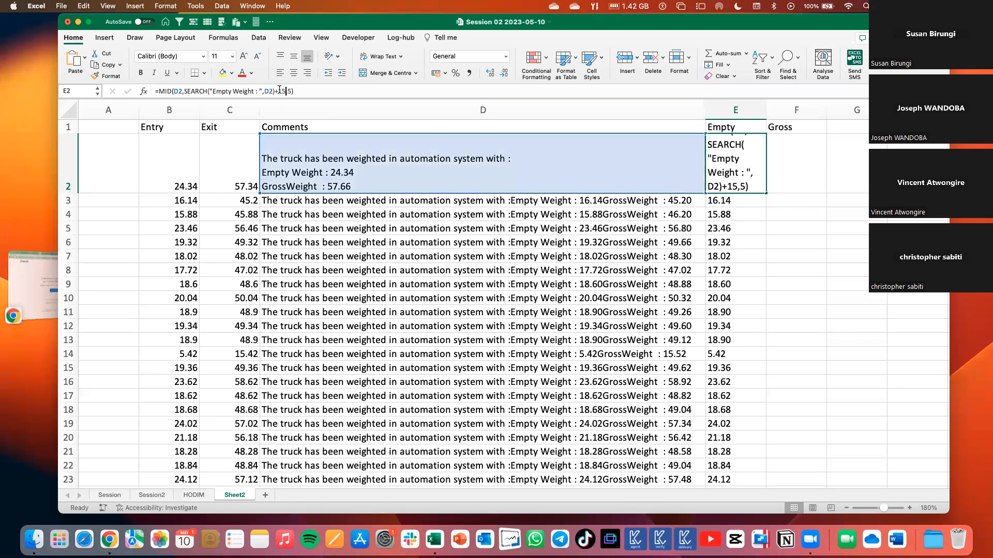
{"action": "left_click", "coordinate": [282, 92]}
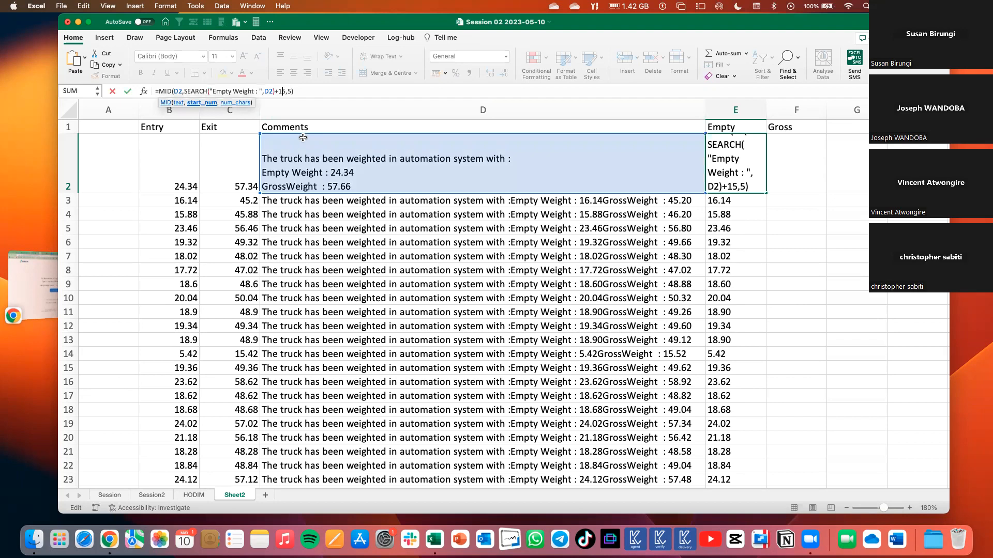
{"action": "key", "text": "Return"}
{"action": "left_click", "coordinate": [281, 91]}
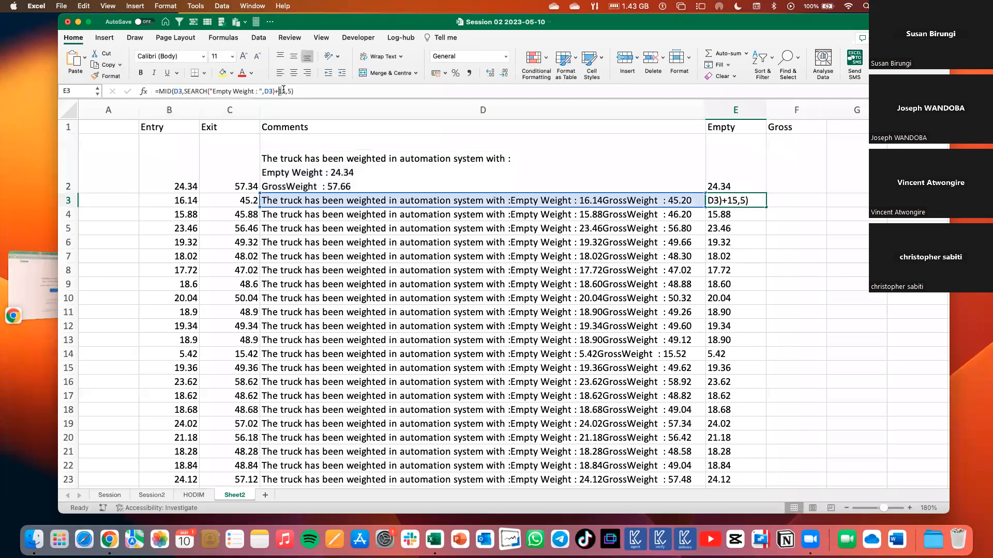
{"action": "key", "text": "Return"}
{"action": "left_click", "coordinate": [743, 155]}
{"action": "double_click", "coordinate": [745, 186]}
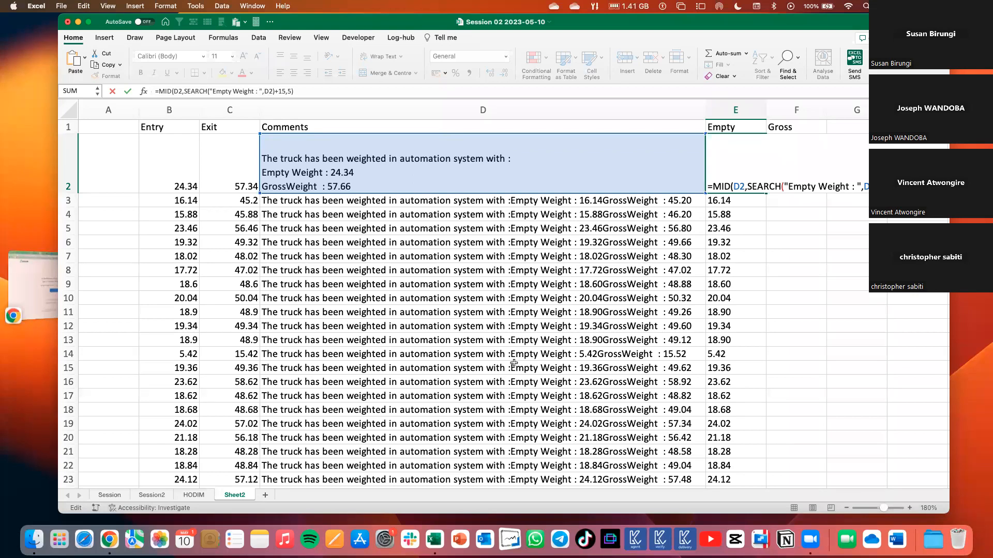
{"action": "key", "text": "Return"}
On the Session2 sheet, examine the LEN formula in C40 and the label text with its trailing space in B40.
{"action": "left_click", "coordinate": [151, 495]}
{"action": "key", "text": "Left"}
{"action": "key", "text": "Right"}
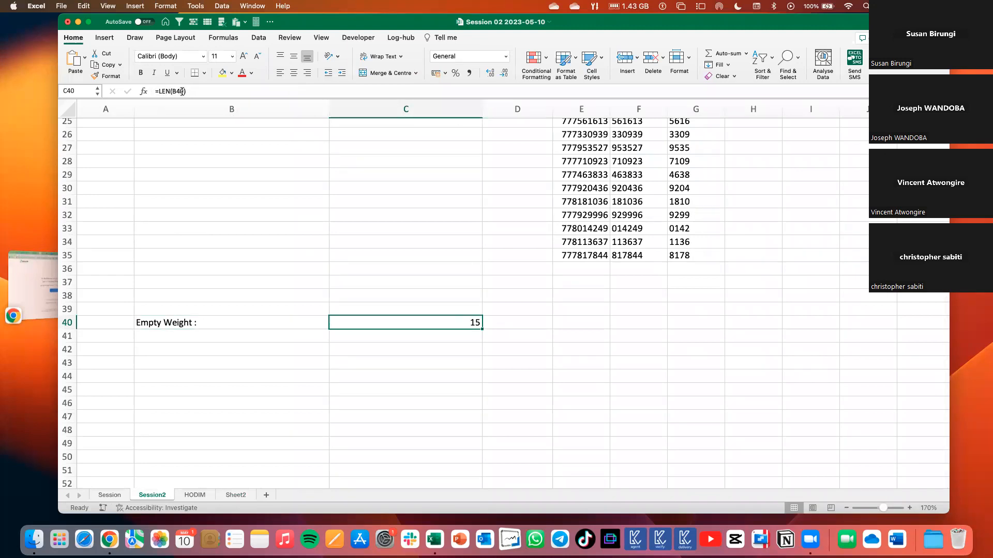
{"action": "left_click_drag", "start_coordinate": [186, 91], "coordinate": [174, 91]}
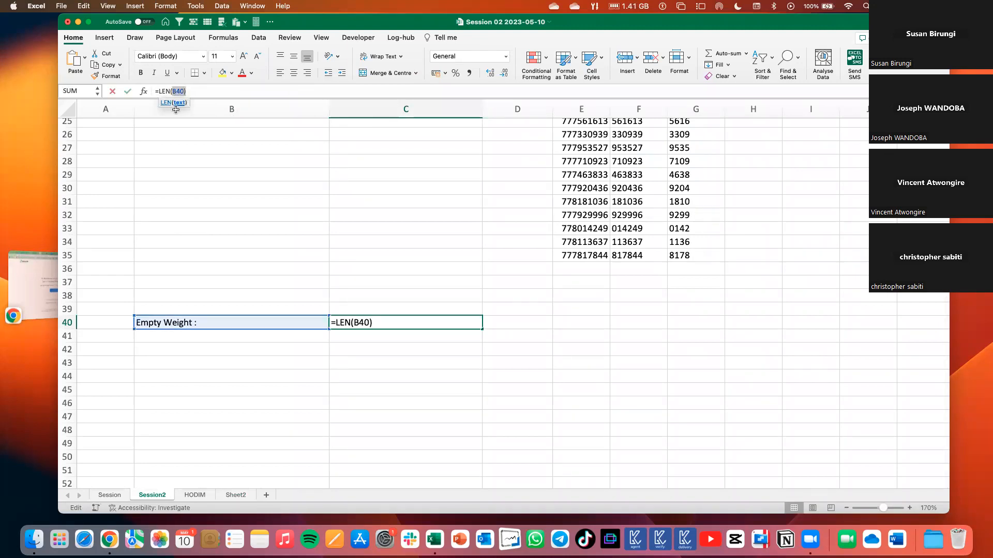
{"action": "left_click", "coordinate": [207, 323]}
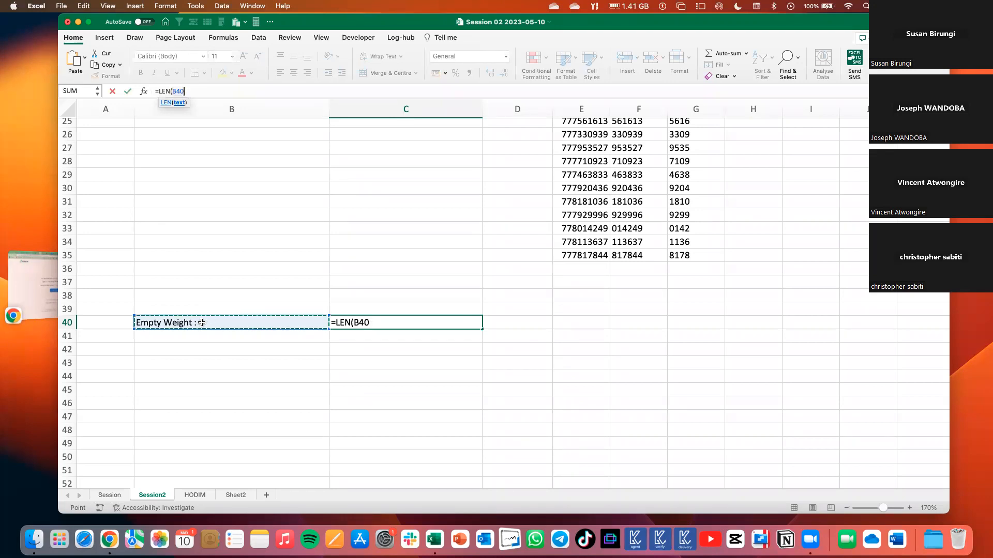
{"action": "key", "text": "Return"}
{"action": "double_click", "coordinate": [202, 322]}
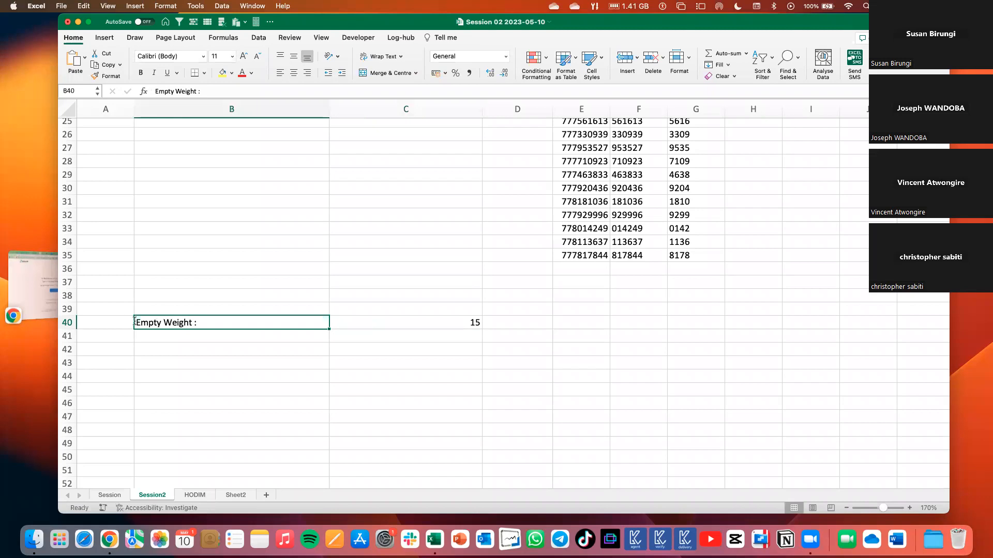
{"action": "left_click", "coordinate": [379, 412]}
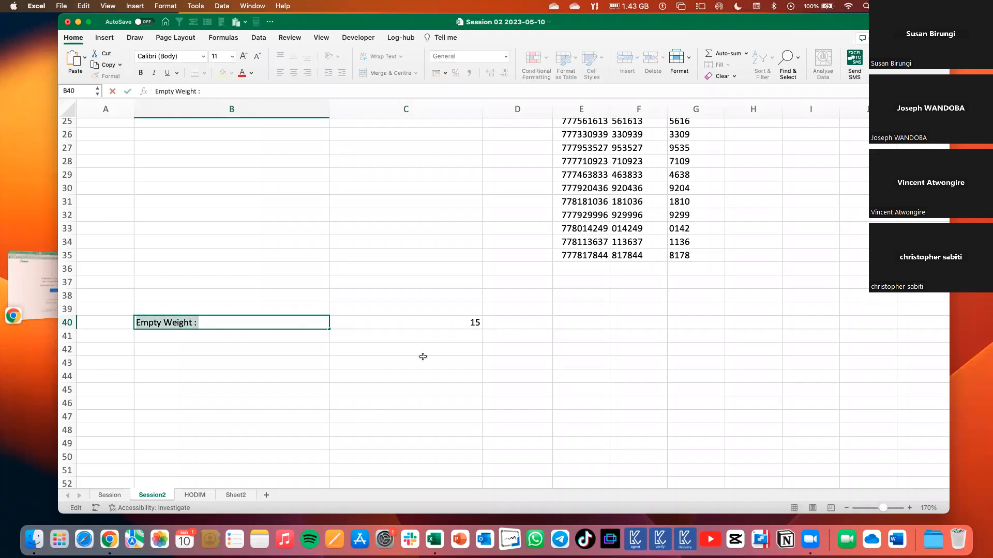
Try to evaluate the B40 reference inside the LEN formula in C40, and discard the edit.
{"action": "left_click", "coordinate": [456, 319]}
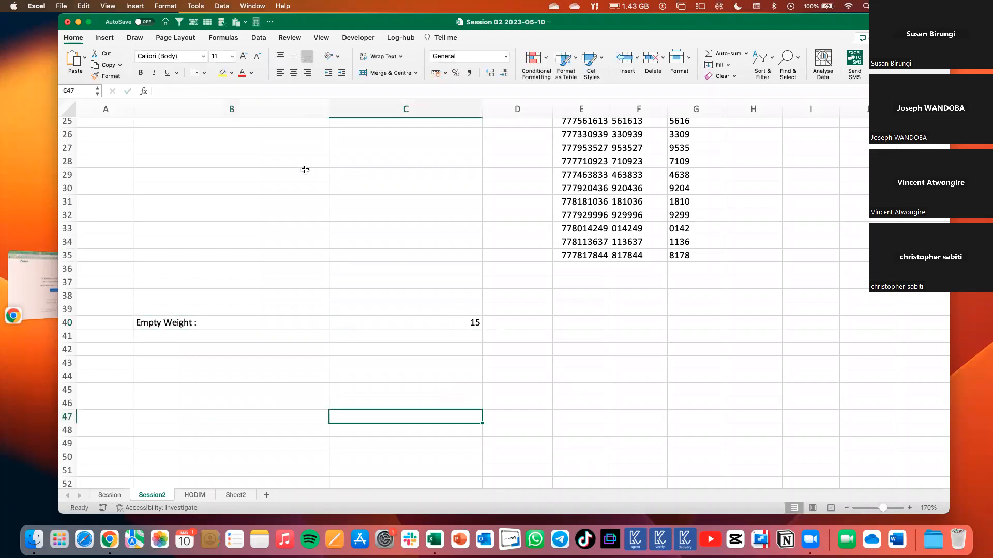
{"action": "left_click", "coordinate": [179, 90]}
{"action": "double_click", "coordinate": [179, 90]}
{"action": "key", "text": "F9"}
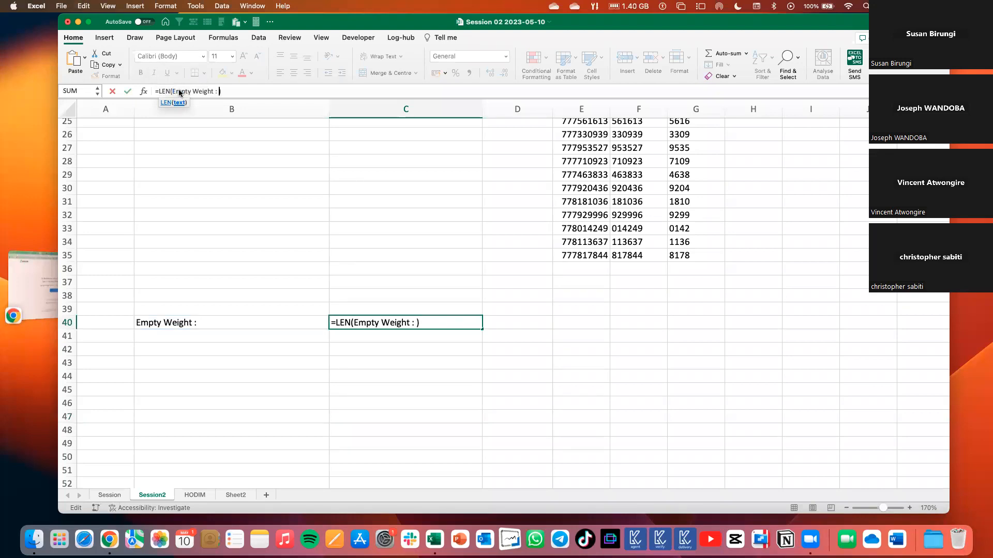
{"action": "key", "text": "Return"}
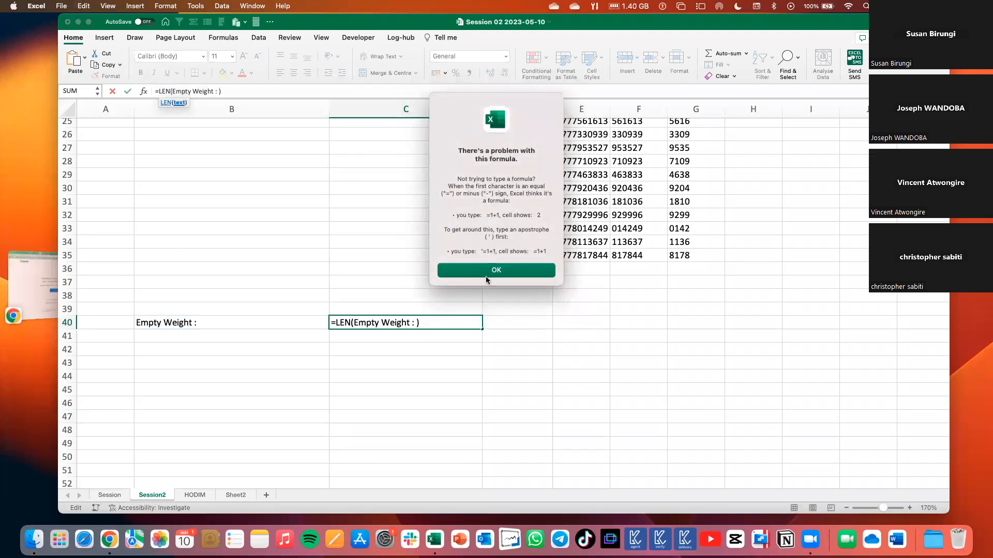
{"action": "left_click", "coordinate": [492, 273]}
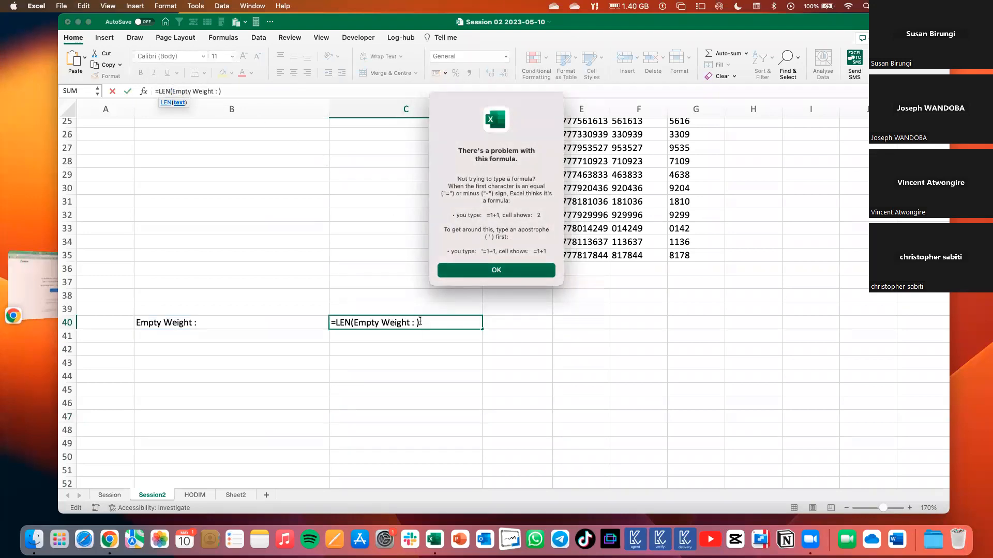
{"action": "left_click", "coordinate": [353, 323]}
{"action": "key", "text": "Escape"}
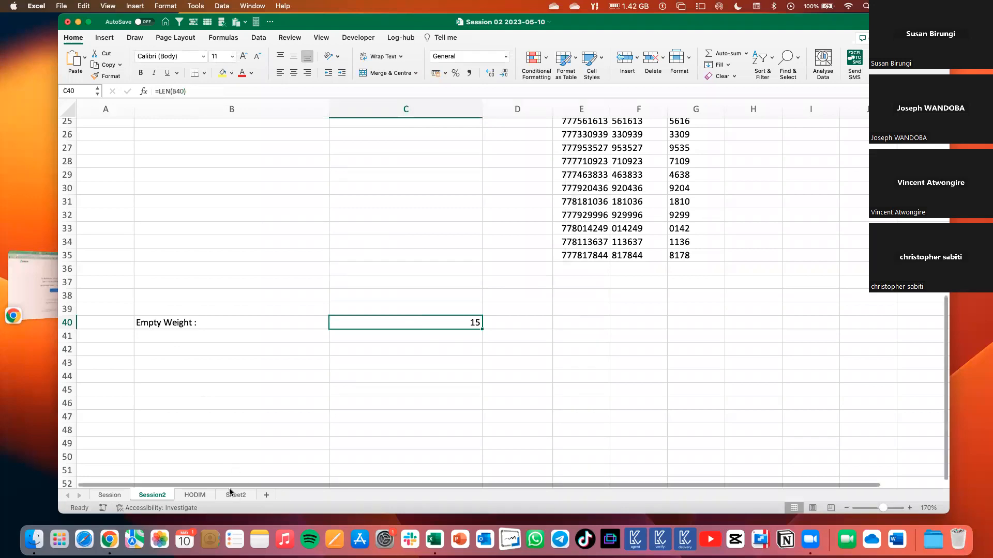
Return to Sheet2 and select the first truck comment in D2.
{"action": "key", "text": "ctrl+Page_Down"}
{"action": "key", "text": "ctrl+Page_Down"}
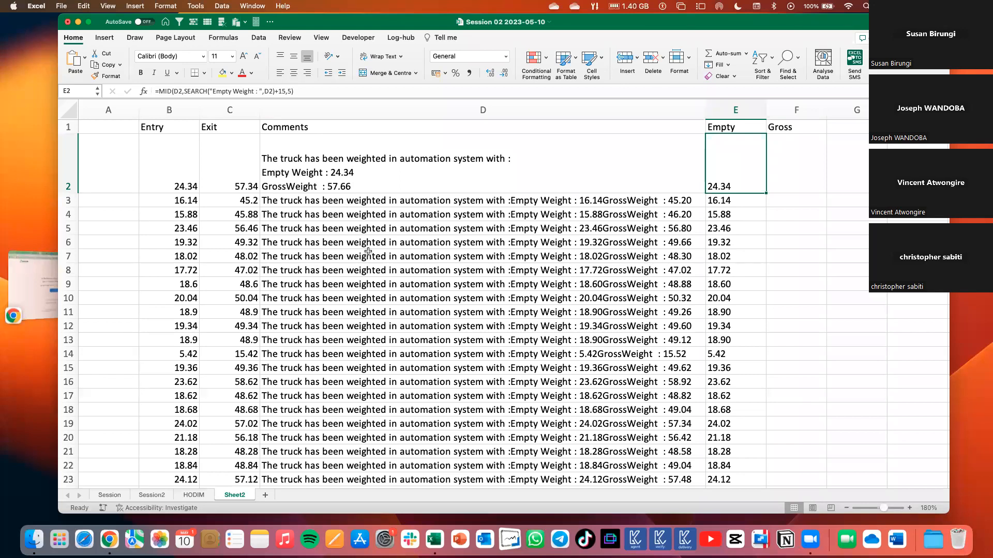
{"action": "key", "text": "Left"}
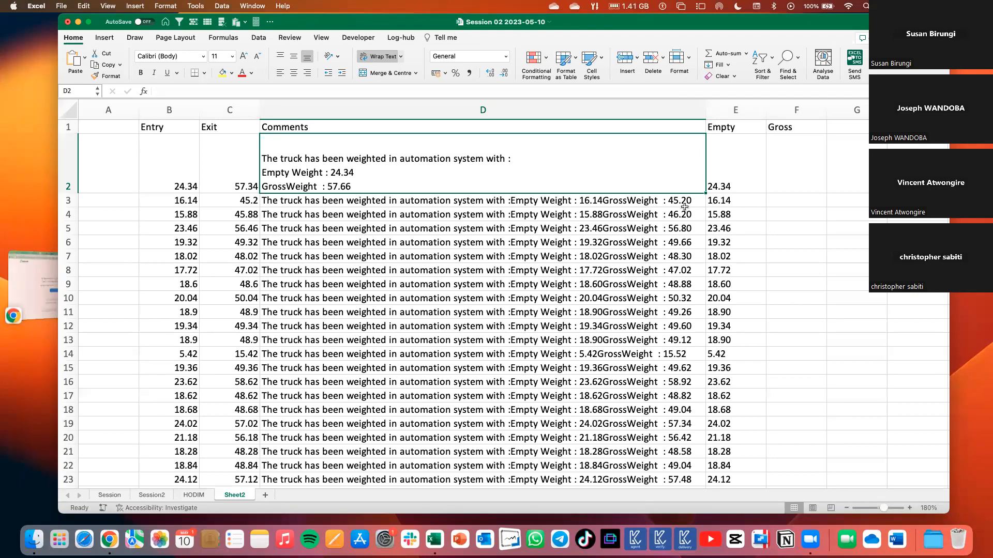
Clear the Gross heading from F1 on Sheet2.
{"action": "left_click", "coordinate": [757, 180]}
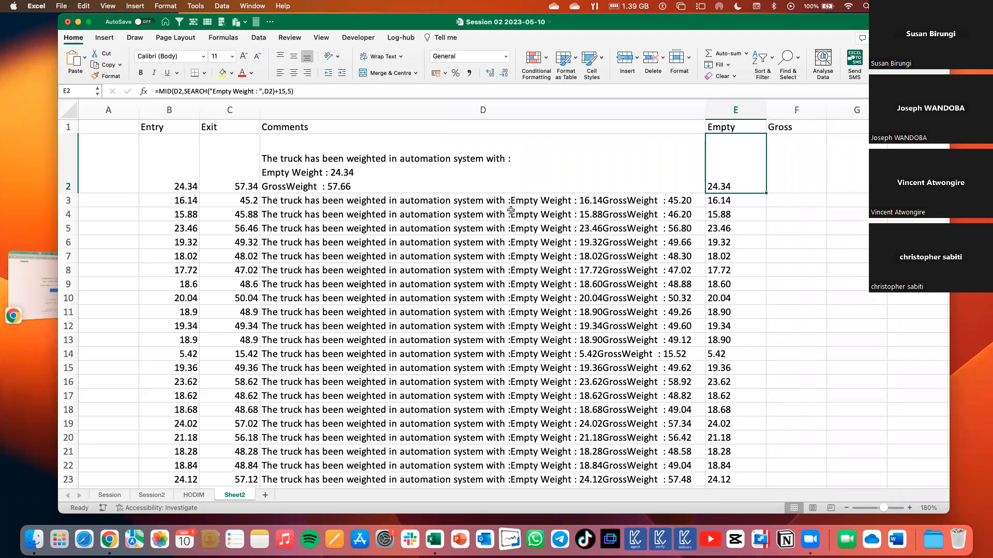
{"action": "left_click", "coordinate": [788, 155]}
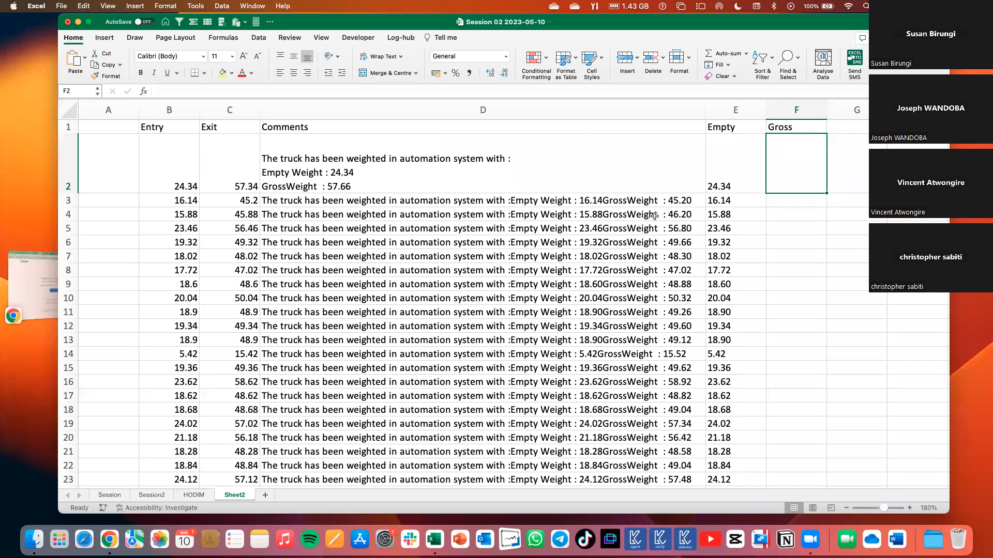
{"action": "key", "text": "Up"}
{"action": "key", "text": "Delete"}
Enter the trial formula =MID(D2,SEARCH("Gro",D2),5) in F2.
{"action": "left_click", "coordinate": [794, 176]}
{"action": "type", "text": "="}
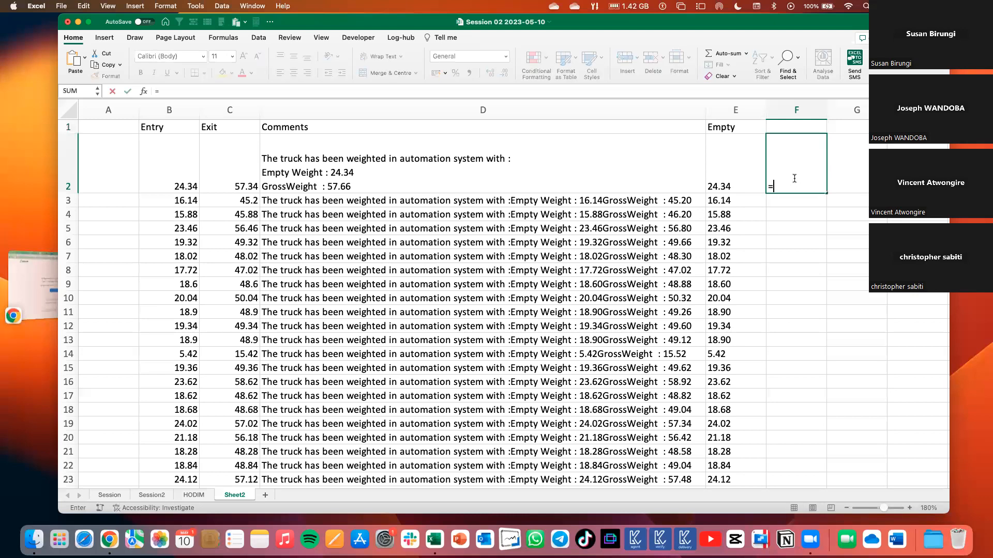
{"action": "type", "text": "mi"}
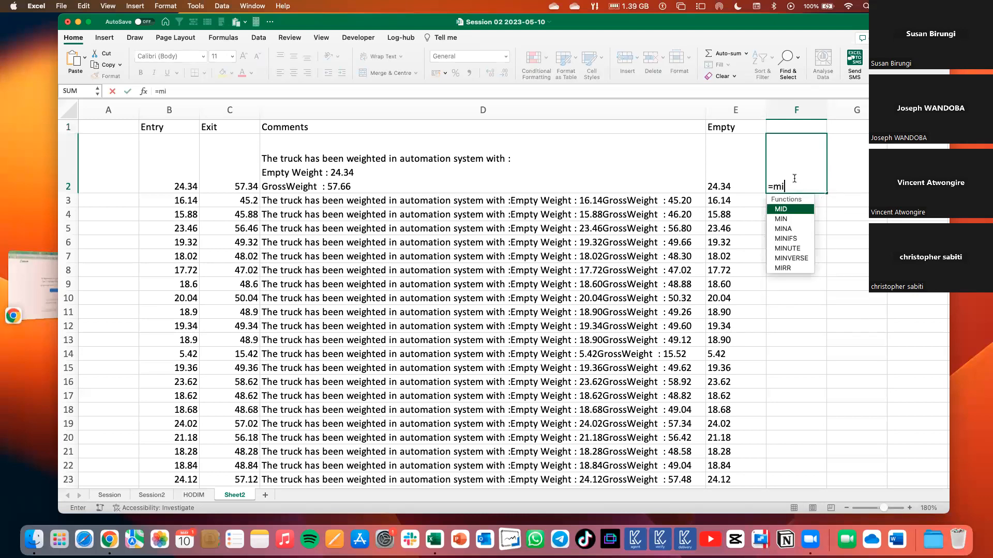
{"action": "type", "text": "d"}
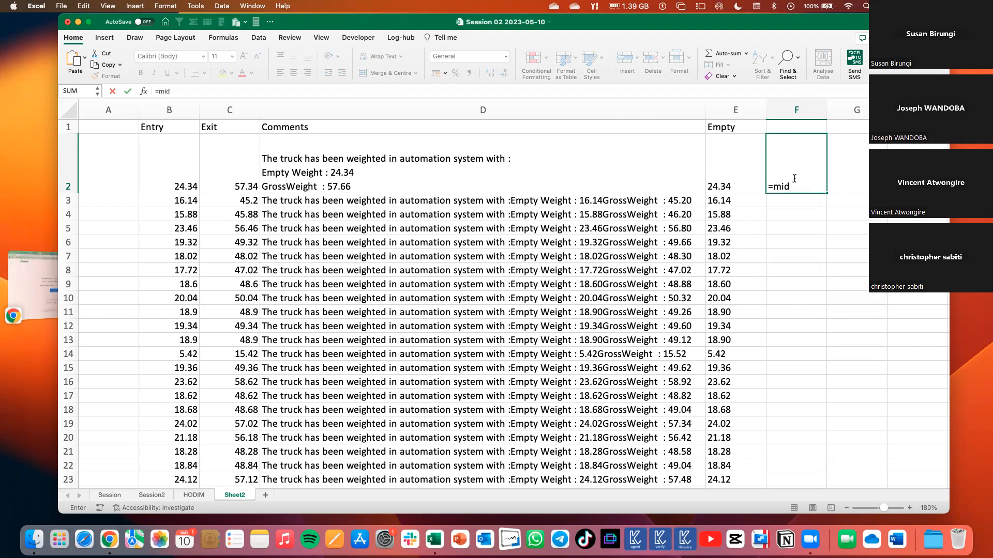
{"action": "type", "text": "("}
{"action": "left_click", "coordinate": [664, 167]}
{"action": "type", "text": ",seea"}
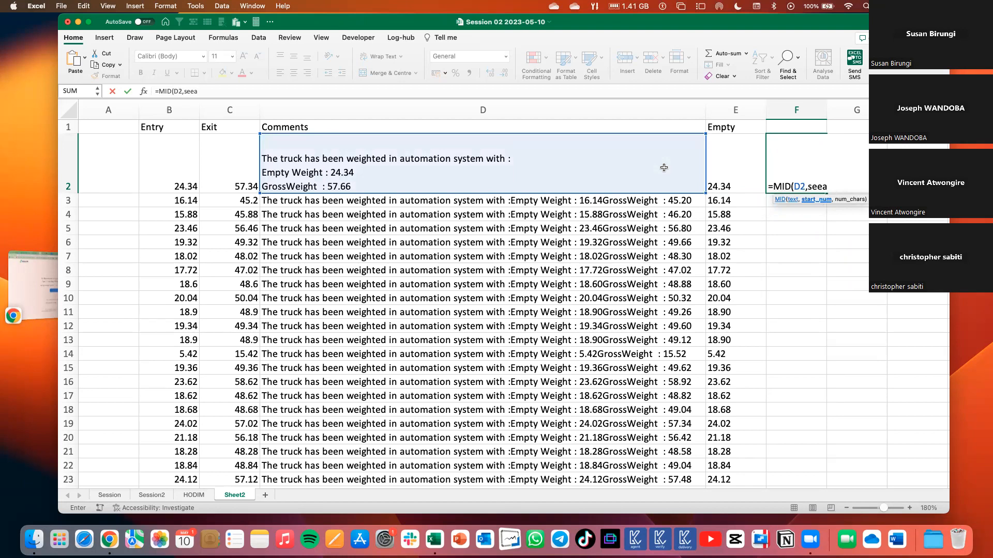
{"action": "key", "text": "BackSpace"}
{"action": "key", "text": "BackSpace"}
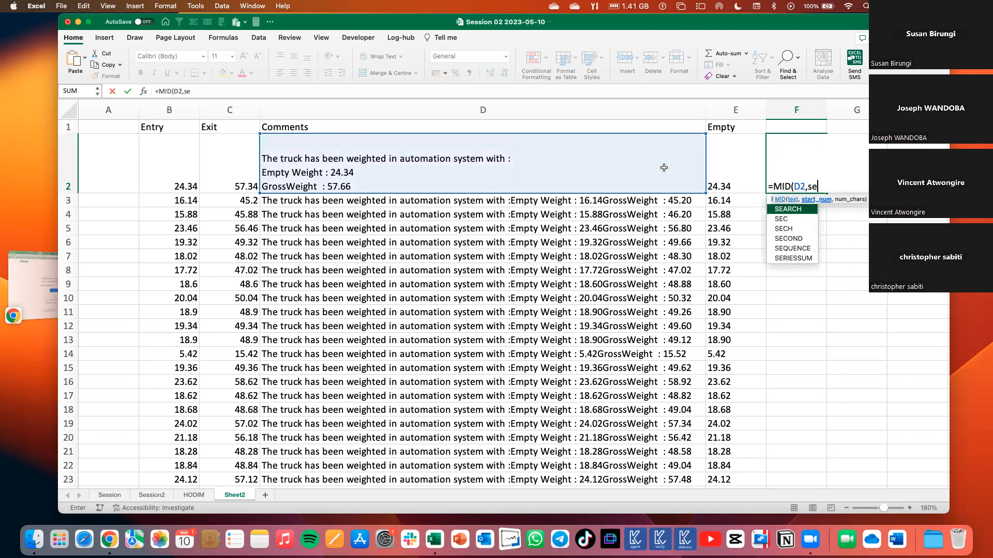
{"action": "key", "text": "Tab"}
{"action": "type", "text": "\""}
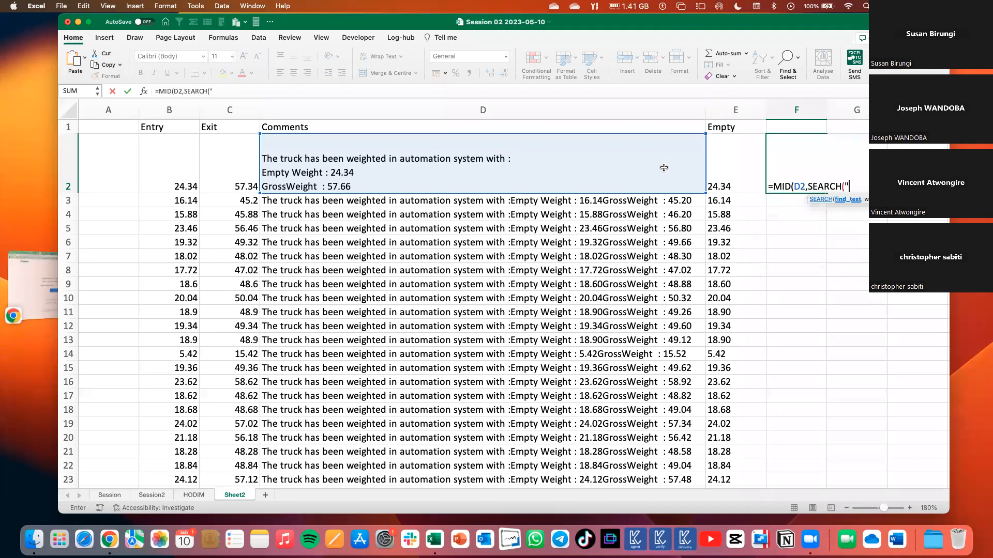
{"action": "type", "text": "Gro\""}
{"action": "type", "text": ","}
{"action": "left_click", "coordinate": [611, 163]}
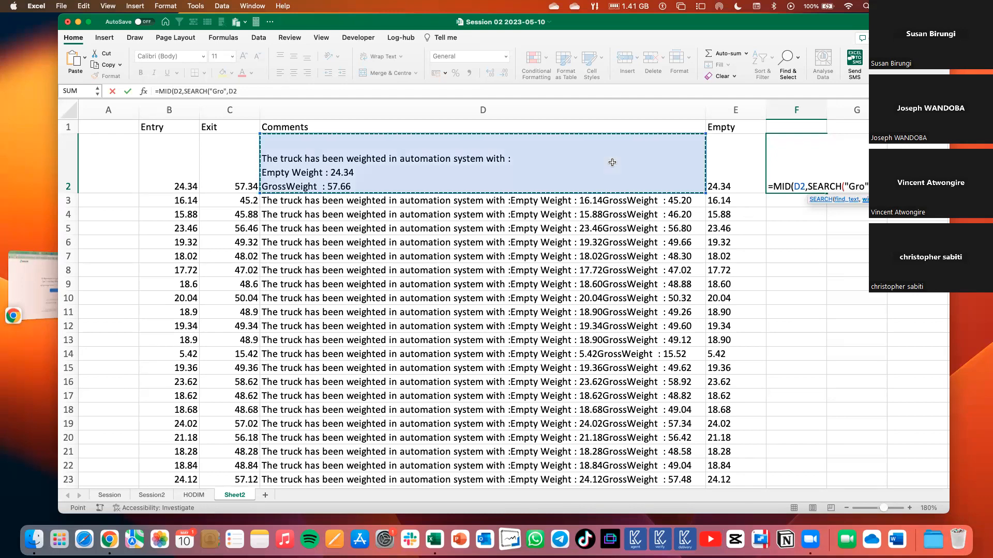
{"action": "type", "text": ")"}
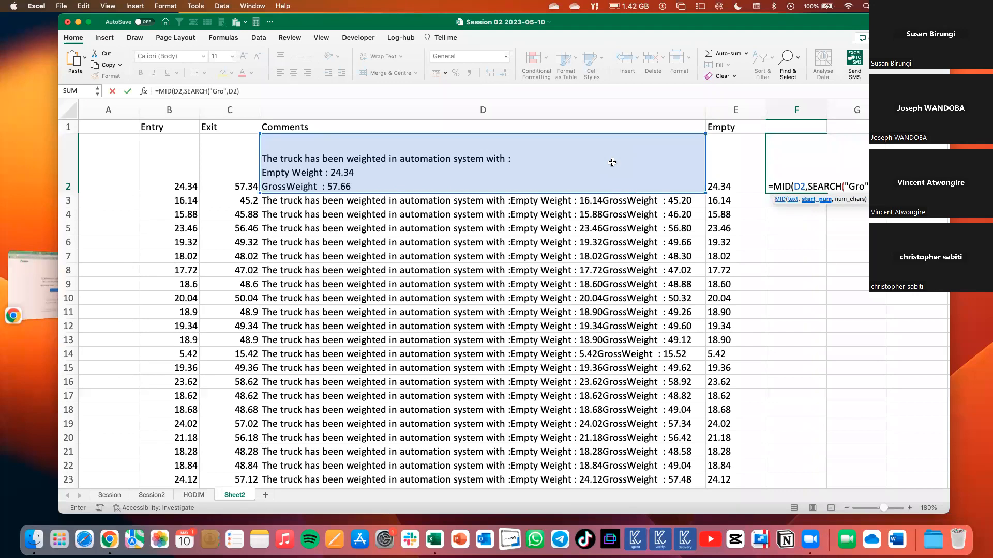
{"action": "type", "text": ",5)"}
{"action": "key", "text": "Return"}
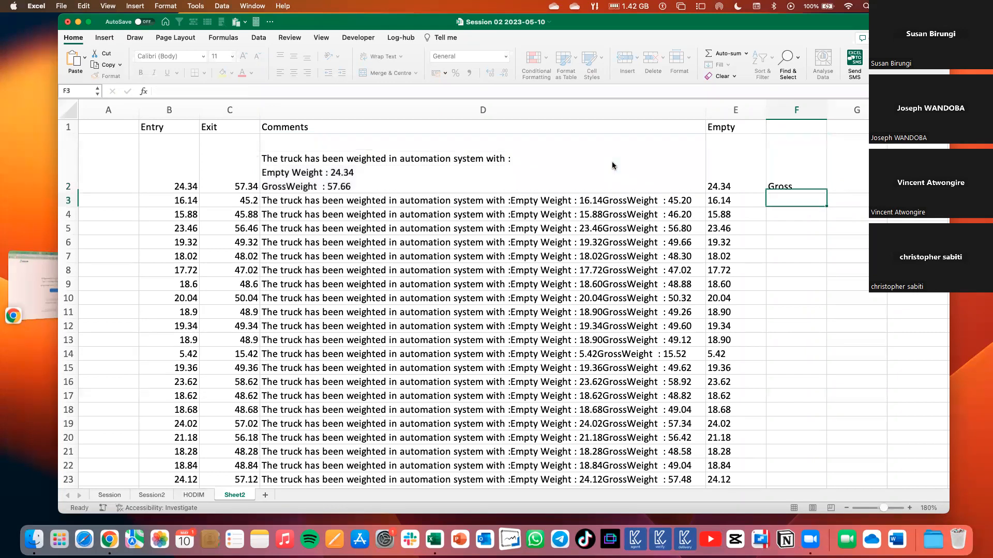
Check where GrossWeight begins in the D2 comment, and subtract 5 from the SEARCH result in the F2 formula.
{"action": "left_click", "coordinate": [796, 172]}
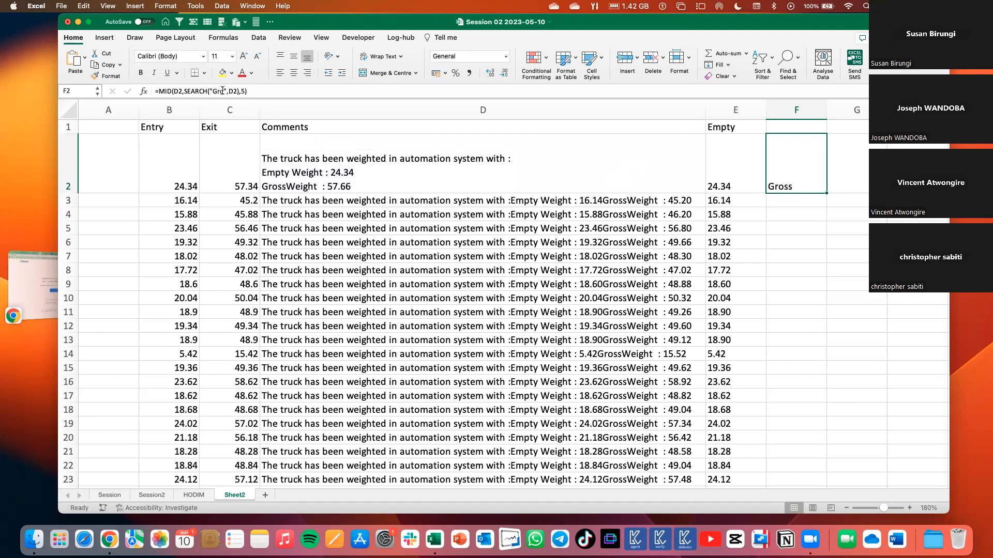
{"action": "double_click", "coordinate": [264, 186]}
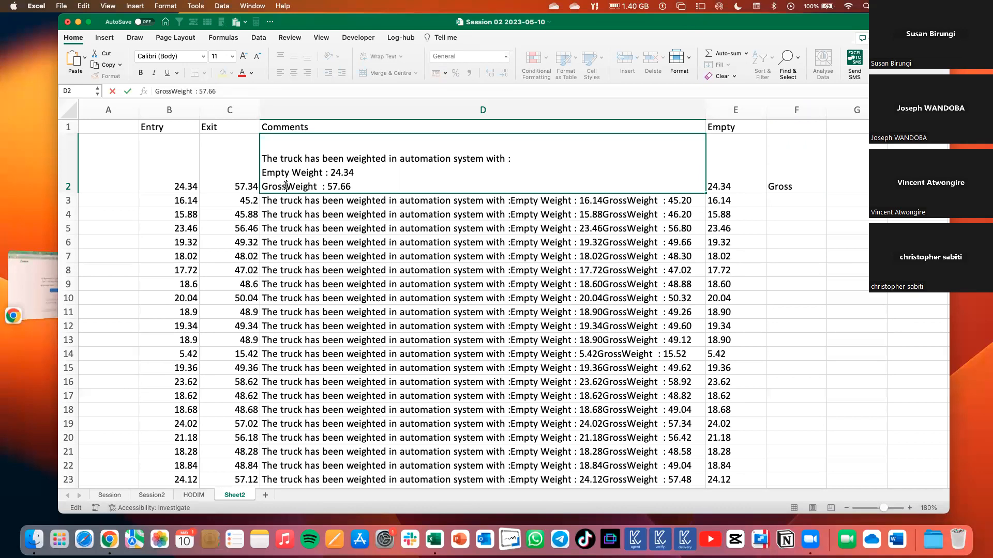
{"action": "left_click", "coordinate": [286, 185]}
{"action": "double_click", "coordinate": [792, 178]}
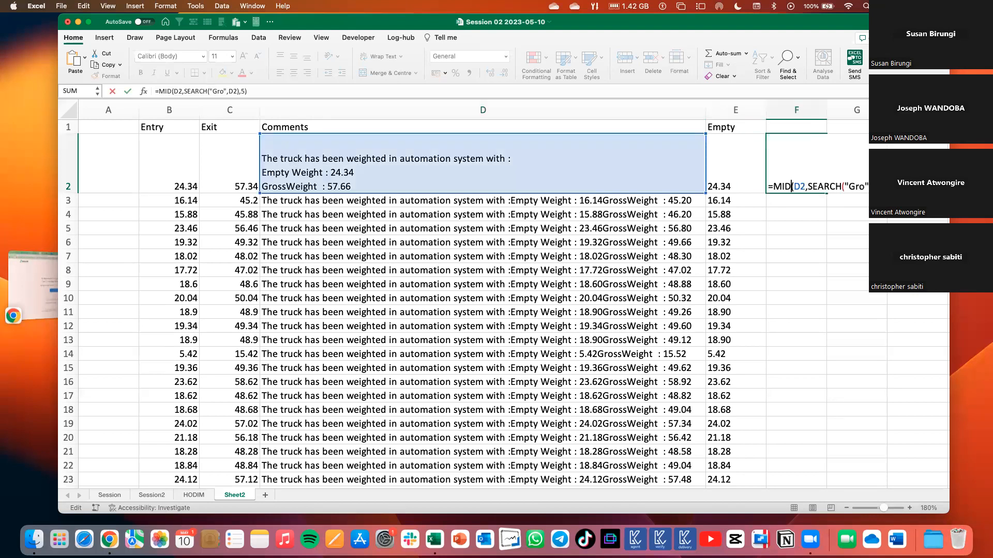
{"action": "left_click", "coordinate": [807, 186]}
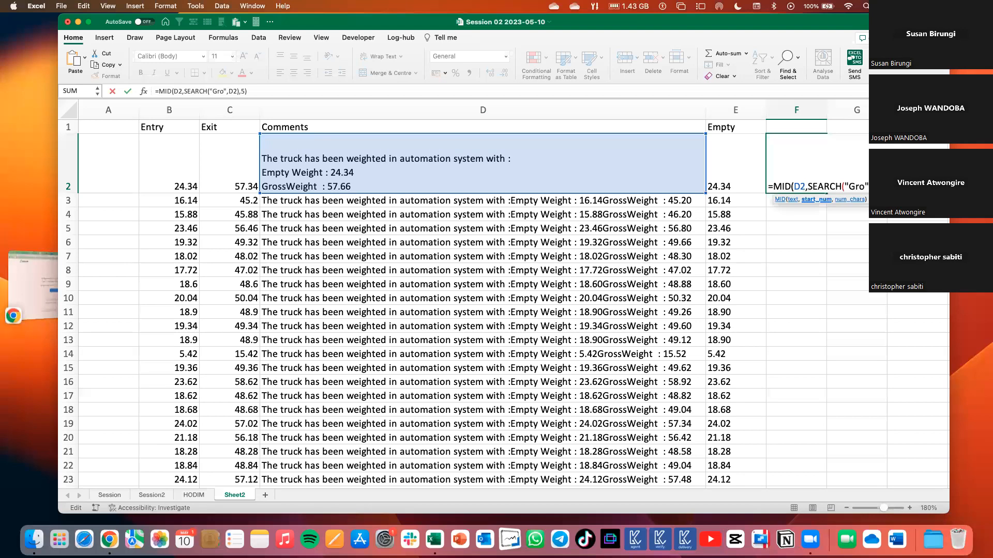
{"action": "type", "text": "-5"}
{"action": "key", "text": "Return"}
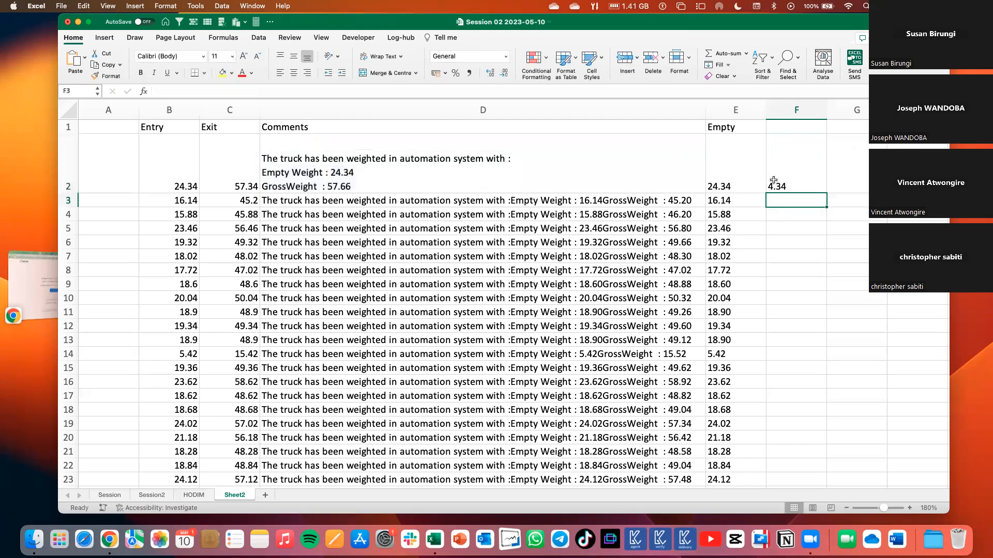
Change the offset after the SEARCH part of the F2 formula to -6.
{"action": "left_click", "coordinate": [773, 179]}
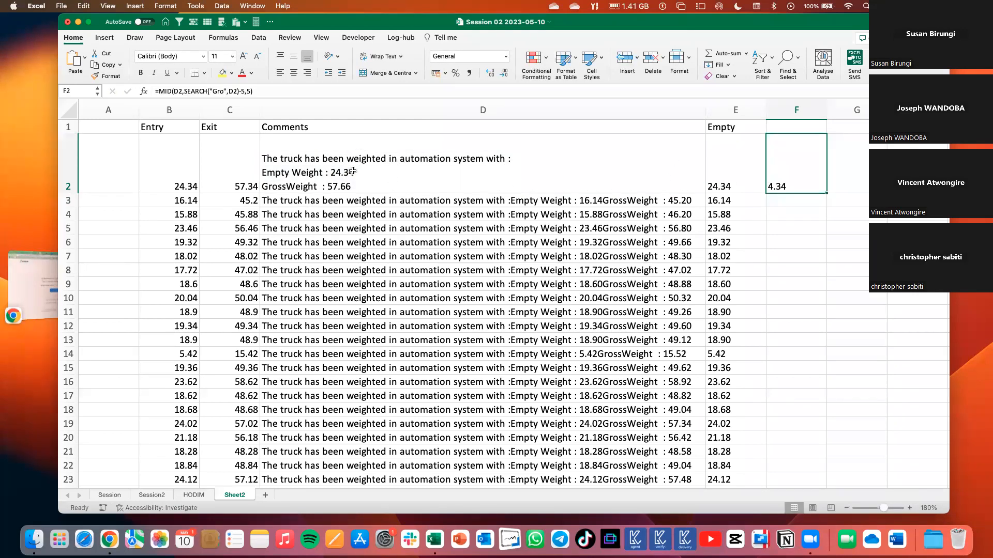
{"action": "left_click", "coordinate": [245, 91]}
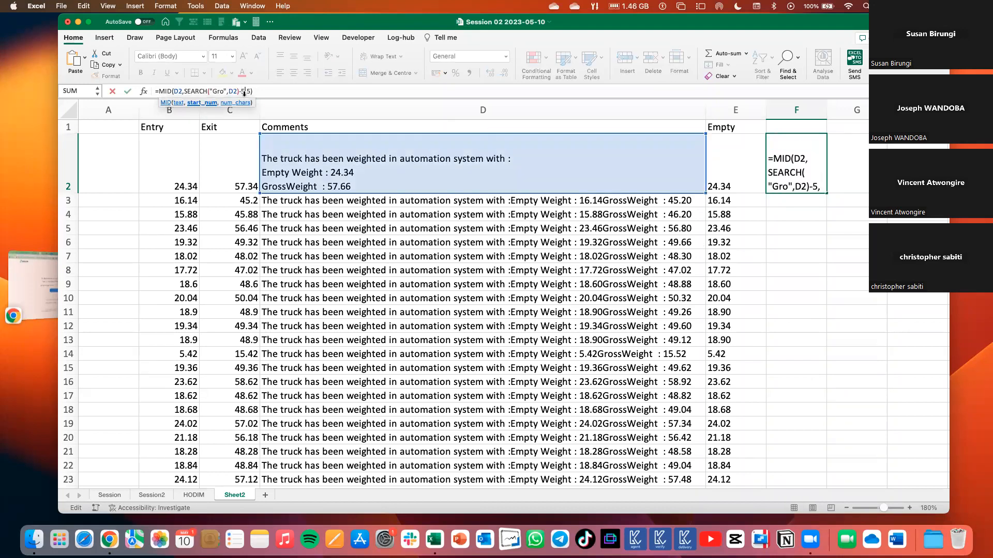
{"action": "key", "text": "BackSpace"}
{"action": "type", "text": "6"}
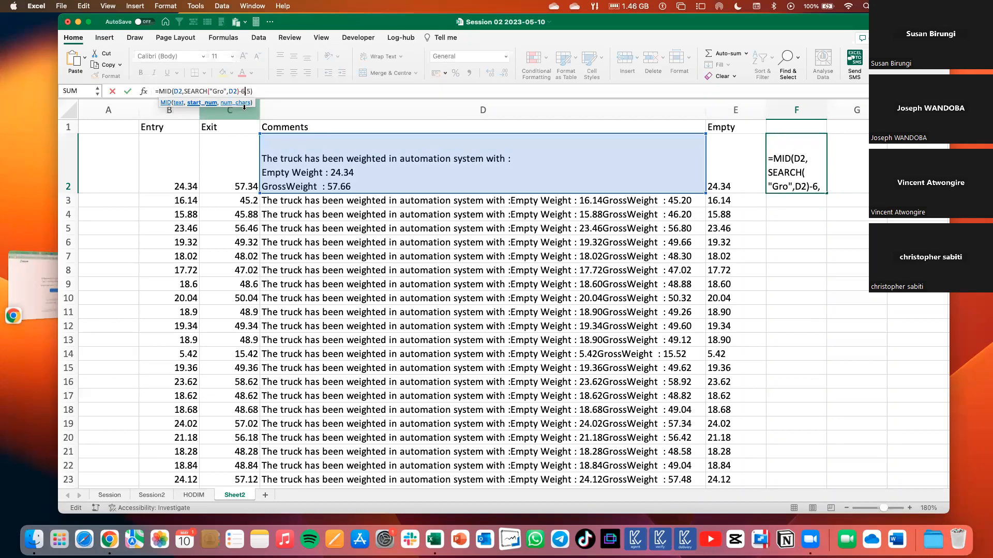
{"action": "key", "text": "Return"}
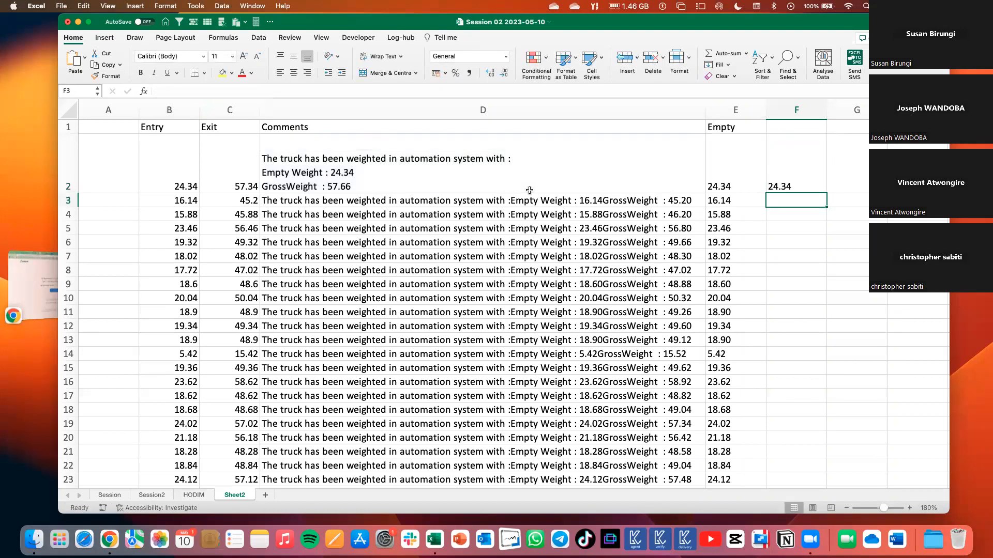
Examine the empty weight value preceding GrossWeight in the D2 comment, and clear the trial formula from F2.
{"action": "double_click", "coordinate": [263, 185]}
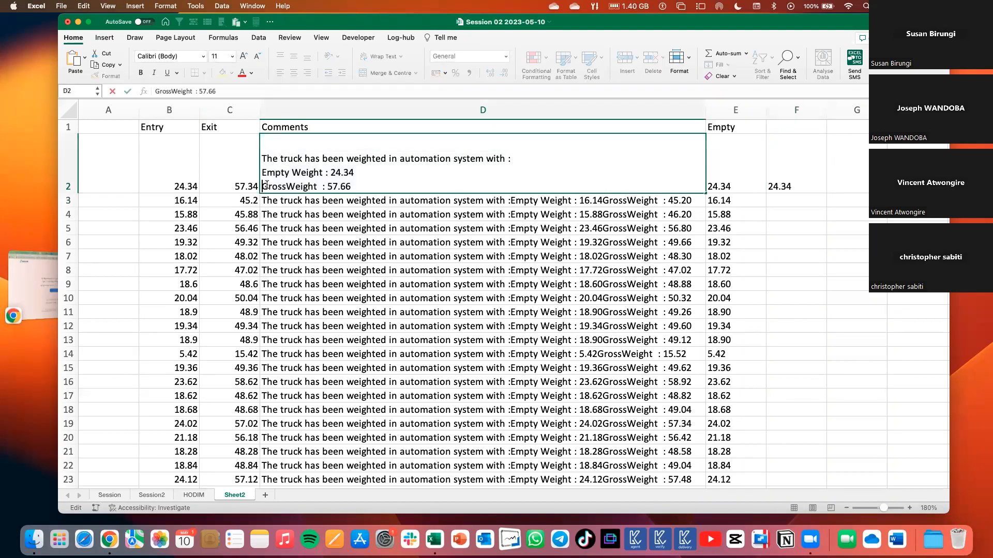
{"action": "left_click", "coordinate": [331, 175]}
{"action": "left_click_drag", "start_coordinate": [330, 172], "coordinate": [368, 168]}
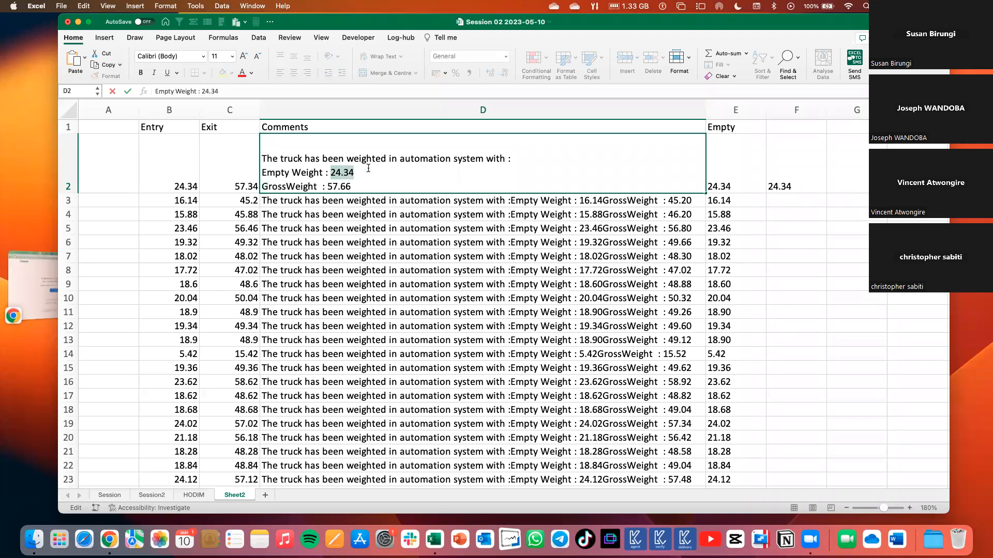
{"action": "left_click", "coordinate": [769, 171]}
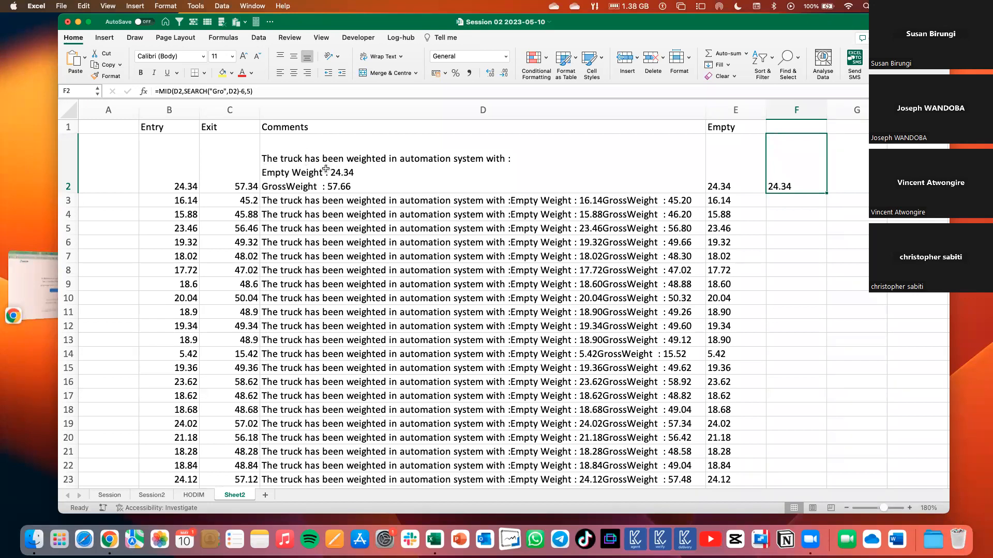
{"action": "key", "text": "Delete"}
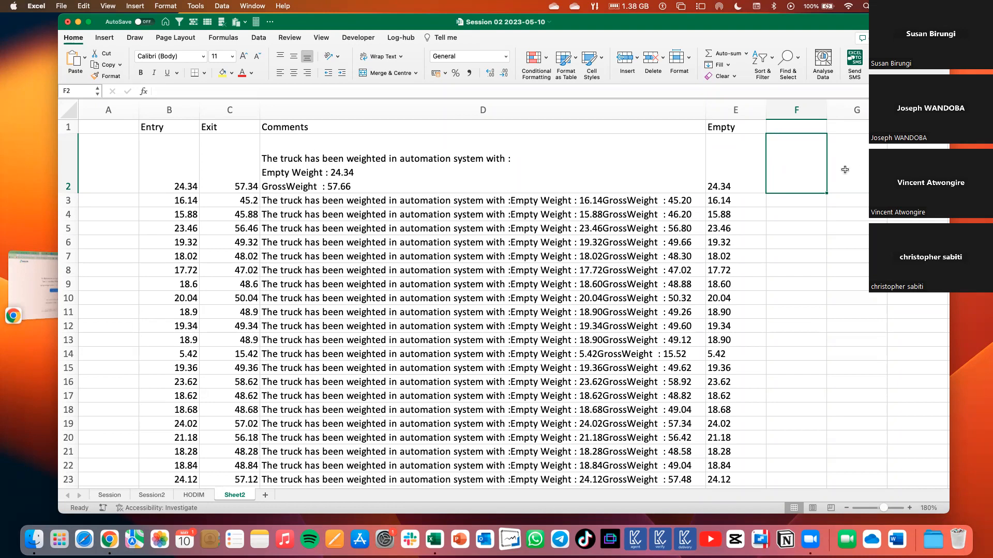
Enter the heading Gross in F1.
{"action": "left_click", "coordinate": [786, 126]}
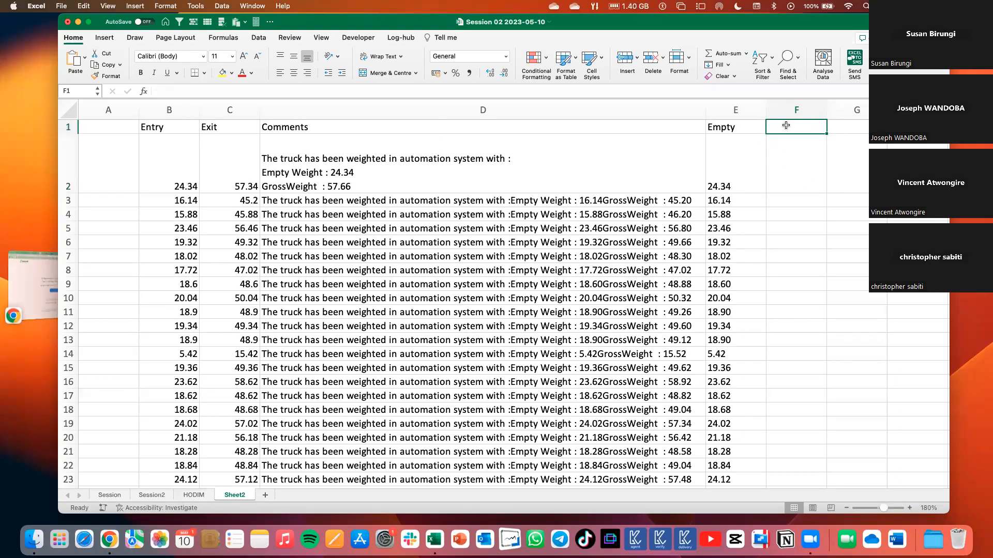
{"action": "type", "text": "Gro"}
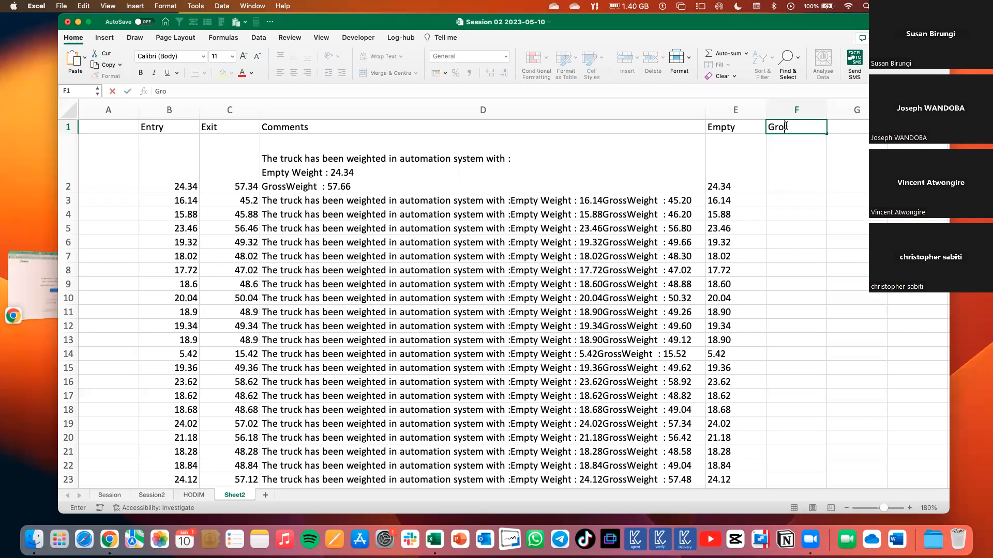
{"action": "type", "text": "ss"}
{"action": "left_click", "coordinate": [795, 156]}
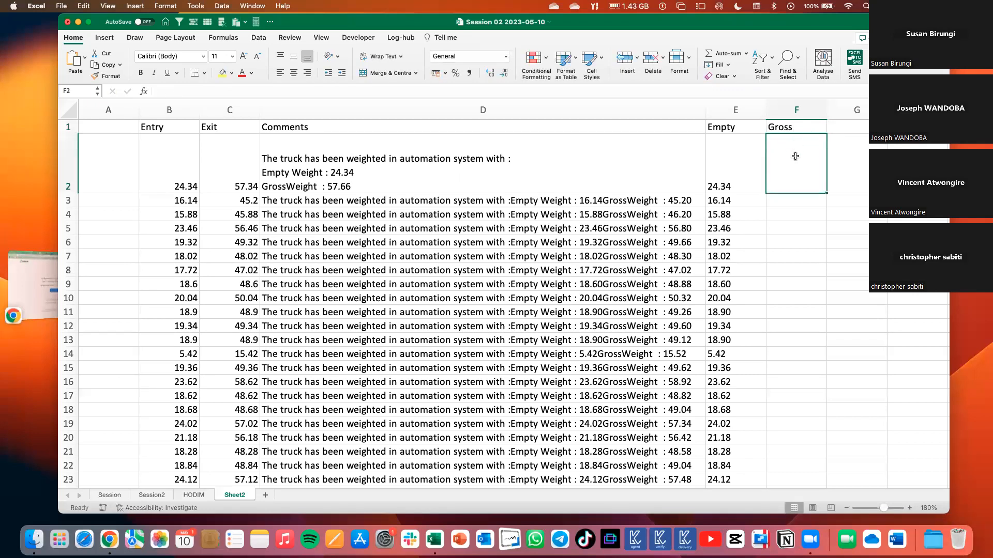
Begin a MID formula in F2 that takes the D2 comment as its text and a SEARCH function as its start position.
{"action": "type", "text": "="}
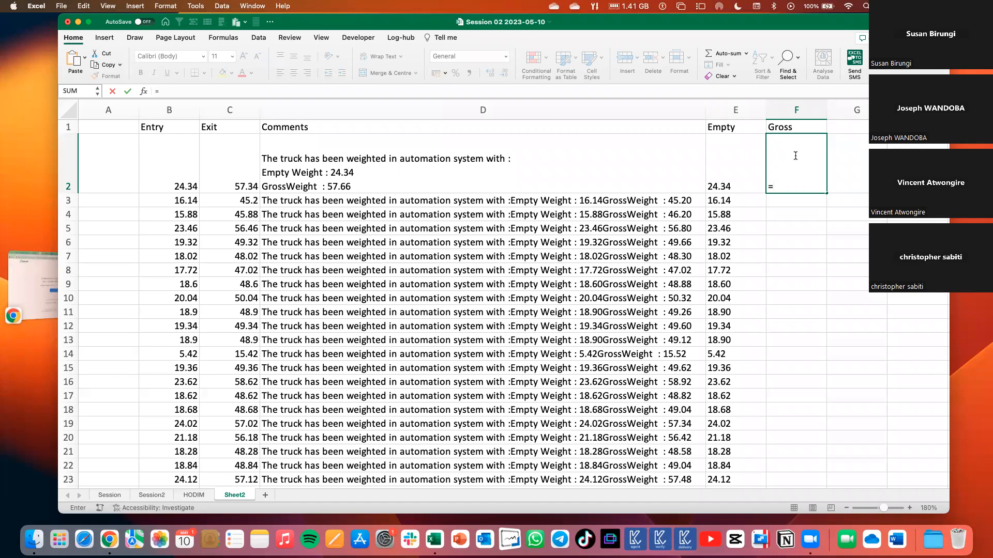
{"action": "type", "text": "mid"}
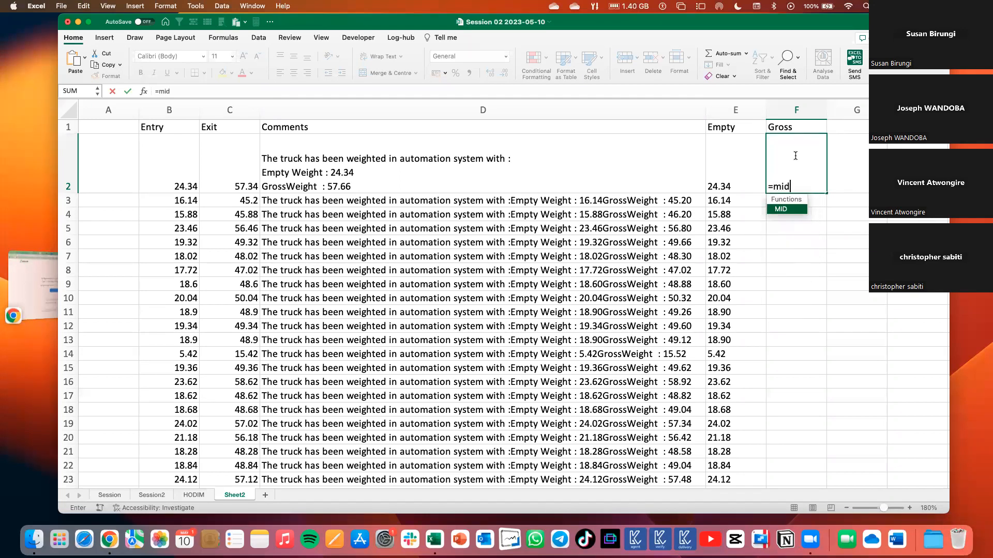
{"action": "key", "text": "Tab"}
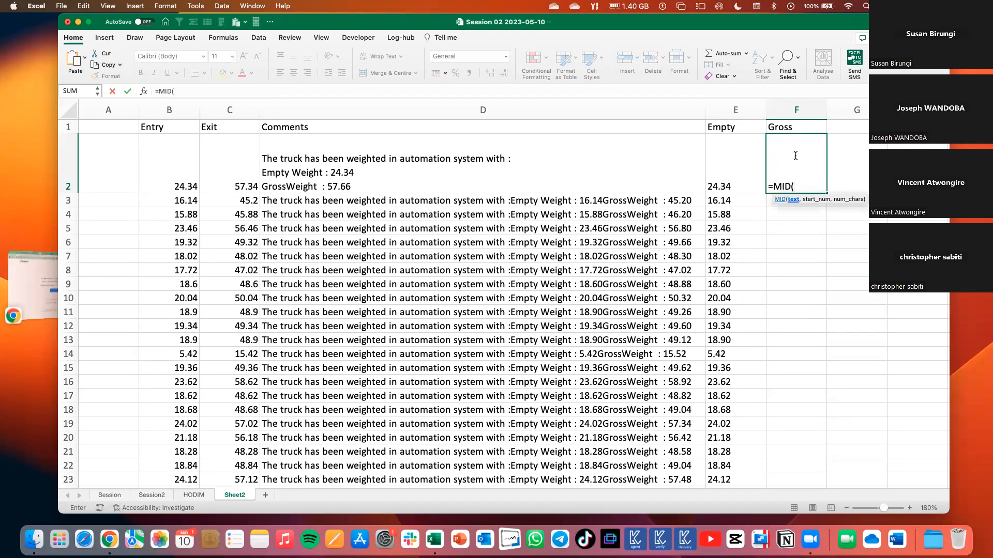
{"action": "left_click", "coordinate": [665, 165]}
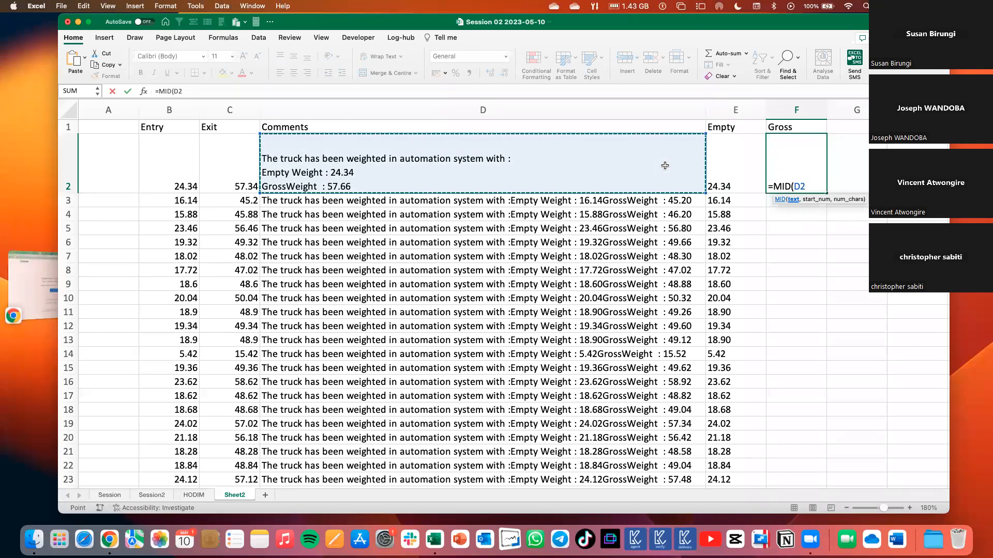
{"action": "type", "text": ","}
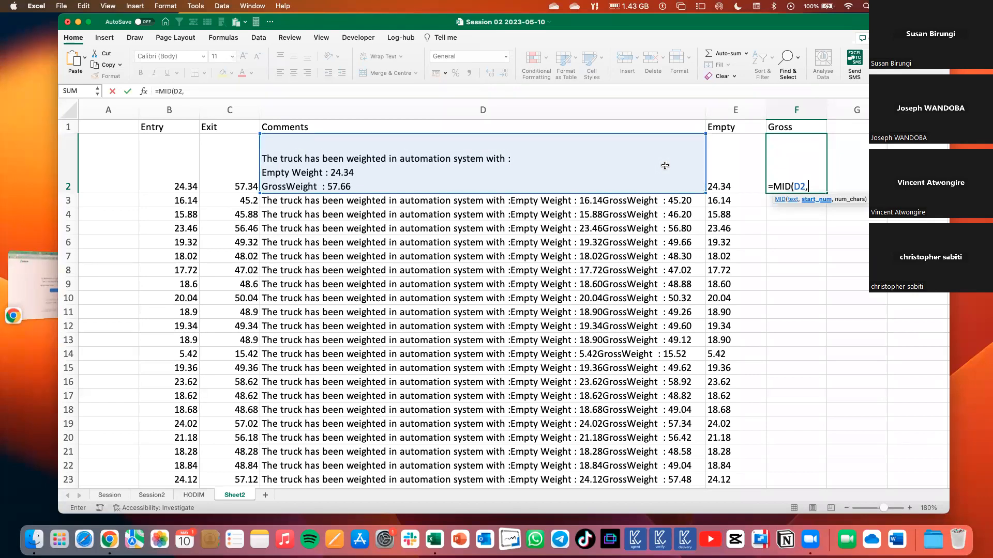
{"action": "type", "text": "search("}
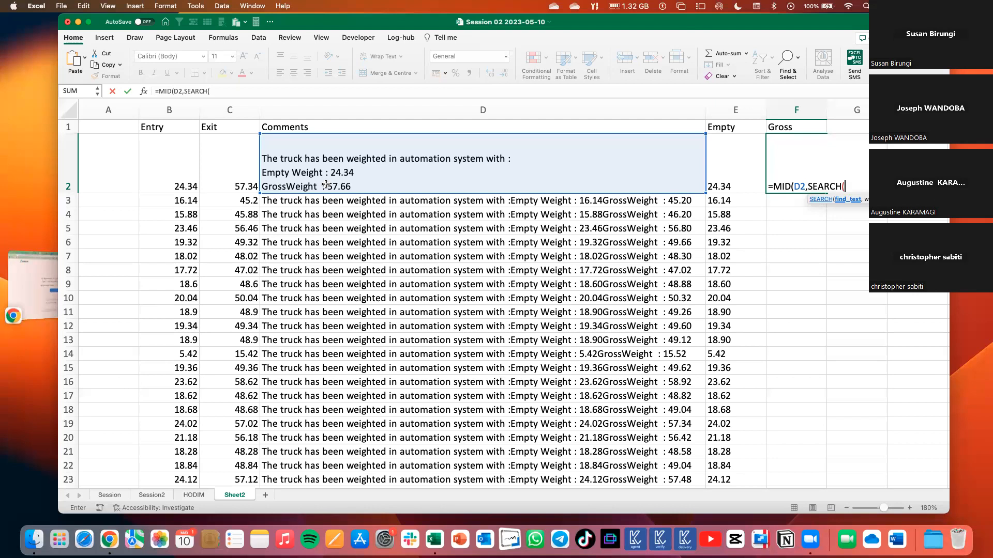
Complete the F2 formula so SEARCH looks for "Gr" in D2, with an offset of +6 and a length of 5 characters.
{"action": "type", "text": "\"G"}
{"action": "type", "text": ","}
{"action": "left_click", "coordinate": [543, 164]}
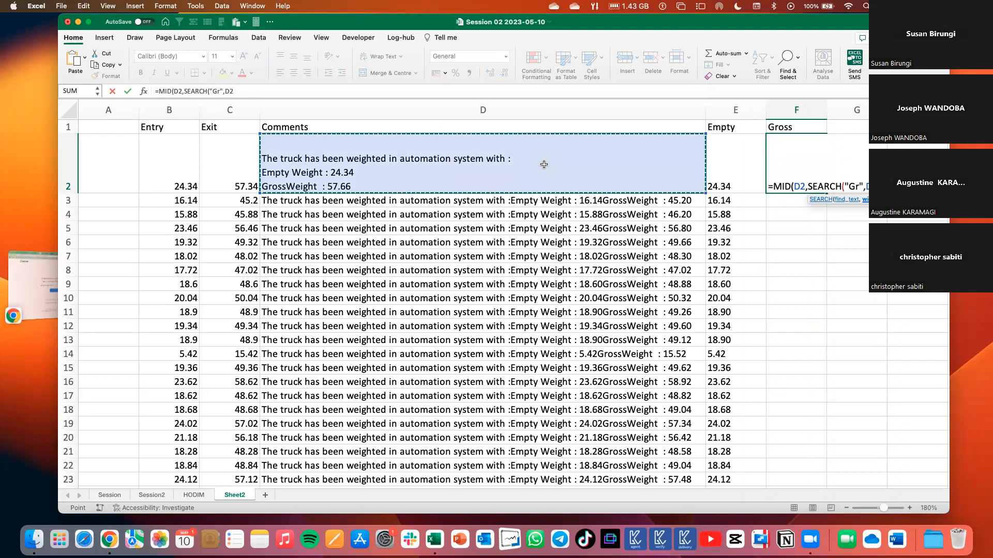
{"action": "type", "text": ")+6"}
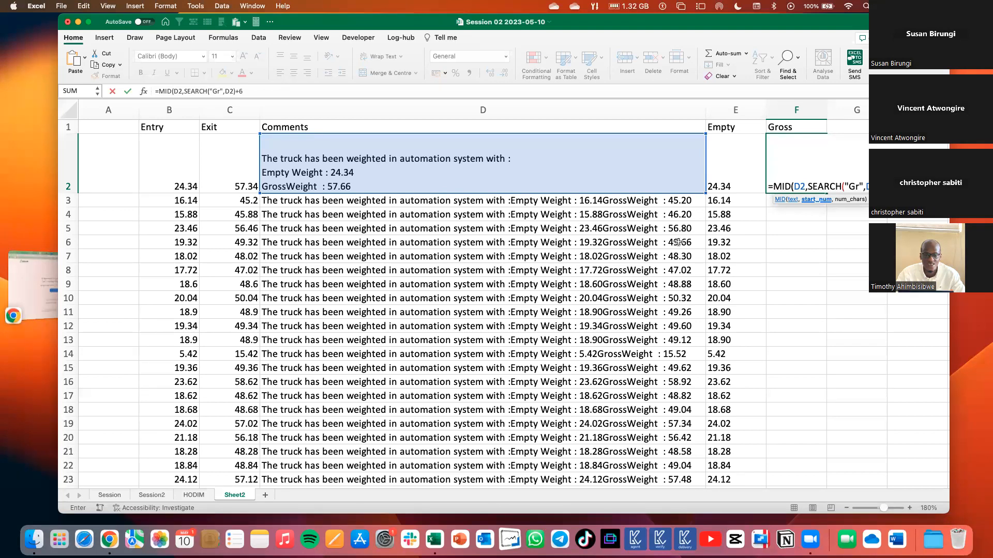
{"action": "type", "text": ",5)"}
{"action": "key", "text": "Return"}
{"action": "key", "text": "Up"}
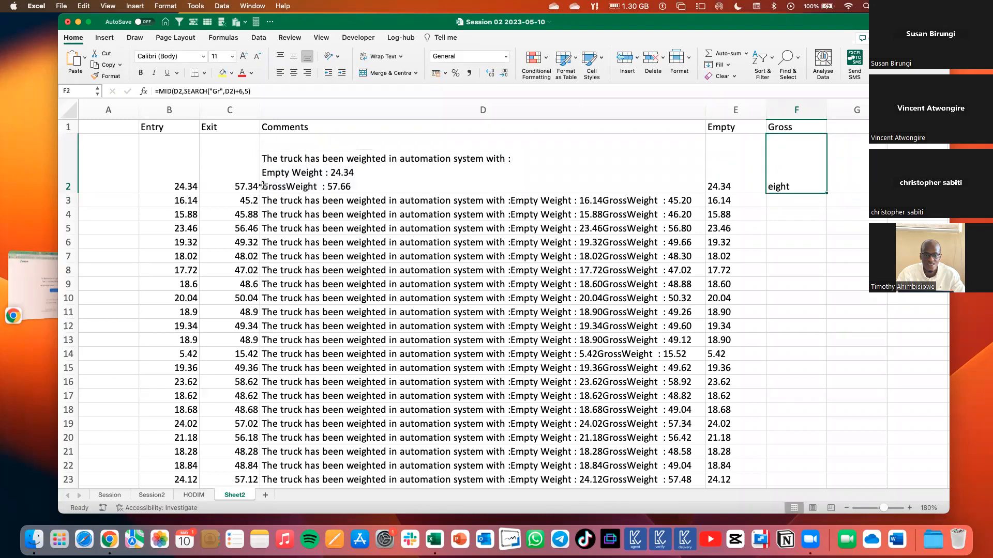
Count the characters in the D2 comment from the start of GrossWeight up to its value.
{"action": "double_click", "coordinate": [263, 186]}
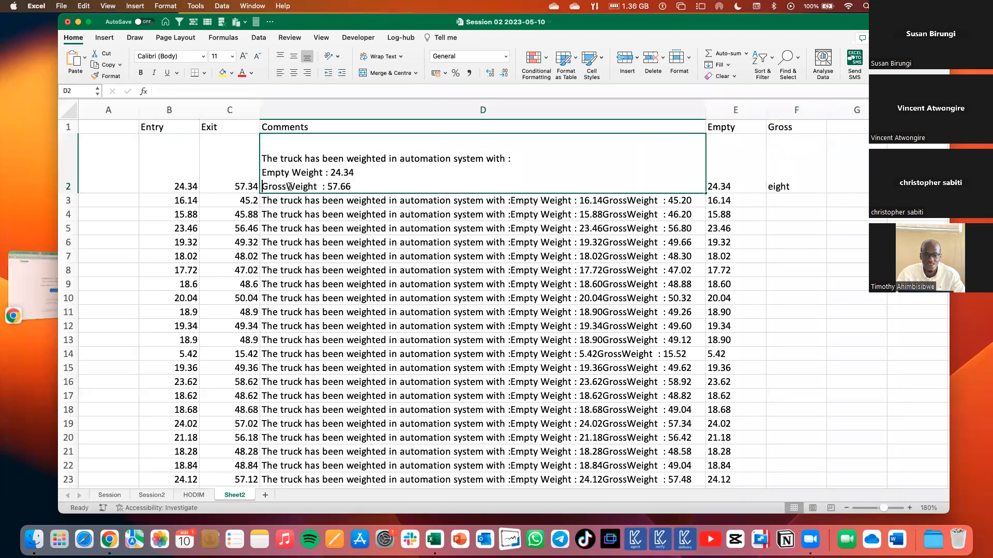
{"action": "left_click_drag", "start_coordinate": [262, 186], "coordinate": [297, 189]}
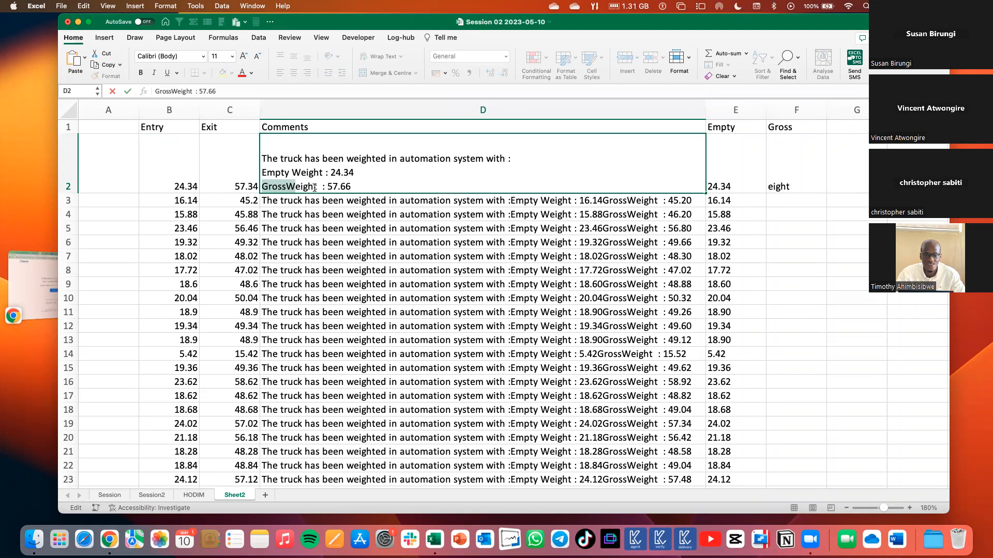
{"action": "left_click", "coordinate": [263, 185]}
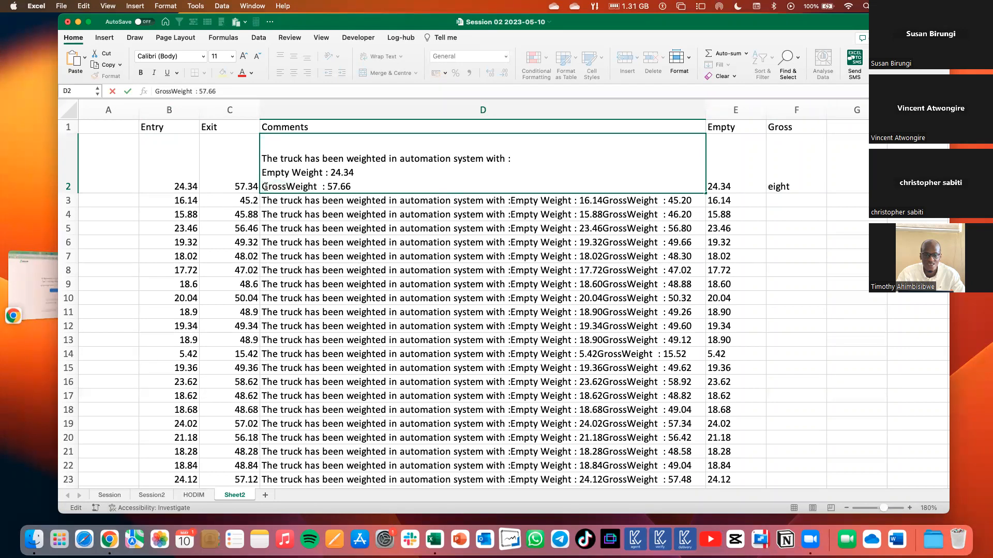
{"action": "left_click_drag", "start_coordinate": [263, 185], "coordinate": [288, 185]}
{"action": "left_click_drag", "start_coordinate": [287, 186], "coordinate": [317, 186]}
{"action": "left_click", "coordinate": [317, 186]}
{"action": "double_click", "coordinate": [321, 187]}
{"action": "left_click", "coordinate": [324, 187]}
Change the offset after the SEARCH part of the F2 formula to +16.
{"action": "left_click", "coordinate": [792, 180]}
{"action": "left_click", "coordinate": [239, 92]}
{"action": "type", "text": "16,5)"}
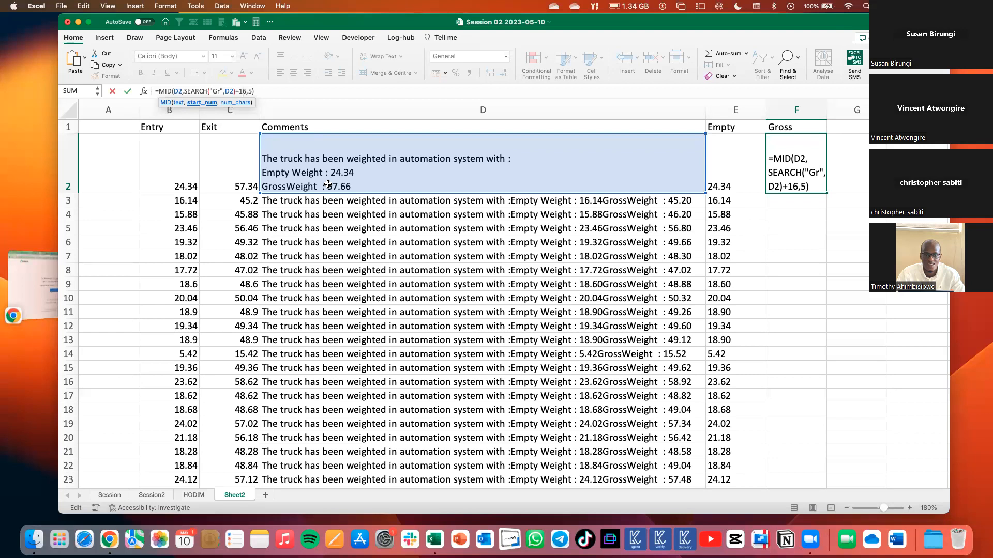
{"action": "key", "text": "Return"}
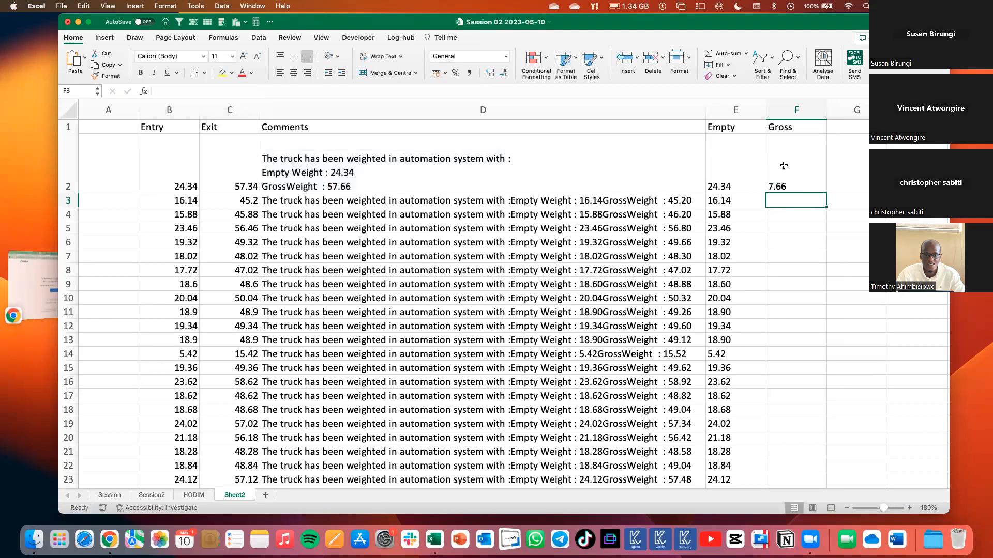
Correct the SEARCH offset in the F2 formula to +15.
{"action": "left_click", "coordinate": [781, 181]}
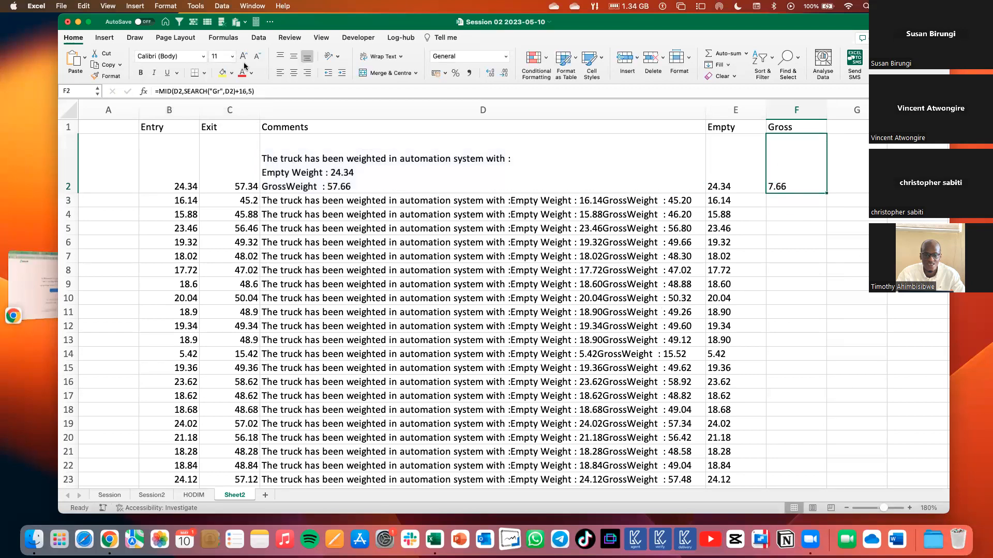
{"action": "left_click", "coordinate": [246, 90]}
{"action": "key", "text": "BackSpace"}
{"action": "type", "text": "5"}
{"action": "key", "text": "Return"}
{"action": "key", "text": "Up"}
Highlight the GrossWeight label and colon in the D2 comment to check the span the offset skips.
{"action": "double_click", "coordinate": [276, 187]}
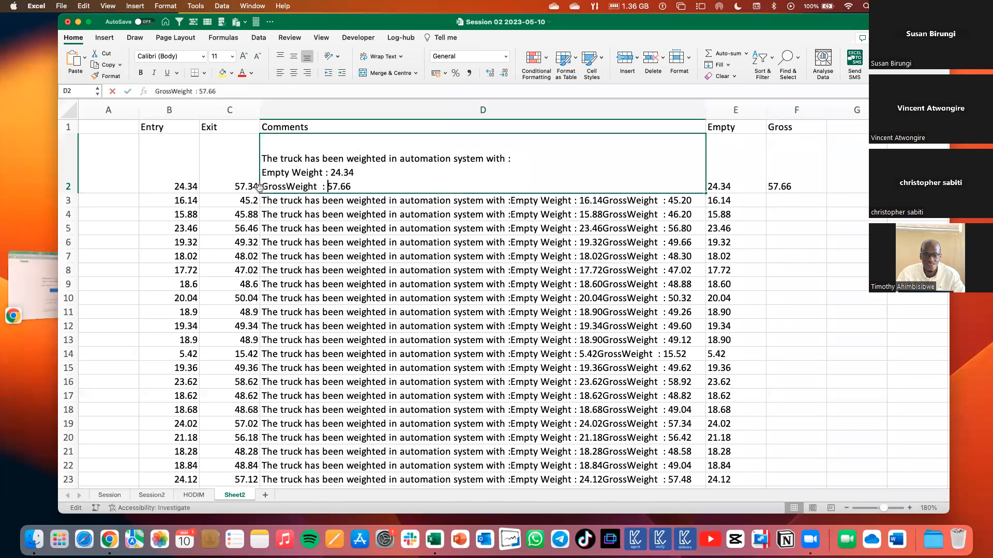
{"action": "left_click_drag", "start_coordinate": [262, 187], "coordinate": [326, 188]}
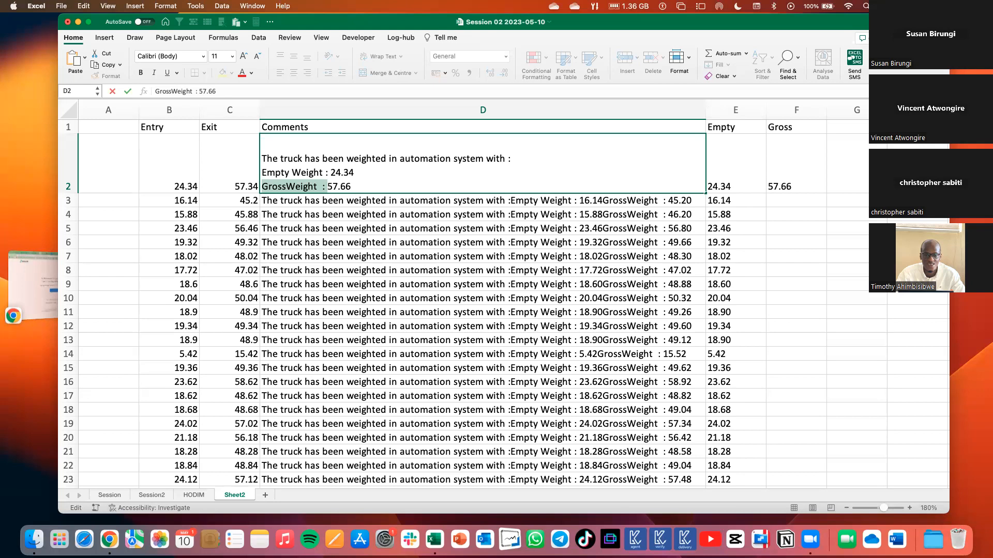
{"action": "key", "text": "Return"}
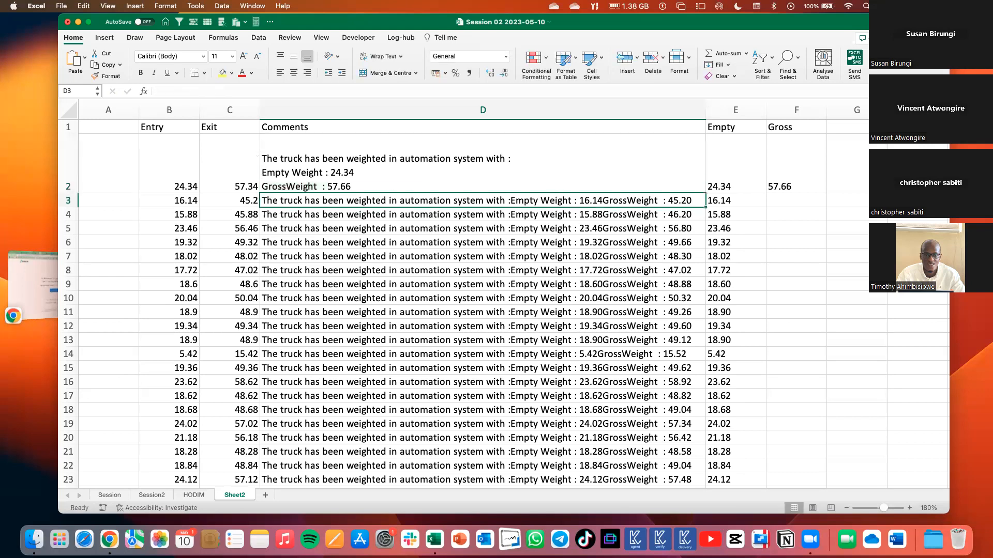
Fill the F2 formula down the Gross column and check the extracted values against the comments.
{"action": "left_click", "coordinate": [795, 185]}
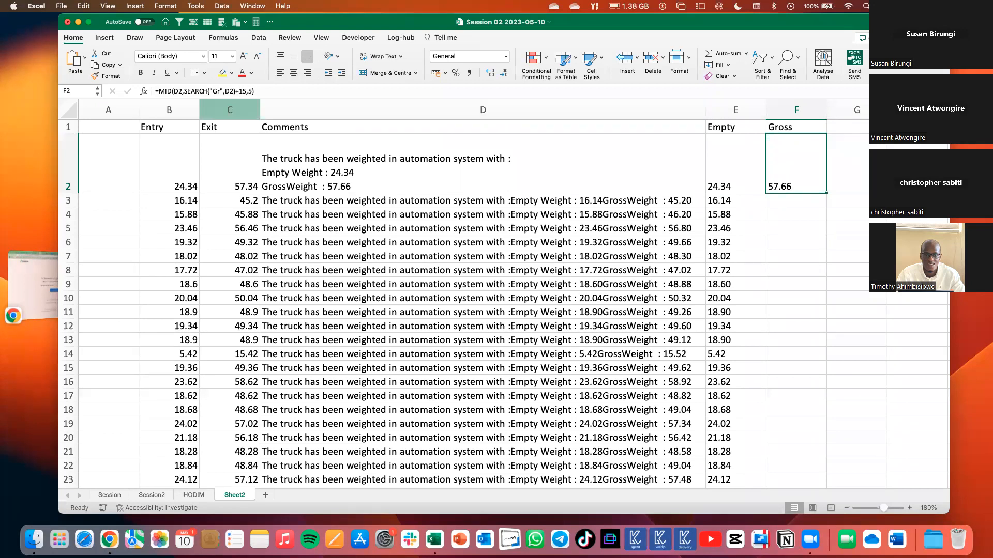
{"action": "double_click", "coordinate": [826, 192]}
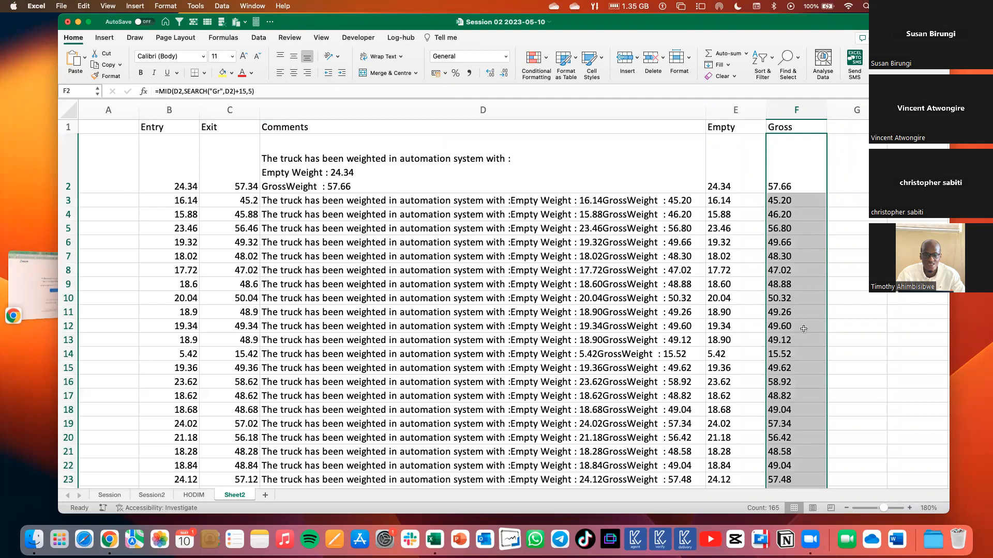
{"action": "scroll", "coordinate": [803, 329], "scroll_direction": "down", "scroll_amount": 1}
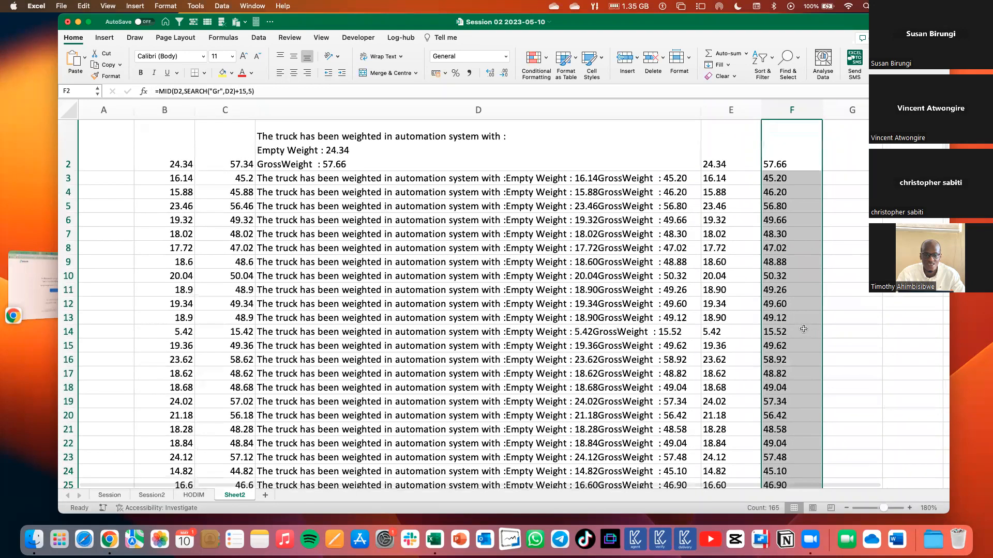
{"action": "scroll", "coordinate": [803, 329], "scroll_direction": "down", "scroll_amount": 6}
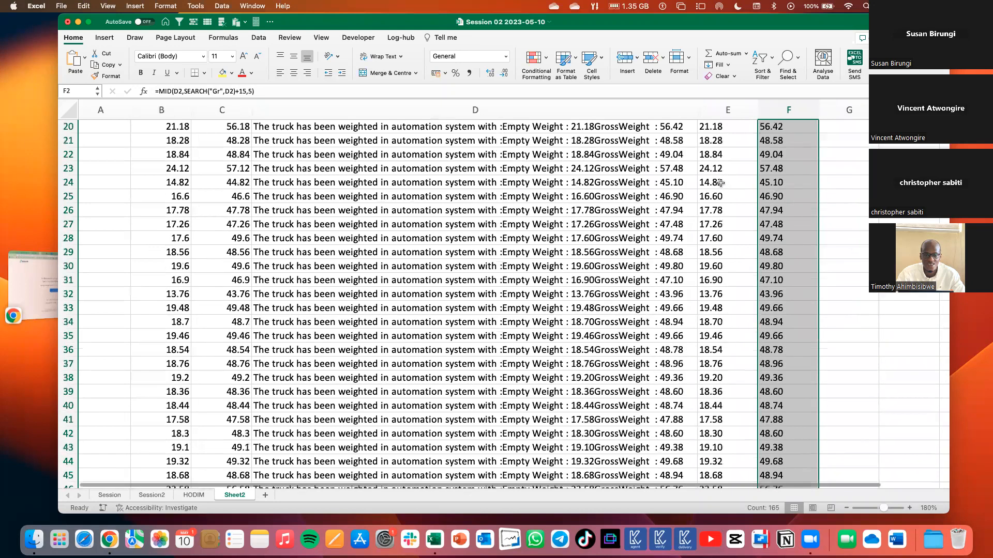
{"action": "scroll", "coordinate": [720, 183], "scroll_direction": "down", "scroll_amount": 4}
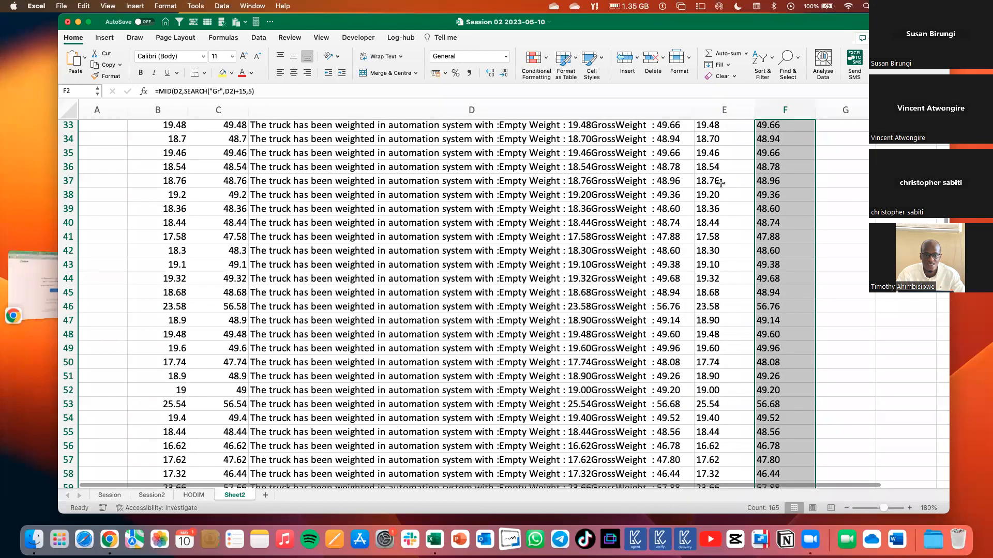
{"action": "scroll", "coordinate": [720, 183], "scroll_direction": "up", "scroll_amount": 10}
Check for trailing characters after the gross weight value in the D2 comment.
{"action": "left_click", "coordinate": [720, 183]}
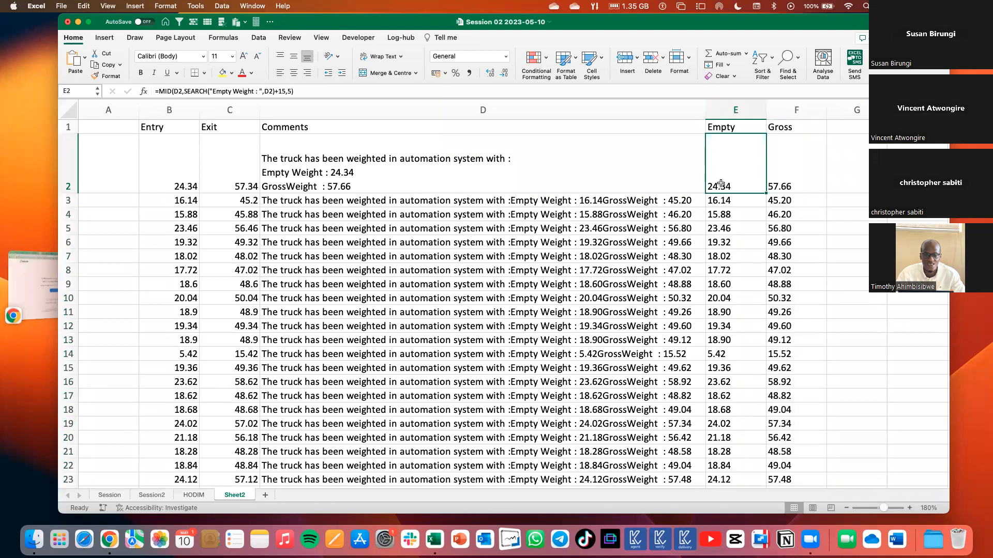
{"action": "double_click", "coordinate": [351, 186]}
{"action": "double_click", "coordinate": [350, 186]}
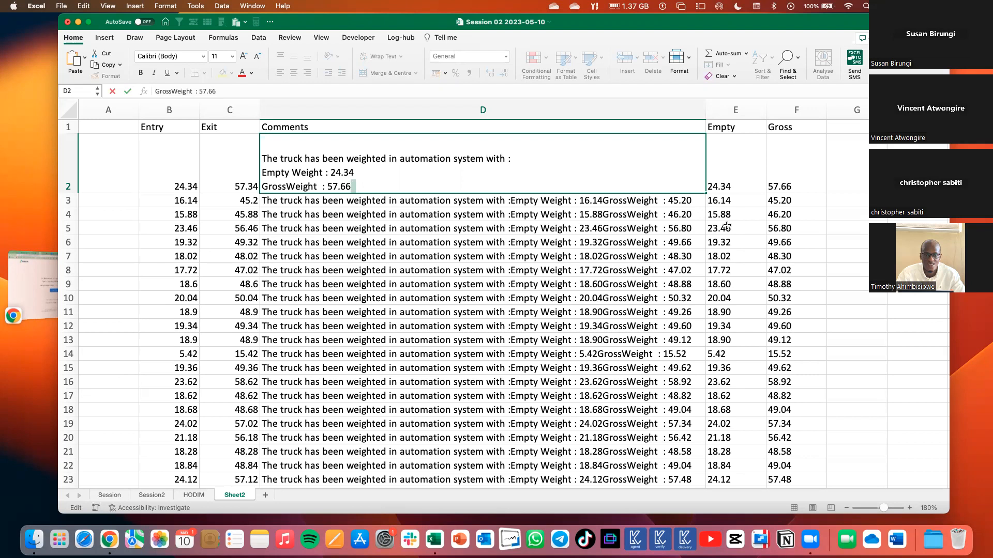
Compare the Empty formula in E2 with the Gross formula in F2.
{"action": "left_click", "coordinate": [743, 177]}
{"action": "left_click", "coordinate": [775, 178]}
{"action": "left_click", "coordinate": [725, 183]}
{"action": "left_click", "coordinate": [792, 181]}
{"action": "left_click", "coordinate": [736, 184]}
{"action": "left_click", "coordinate": [791, 182]}
{"action": "left_click", "coordinate": [736, 183]}
{"action": "left_click", "coordinate": [794, 184]}
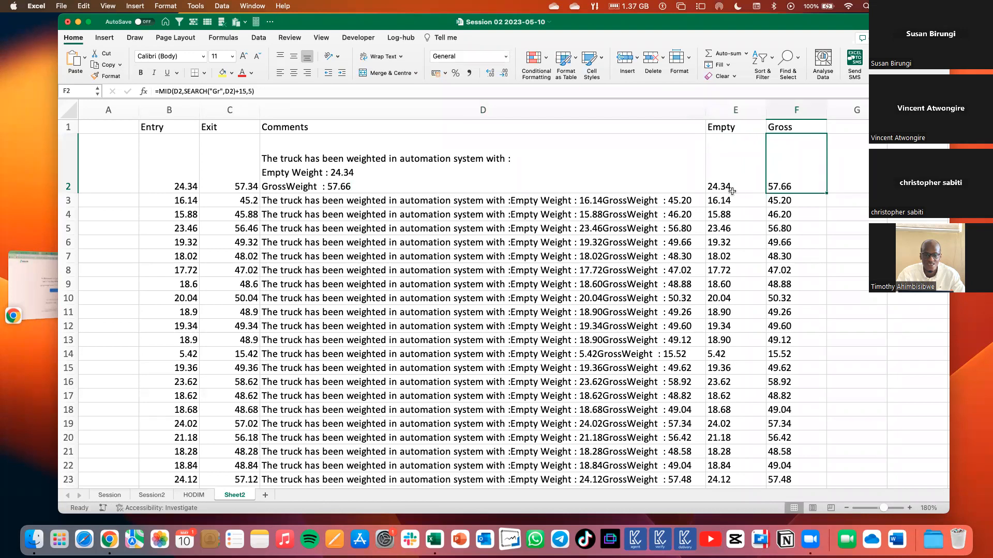
{"action": "left_click", "coordinate": [731, 191]}
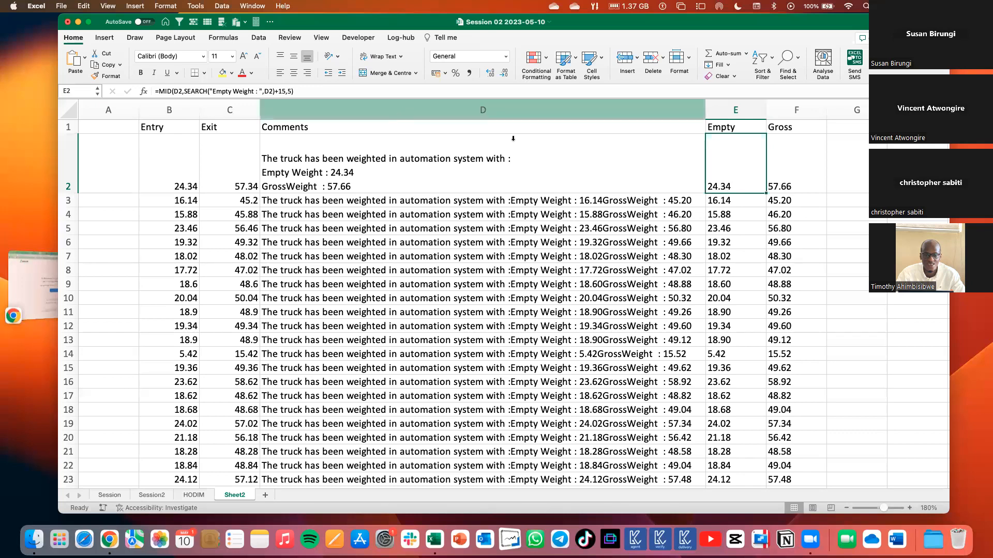
{"action": "left_click", "coordinate": [341, 92]}
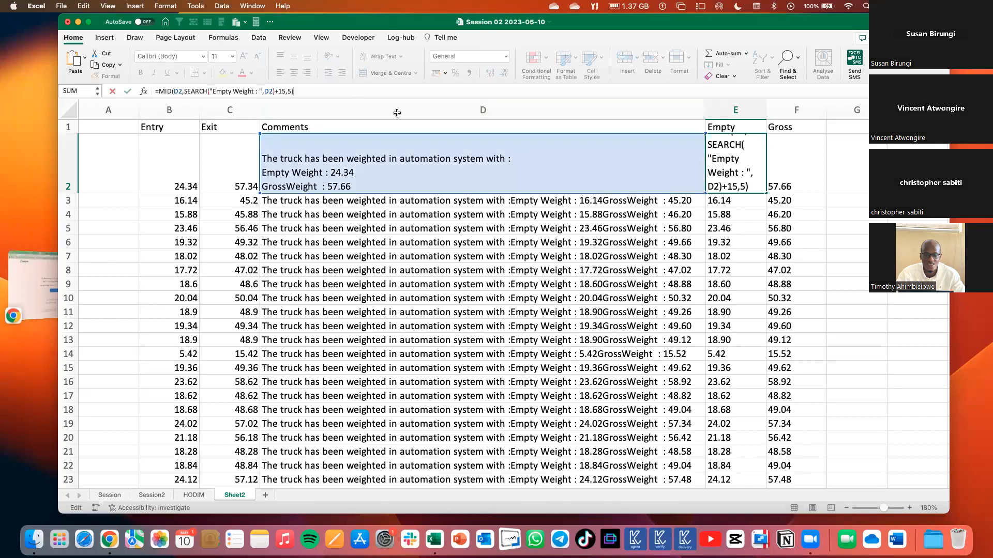
{"action": "left_click", "coordinate": [717, 182]}
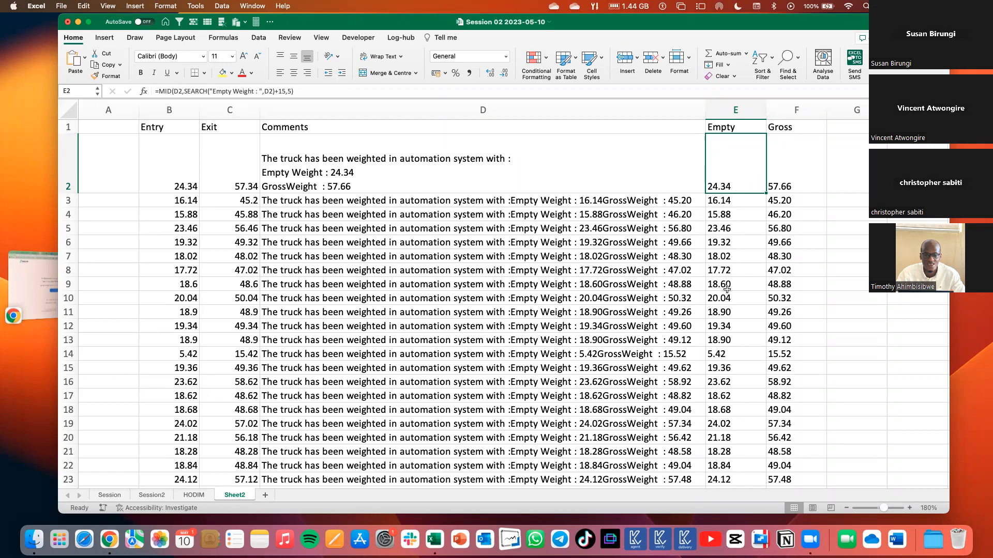
Select E2:E9 in the Empty column to examine the extracted values.
{"action": "key", "text": "shift+Down"}
{"action": "key", "text": "shift+Down"}
{"action": "key", "text": "shift+Down"}
{"action": "key", "text": "shift+Down"}
{"action": "key", "text": "shift+Down"}
{"action": "key", "text": "shift+Down"}
{"action": "key", "text": "shift+Down"}
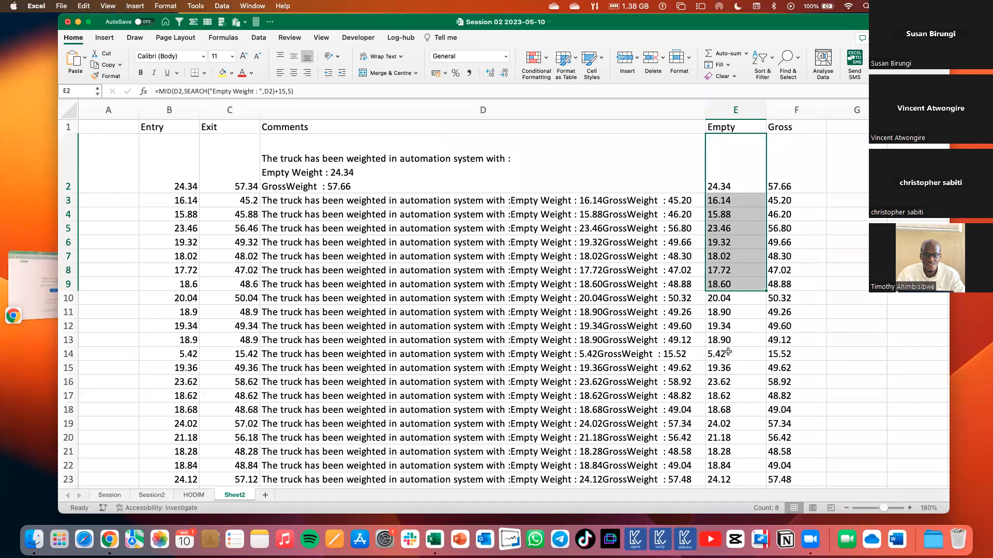
Append +0 to the MID formula in E2 to convert its extracted text to a number.
{"action": "double_click", "coordinate": [747, 165]}
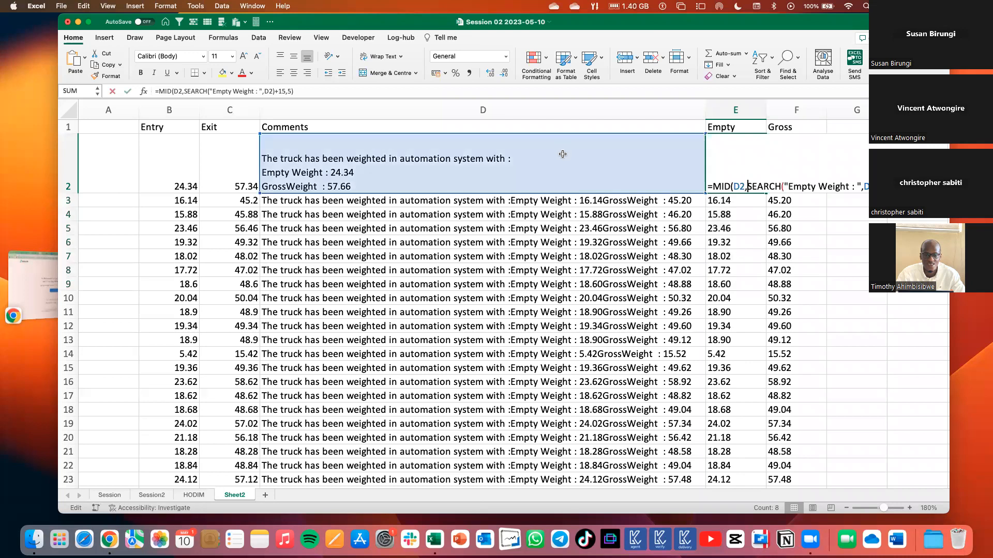
{"action": "key", "text": "Escape"}
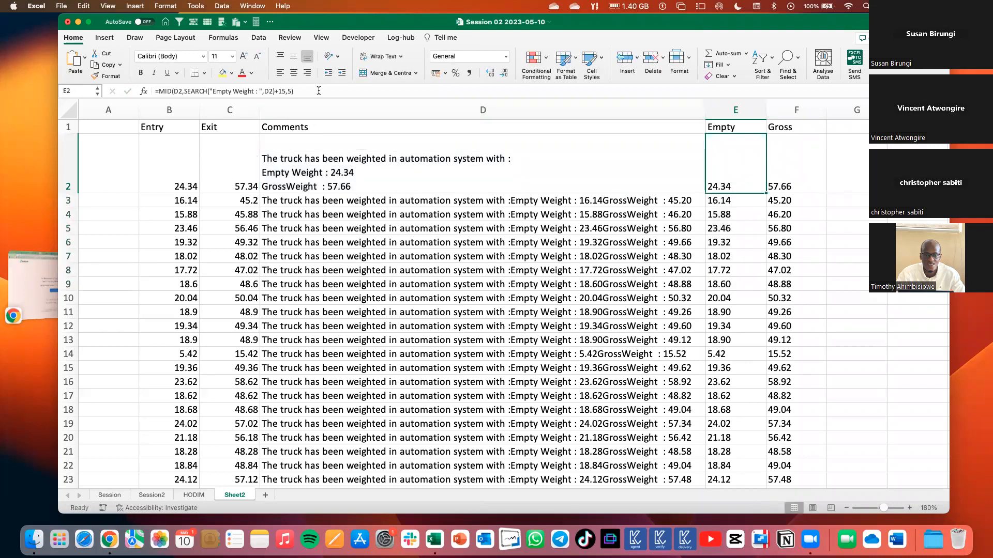
{"action": "left_click", "coordinate": [319, 91]}
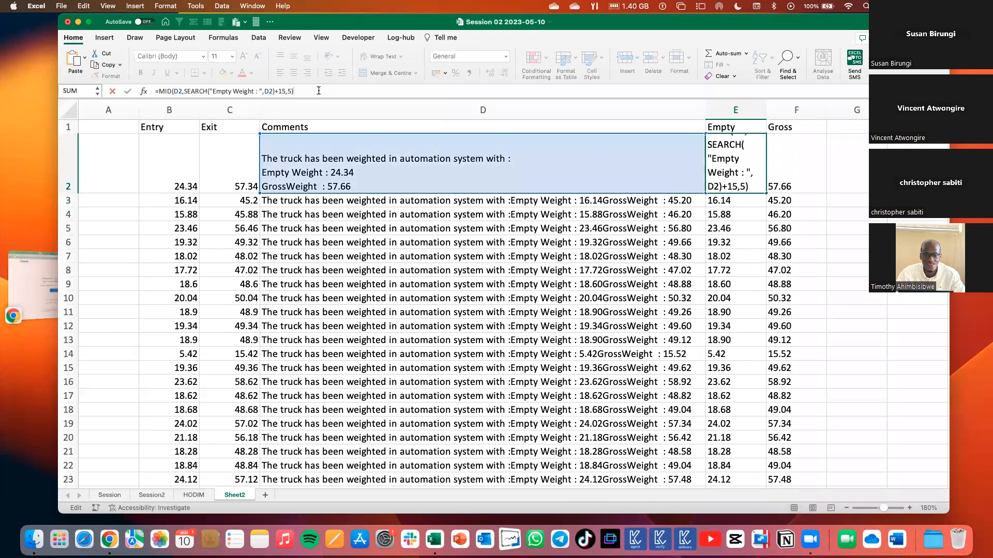
{"action": "type", "text": "*1"}
{"action": "key", "text": "Return"}
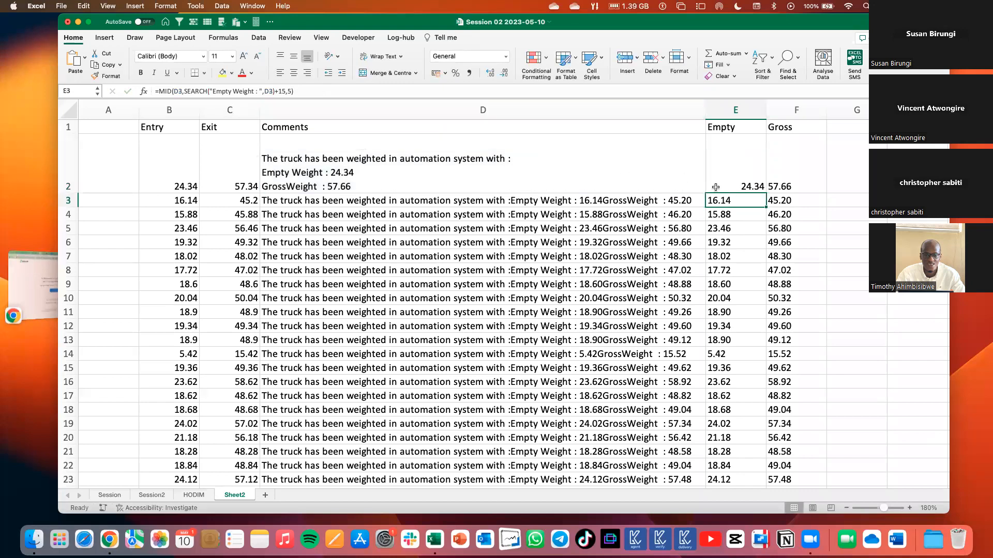
{"action": "key", "text": "Up"}
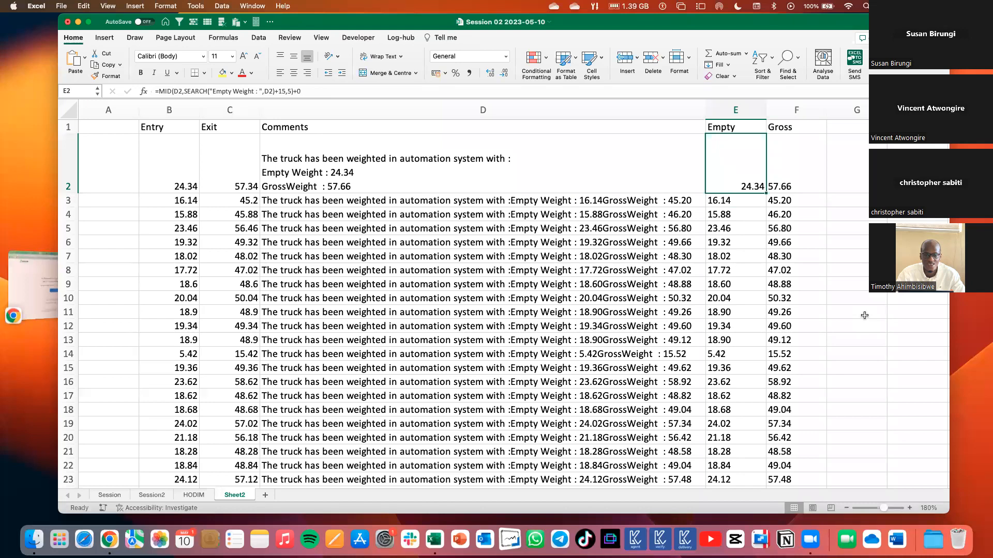
Fill the E2 formula down to E8, and select E2:E8 and F2:F8 in turn to compare their sums.
{"action": "left_click_drag", "start_coordinate": [765, 192], "coordinate": [756, 272]}
{"action": "left_click", "coordinate": [826, 214]}
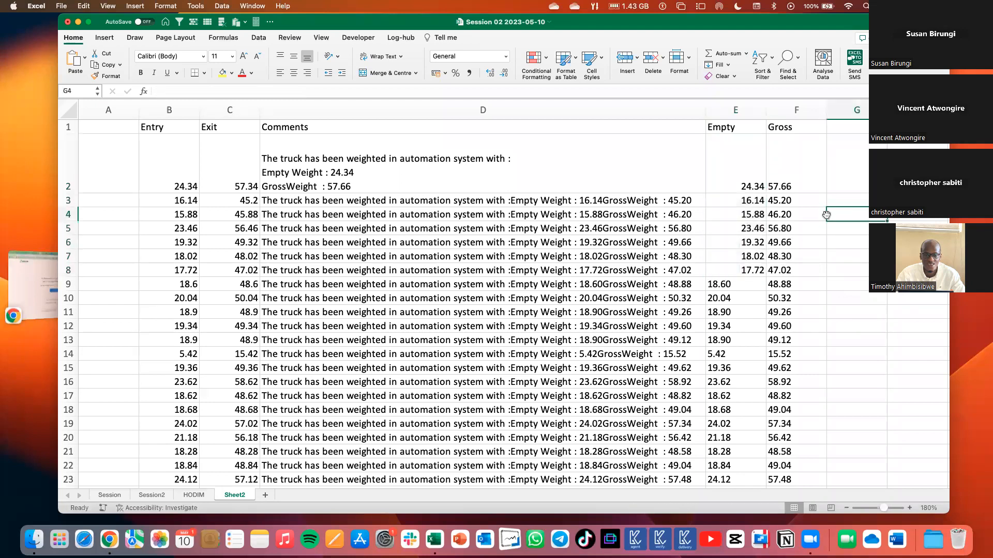
{"action": "left_click_drag", "start_coordinate": [746, 176], "coordinate": [748, 266]}
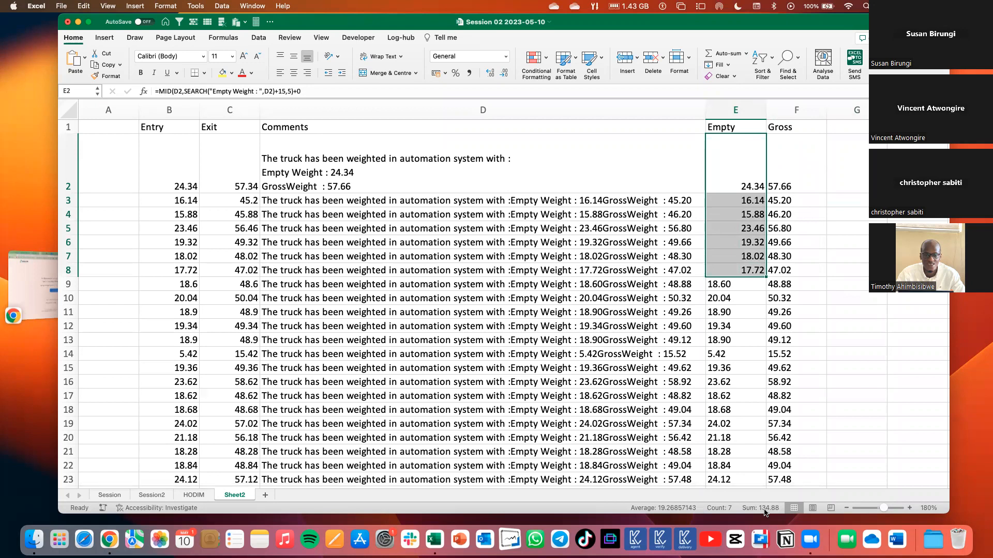
{"action": "left_click_drag", "start_coordinate": [780, 184], "coordinate": [781, 272]}
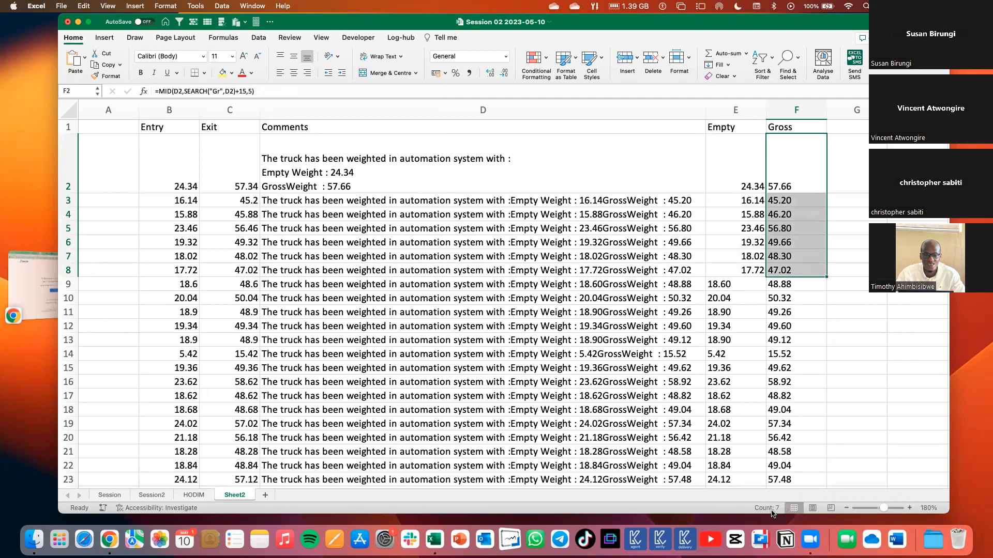
Append *1 to the Gross MID formula in F2 and fill it down to F8.
{"action": "left_click", "coordinate": [746, 175]}
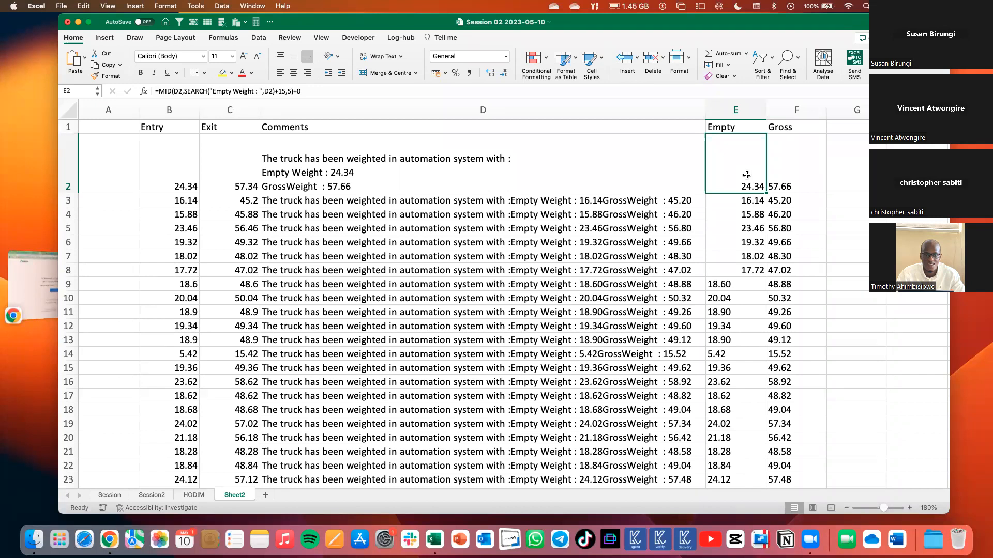
{"action": "left_click", "coordinate": [789, 180]}
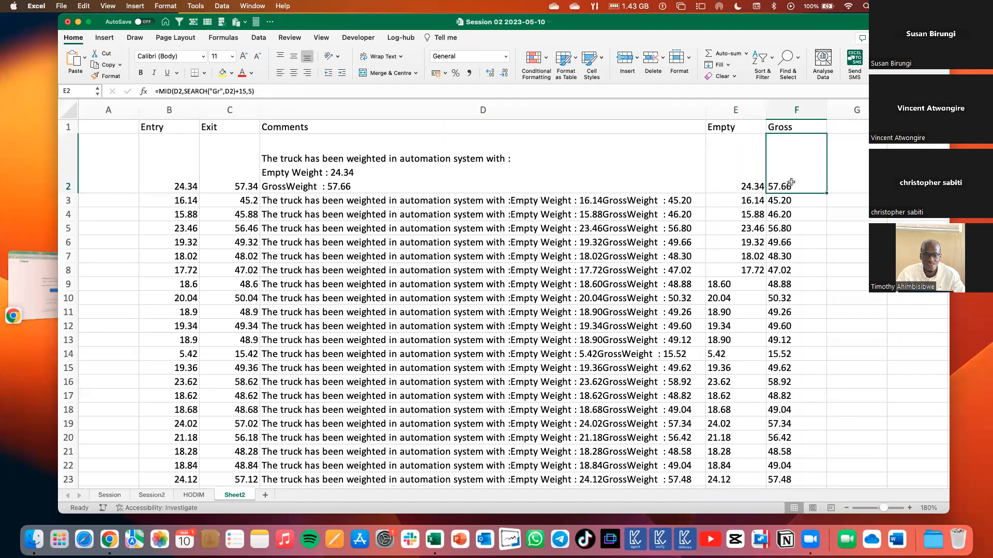
{"action": "left_click", "coordinate": [418, 93]}
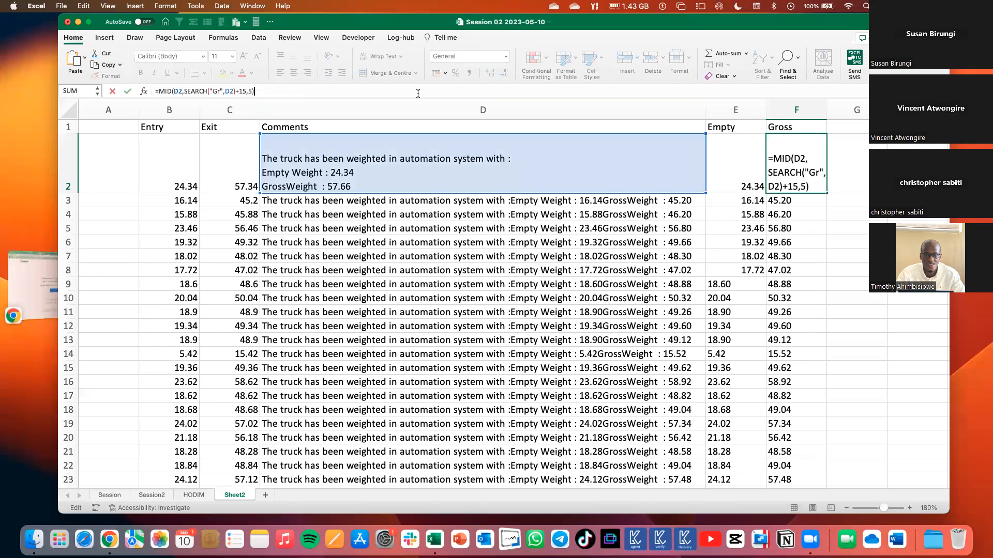
{"action": "type", "text": "*1"}
{"action": "key", "text": "Return"}
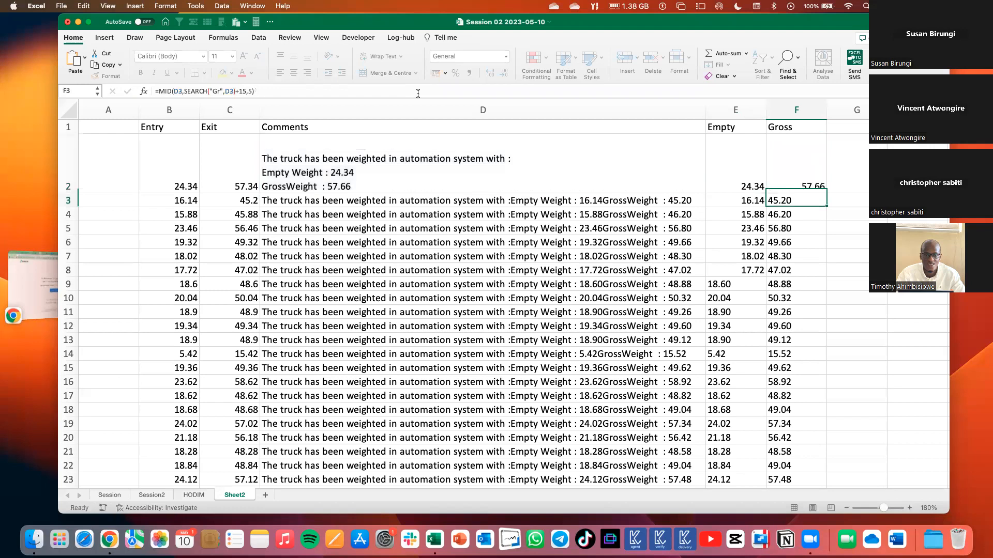
{"action": "left_click", "coordinate": [802, 175]}
{"action": "left_click_drag", "start_coordinate": [827, 193], "coordinate": [822, 280]}
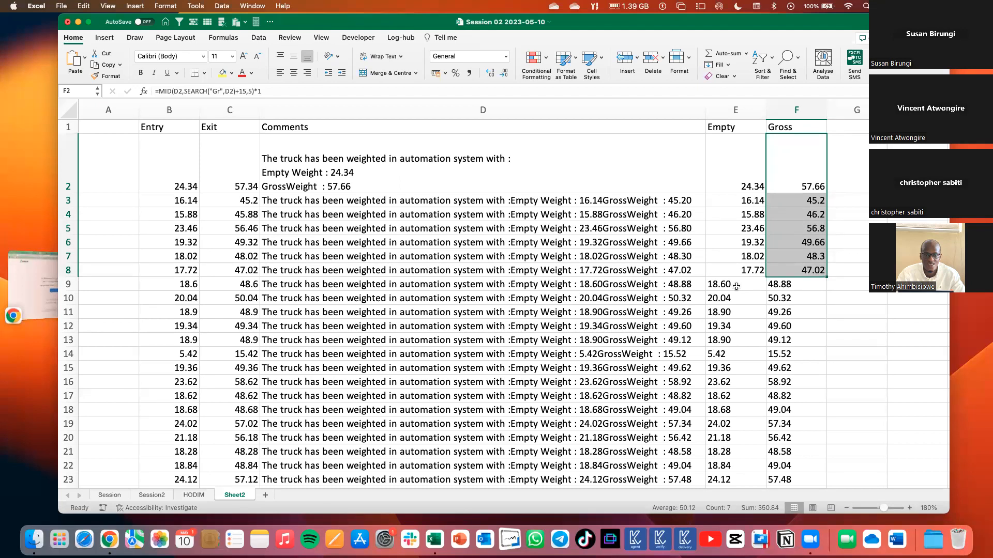
Apply the Number format to the extracted Empty values in E9:E15.
{"action": "left_click_drag", "start_coordinate": [736, 287], "coordinate": [744, 362]}
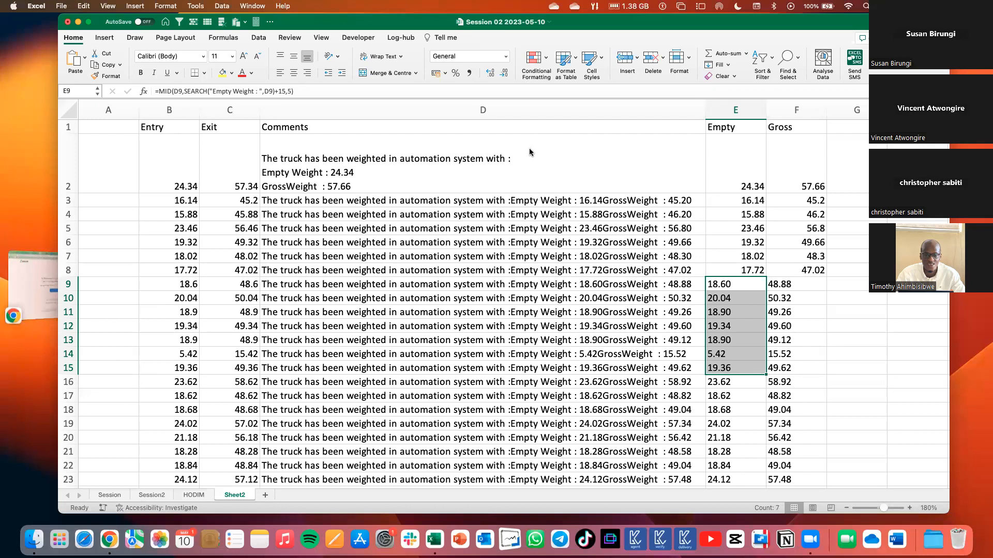
{"action": "left_click", "coordinate": [506, 56]}
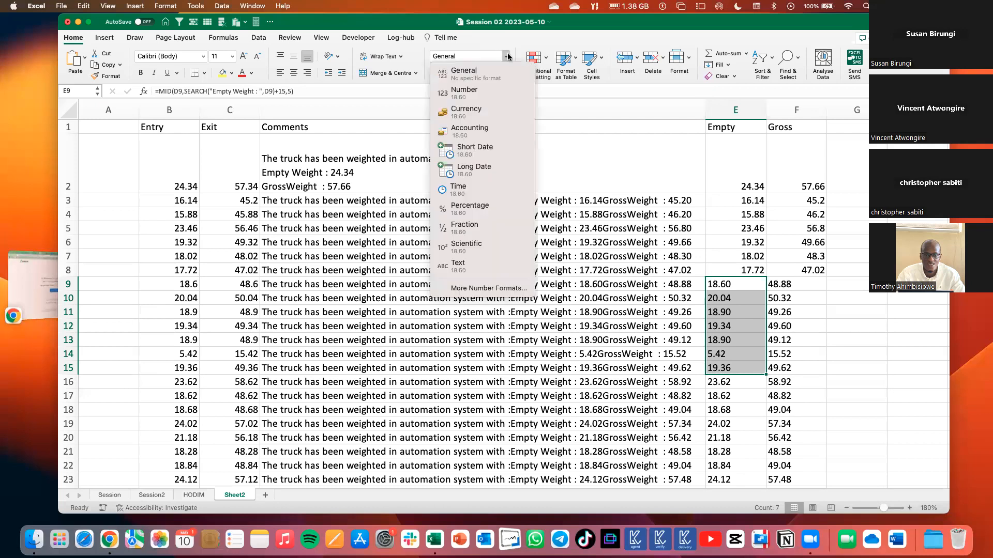
{"action": "left_click", "coordinate": [464, 92]}
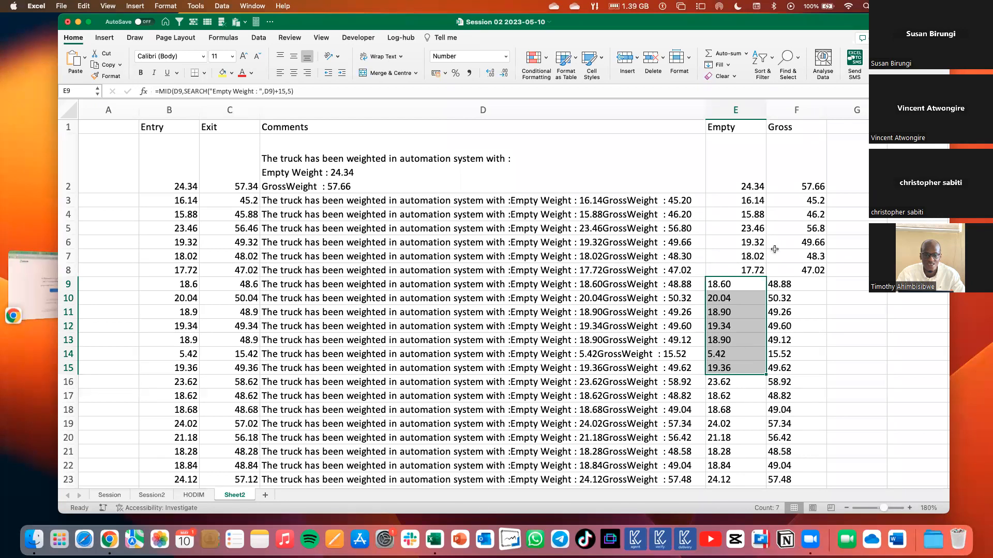
Append -0 to the MID formula in E9 and fill it down to E12.
{"action": "left_click", "coordinate": [750, 180]}
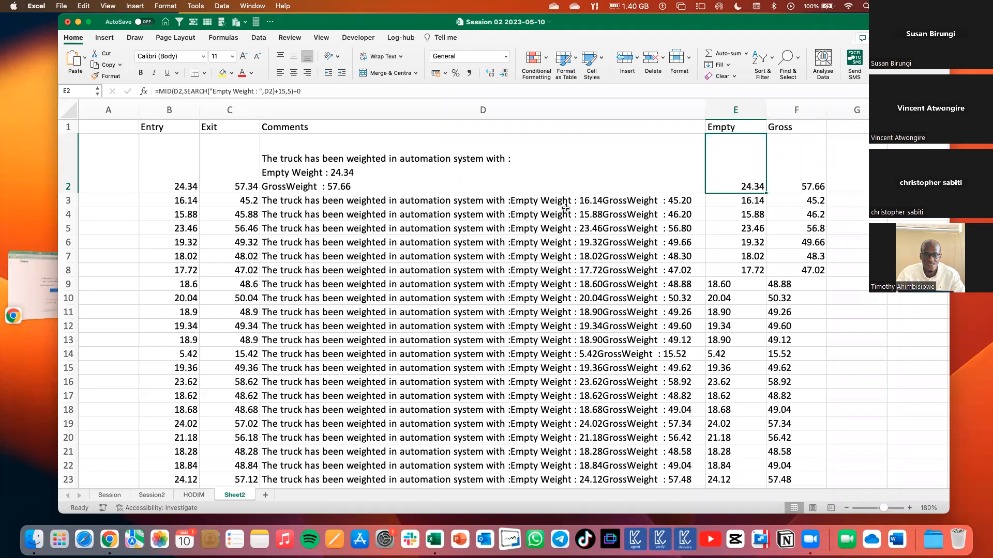
{"action": "left_click", "coordinate": [734, 287]}
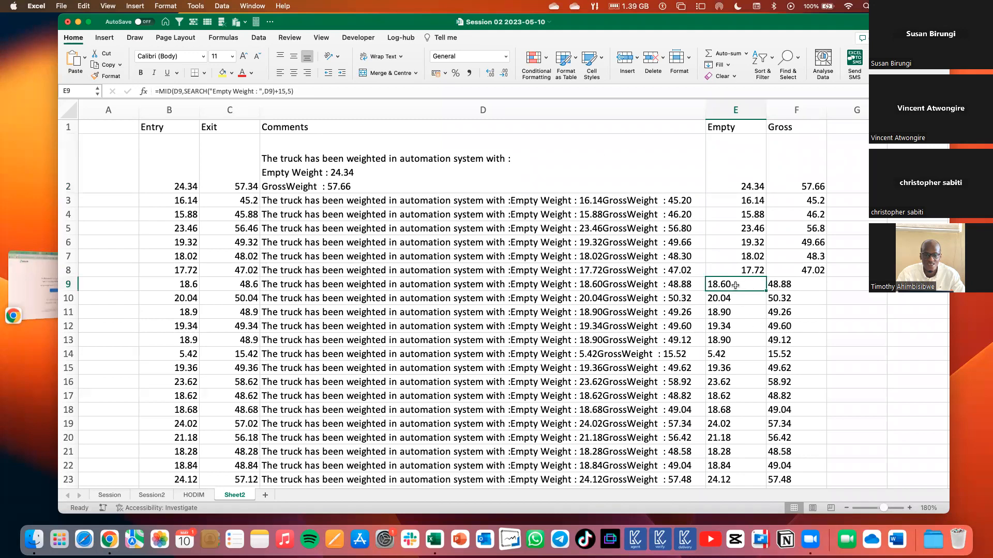
{"action": "left_click", "coordinate": [295, 91]}
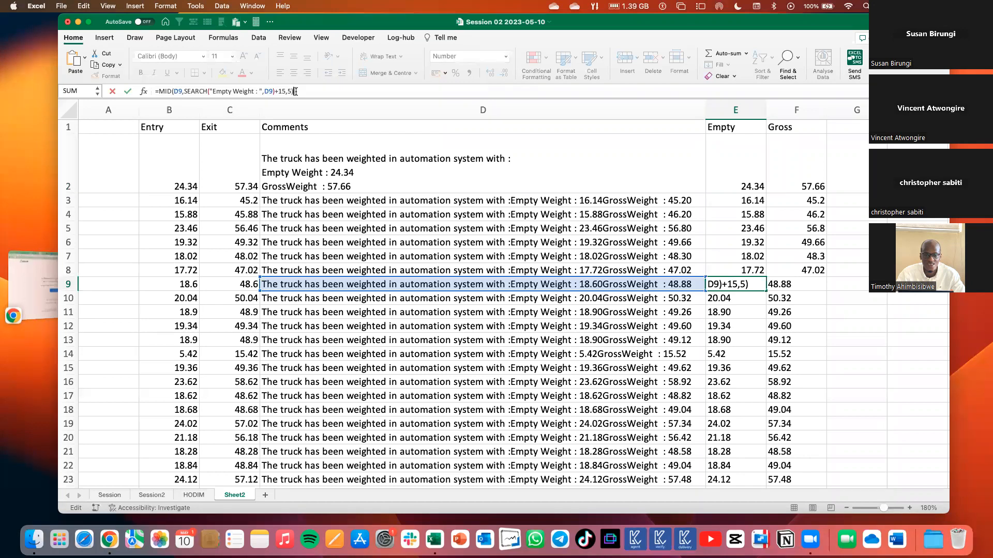
{"action": "key", "text": "Return"}
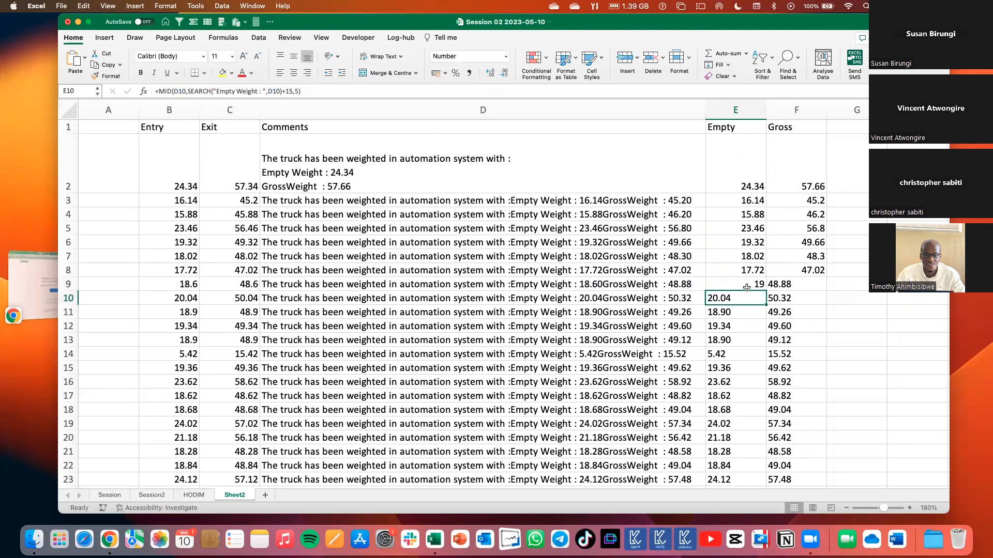
{"action": "left_click", "coordinate": [747, 287]}
{"action": "left_click_drag", "start_coordinate": [764, 290], "coordinate": [763, 329]}
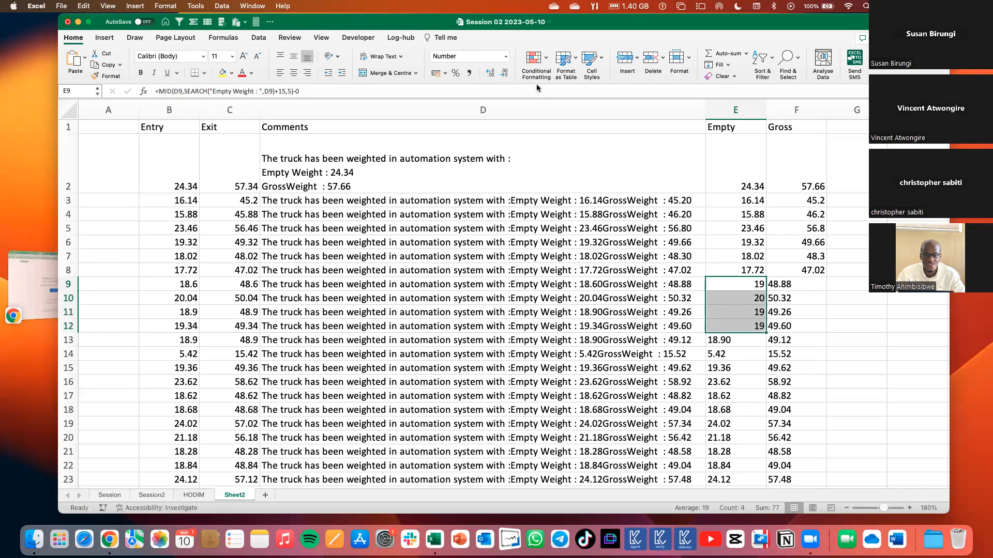
Show two decimal places in E9:E12 and fill these formulas down the rest of the Empty column.
{"action": "left_click", "coordinate": [490, 72]}
{"action": "left_click", "coordinate": [490, 73]}
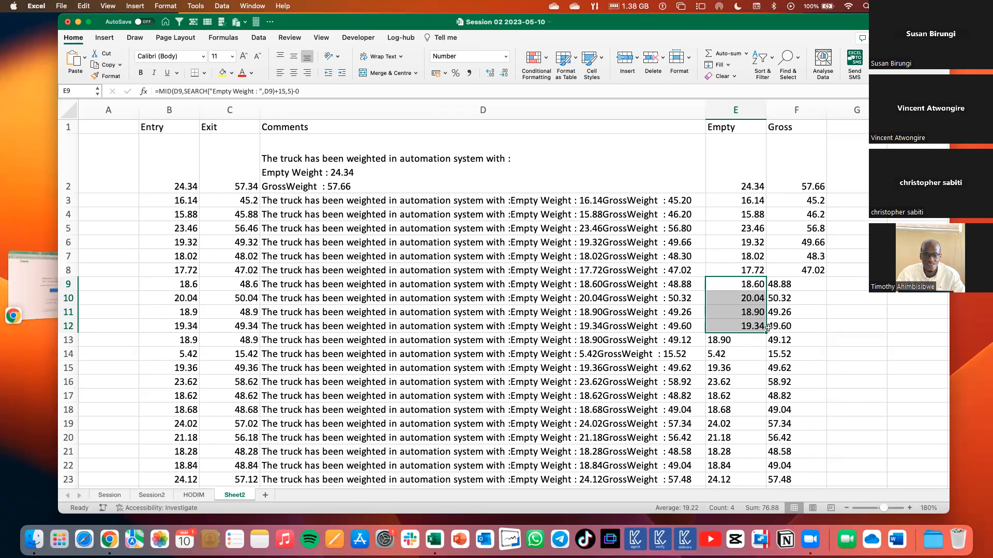
{"action": "left_click_drag", "start_coordinate": [767, 365], "coordinate": [765, 466]}
{"action": "scroll", "coordinate": [756, 229], "scroll_direction": "up", "scroll_amount": 14}
{"action": "scroll", "coordinate": [609, 220], "scroll_direction": "up", "scroll_amount": 9}
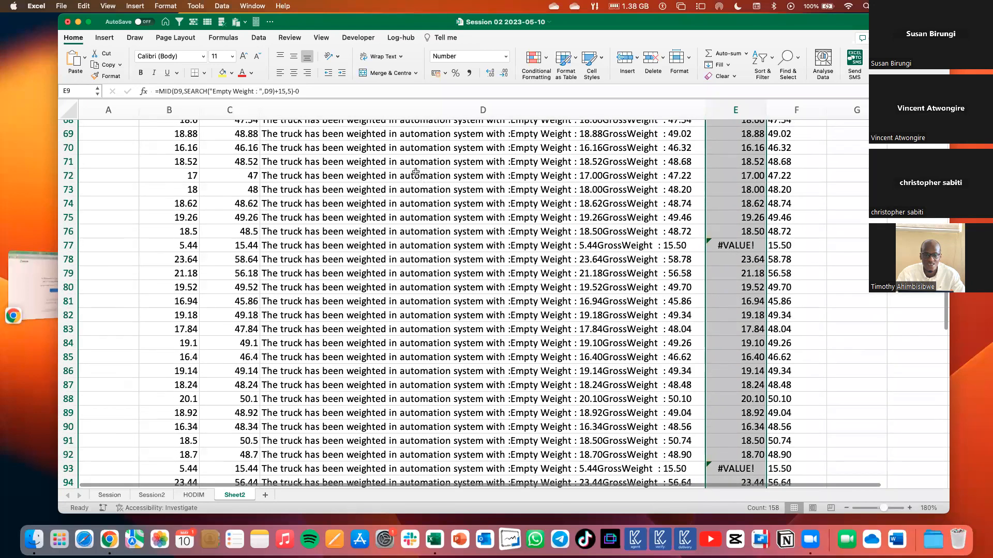
Compare the formula behind the error in E77 with the comment text in D77.
{"action": "left_click", "coordinate": [734, 249]}
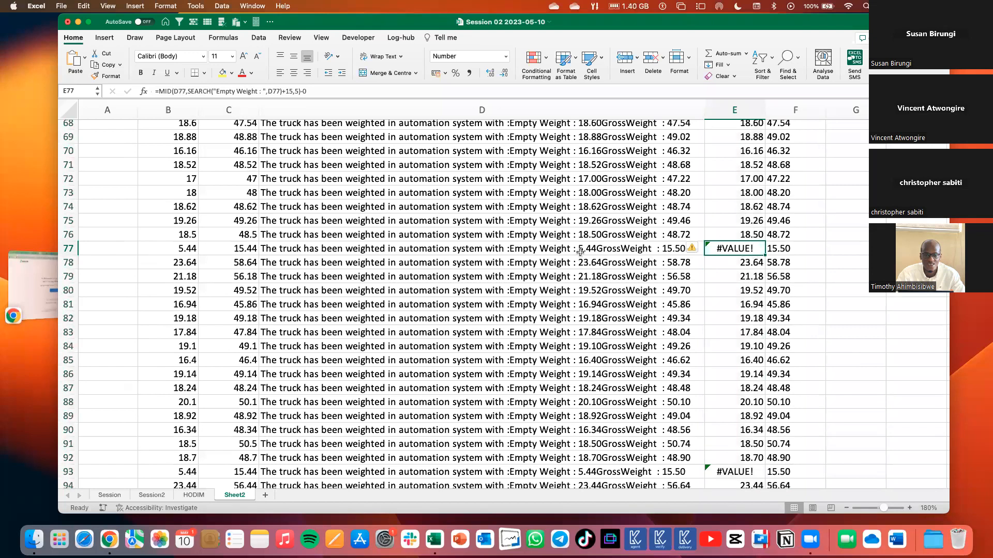
{"action": "left_click", "coordinate": [774, 293]}
{"action": "left_click", "coordinate": [732, 252]}
{"action": "left_click", "coordinate": [585, 248]}
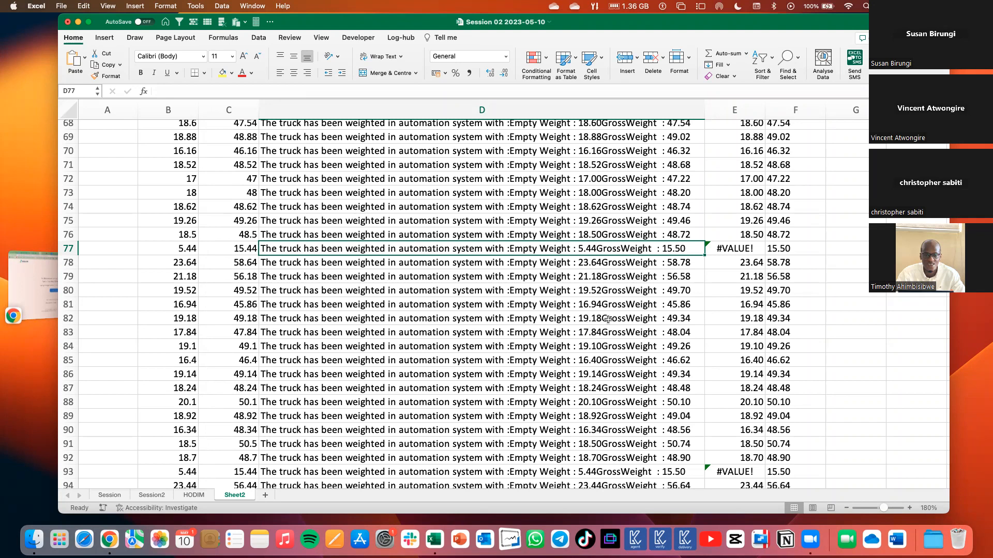
{"action": "left_click", "coordinate": [737, 249]}
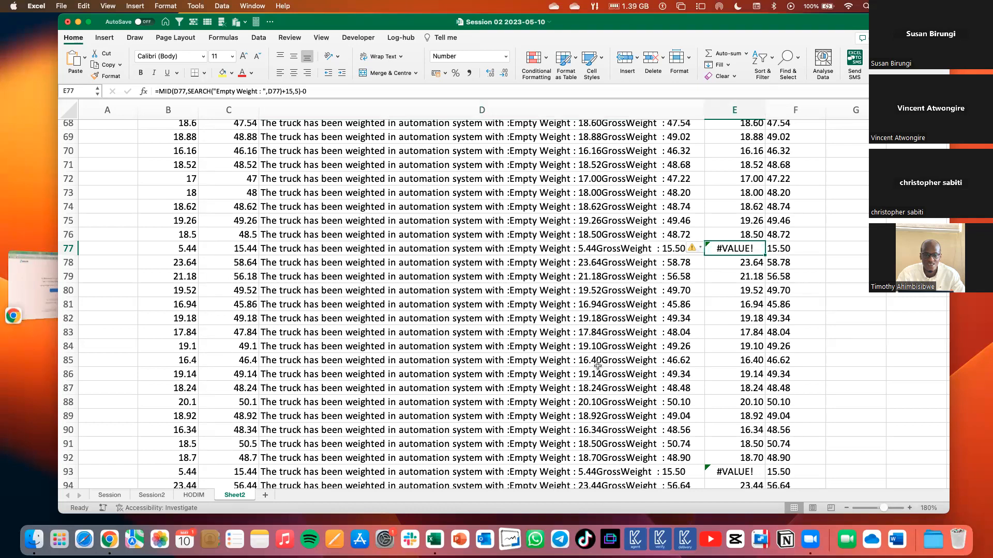
{"action": "key", "text": "Left"}
Change the number of characters extracted by the MID formula in E93 to 4.
{"action": "scroll", "coordinate": [331, 122], "scroll_direction": "down", "scroll_amount": 10}
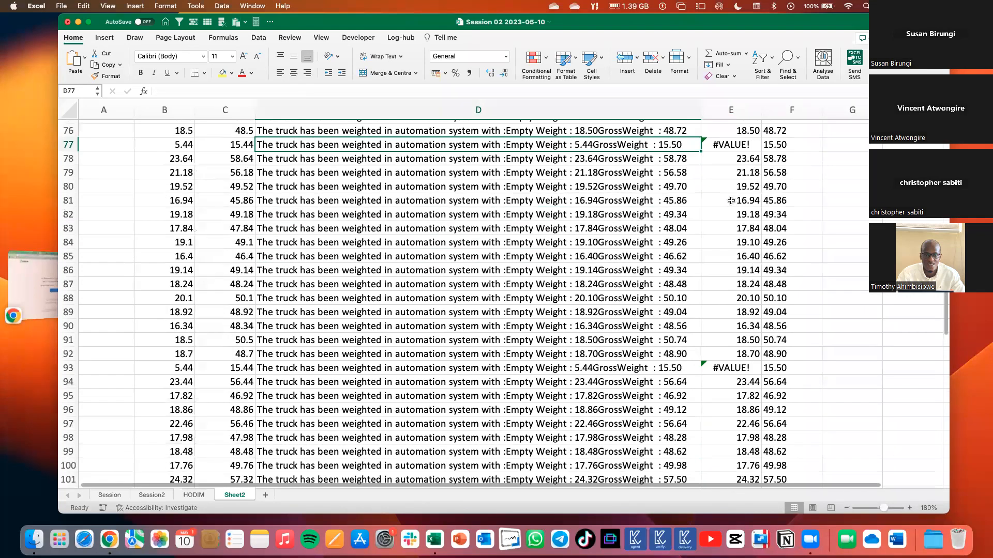
{"action": "scroll", "coordinate": [331, 122], "scroll_direction": "down", "scroll_amount": 1}
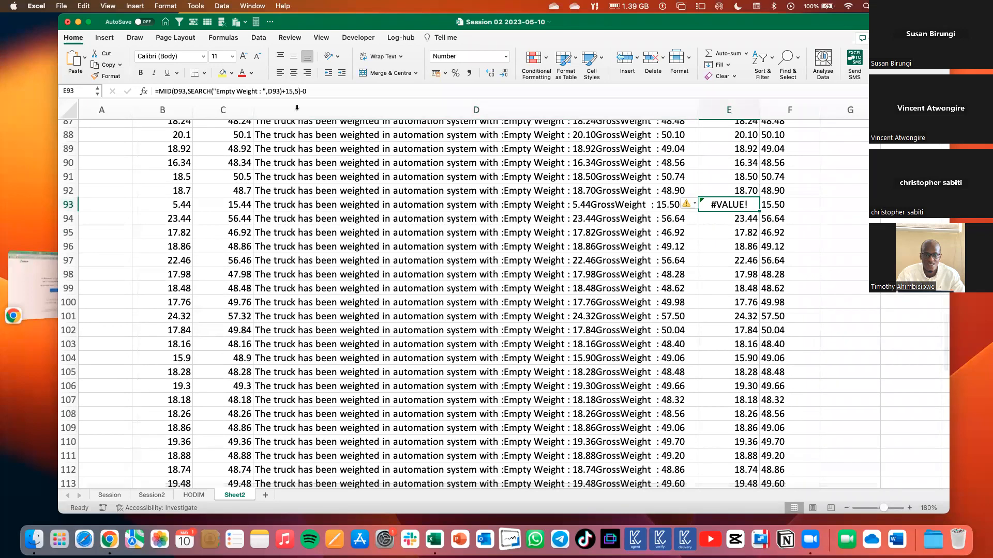
{"action": "left_click", "coordinate": [297, 91]}
{"action": "key", "text": "BackSpace"}
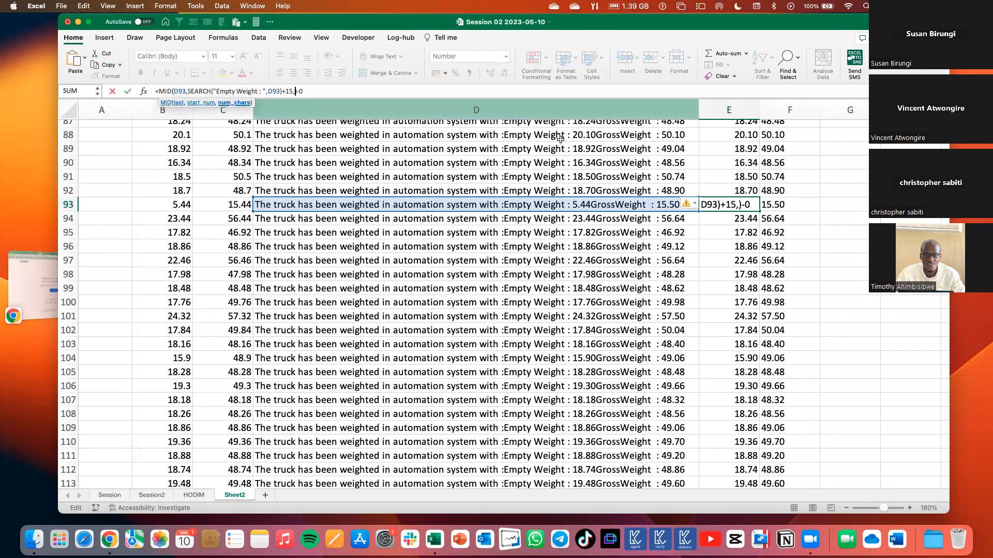
{"action": "type", "text": "4"}
{"action": "key", "text": "Return"}
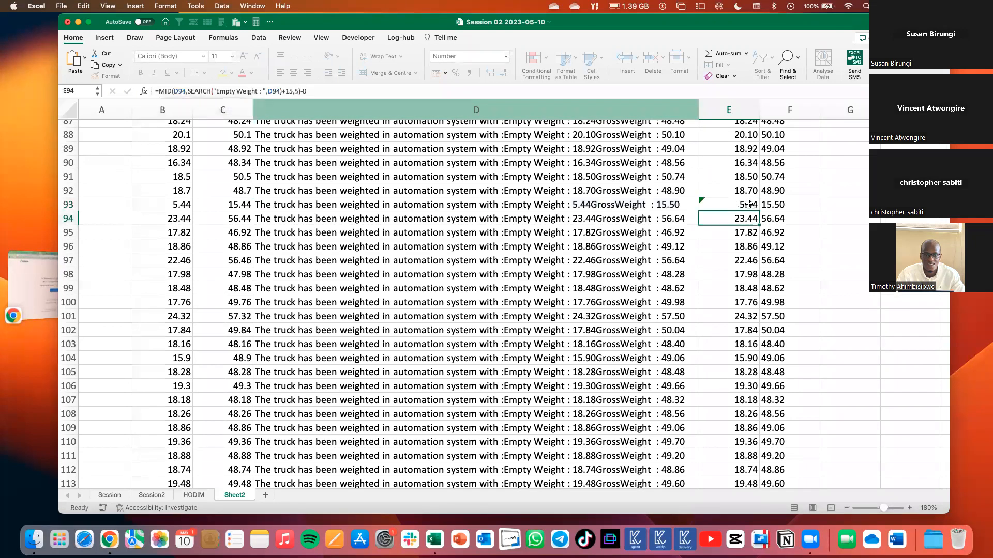
Replace the -0 at the end of the MID formula in E14 with *1.
{"action": "scroll", "coordinate": [748, 204], "scroll_direction": "down", "scroll_amount": 5}
{"action": "scroll", "coordinate": [748, 203], "scroll_direction": "down", "scroll_amount": 9}
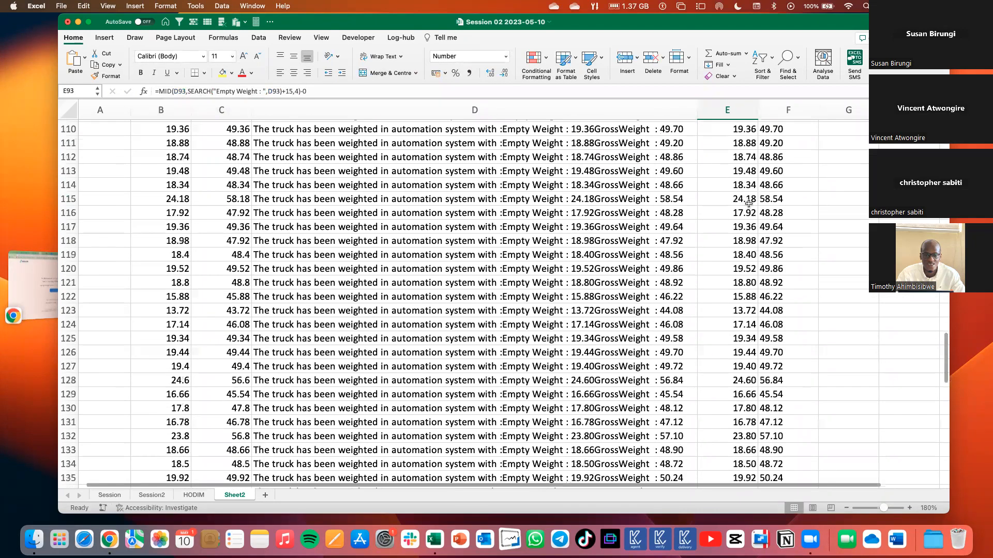
{"action": "scroll", "coordinate": [363, 434], "scroll_direction": "up", "scroll_amount": 20}
{"action": "scroll", "coordinate": [309, 308], "scroll_direction": "up", "scroll_amount": 15}
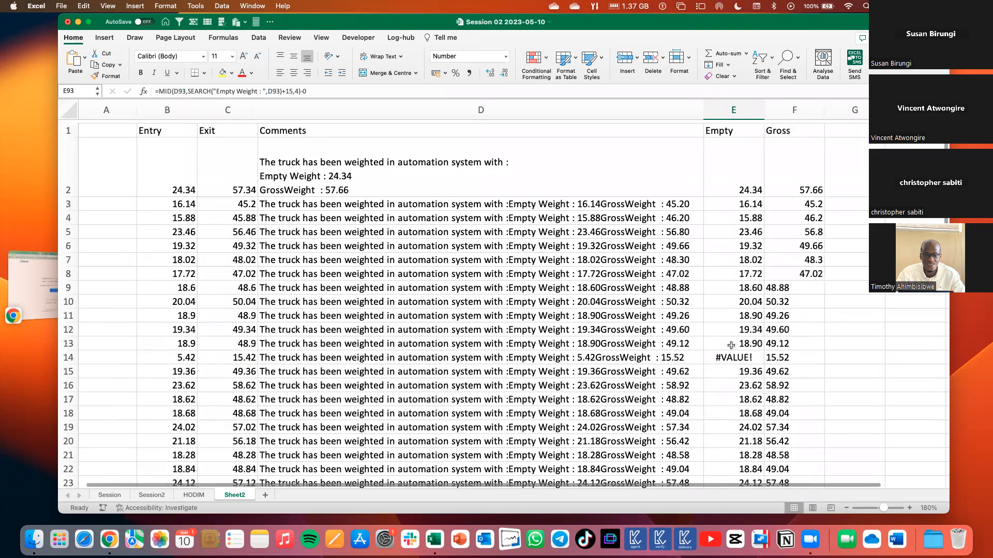
{"action": "scroll", "coordinate": [731, 346], "scroll_direction": "down", "scroll_amount": 1}
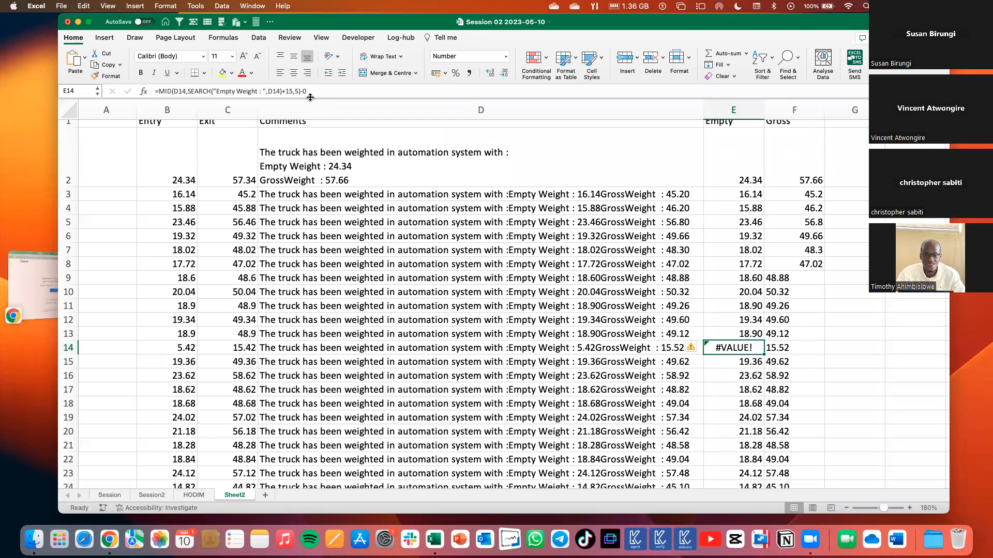
{"action": "left_click", "coordinate": [310, 97]}
{"action": "key", "text": "BackSpace"}
{"action": "key", "text": "BackSpace"}
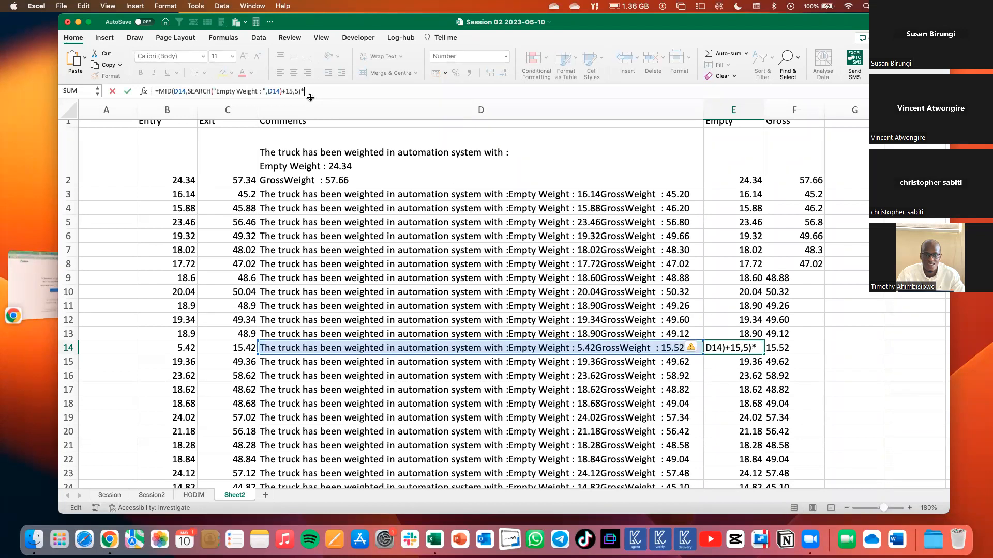
{"action": "type", "text": "1"}
{"action": "key", "text": "Return"}
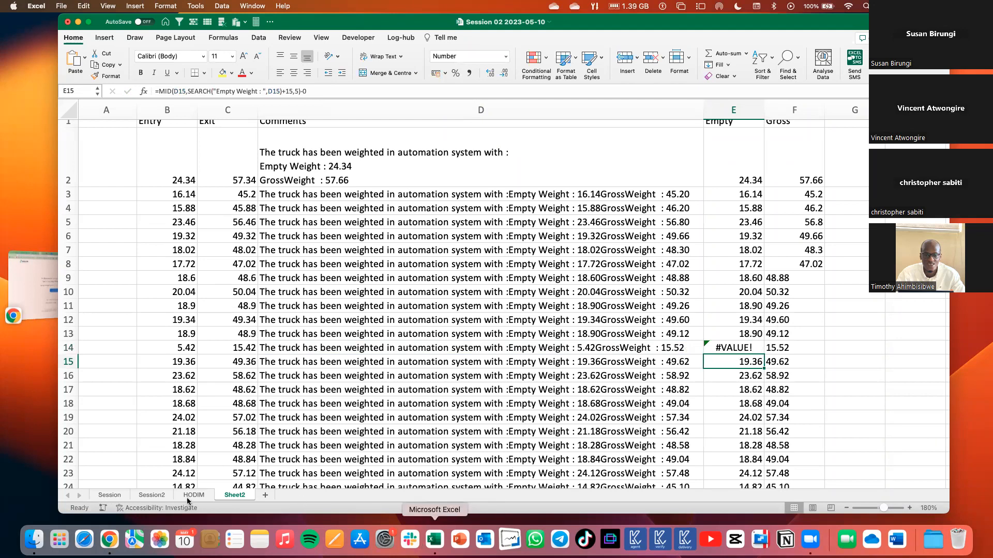
Open the Session2 sheet and review the text functions list and the carrier examples.
{"action": "left_click", "coordinate": [155, 495]}
{"action": "scroll", "coordinate": [283, 354], "scroll_direction": "up", "scroll_amount": 10}
{"action": "scroll", "coordinate": [158, 165], "scroll_direction": "down", "scroll_amount": 2}
{"action": "left_click", "coordinate": [158, 164]}
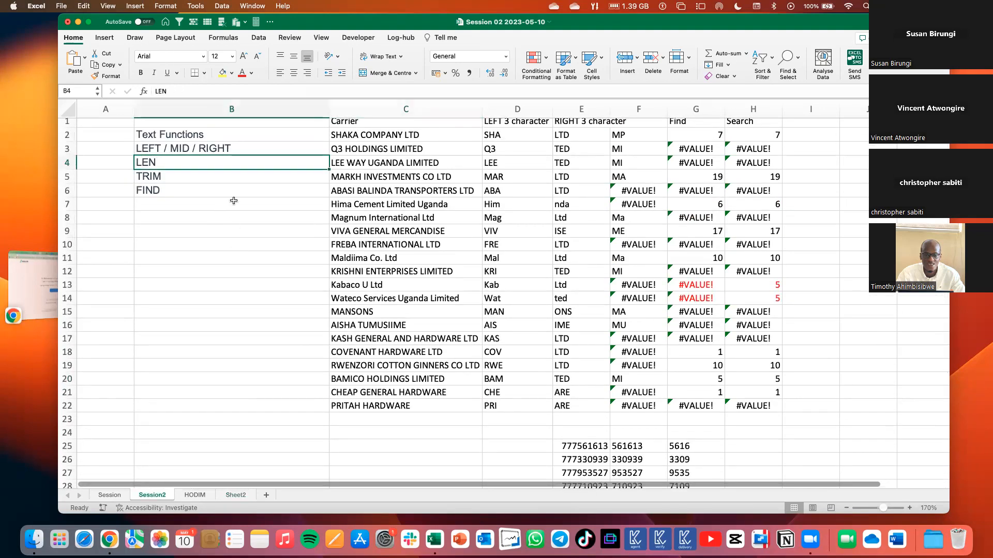
{"action": "scroll", "coordinate": [214, 230], "scroll_direction": "up", "scroll_amount": 1}
{"action": "left_click", "coordinate": [195, 231]}
{"action": "left_click", "coordinate": [406, 233]}
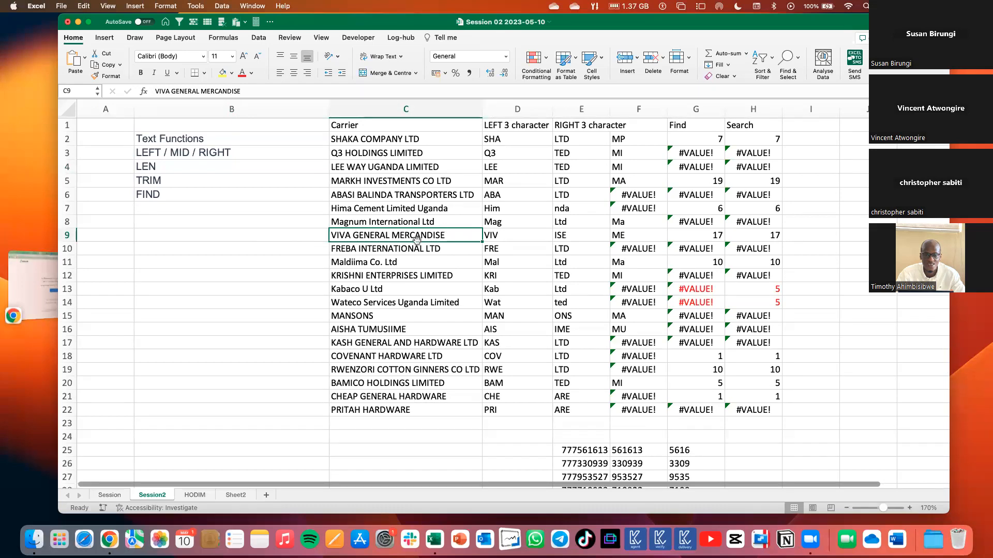
{"action": "scroll", "coordinate": [421, 243], "scroll_direction": "down", "scroll_amount": 10}
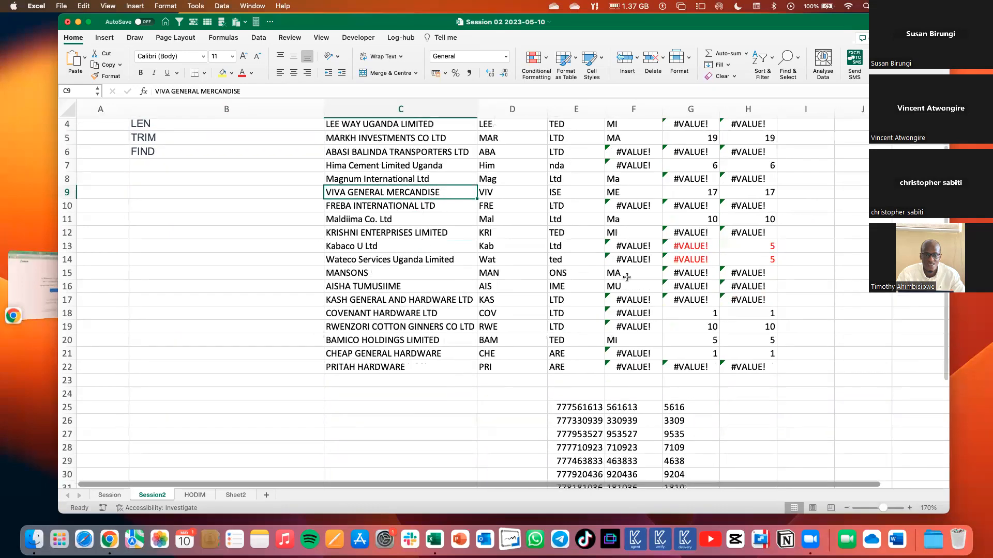
Test LEN on the numbers in E25:E35 by filling =LEN(E25) down D25:D35, and clear the results.
{"action": "scroll", "coordinate": [584, 216], "scroll_direction": "up", "scroll_amount": 3}
{"action": "left_click_drag", "start_coordinate": [581, 214], "coordinate": [581, 349]}
{"action": "left_click", "coordinate": [521, 214]}
{"action": "type", "text": "="}
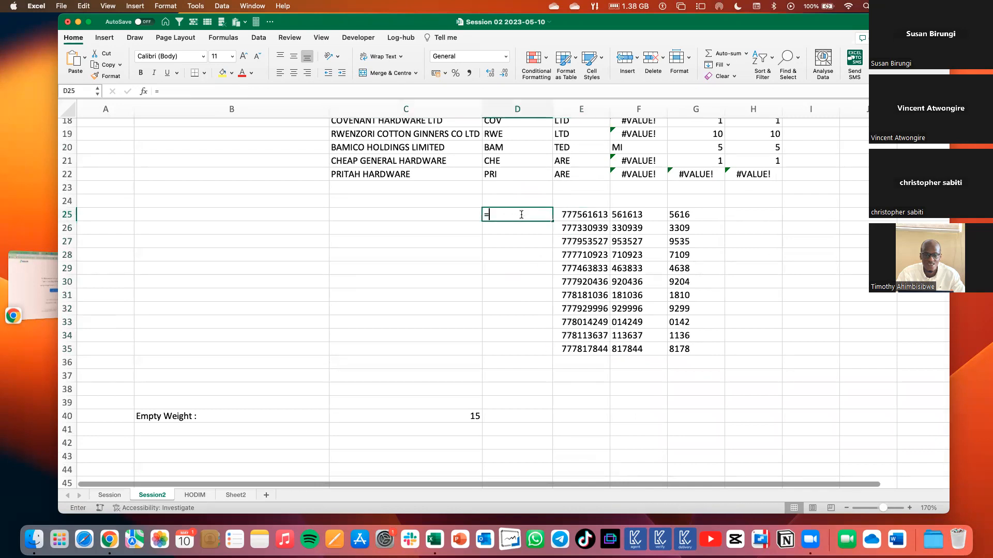
{"action": "type", "text": "len"}
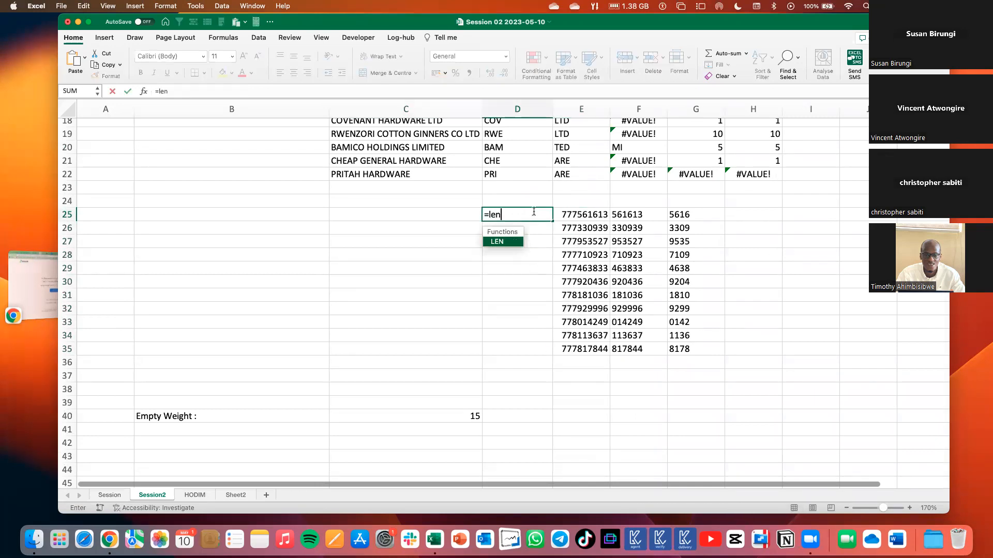
{"action": "key", "text": "Tab"}
{"action": "left_click", "coordinate": [559, 214]}
{"action": "key", "text": "Return"}
{"action": "left_click", "coordinate": [540, 214]}
{"action": "left_click_drag", "start_coordinate": [551, 221], "coordinate": [545, 356]}
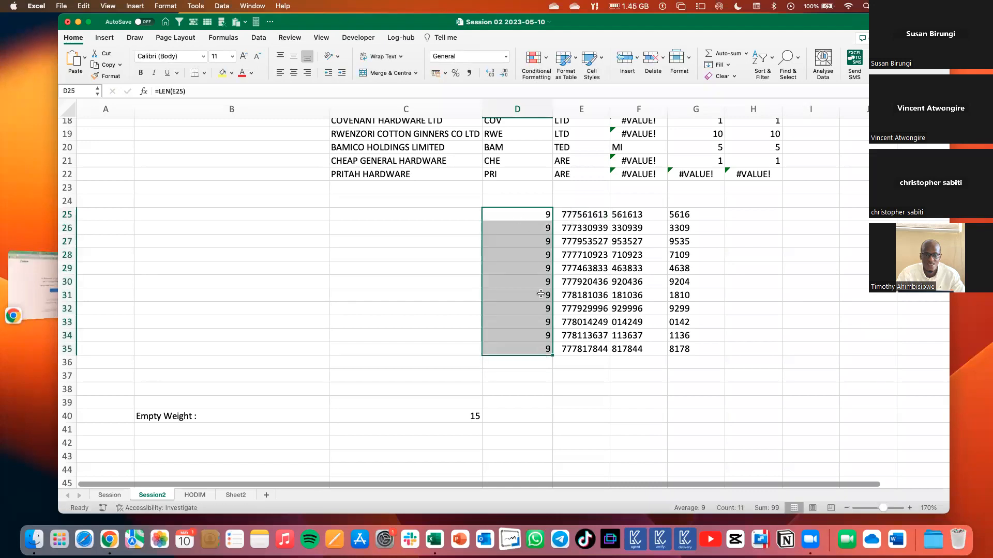
{"action": "key", "text": "Delete"}
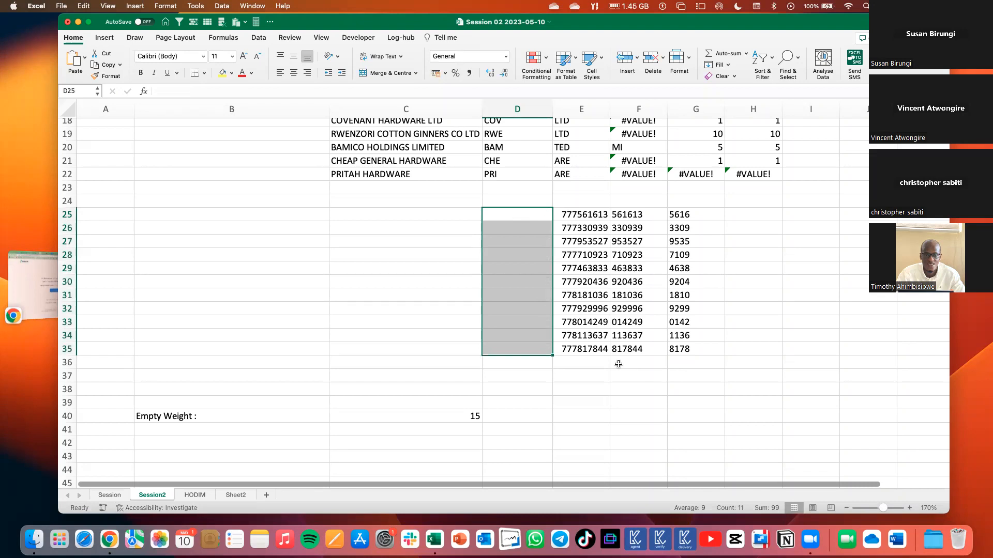
Review the Empty Weight label in B40 and the TRIM entry in the text functions list.
{"action": "scroll", "coordinate": [509, 207], "scroll_direction": "up", "scroll_amount": 1}
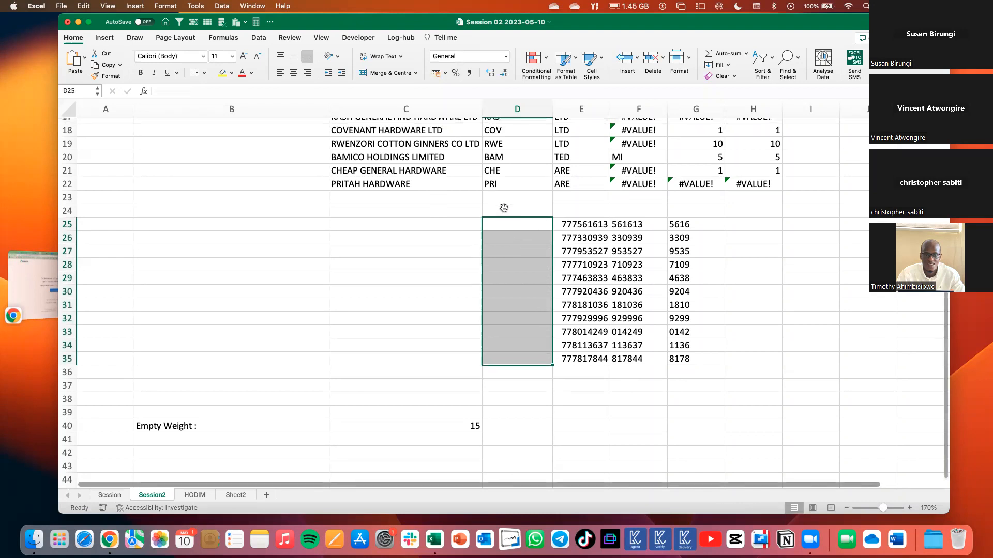
{"action": "left_click", "coordinate": [173, 429]}
{"action": "scroll", "coordinate": [296, 295], "scroll_direction": "up", "scroll_amount": 5}
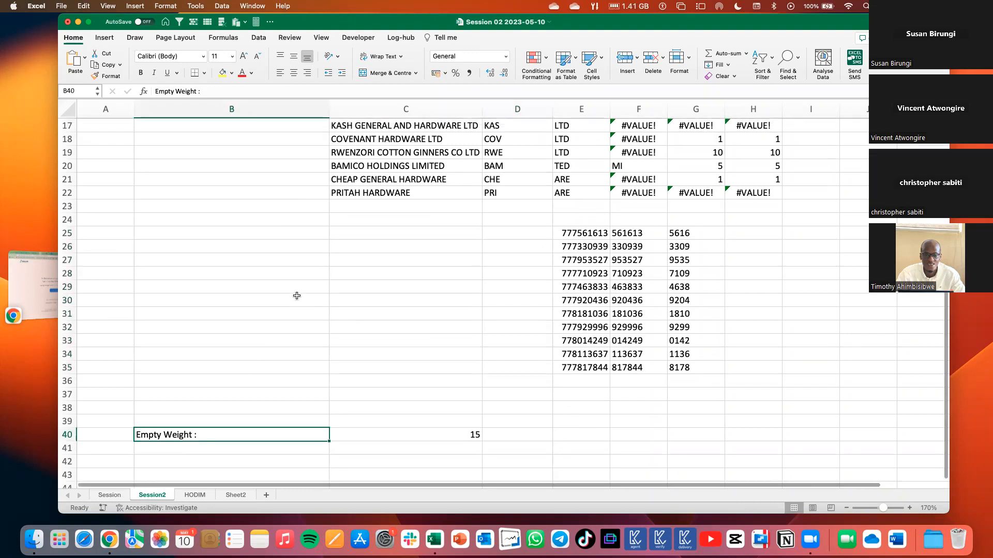
{"action": "scroll", "coordinate": [539, 146], "scroll_direction": "up", "scroll_amount": 3}
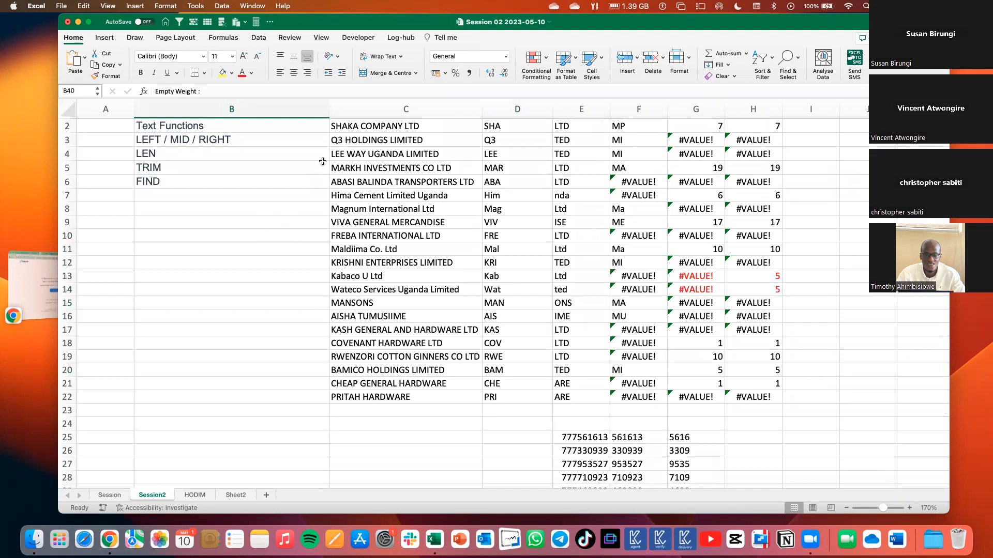
{"action": "left_click", "coordinate": [183, 167]}
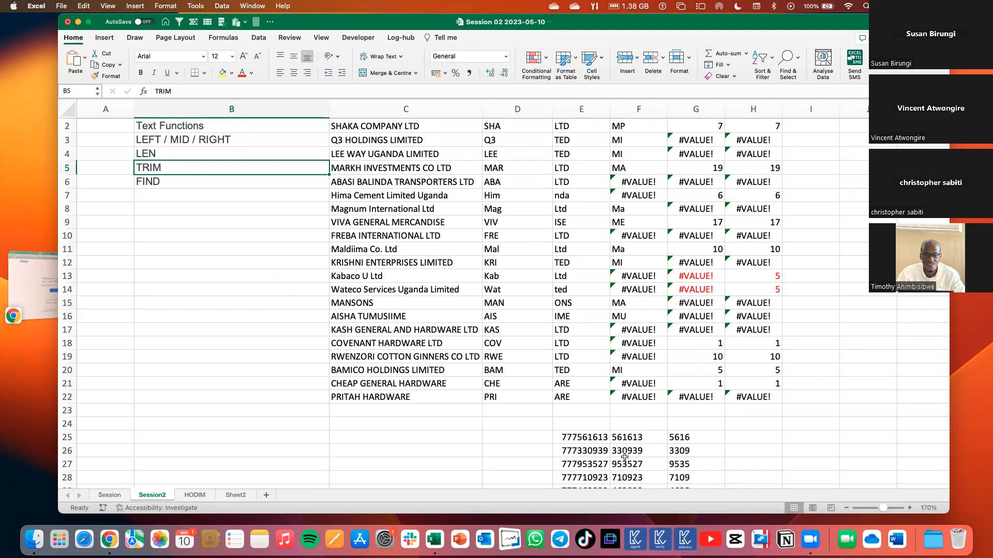
Copy the truck comment from D3 of Sheet2 into B45 of the Session2 sheet.
{"action": "left_click", "coordinate": [190, 495]}
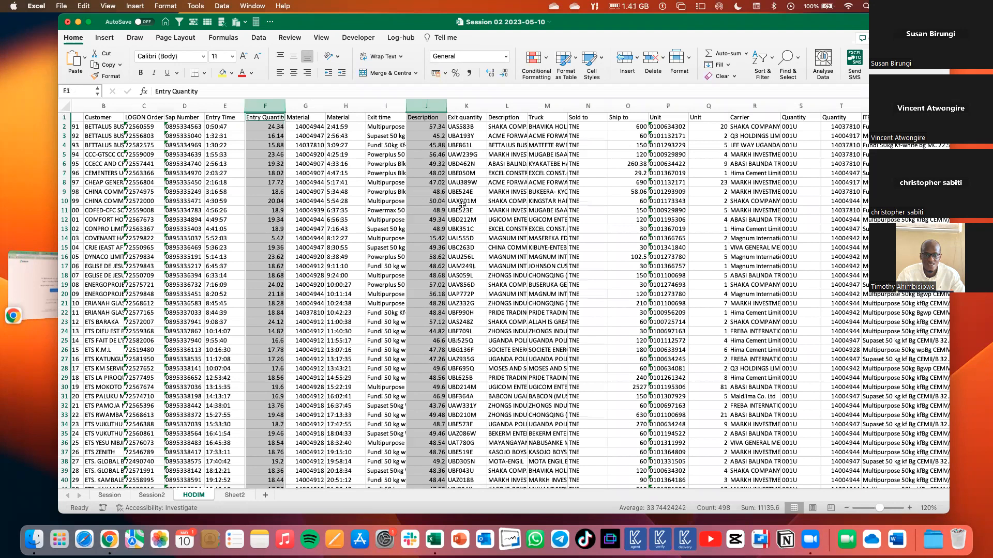
{"action": "key", "text": "ctrl+Page_Down"}
{"action": "key", "text": "super+c"}
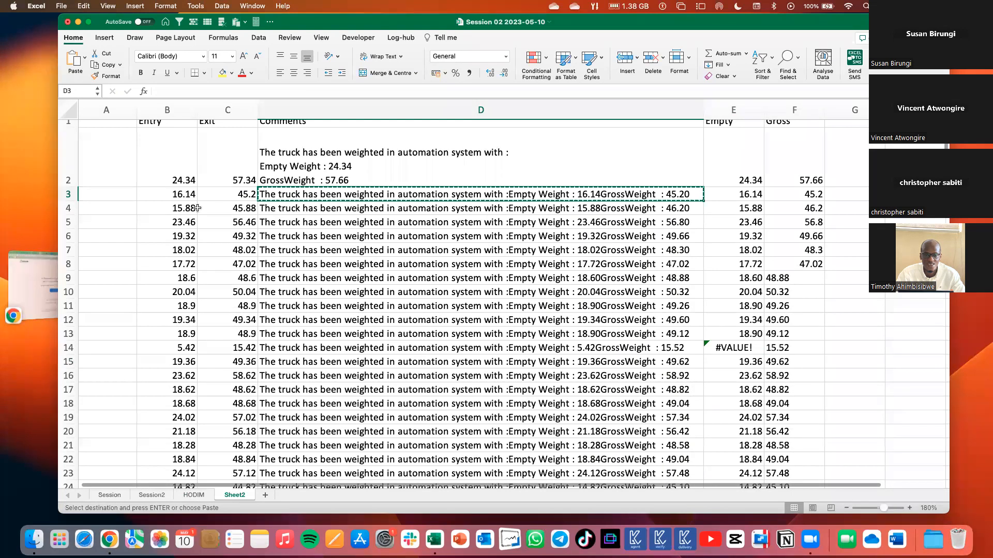
{"action": "key", "text": "ctrl+Page_Up"}
{"action": "key", "text": "ctrl+Page_Up"}
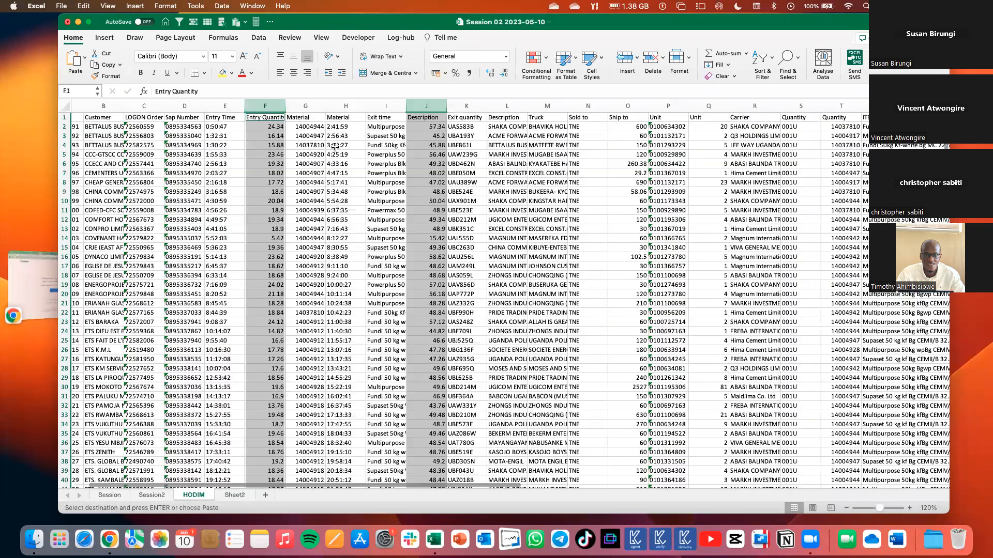
{"action": "scroll", "coordinate": [324, 108], "scroll_direction": "down", "scroll_amount": 1}
{"action": "scroll", "coordinate": [324, 108], "scroll_direction": "down", "scroll_amount": 10}
{"action": "left_click", "coordinate": [229, 247]}
{"action": "key", "text": "super+v"}
Widen column B so the comment in B45 fits on one line.
{"action": "left_click_drag", "start_coordinate": [327, 108], "coordinate": [552, 109]}
{"action": "key", "text": "Down"}
{"action": "key", "text": "Down"}
{"action": "left_click", "coordinate": [602, 247]}
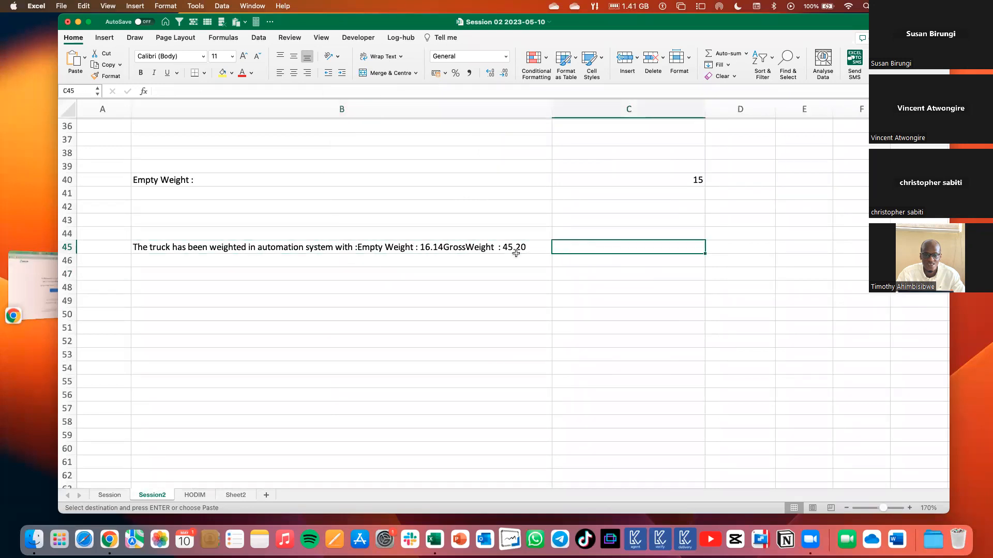
Examine the comment text in B45, checking its line breaks and the spacing around the weights.
{"action": "double_click", "coordinate": [455, 252]}
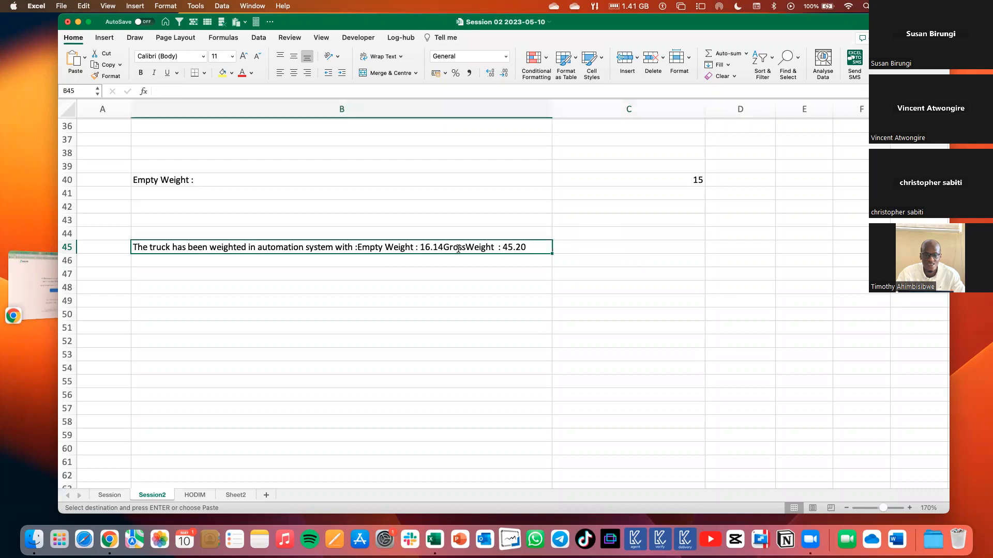
{"action": "left_click_drag", "start_coordinate": [374, 344], "coordinate": [373, 343]}
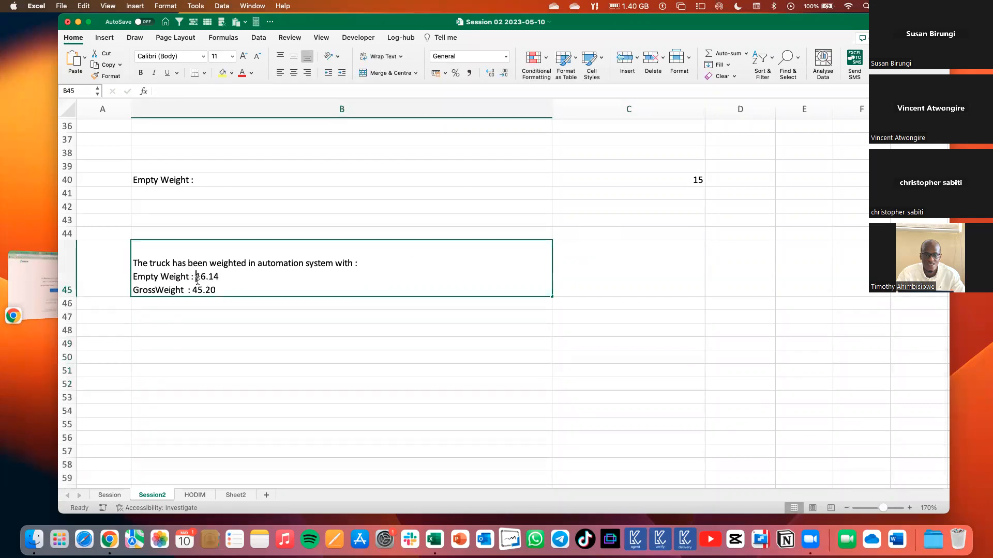
{"action": "double_click", "coordinate": [197, 279]}
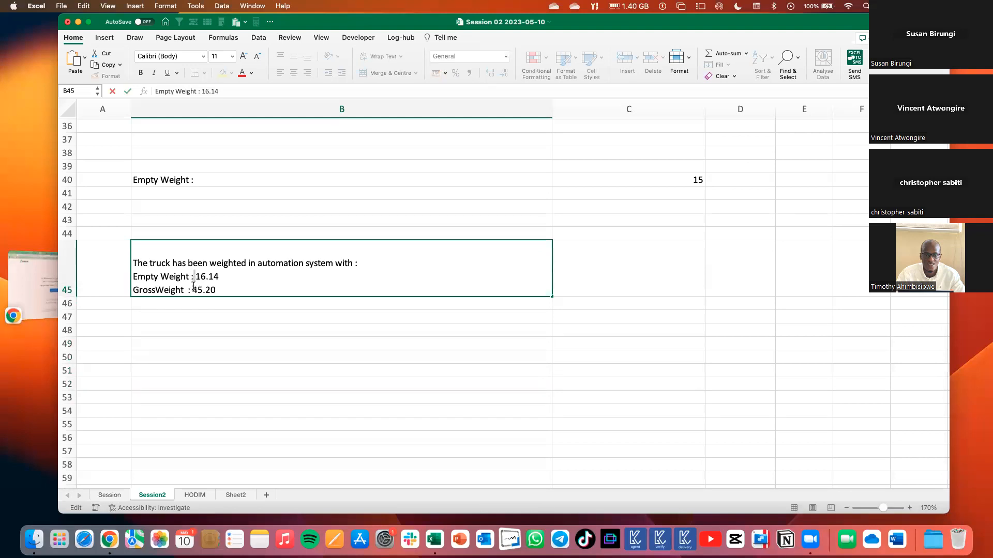
{"action": "left_click", "coordinate": [185, 290]}
{"action": "left_click", "coordinate": [233, 331]}
Count the characters of the comment in B45 with =LEN(B45) in C45.
{"action": "left_click", "coordinate": [621, 279]}
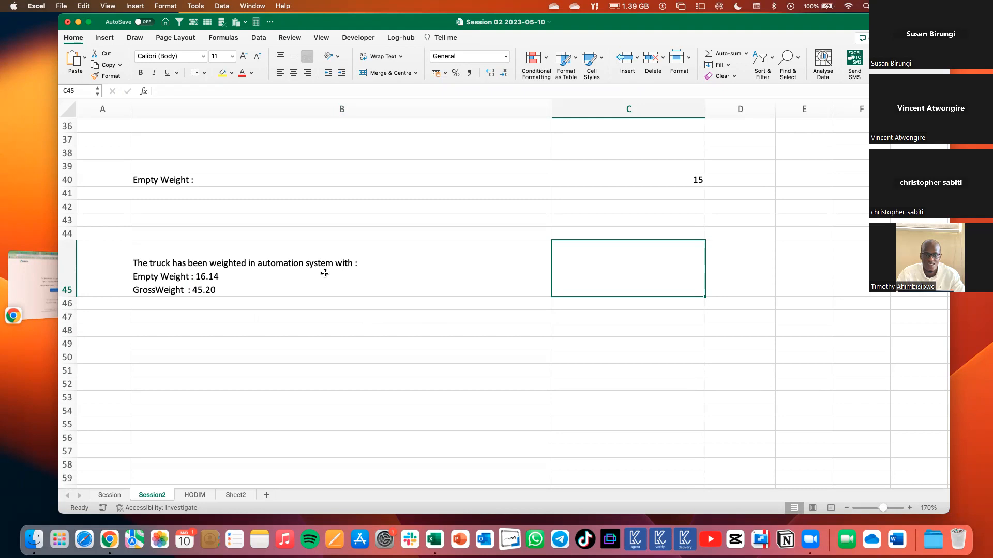
{"action": "type", "text": "="}
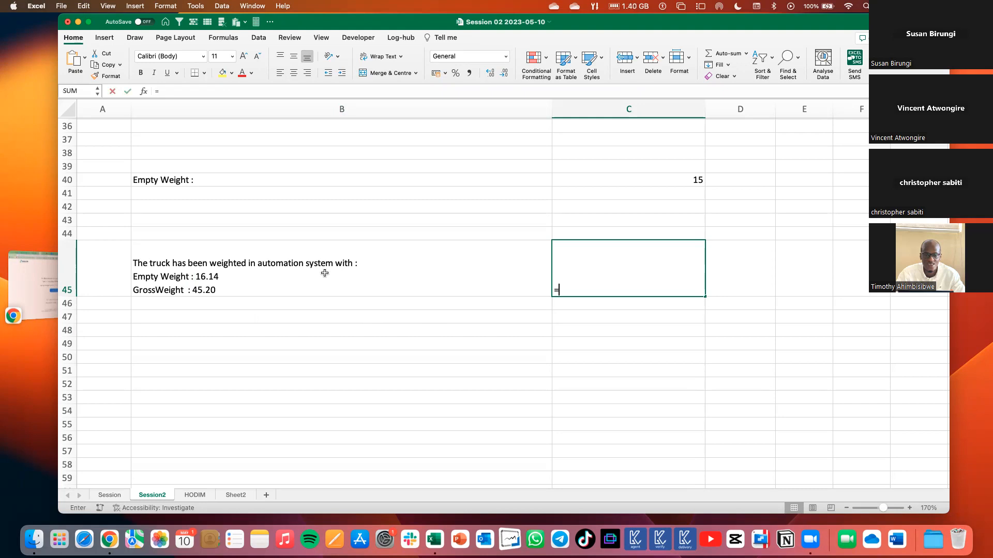
{"action": "type", "text": "len"}
{"action": "key", "text": "Tab"}
{"action": "left_click_drag", "start_coordinate": [325, 273], "coordinate": [233, 268]}
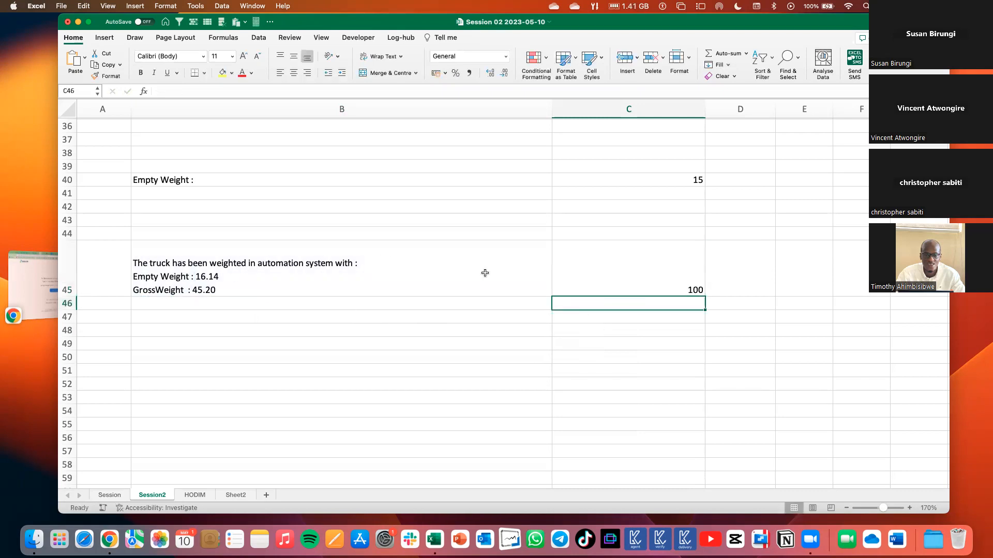
{"action": "left_click", "coordinate": [626, 261]}
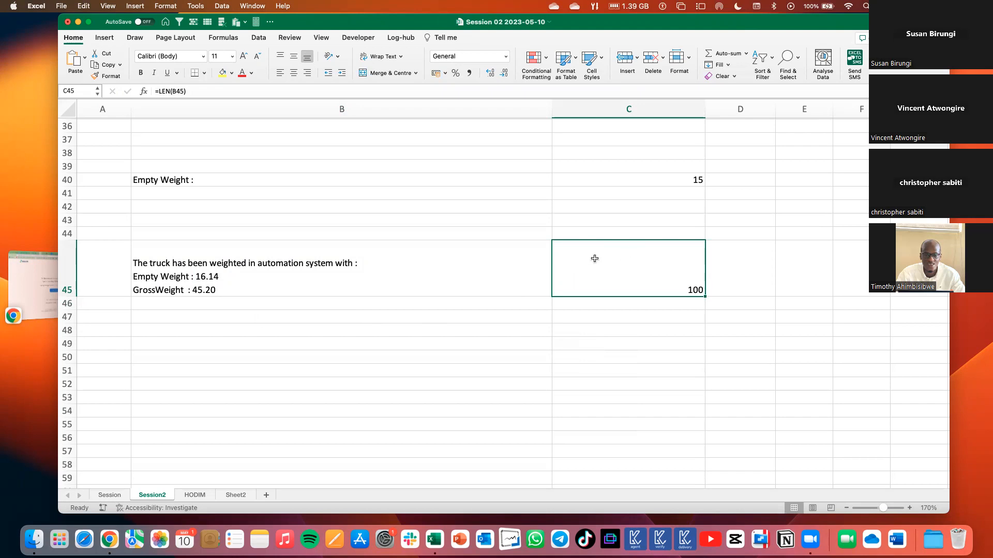
Remove the extra spaces from the comment with =TRIM(B45) in B47 and check the formula.
{"action": "left_click", "coordinate": [374, 316]}
{"action": "type", "text": "=trim"}
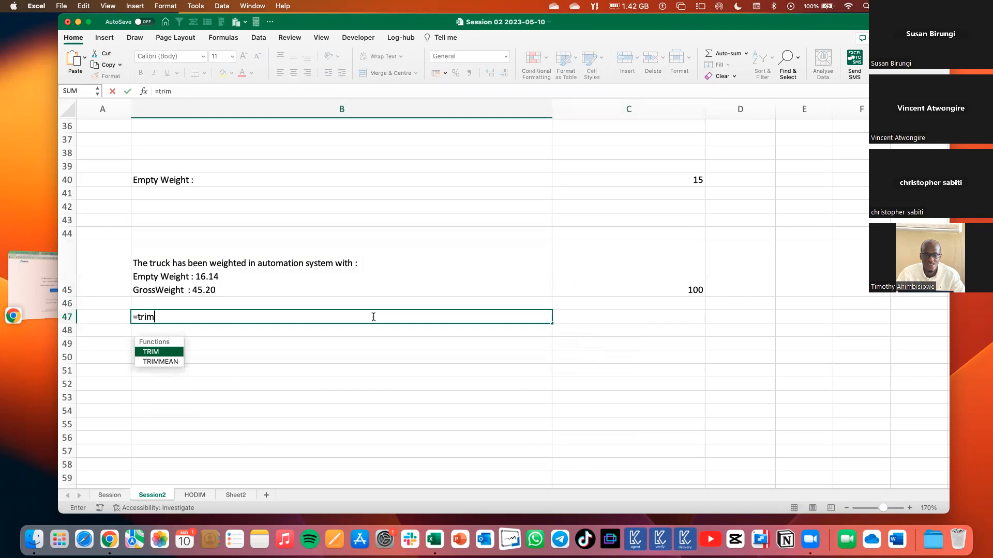
{"action": "key", "text": "Tab"}
{"action": "left_click", "coordinate": [259, 282]}
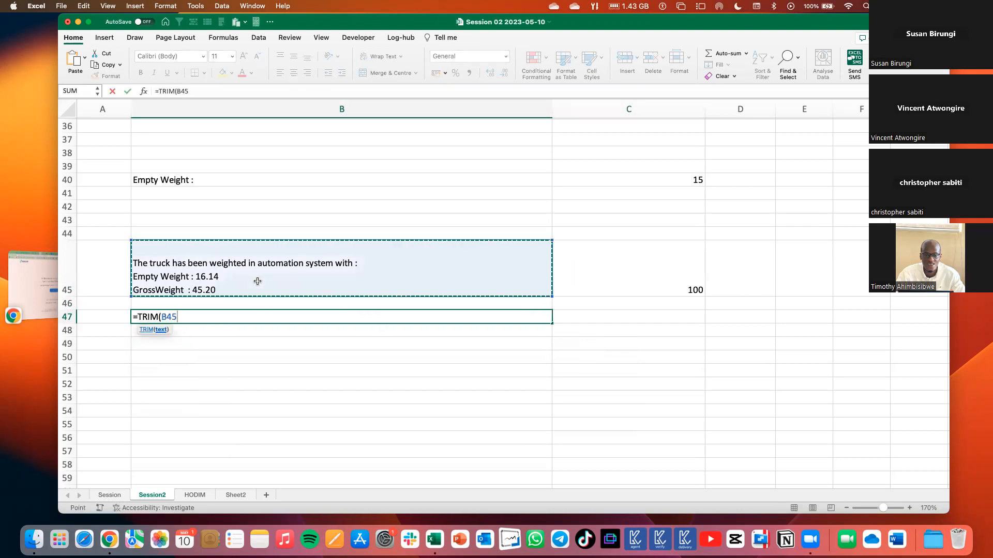
{"action": "type", "text": ")"}
{"action": "key", "text": "Return"}
{"action": "left_click", "coordinate": [350, 319]}
{"action": "double_click", "coordinate": [350, 319]}
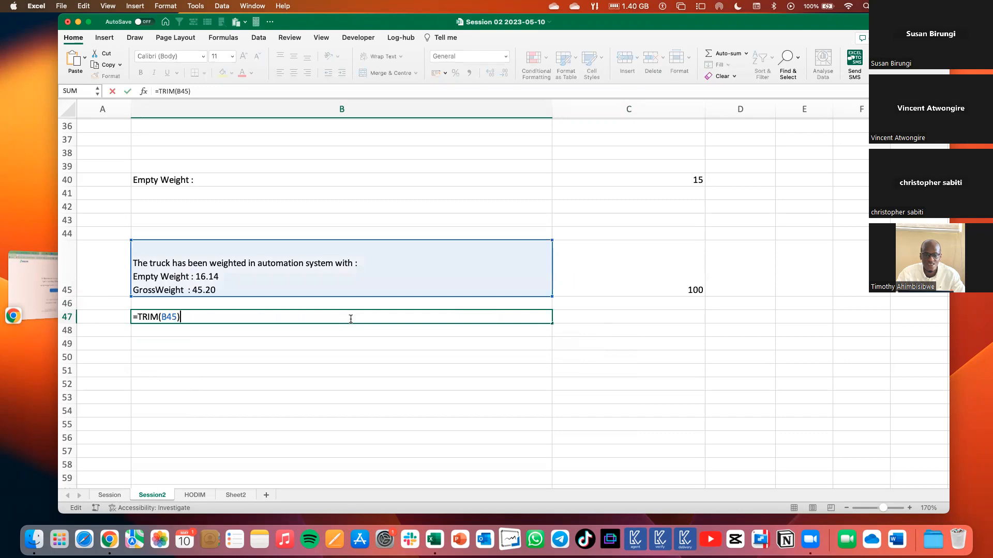
{"action": "key", "text": "Return"}
{"action": "left_click", "coordinate": [379, 316]}
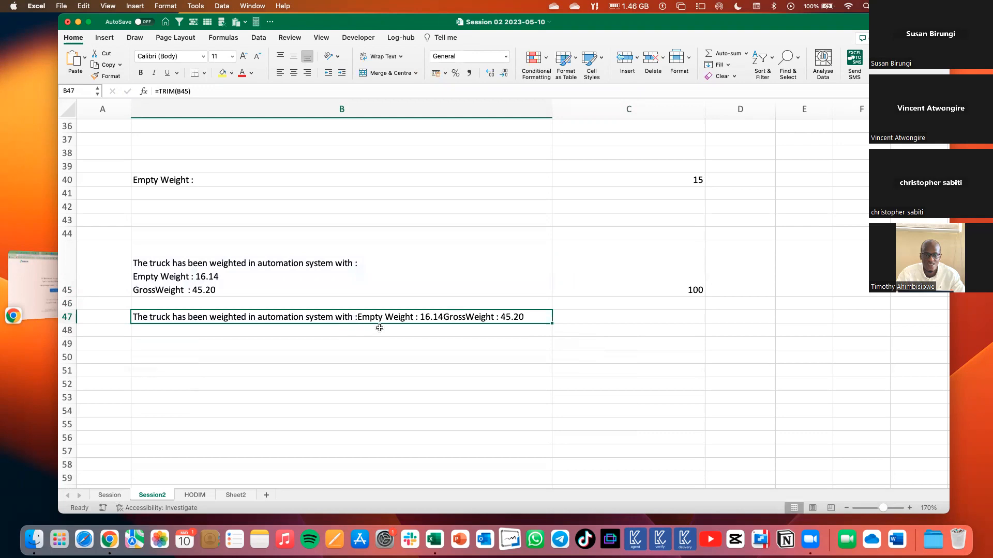
Count the characters of the trimmed comment with =LEN(B47) in C47.
{"action": "left_click", "coordinate": [586, 318]}
{"action": "type", "text": "="}
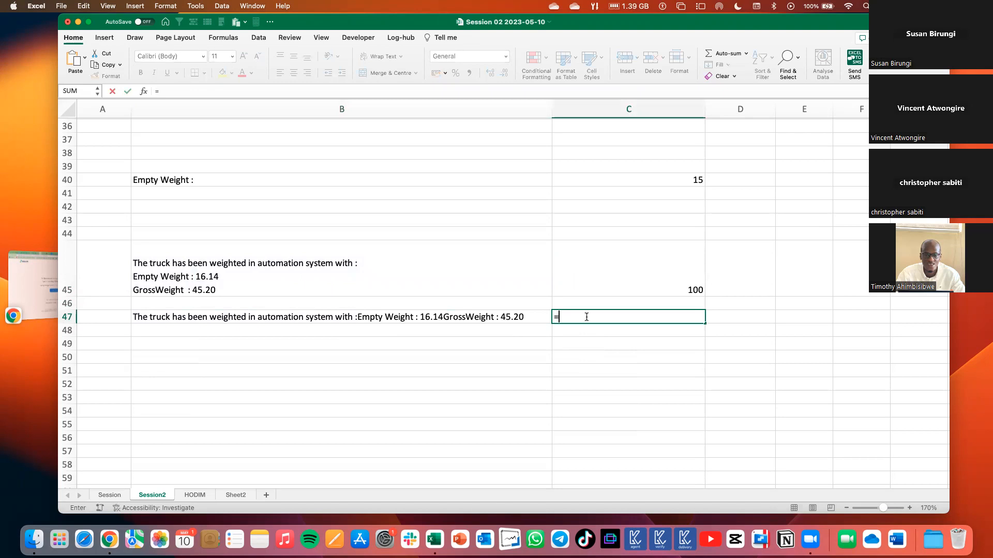
{"action": "type", "text": "len"}
{"action": "key", "text": "Tab"}
{"action": "left_click", "coordinate": [523, 319]}
{"action": "key", "text": "Return"}
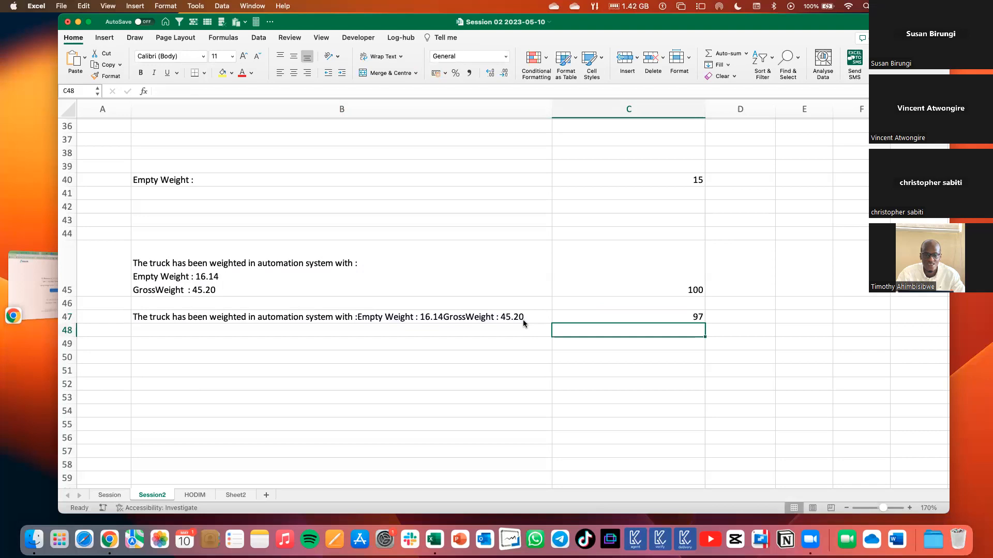
Inspect the spacing between GrossWeight and the colon in the original comment in B45.
{"action": "left_click", "coordinate": [188, 290]}
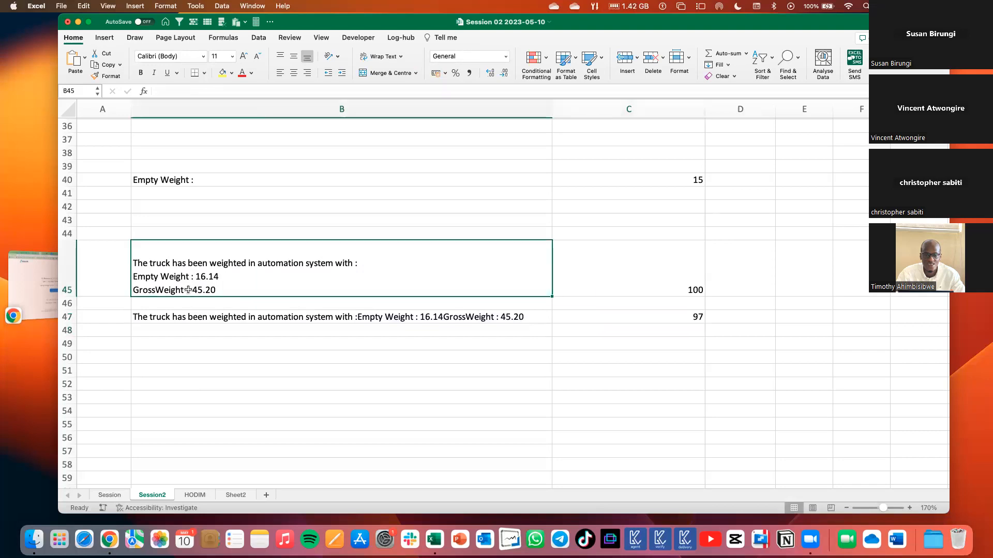
{"action": "double_click", "coordinate": [188, 290]}
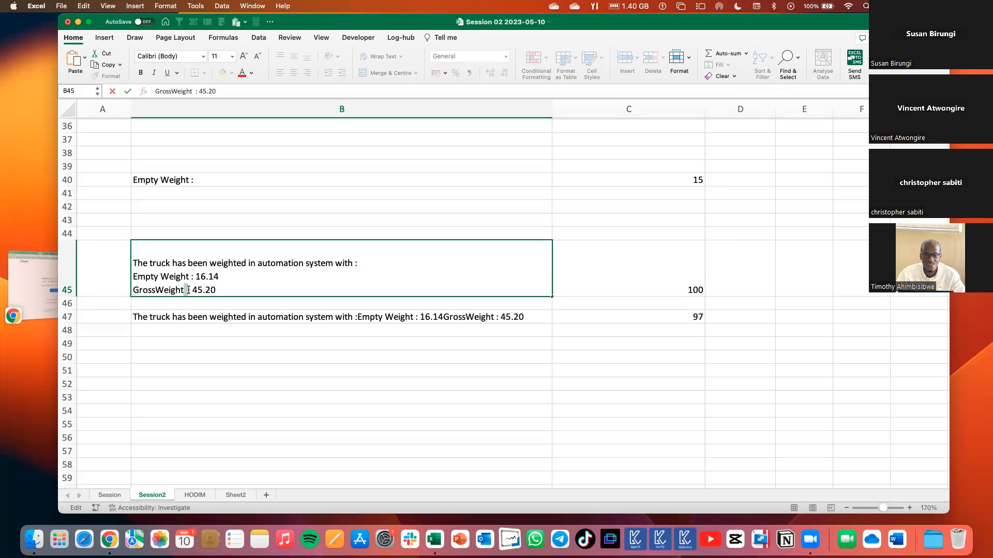
{"action": "key", "text": "Return"}
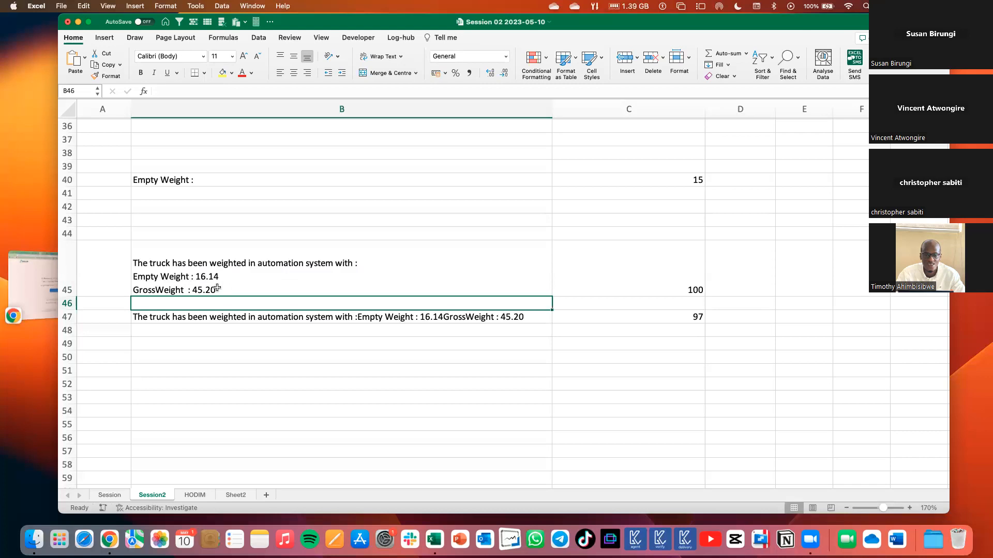
Enter a person's name preceded by several spaces in B49.
{"action": "double_click", "coordinate": [216, 342]}
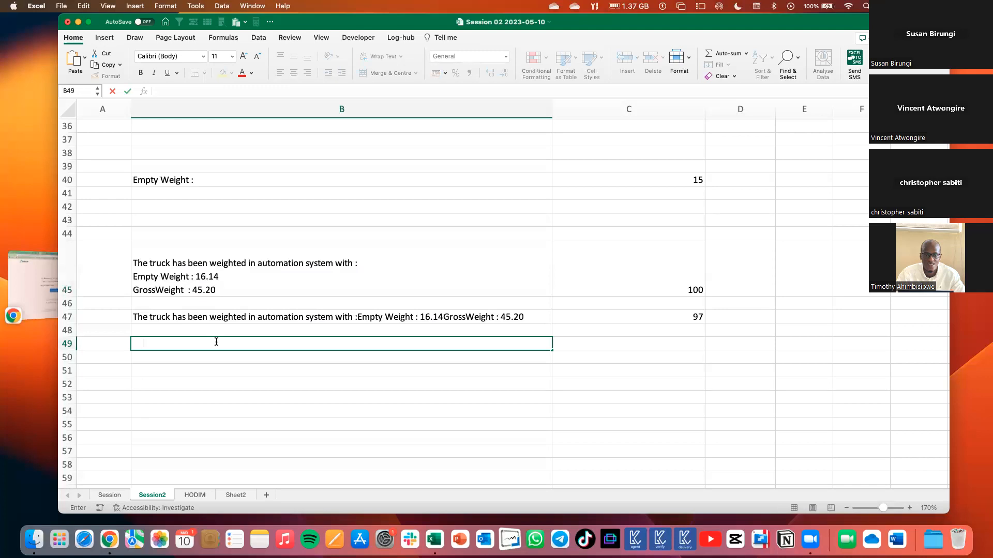
{"action": "type", "text": "Sabiti"}
{"action": "left_click", "coordinate": [235, 396]}
{"action": "left_click", "coordinate": [229, 359]}
{"action": "key", "text": "Up"}
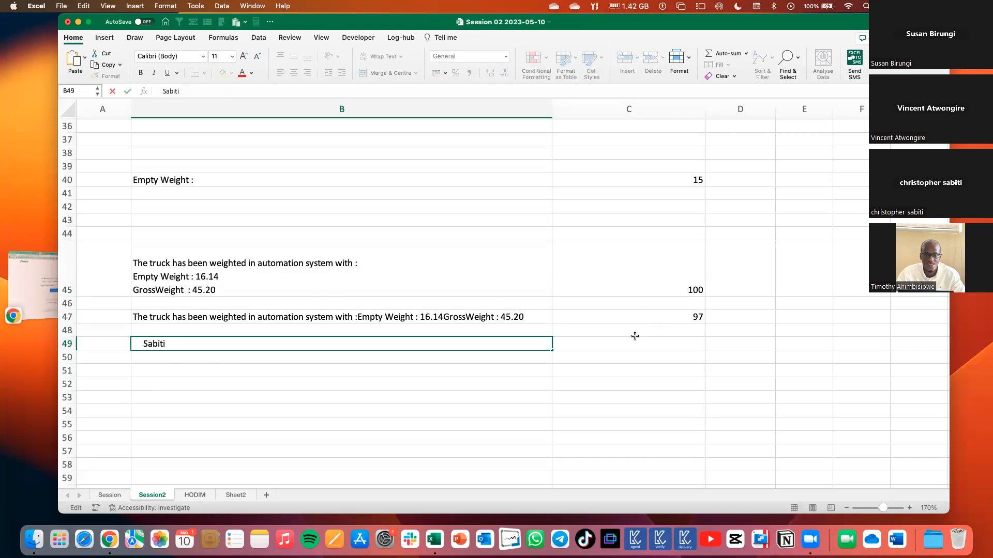
Count the characters of the spaced name with =LEN(B49) in C49.
{"action": "left_click", "coordinate": [612, 344]}
{"action": "type", "text": "="}
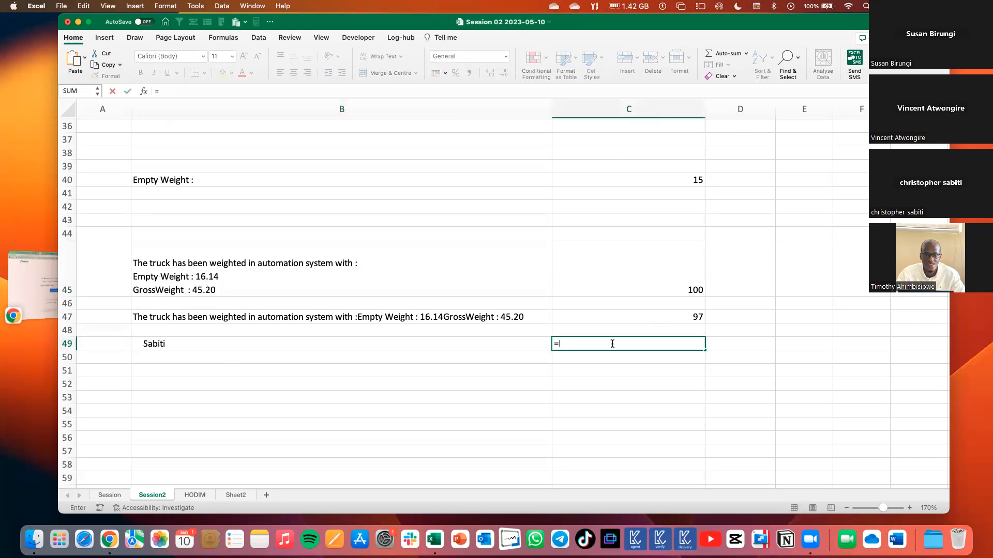
{"action": "type", "text": "len"}
{"action": "key", "text": "Tab"}
{"action": "left_click", "coordinate": [517, 344]}
{"action": "key", "text": "Return"}
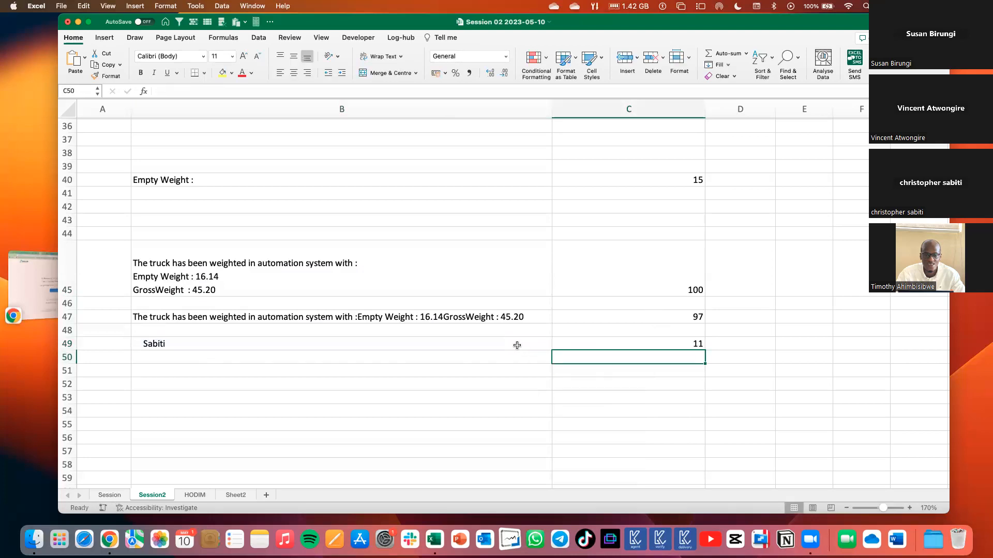
{"action": "left_click", "coordinate": [692, 339]}
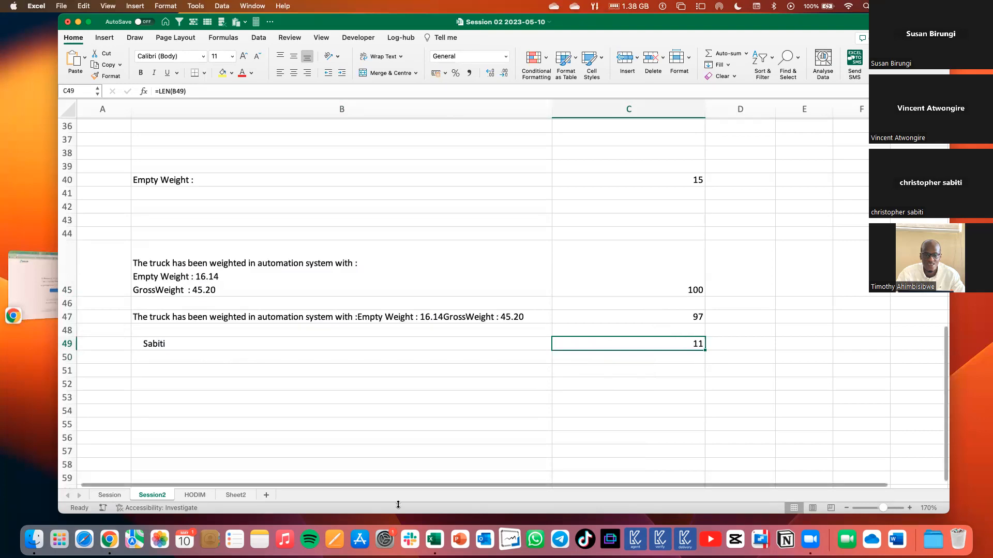
Enter the same name without leading spaces in B50 and fill the LEN formula from C49 down to C50.
{"action": "left_click", "coordinate": [289, 358]}
{"action": "type", "text": "Sabiti"}
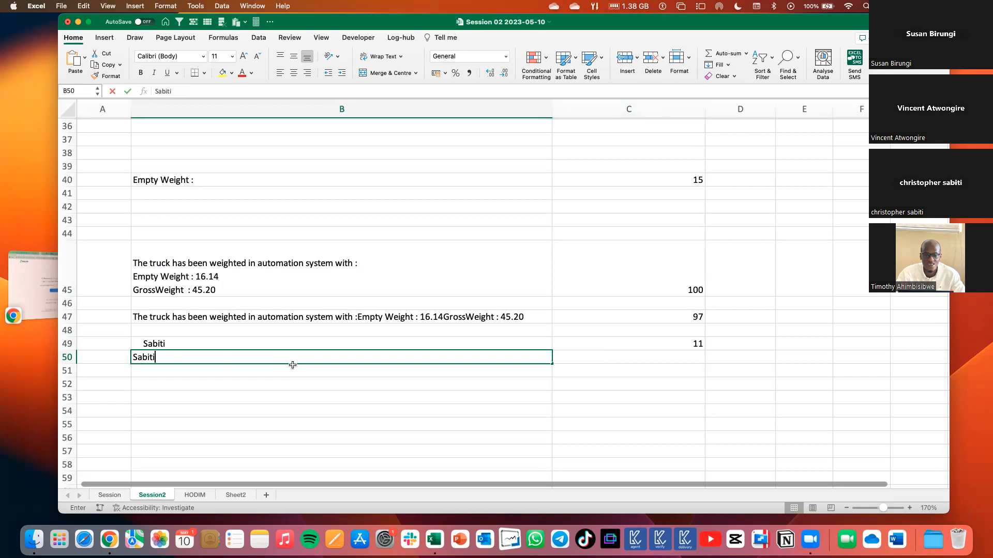
{"action": "left_click", "coordinate": [486, 425]}
{"action": "left_click", "coordinate": [693, 354]}
{"action": "left_click", "coordinate": [698, 345]}
{"action": "left_click_drag", "start_coordinate": [703, 351], "coordinate": [702, 364]}
{"action": "left_click", "coordinate": [671, 377]}
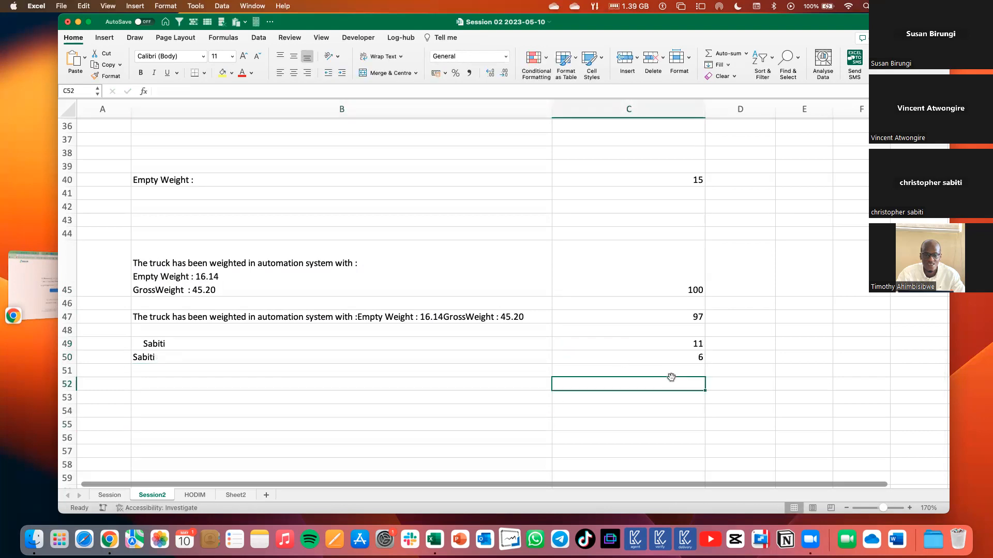
Add a period and several spaces after the name in B49 and check its LEN character count in C49.
{"action": "left_click", "coordinate": [623, 347]}
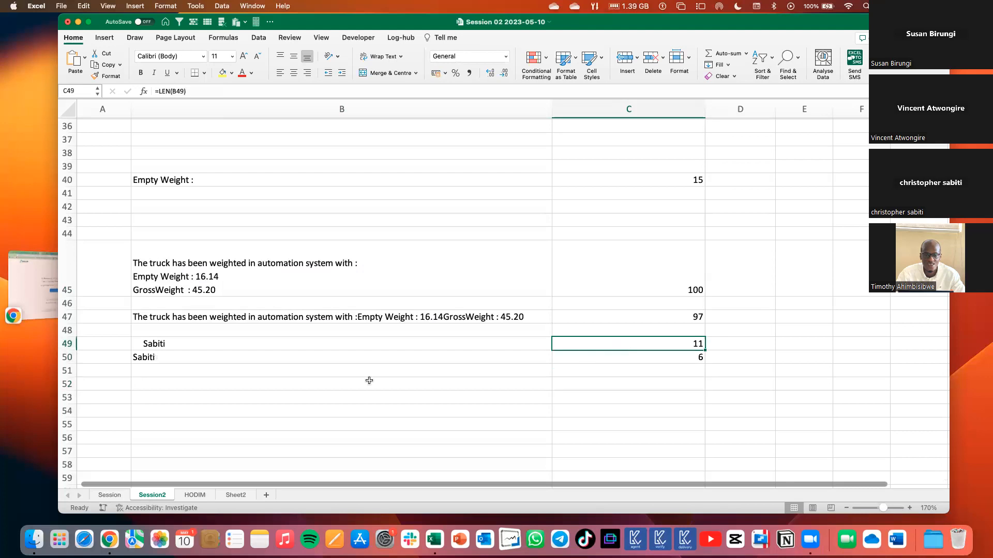
{"action": "left_click", "coordinate": [143, 346]}
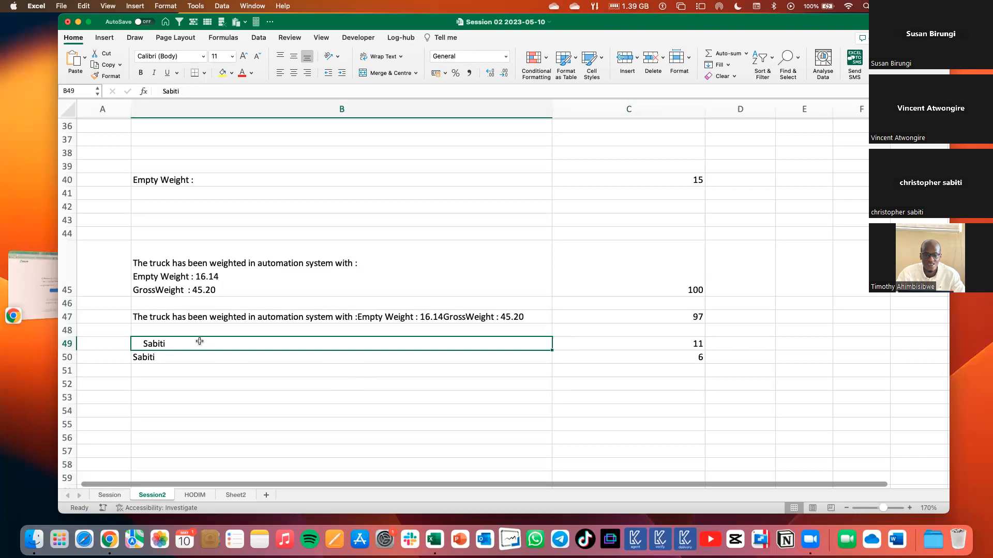
{"action": "double_click", "coordinate": [144, 344]}
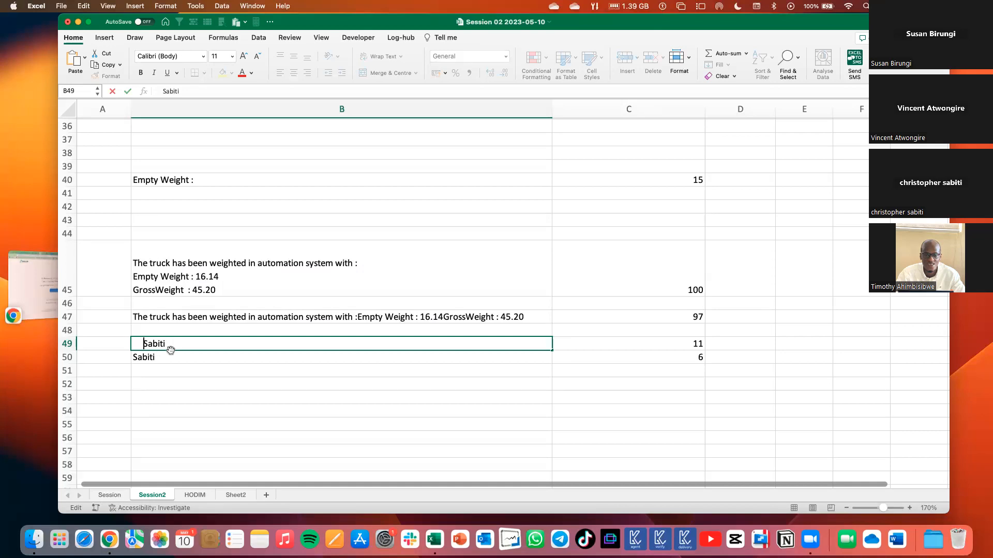
{"action": "left_click_drag", "start_coordinate": [159, 359], "coordinate": [161, 343]}
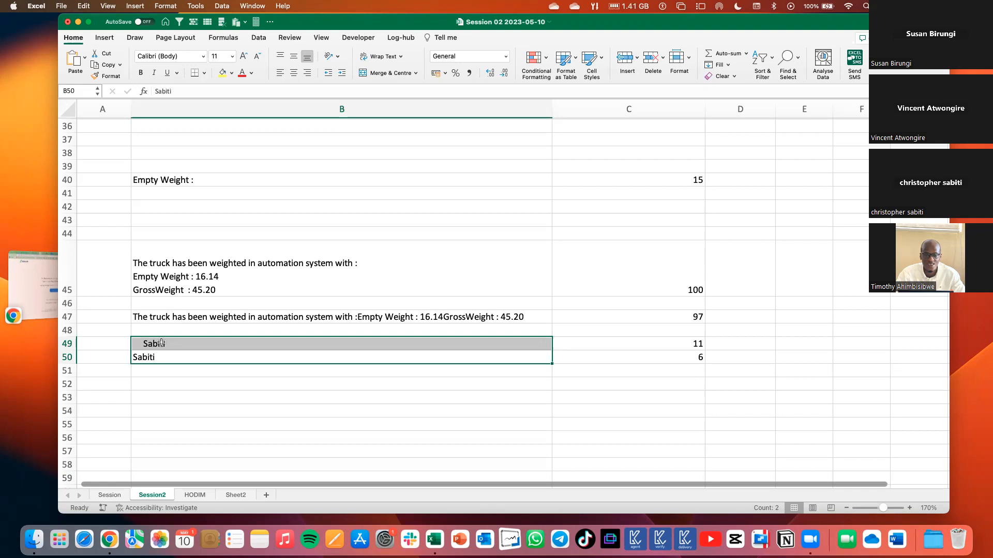
{"action": "double_click", "coordinate": [175, 343]}
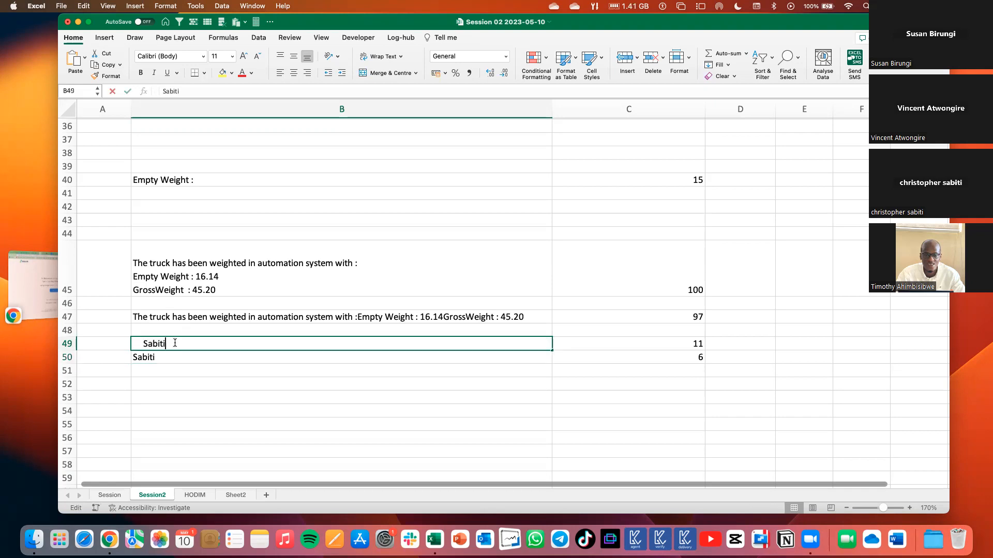
{"action": "type", "text": "."}
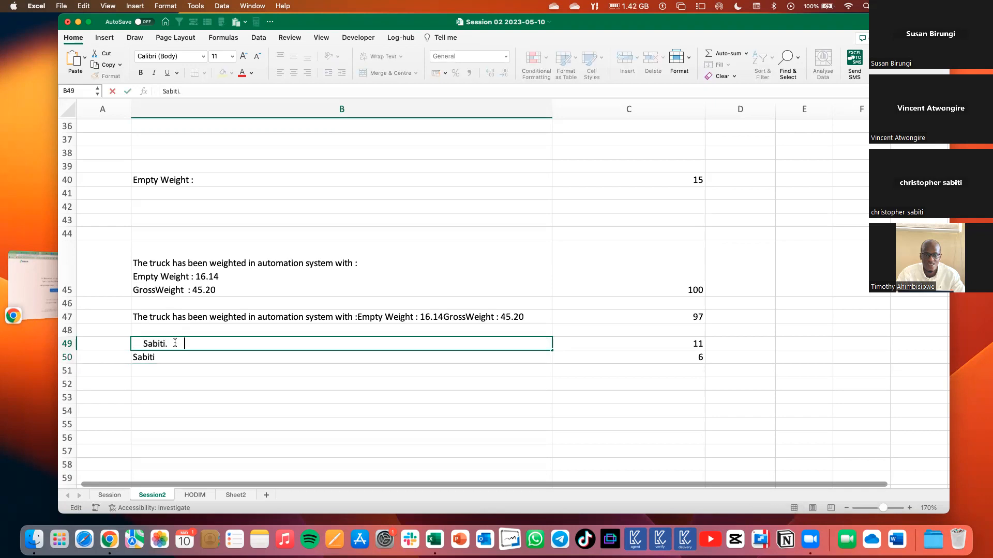
{"action": "key", "text": "Return"}
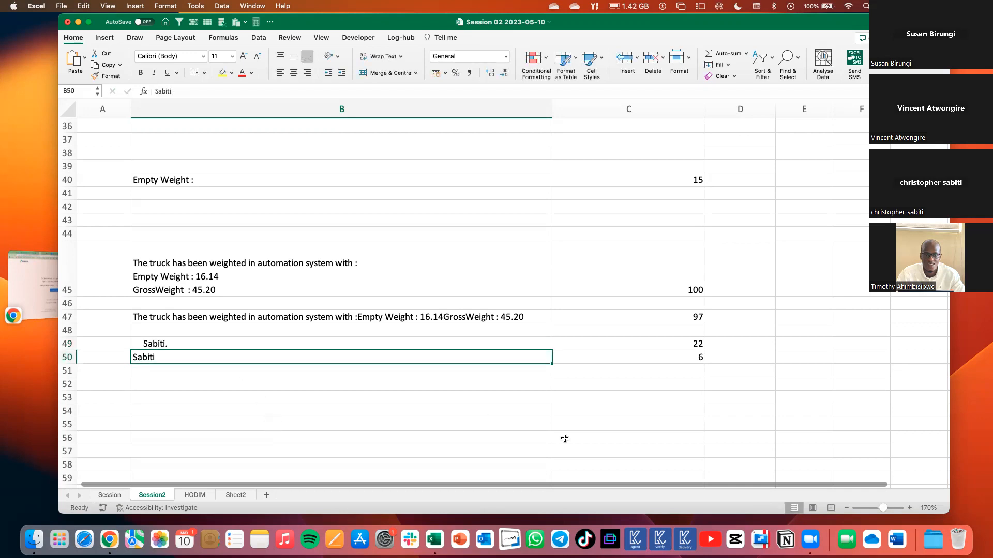
{"action": "left_click", "coordinate": [664, 346]}
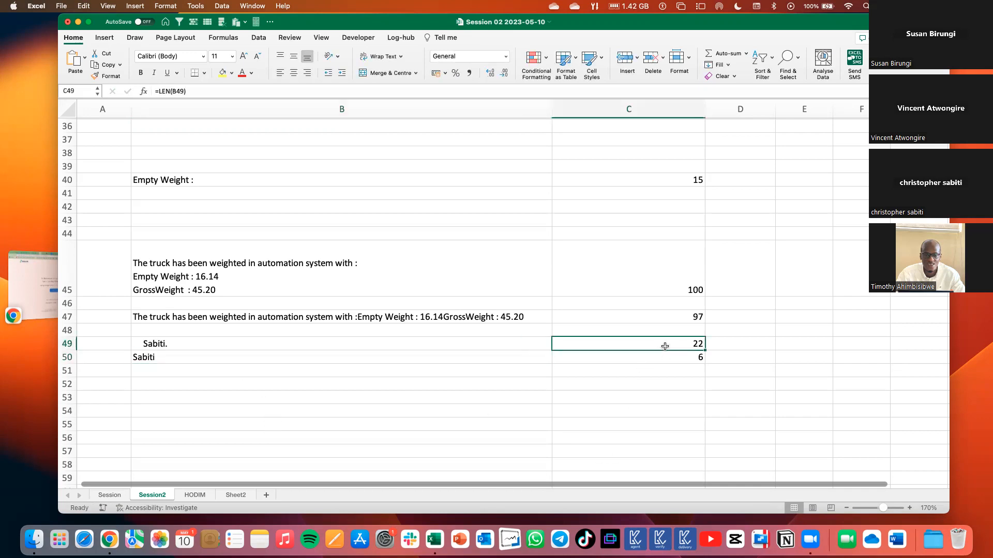
{"action": "left_click", "coordinate": [156, 344]}
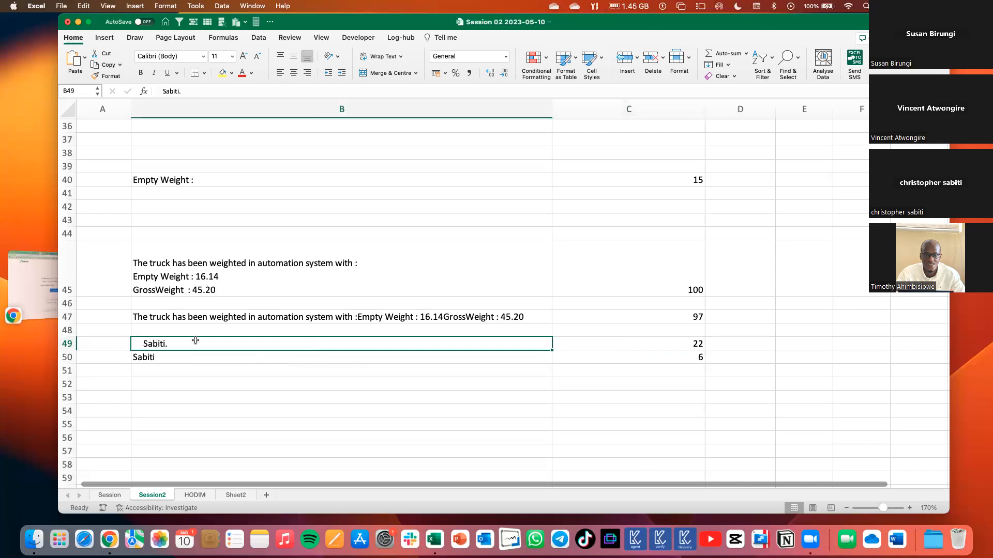
{"action": "left_click", "coordinate": [677, 340]}
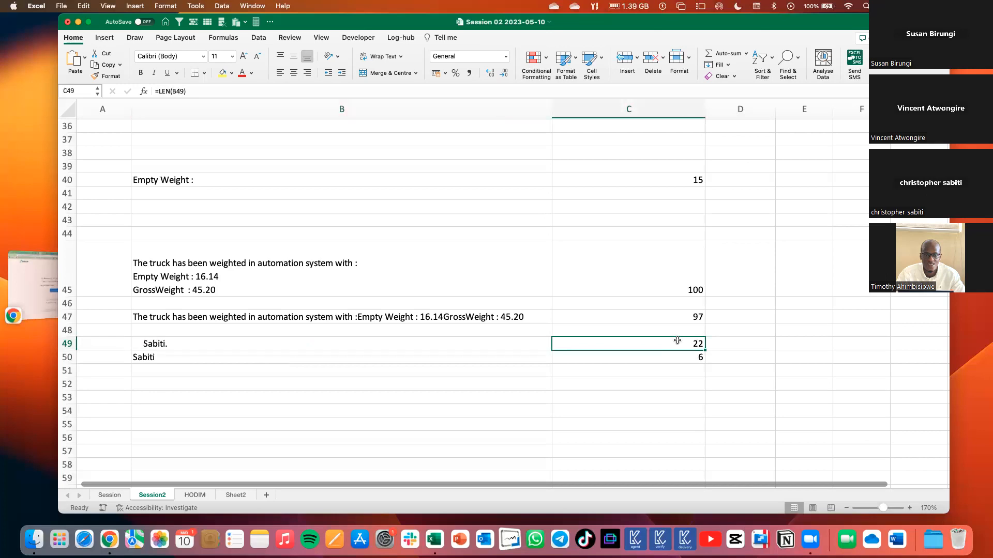
Review the Text Functions list in B2:B6, from LEFT / MID / RIGHT down to FIND.
{"action": "scroll", "coordinate": [677, 340], "scroll_direction": "up", "scroll_amount": 10}
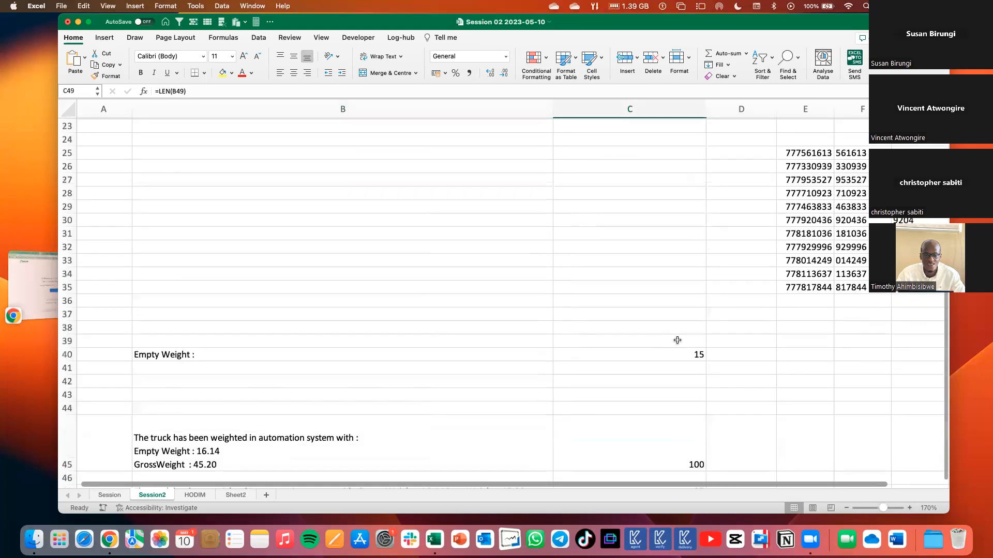
{"action": "scroll", "coordinate": [241, 190], "scroll_direction": "up", "scroll_amount": 3}
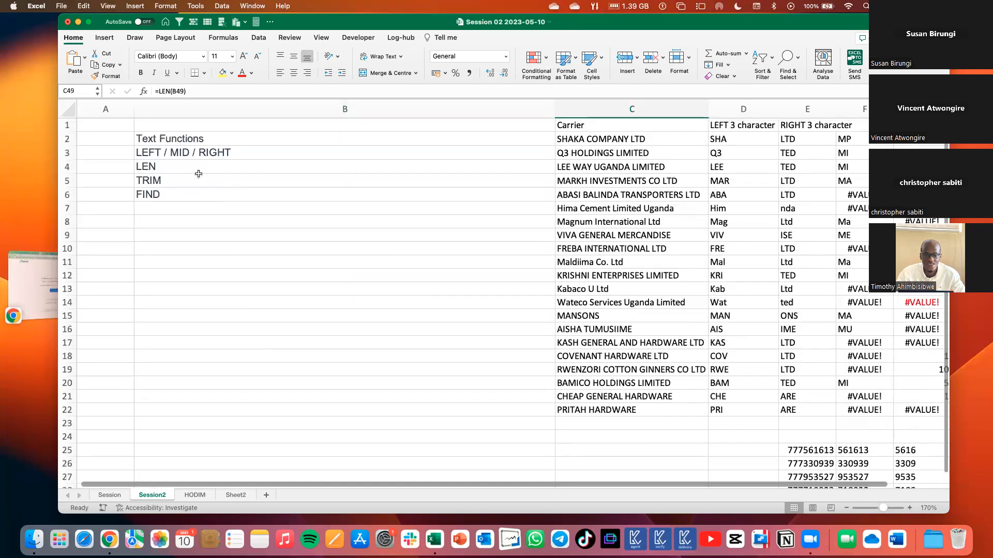
{"action": "scroll", "coordinate": [197, 178], "scroll_direction": "down", "scroll_amount": 1}
{"action": "left_click", "coordinate": [188, 173]}
{"action": "left_click", "coordinate": [163, 183]}
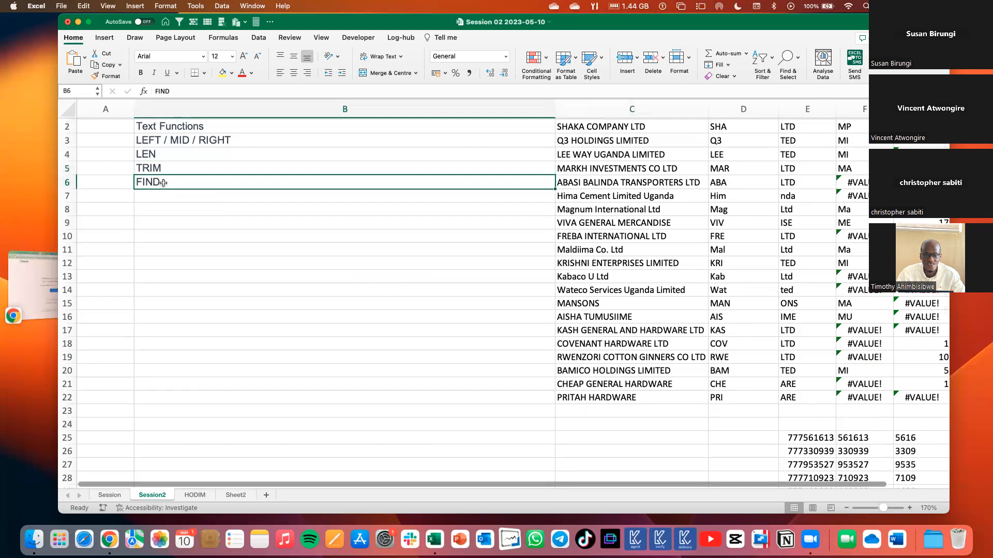
{"action": "left_click", "coordinate": [164, 193]}
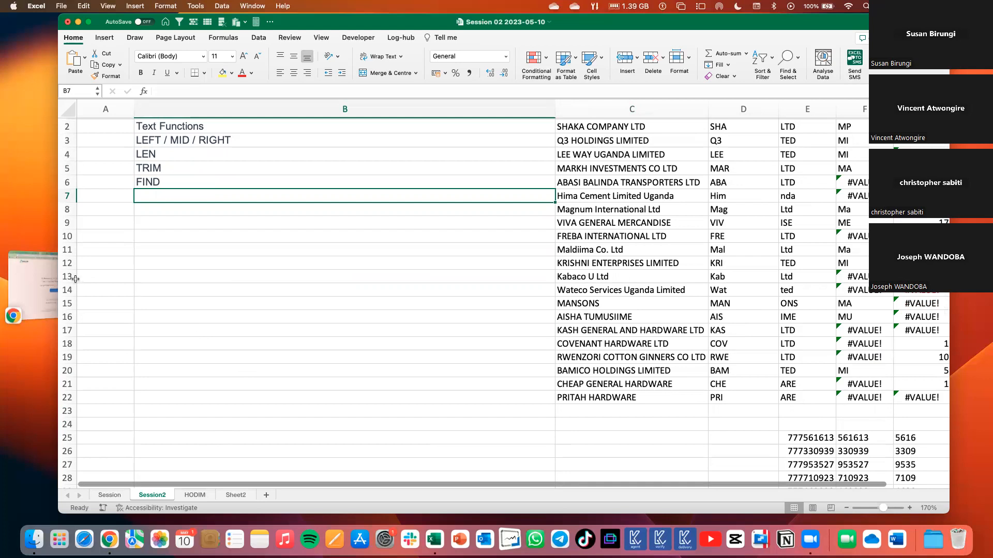
Fit the LOGON Order number column on the HODIM sheet to its contents and examine the Sap Number values in D2:D17.
{"action": "left_click", "coordinate": [116, 497]}
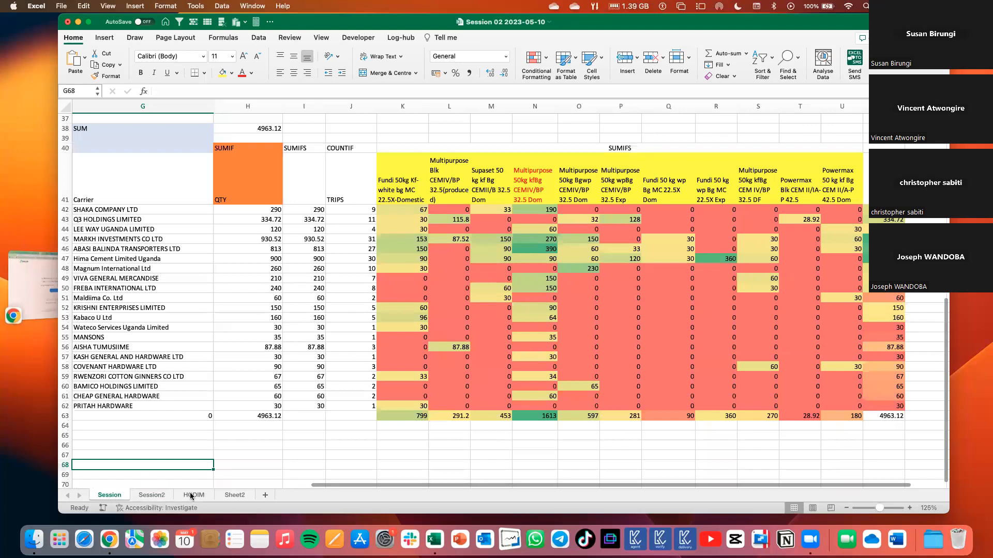
{"action": "key", "text": "ctrl+Page_Down"}
{"action": "key", "text": "ctrl+Page_Down"}
{"action": "left_click", "coordinate": [256, 261]}
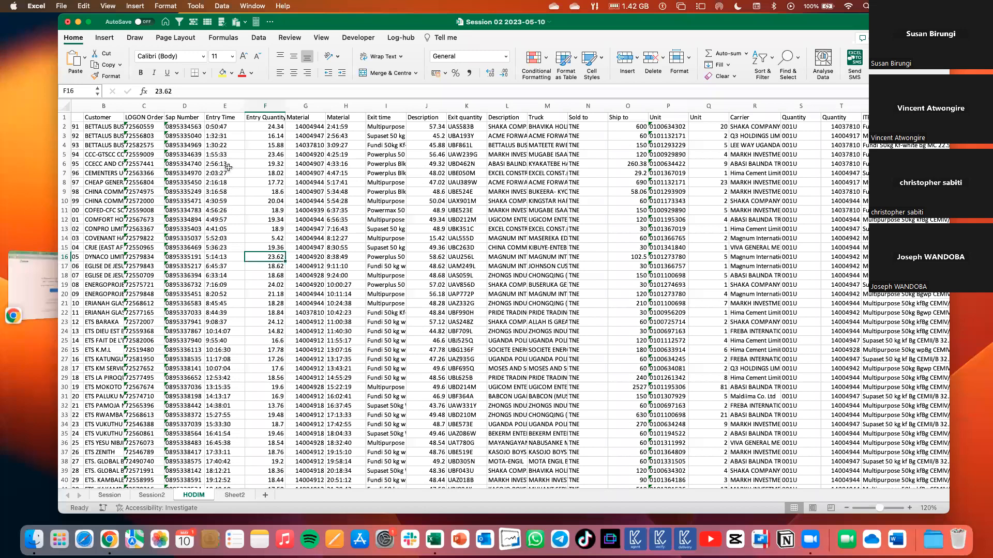
{"action": "double_click", "coordinate": [164, 106]}
{"action": "left_click_drag", "start_coordinate": [212, 127], "coordinate": [212, 267]}
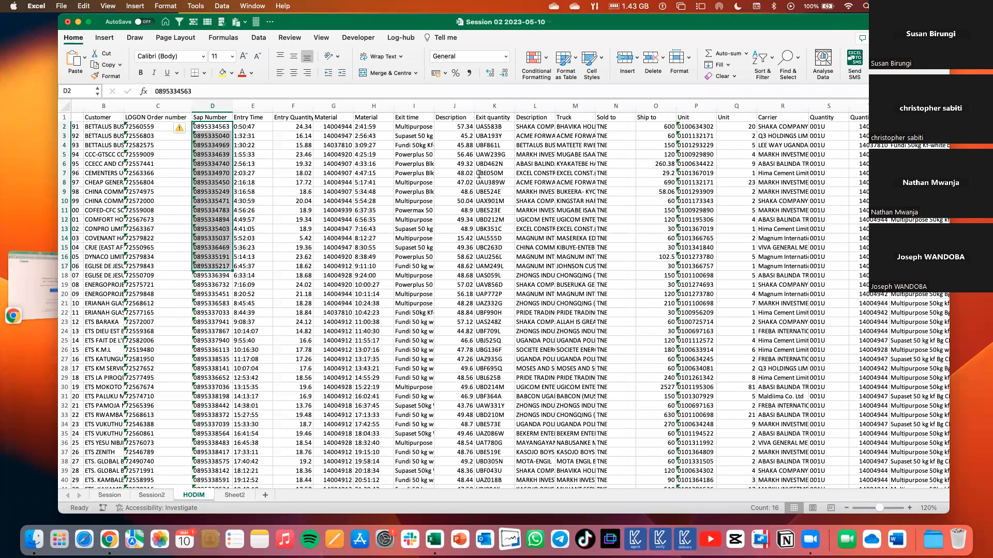
{"action": "left_click", "coordinate": [382, 340]}
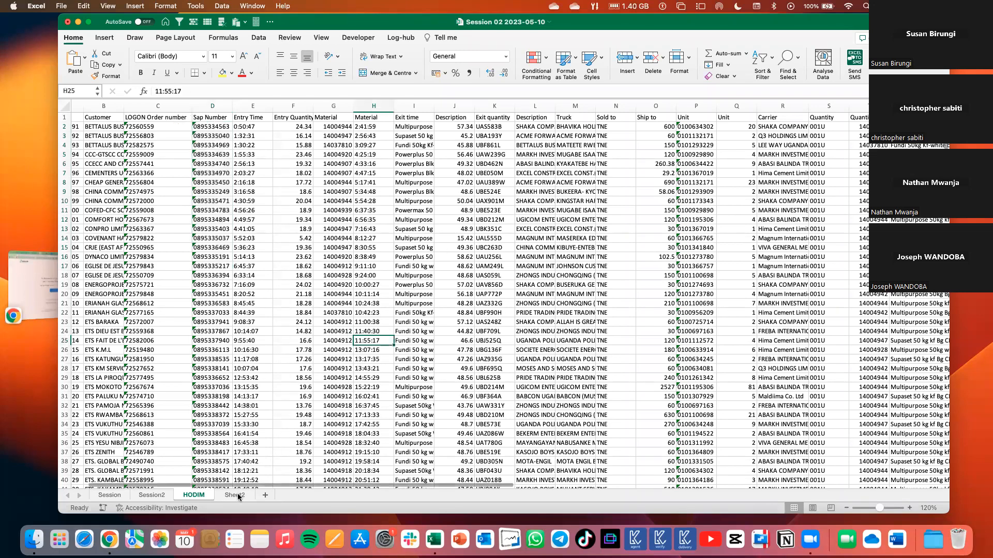
Add a new worksheet, paste the copied numbers ending in (10) from D5 downward, and widen column D.
{"action": "left_click", "coordinate": [265, 495]}
{"action": "left_click", "coordinate": [191, 147]}
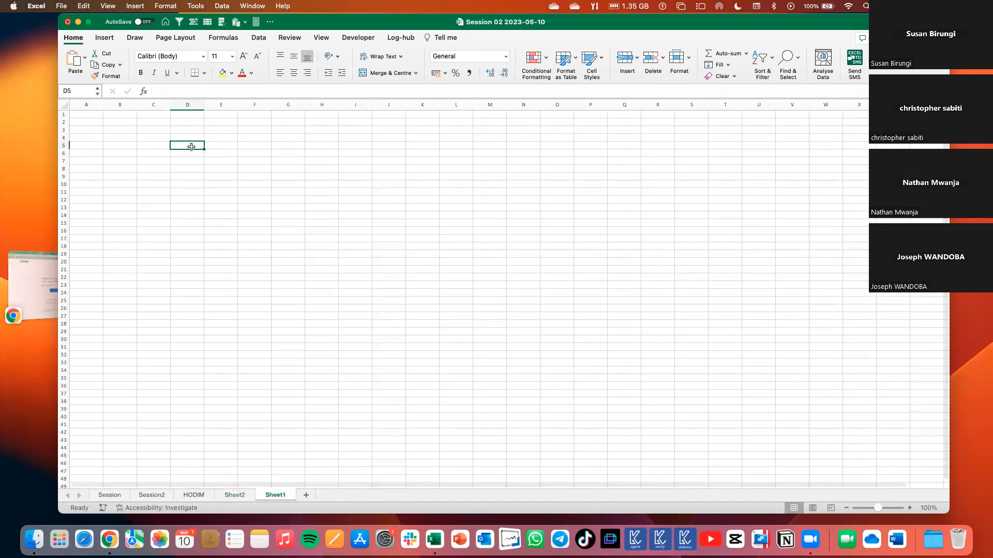
{"action": "key", "text": "cmd+v"}
{"action": "left_click_drag", "start_coordinate": [204, 104], "coordinate": [220, 106]}
{"action": "left_click", "coordinate": [236, 217]}
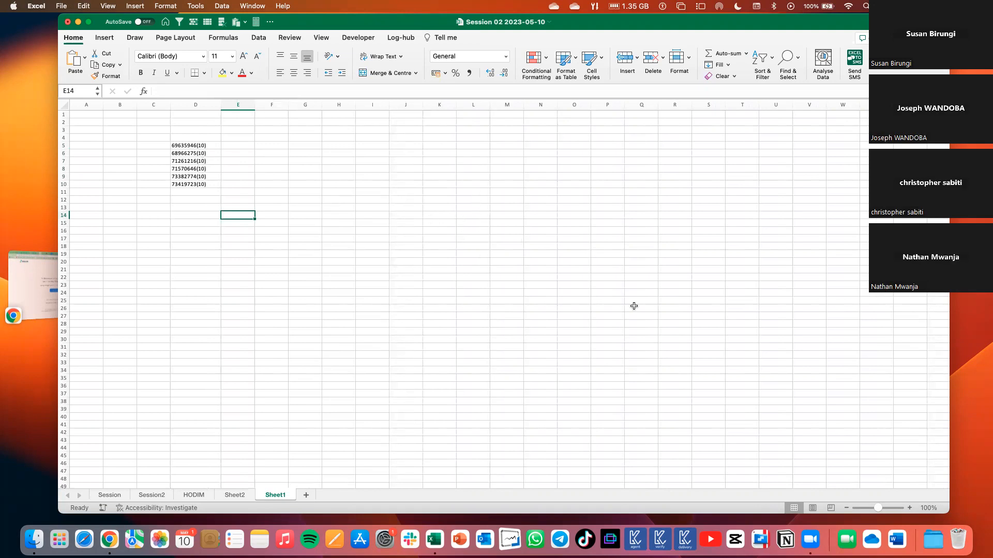
{"action": "left_click", "coordinate": [910, 509]}
{"action": "left_click", "coordinate": [910, 509]}
{"action": "left_click", "coordinate": [910, 509]}
{"action": "left_click", "coordinate": [909, 508]}
{"action": "left_click", "coordinate": [910, 509]}
{"action": "left_click", "coordinate": [910, 509]}
{"action": "left_click", "coordinate": [910, 508]}
{"action": "left_click", "coordinate": [910, 509]}
{"action": "left_click", "coordinate": [909, 509]}
{"action": "left_click", "coordinate": [848, 309]}
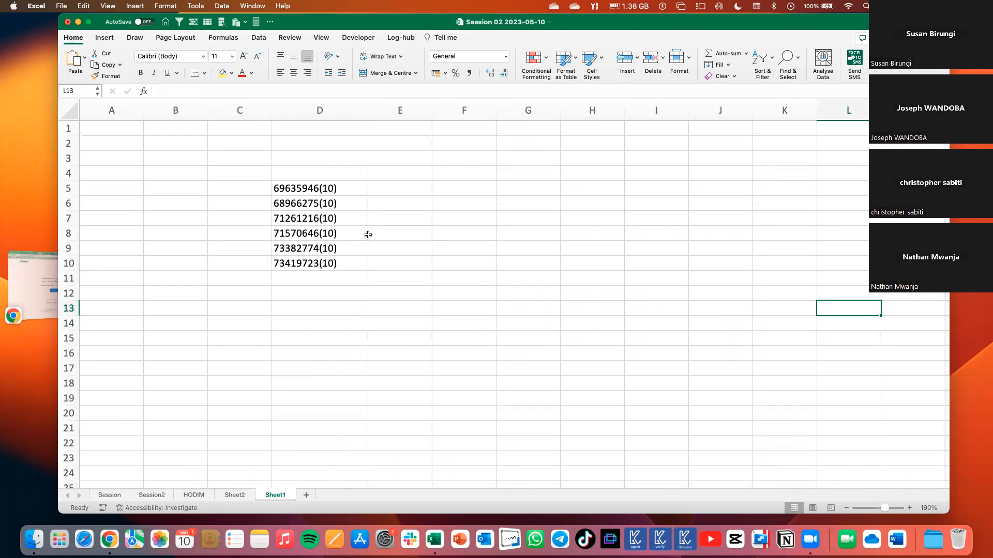
Extract the last four characters of the number in D5 with =RIGHT(D5,4) in E5.
{"action": "left_click_drag", "start_coordinate": [316, 191], "coordinate": [315, 263]}
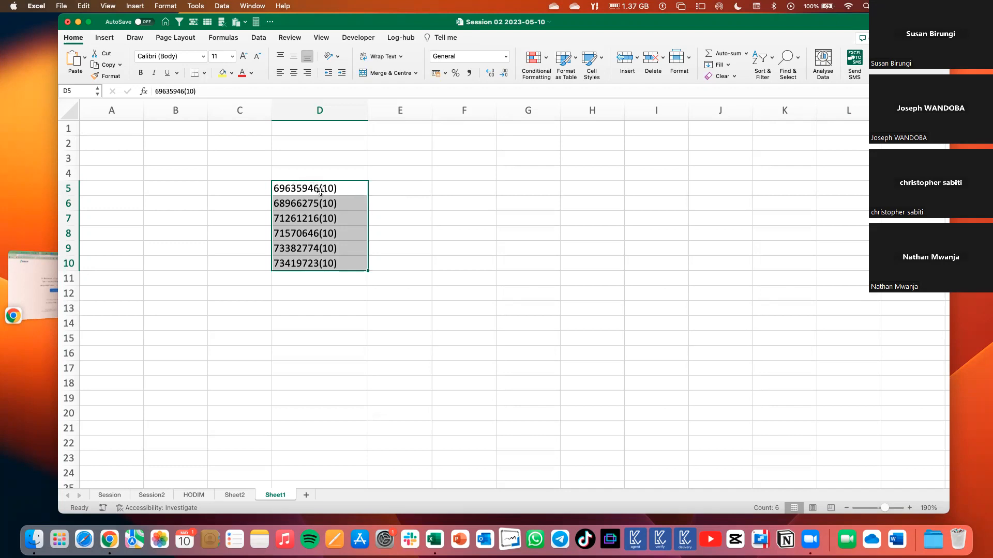
{"action": "left_click", "coordinate": [378, 190]}
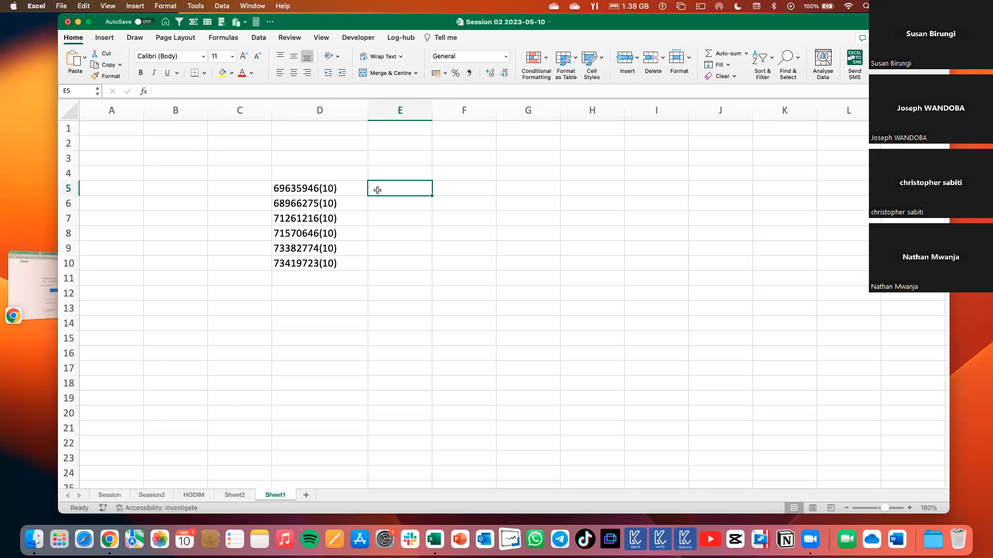
{"action": "type", "text": "=right"}
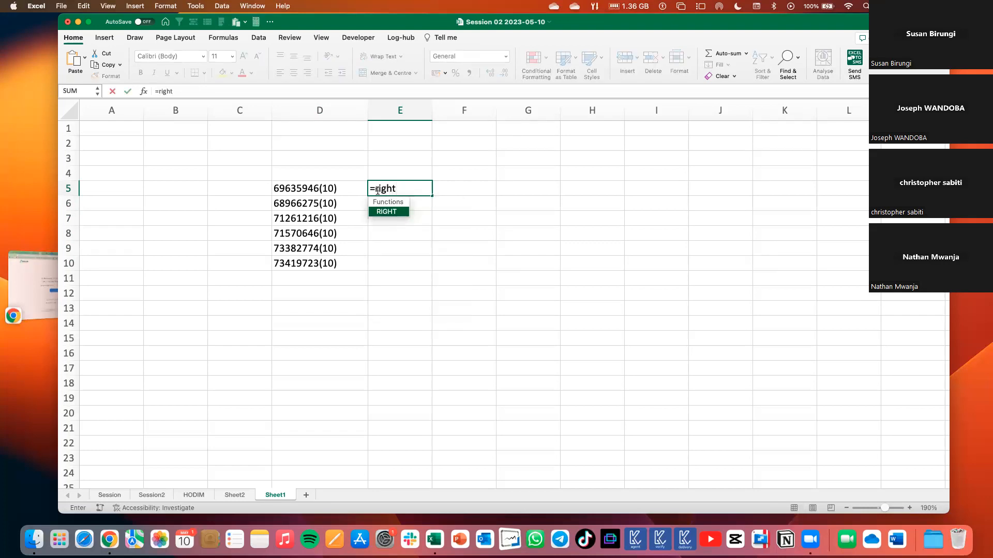
{"action": "key", "text": "Tab"}
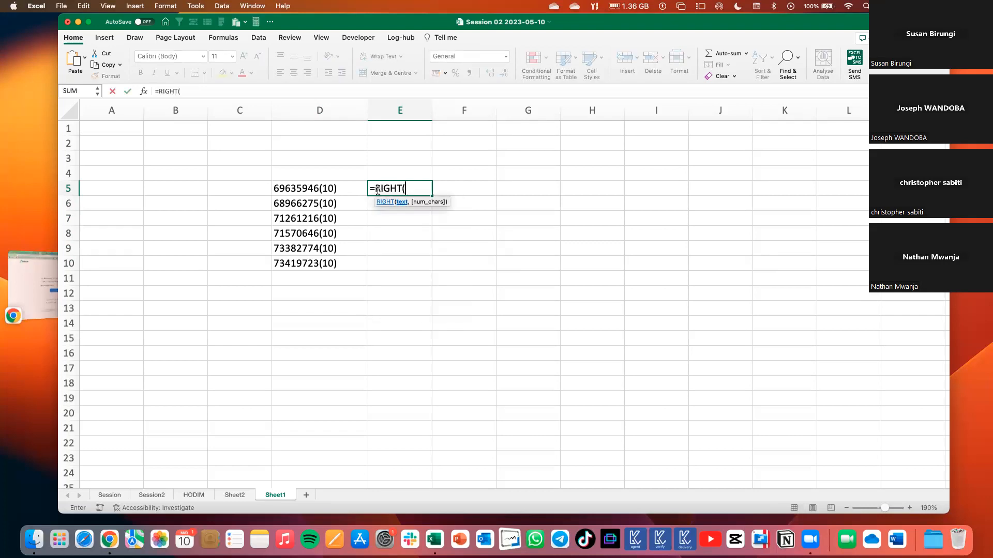
{"action": "left_click", "coordinate": [351, 187]}
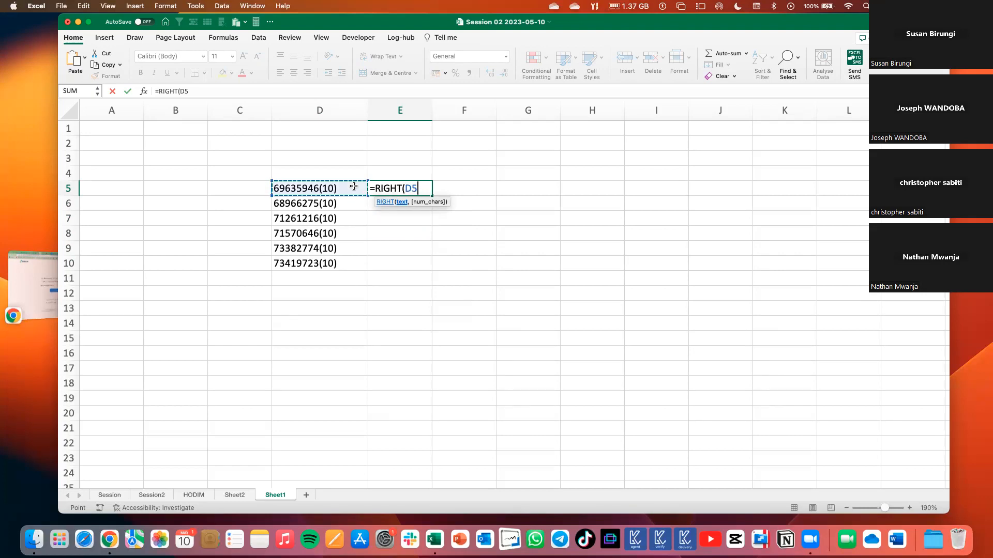
{"action": "type", "text": ","}
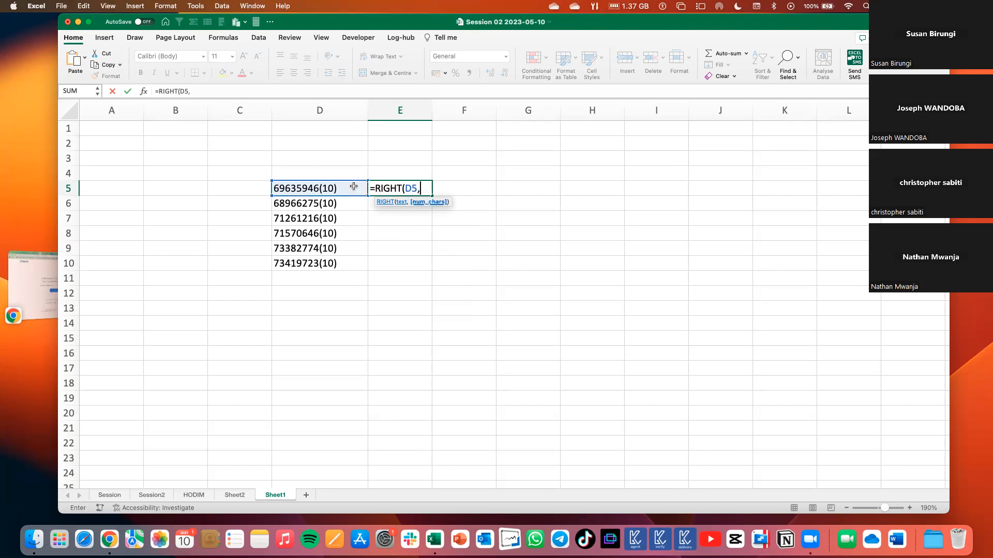
{"action": "type", "text": "4)"}
{"action": "key", "text": "Return"}
{"action": "left_click", "coordinate": [393, 190]}
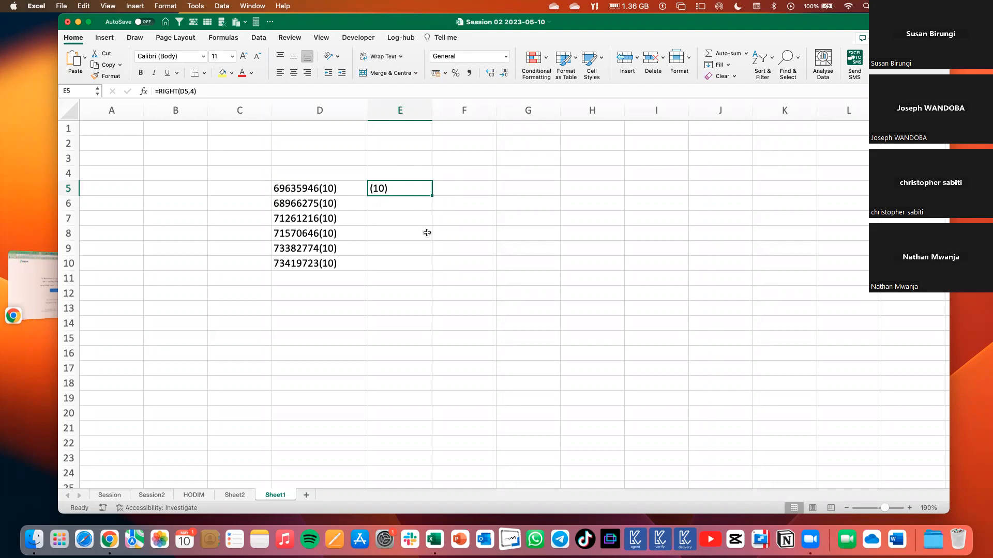
Extract the first eight characters of D5 with =LEFT(D5,8) in F5 and fill the formula down to F10.
{"action": "left_click", "coordinate": [447, 191]}
{"action": "type", "text": "=left"}
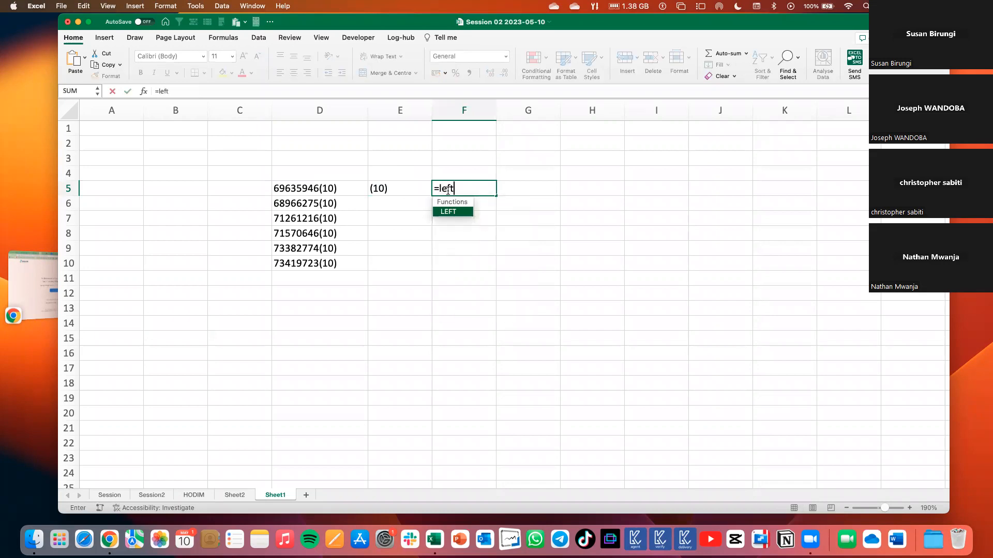
{"action": "key", "text": "Tab"}
{"action": "left_click", "coordinate": [343, 190]}
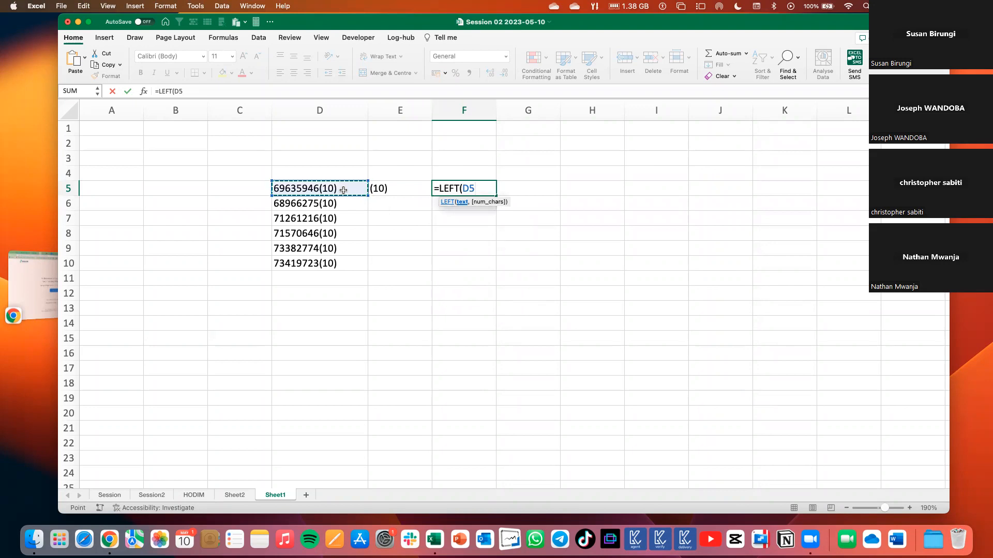
{"action": "type", "text": ","}
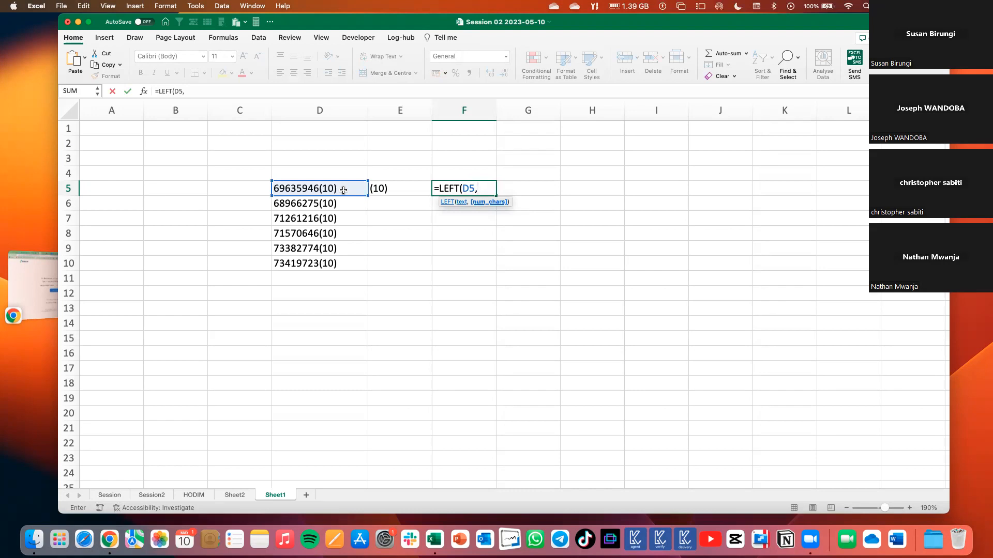
{"action": "type", "text": "8)"}
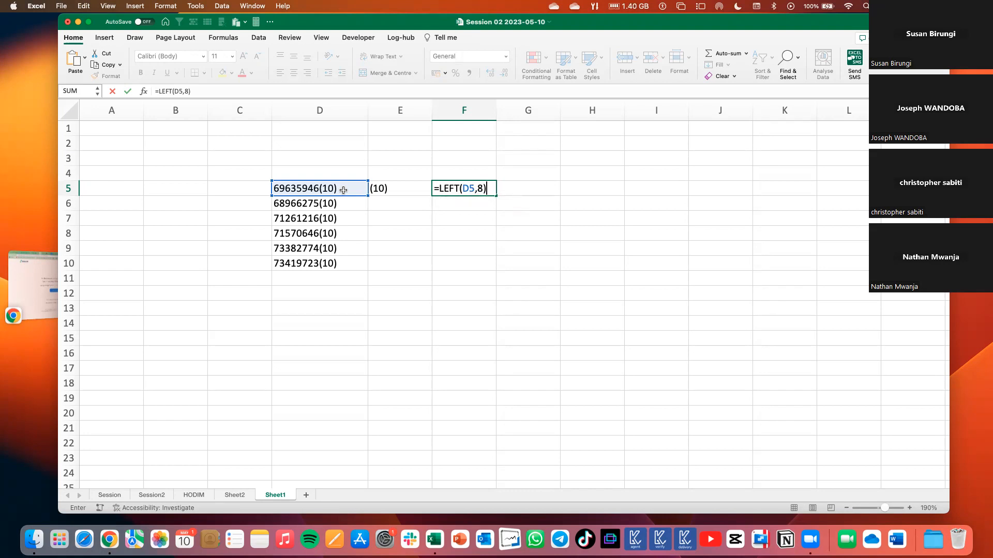
{"action": "key", "text": "Return"}
{"action": "left_click", "coordinate": [475, 188]}
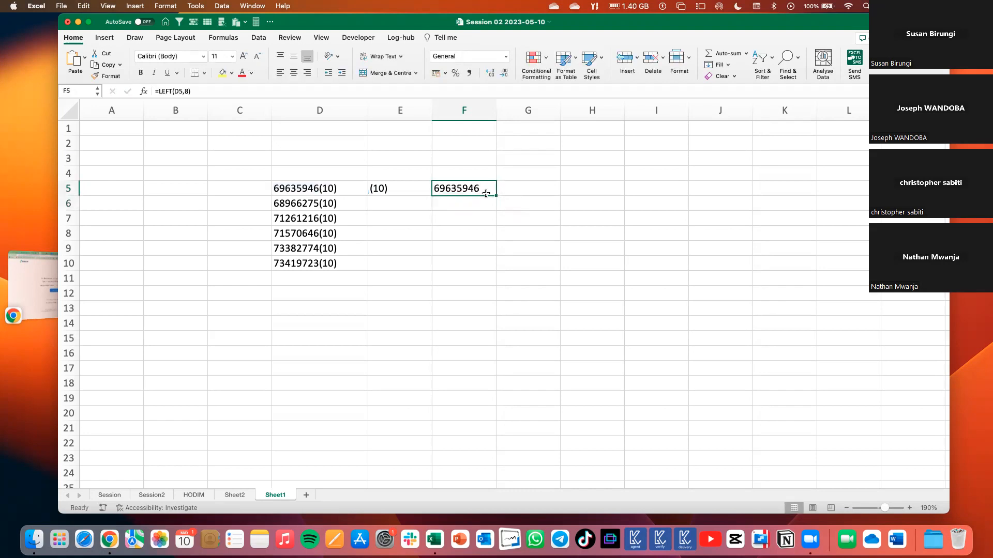
{"action": "left_click_drag", "start_coordinate": [496, 196], "coordinate": [489, 272]}
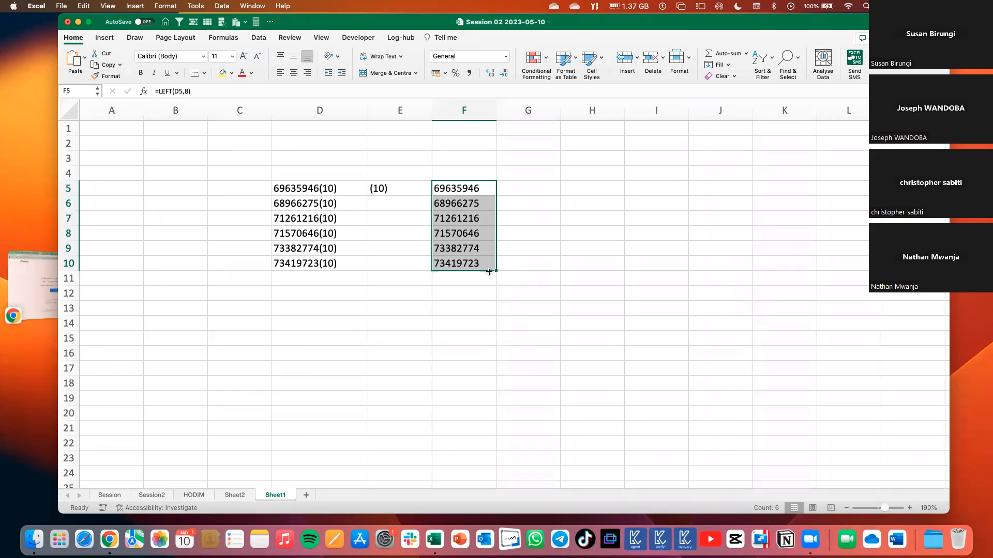
{"action": "left_click", "coordinate": [463, 190]}
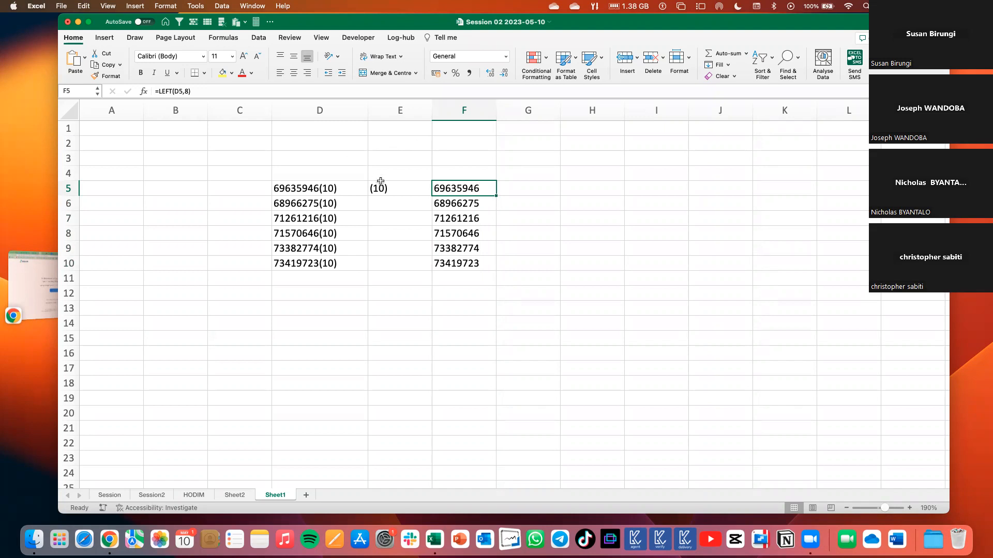
Examine the suffixed number in D5 and the RIGHT formula in E5 that extracts its last four characters.
{"action": "left_click_drag", "start_coordinate": [390, 156], "coordinate": [392, 279]}
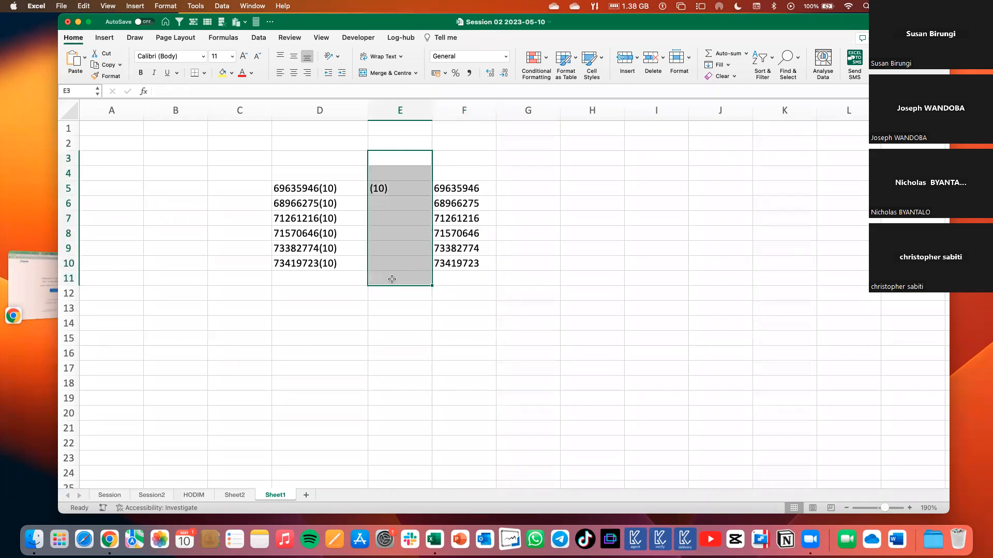
{"action": "left_click", "coordinate": [405, 188]}
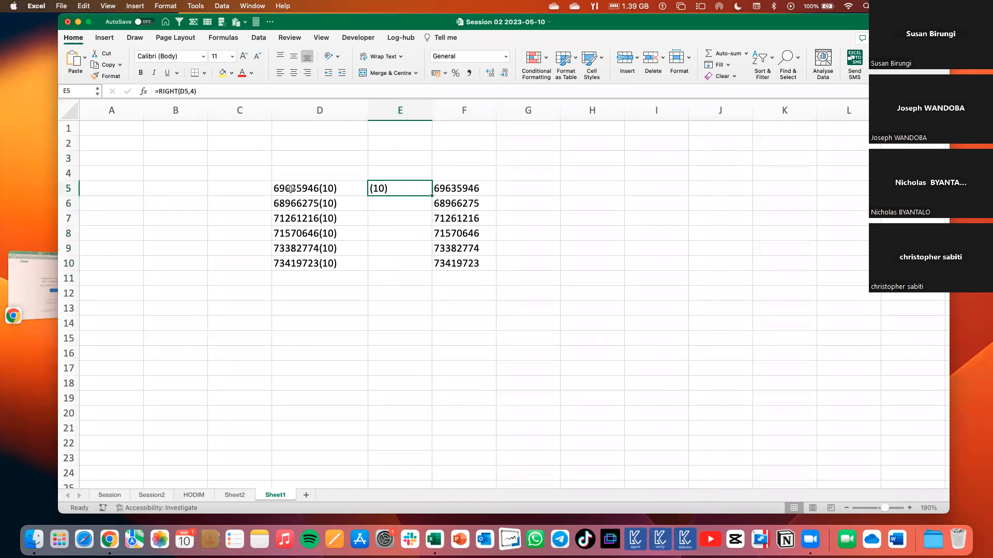
{"action": "left_click", "coordinate": [336, 188]}
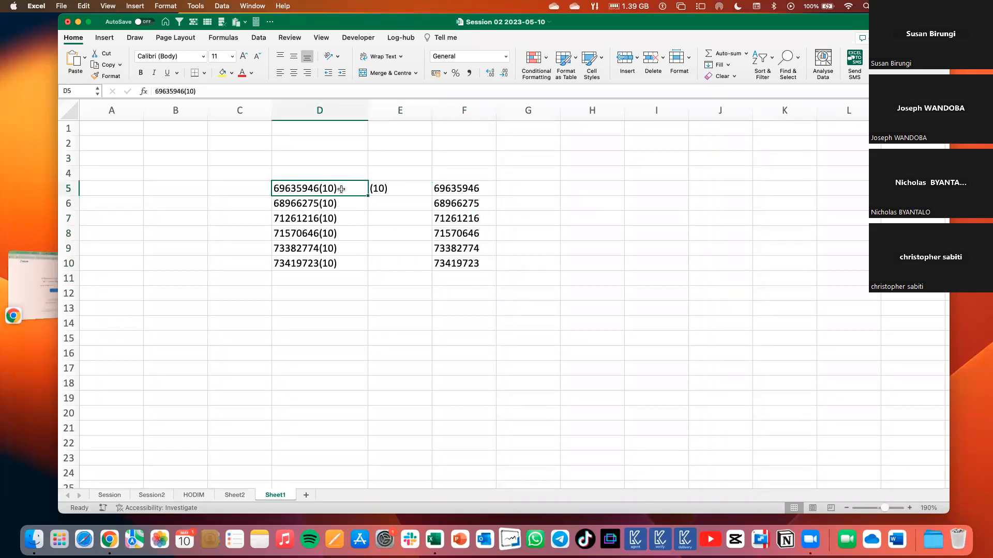
{"action": "double_click", "coordinate": [337, 188]}
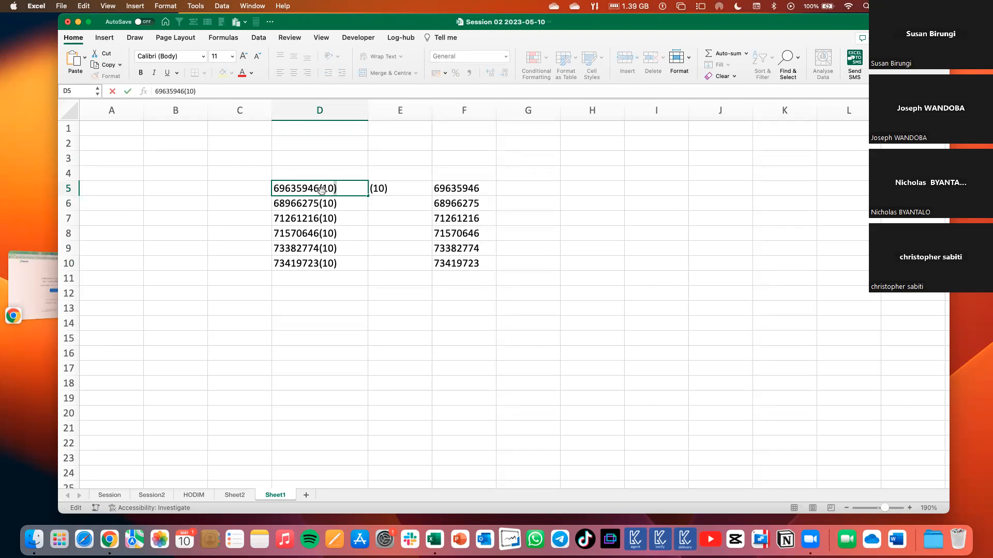
{"action": "left_click", "coordinate": [395, 192]}
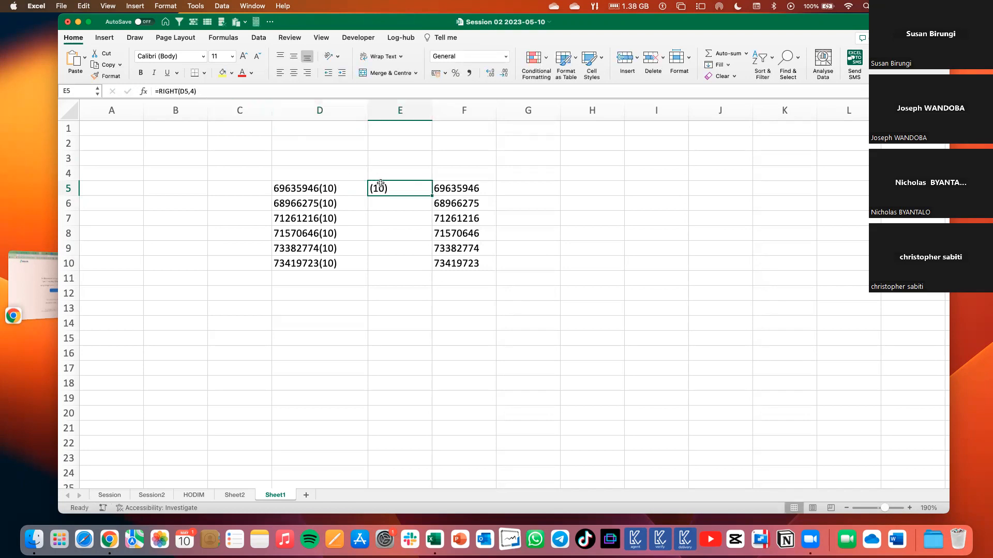
{"action": "left_click", "coordinate": [395, 110]}
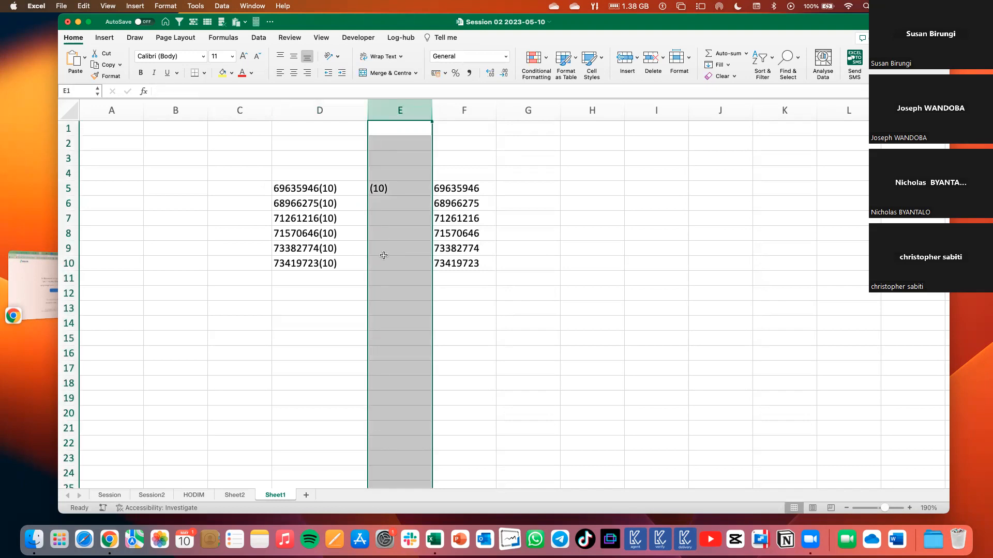
{"action": "left_click", "coordinate": [384, 189]}
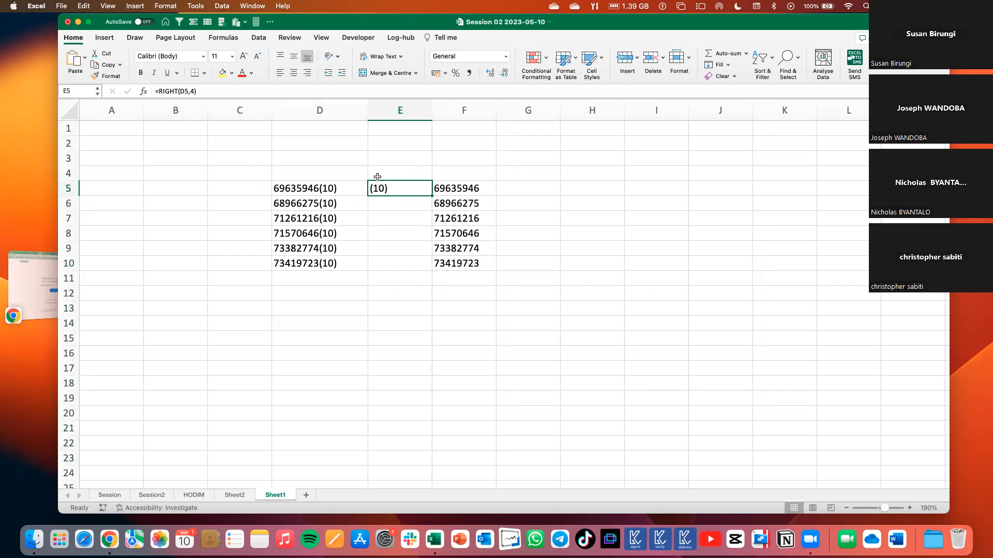
Change the suffix of the last number, in D10, to (20).
{"action": "double_click", "coordinate": [328, 263]}
{"action": "key", "text": "BackSpace"}
{"action": "type", "text": "2"}
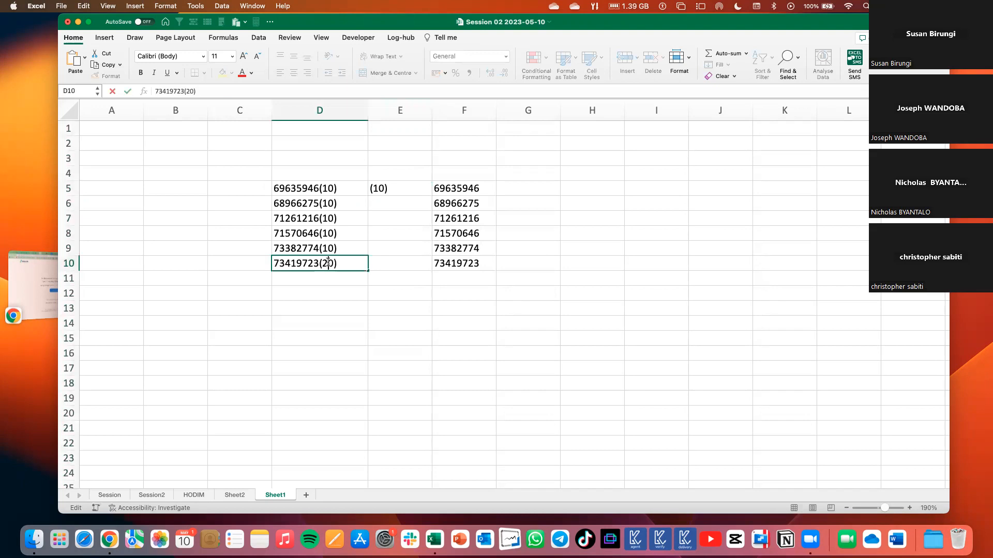
{"action": "key", "text": "Return"}
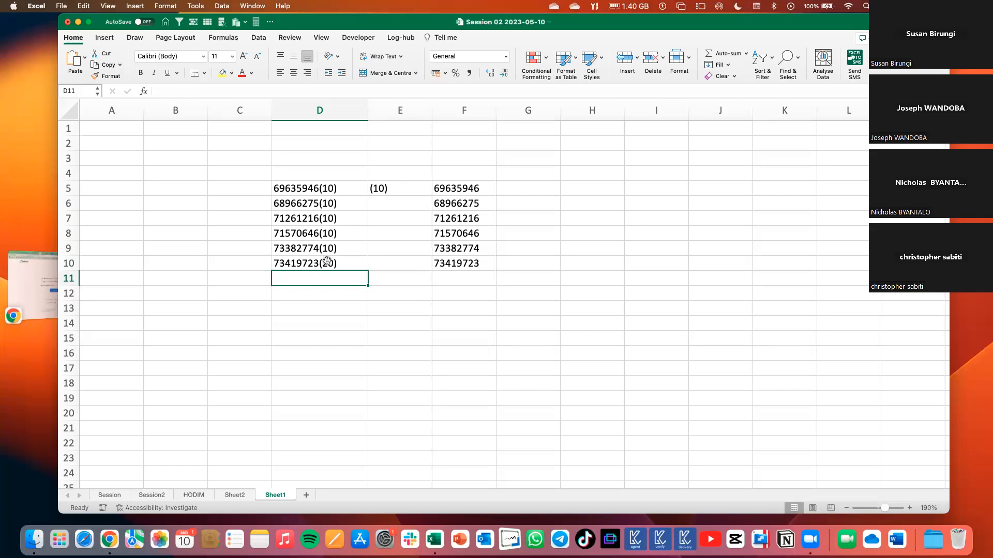
Change the suffix of the number in D10 to (30).
{"action": "double_click", "coordinate": [329, 262]}
{"action": "key", "text": "BackSpace"}
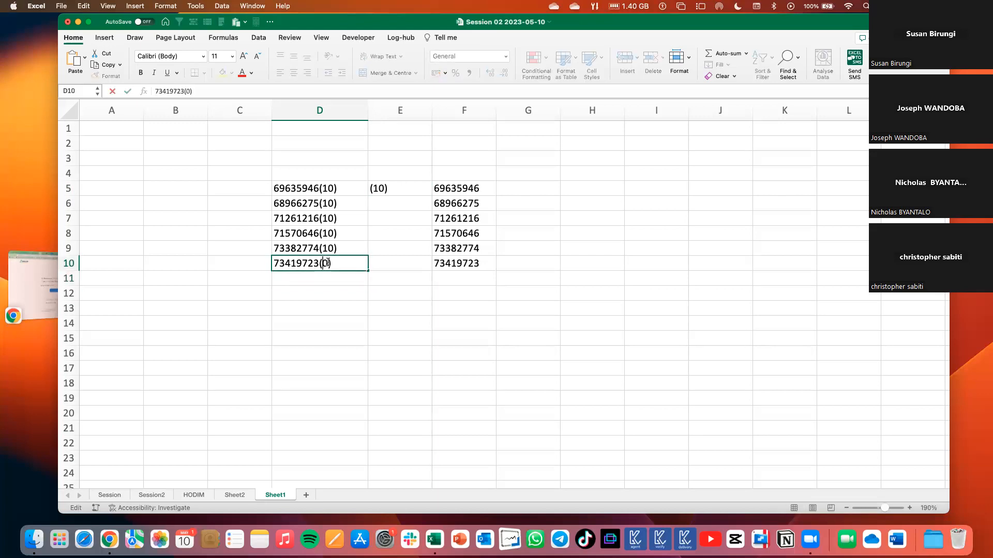
{"action": "type", "text": "3"}
{"action": "key", "text": "Return"}
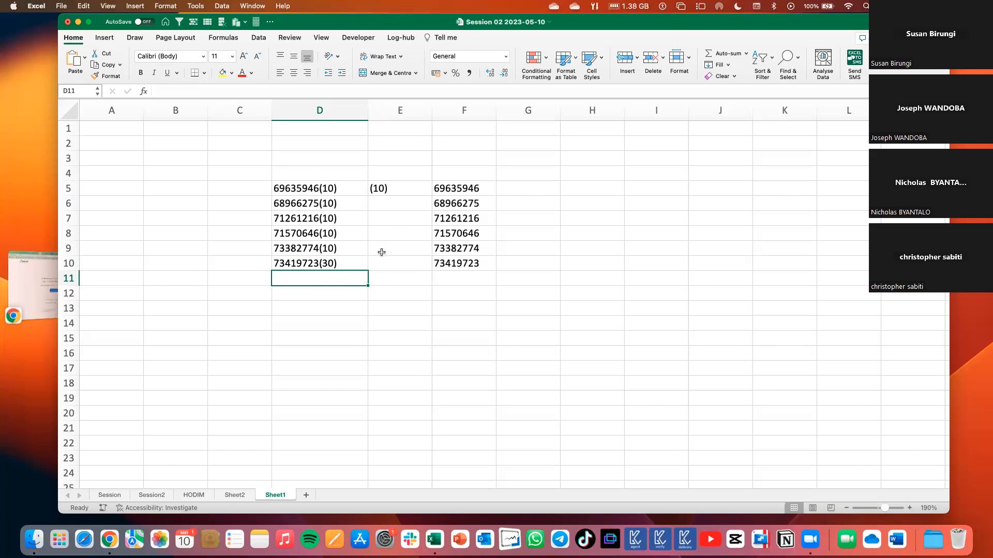
Fill the RIGHT formula from E5 down to E10 and check the copied formulas in E10 and E9.
{"action": "left_click", "coordinate": [384, 191]}
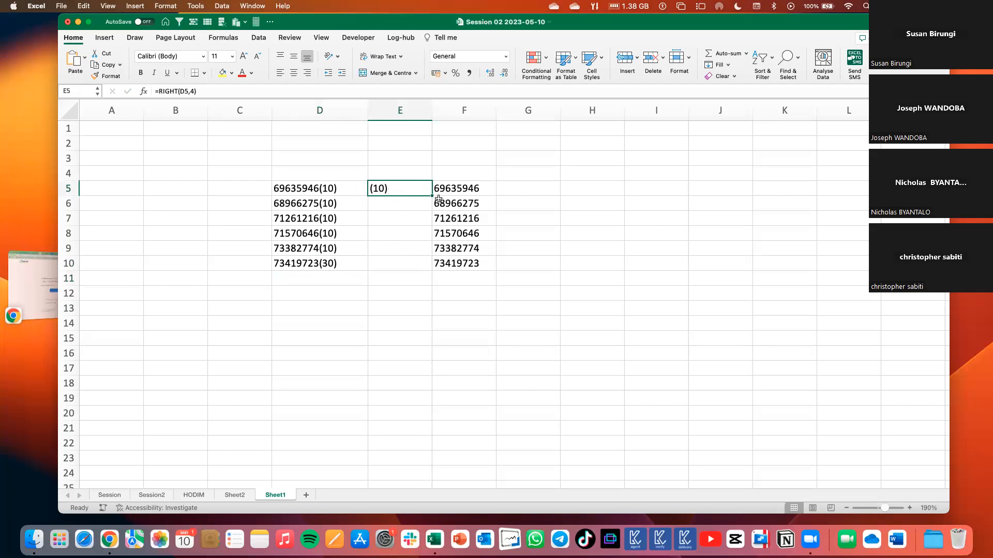
{"action": "left_click_drag", "start_coordinate": [432, 195], "coordinate": [419, 272]}
{"action": "left_click", "coordinate": [397, 264]}
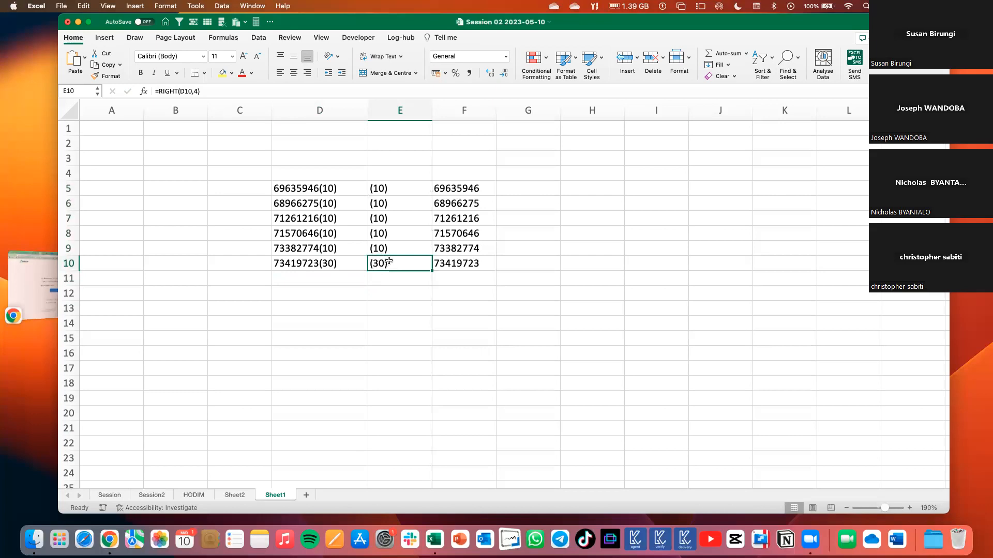
{"action": "left_click", "coordinate": [382, 242]}
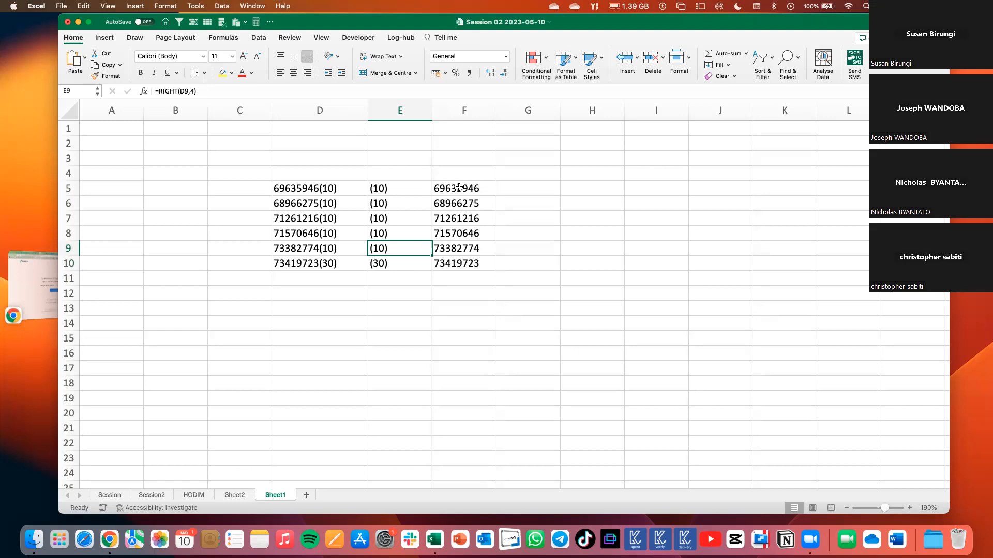
Compare the LEFT results in column F and the RIGHT results in column E with the bracketed suffix in D10.
{"action": "left_click_drag", "start_coordinate": [467, 177], "coordinate": [461, 293]}
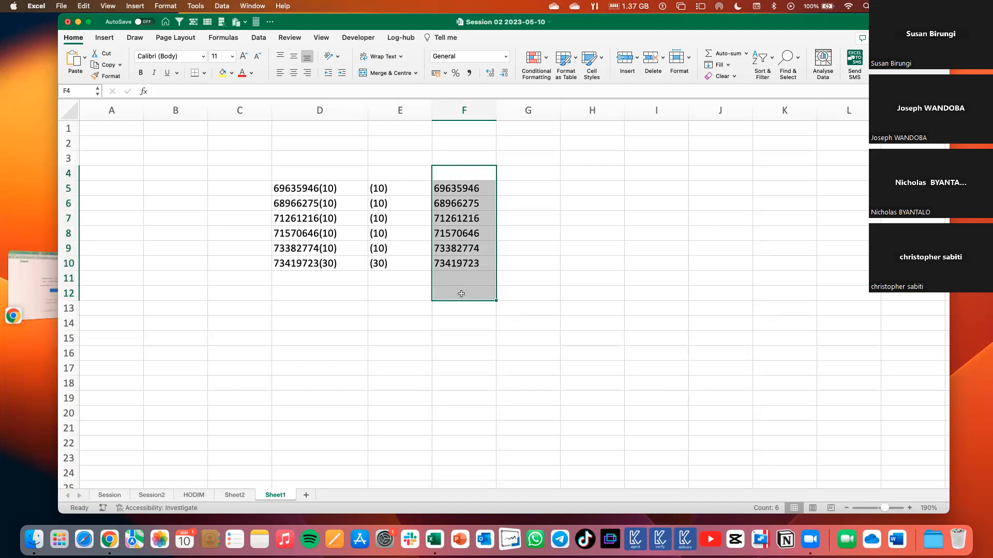
{"action": "left_click_drag", "start_coordinate": [385, 144], "coordinate": [388, 314]}
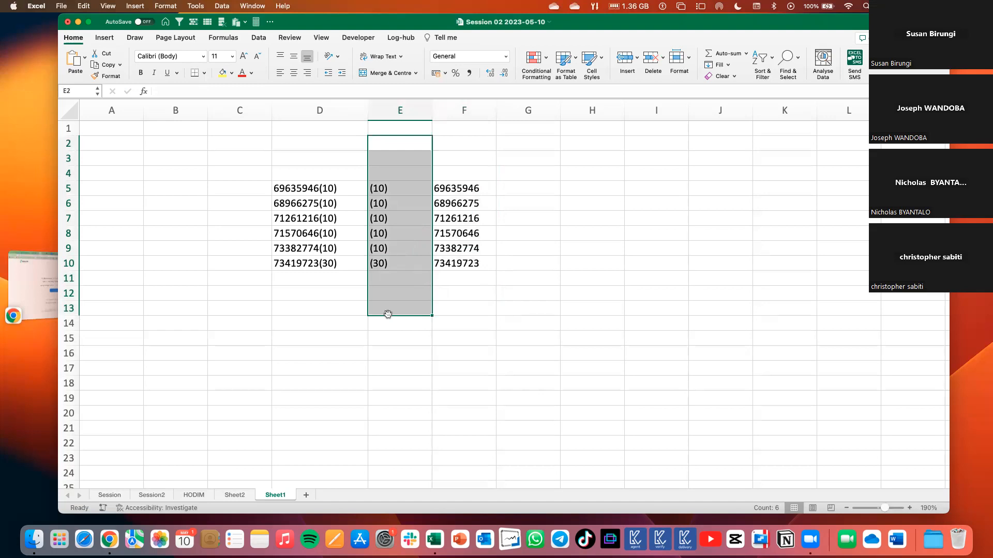
{"action": "left_click", "coordinate": [338, 249]}
{"action": "left_click", "coordinate": [329, 266]}
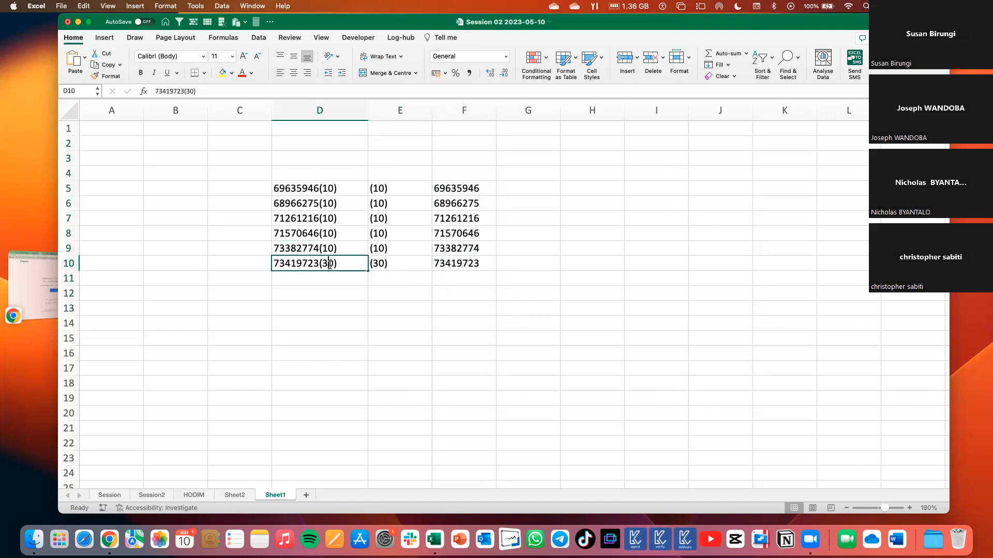
{"action": "double_click", "coordinate": [330, 265]}
{"action": "left_click_drag", "start_coordinate": [322, 264], "coordinate": [333, 264]}
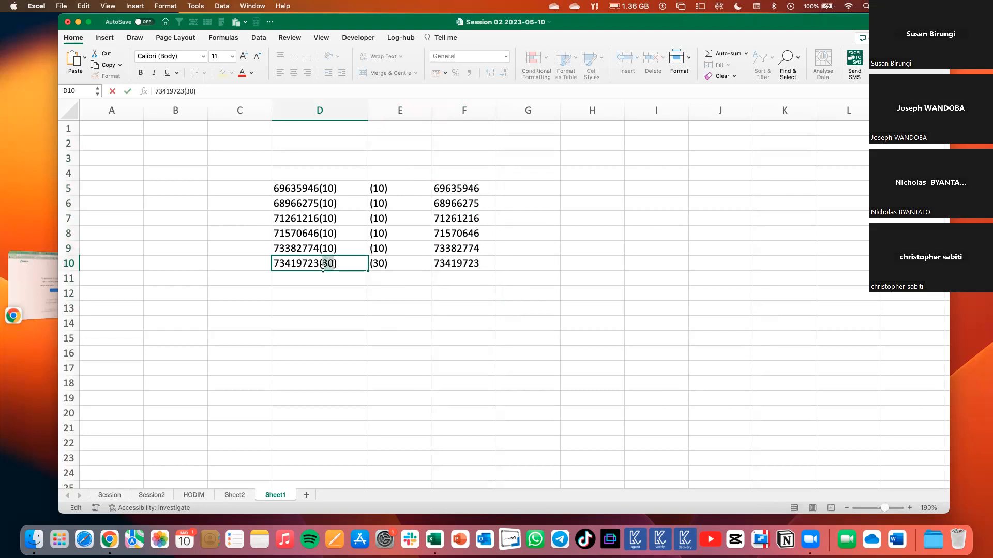
{"action": "left_click", "coordinate": [380, 268]}
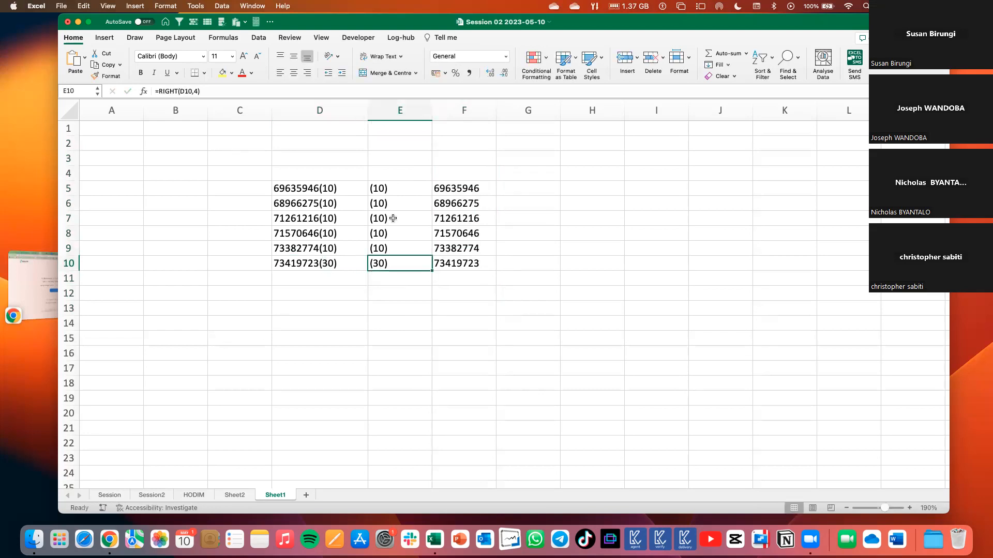
{"action": "left_click_drag", "start_coordinate": [401, 170], "coordinate": [379, 320]}
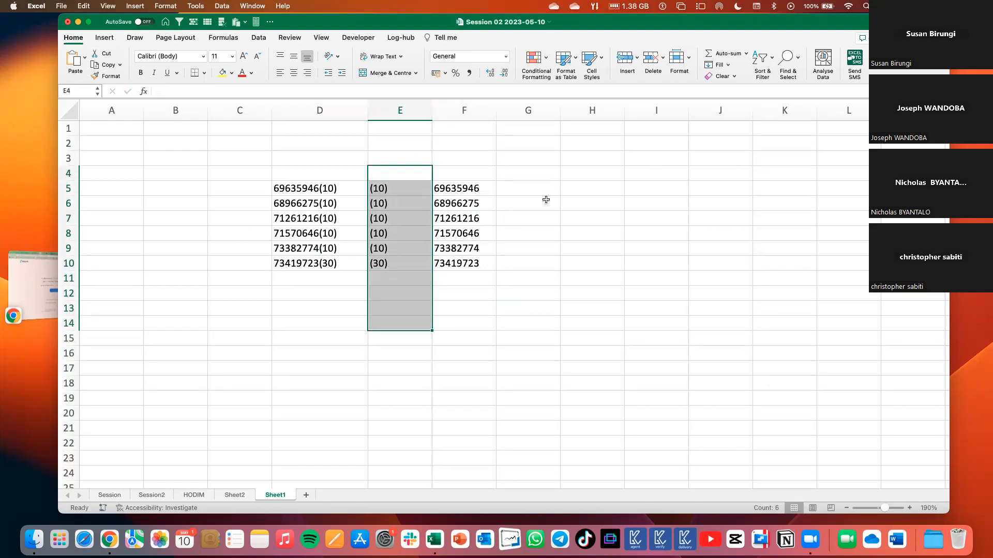
Extract eight characters of D5 starting at the first one with =MID(D5,1,8) in G5.
{"action": "left_click", "coordinate": [519, 189]}
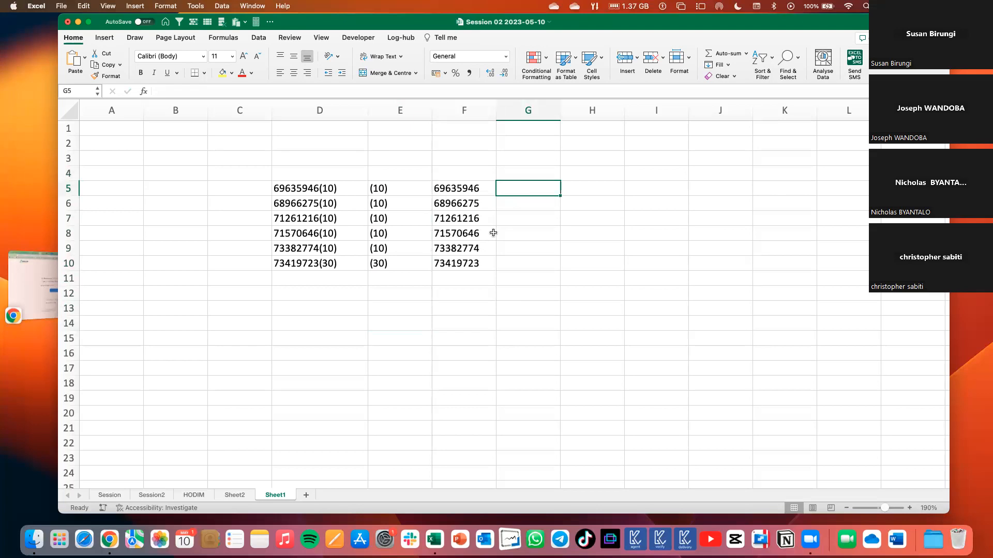
{"action": "type", "text": "=mid"}
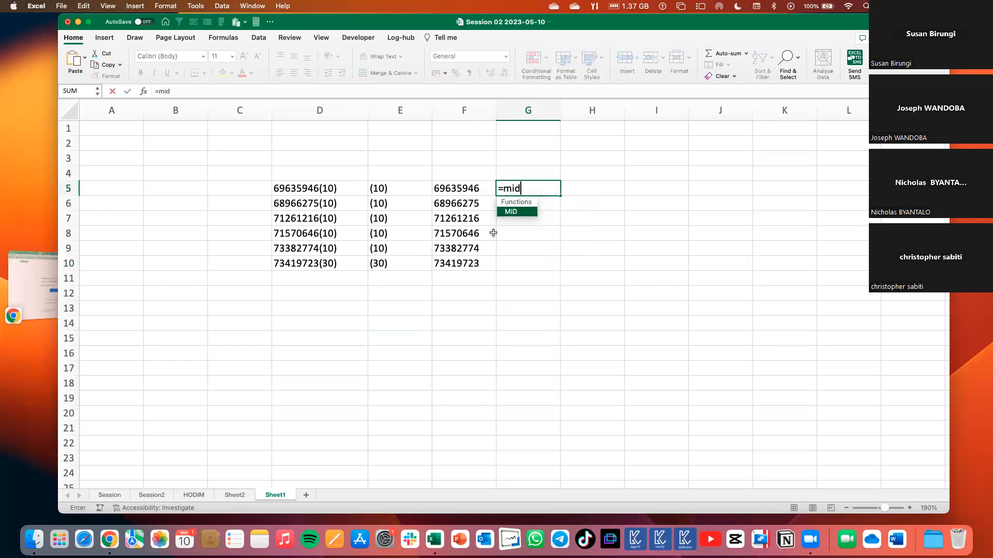
{"action": "key", "text": "Tab"}
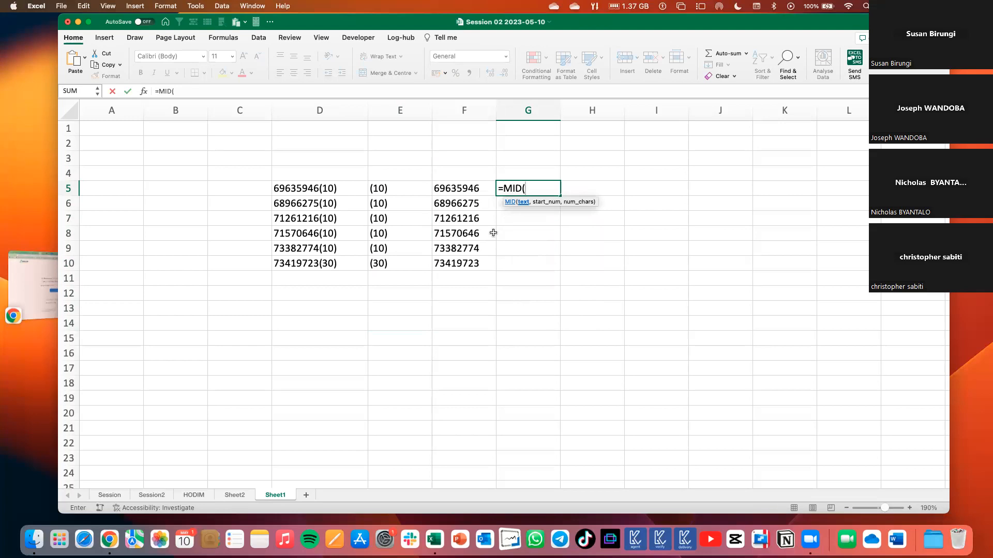
{"action": "left_click", "coordinate": [341, 187]}
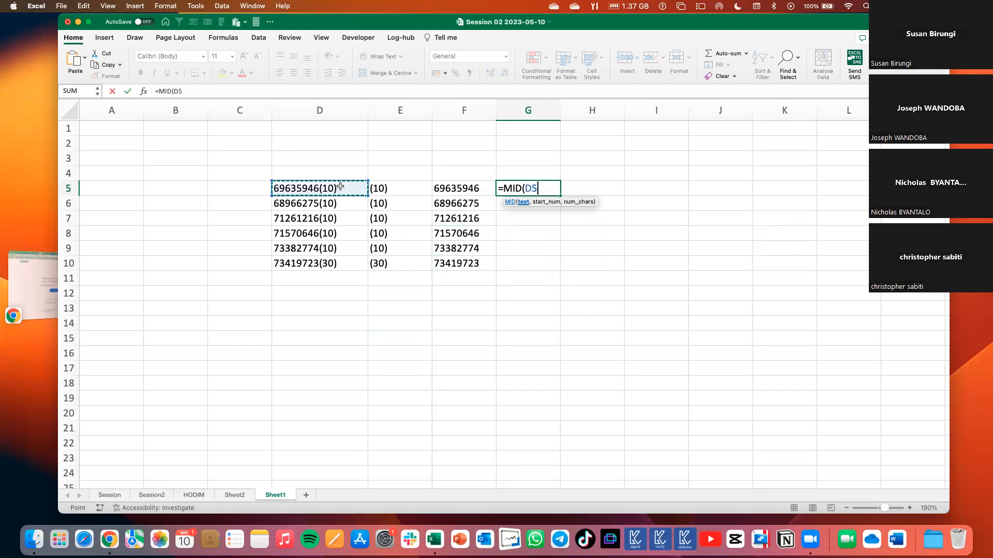
{"action": "type", "text": ","}
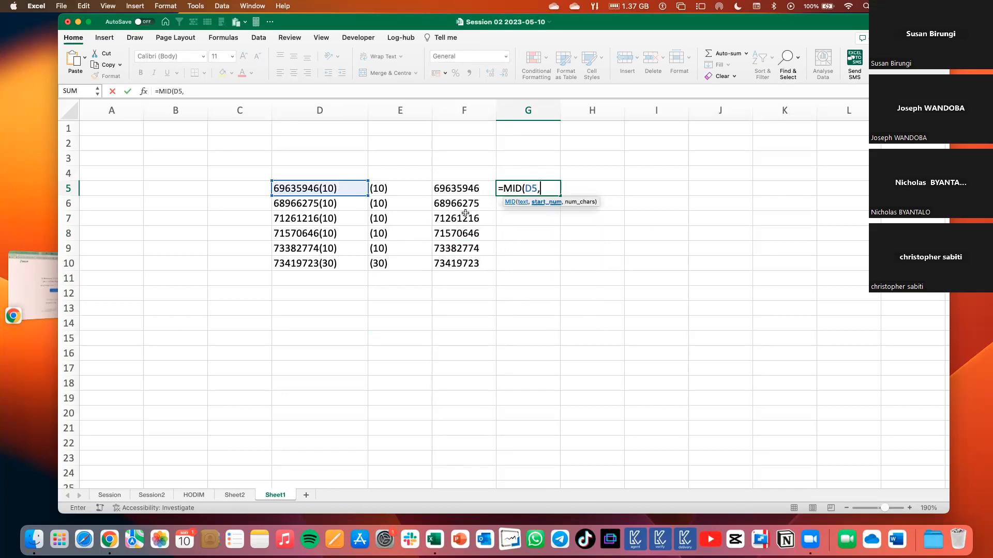
{"action": "type", "text": "1,8)"}
{"action": "key", "text": "Return"}
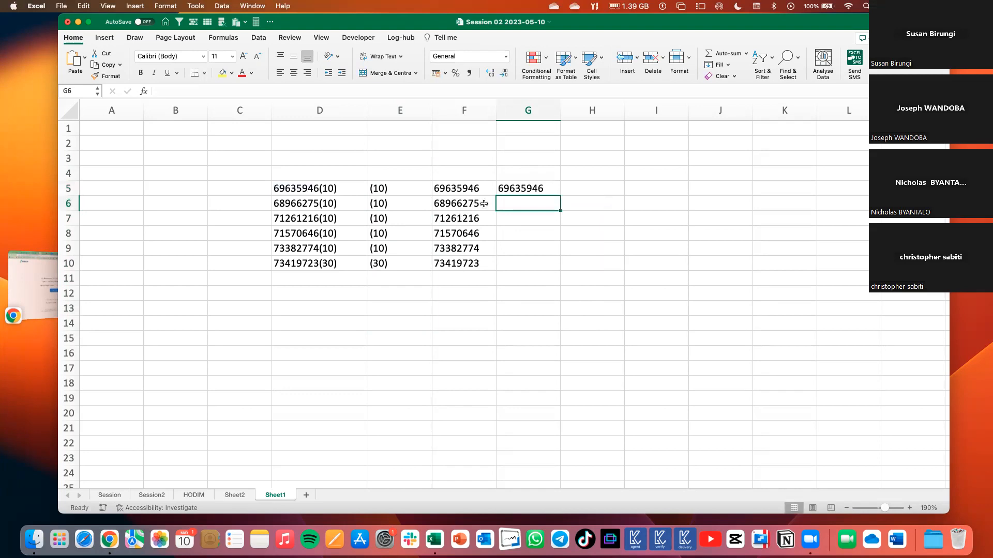
Fill the MID formula from G5 down to G10 and review the start position argument in G5.
{"action": "left_click", "coordinate": [553, 186]}
{"action": "left_click_drag", "start_coordinate": [560, 196], "coordinate": [557, 266]}
{"action": "left_click", "coordinate": [534, 192]}
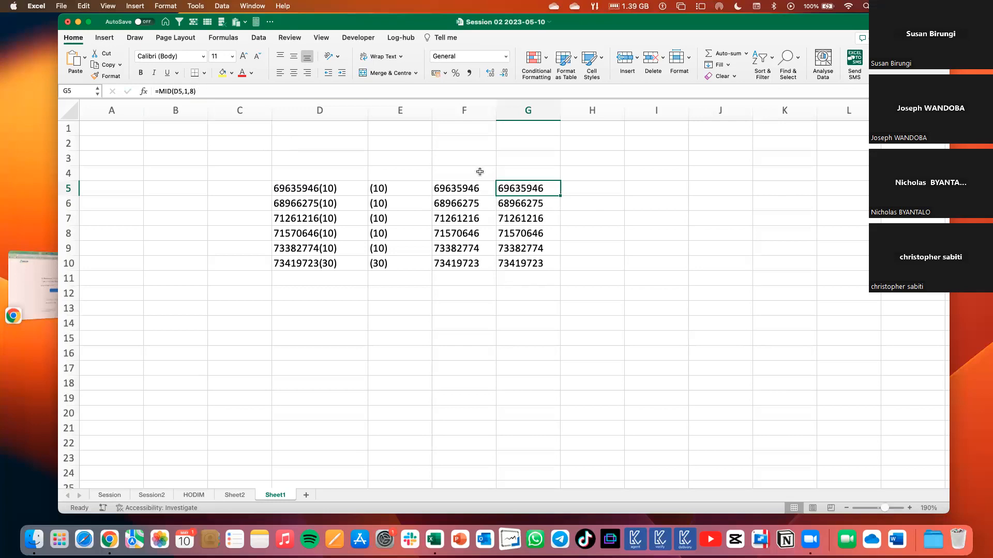
{"action": "double_click", "coordinate": [523, 190]}
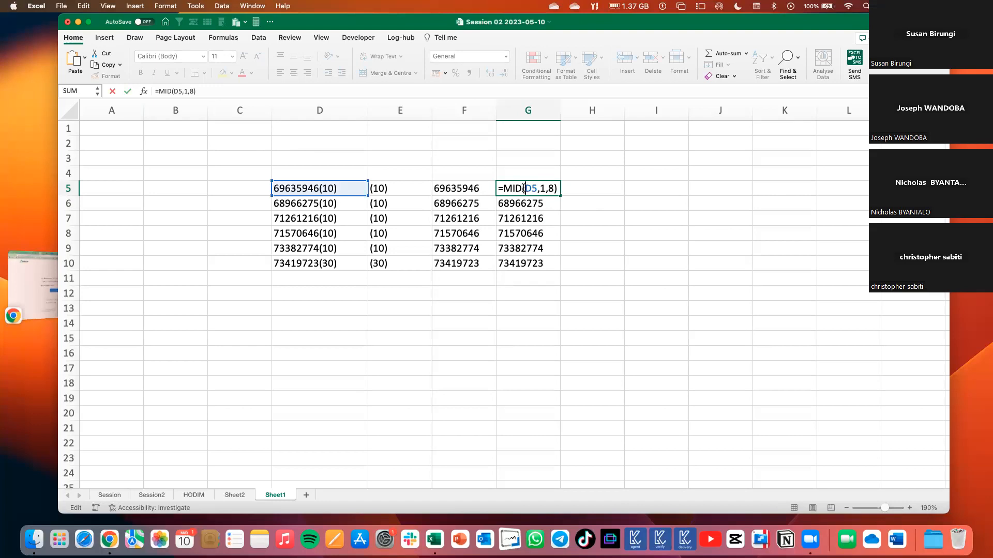
{"action": "left_click_drag", "start_coordinate": [544, 188], "coordinate": [539, 186]}
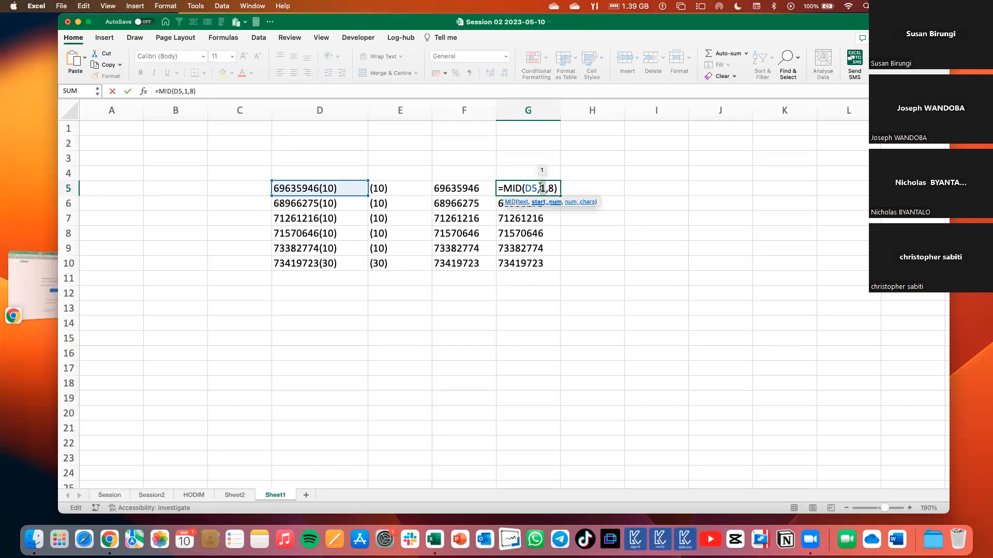
{"action": "key", "text": "Return"}
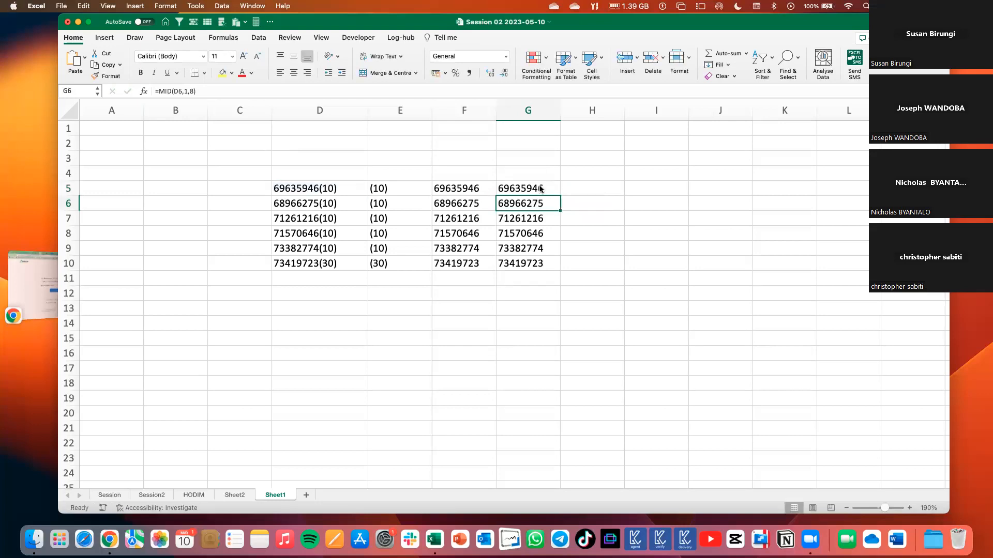
{"action": "left_click", "coordinate": [530, 193]}
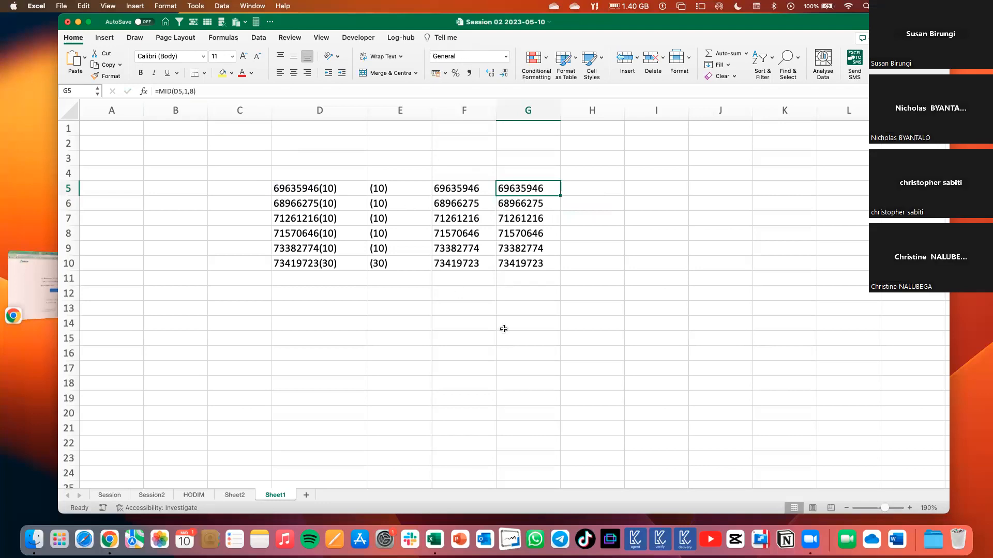
{"action": "left_click", "coordinate": [500, 298]}
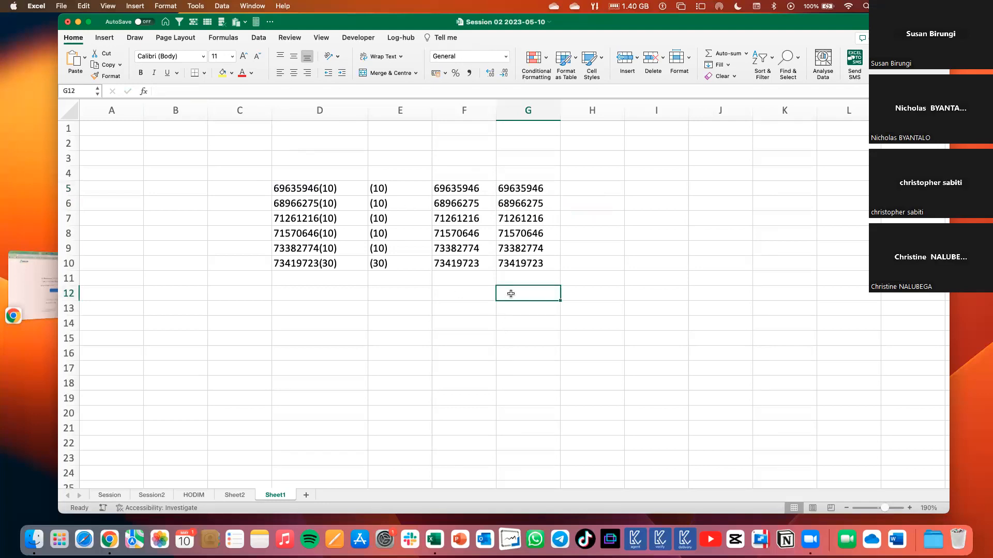
{"action": "left_click", "coordinate": [635, 263]}
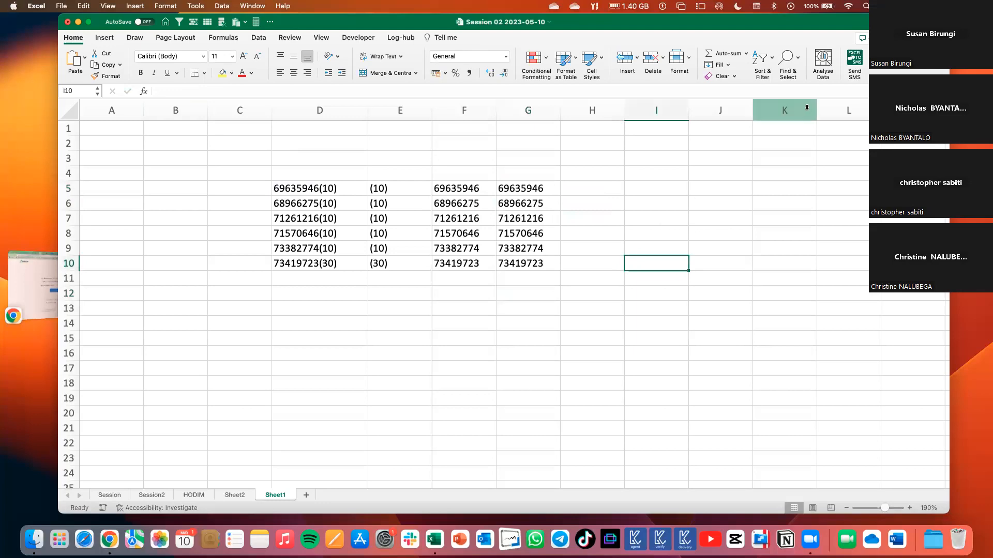
{"action": "left_click", "coordinate": [796, 66]}
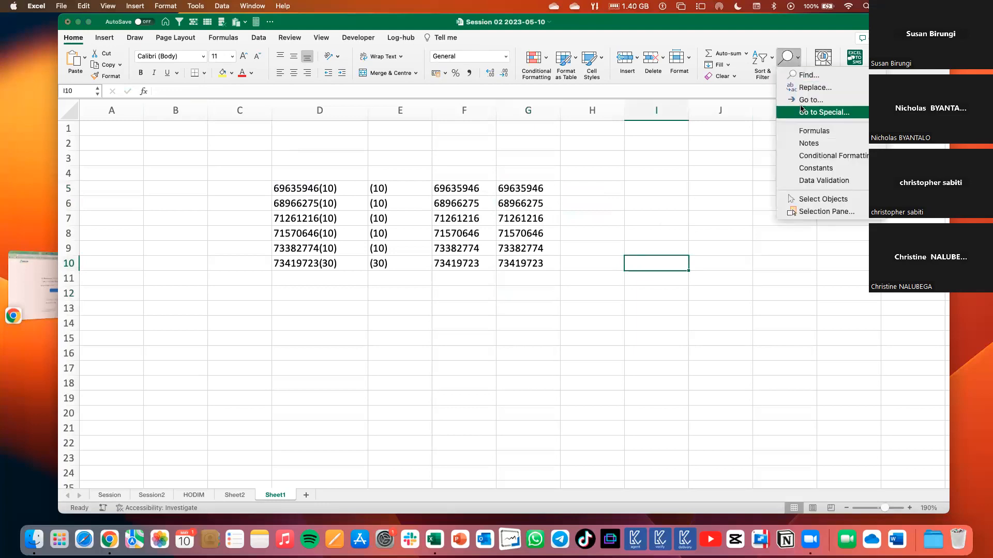
{"action": "left_click", "coordinate": [806, 75]}
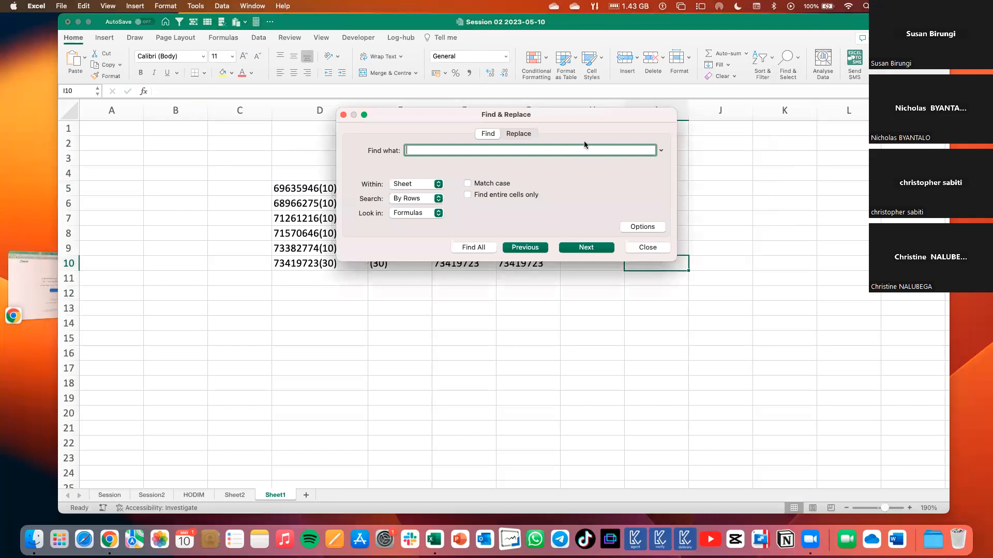
{"action": "left_click_drag", "start_coordinate": [569, 121], "coordinate": [647, 307]}
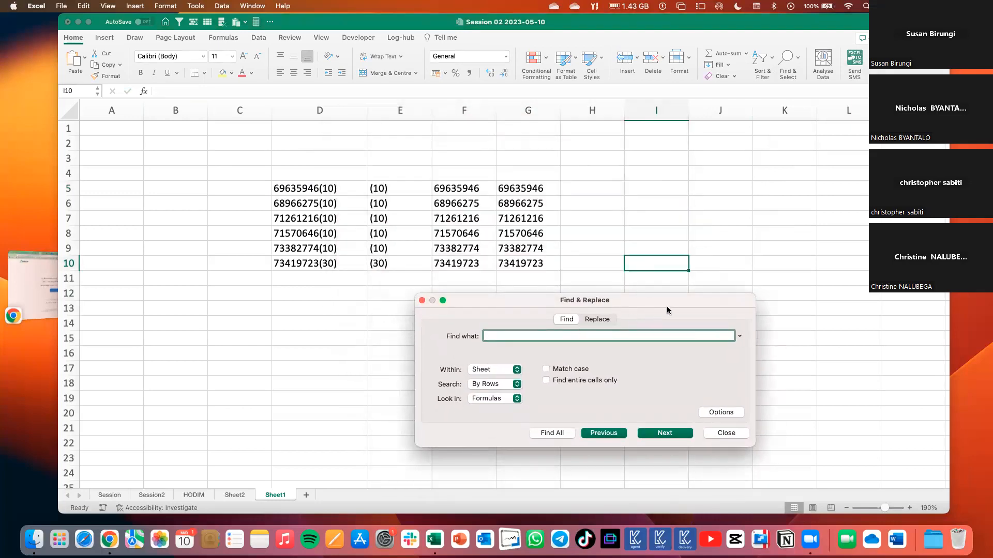
{"action": "left_click", "coordinate": [716, 433]}
{"action": "left_click", "coordinate": [453, 279]}
Copy the bracketed numbers in D5:D10 to a new block starting at D14.
{"action": "left_click_drag", "start_coordinate": [302, 174], "coordinate": [319, 263]}
{"action": "key", "text": "super+c"}
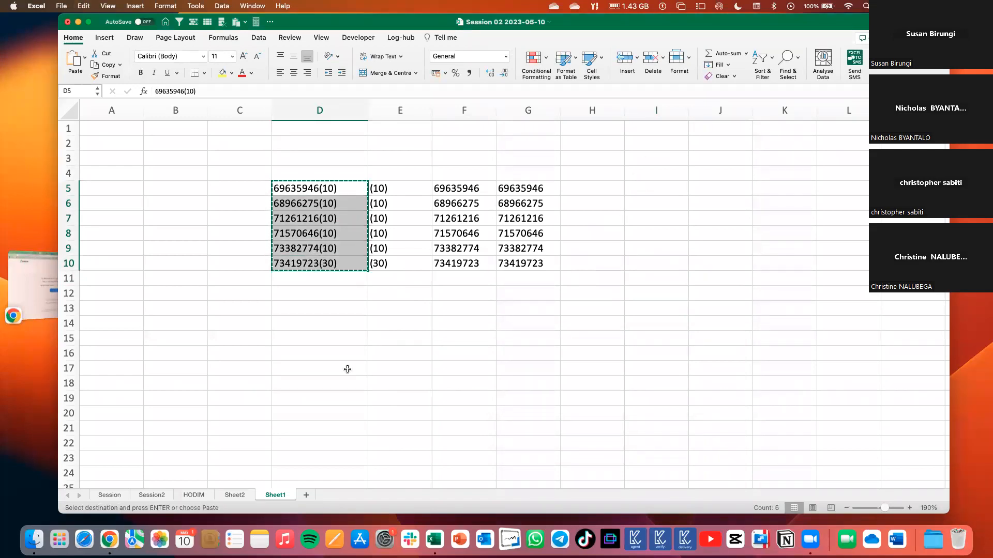
{"action": "left_click", "coordinate": [660, 193]}
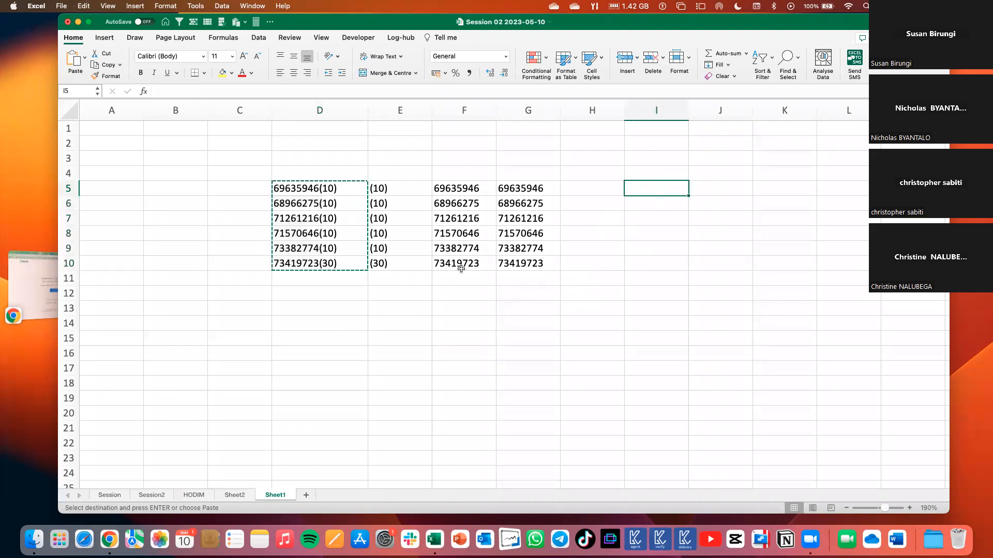
{"action": "left_click", "coordinate": [315, 310]}
{"action": "left_click", "coordinate": [315, 322]}
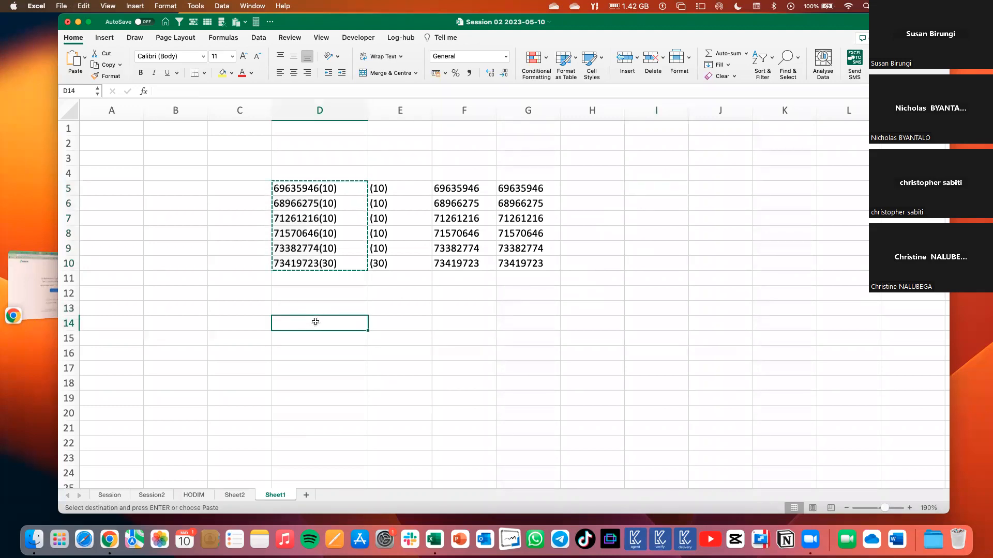
{"action": "key", "text": "super+v"}
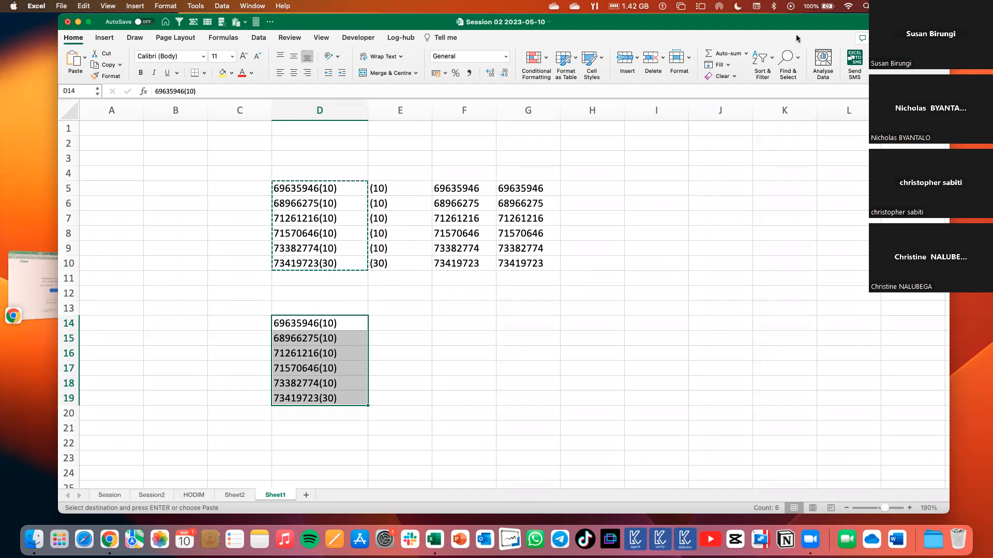
Set up a find-and-replace on D14:D19 with (10) as the text to find and an empty replacement.
{"action": "left_click", "coordinate": [787, 59]}
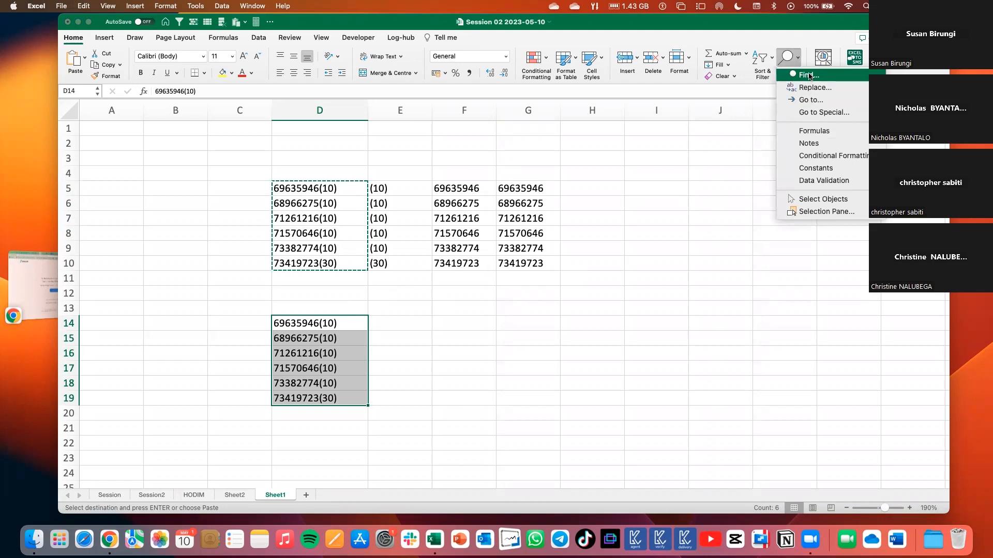
{"action": "left_click", "coordinate": [808, 74]}
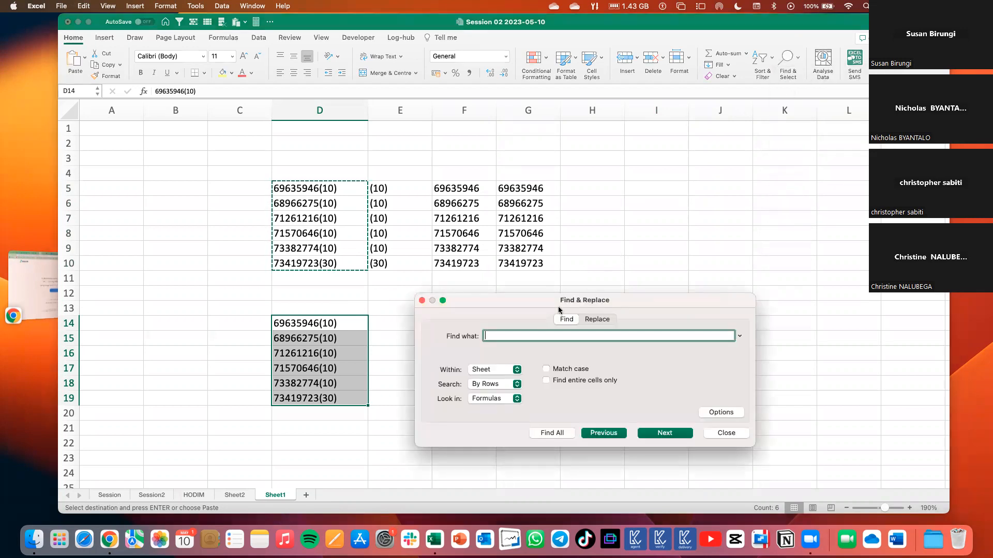
{"action": "left_click_drag", "start_coordinate": [556, 307], "coordinate": [553, 292]}
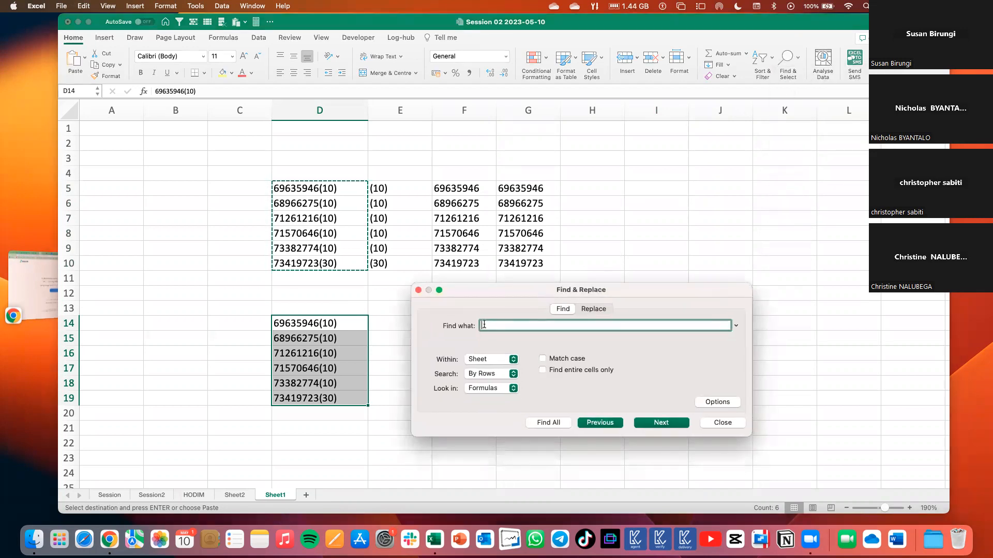
{"action": "type", "text": "(10)"}
{"action": "left_click", "coordinate": [599, 311]}
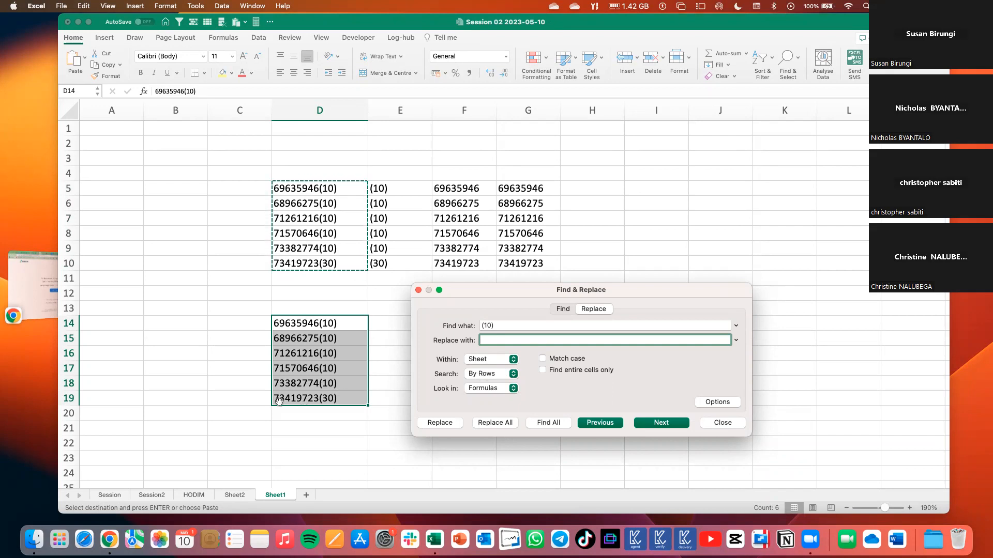
Review the Sheet and Workbook search scopes, keep Sheet, and replace every (10) in D14:D19 with nothing.
{"action": "left_click", "coordinate": [484, 360]}
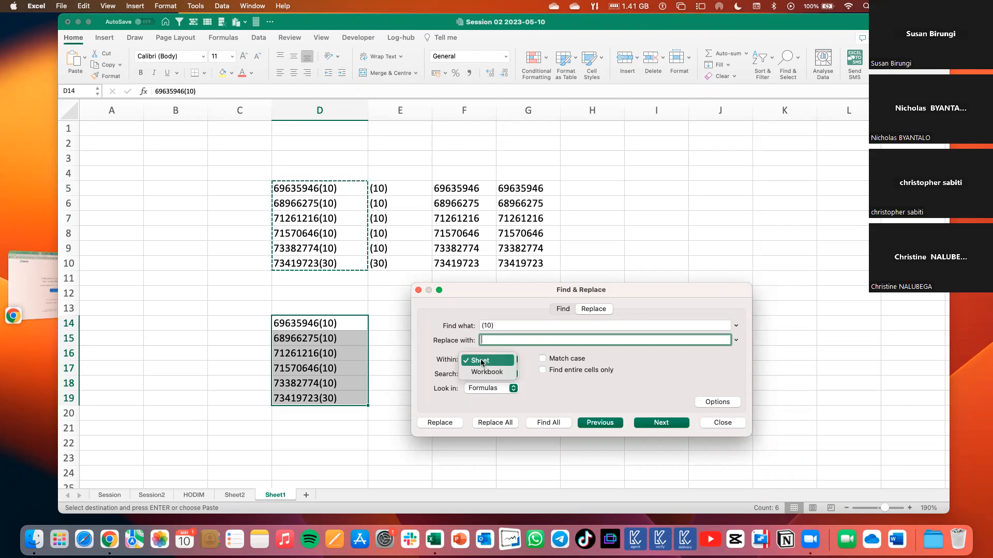
{"action": "left_click", "coordinate": [483, 363]}
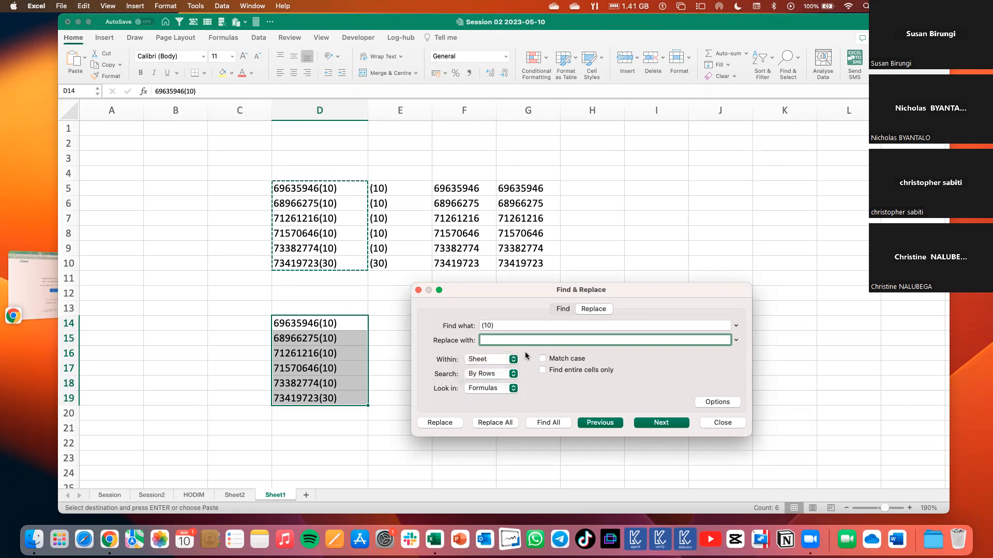
{"action": "left_click", "coordinate": [479, 360]}
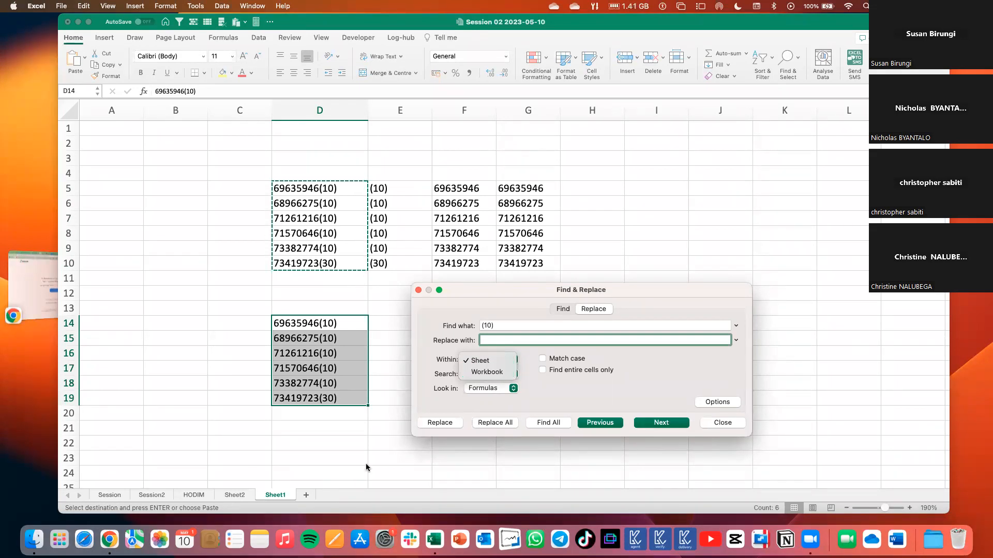
{"action": "left_click", "coordinate": [542, 398]}
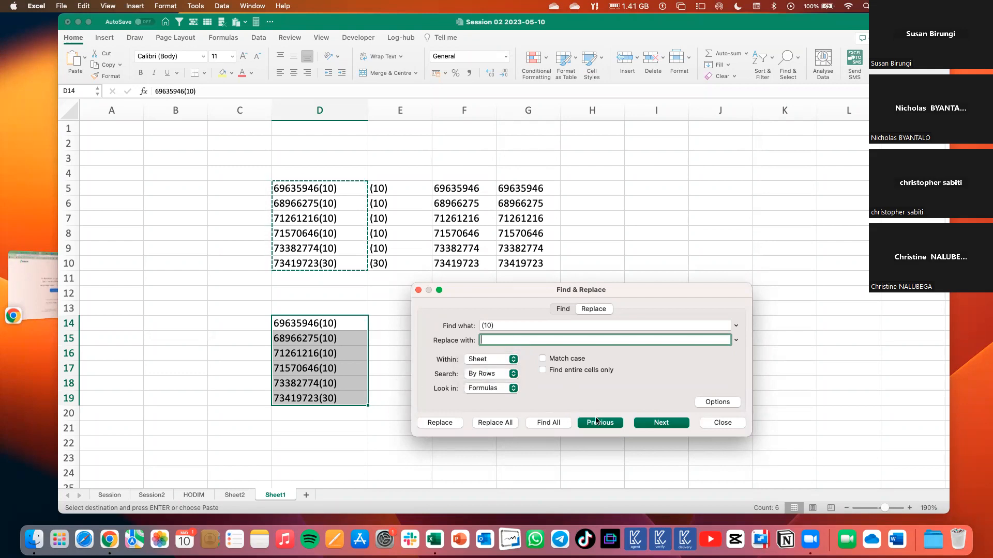
{"action": "left_click", "coordinate": [501, 426]}
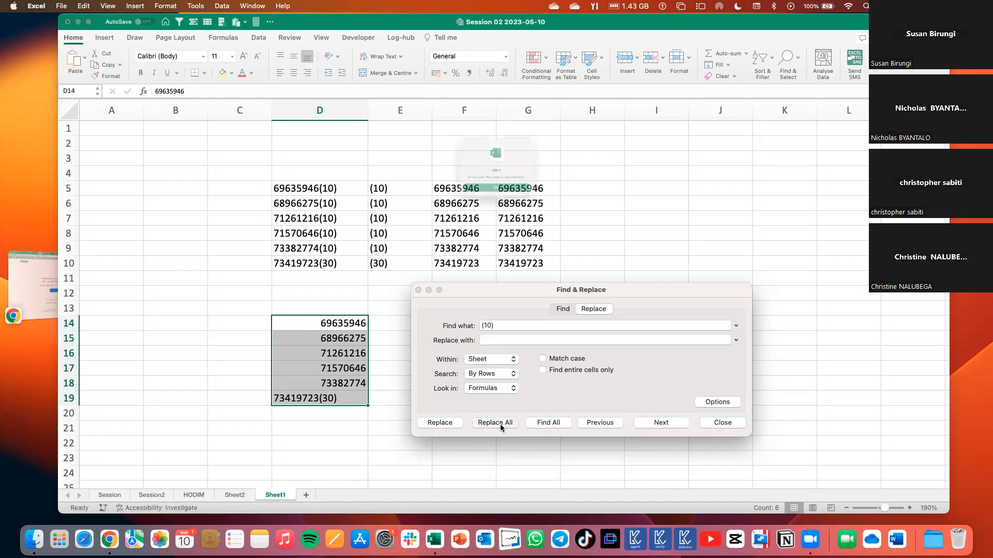
{"action": "left_click", "coordinate": [506, 208]}
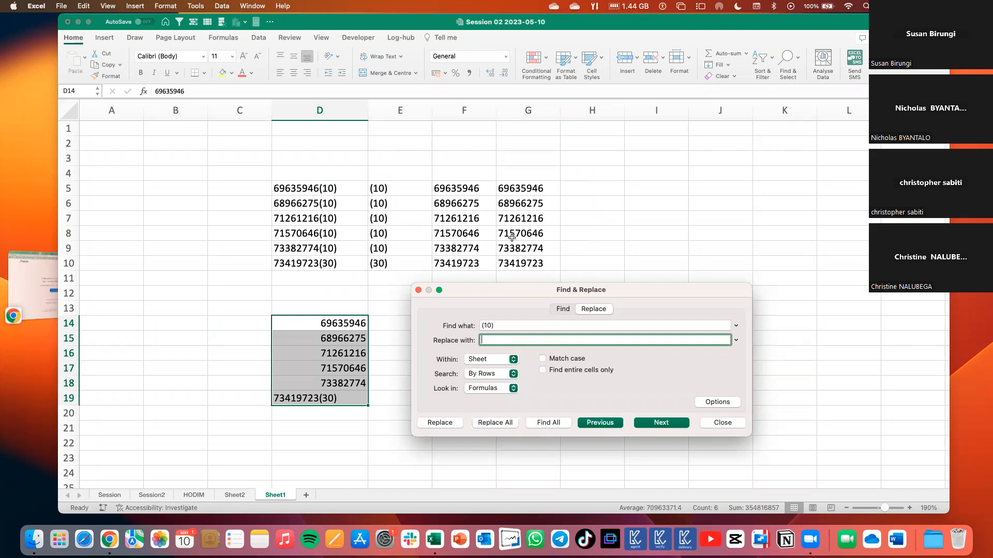
Try to replace every (20) in D14:D19 with nothing.
{"action": "left_click", "coordinate": [488, 325]}
{"action": "key", "text": "BackSpace"}
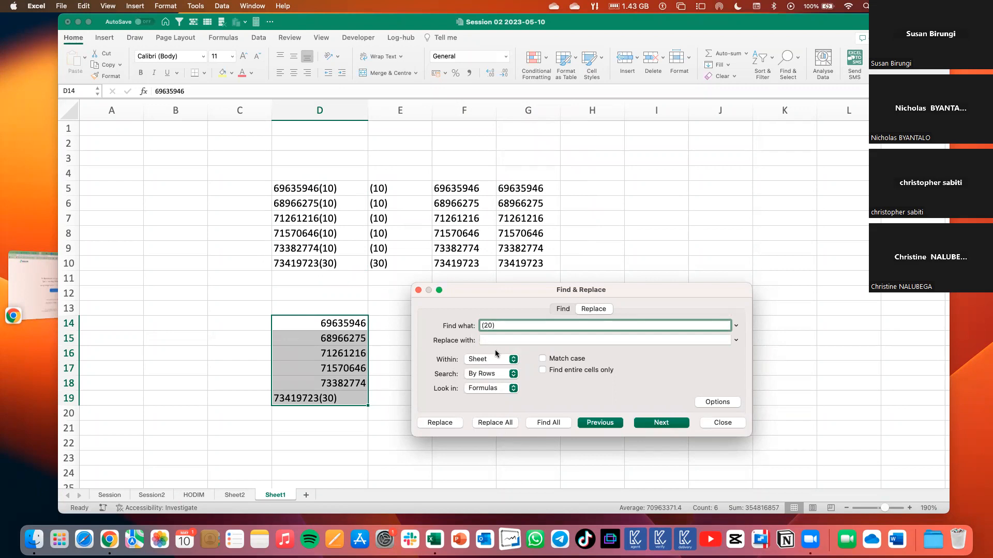
{"action": "left_click", "coordinate": [504, 424]}
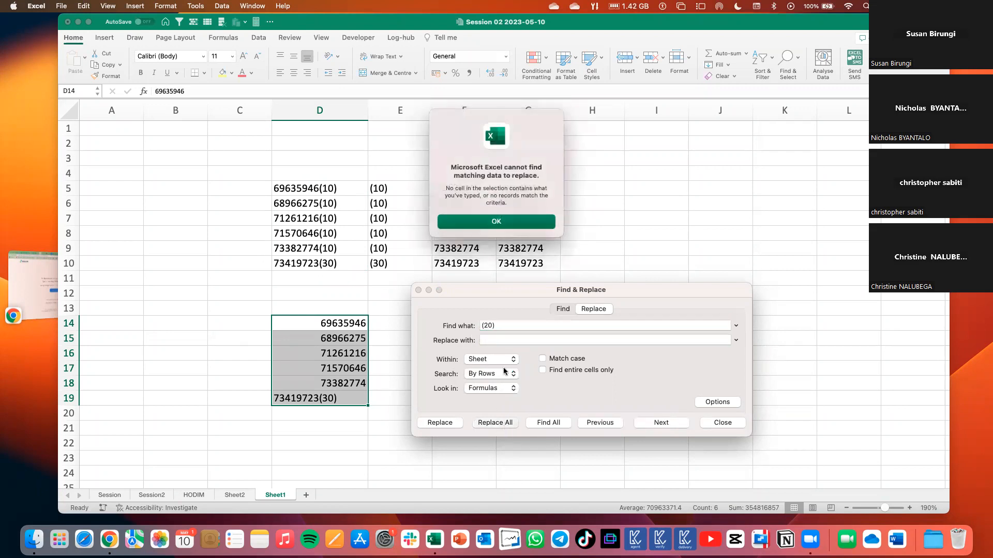
{"action": "left_click", "coordinate": [497, 223]}
Replace every (30) in D14:D19 with nothing and close Find & Replace.
{"action": "left_click", "coordinate": [488, 330]}
{"action": "key", "text": "BackSpace"}
{"action": "type", "text": "3"}
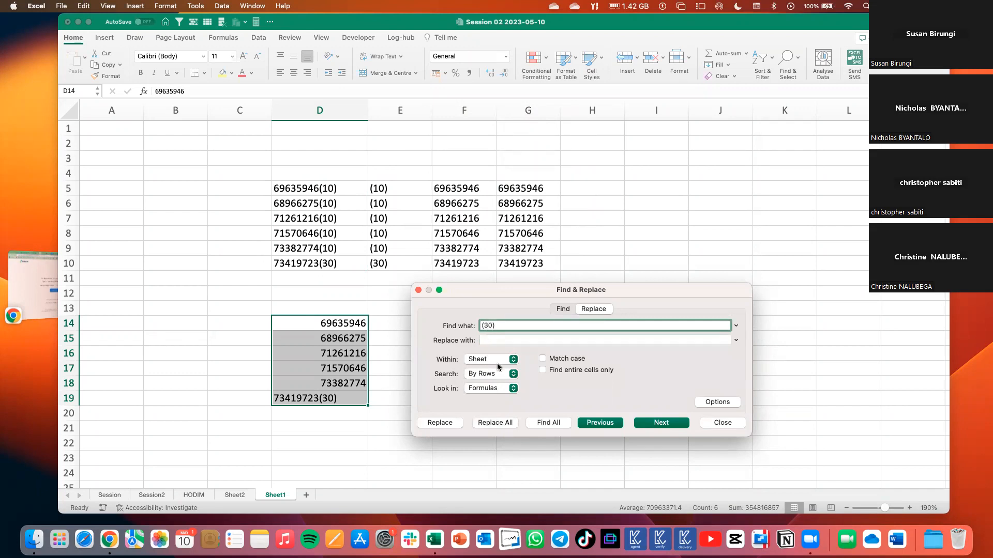
{"action": "left_click", "coordinate": [495, 422]}
{"action": "left_click", "coordinate": [520, 206]}
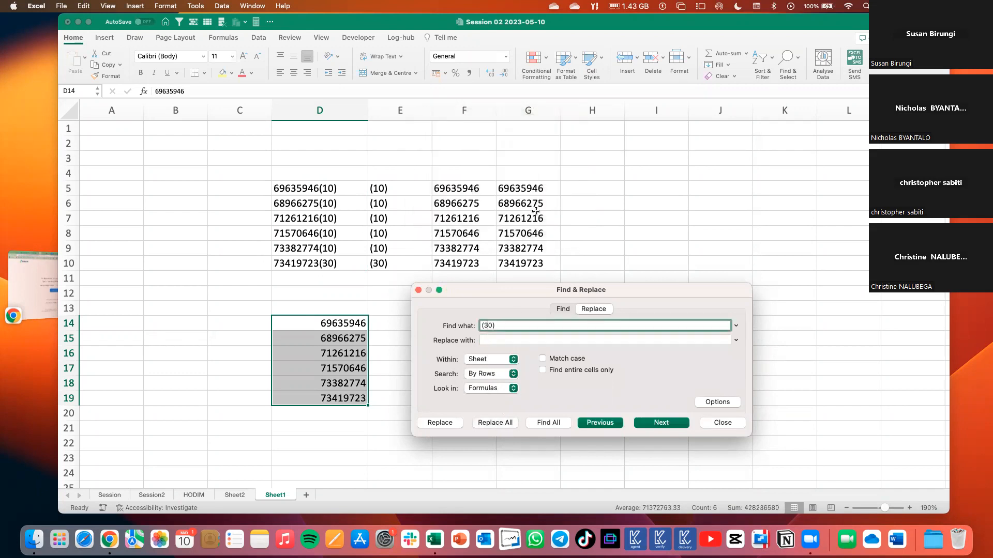
{"action": "left_click", "coordinate": [723, 423]}
Compare the cleaned numbers in D14:D19 with the LEFT results in F5:F10.
{"action": "left_click", "coordinate": [389, 327]}
{"action": "left_click_drag", "start_coordinate": [352, 324], "coordinate": [353, 401]}
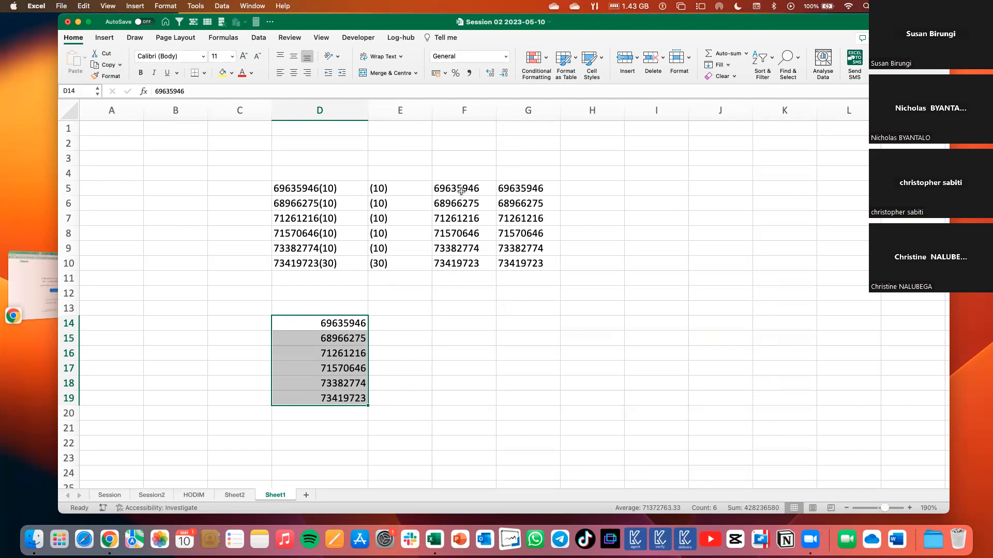
{"action": "left_click_drag", "start_coordinate": [461, 196], "coordinate": [458, 262]}
{"action": "left_click_drag", "start_coordinate": [344, 323], "coordinate": [344, 407]}
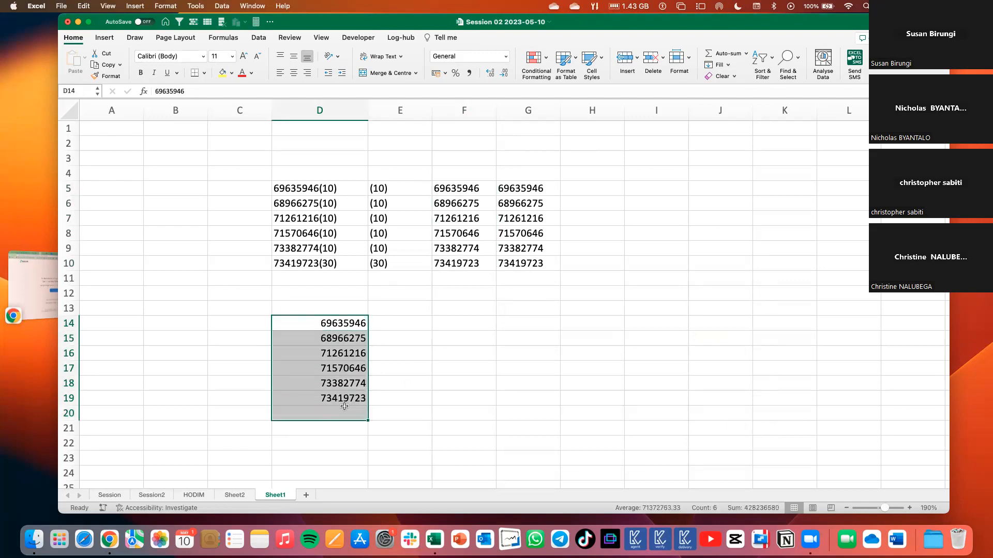
{"action": "left_click", "coordinate": [326, 325]}
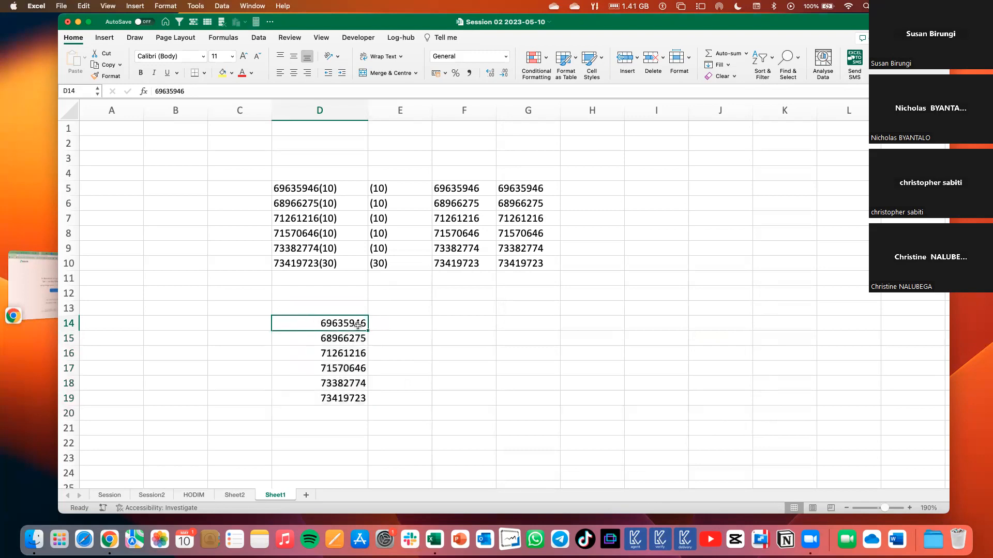
Widen column F and compare the alignment of the LEFT results in F5:F10 with the numbers in D14:D19.
{"action": "left_click_drag", "start_coordinate": [495, 113], "coordinate": [554, 112]}
{"action": "left_click_drag", "start_coordinate": [458, 187], "coordinate": [466, 254]}
{"action": "left_click", "coordinate": [478, 319]}
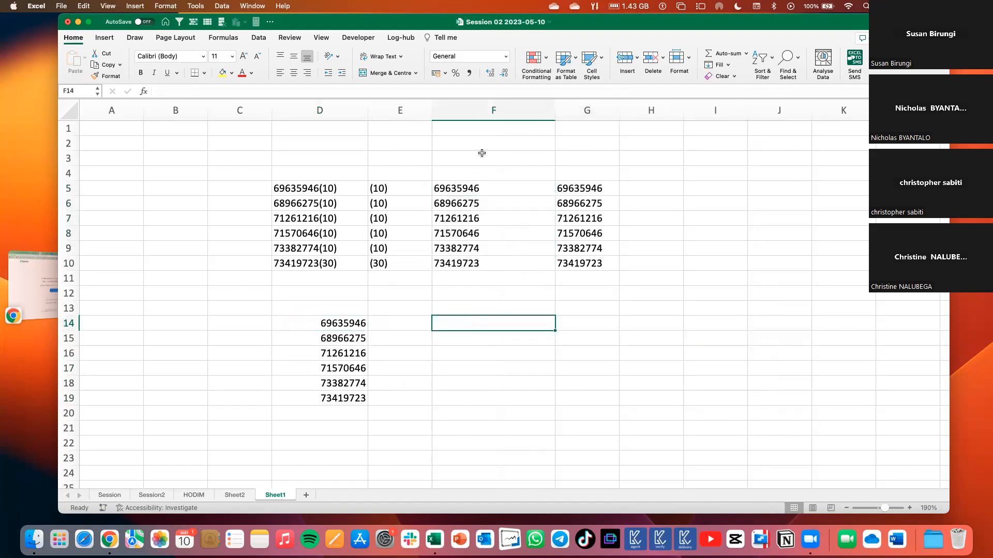
{"action": "left_click", "coordinate": [466, 179]}
{"action": "left_click_drag", "start_coordinate": [457, 187], "coordinate": [459, 263]}
{"action": "left_click_drag", "start_coordinate": [335, 327], "coordinate": [335, 404]}
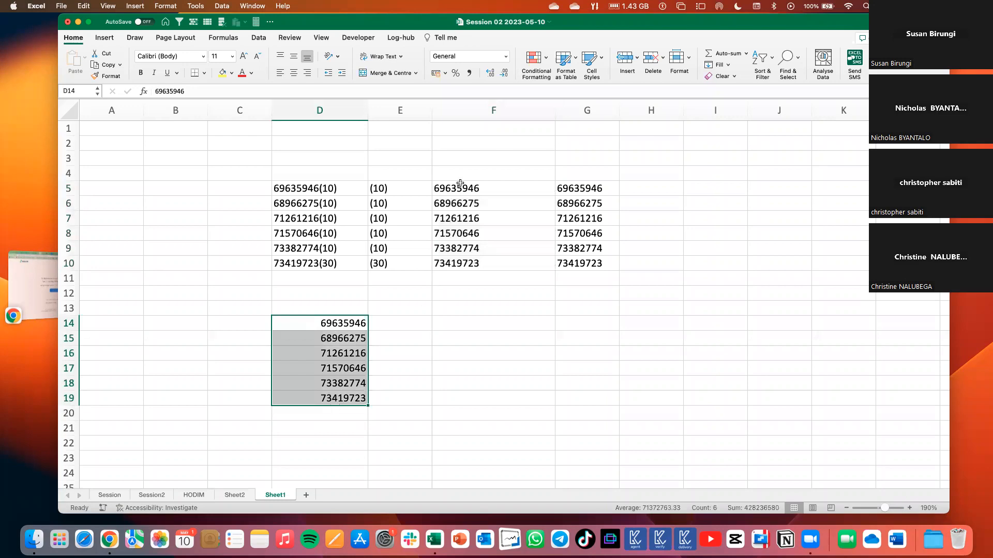
{"action": "left_click_drag", "start_coordinate": [458, 190], "coordinate": [457, 263]}
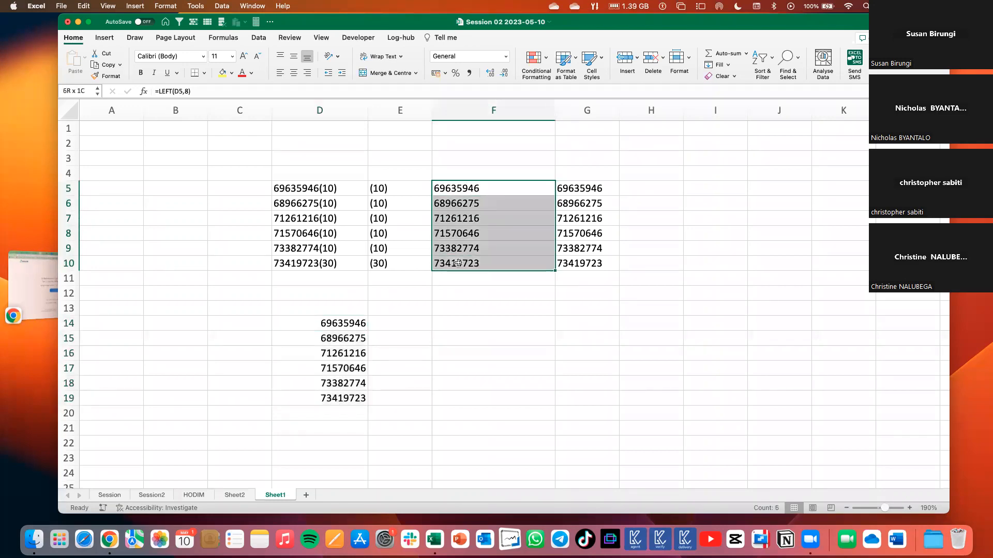
Clear D14:D19 and copy the bracketed numbers in D5:D10 to a new block starting at D13.
{"action": "left_click", "coordinate": [425, 367]}
{"action": "left_click_drag", "start_coordinate": [339, 324], "coordinate": [339, 396]}
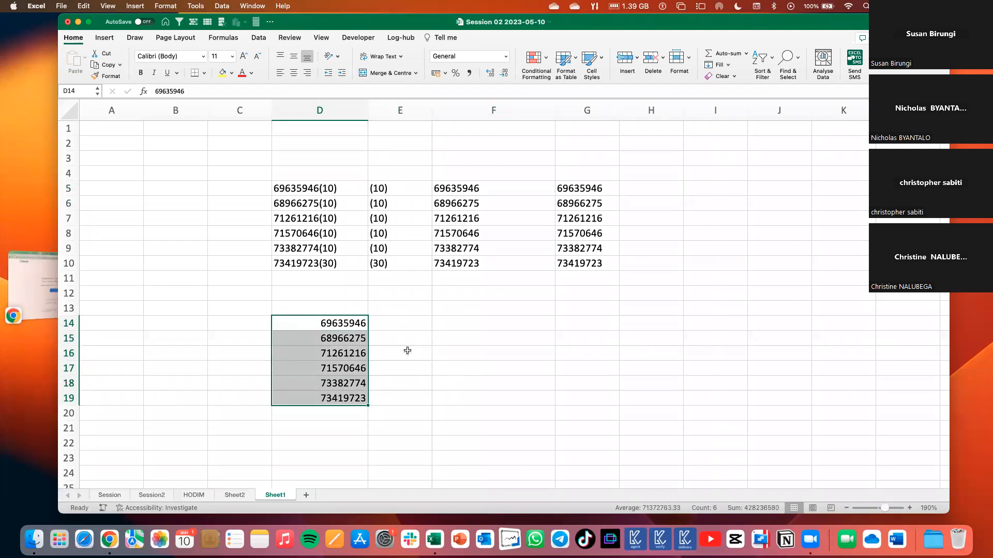
{"action": "key", "text": "Delete"}
{"action": "left_click_drag", "start_coordinate": [319, 191], "coordinate": [316, 262]}
{"action": "key", "text": "super+c"}
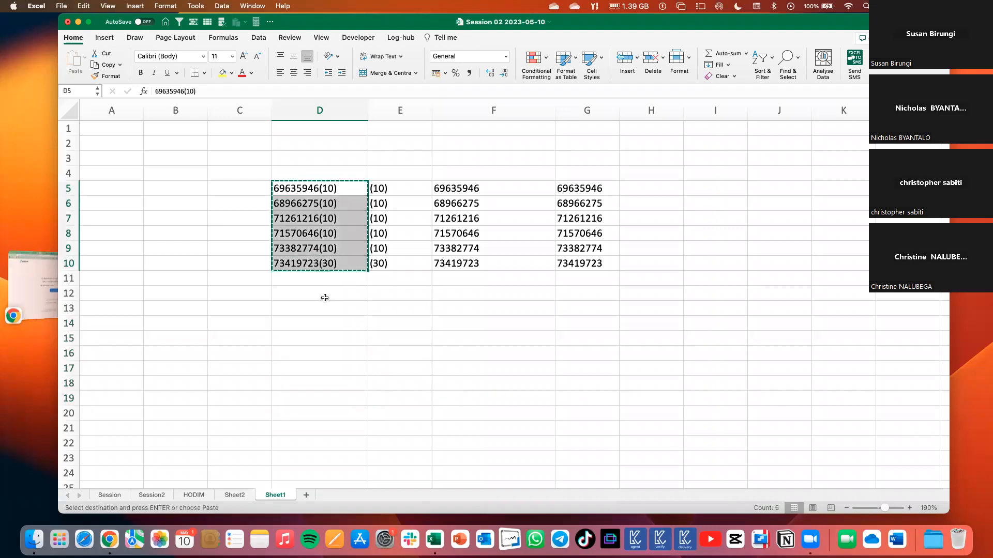
{"action": "left_click", "coordinate": [320, 311]}
{"action": "key", "text": "super+v"}
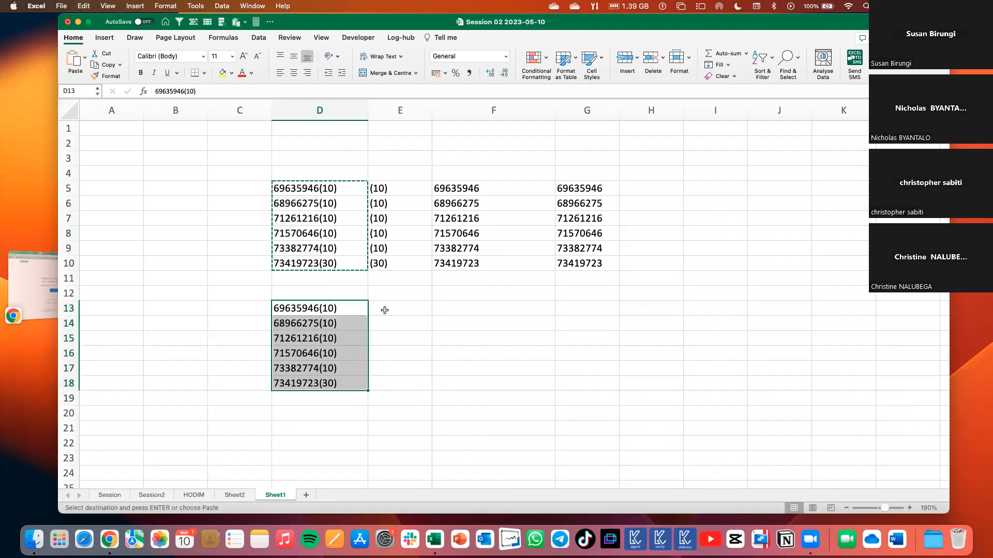
Split the bracketed numbers in D13:D18 using Text to Columns, with Delimited data, "(" as the other delimiter and destination $D$13.
{"action": "left_click", "coordinate": [258, 38]}
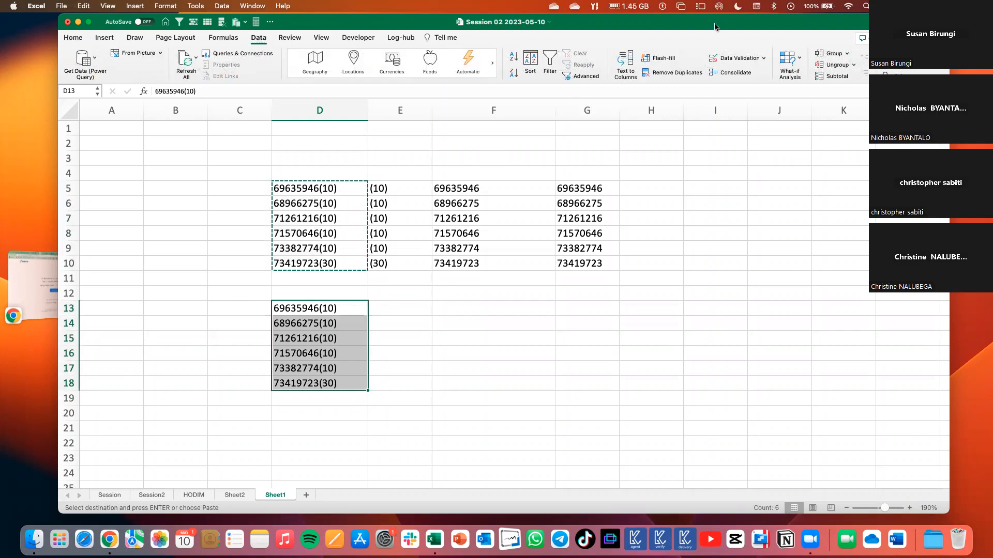
{"action": "left_click", "coordinate": [626, 63]}
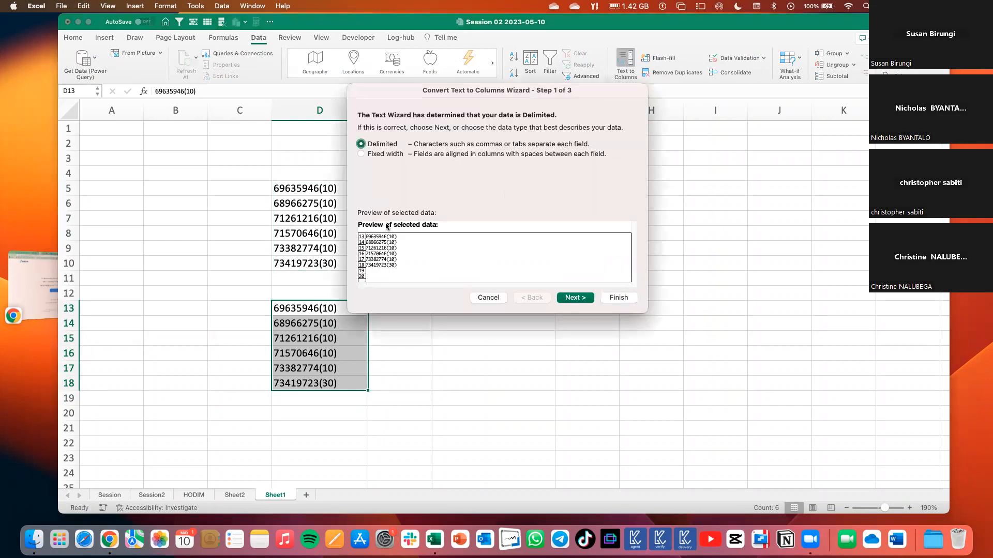
{"action": "left_click_drag", "start_coordinate": [464, 97], "coordinate": [506, 208]}
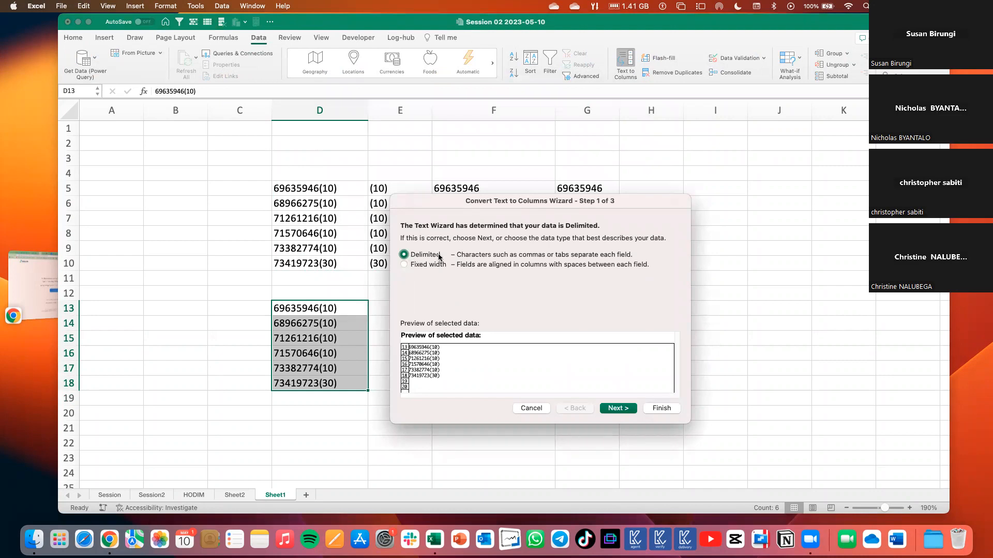
{"action": "left_click", "coordinate": [627, 412]}
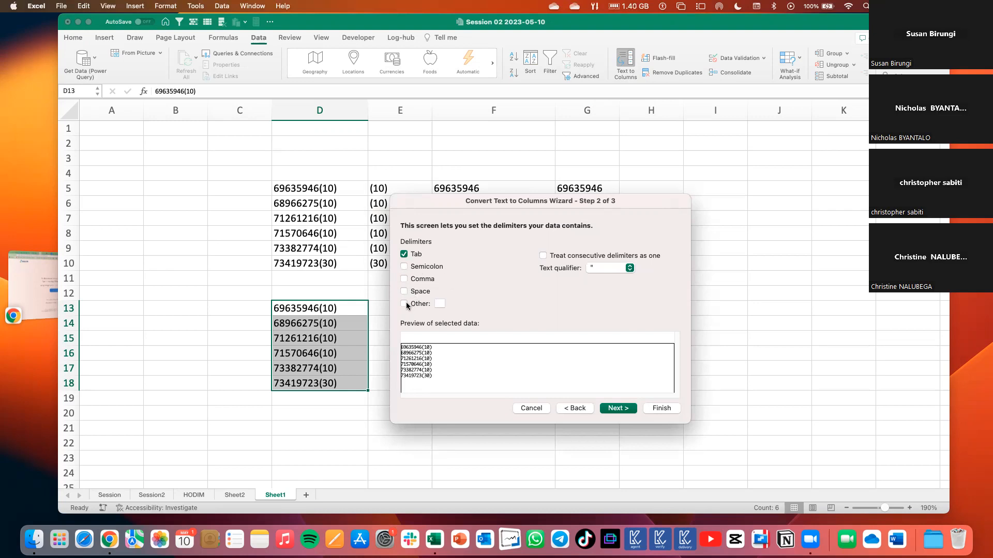
{"action": "type", "text": "("}
{"action": "left_click", "coordinate": [622, 411]}
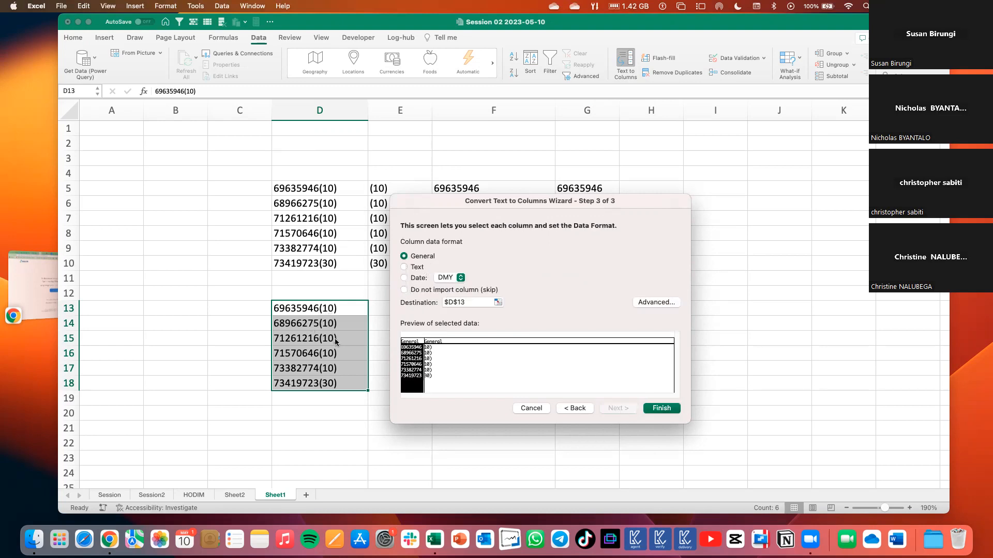
{"action": "left_click", "coordinate": [459, 302]}
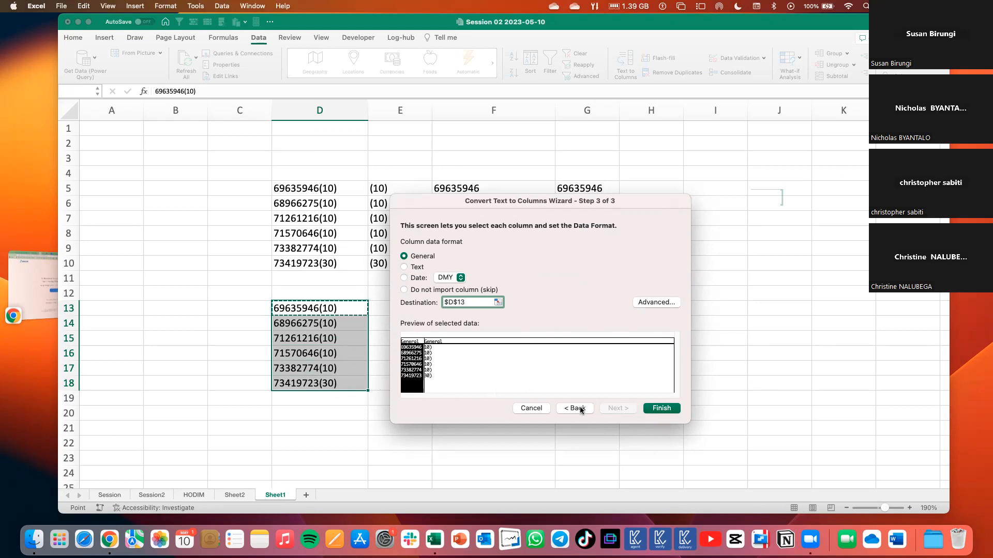
{"action": "left_click", "coordinate": [668, 409]}
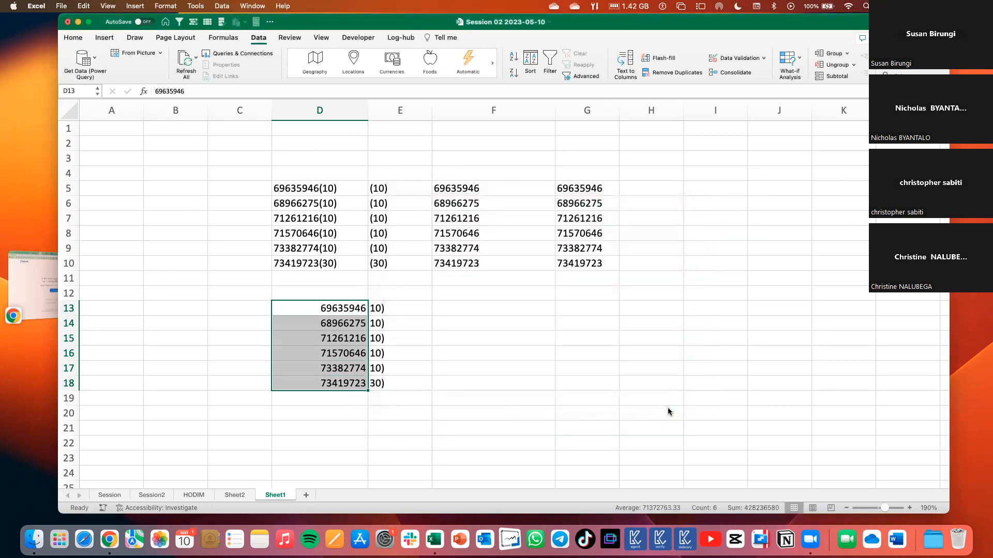
Review the split numbers and suffixes in D13:E18 alongside the original block above.
{"action": "left_click", "coordinate": [447, 369]}
{"action": "left_click_drag", "start_coordinate": [370, 313], "coordinate": [391, 384]}
{"action": "left_click_drag", "start_coordinate": [329, 310], "coordinate": [329, 383]}
{"action": "left_click_drag", "start_coordinate": [302, 190], "coordinate": [546, 409]}
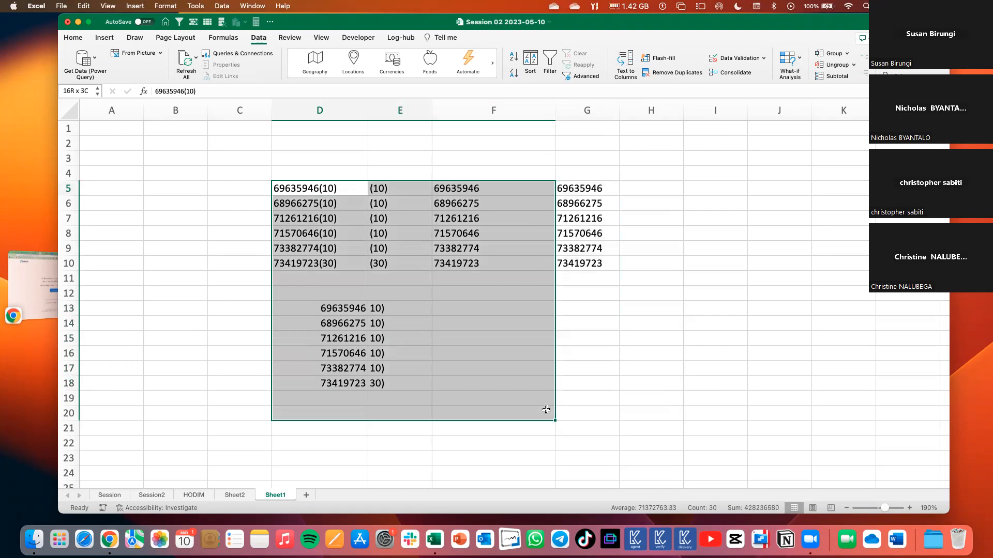
{"action": "left_click", "coordinate": [675, 354]}
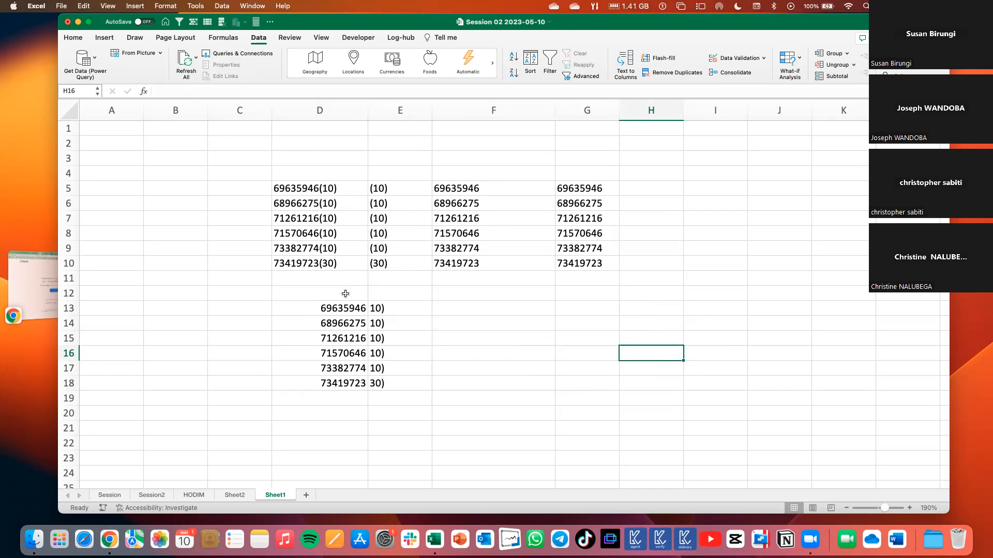
Compare the original text in D5 with the split suffix in E13 and the MID formula in G5.
{"action": "left_click", "coordinate": [371, 309]}
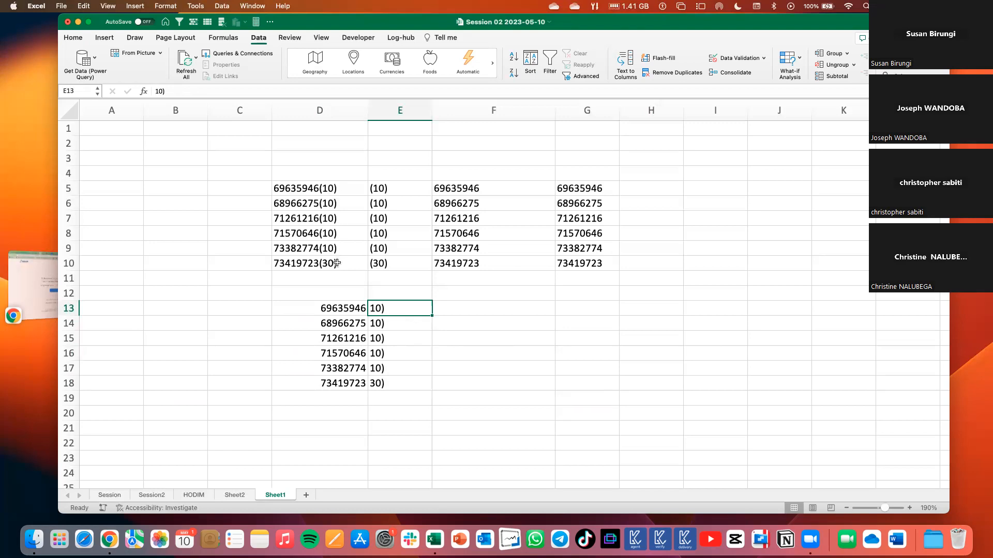
{"action": "left_click_drag", "start_coordinate": [330, 188], "coordinate": [337, 264]}
{"action": "double_click", "coordinate": [350, 186]}
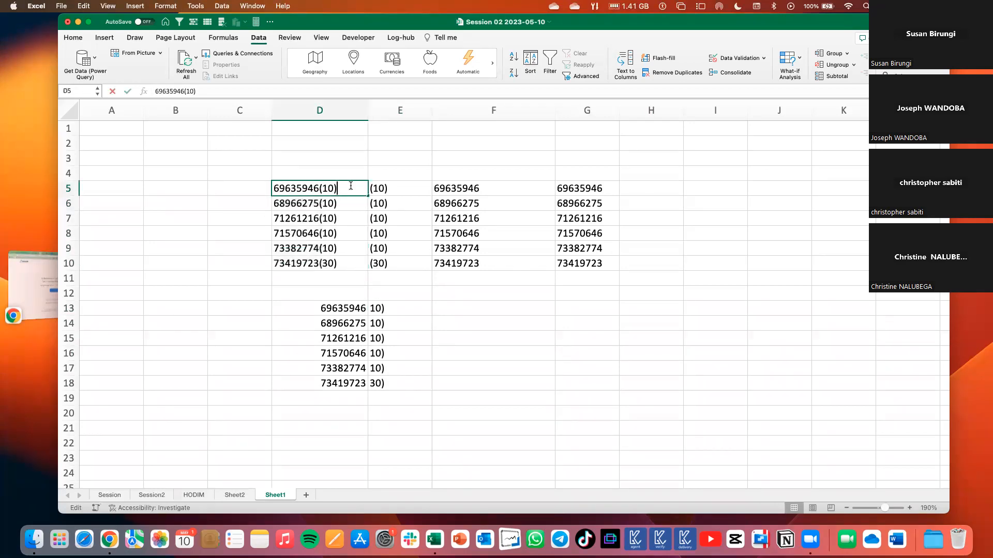
{"action": "left_click_drag", "start_coordinate": [275, 188], "coordinate": [331, 189]}
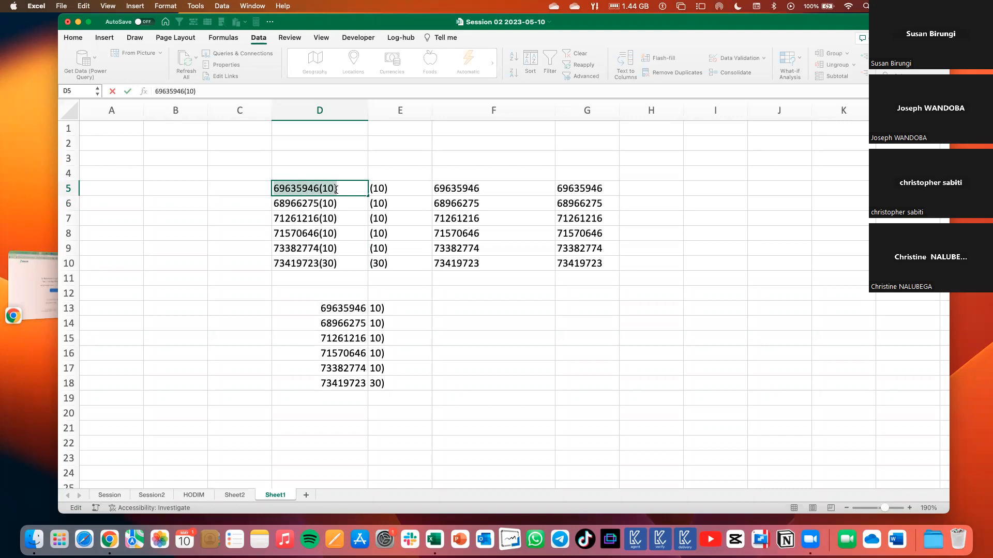
{"action": "key", "text": "Return"}
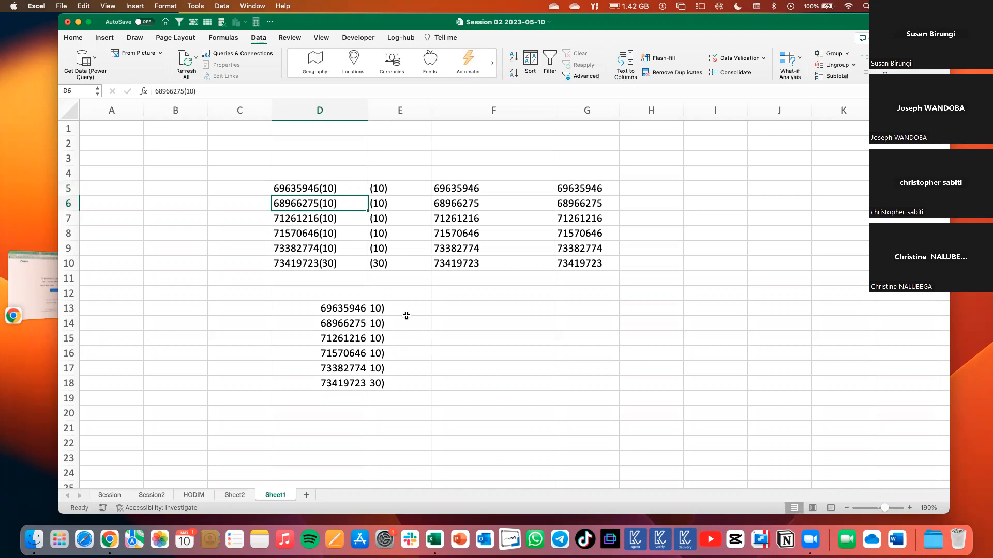
{"action": "left_click", "coordinate": [391, 309]}
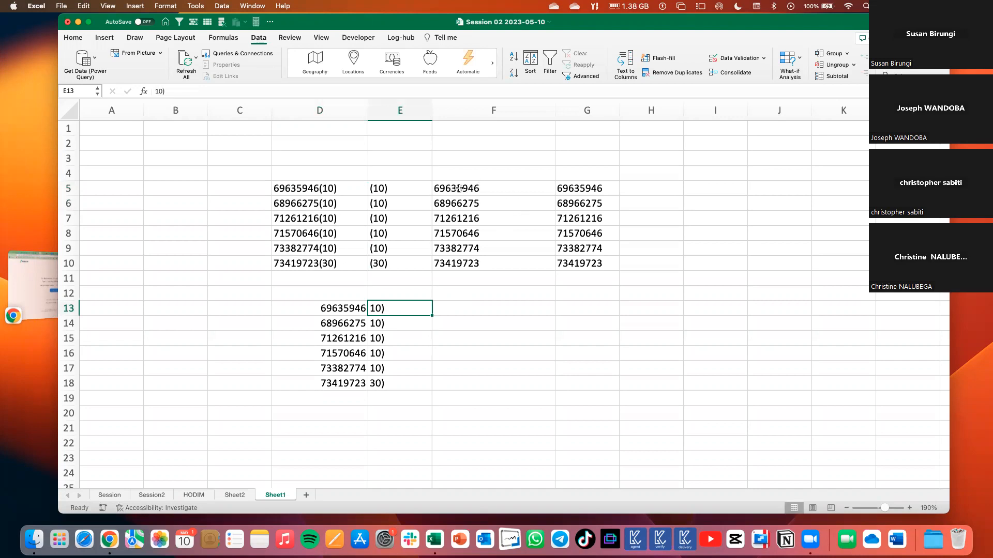
{"action": "left_click", "coordinate": [589, 190]}
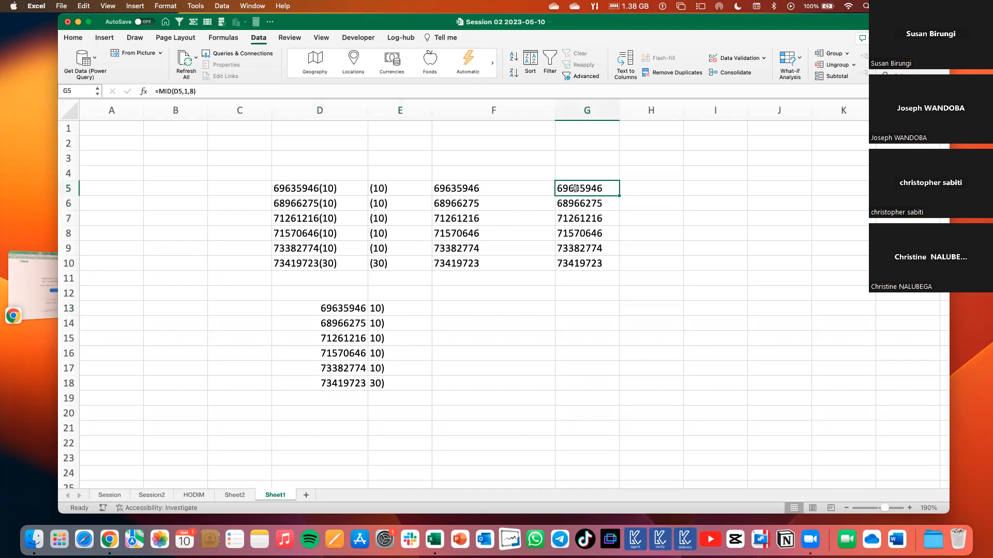
Try =TRIM(D13) in F13 filled down to F18, and clear the results.
{"action": "left_click", "coordinate": [451, 308]}
{"action": "type", "text": "=trim"}
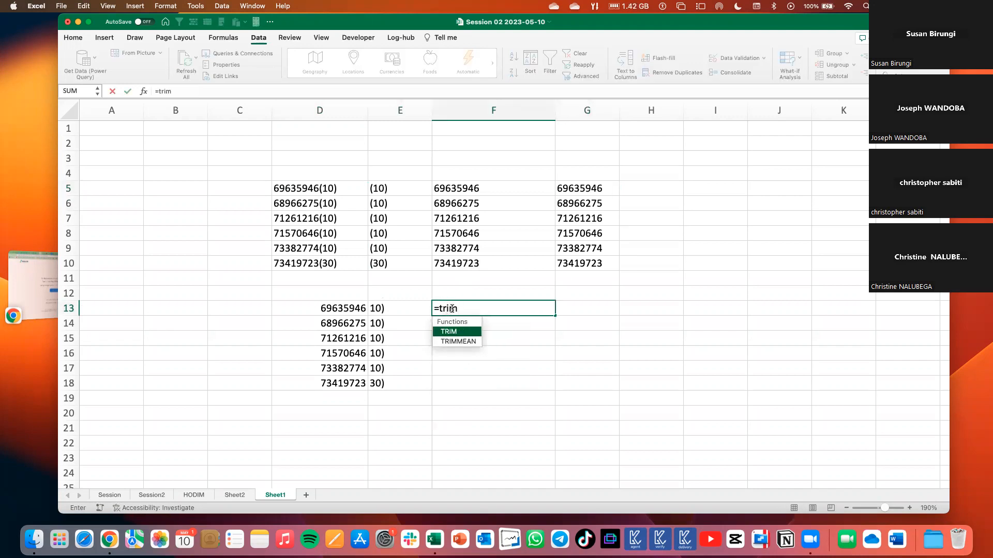
{"action": "key", "text": "Tab"}
{"action": "left_click", "coordinate": [348, 307]}
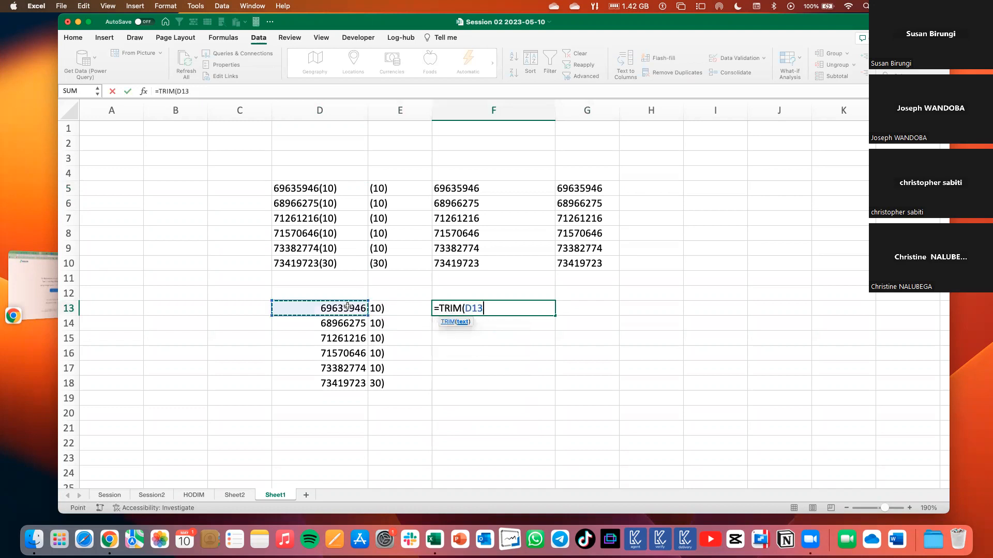
{"action": "key", "text": "Return"}
{"action": "left_click", "coordinate": [511, 310]}
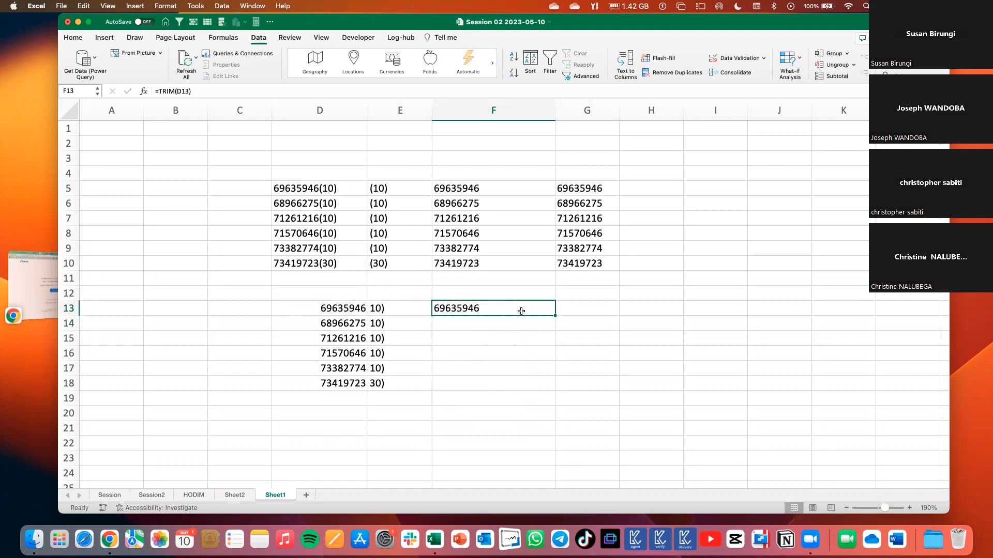
{"action": "left_click_drag", "start_coordinate": [556, 317], "coordinate": [555, 317]}
{"action": "left_click_drag", "start_coordinate": [548, 389], "coordinate": [548, 389]}
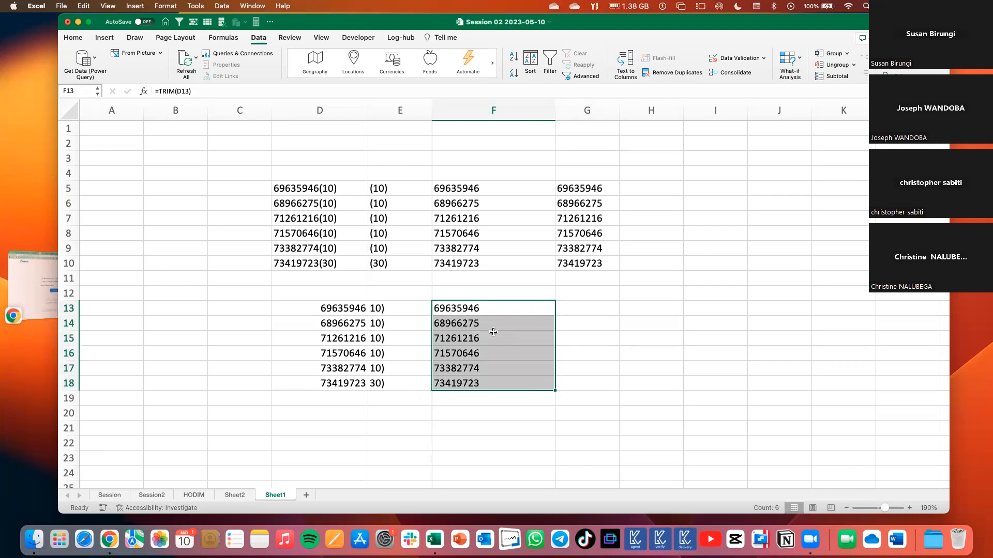
{"action": "key", "text": "Delete"}
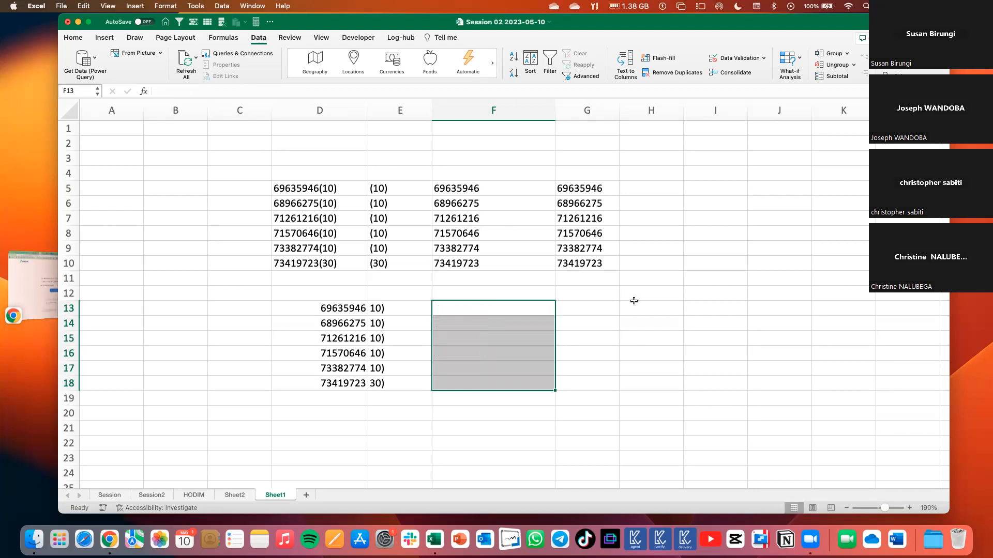
{"action": "left_click", "coordinate": [633, 302]}
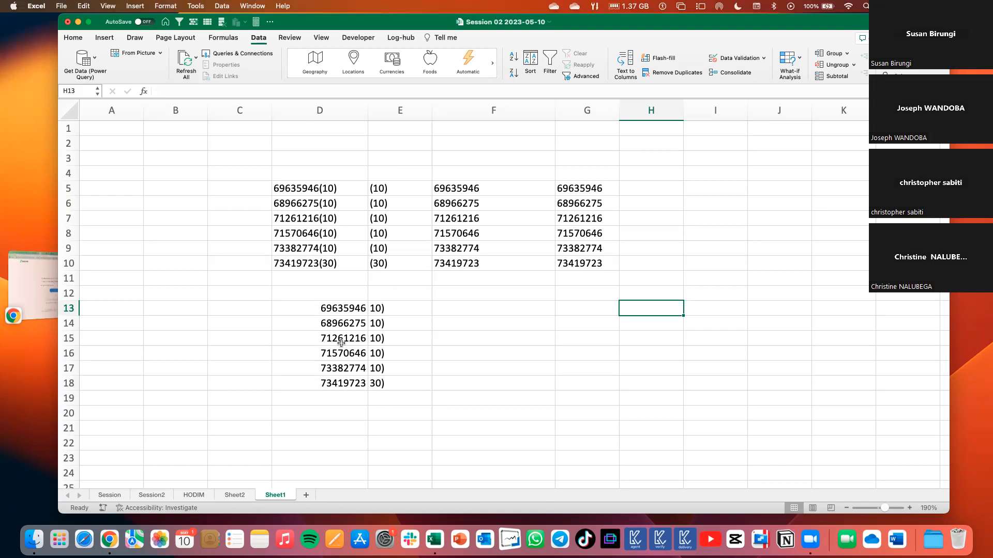
Move the split numbers from D13:D18 to F13:F18 and clear the leftover suffixes in column E beside them.
{"action": "left_click_drag", "start_coordinate": [335, 307], "coordinate": [346, 385]}
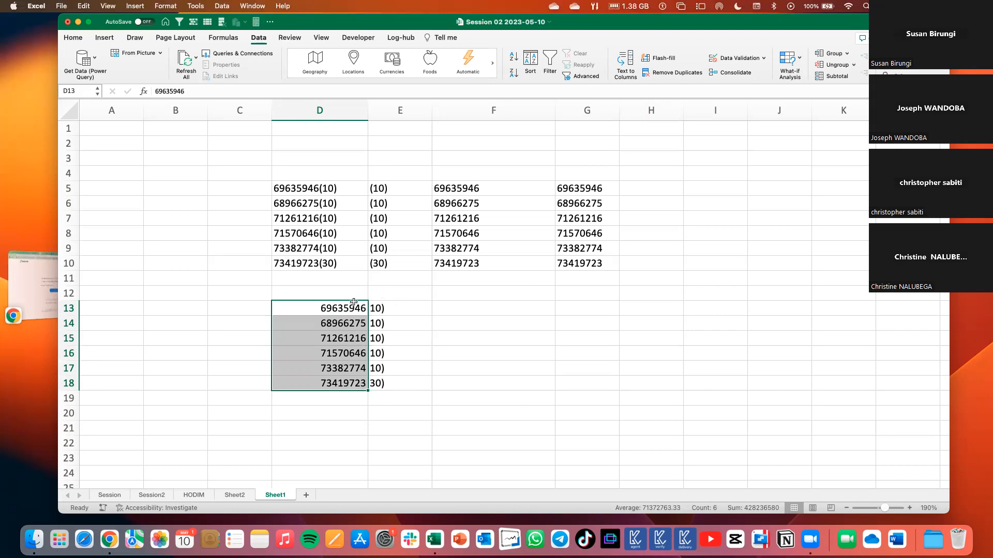
{"action": "left_click_drag", "start_coordinate": [356, 304], "coordinate": [455, 311]}
{"action": "left_click_drag", "start_coordinate": [369, 298], "coordinate": [371, 392]}
{"action": "key", "text": "Delete"}
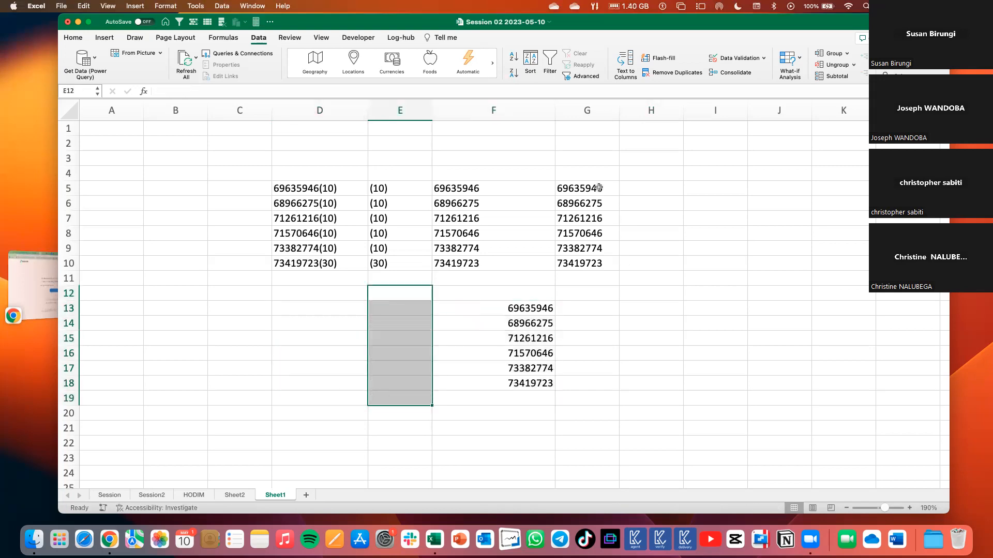
Move the MID results from G5:G10 to F20:F25, below the block of split numbers.
{"action": "scroll", "coordinate": [592, 189], "scroll_direction": "down", "scroll_amount": 3}
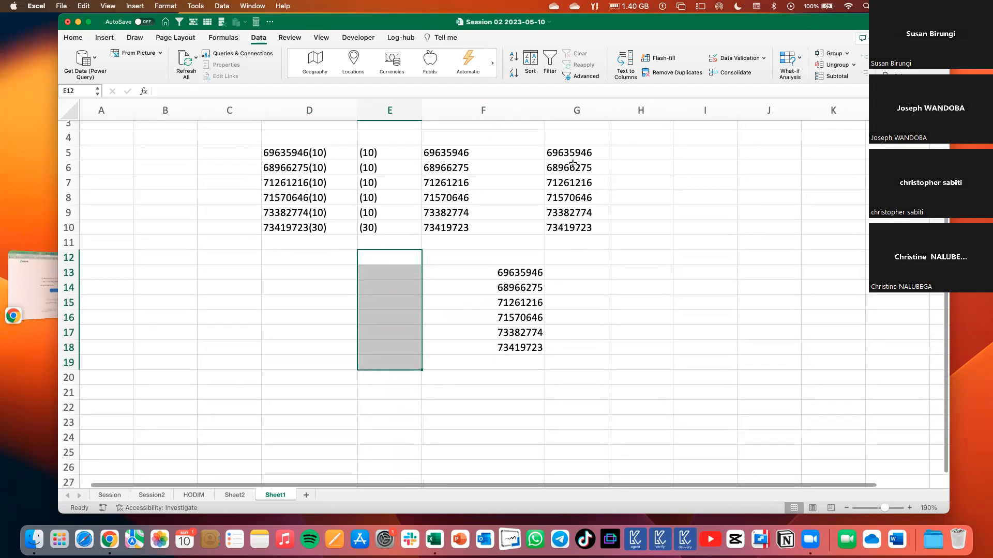
{"action": "left_click_drag", "start_coordinate": [570, 154], "coordinate": [567, 225]}
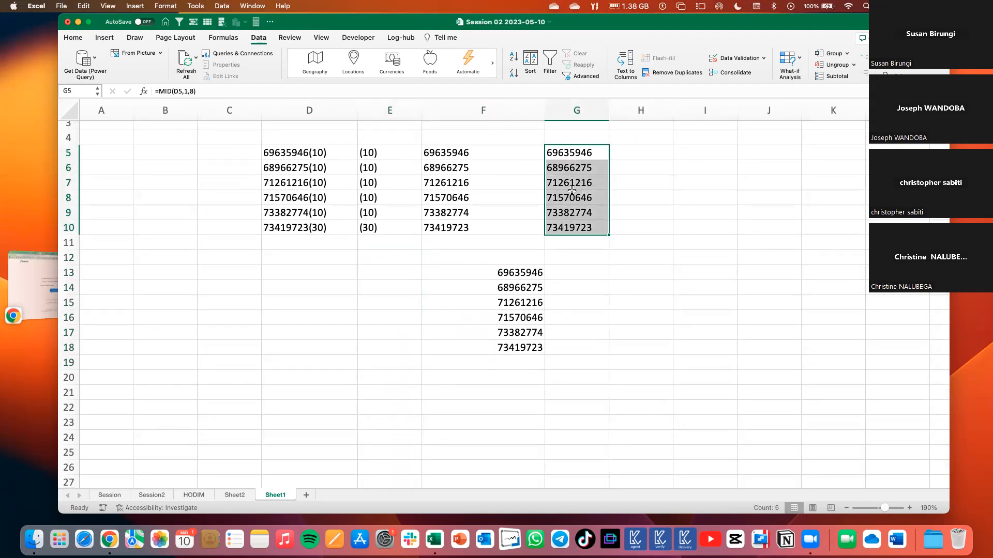
{"action": "left_click_drag", "start_coordinate": [573, 145], "coordinate": [517, 380]}
{"action": "left_click", "coordinate": [575, 368]}
Shade the split numbers in F13:F18 with a light gold fill.
{"action": "left_click", "coordinate": [512, 272]}
{"action": "left_click_drag", "start_coordinate": [512, 272], "coordinate": [512, 348]}
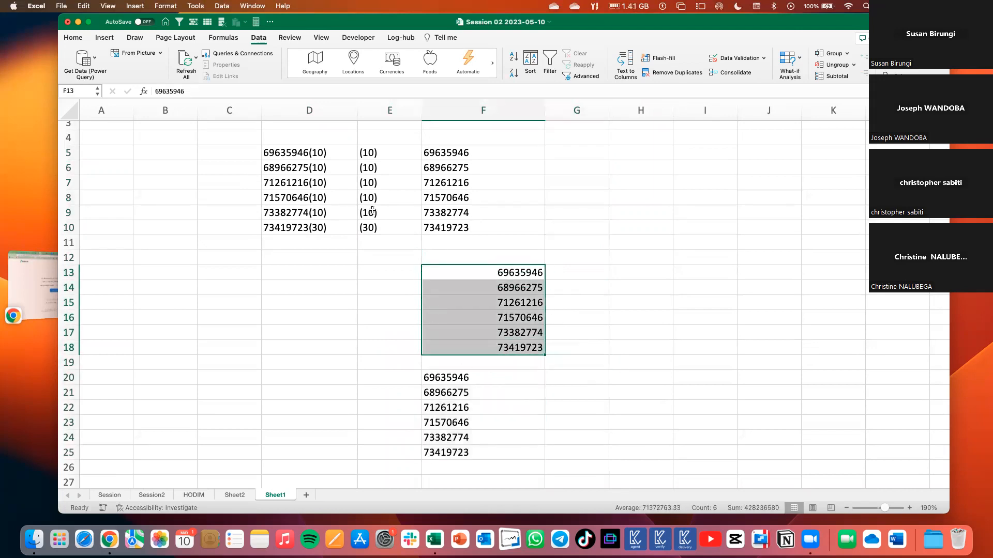
{"action": "left_click", "coordinate": [73, 38]}
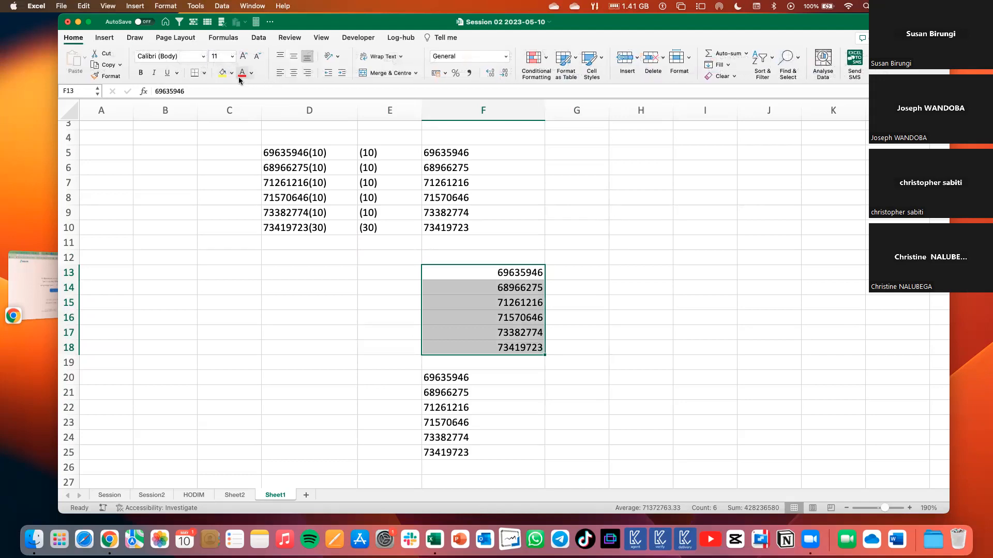
{"action": "left_click", "coordinate": [232, 73]}
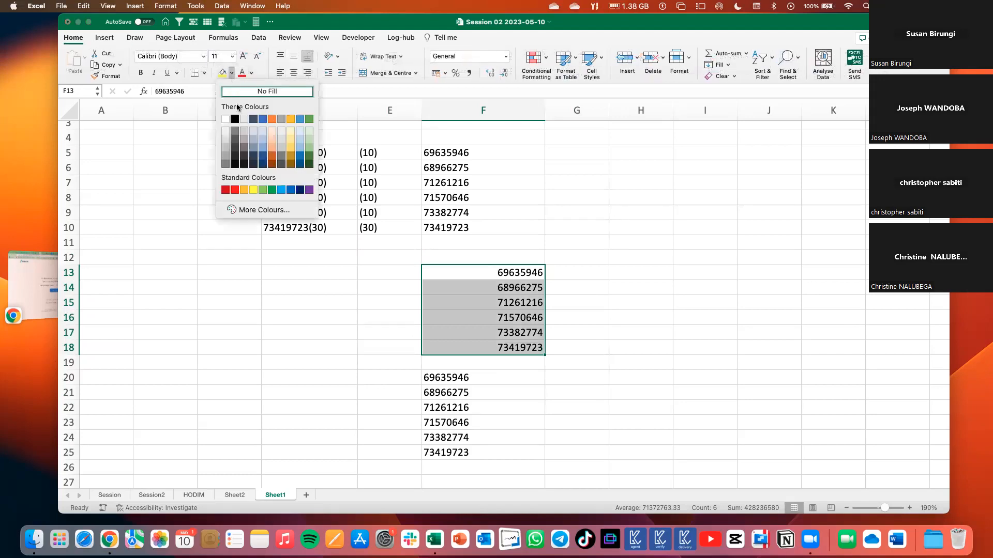
{"action": "left_click", "coordinate": [290, 132]}
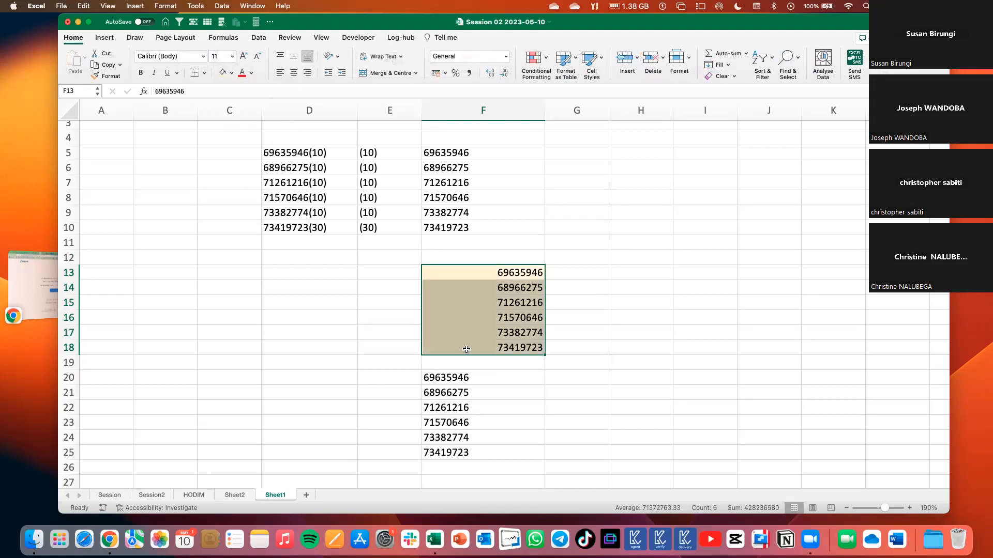
Shade the MID results in F20:F25 with a light blue fill.
{"action": "left_click_drag", "start_coordinate": [452, 377], "coordinate": [455, 452]}
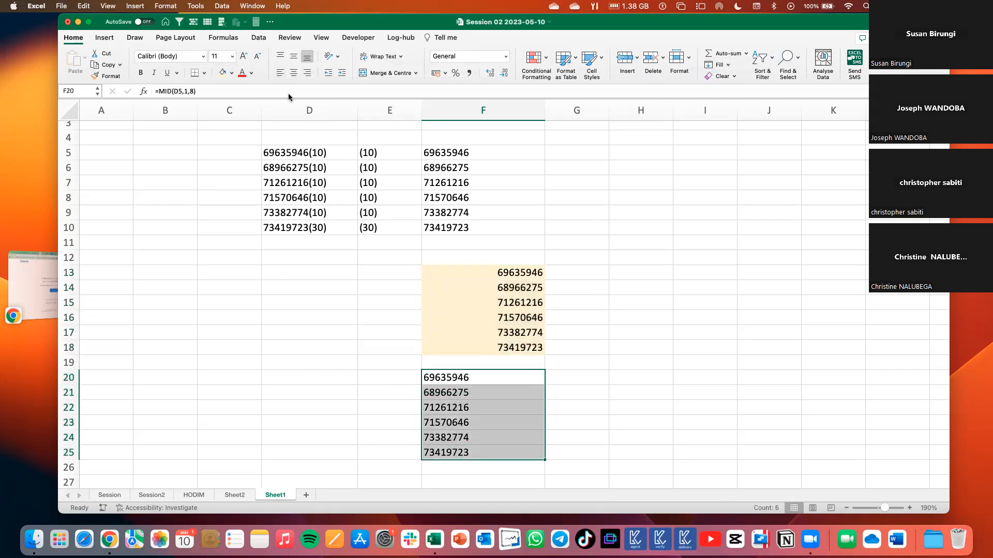
{"action": "left_click", "coordinate": [233, 74]}
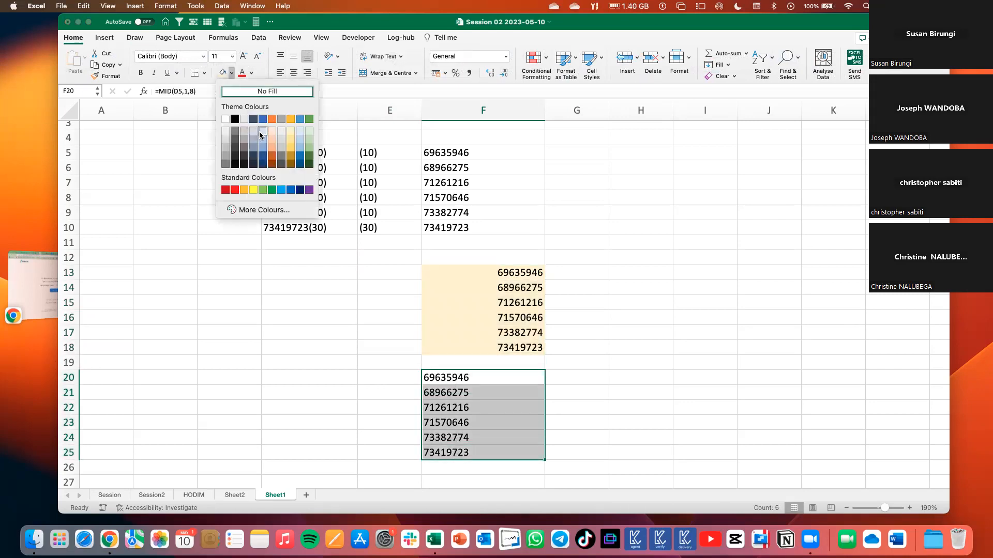
{"action": "left_click", "coordinate": [258, 134]}
{"action": "left_click", "coordinate": [597, 195]}
Copy the six truck plates in K13:K18 of the HODIM sheet to G5:G10 on Sheet1.
{"action": "left_click", "coordinate": [567, 151]}
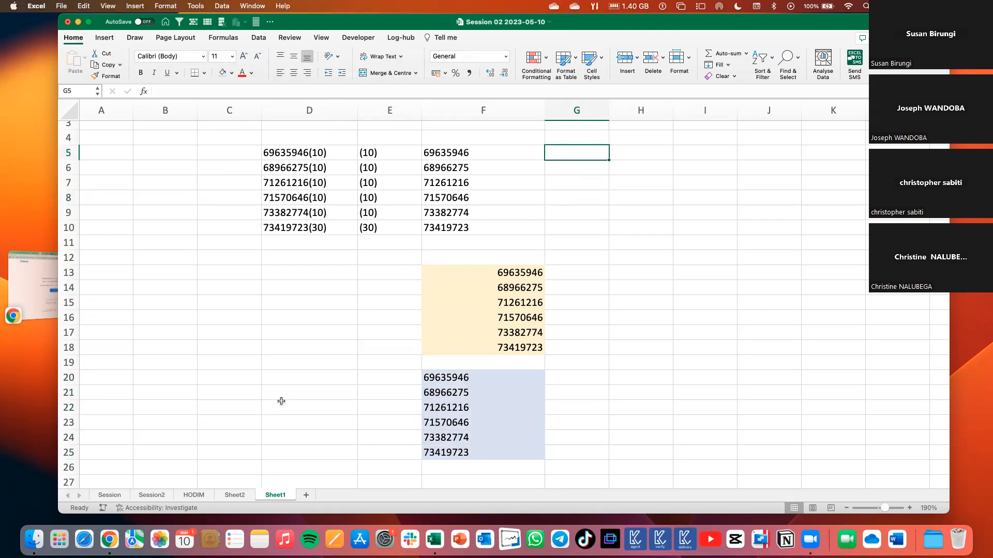
{"action": "left_click", "coordinate": [193, 495]}
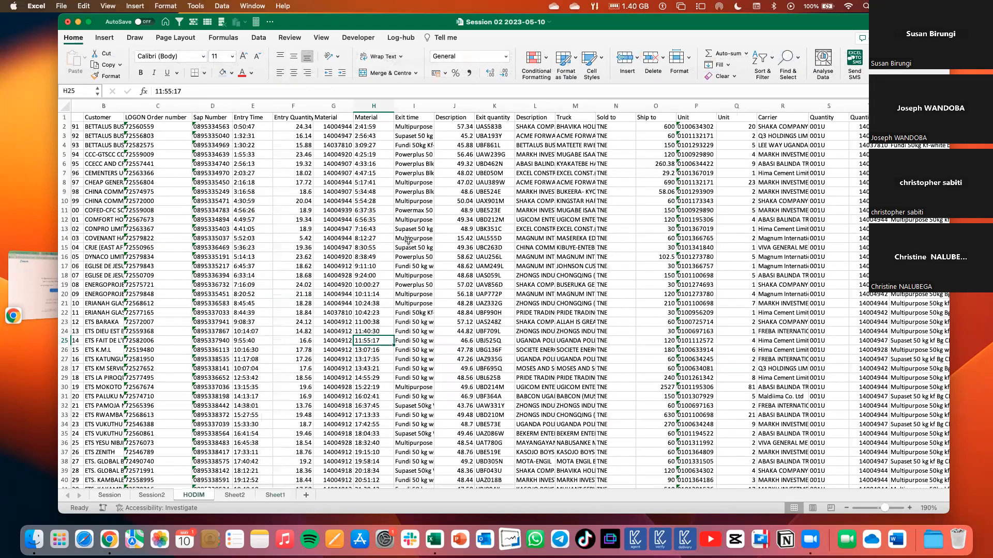
{"action": "left_click_drag", "start_coordinate": [489, 229], "coordinate": [489, 275]}
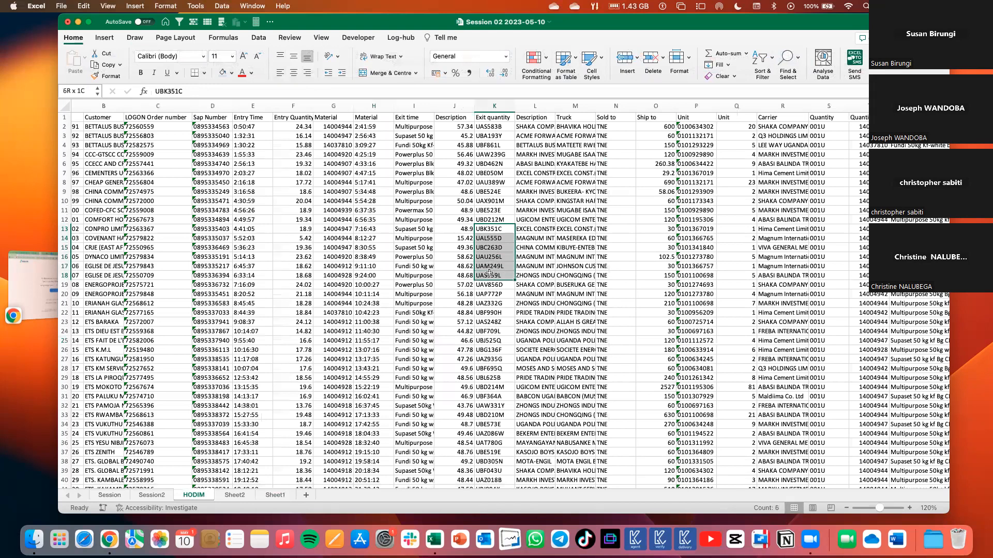
{"action": "key", "text": "super+c"}
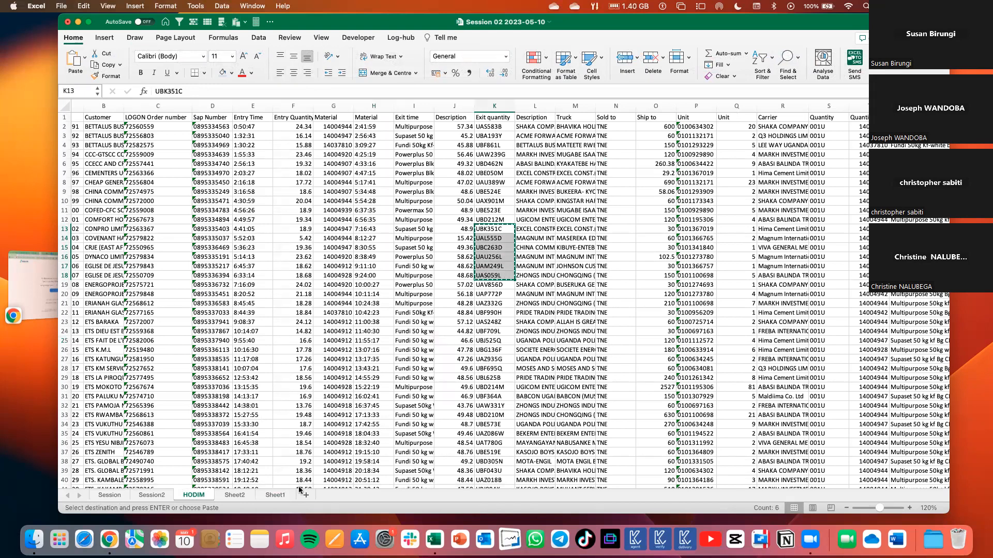
{"action": "left_click", "coordinate": [274, 495]}
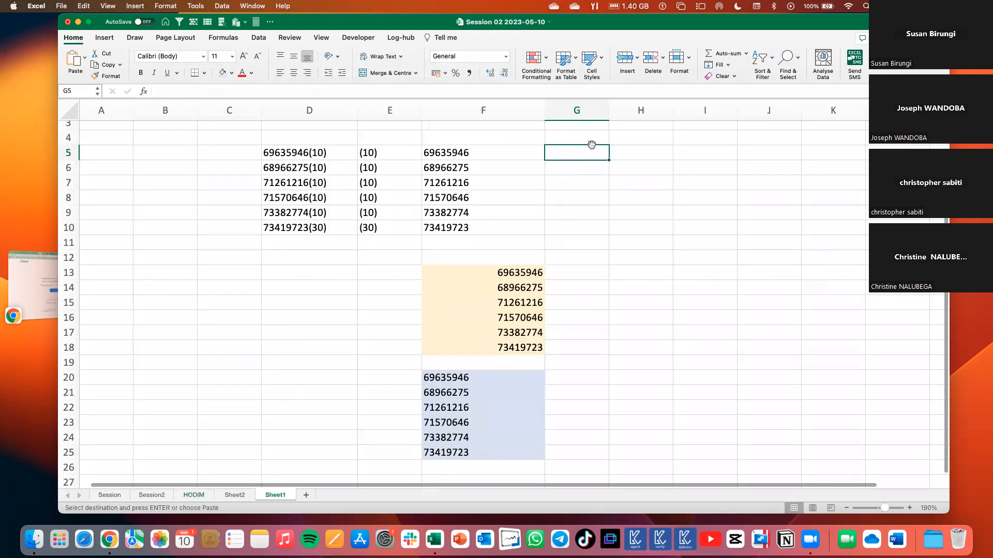
{"action": "key", "text": "super+v"}
{"action": "left_click", "coordinate": [668, 198]}
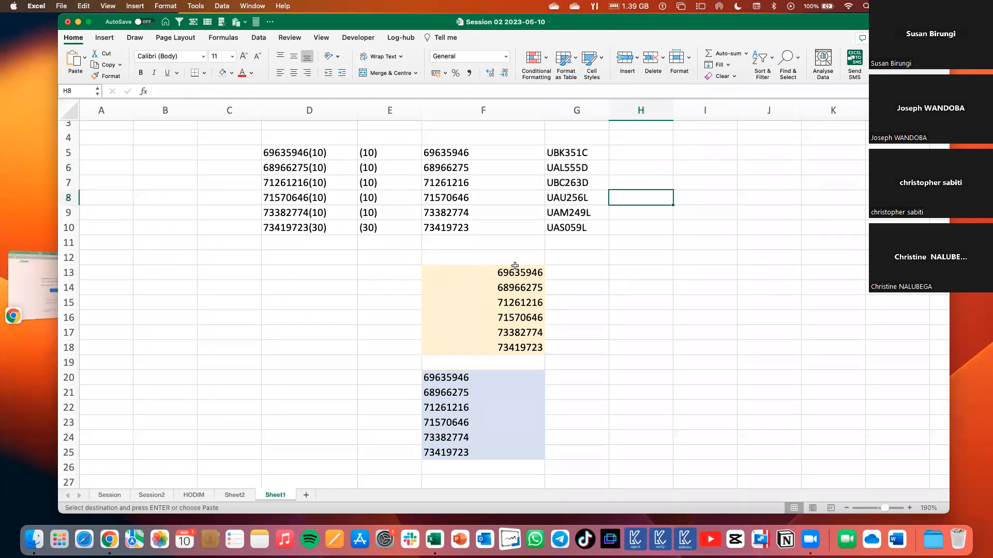
Move the gold and blue number blocks from column F to I12:I24 and widen column I to about twice its width.
{"action": "left_click_drag", "start_coordinate": [478, 274], "coordinate": [514, 349]}
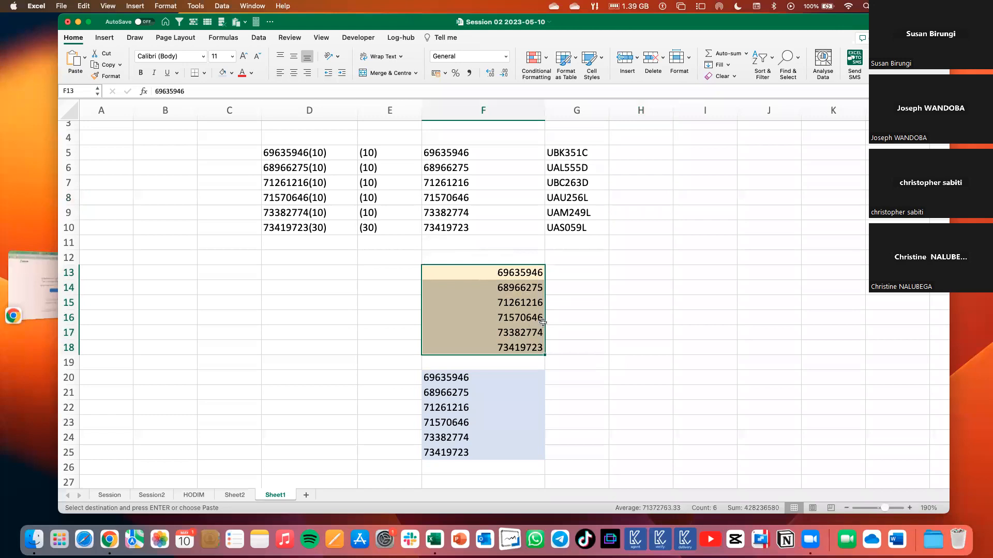
{"action": "left_click", "coordinate": [571, 151]}
{"action": "left_click_drag", "start_coordinate": [529, 275], "coordinate": [524, 346]}
{"action": "left_click", "coordinate": [571, 278]}
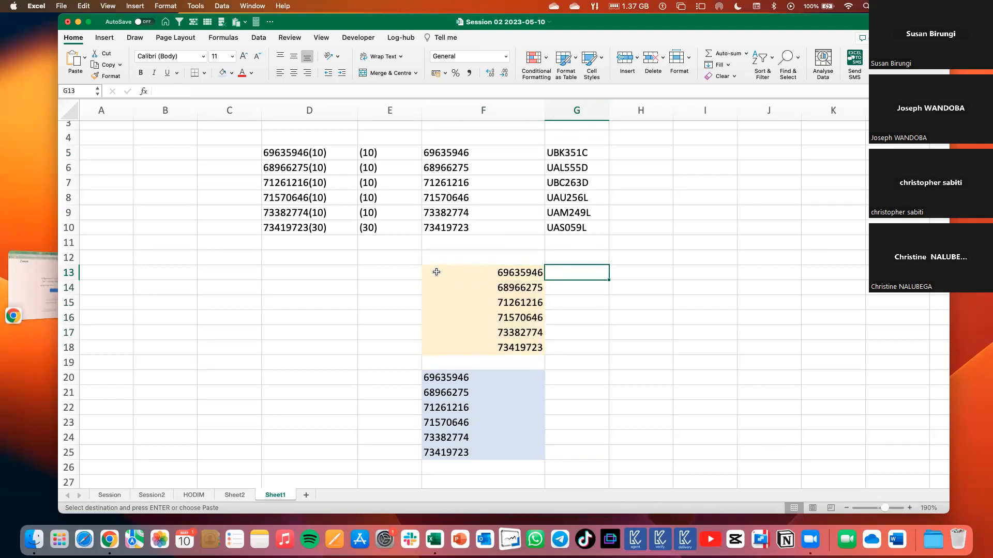
{"action": "left_click_drag", "start_coordinate": [460, 275], "coordinate": [532, 456]}
{"action": "left_click_drag", "start_coordinate": [520, 264], "coordinate": [732, 259]}
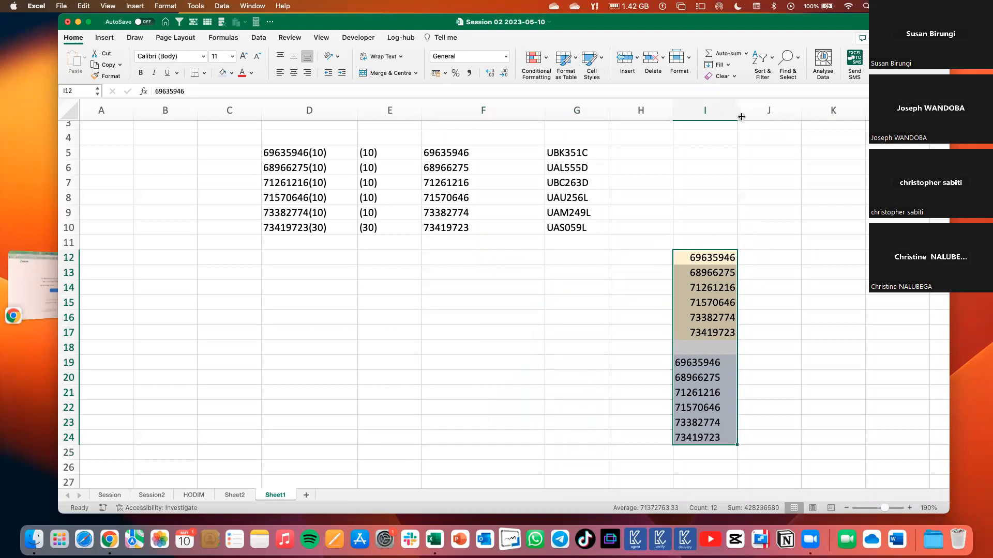
{"action": "left_click_drag", "start_coordinate": [738, 110], "coordinate": [802, 124]}
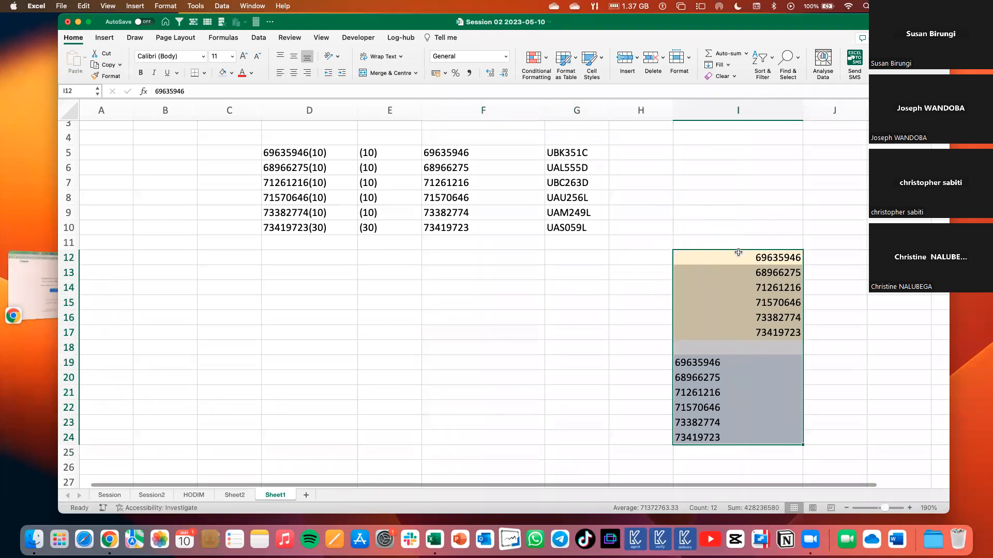
Enter the heading TRUCK in J11, above the empty column beside the gold number block.
{"action": "scroll", "coordinate": [738, 253], "scroll_direction": "right", "scroll_amount": 3}
{"action": "scroll", "coordinate": [738, 253], "scroll_direction": "up", "scroll_amount": 1}
{"action": "scroll", "coordinate": [711, 268], "scroll_direction": "down", "scroll_amount": 1}
{"action": "scroll", "coordinate": [710, 268], "scroll_direction": "right", "scroll_amount": 1}
{"action": "left_click", "coordinate": [703, 263]}
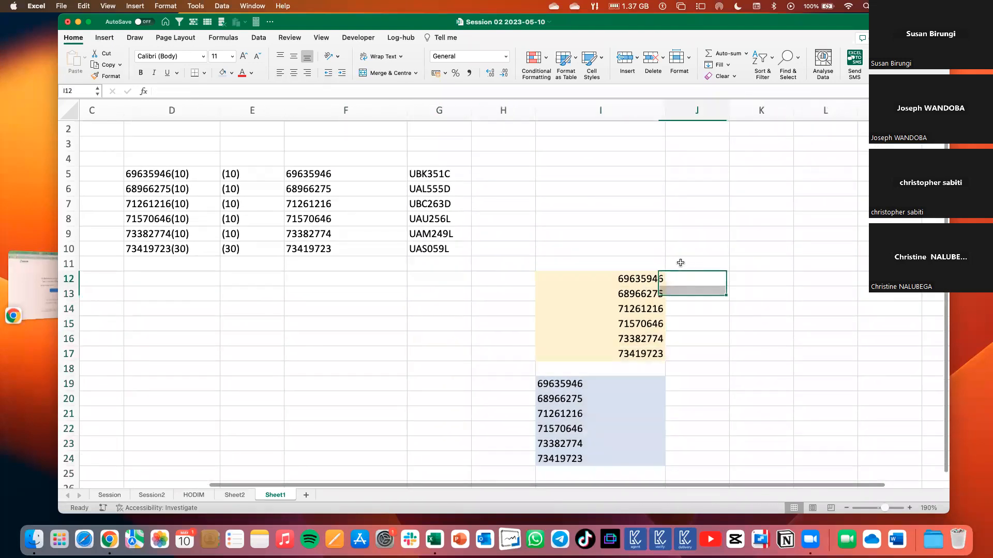
{"action": "type", "text": "TRUCK"}
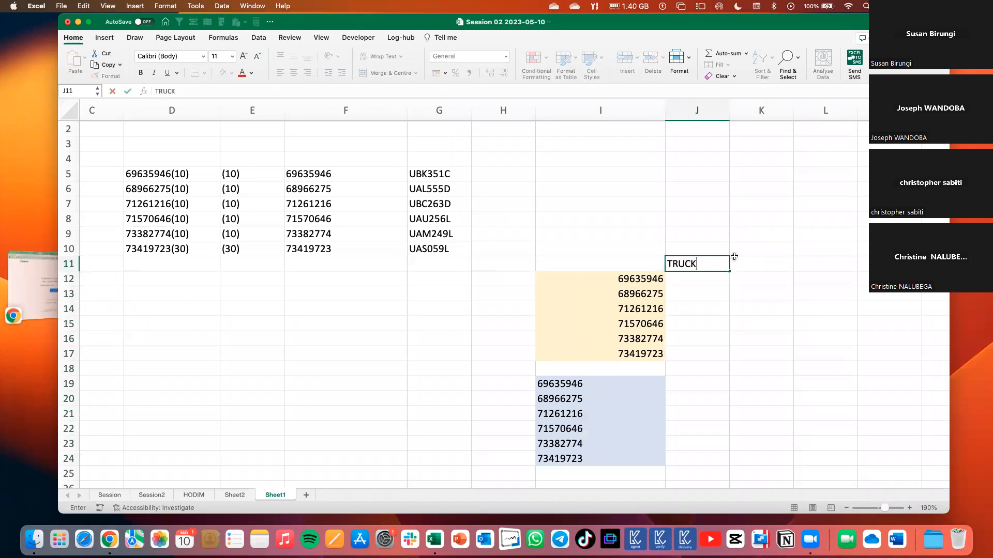
{"action": "left_click", "coordinate": [743, 192]}
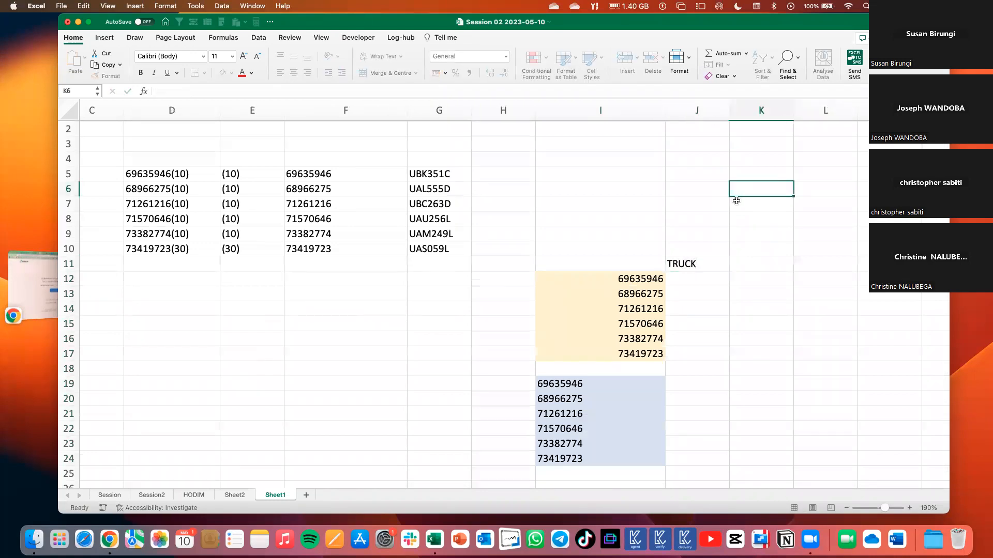
Shade the LEFT results and truck plates in F5:G10 with a light green fill.
{"action": "left_click_drag", "start_coordinate": [320, 173], "coordinate": [445, 249]}
{"action": "left_click", "coordinate": [231, 73]}
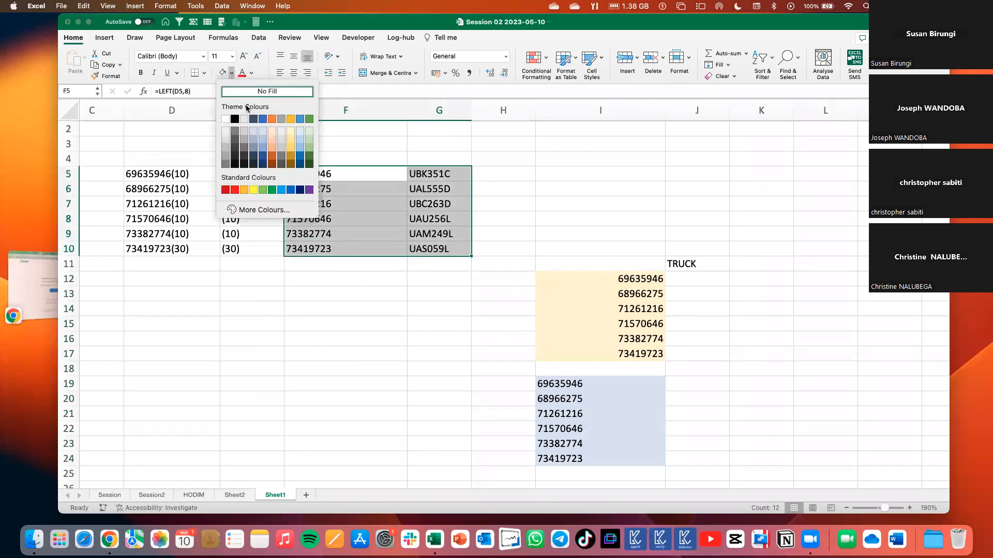
{"action": "left_click", "coordinate": [307, 140]}
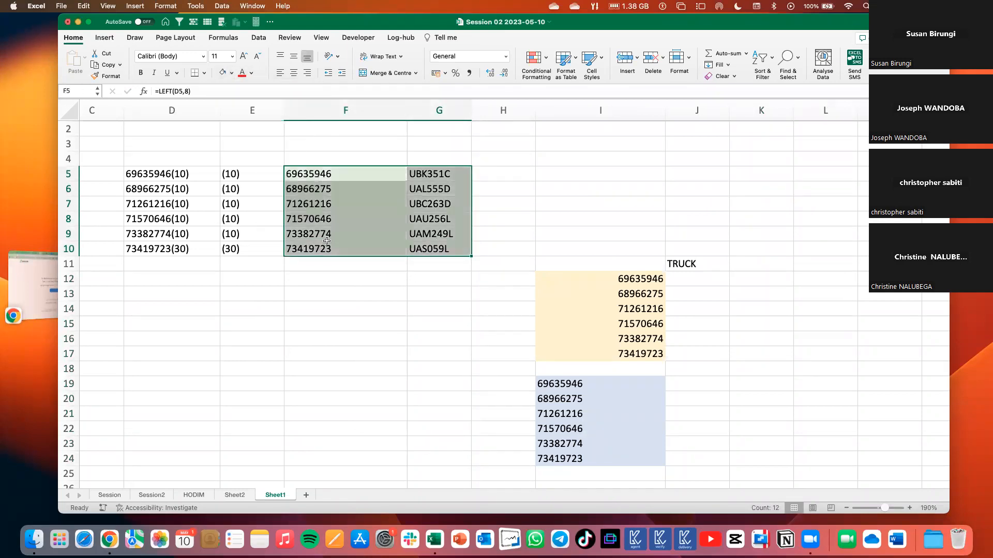
{"action": "left_click", "coordinate": [367, 297]}
{"action": "left_click_drag", "start_coordinate": [335, 171], "coordinate": [444, 249]}
{"action": "left_click", "coordinate": [678, 281]}
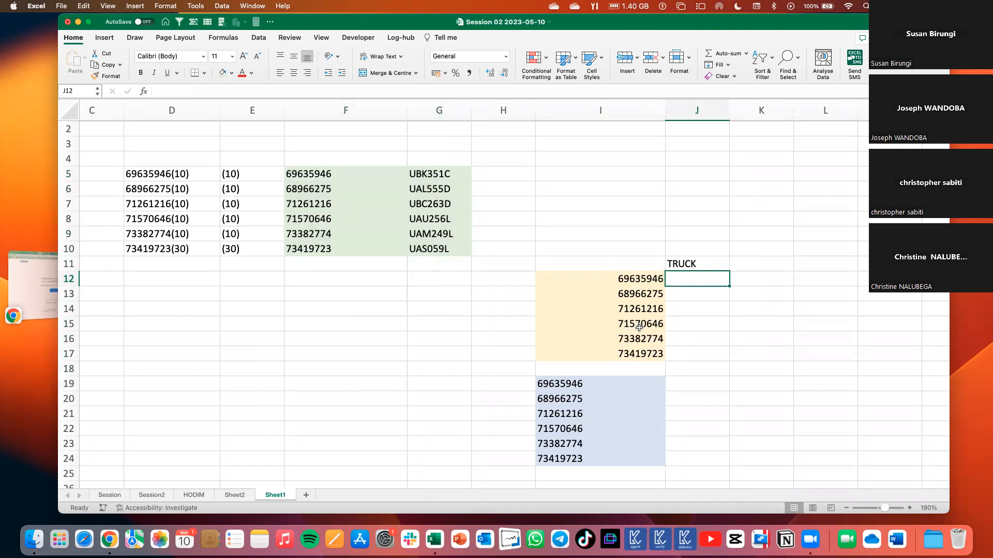
{"action": "type", "text": "="}
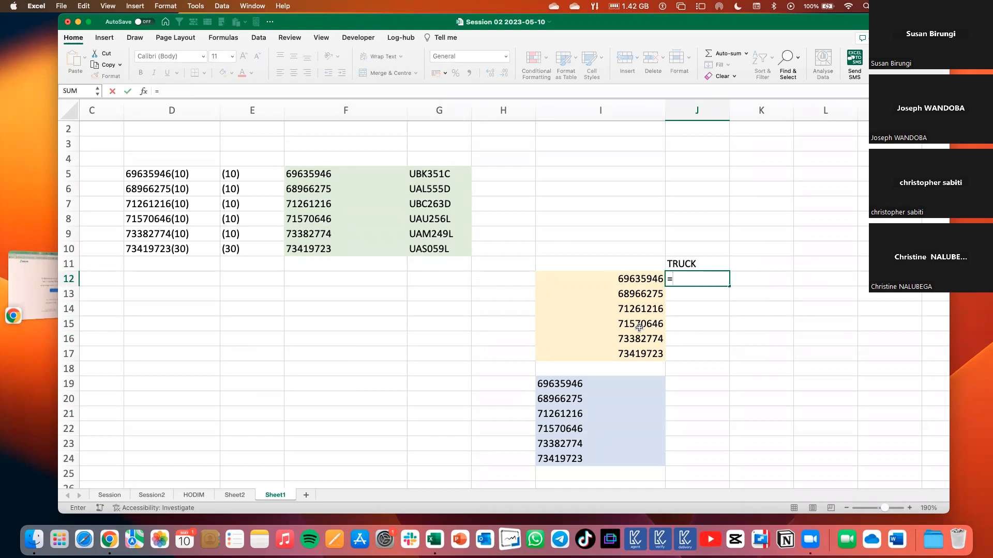
{"action": "key", "text": "BackSpace"}
{"action": "left_click", "coordinate": [691, 218]}
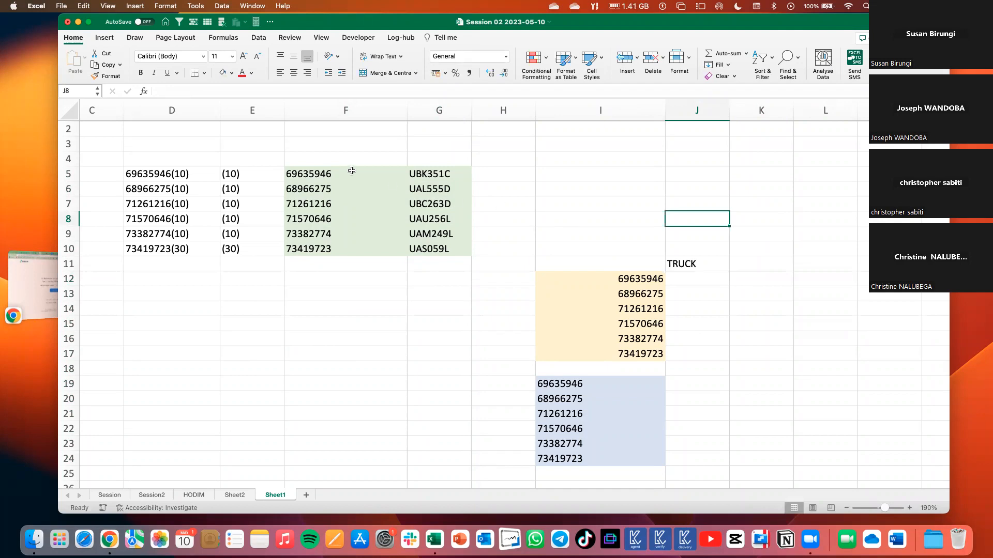
Review the green table F5:G10, comparing the LEFT formula in F7 with the truck plate in G7.
{"action": "left_click_drag", "start_coordinate": [300, 173], "coordinate": [430, 245]}
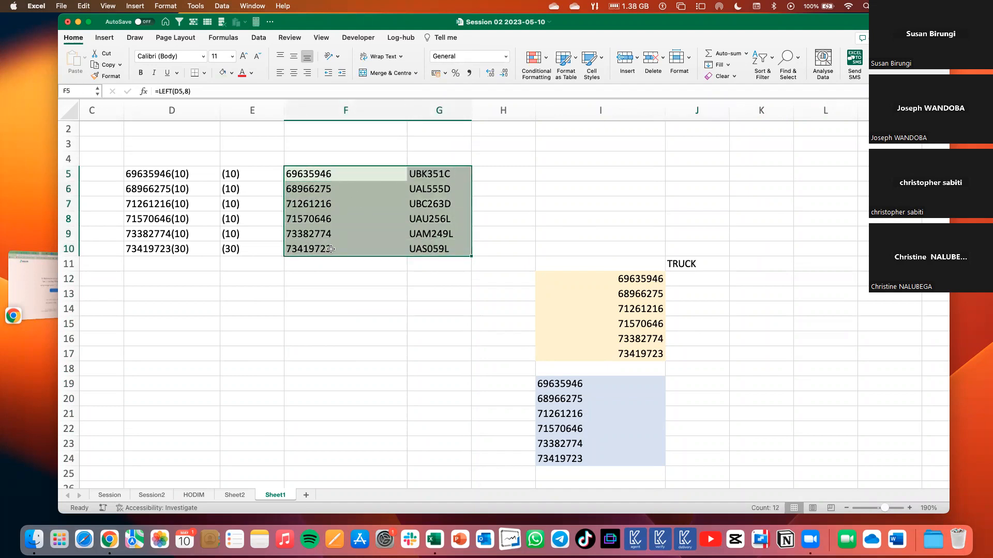
{"action": "left_click", "coordinate": [425, 205]}
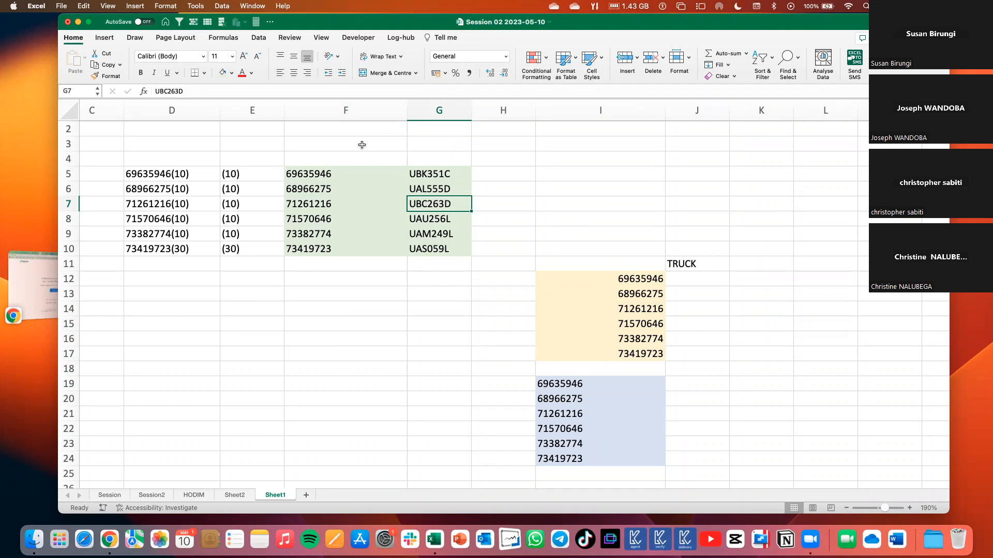
{"action": "left_click", "coordinate": [323, 204]}
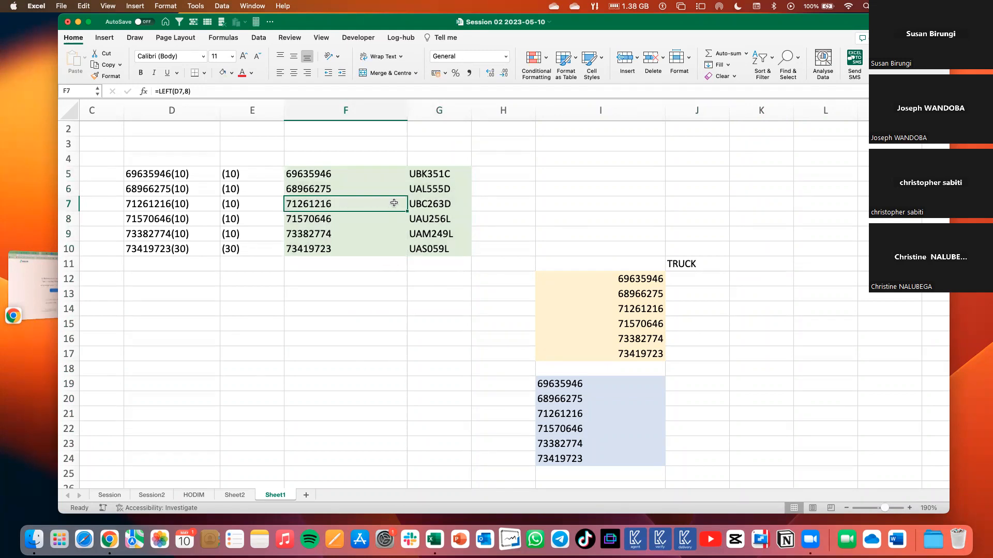
{"action": "left_click", "coordinate": [426, 205]}
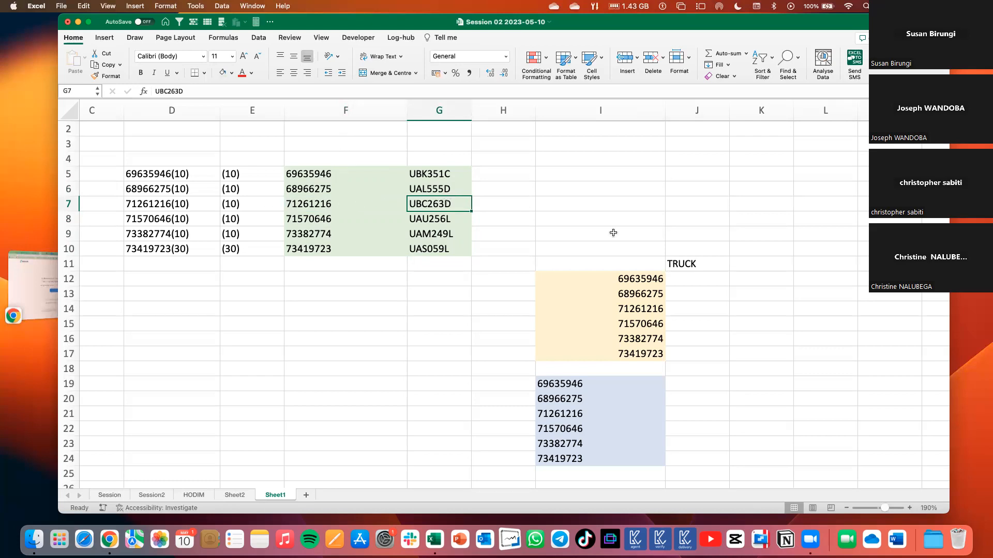
Enter =VLOOKUP(I12,$F$5:$G$10,2,0) in J12 to look up the first gold number's truck plate in the green table.
{"action": "left_click", "coordinate": [678, 281]}
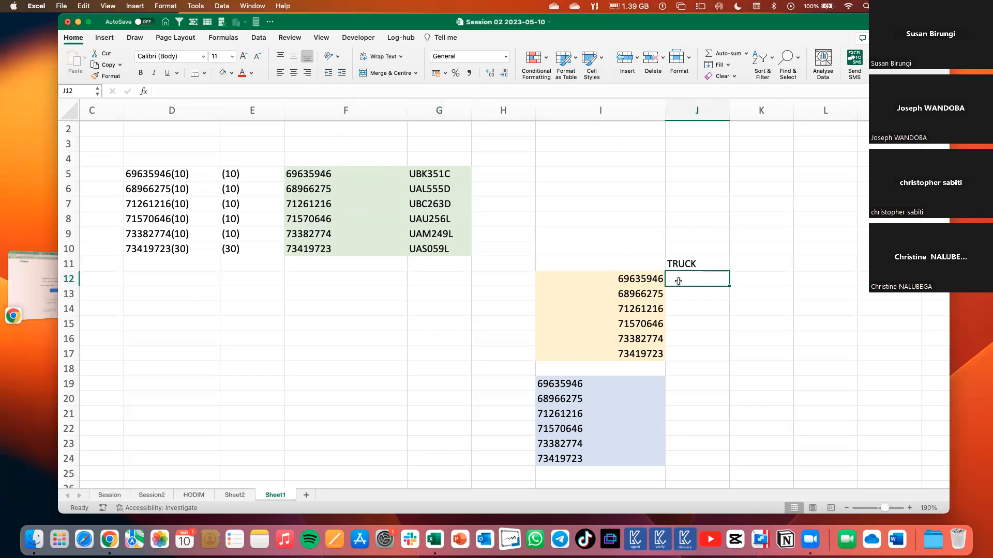
{"action": "type", "text": "=VLO"}
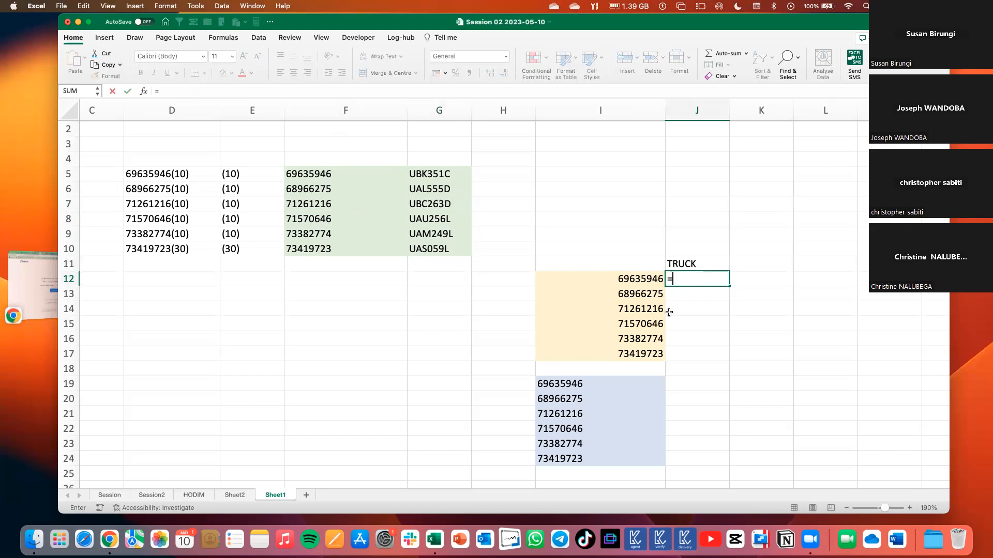
{"action": "key", "text": "Tab"}
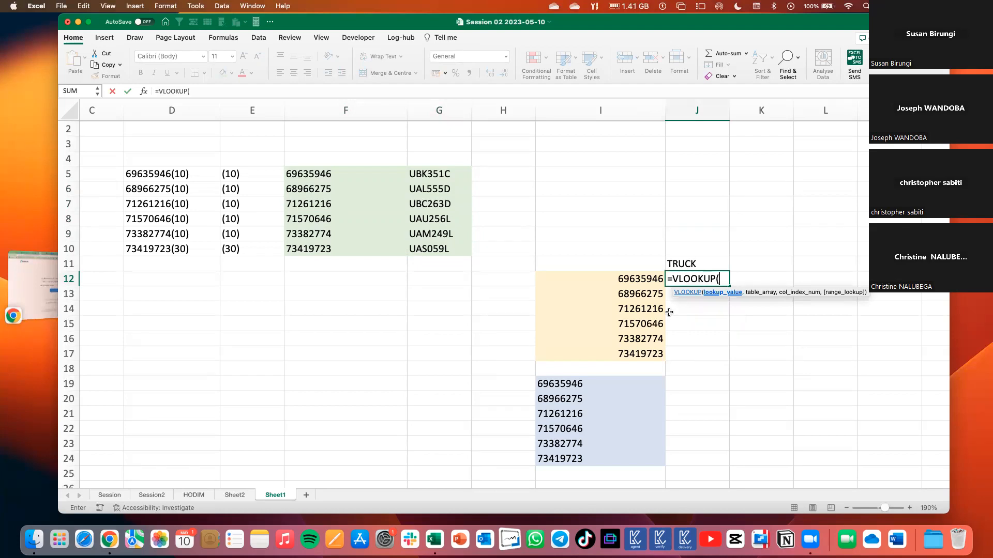
{"action": "left_click", "coordinate": [642, 280]}
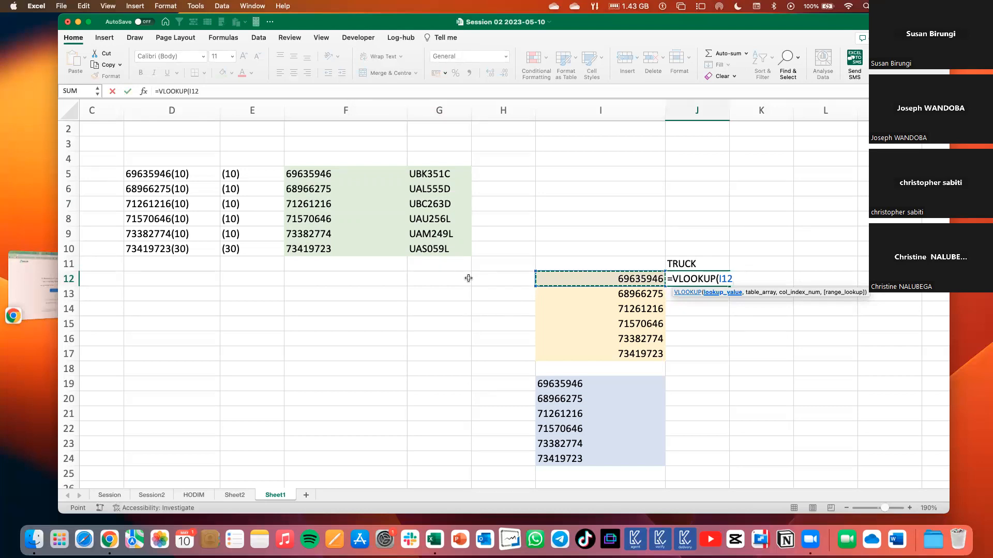
{"action": "type", "text": ","}
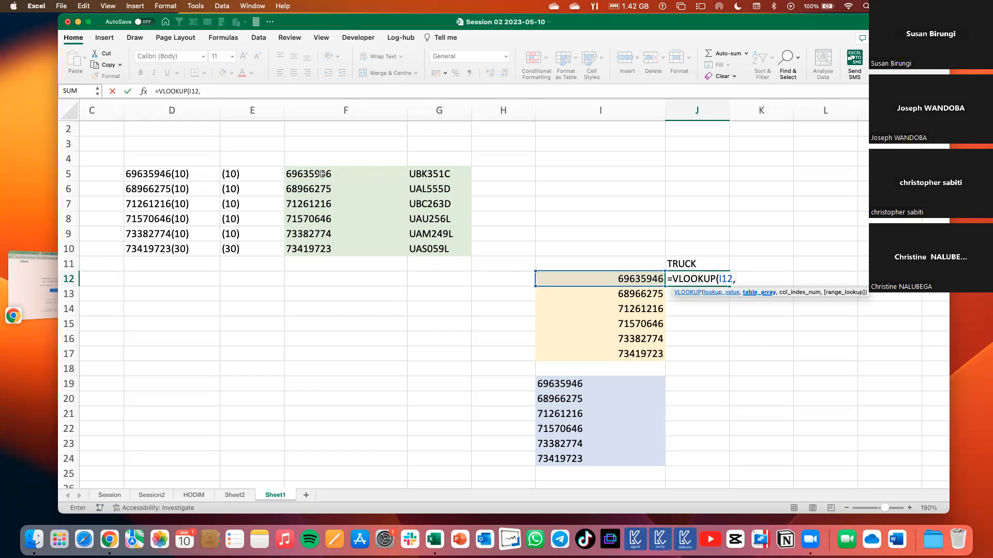
{"action": "left_click_drag", "start_coordinate": [314, 171], "coordinate": [426, 242]}
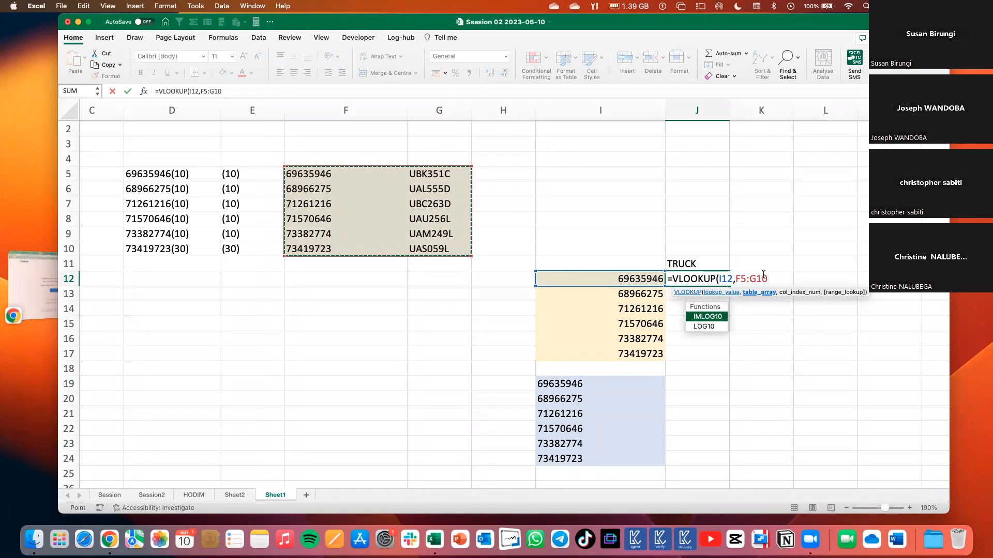
{"action": "key", "text": "F4"}
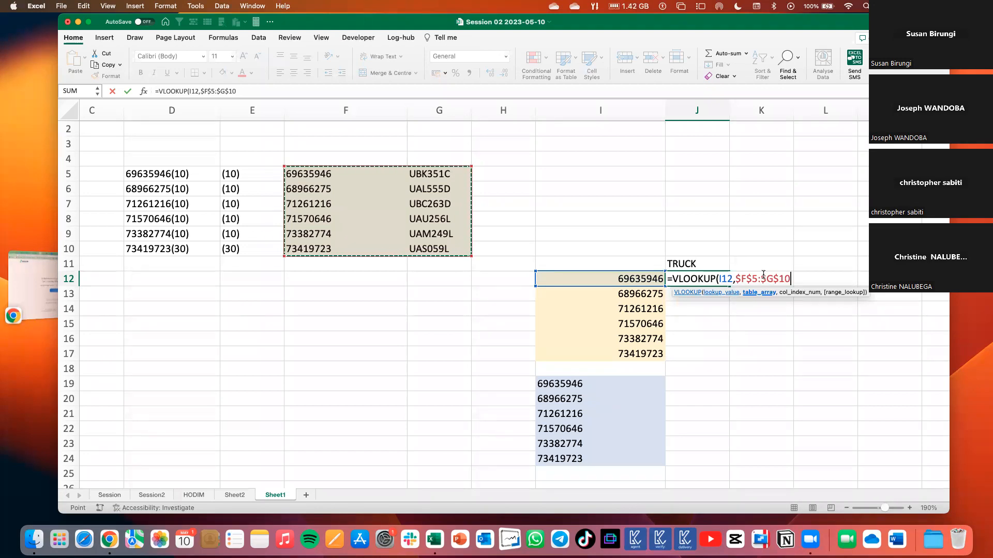
{"action": "type", "text": ","}
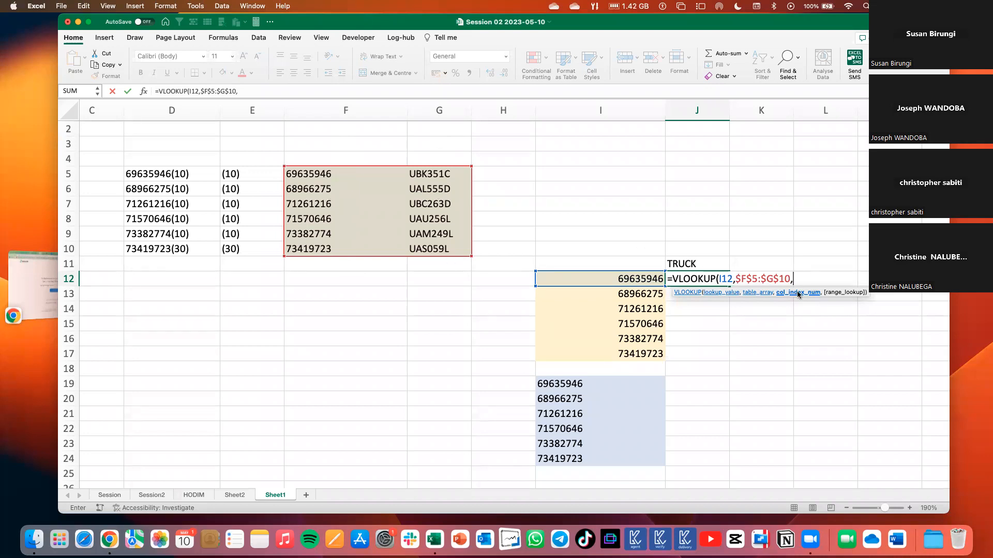
{"action": "type", "text": "2,"}
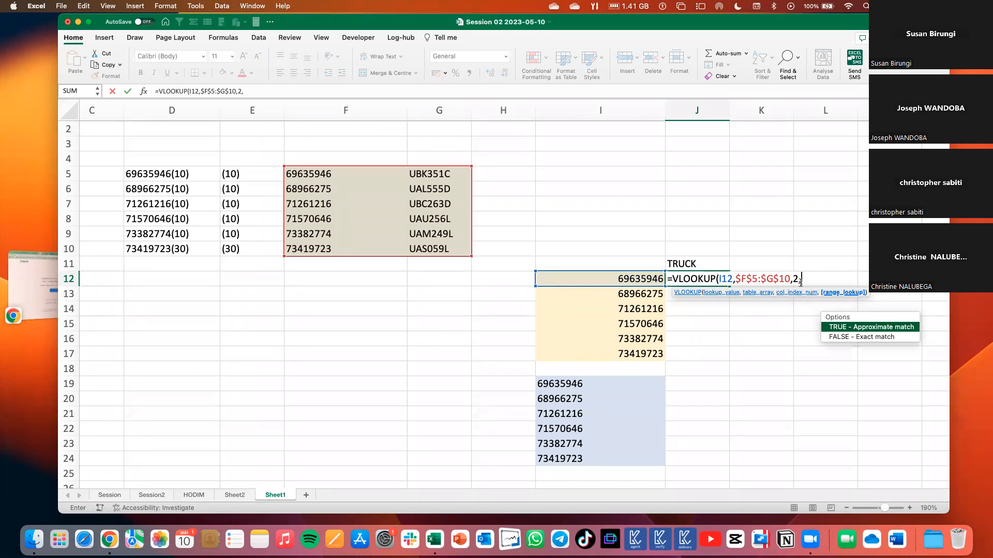
{"action": "type", "text": "0"}
{"action": "type", "text": ")"}
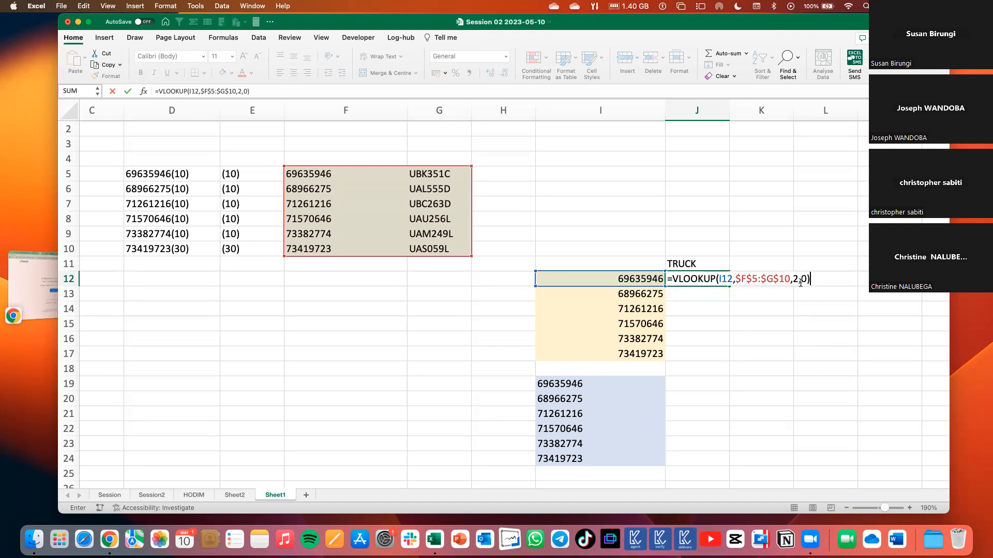
{"action": "key", "text": "Return"}
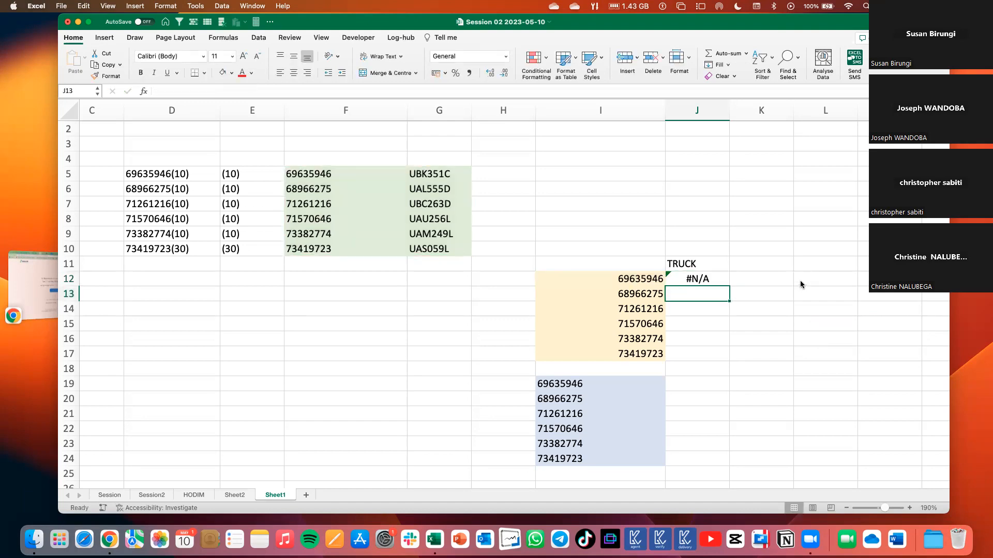
Copy the VLOOKUP formula text from J12 into J19 and change its lookup value to I19.
{"action": "left_click", "coordinate": [690, 279]}
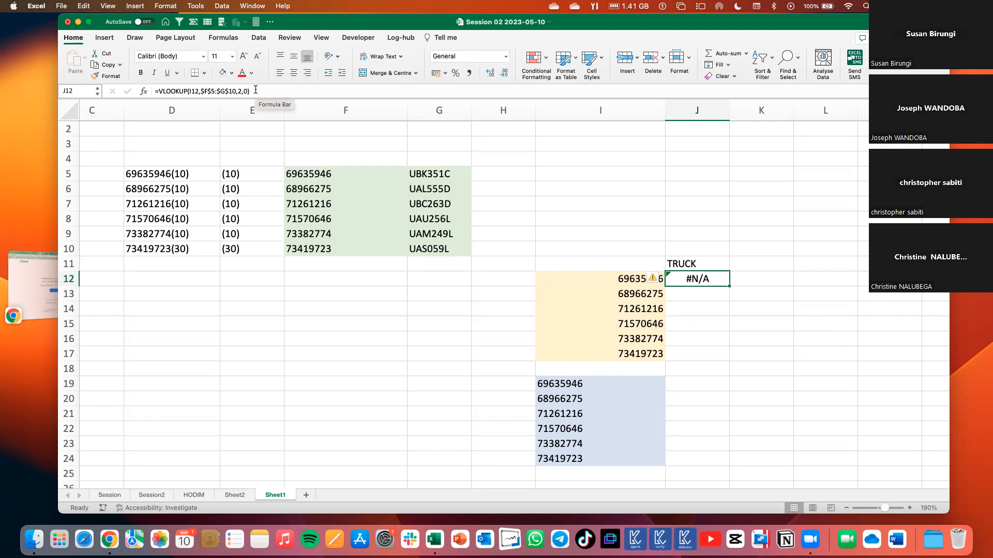
{"action": "left_click_drag", "start_coordinate": [250, 91], "coordinate": [152, 87]}
{"action": "key", "text": "super+c"}
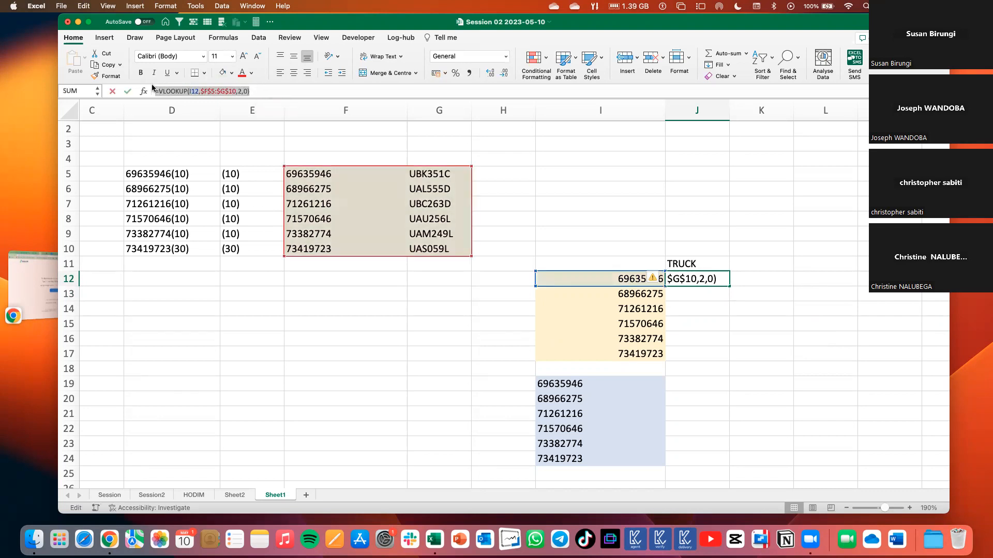
{"action": "key", "text": "Return"}
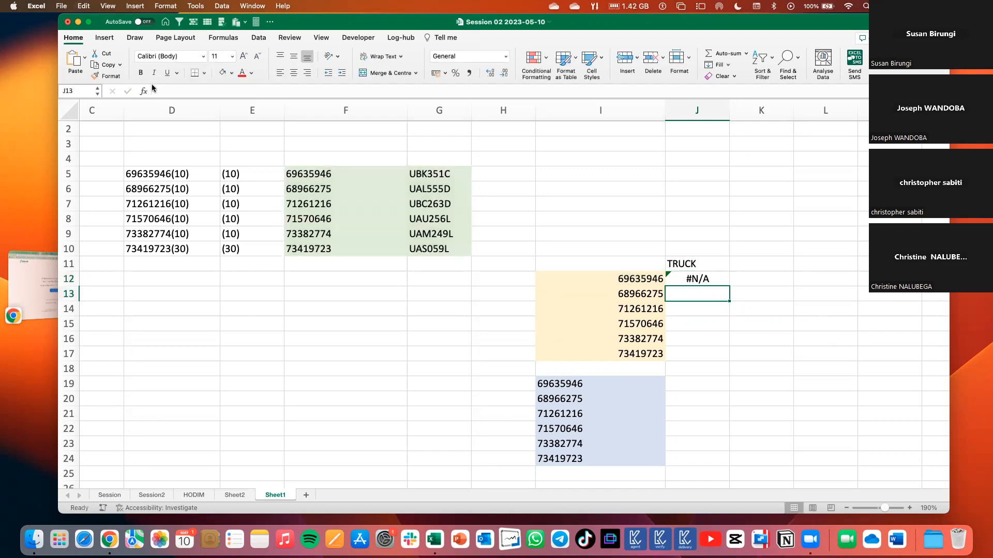
{"action": "left_click", "coordinate": [696, 385]}
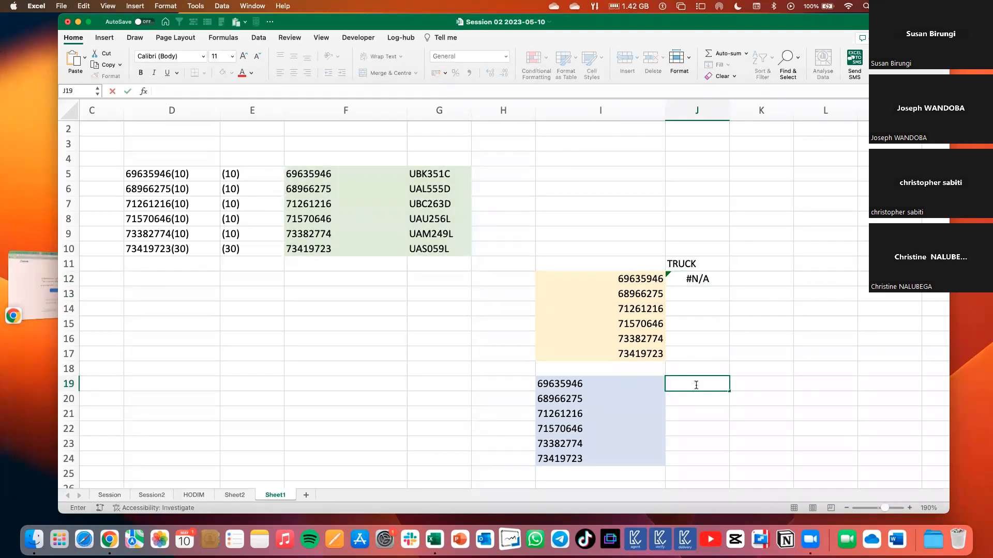
{"action": "key", "text": "super+v"}
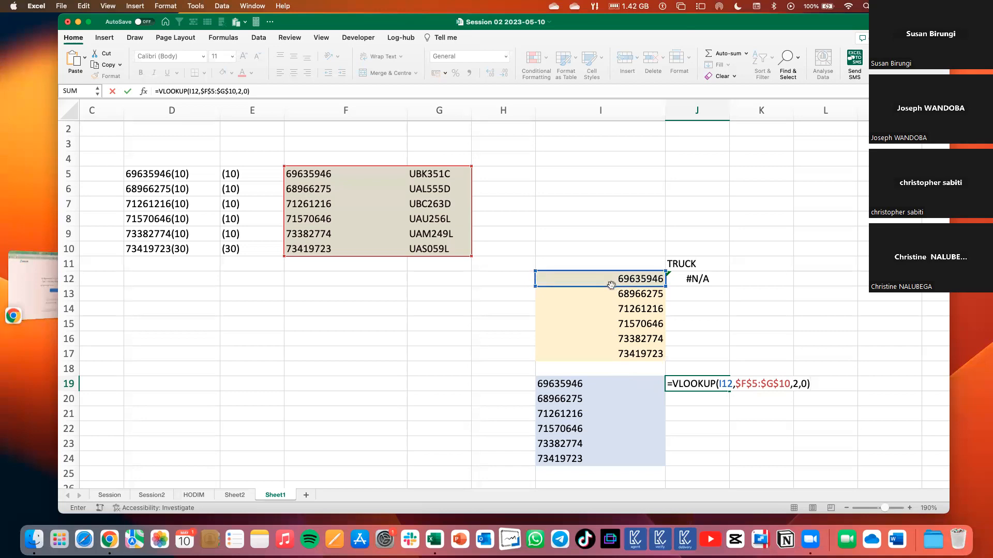
{"action": "left_click", "coordinate": [613, 388]}
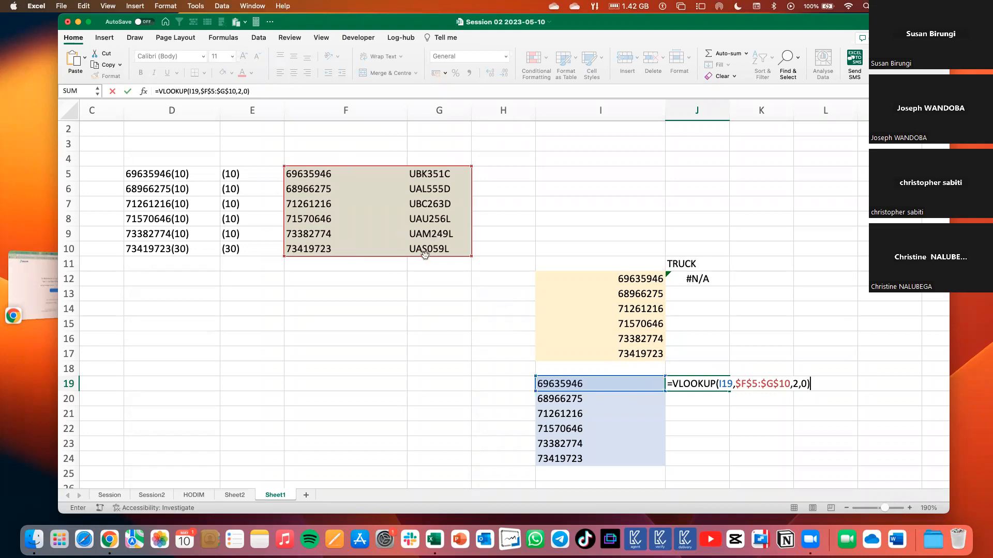
{"action": "key", "text": "Return"}
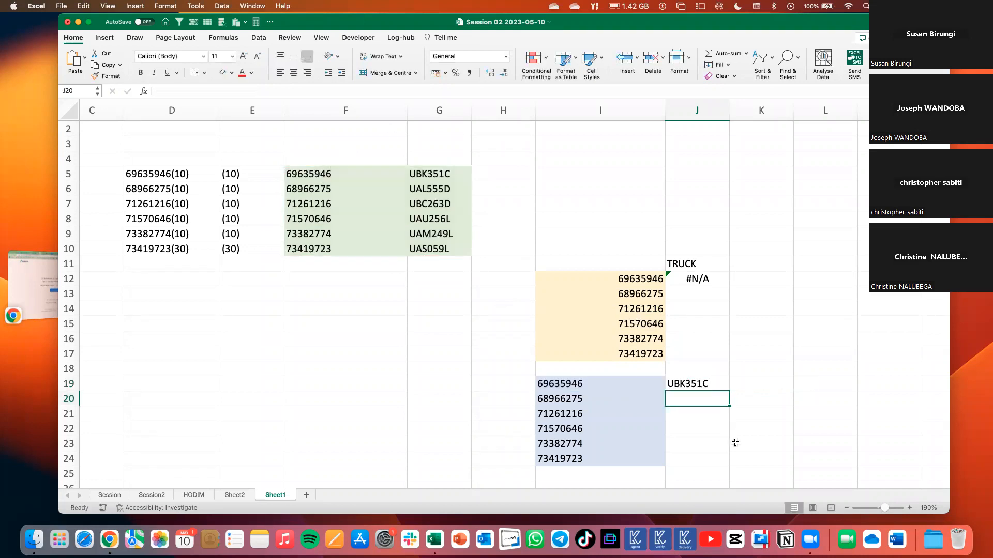
Fill the VLOOKUP formulas down through J12:J17 beside the gold block and J19:J24 beside the blue block.
{"action": "left_click", "coordinate": [706, 384]}
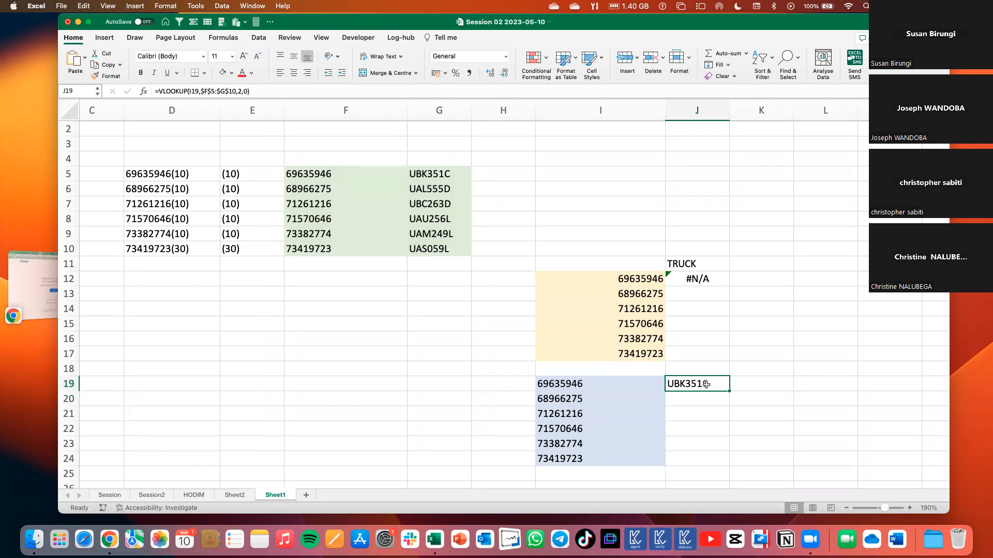
{"action": "left_click", "coordinate": [704, 276]}
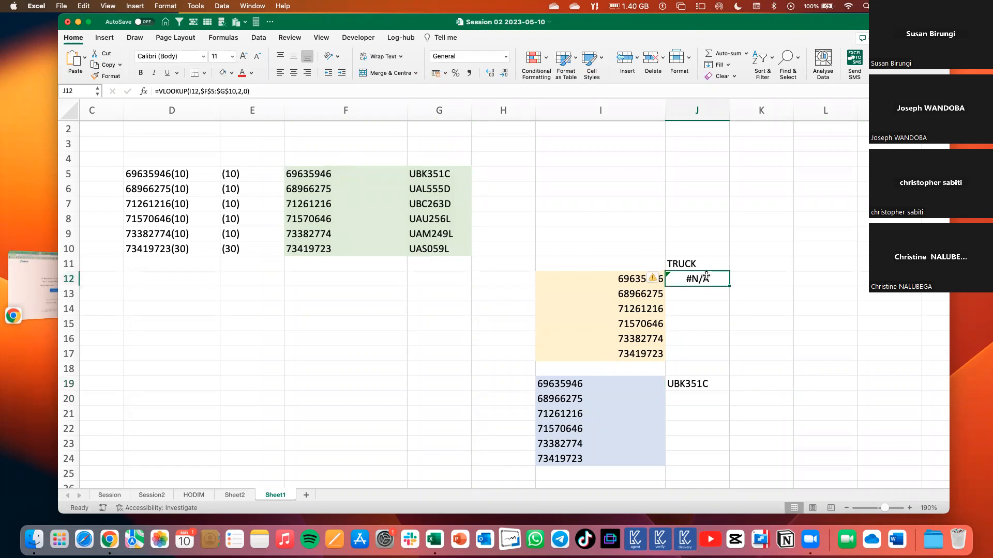
{"action": "left_click_drag", "start_coordinate": [728, 287], "coordinate": [726, 356]}
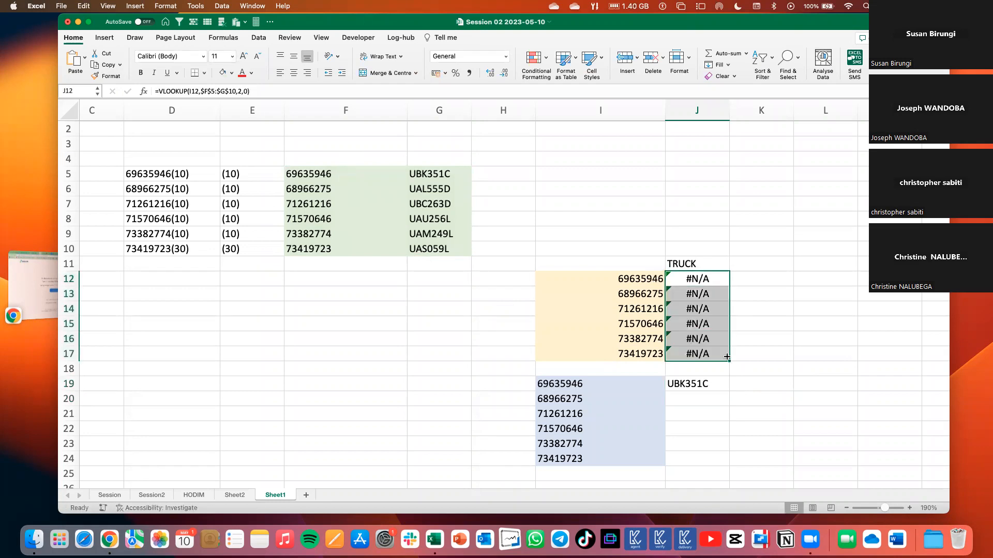
{"action": "left_click", "coordinate": [699, 385]}
{"action": "left_click_drag", "start_coordinate": [728, 391], "coordinate": [723, 460]}
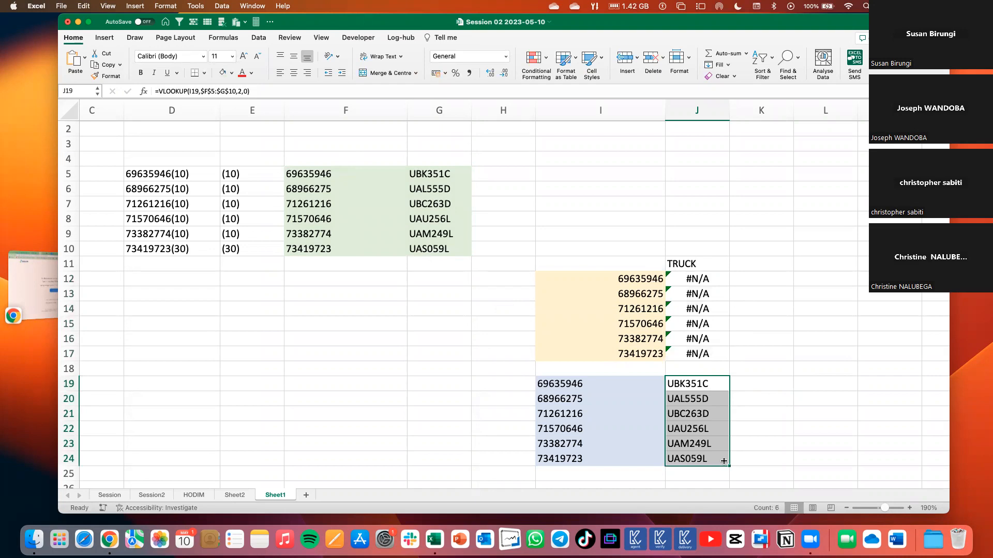
Compare the LEFT results in F5:F10 with the gold numbers, the blue MID results and the lookup results beside the gold block.
{"action": "left_click_drag", "start_coordinate": [316, 172], "coordinate": [418, 230]}
{"action": "left_click_drag", "start_coordinate": [420, 239], "coordinate": [420, 239]}
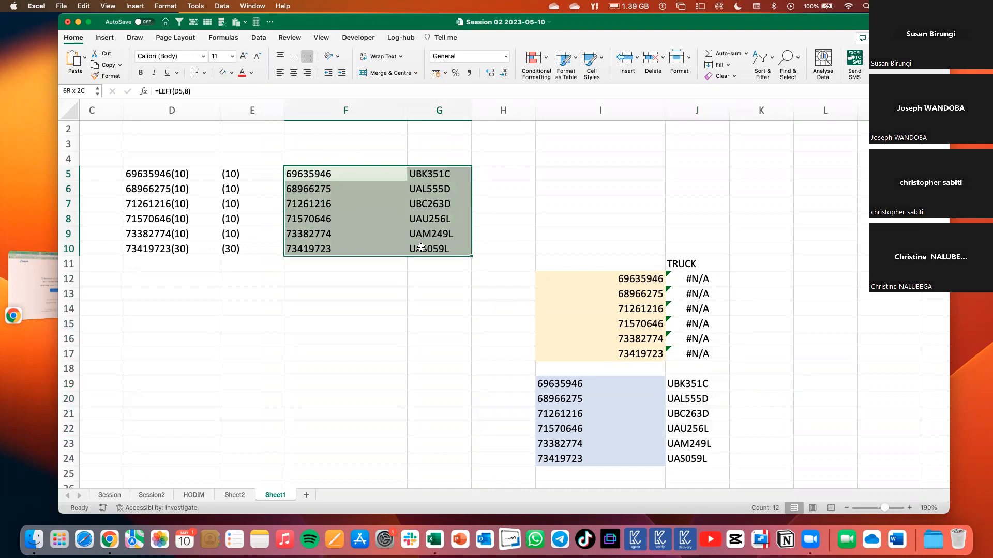
{"action": "left_click_drag", "start_coordinate": [334, 174], "coordinate": [331, 248]}
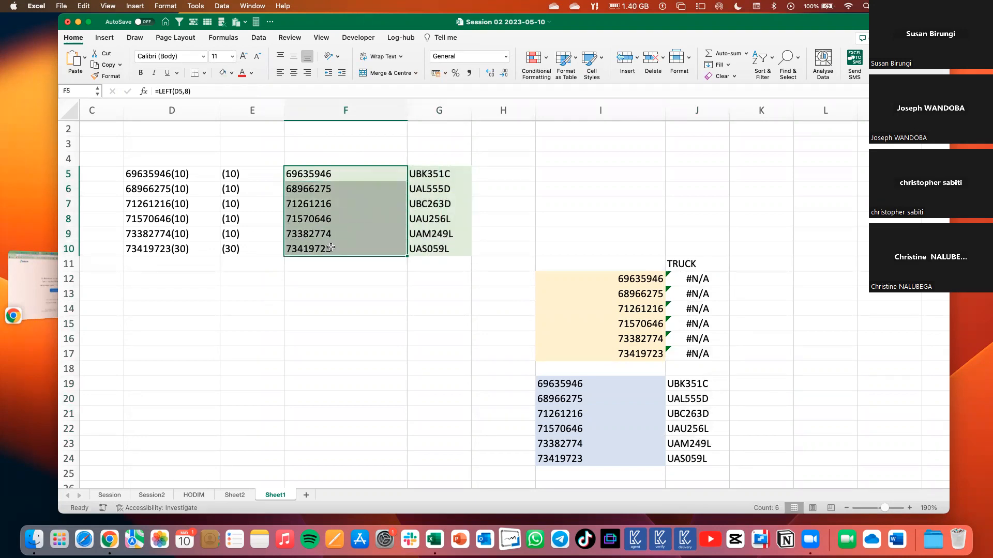
{"action": "left_click_drag", "start_coordinate": [635, 279], "coordinate": [636, 354]}
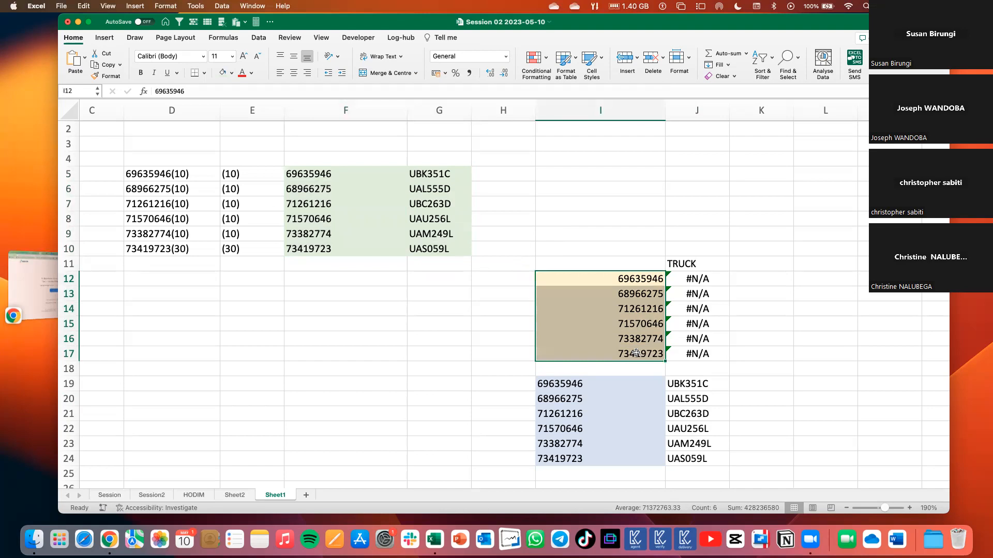
{"action": "left_click_drag", "start_coordinate": [693, 280], "coordinate": [688, 351]}
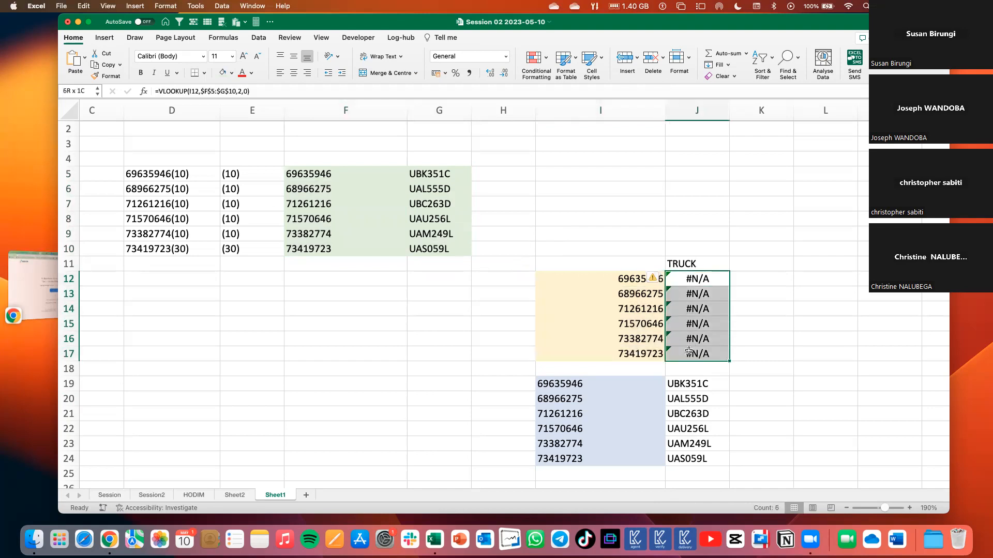
{"action": "left_click", "coordinate": [629, 278]}
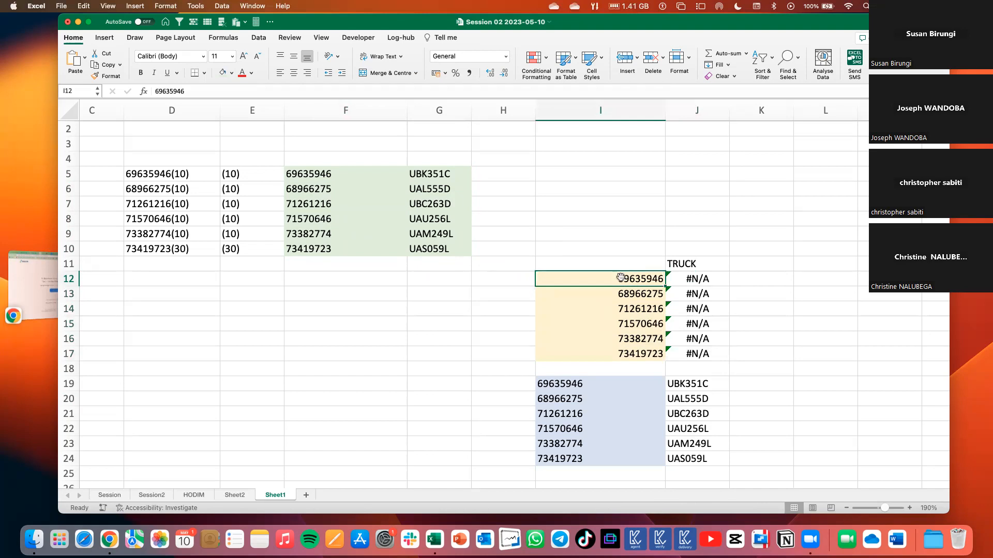
{"action": "left_click_drag", "start_coordinate": [316, 172], "coordinate": [317, 245]}
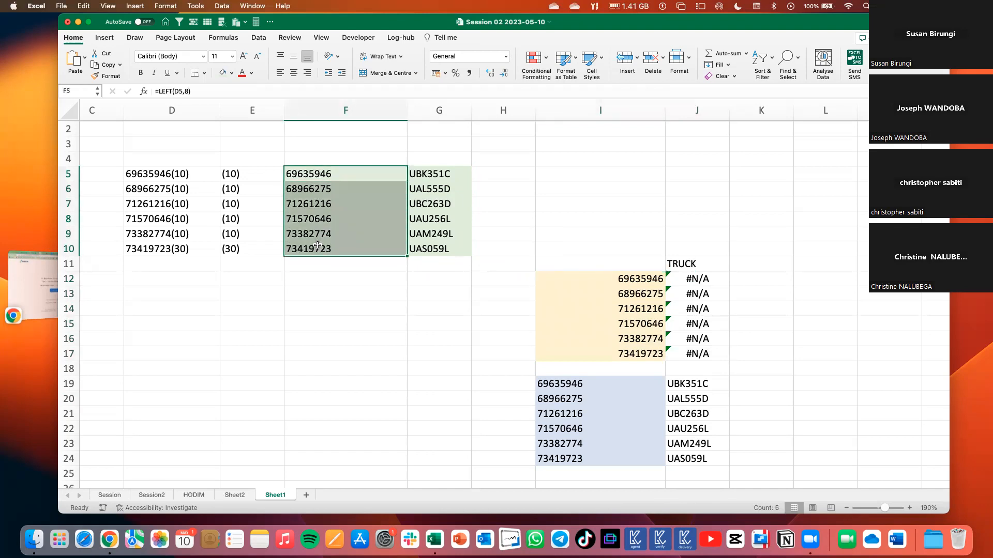
{"action": "left_click", "coordinate": [644, 279]}
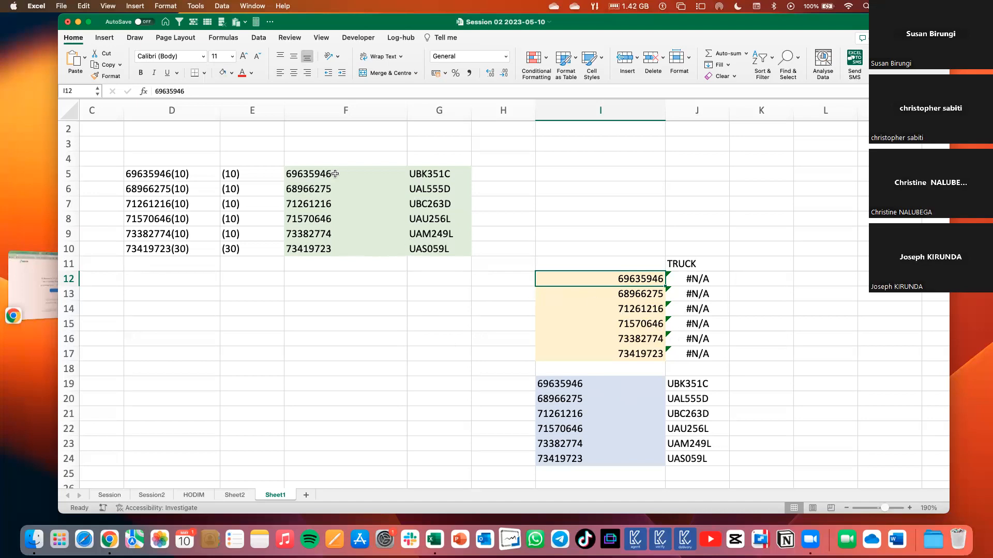
{"action": "left_click_drag", "start_coordinate": [569, 385], "coordinate": [573, 457]}
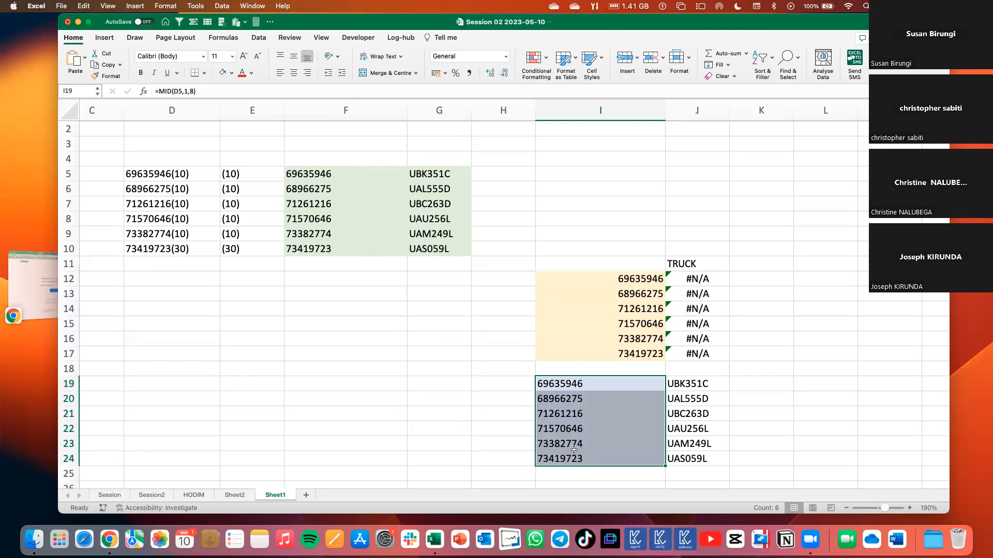
{"action": "left_click_drag", "start_coordinate": [349, 178], "coordinate": [352, 241]}
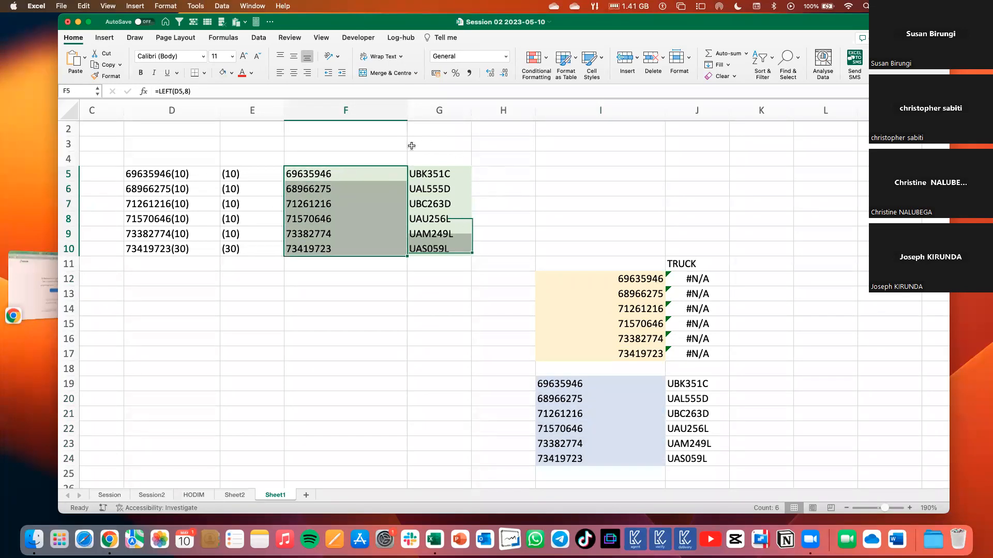
Multiply the LEFT result in F5 by 1 so the formula reads =LEFT(D5,8)*1 and returns a number.
{"action": "left_click", "coordinate": [316, 176]}
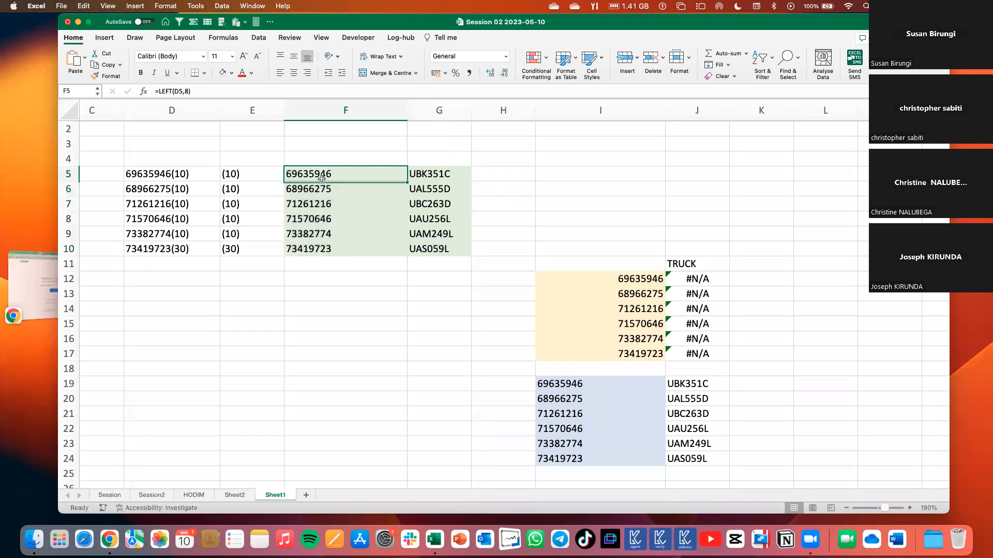
{"action": "left_click", "coordinate": [201, 91]}
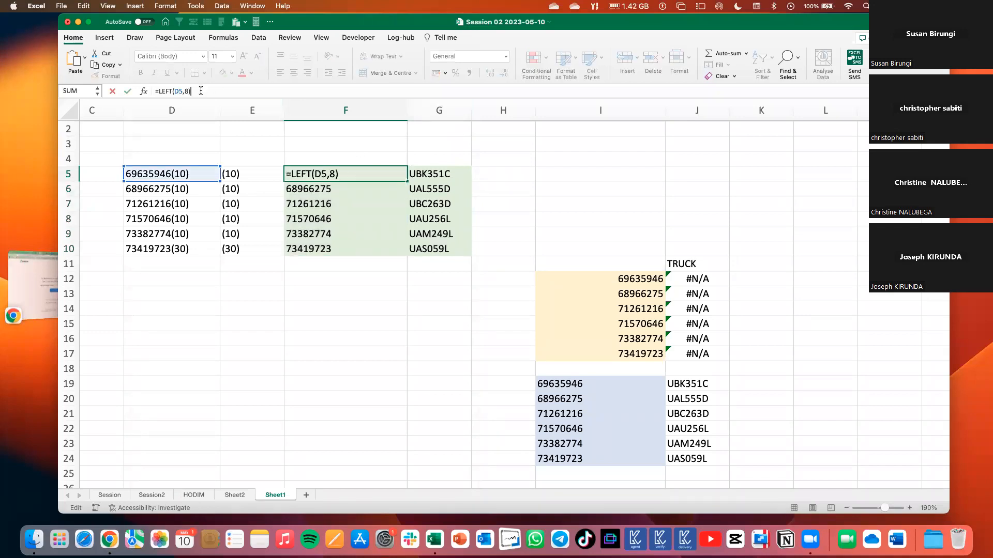
{"action": "type", "text": "*1"}
{"action": "key", "text": "Return"}
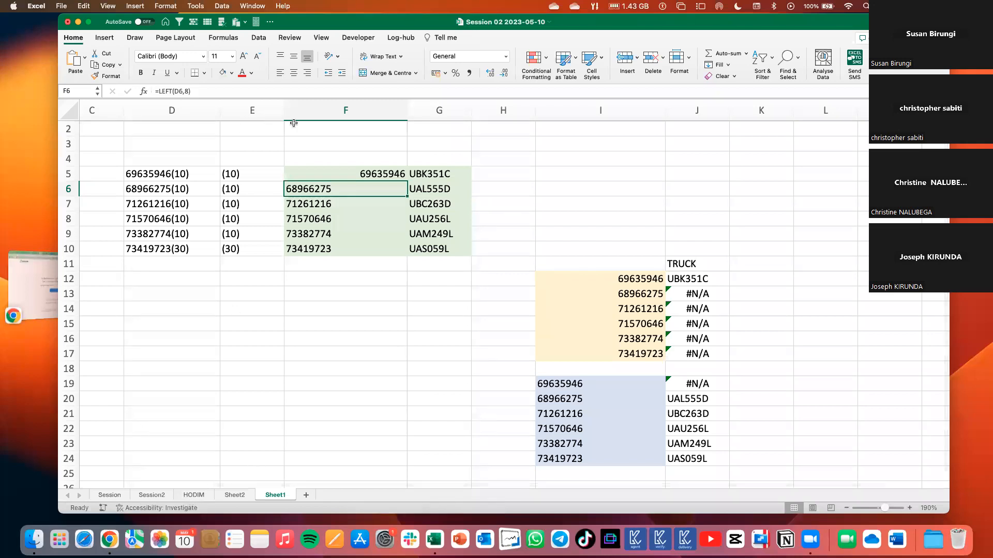
On the HODIM sheet, convert the text-stored Sap Number in D2 and LOGON Order number in C2 to numbers.
{"action": "left_click", "coordinate": [192, 495]}
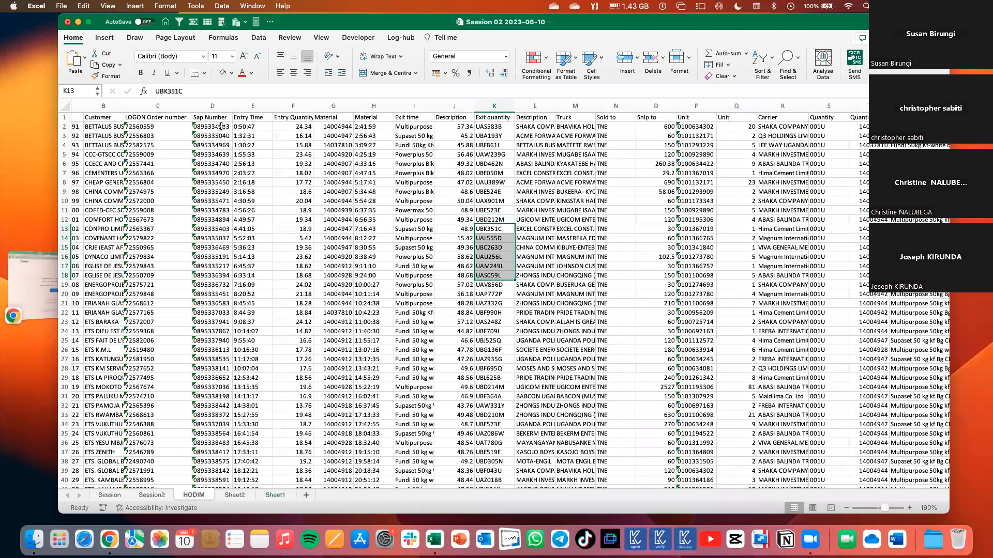
{"action": "left_click", "coordinate": [188, 128]}
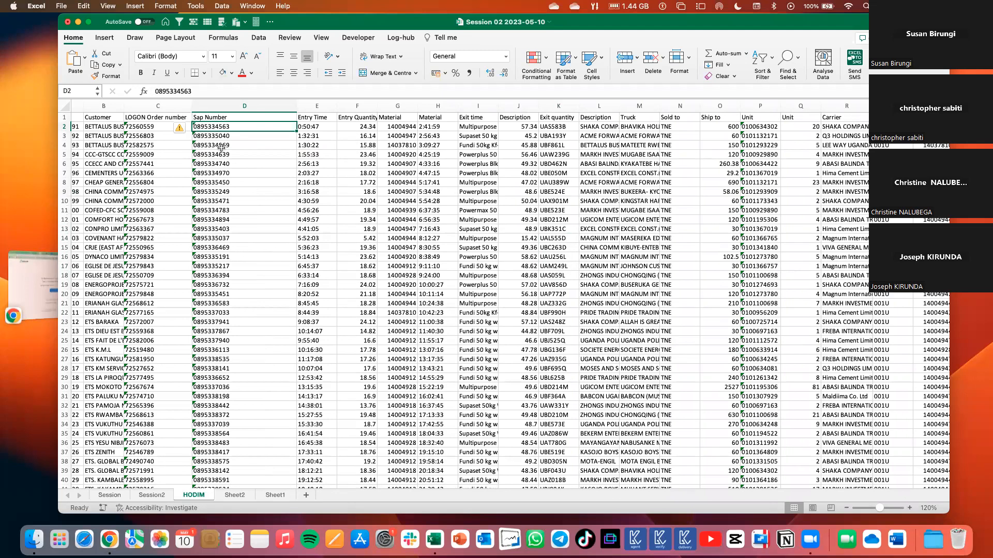
{"action": "left_click", "coordinate": [187, 130]}
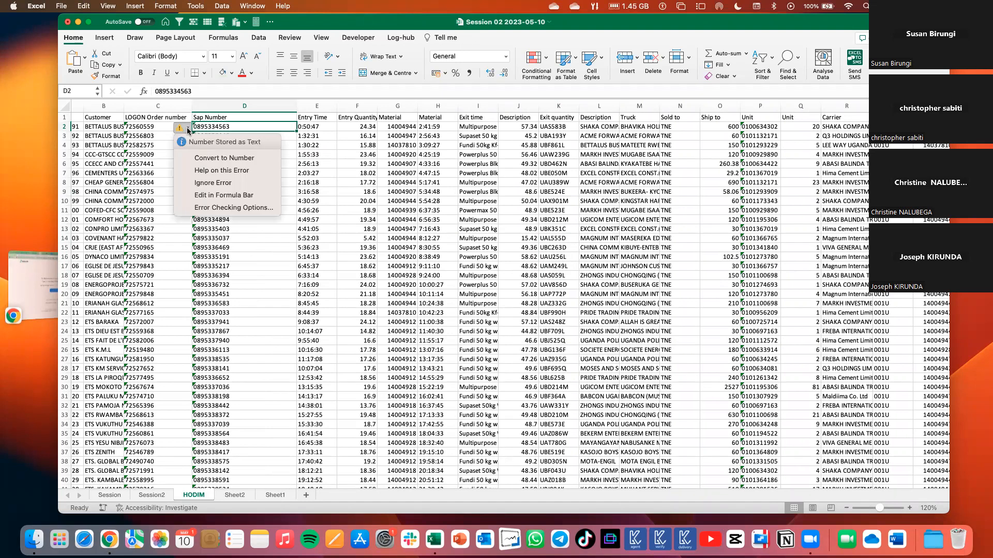
{"action": "left_click", "coordinate": [222, 158]}
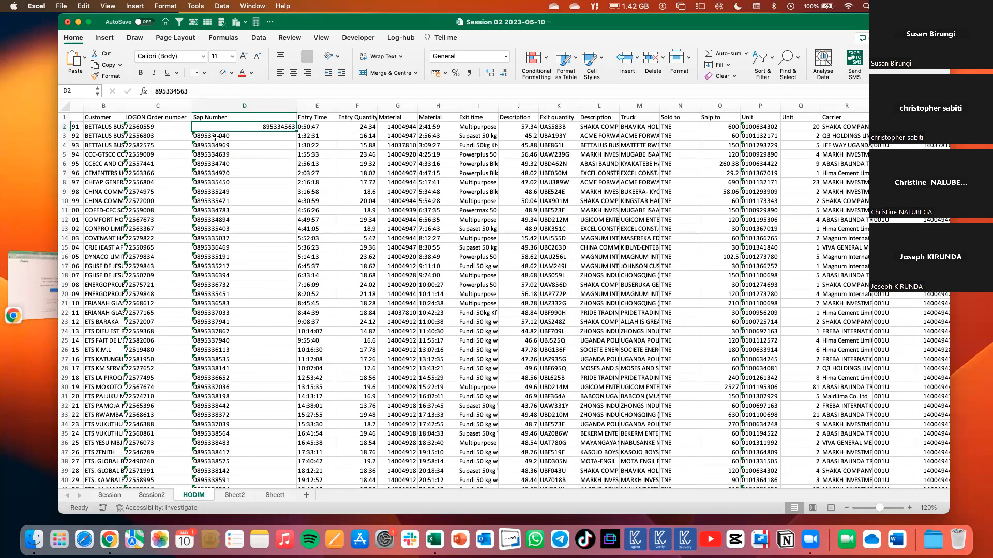
{"action": "left_click", "coordinate": [140, 127]}
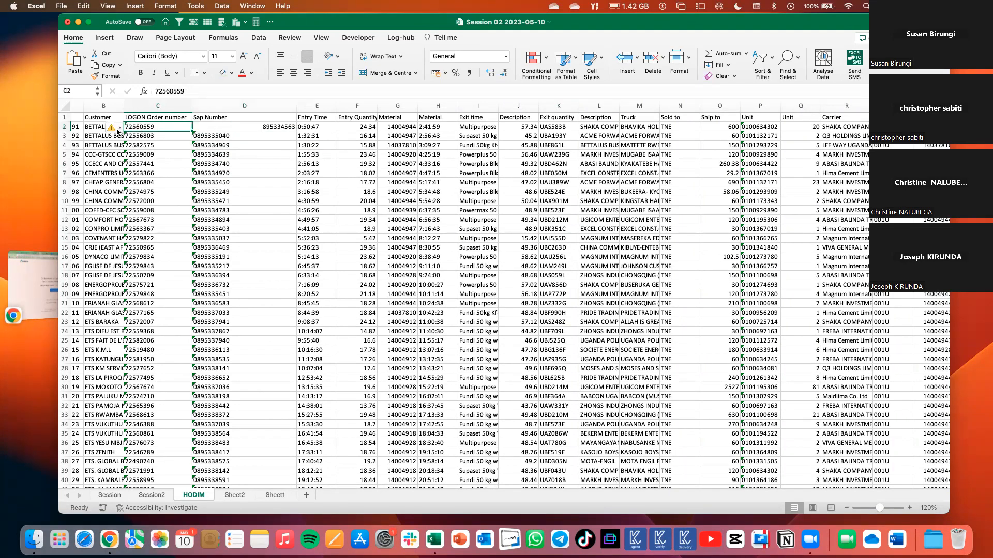
{"action": "left_click", "coordinate": [118, 129]}
{"action": "left_click", "coordinate": [138, 157]}
{"action": "left_click", "coordinate": [230, 137]}
{"action": "left_click_drag", "start_coordinate": [233, 136], "coordinate": [235, 263]}
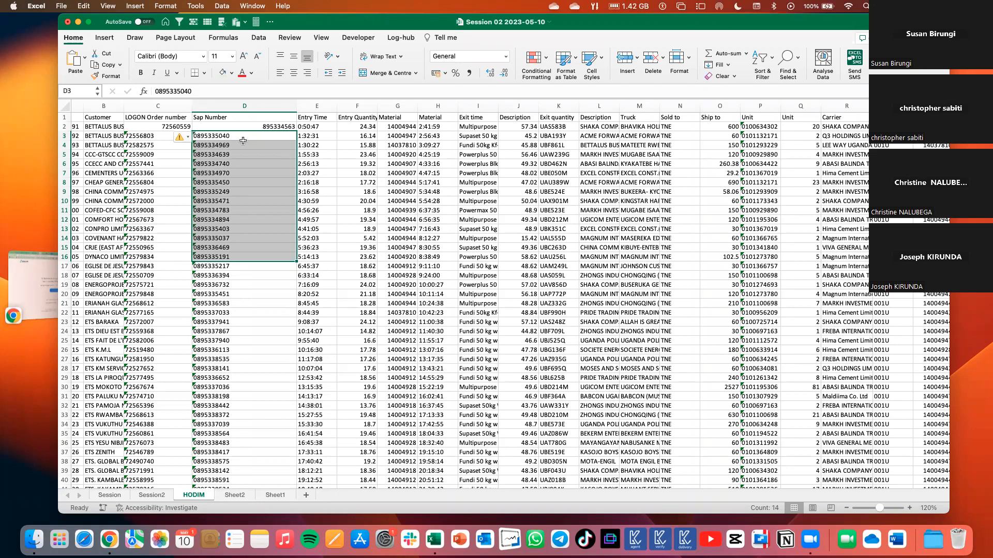
{"action": "left_click_drag", "start_coordinate": [221, 135], "coordinate": [217, 380]}
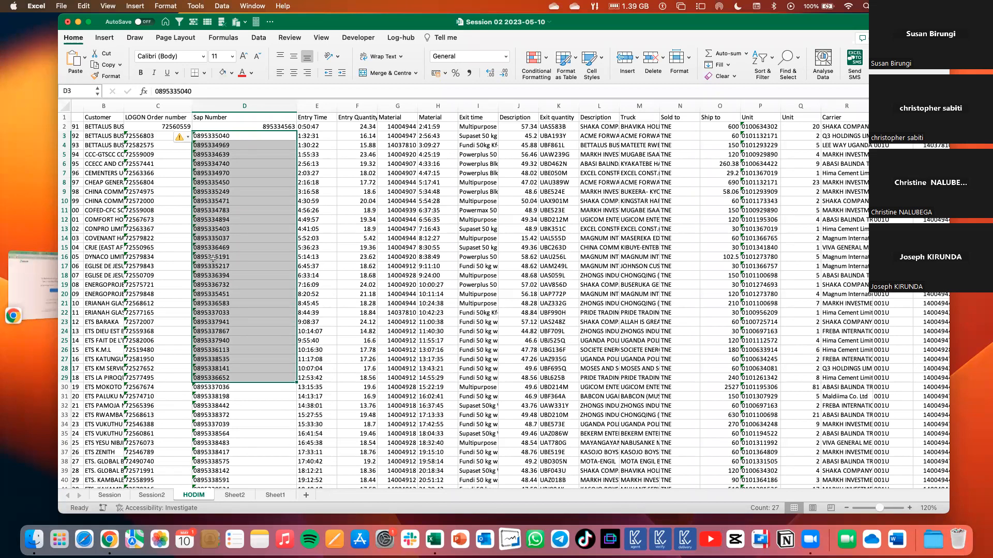
{"action": "key", "text": "super+c"}
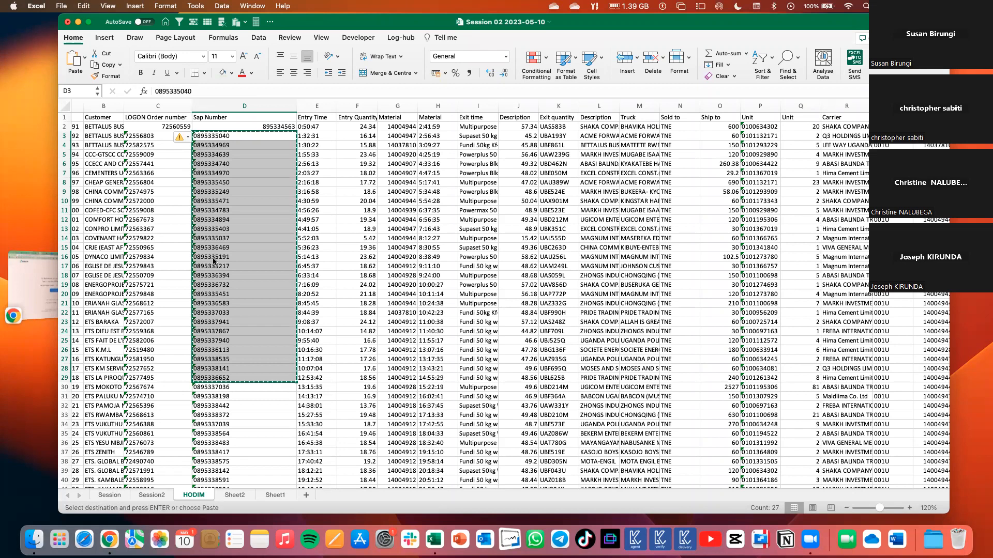
{"action": "left_click", "coordinate": [84, 57]}
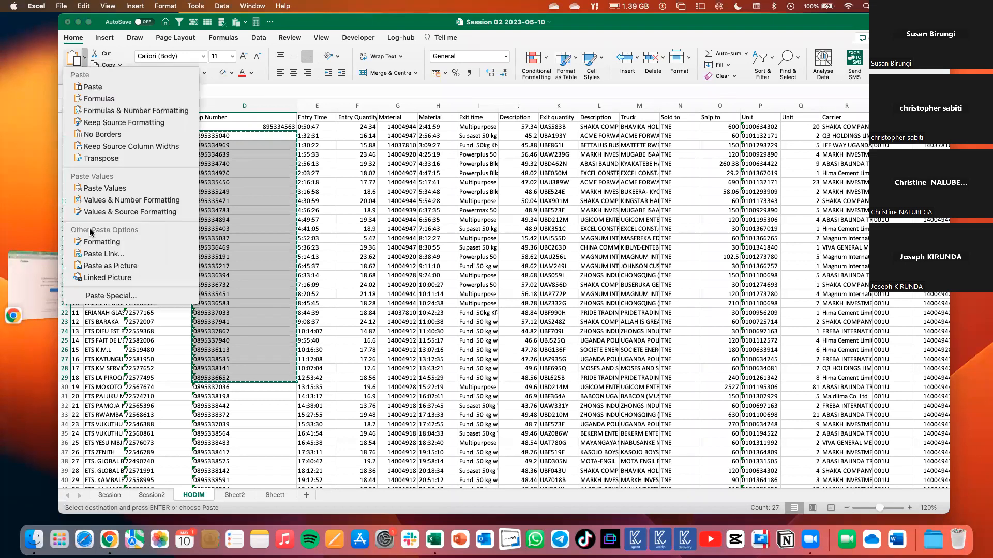
{"action": "left_click", "coordinate": [99, 296]}
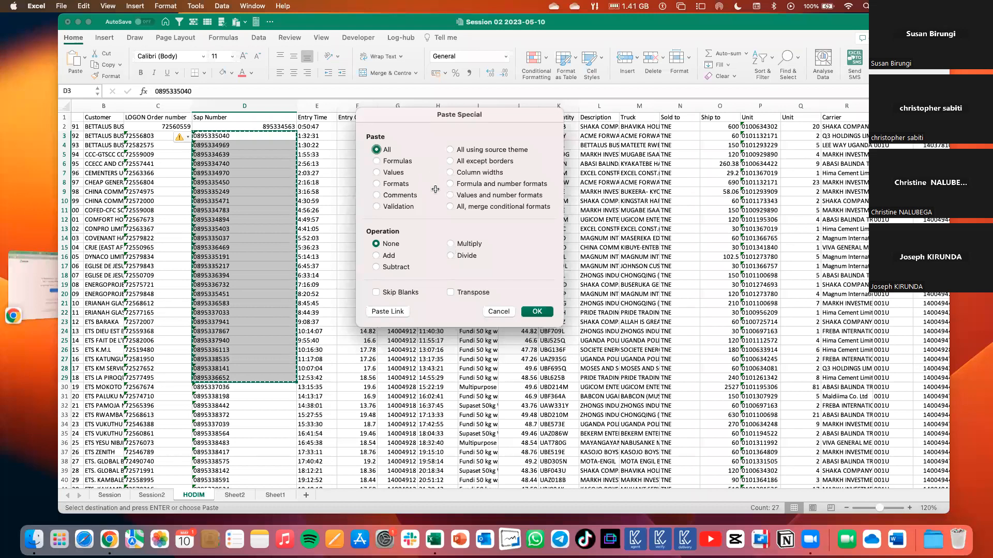
{"action": "left_click", "coordinate": [450, 244]}
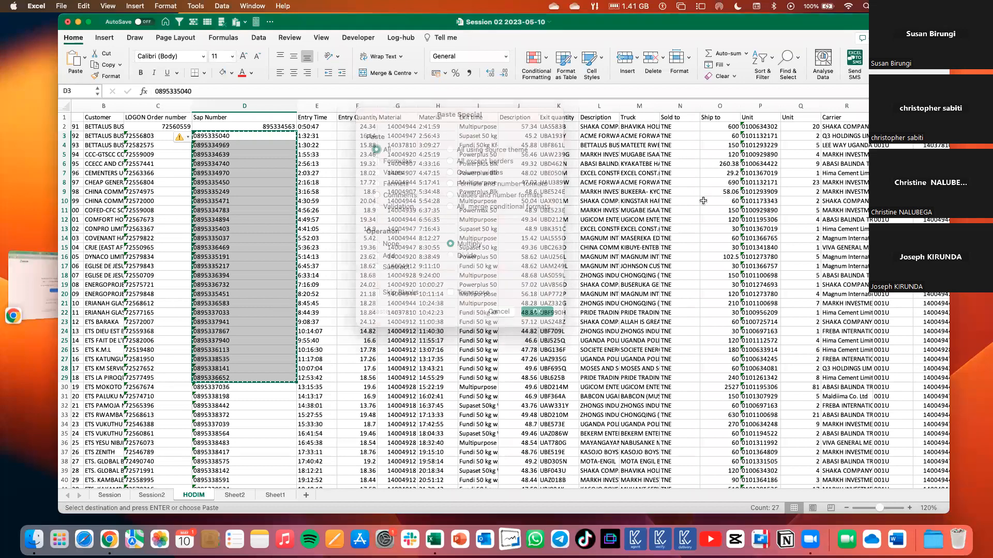
Enter 1 in the empty helper cell AD4 beyond the data and copy it.
{"action": "scroll", "coordinate": [703, 201], "scroll_direction": "left", "scroll_amount": 1}
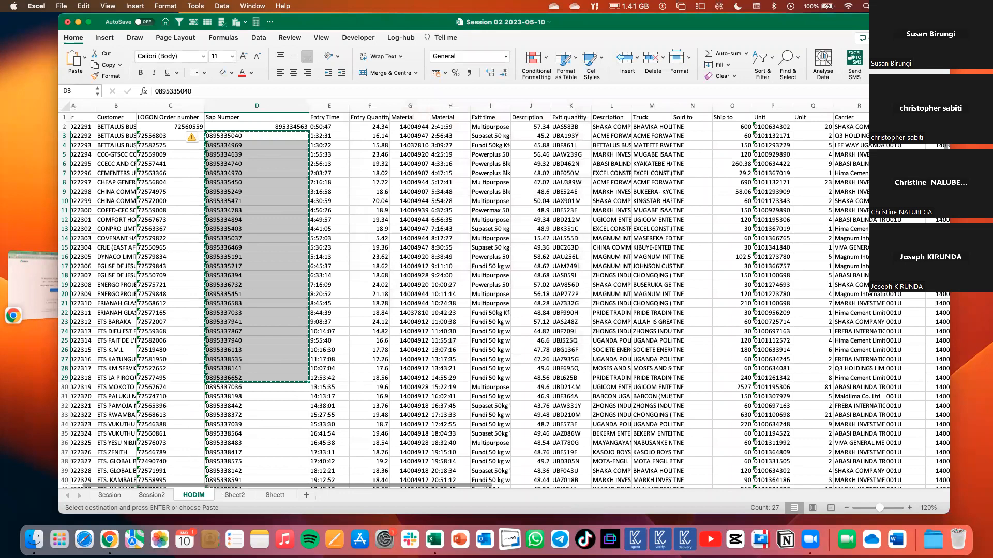
{"action": "scroll", "coordinate": [504, 300], "scroll_direction": "right", "scroll_amount": 8}
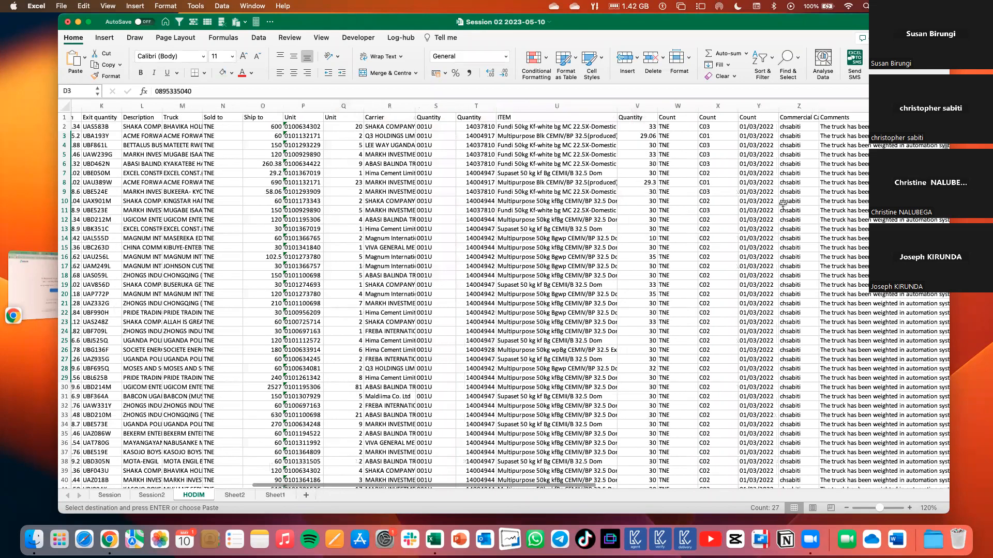
{"action": "scroll", "coordinate": [610, 246], "scroll_direction": "right", "scroll_amount": 8}
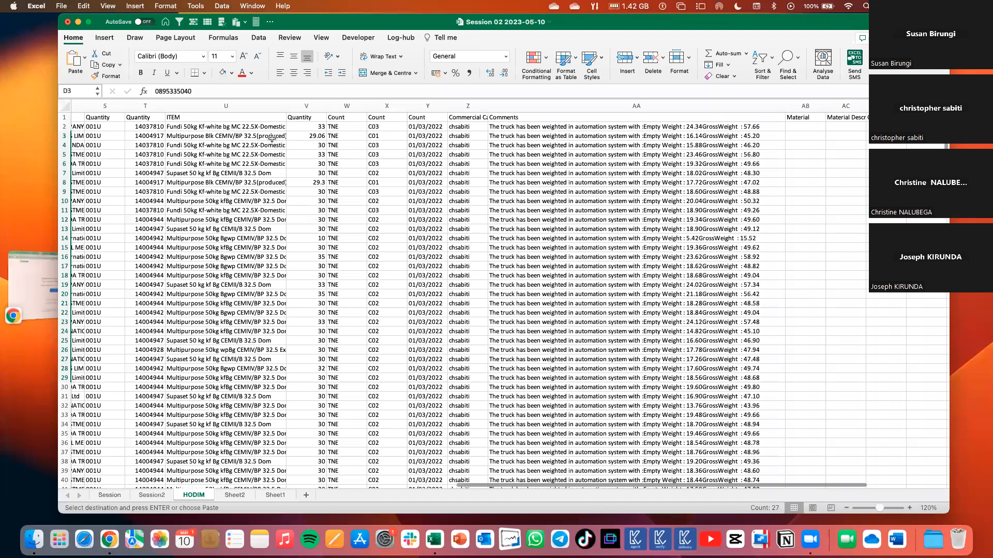
{"action": "key", "text": "super+z"}
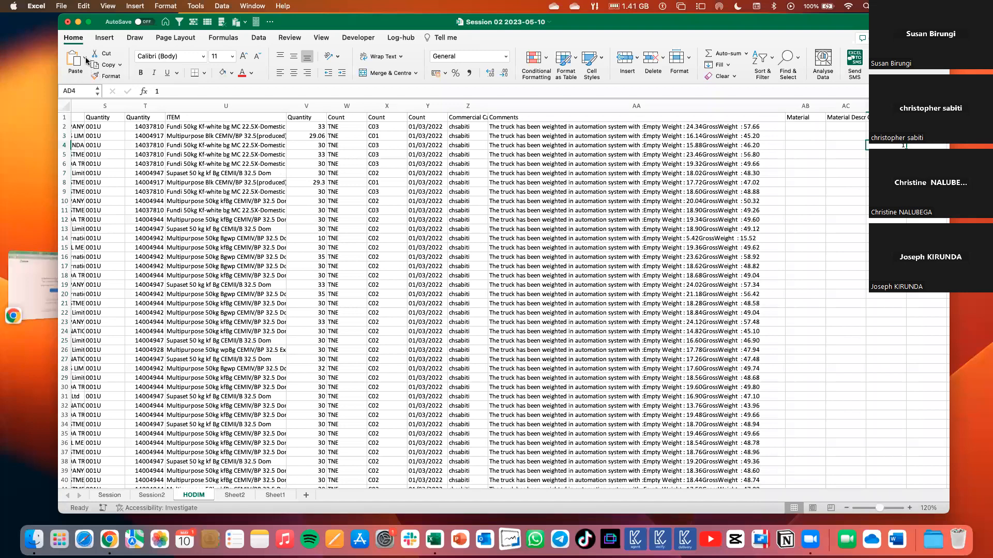
{"action": "key", "text": "super+c"}
Convert the Sap Numbers in D3:D32 to numbers by pasting the copied 1 with the Paste Special Multiply operation.
{"action": "scroll", "coordinate": [111, 251], "scroll_direction": "left", "scroll_amount": 15}
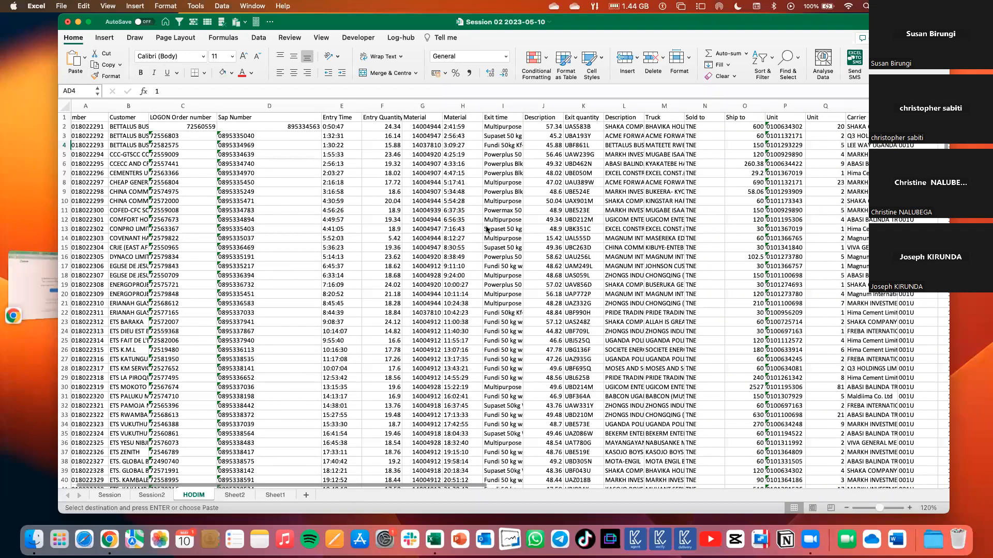
{"action": "key", "text": "super+z"}
{"action": "left_click", "coordinate": [84, 57]}
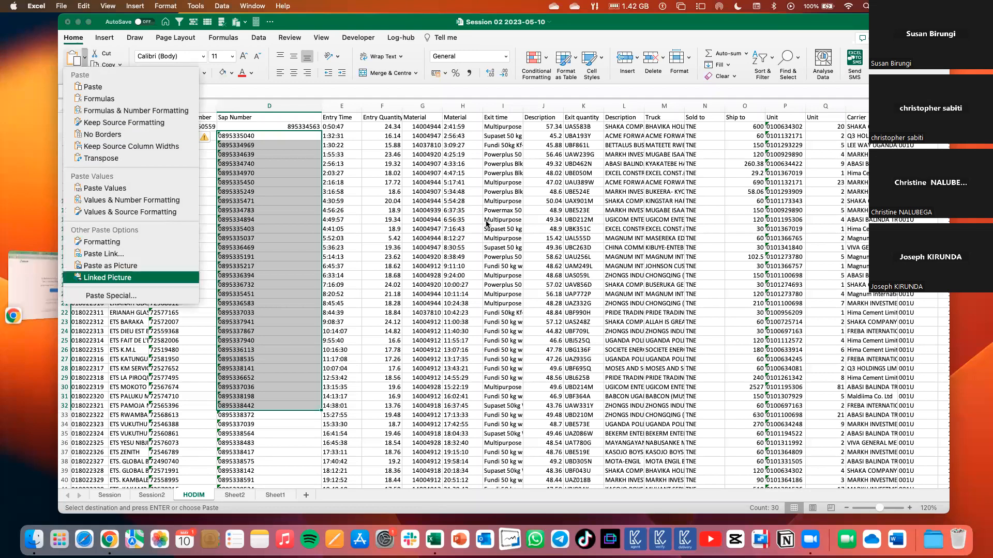
{"action": "left_click", "coordinate": [111, 296]}
{"action": "left_click", "coordinate": [487, 223]}
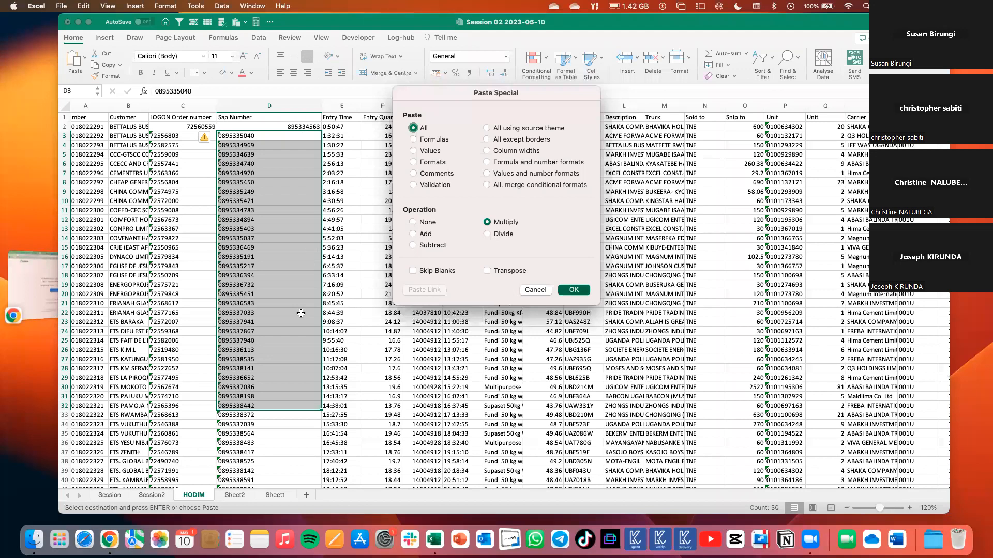
{"action": "key", "text": "Return"}
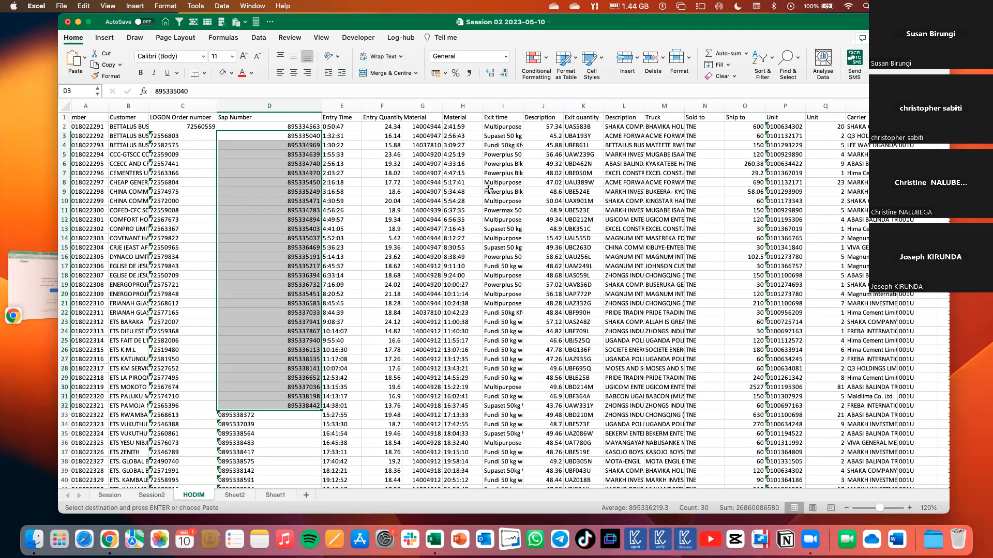
Paste the copied 1 into H8 and copy that cell as the new multiplier.
{"action": "key", "text": "Left"}
{"action": "key", "text": "Up"}
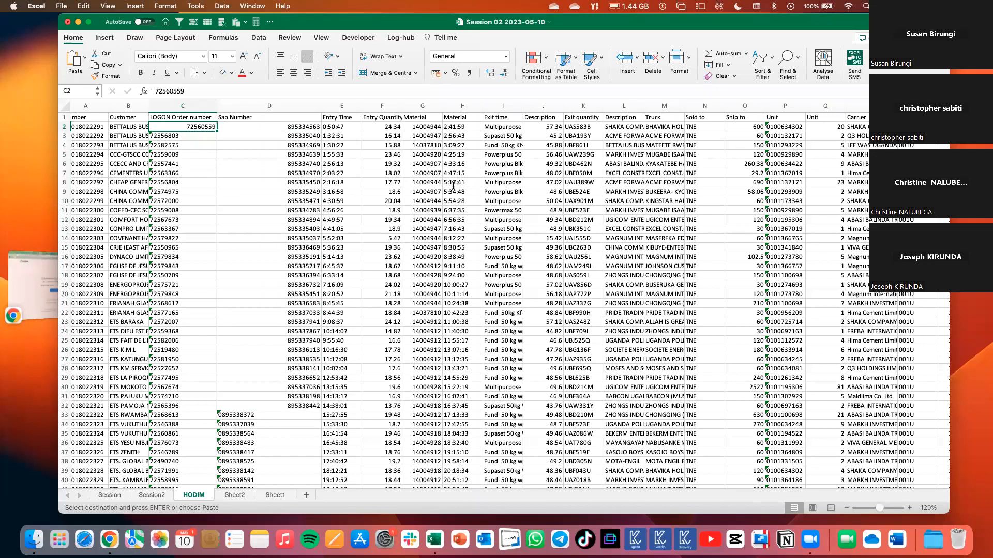
{"action": "key", "text": "ctrl+shift+Down"}
{"action": "left_click", "coordinate": [471, 183]}
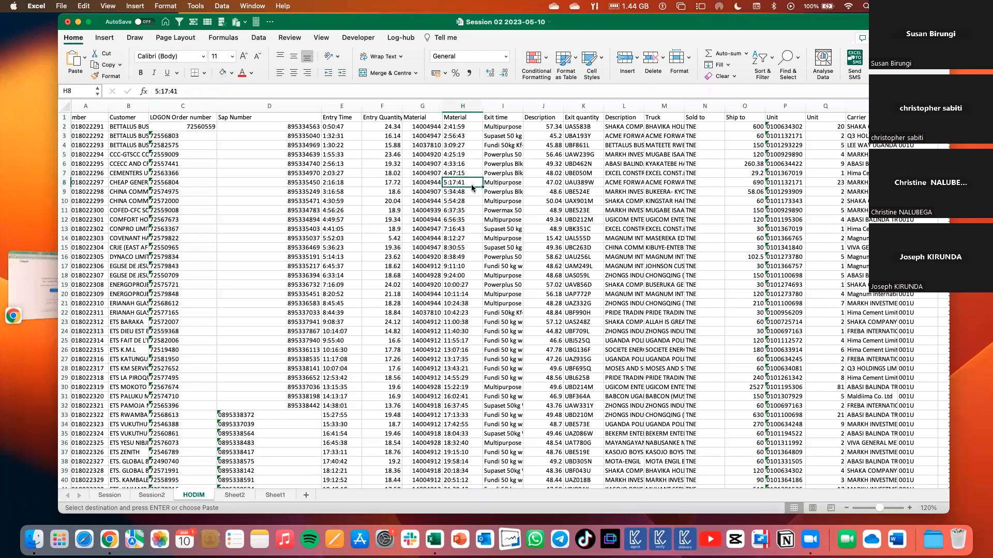
{"action": "key", "text": "Return"}
{"action": "left_click", "coordinate": [422, 248]}
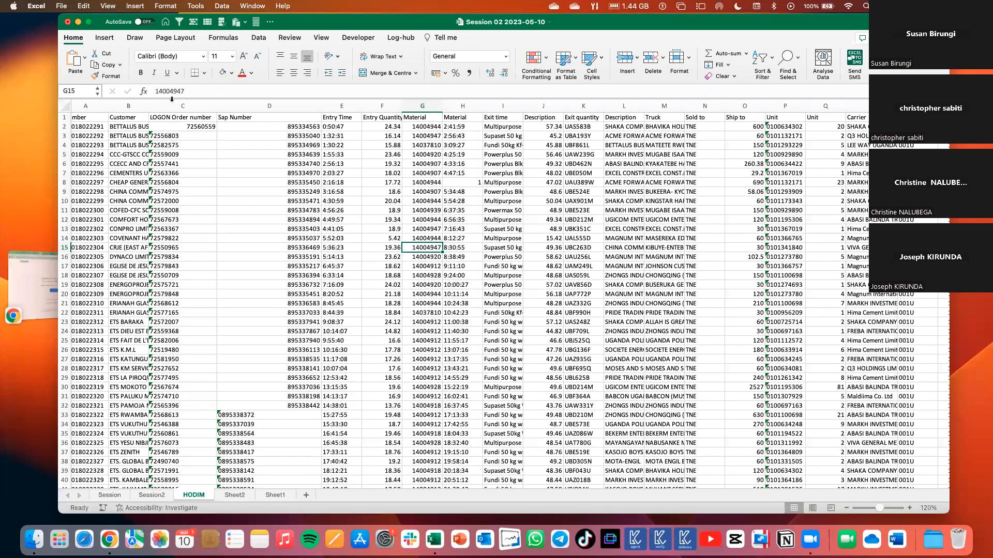
{"action": "left_click", "coordinate": [463, 183]}
{"action": "key", "text": "super+c"}
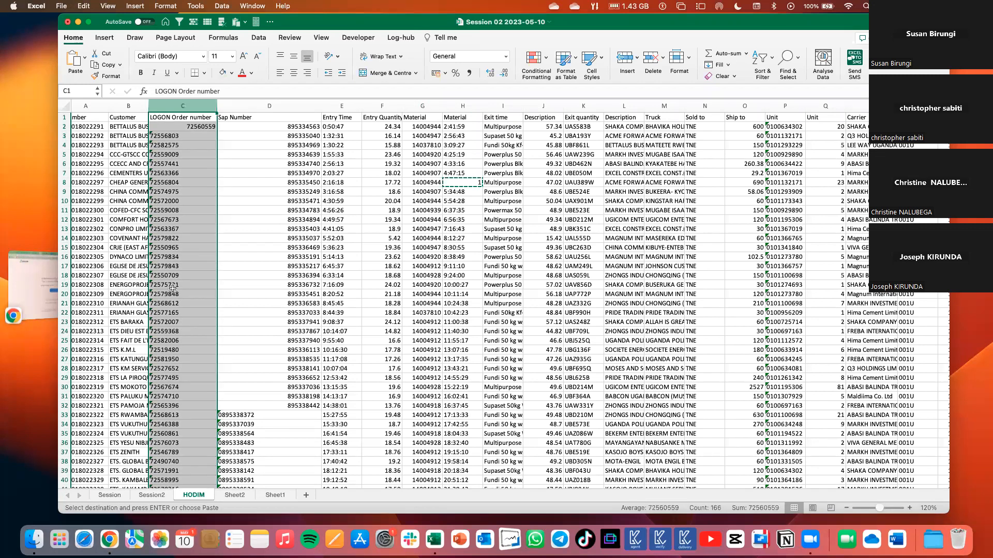
Convert the LOGON Order numbers in C2:C166 to numbers by pasting the 1 from H8 with the Paste Special Multiply operation.
{"action": "left_click", "coordinate": [174, 128]}
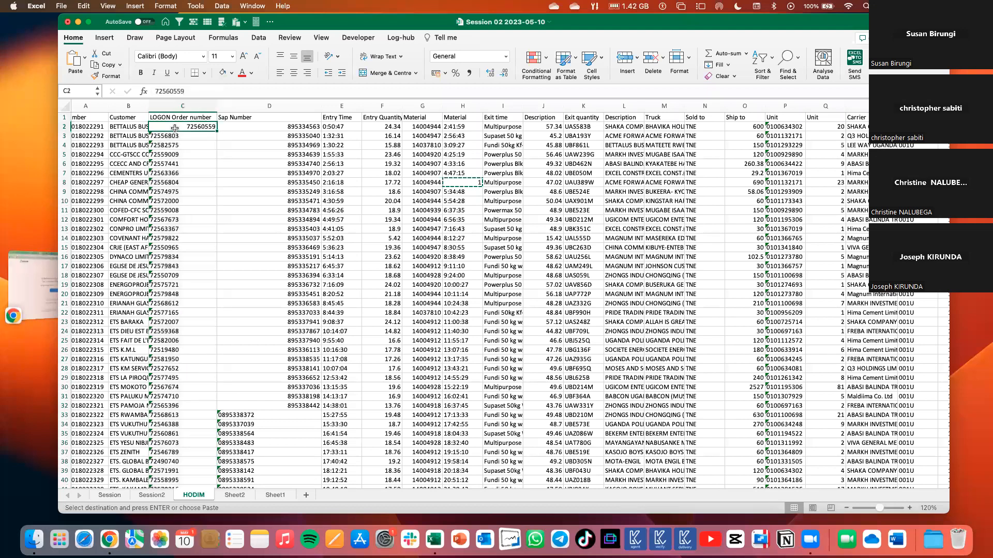
{"action": "key", "text": "super+shift+Down"}
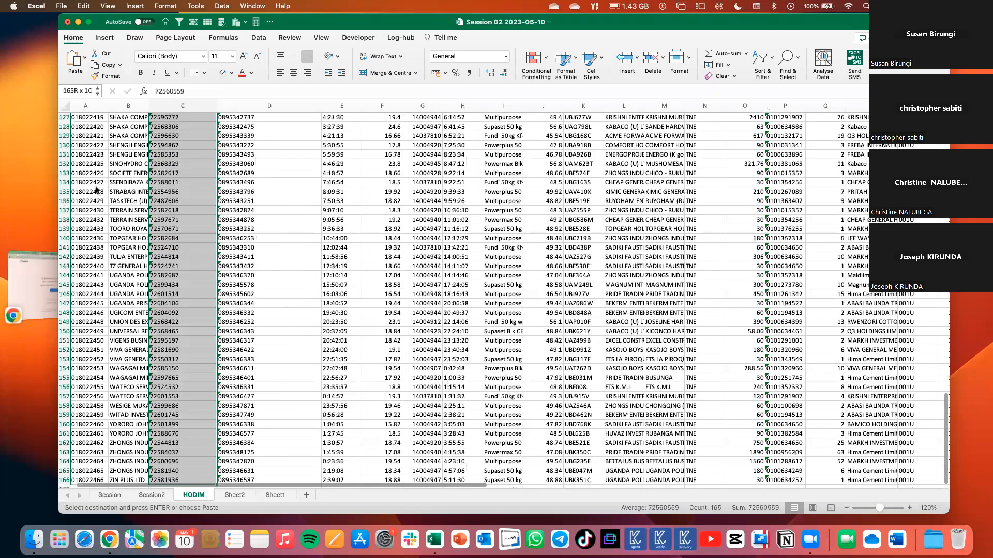
{"action": "left_click", "coordinate": [84, 57]}
{"action": "left_click", "coordinate": [111, 295]}
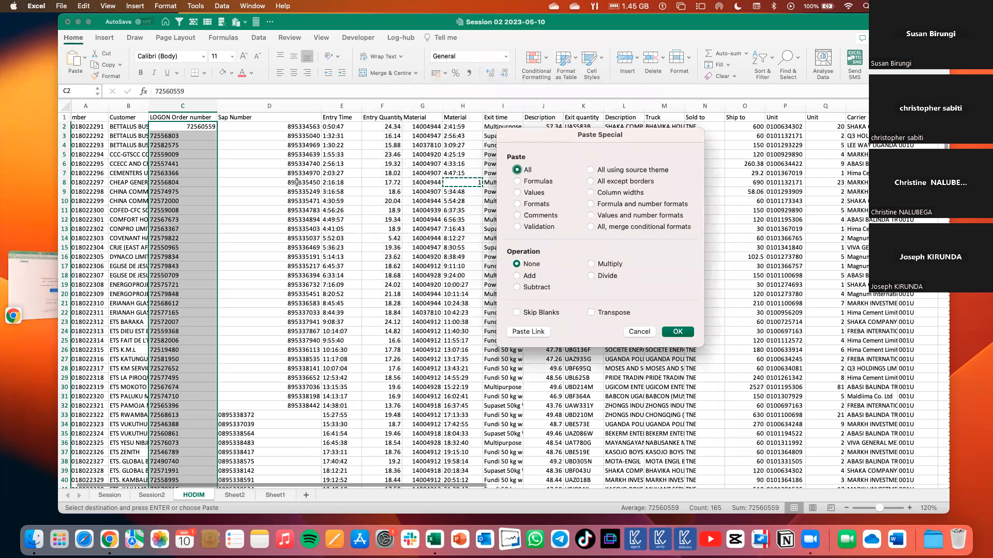
{"action": "key", "text": "m"}
{"action": "key", "text": "Return"}
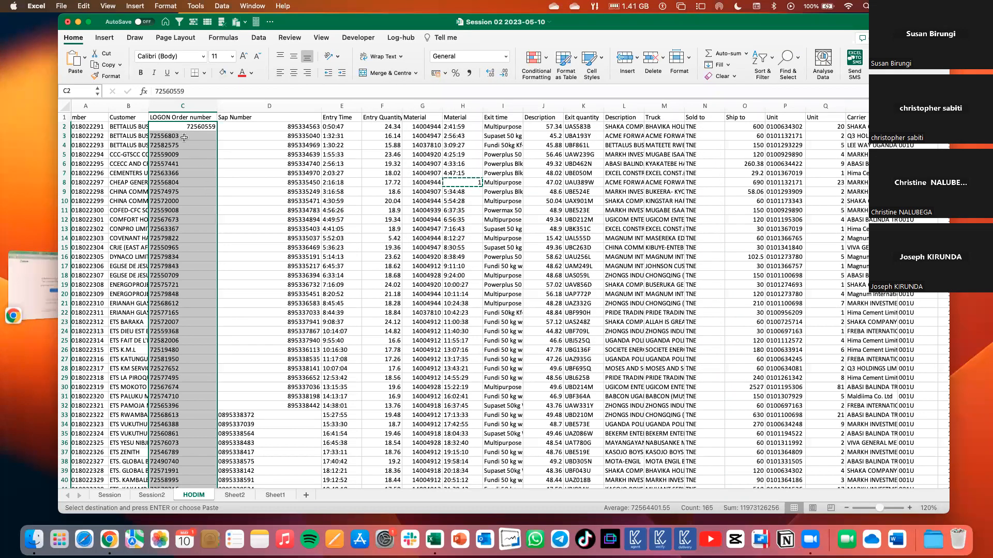
{"action": "left_click", "coordinate": [182, 183]}
{"action": "left_click", "coordinate": [183, 153]}
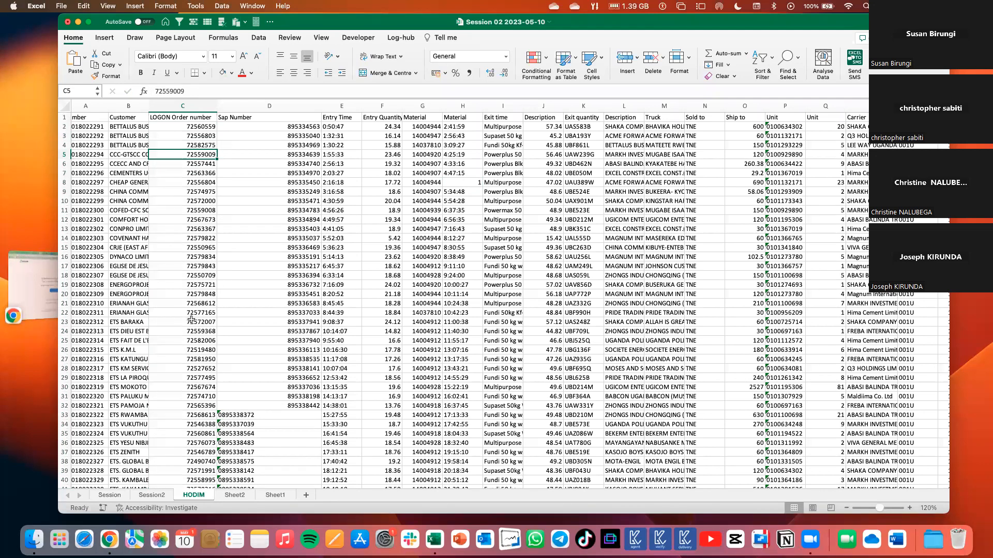
Replace the helper value in H8 of the Material column with 0.
{"action": "scroll", "coordinate": [191, 321], "scroll_direction": "down", "scroll_amount": 3}
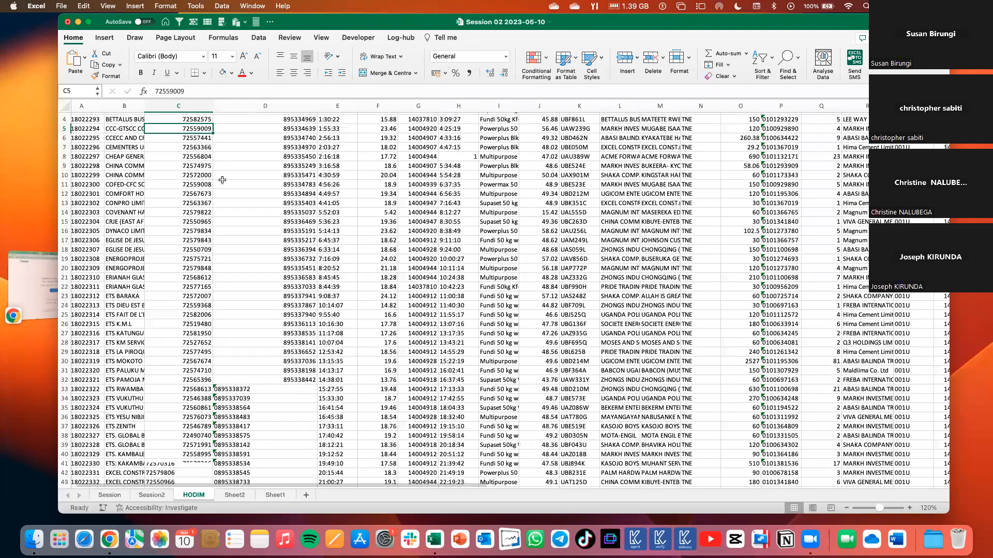
{"action": "scroll", "coordinate": [217, 163], "scroll_direction": "down", "scroll_amount": 4}
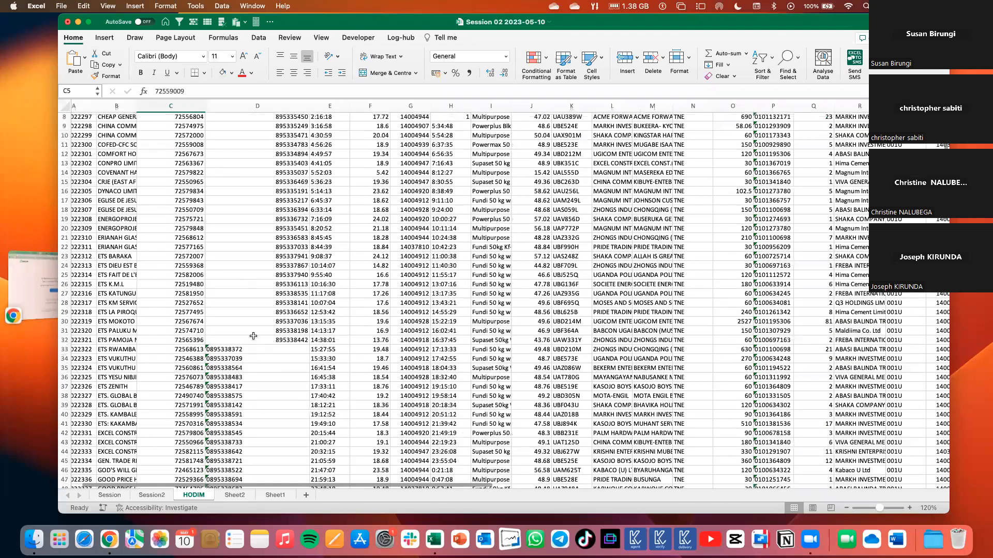
{"action": "scroll", "coordinate": [253, 336], "scroll_direction": "down", "scroll_amount": 3}
{"action": "scroll", "coordinate": [254, 336], "scroll_direction": "left", "scroll_amount": 1}
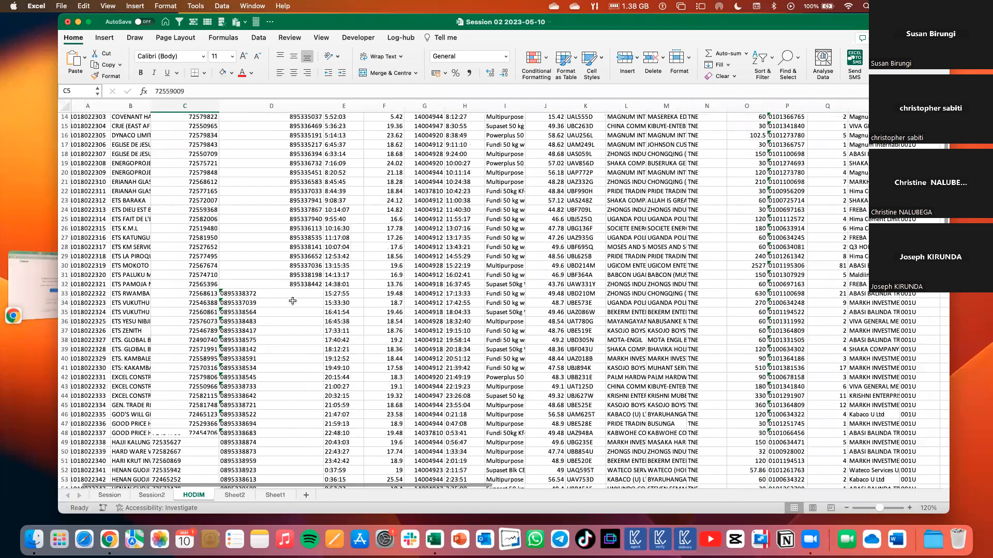
{"action": "scroll", "coordinate": [471, 184], "scroll_direction": "up", "scroll_amount": 6}
{"action": "scroll", "coordinate": [470, 184], "scroll_direction": "left", "scroll_amount": 1}
{"action": "left_click", "coordinate": [470, 184]}
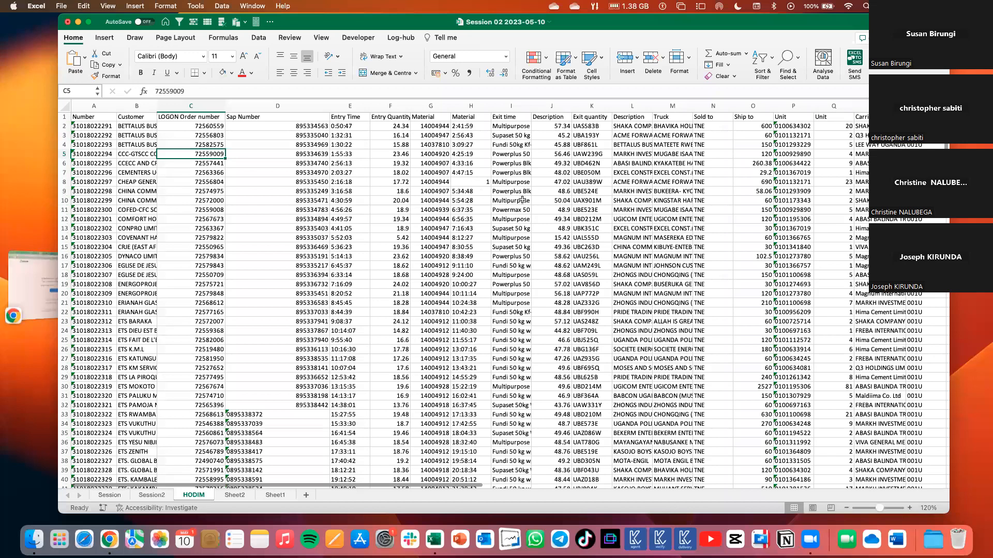
{"action": "scroll", "coordinate": [546, 202], "scroll_direction": "right", "scroll_amount": 1}
{"action": "left_click", "coordinate": [547, 201]}
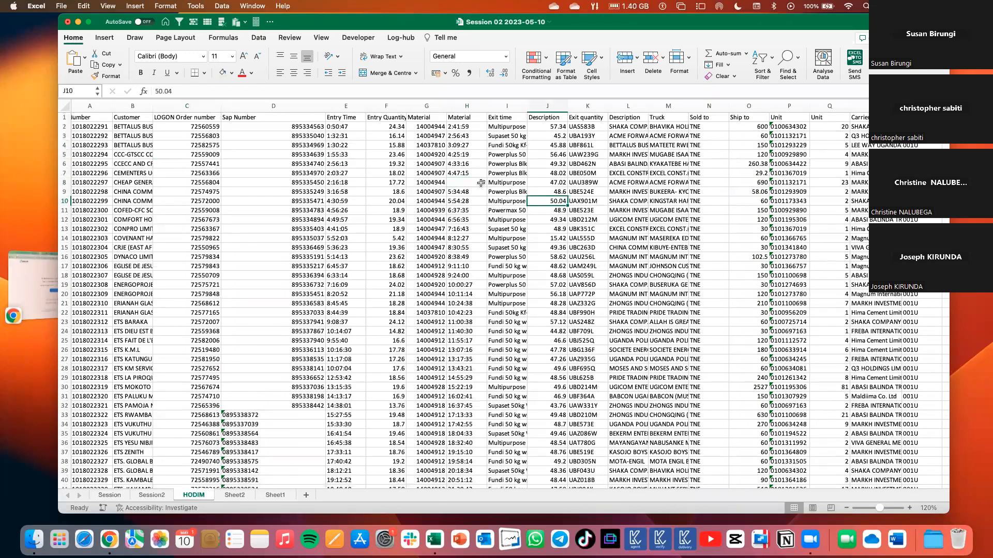
{"action": "left_click", "coordinate": [476, 182]}
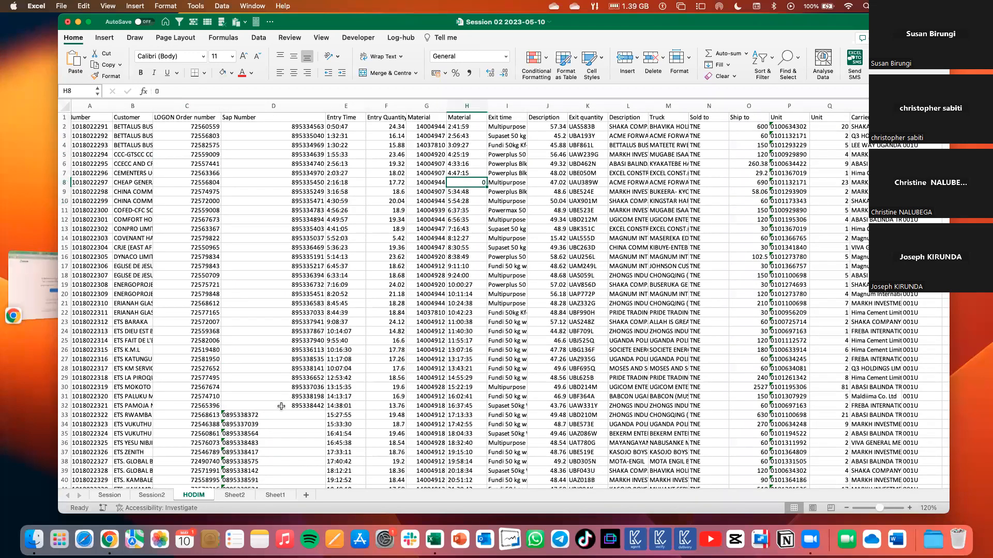
{"action": "scroll", "coordinate": [281, 407], "scroll_direction": "down", "scroll_amount": 1}
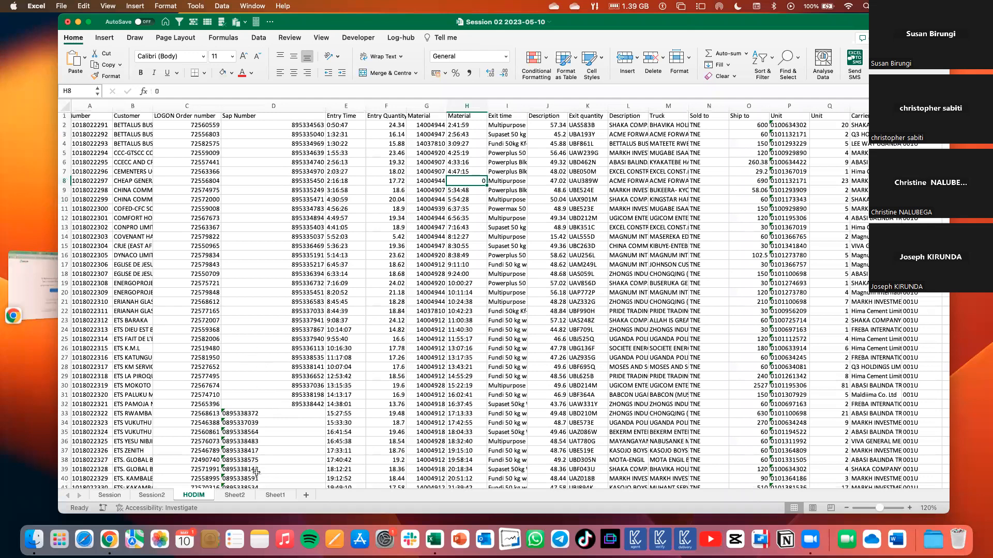
Copy the 0 in H8 as the helper value for converting the remaining text Sap Numbers.
{"action": "scroll", "coordinate": [255, 473], "scroll_direction": "down", "scroll_amount": 3}
{"action": "left_click_drag", "start_coordinate": [258, 345], "coordinate": [256, 472]}
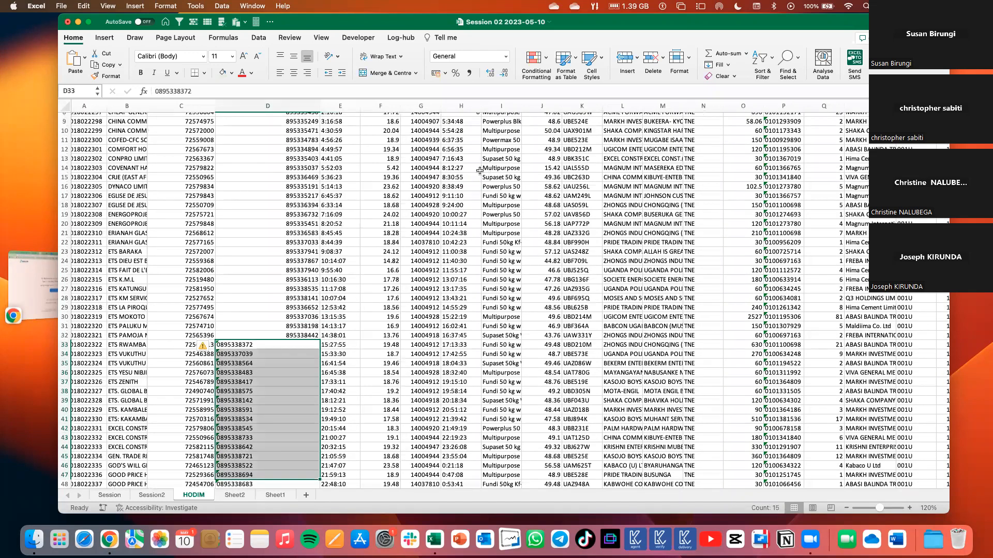
{"action": "scroll", "coordinate": [476, 173], "scroll_direction": "up", "scroll_amount": 3}
{"action": "left_click", "coordinate": [472, 181]}
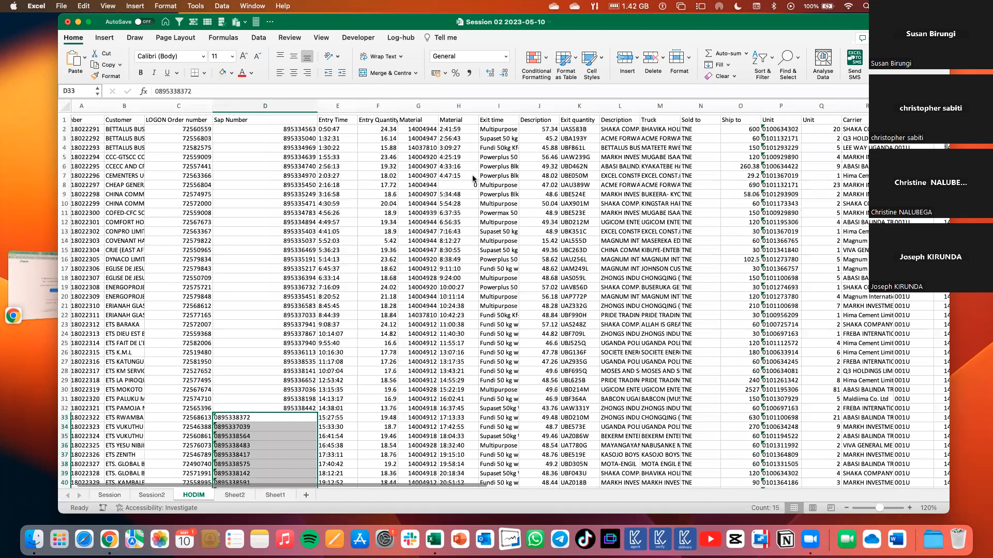
{"action": "scroll", "coordinate": [353, 258], "scroll_direction": "down", "scroll_amount": 1}
{"action": "key", "text": "super+c"}
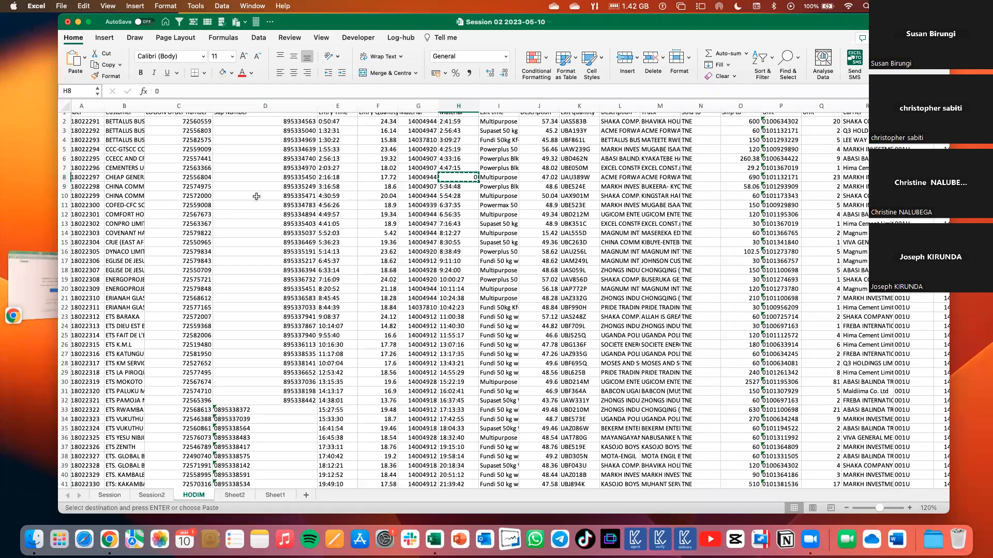
Convert the Sap Numbers in D33:D58 to numbers by pasting the copied 0 with the Paste Special Add operation.
{"action": "scroll", "coordinate": [261, 430], "scroll_direction": "down", "scroll_amount": 5}
{"action": "scroll", "coordinate": [262, 430], "scroll_direction": "down", "scroll_amount": 2}
{"action": "left_click_drag", "start_coordinate": [262, 198], "coordinate": [262, 429]}
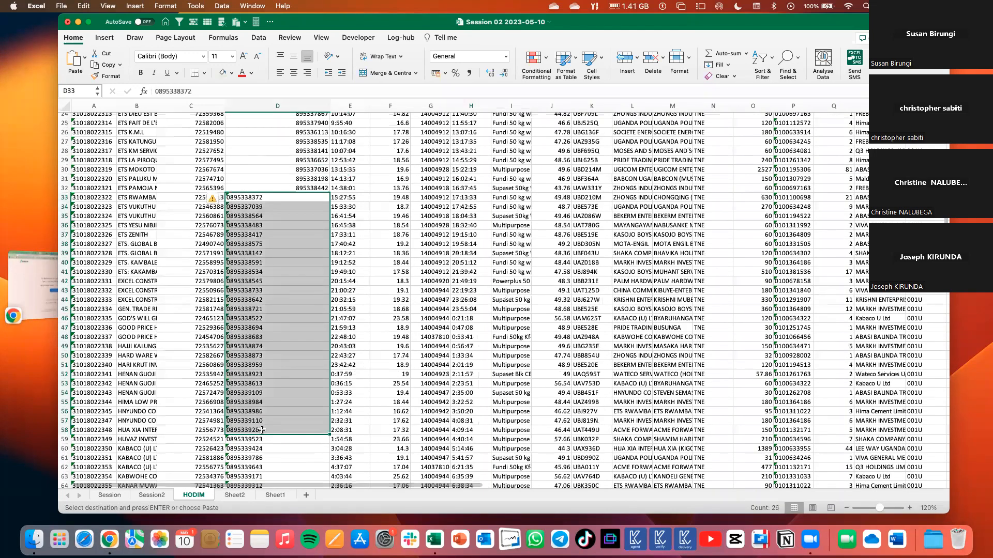
{"action": "left_click", "coordinate": [85, 61]}
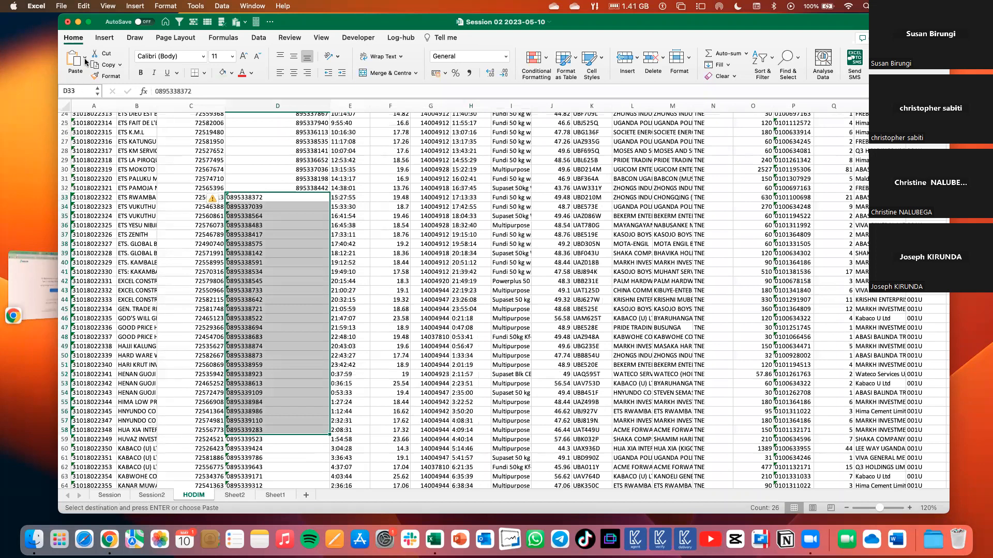
{"action": "left_click", "coordinate": [101, 297]}
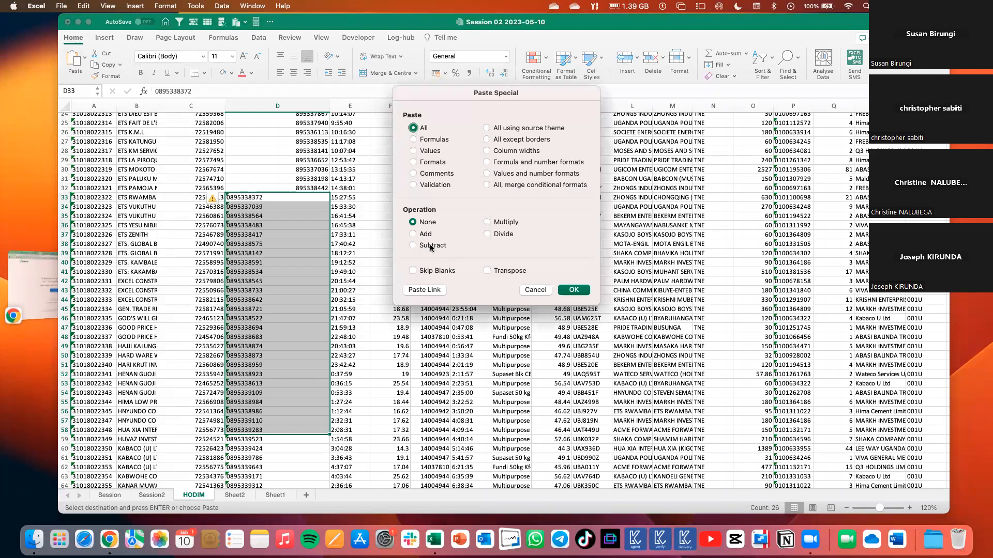
{"action": "left_click", "coordinate": [413, 234]}
{"action": "left_click", "coordinate": [565, 291]}
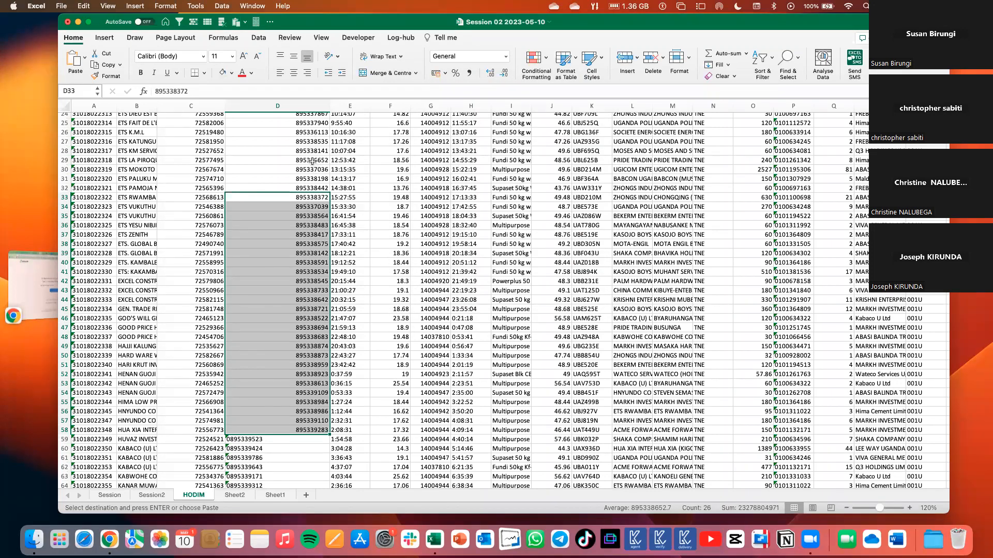
Examine the Sap Number and Entry Time columns for their number or text formatting.
{"action": "scroll", "coordinate": [312, 162], "scroll_direction": "up", "scroll_amount": 1}
{"action": "scroll", "coordinate": [312, 162], "scroll_direction": "up", "scroll_amount": 2}
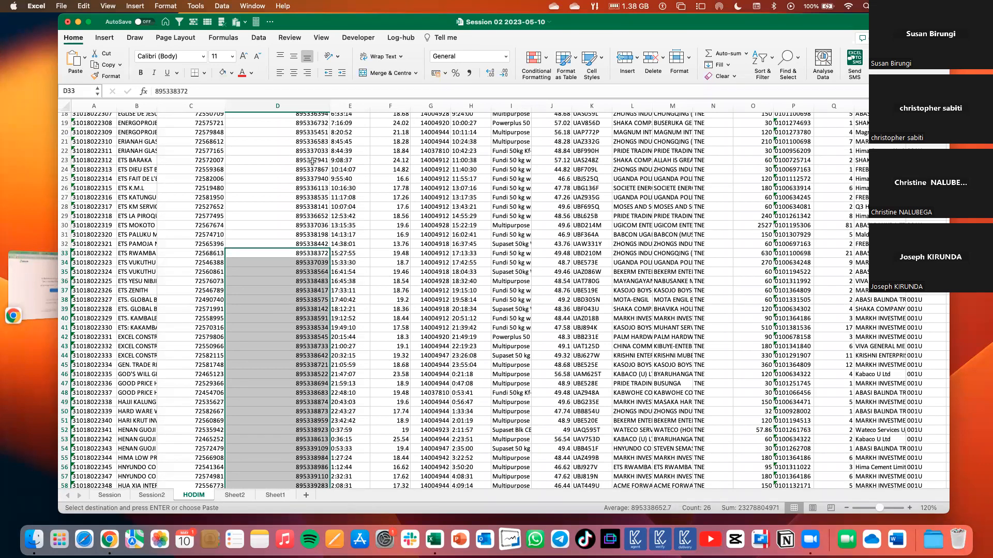
{"action": "scroll", "coordinate": [242, 155], "scroll_direction": "up", "scroll_amount": 6}
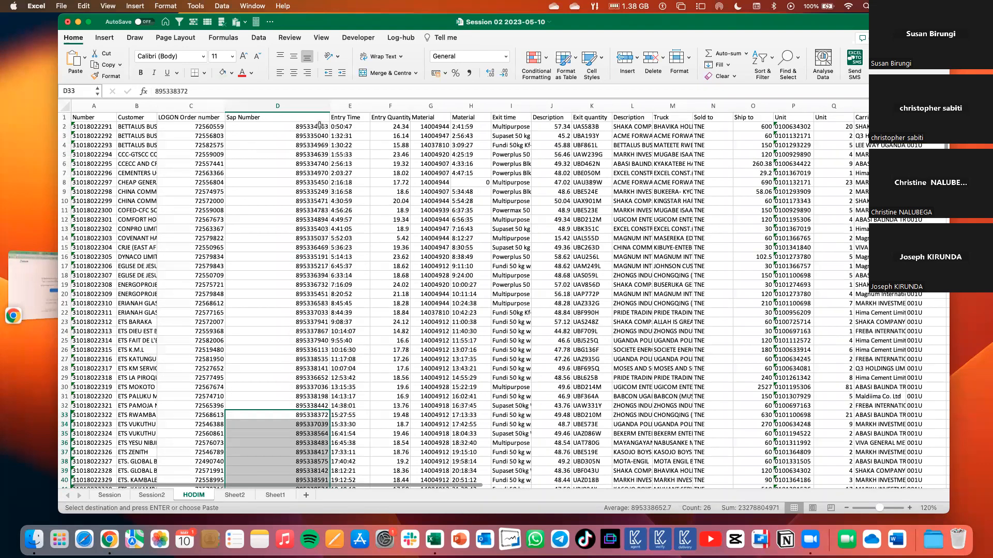
{"action": "left_click", "coordinate": [318, 127]}
{"action": "scroll", "coordinate": [318, 126], "scroll_direction": "down", "scroll_amount": 1}
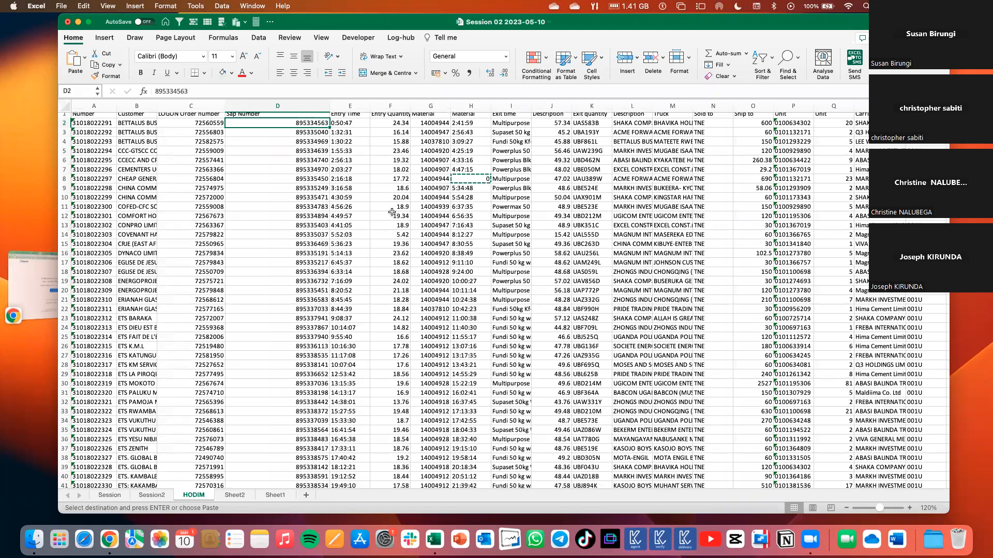
{"action": "left_click", "coordinate": [347, 105]}
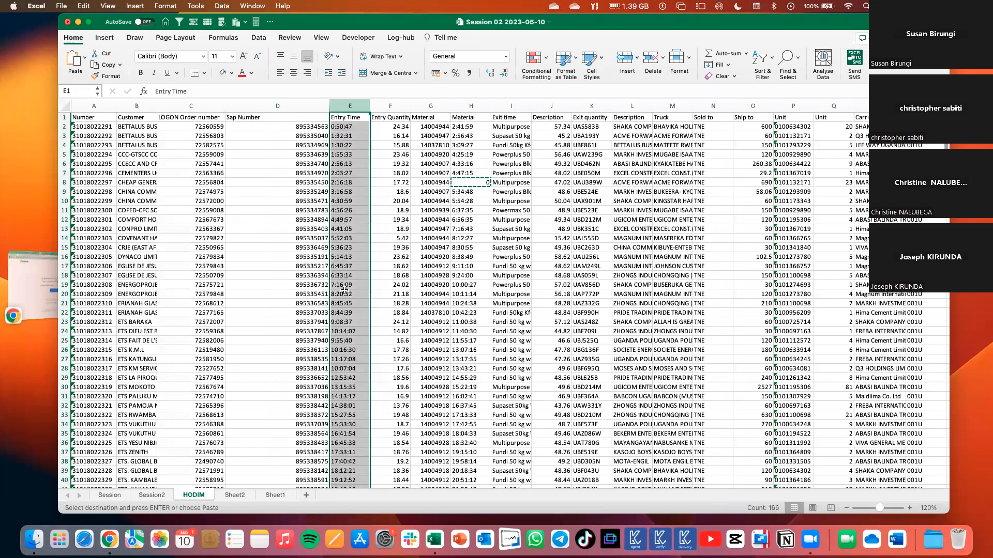
{"action": "scroll", "coordinate": [548, 163], "scroll_direction": "down", "scroll_amount": 10}
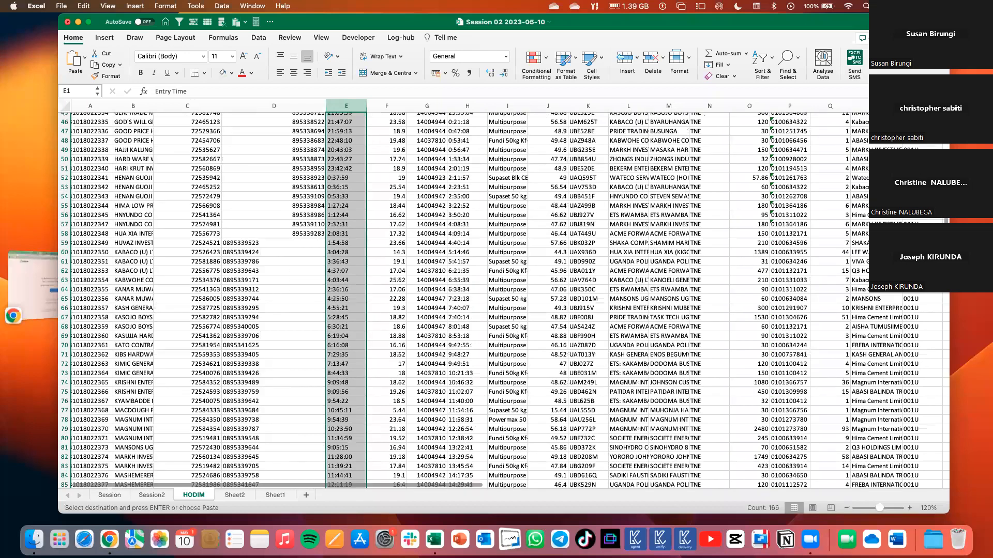
{"action": "scroll", "coordinate": [651, 246], "scroll_direction": "up", "scroll_amount": 10}
{"action": "scroll", "coordinate": [337, 279], "scroll_direction": "right", "scroll_amount": 1}
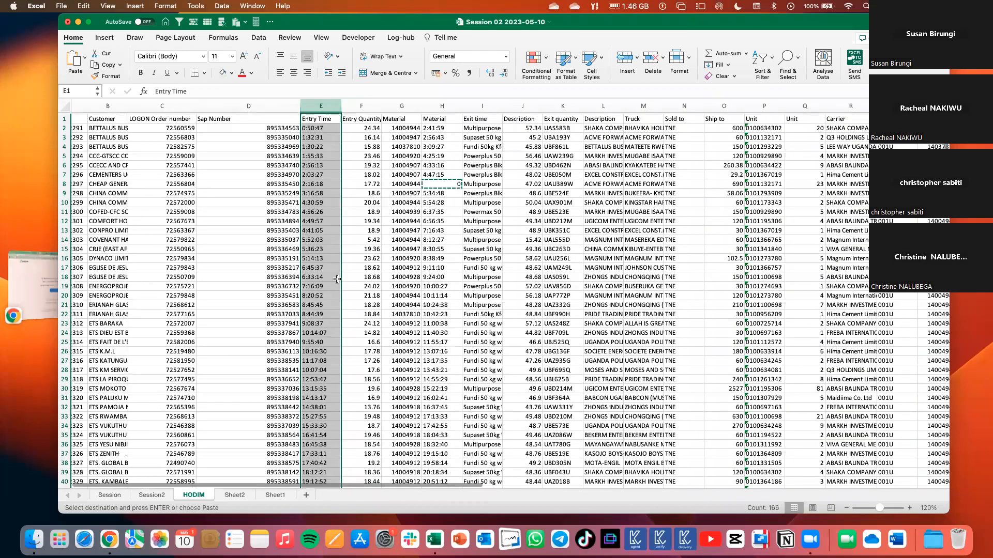
{"action": "scroll", "coordinate": [366, 249], "scroll_direction": "right", "scroll_amount": 1}
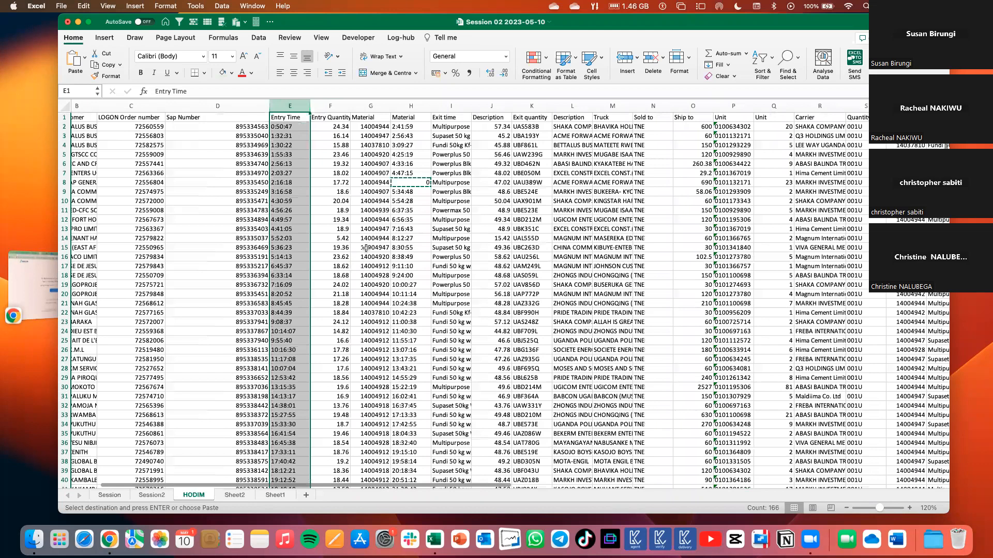
{"action": "scroll", "coordinate": [382, 227], "scroll_direction": "left", "scroll_amount": 2}
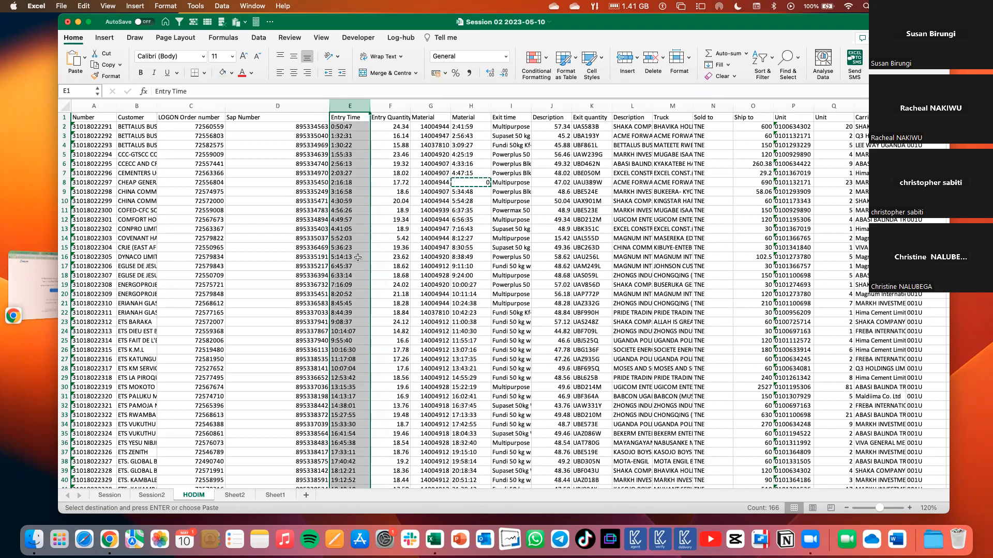
{"action": "scroll", "coordinate": [358, 256], "scroll_direction": "down", "scroll_amount": 12}
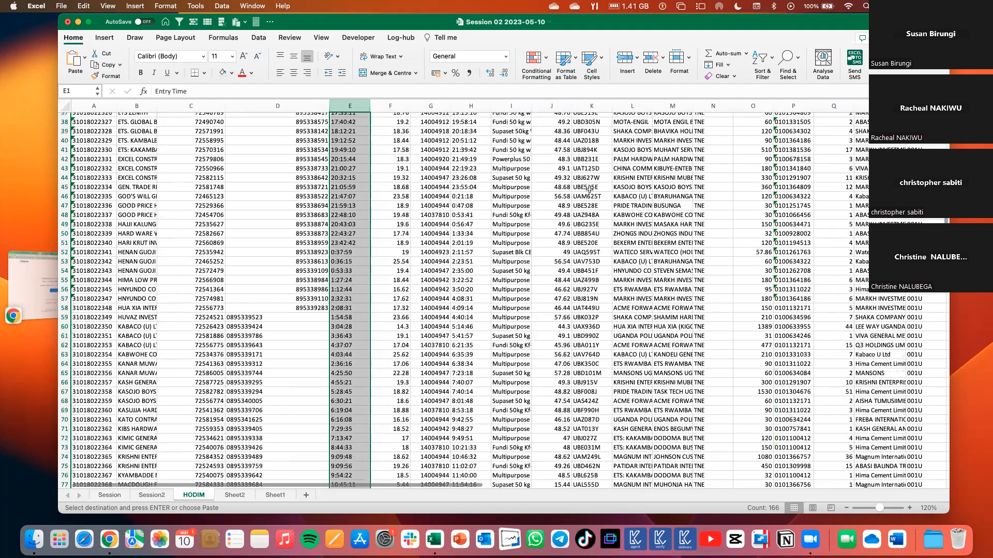
{"action": "scroll", "coordinate": [743, 185], "scroll_direction": "up", "scroll_amount": 12}
{"action": "scroll", "coordinate": [620, 144], "scroll_direction": "down", "scroll_amount": 1}
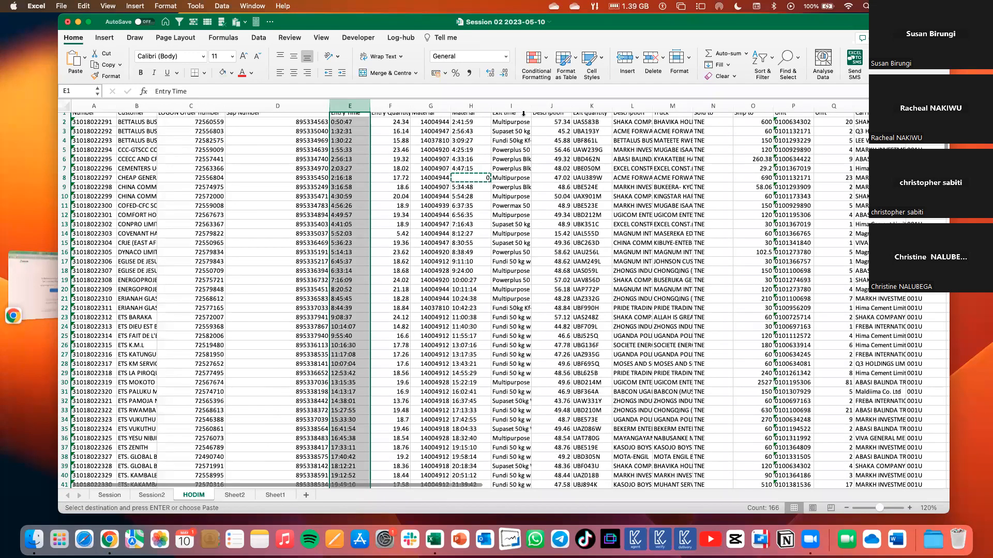
Insert a blank column Q between the two Unit columns and give it the header MATERIAL.
{"action": "scroll", "coordinate": [544, 109], "scroll_direction": "right", "scroll_amount": 5}
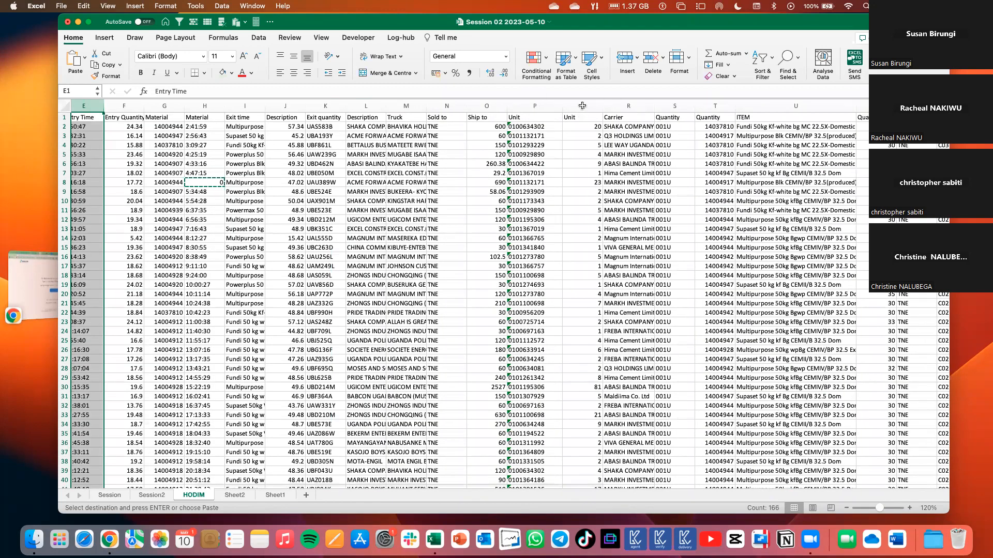
{"action": "left_click", "coordinate": [487, 105]}
{"action": "left_click", "coordinate": [580, 105]}
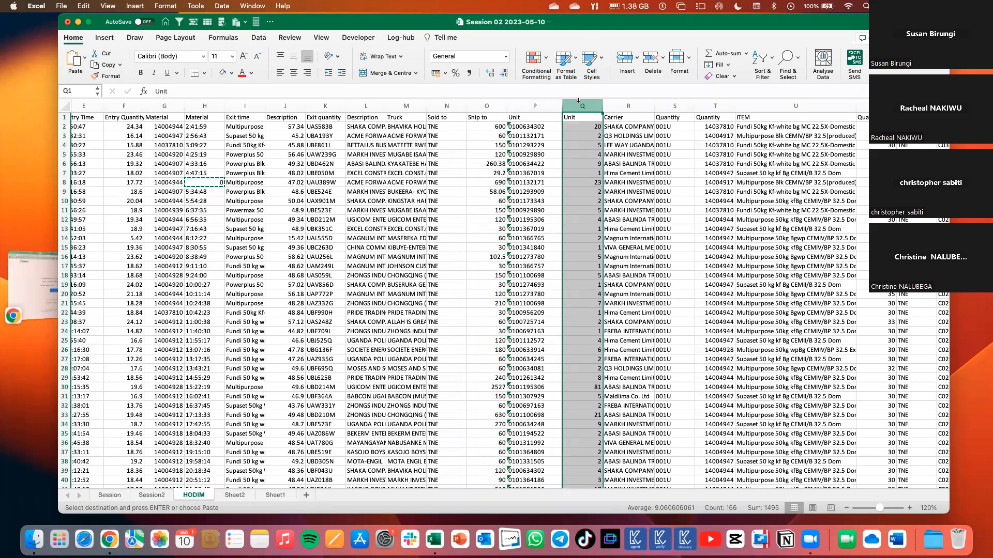
{"action": "left_click", "coordinate": [624, 54]}
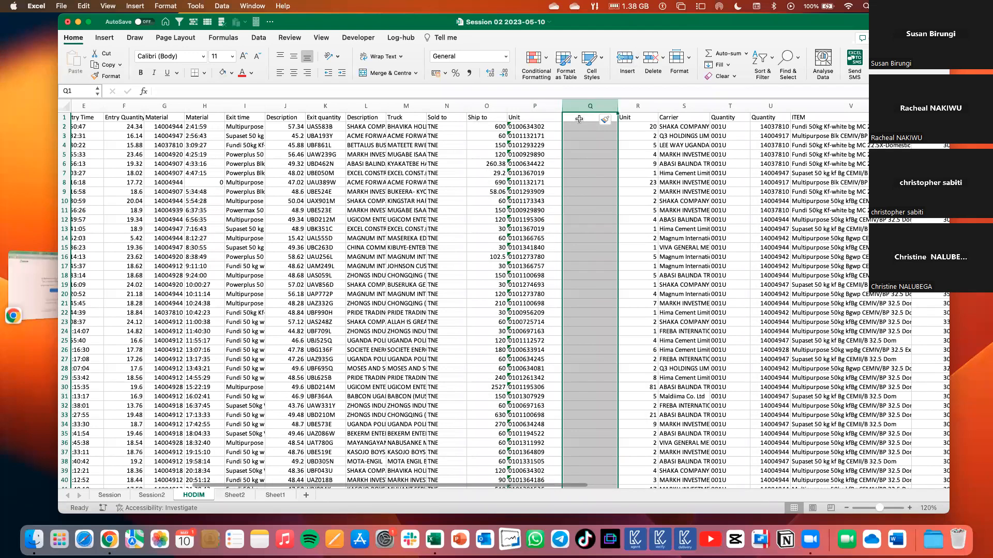
{"action": "left_click", "coordinate": [579, 118]}
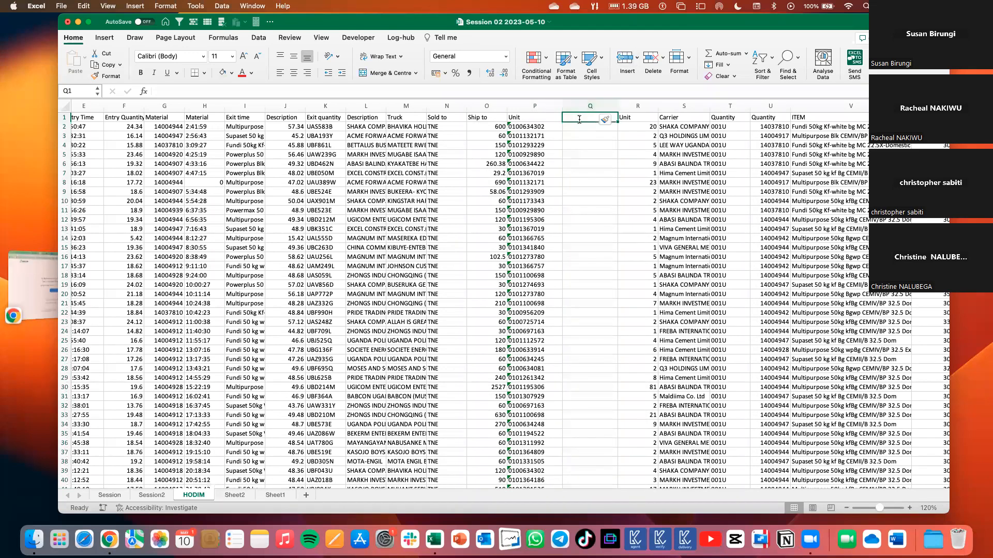
{"action": "type", "text": "MATERIAL"}
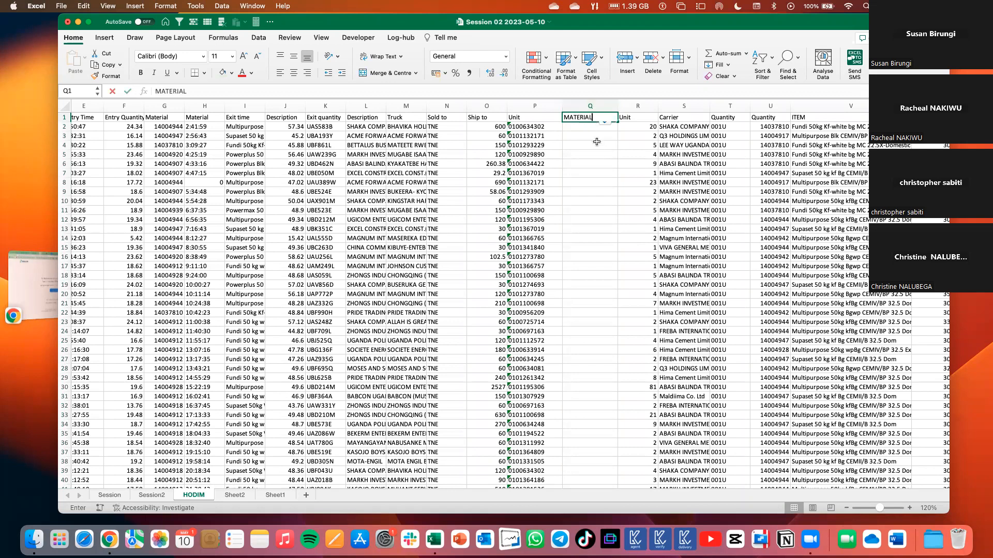
{"action": "left_click", "coordinate": [598, 144]}
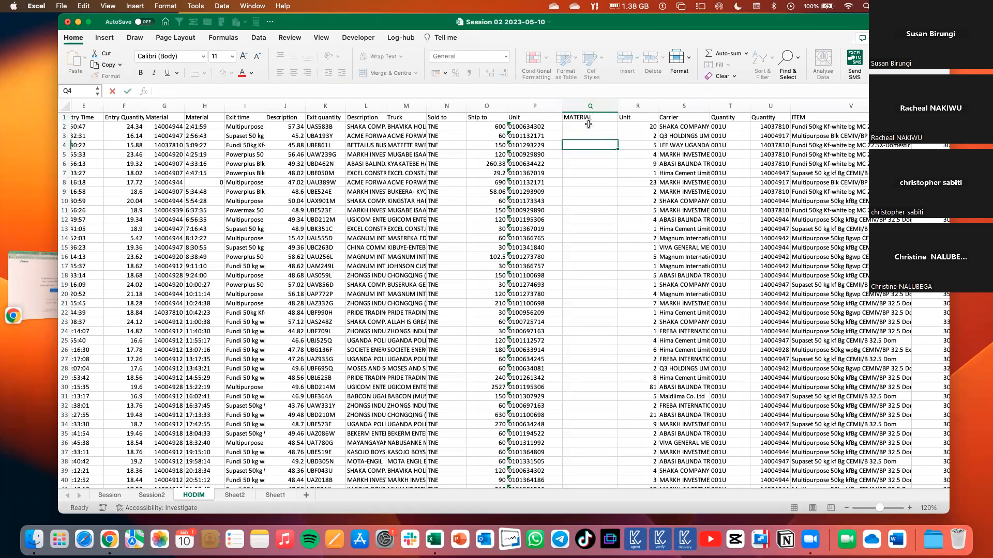
Enter the formula =P2*1 in Q2 and fill it down the MATERIAL column.
{"action": "left_click", "coordinate": [587, 127]}
{"action": "type", "text": "="}
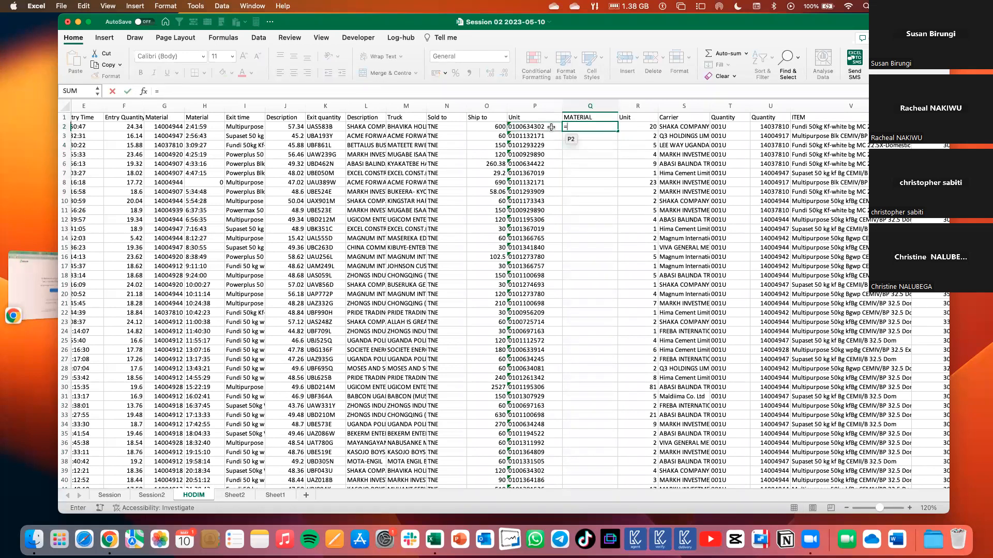
{"action": "left_click", "coordinate": [551, 127]}
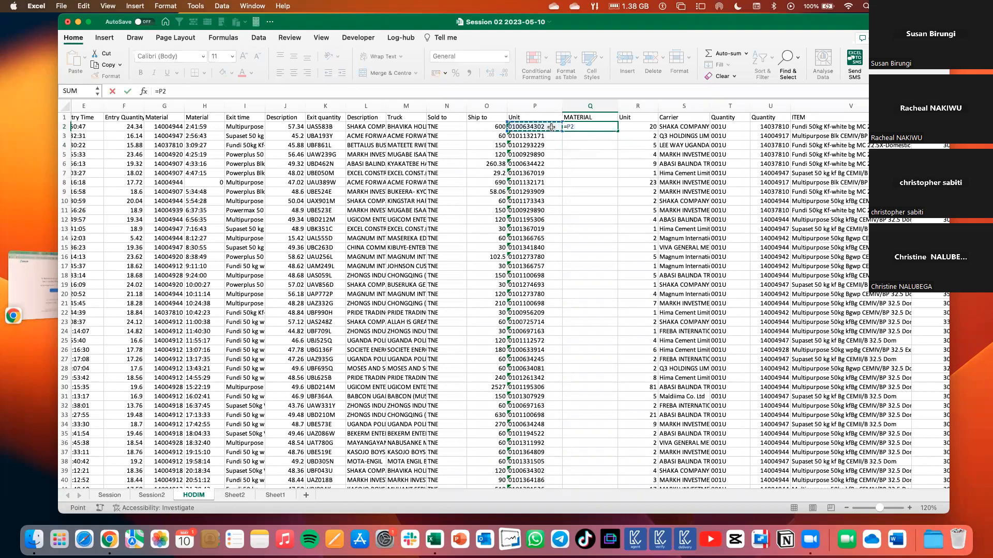
{"action": "type", "text": "*1"}
{"action": "key", "text": "Return"}
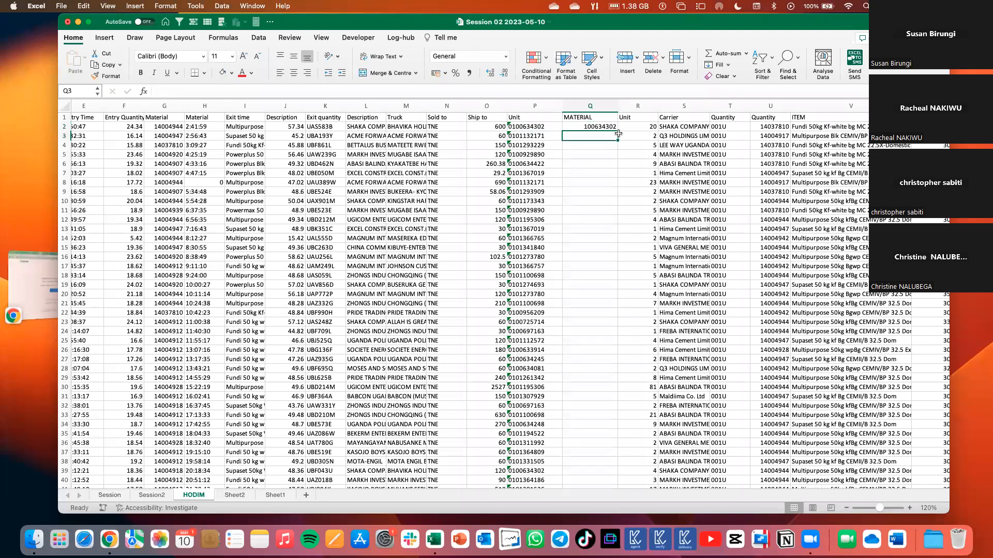
{"action": "key", "text": "Up"}
{"action": "double_click", "coordinate": [617, 132]}
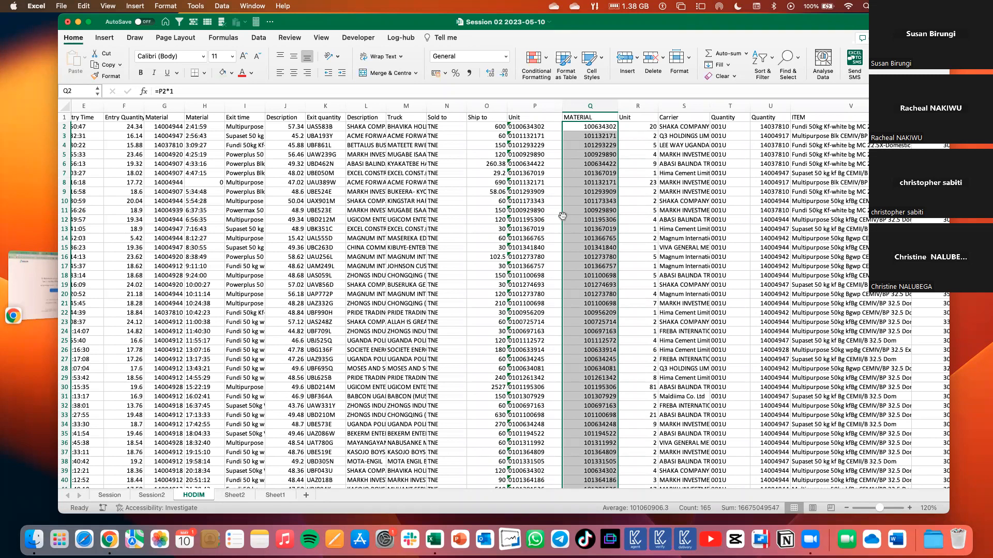
Copy the MATERIAL column Q and paste it over itself as values to replace the formulas.
{"action": "left_click", "coordinate": [526, 110]}
{"action": "left_click", "coordinate": [607, 136]}
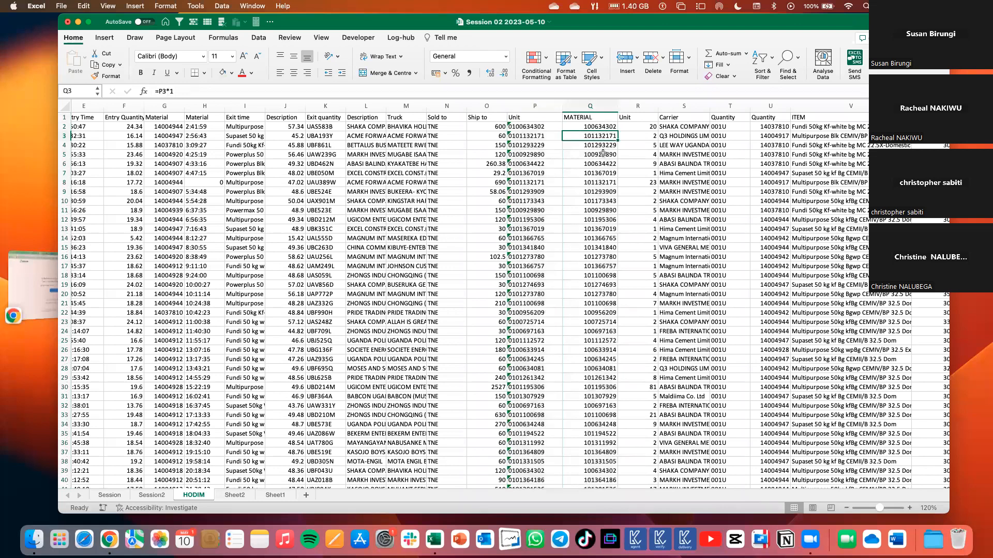
{"action": "left_click", "coordinate": [591, 108]}
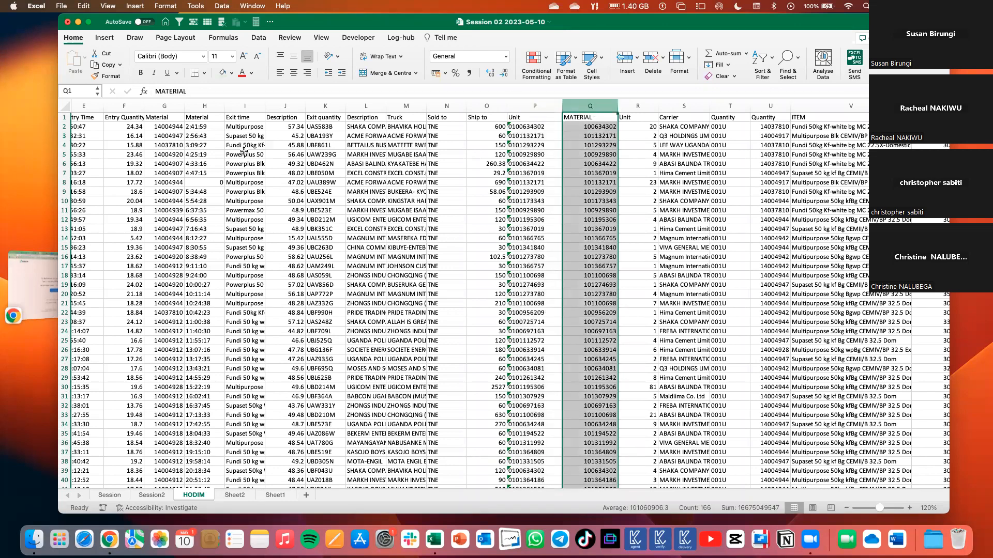
{"action": "key", "text": "super+c"}
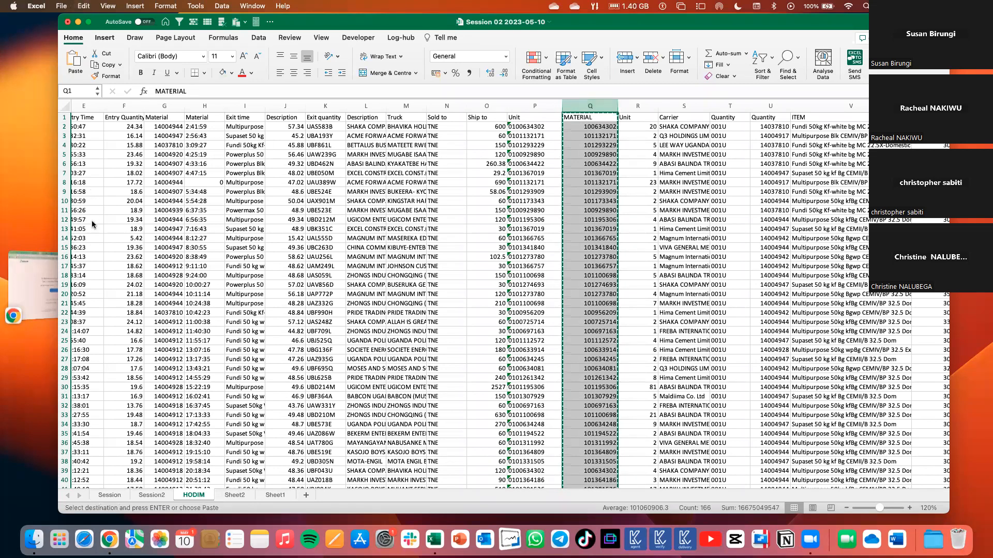
{"action": "left_click", "coordinate": [85, 59]}
{"action": "left_click", "coordinate": [104, 189]}
{"action": "left_click", "coordinate": [580, 167]}
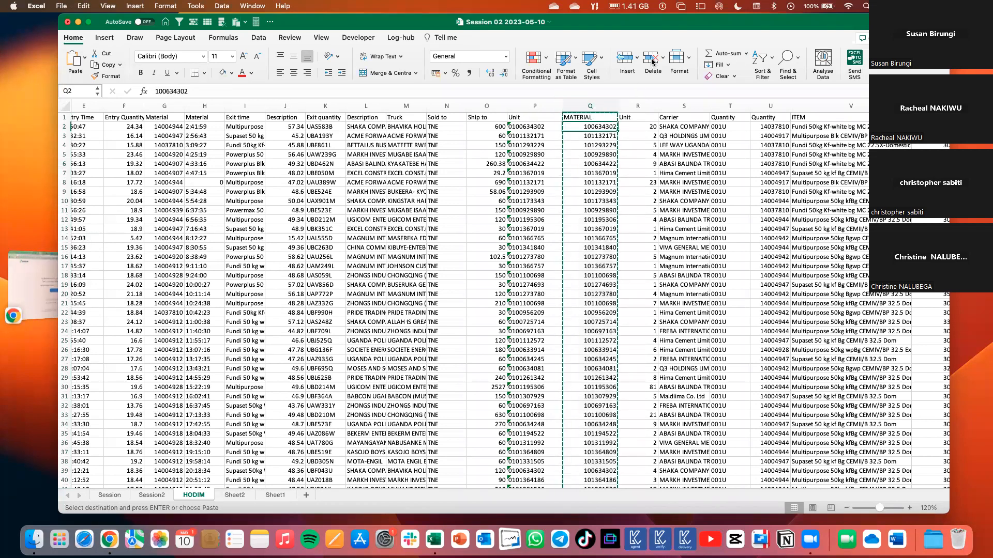
Try deleting the original text-formatted Unit column P beside MATERIAL, and undo the deletion.
{"action": "left_click", "coordinate": [535, 106]}
{"action": "left_click", "coordinate": [653, 62]}
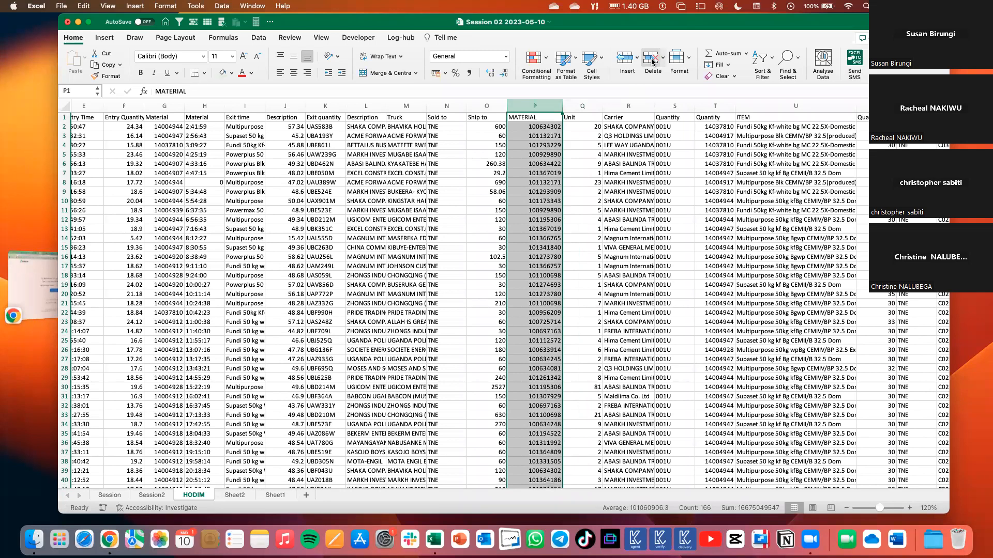
{"action": "key", "text": "super+z"}
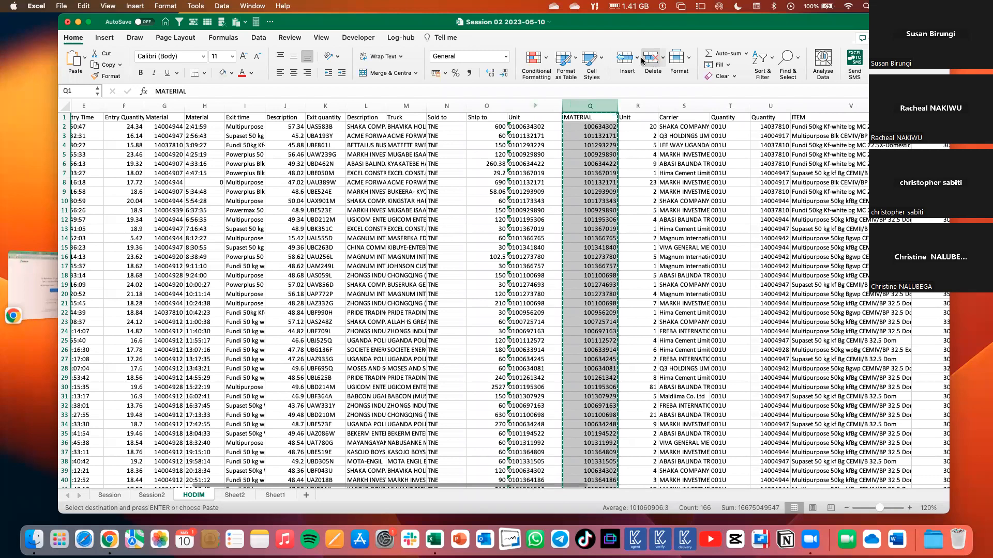
Remove the MATERIAL helper column Q from the HODIM sheet.
{"action": "left_click", "coordinate": [522, 145]}
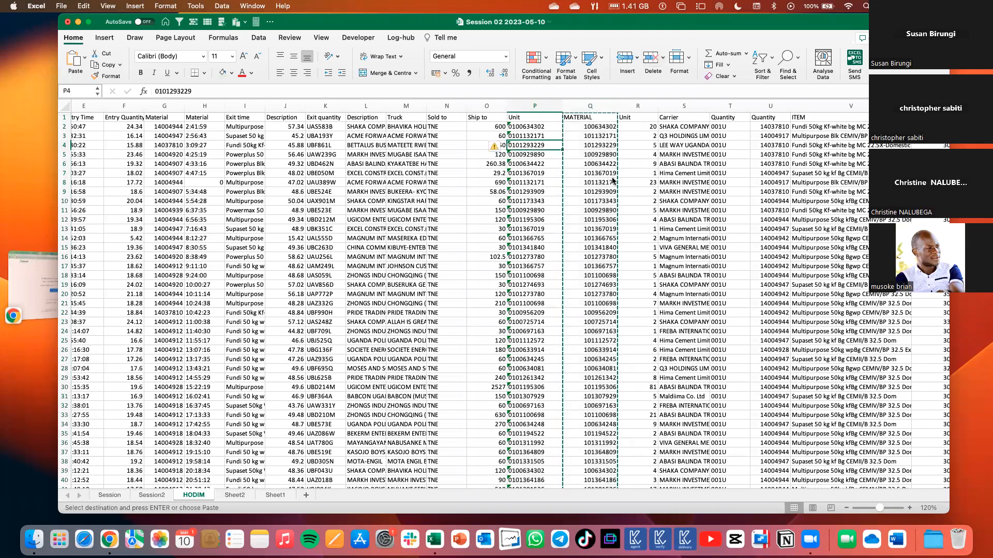
{"action": "left_click", "coordinate": [590, 106]}
{"action": "key", "text": "super+minus"}
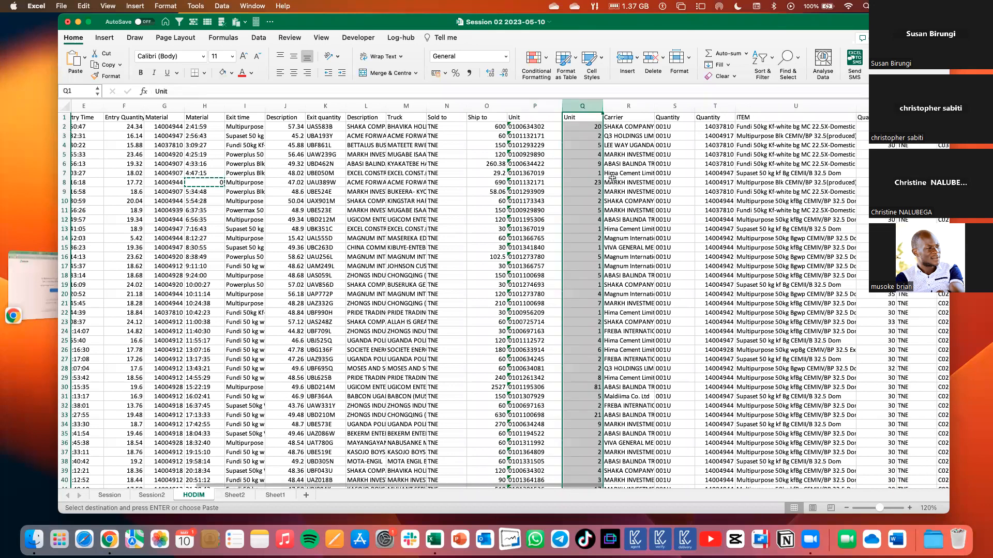
Examine the helper value 1 in AD4 of the HODIM sheet and the text-stored Unit column P.
{"action": "left_click", "coordinate": [544, 152]}
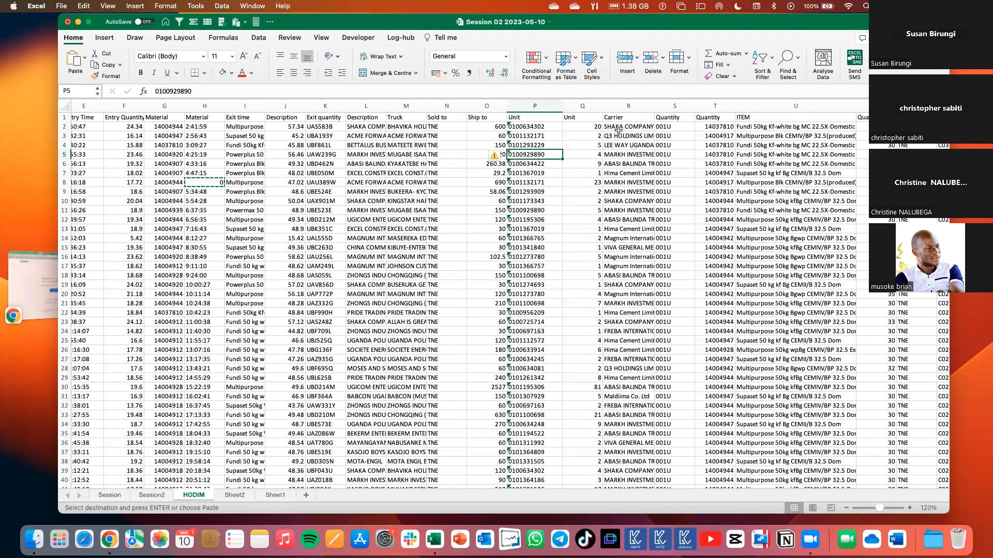
{"action": "scroll", "coordinate": [606, 132], "scroll_direction": "right", "scroll_amount": 1}
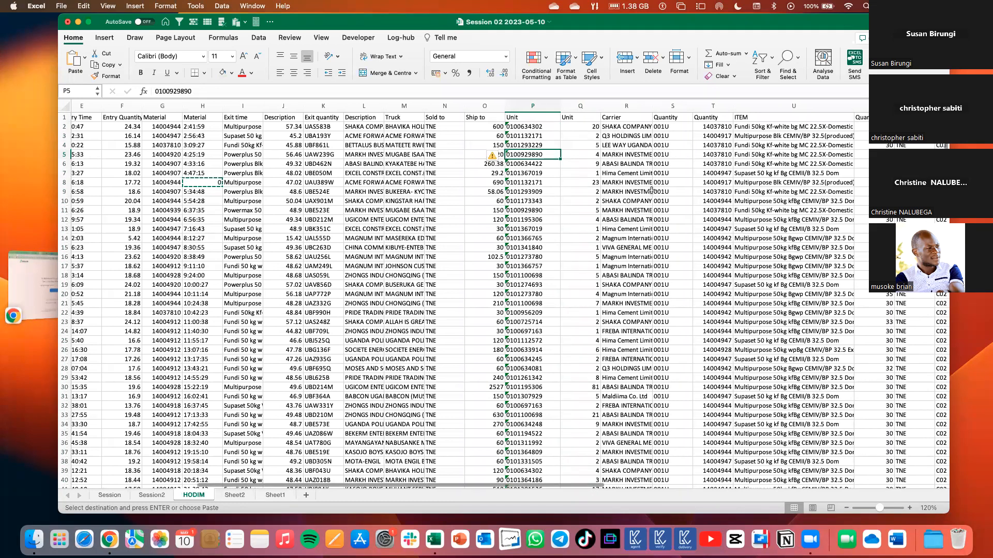
{"action": "scroll", "coordinate": [628, 202], "scroll_direction": "right", "scroll_amount": 5}
{"action": "scroll", "coordinate": [828, 151], "scroll_direction": "right", "scroll_amount": 10}
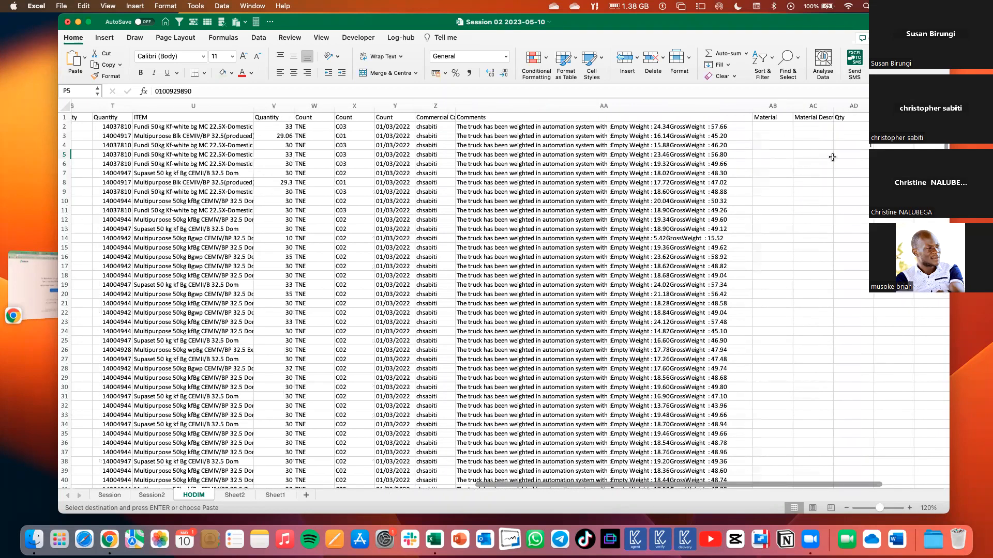
{"action": "left_click", "coordinate": [862, 154]}
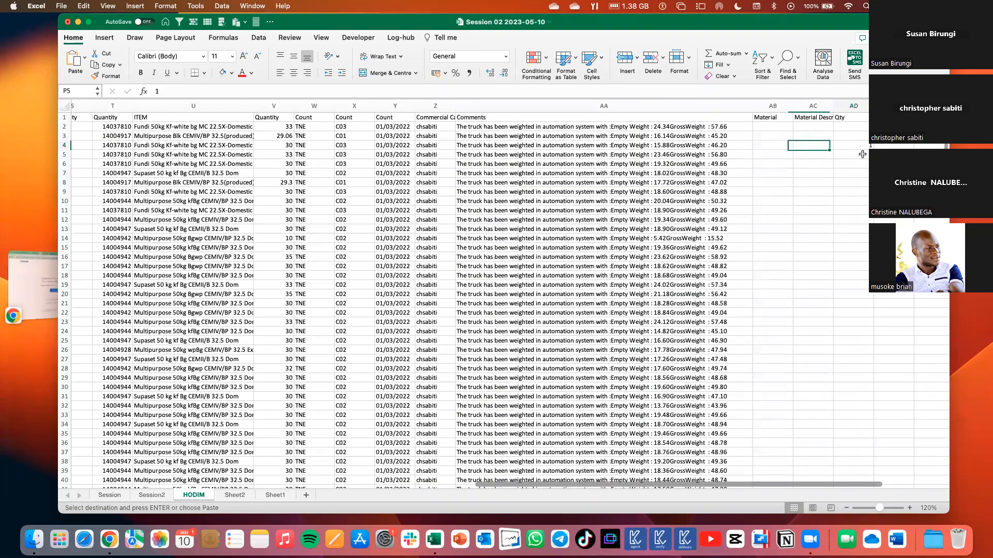
{"action": "left_click", "coordinate": [862, 153]}
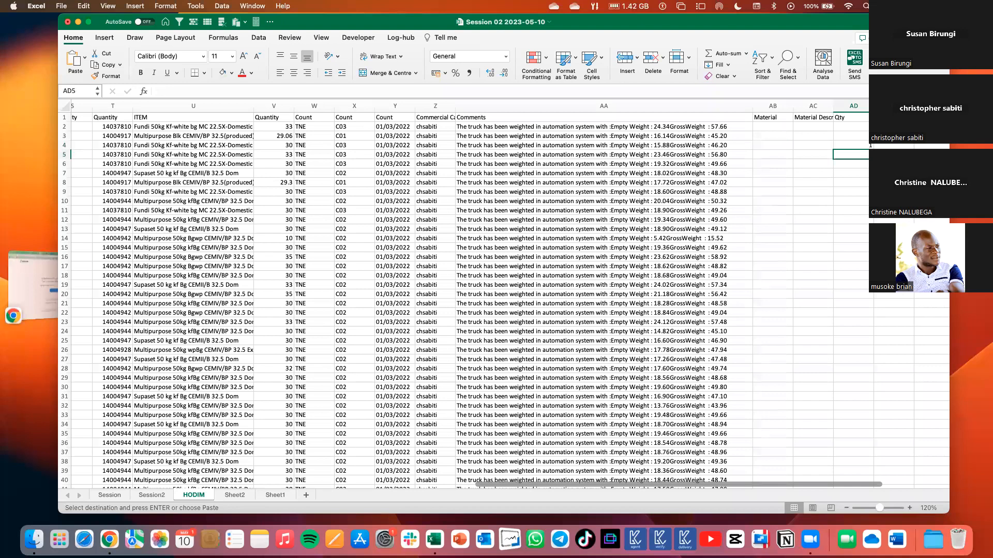
{"action": "left_click", "coordinate": [893, 182]}
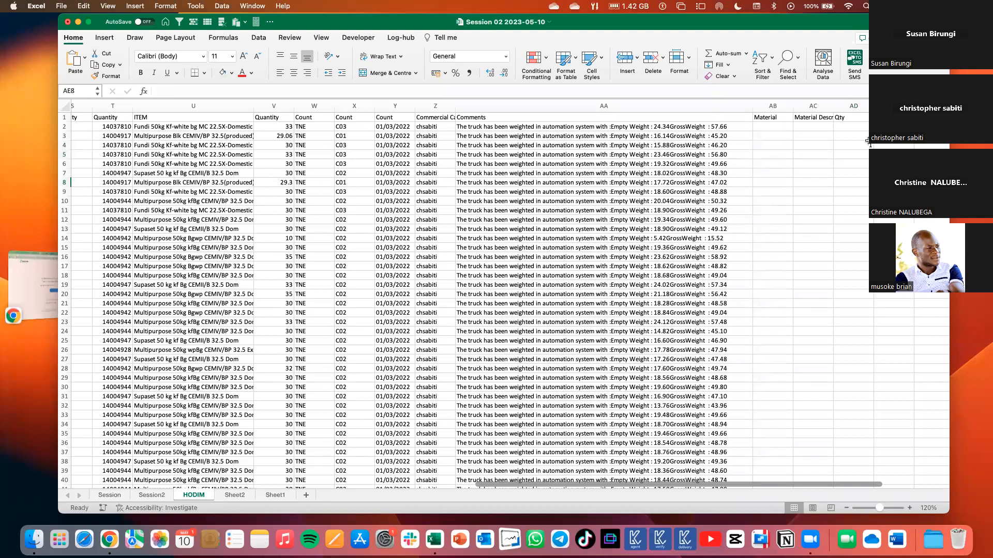
{"action": "left_click_drag", "start_coordinate": [860, 145], "coordinate": [861, 152]}
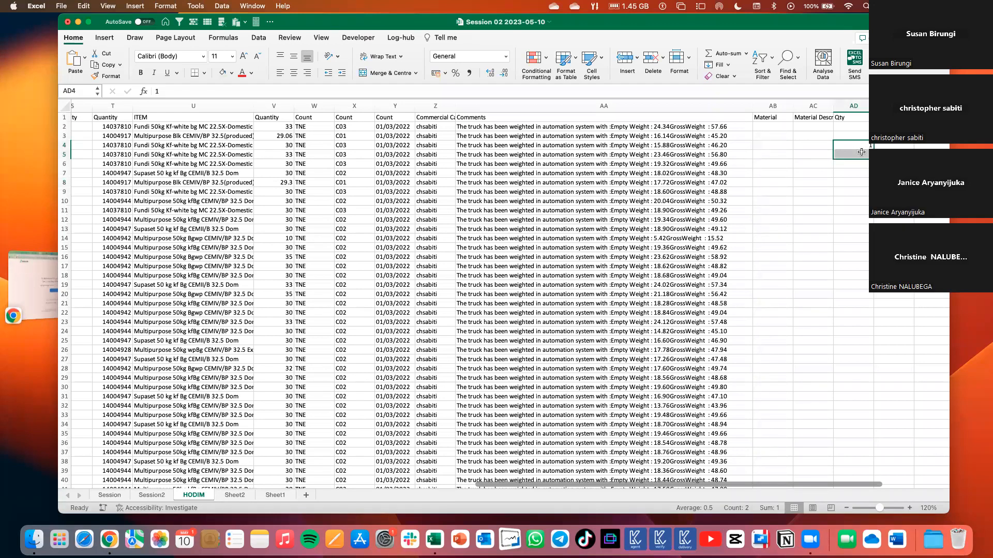
{"action": "scroll", "coordinate": [860, 152], "scroll_direction": "left", "scroll_amount": 2}
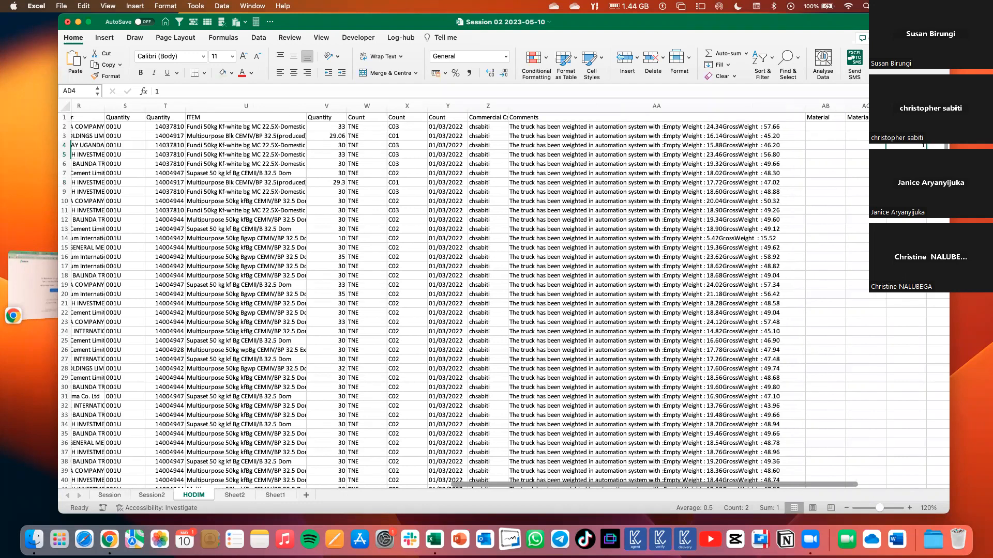
{"action": "left_click", "coordinate": [906, 146]}
{"action": "scroll", "coordinate": [547, 126], "scroll_direction": "left", "scroll_amount": 5}
{"action": "scroll", "coordinate": [547, 127], "scroll_direction": "left", "scroll_amount": 3}
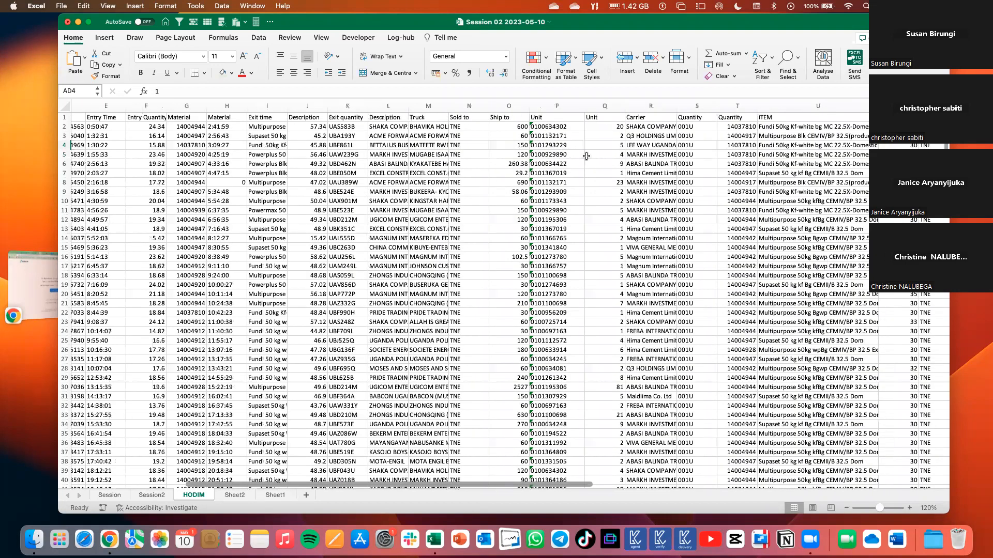
Select the text-stored Unit values from P2 to the end of the column and view their Number Stored as Text options.
{"action": "left_click", "coordinate": [563, 129]}
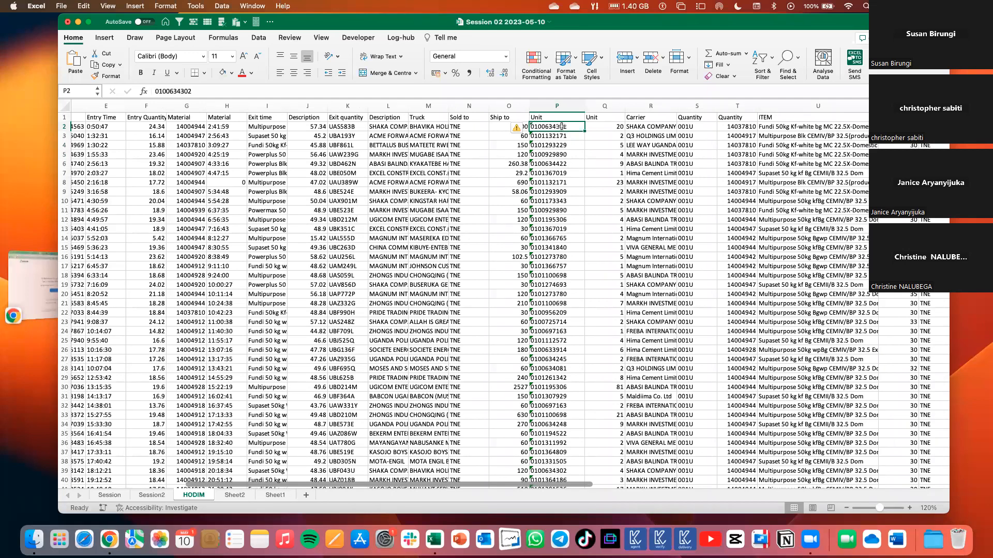
{"action": "key", "text": "super+shift+Down"}
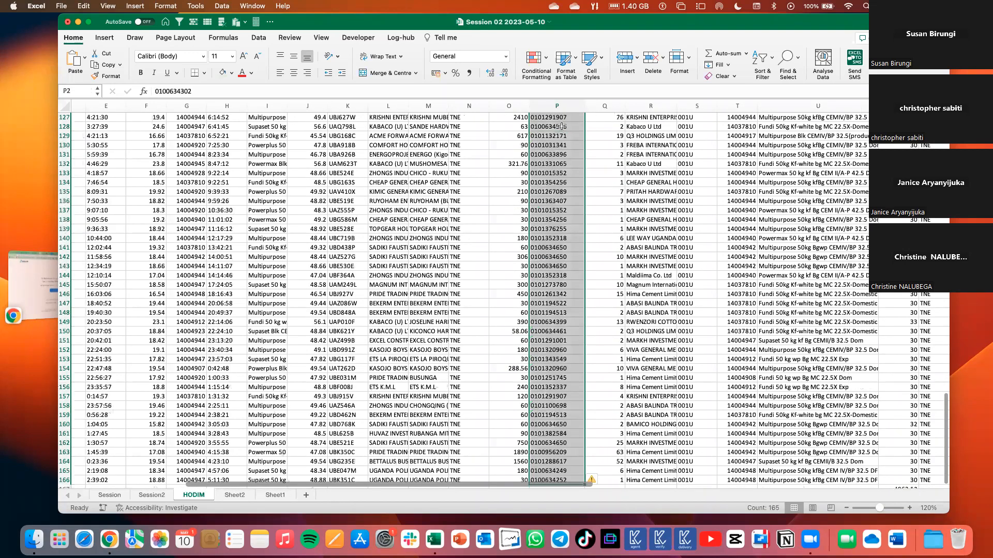
{"action": "scroll", "coordinate": [562, 127], "scroll_direction": "up", "scroll_amount": 20}
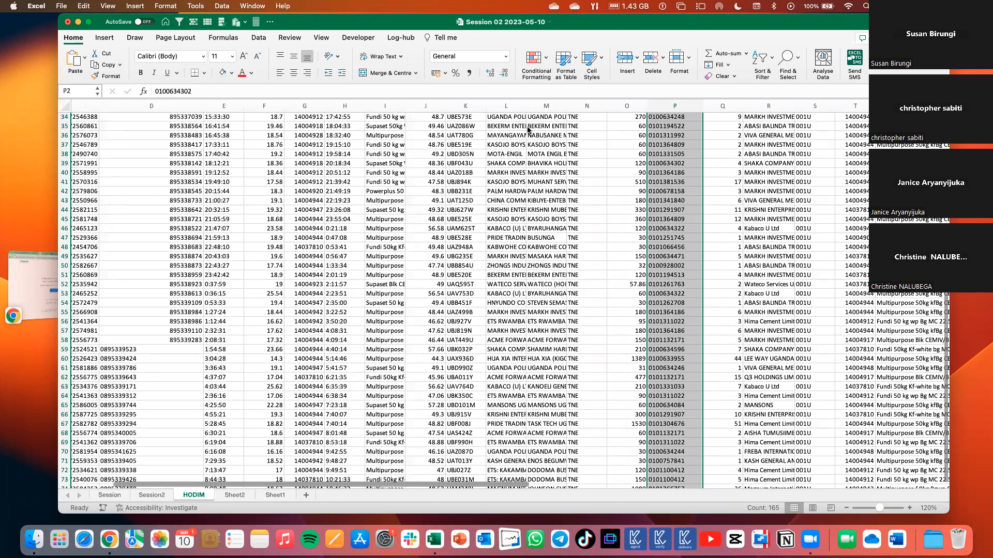
{"action": "scroll", "coordinate": [527, 129], "scroll_direction": "up", "scroll_amount": 10}
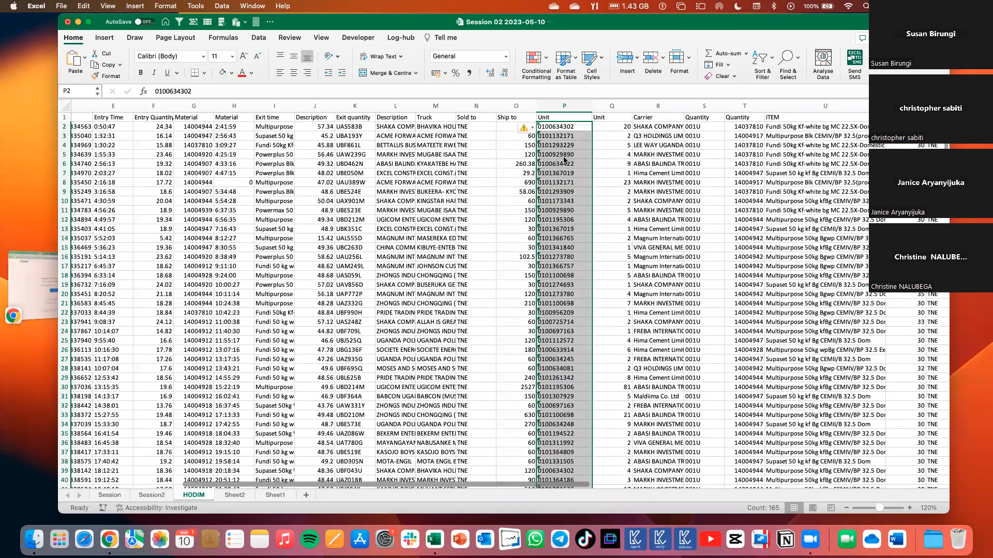
{"action": "left_click", "coordinate": [531, 128]}
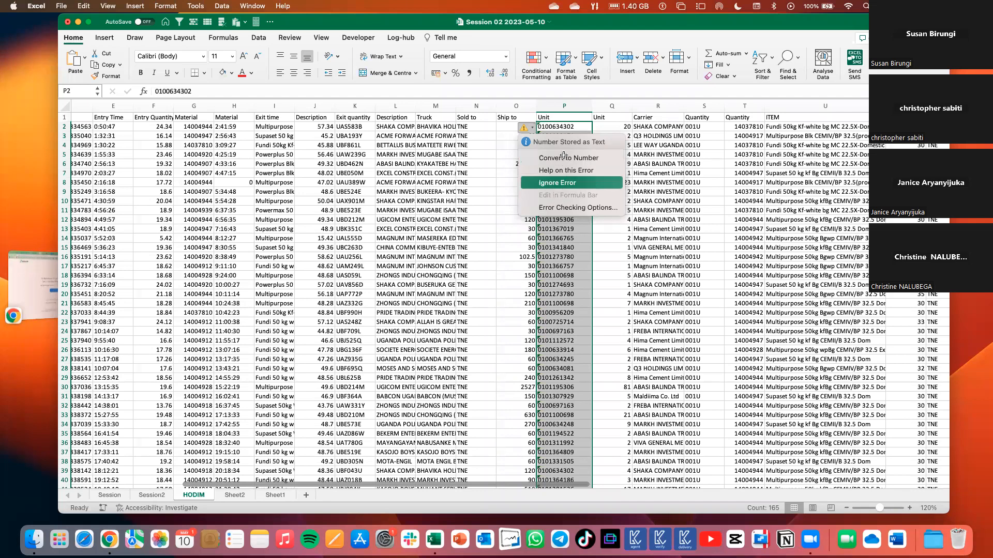
{"action": "left_click", "coordinate": [557, 181]}
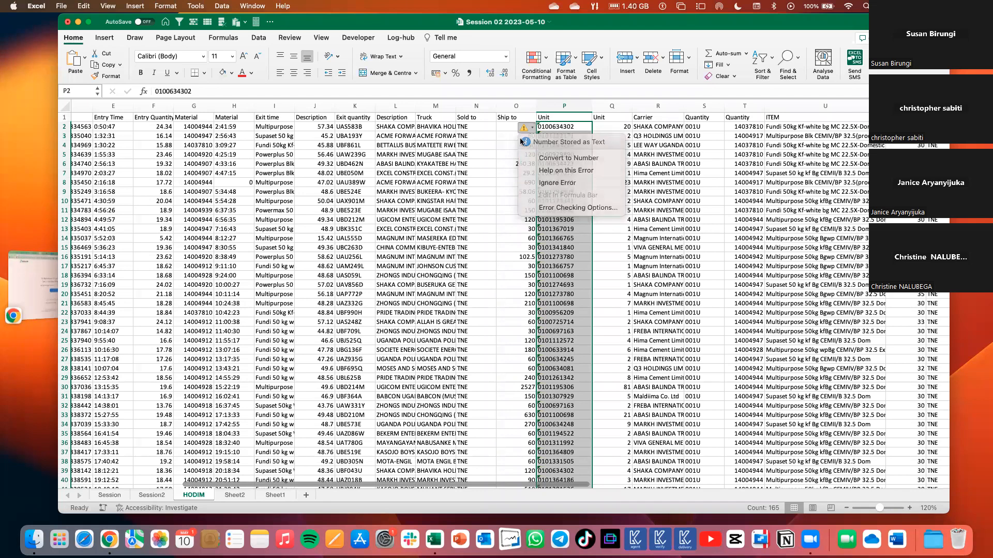
Convert the text-stored Unit values in P2:P22 to numbers with Convert to Number.
{"action": "left_click_drag", "start_coordinate": [564, 126], "coordinate": [565, 310]}
{"action": "left_click", "coordinate": [524, 128]}
{"action": "left_click", "coordinate": [564, 159]}
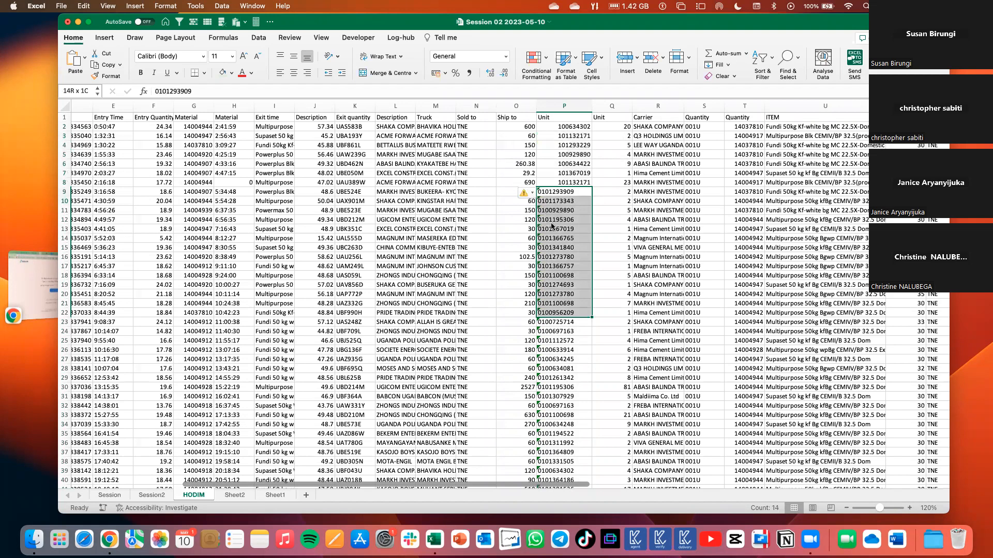
{"action": "left_click", "coordinate": [525, 193]}
{"action": "left_click", "coordinate": [558, 217]}
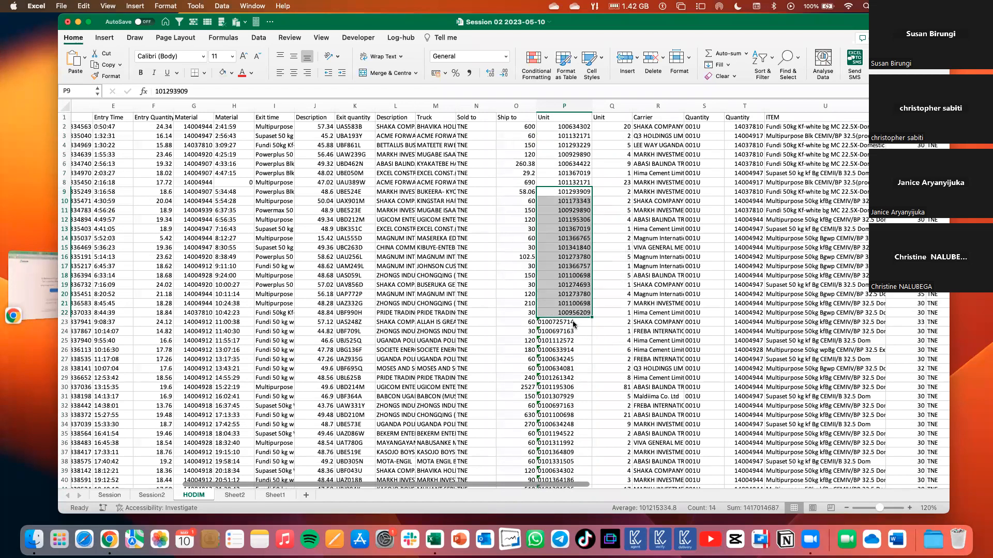
Convert the remaining text-stored Unit values in P23:P166 to numbers.
{"action": "left_click", "coordinate": [573, 324]}
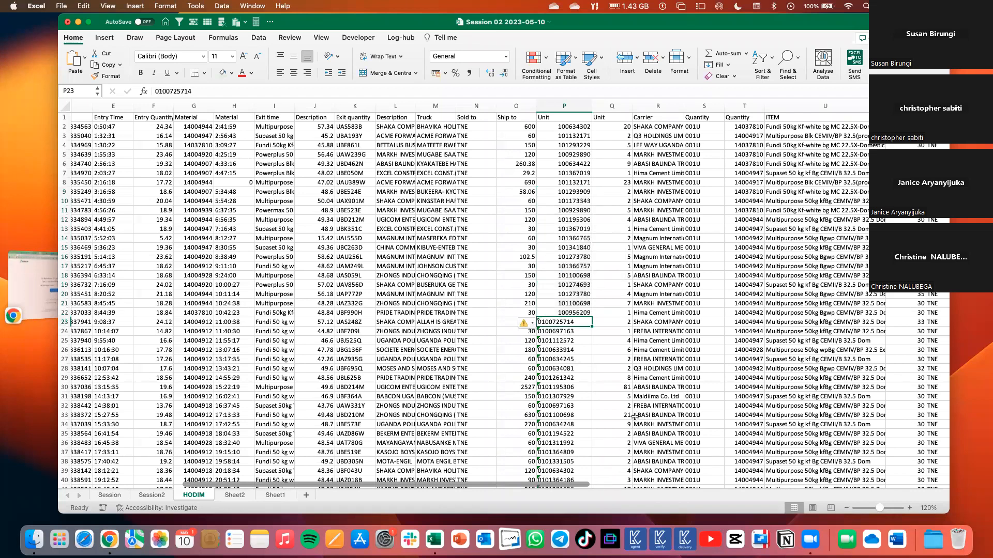
{"action": "key", "text": "shift+super+Down"}
{"action": "left_click", "coordinate": [602, 479]}
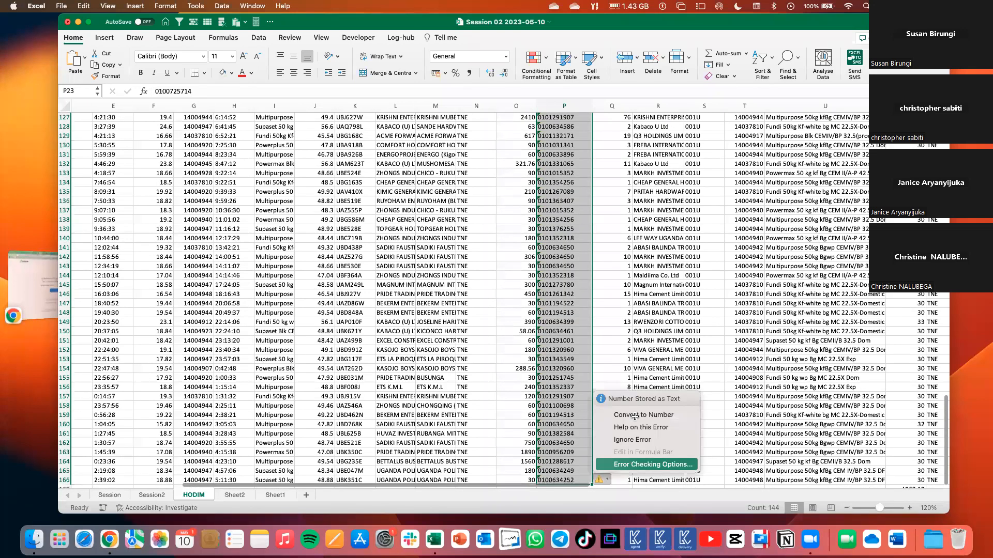
{"action": "left_click", "coordinate": [635, 415]}
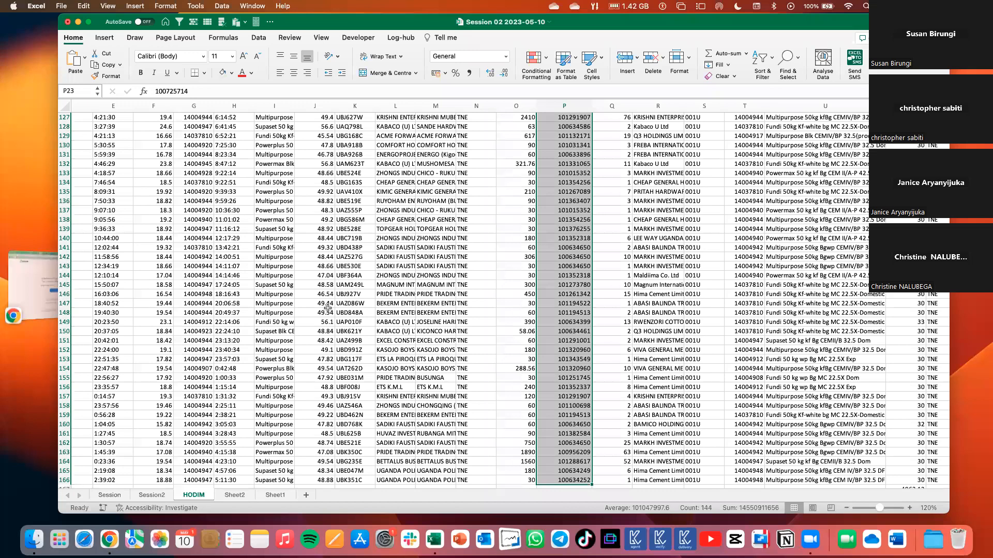
Check the end of the HODIM data and review the converted Unit values at the start of column P.
{"action": "key", "text": "Left"}
{"action": "key", "text": "Left"}
{"action": "key", "text": "super+Down"}
{"action": "key", "text": "super+Down"}
{"action": "key", "text": "super+Up"}
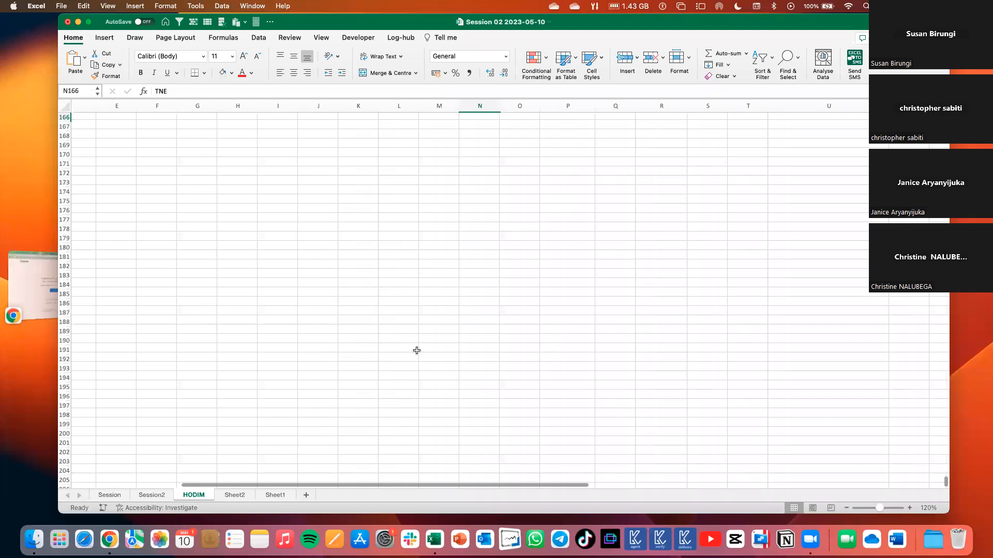
{"action": "key", "text": "super+Up"}
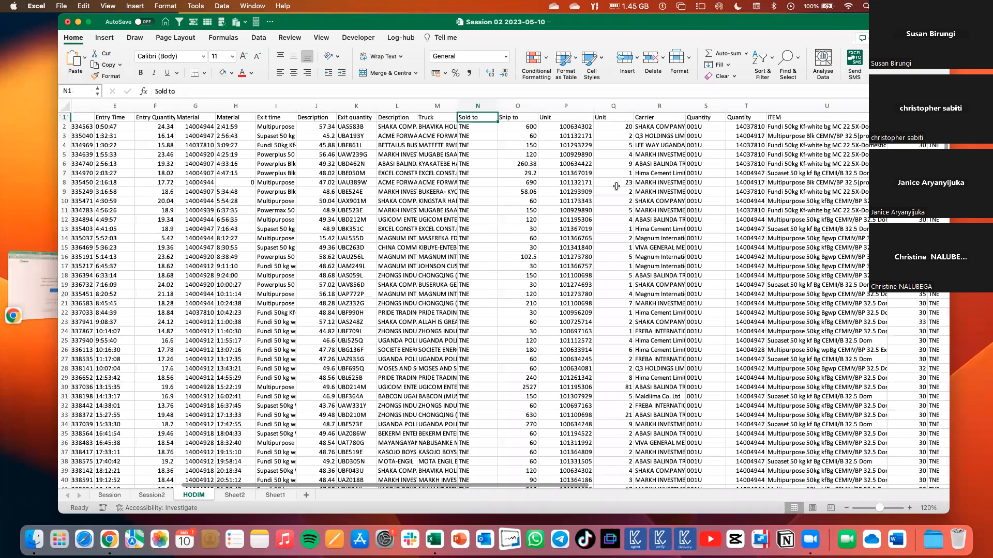
{"action": "left_click_drag", "start_coordinate": [554, 128], "coordinate": [555, 340]}
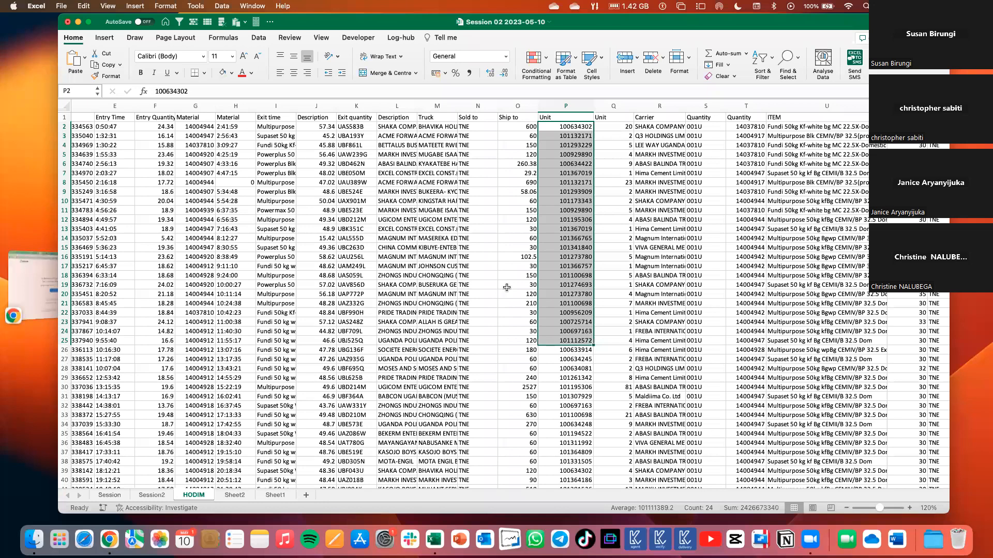
{"action": "left_click", "coordinate": [568, 181]}
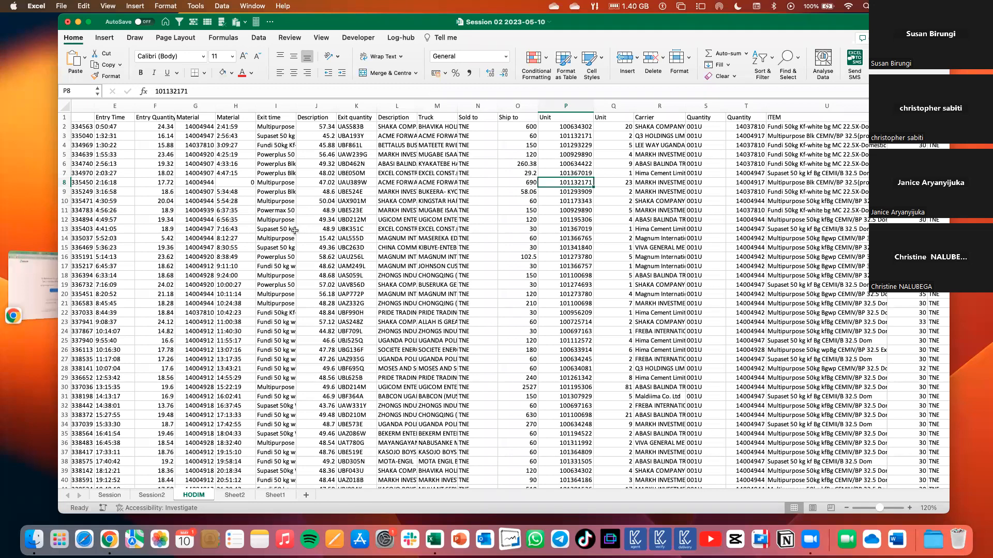
Go to Sheet1 and examine the text results of the LEFT formulas in F6:F10.
{"action": "scroll", "coordinate": [220, 496], "scroll_direction": "left", "scroll_amount": 5}
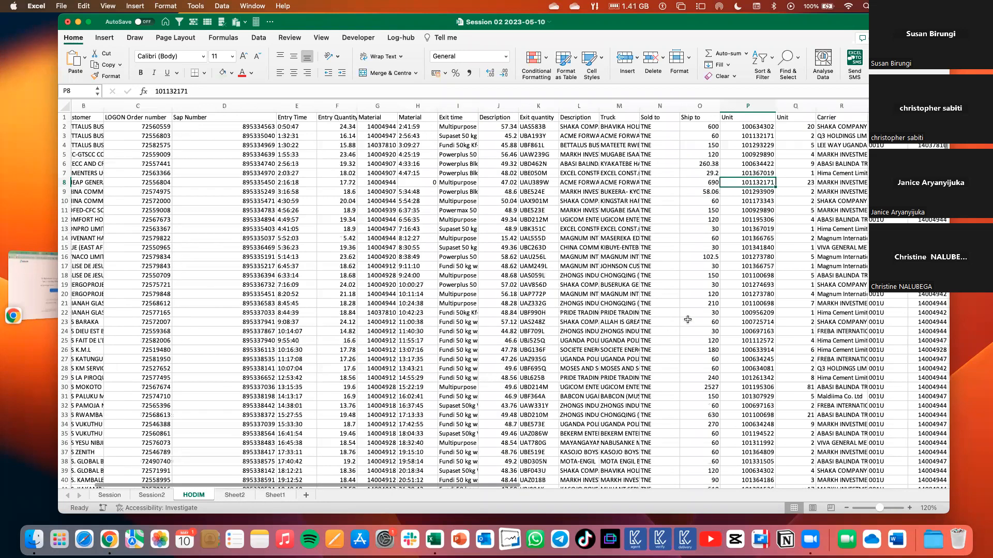
{"action": "scroll", "coordinate": [682, 399], "scroll_direction": "down", "scroll_amount": 15}
{"action": "key", "text": "ctrl+Page_Down"}
{"action": "key", "text": "ctrl+Page_Down"}
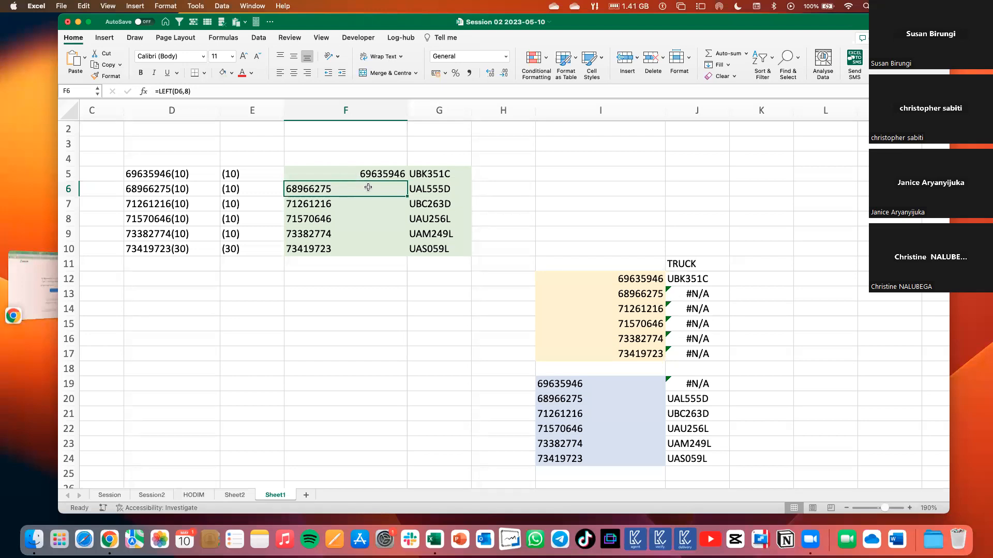
{"action": "left_click", "coordinate": [355, 246], "text": "shift"}
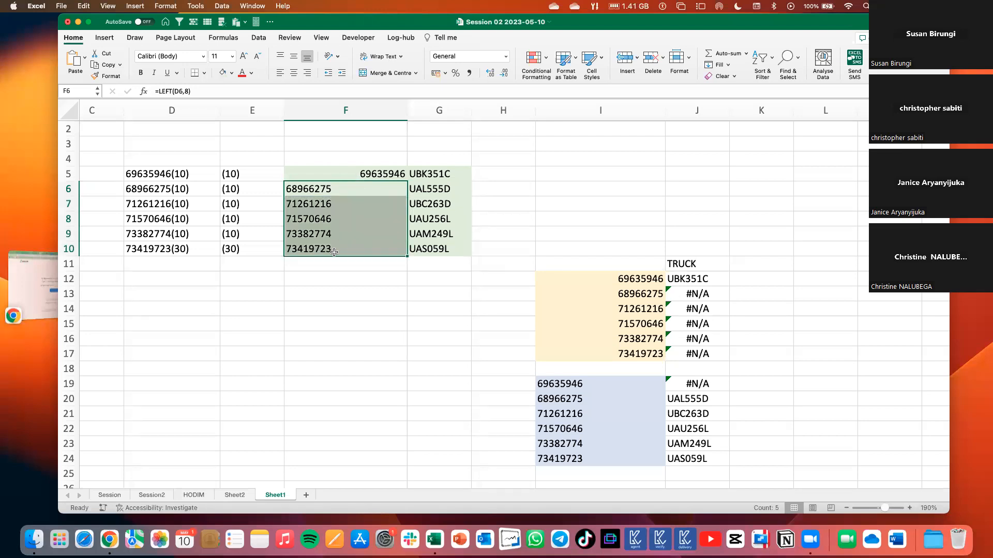
{"action": "left_click", "coordinate": [329, 281]}
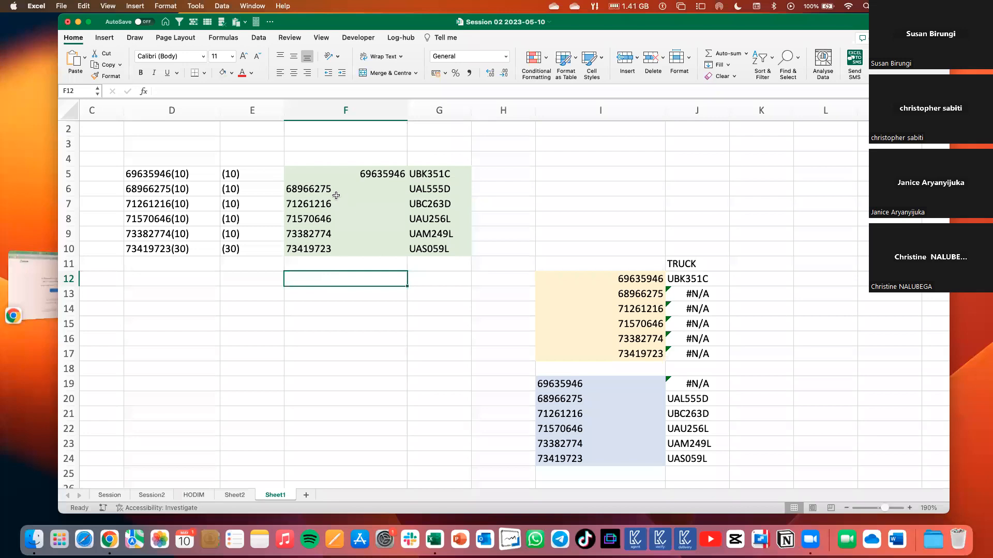
{"action": "left_click_drag", "start_coordinate": [326, 189], "coordinate": [328, 243]}
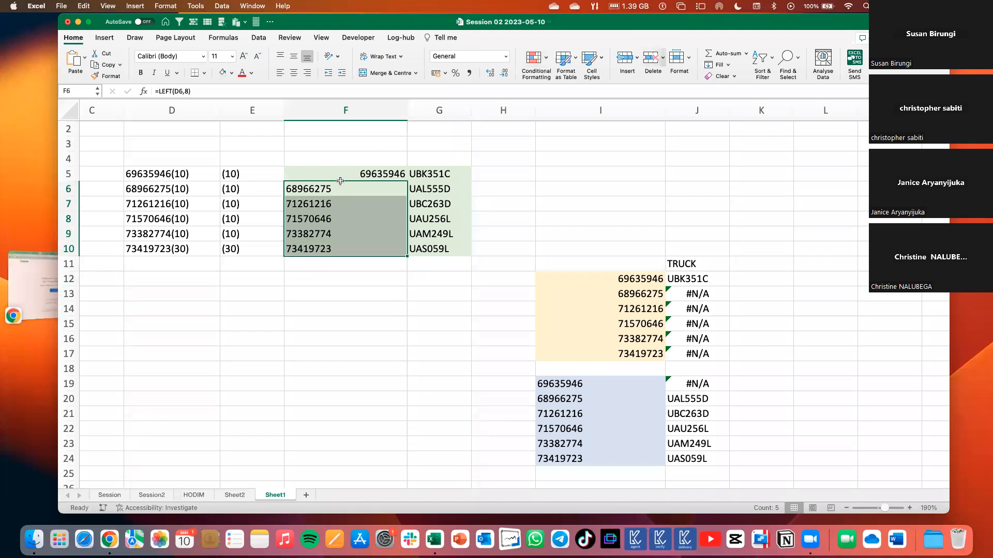
Enter the helper value 1 in G3 above the green table and try copying it.
{"action": "double_click", "coordinate": [435, 146]}
{"action": "type", "text": "1"}
{"action": "left_click", "coordinate": [477, 160]}
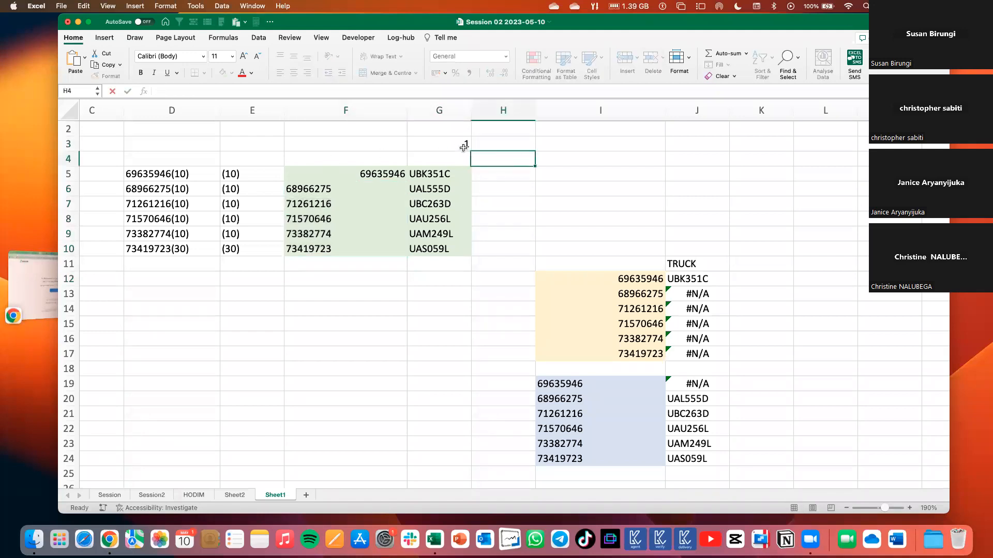
{"action": "left_click", "coordinate": [464, 147]}
{"action": "key", "text": "super+c"}
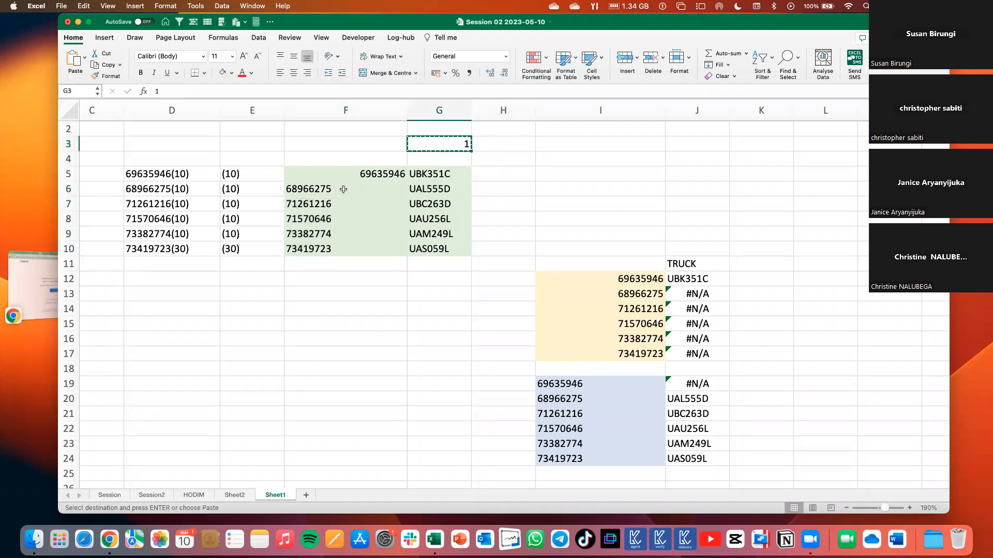
{"action": "key", "text": "Escape"}
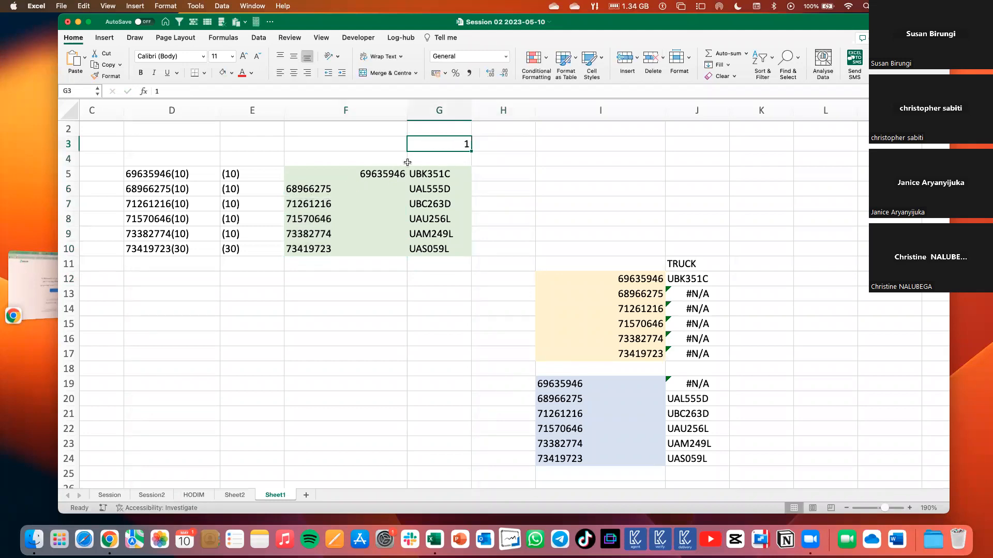
Fill the formula =LEFT(D5,8)*1 from F5 down to F10.
{"action": "left_click", "coordinate": [323, 192]}
{"action": "left_click", "coordinate": [383, 174]}
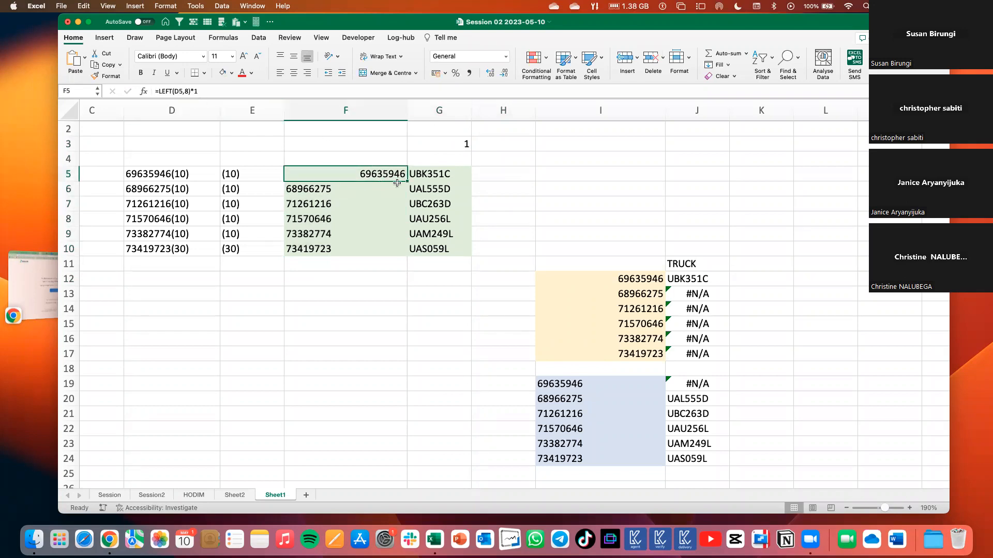
{"action": "left_click_drag", "start_coordinate": [408, 182], "coordinate": [409, 254]}
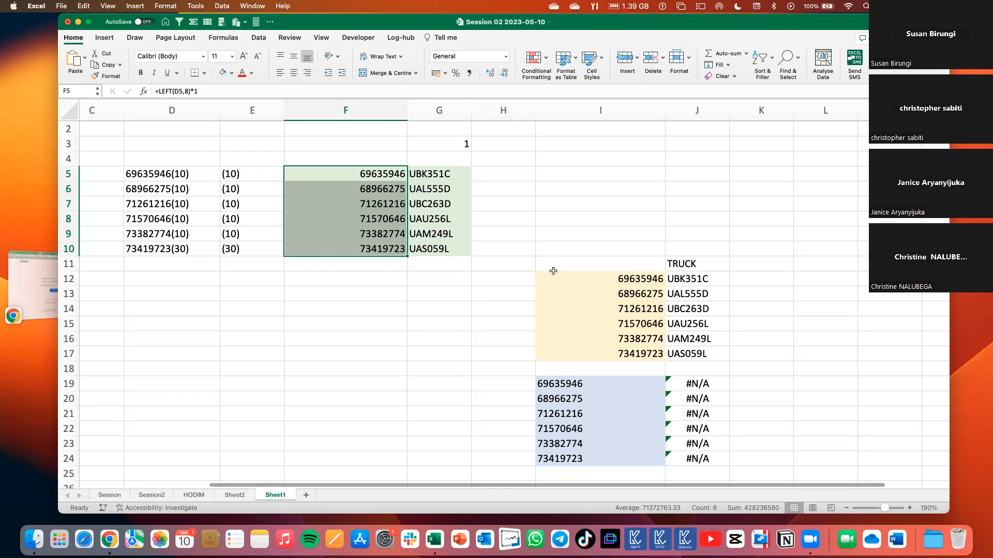
Clear the TRUCK lookup results in J12:J17 beside the yellow number list.
{"action": "left_click_drag", "start_coordinate": [560, 383], "coordinate": [704, 452]}
{"action": "left_click_drag", "start_coordinate": [653, 277], "coordinate": [674, 345]}
{"action": "left_click_drag", "start_coordinate": [696, 287], "coordinate": [699, 353]}
{"action": "key", "text": "Delete"}
{"action": "left_click", "coordinate": [763, 292]}
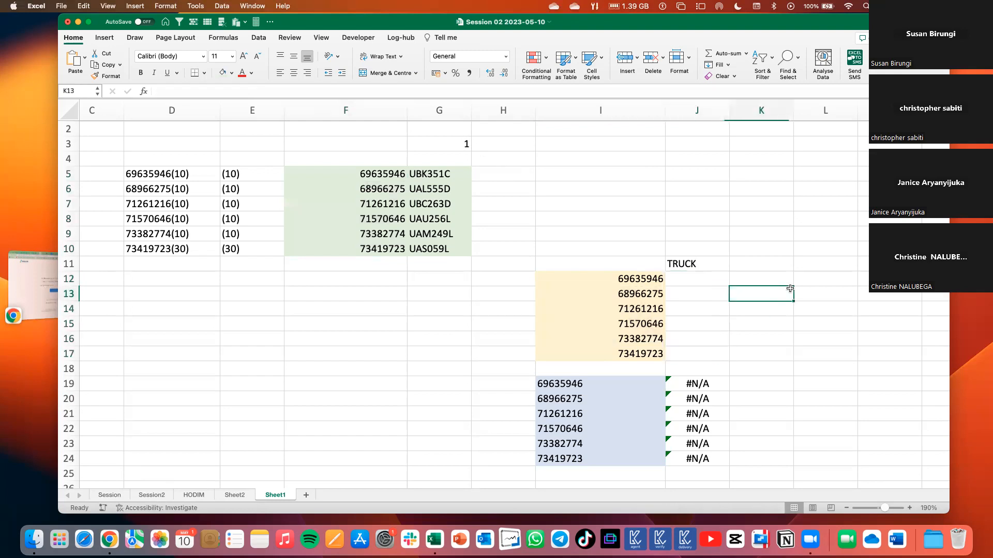
Start a VLOOKUP in J12 under TRUCK with the number in I12 as the lookup value.
{"action": "left_click", "coordinate": [678, 280]}
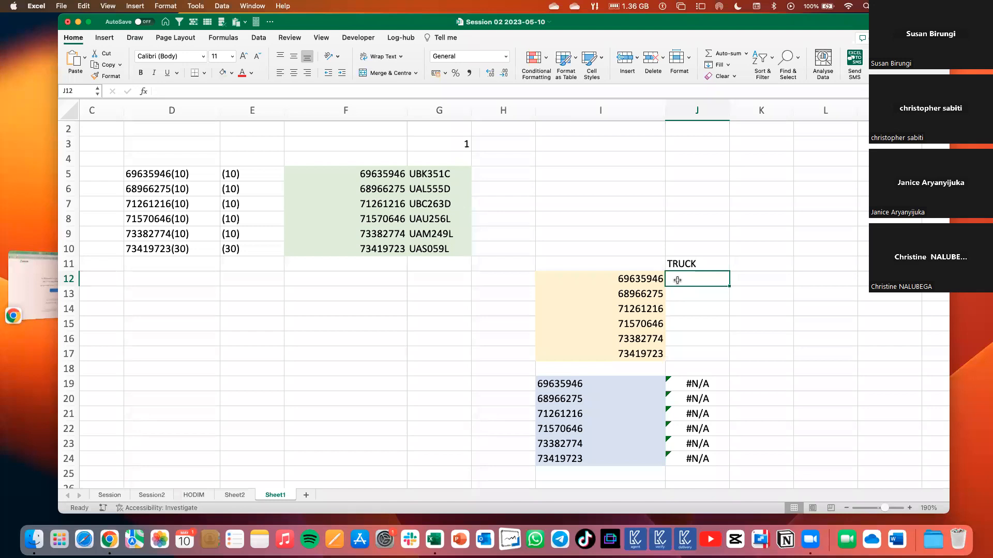
{"action": "left_click", "coordinate": [230, 39]}
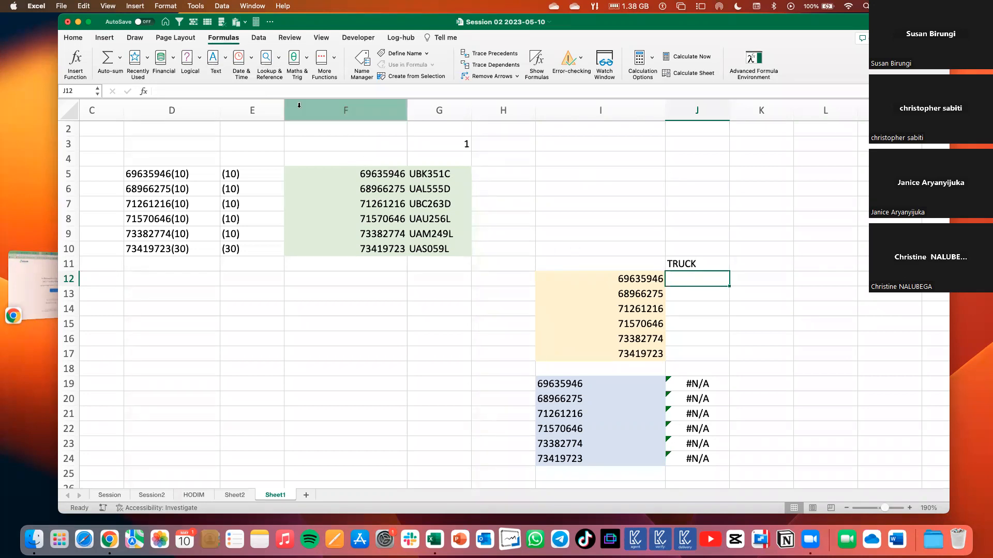
{"action": "left_click", "coordinate": [279, 59]}
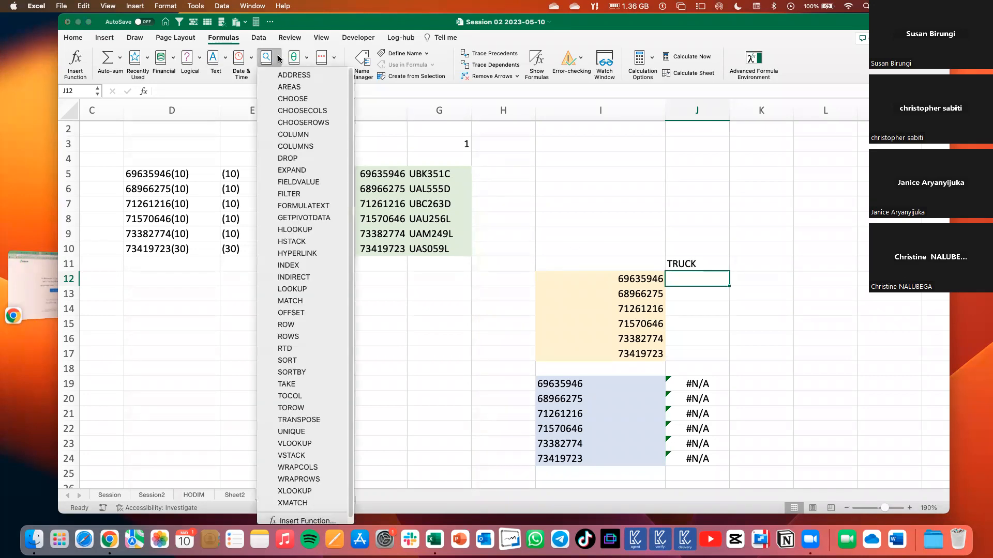
{"action": "scroll", "coordinate": [295, 365], "scroll_direction": "down", "scroll_amount": 1}
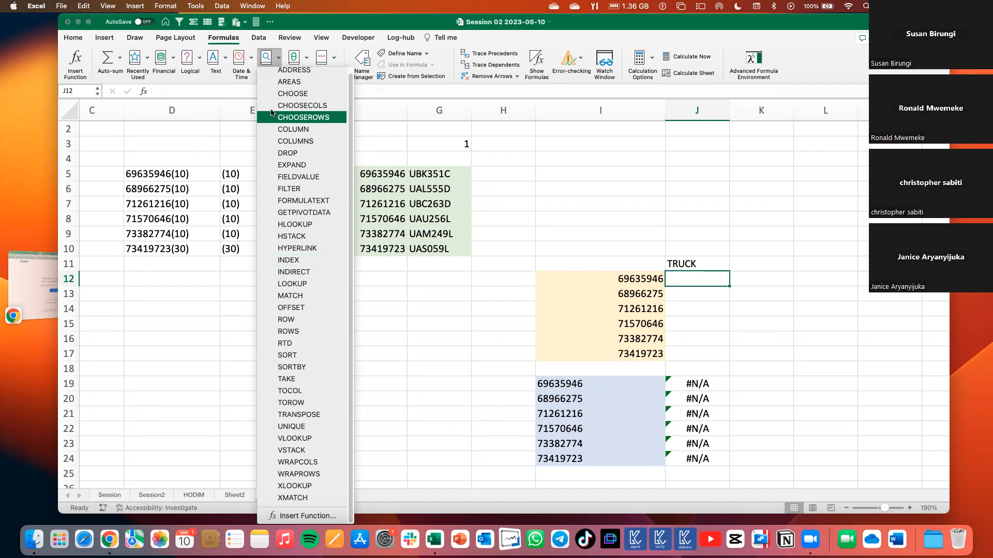
{"action": "left_click", "coordinate": [306, 438]}
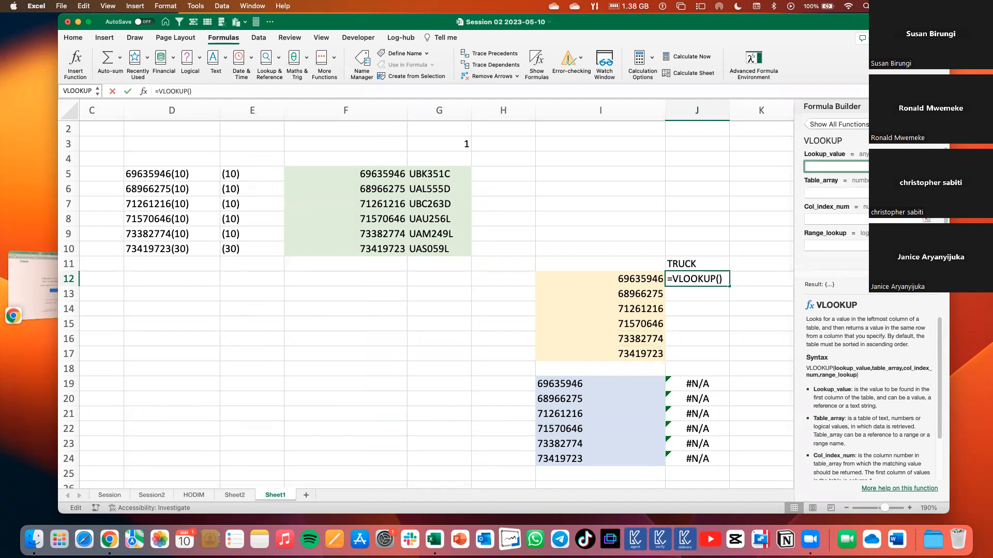
{"action": "left_click_drag", "start_coordinate": [832, 106], "coordinate": [838, 184]}
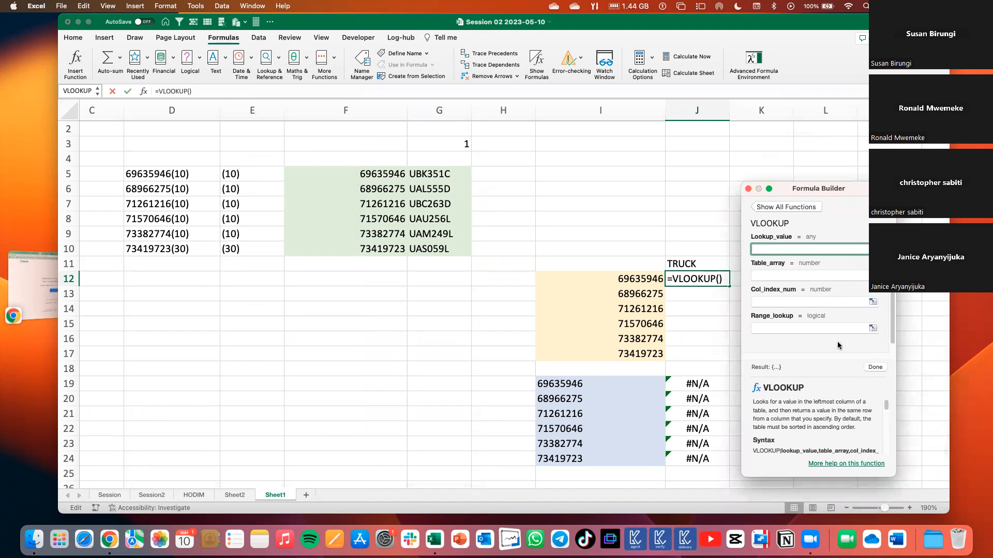
{"action": "scroll", "coordinate": [836, 341], "scroll_direction": "down", "scroll_amount": 1}
{"action": "scroll", "coordinate": [837, 341], "scroll_direction": "up", "scroll_amount": 1}
{"action": "left_click", "coordinate": [646, 277]}
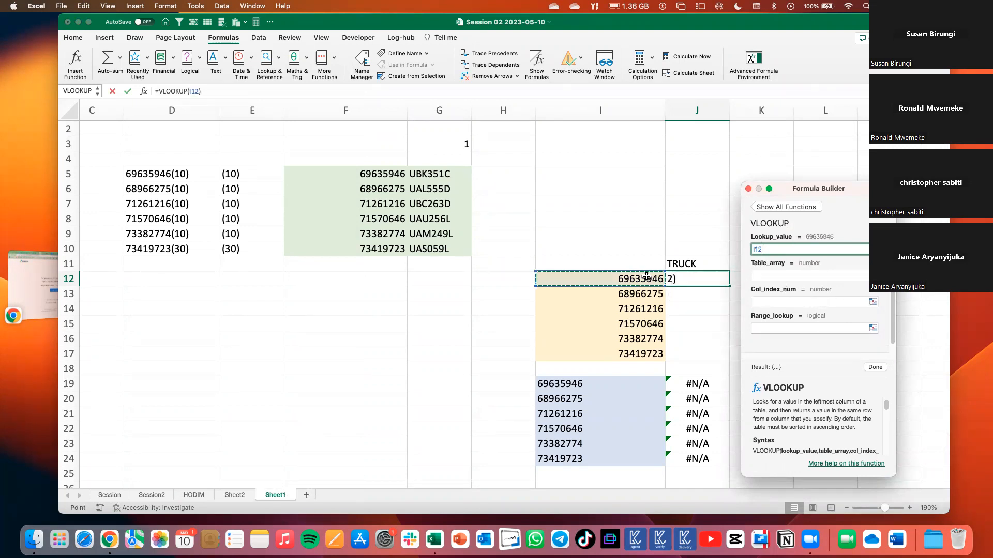
Complete the J12 VLOOKUP with table array F5:G10, column index 2 and range lookup 0, and close the Formula Builder.
{"action": "left_click", "coordinate": [782, 273]}
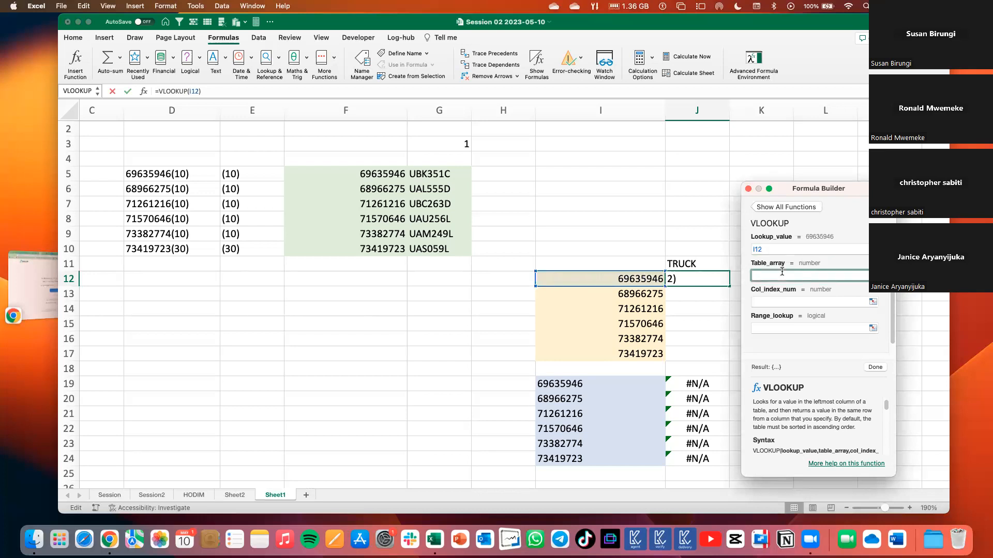
{"action": "left_click_drag", "start_coordinate": [368, 172], "coordinate": [455, 243]}
{"action": "left_click", "coordinate": [771, 302]}
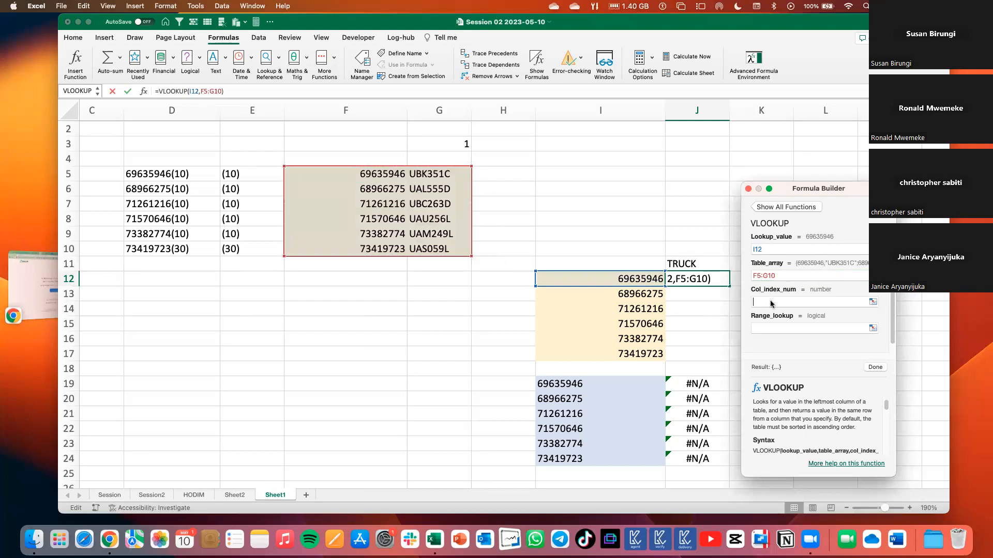
{"action": "type", "text": "2"}
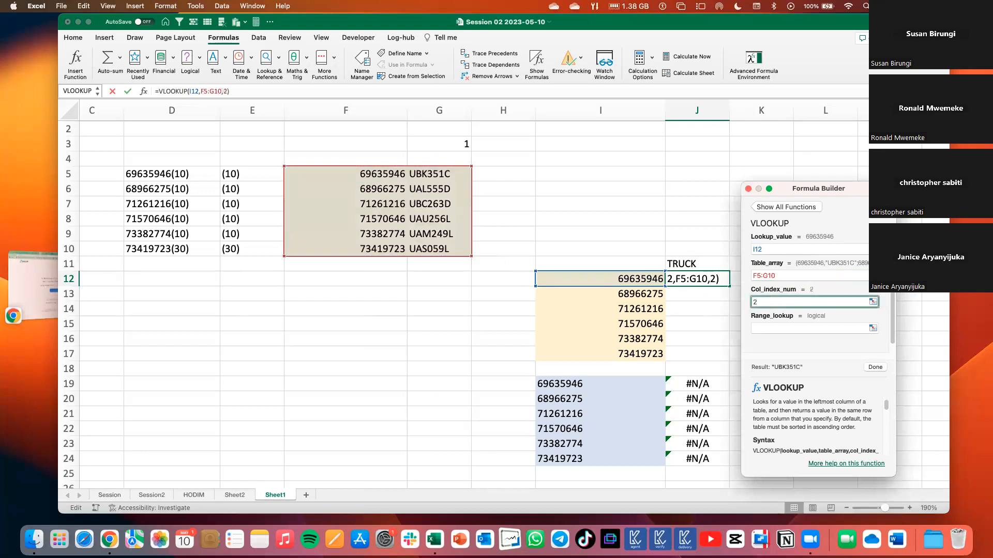
{"action": "left_click", "coordinate": [790, 330]}
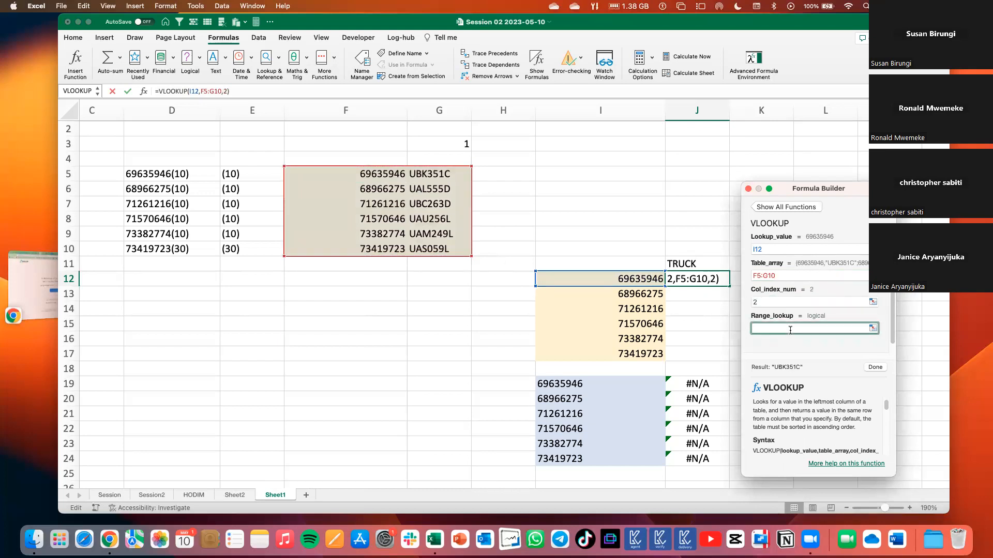
{"action": "type", "text": "0"}
{"action": "left_click", "coordinate": [875, 368]}
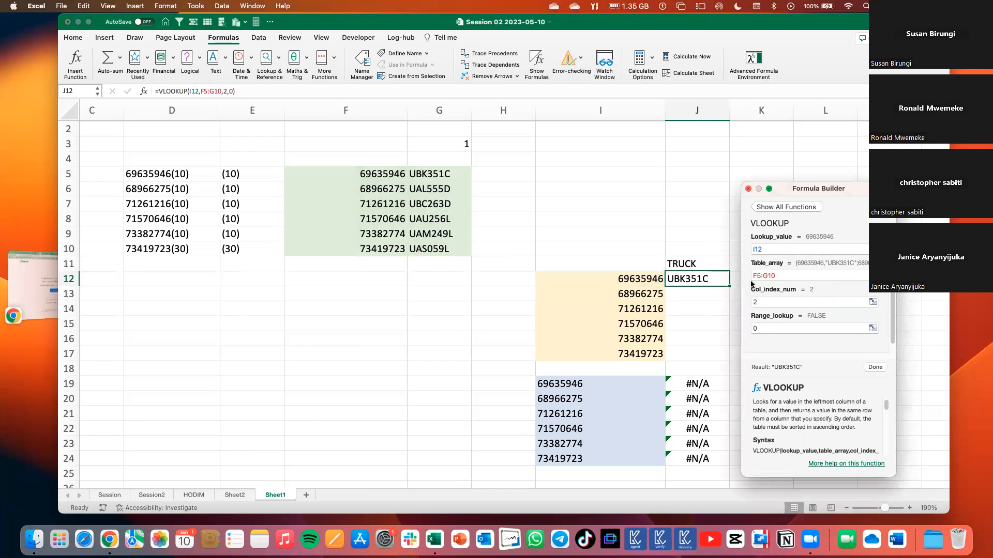
{"action": "left_click_drag", "start_coordinate": [809, 188], "coordinate": [845, 175]}
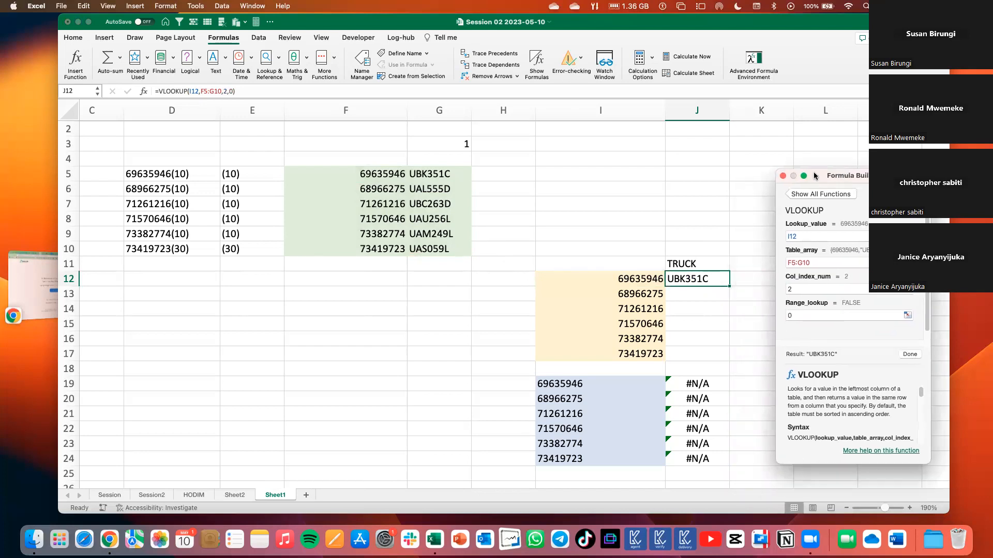
{"action": "left_click", "coordinate": [784, 176]}
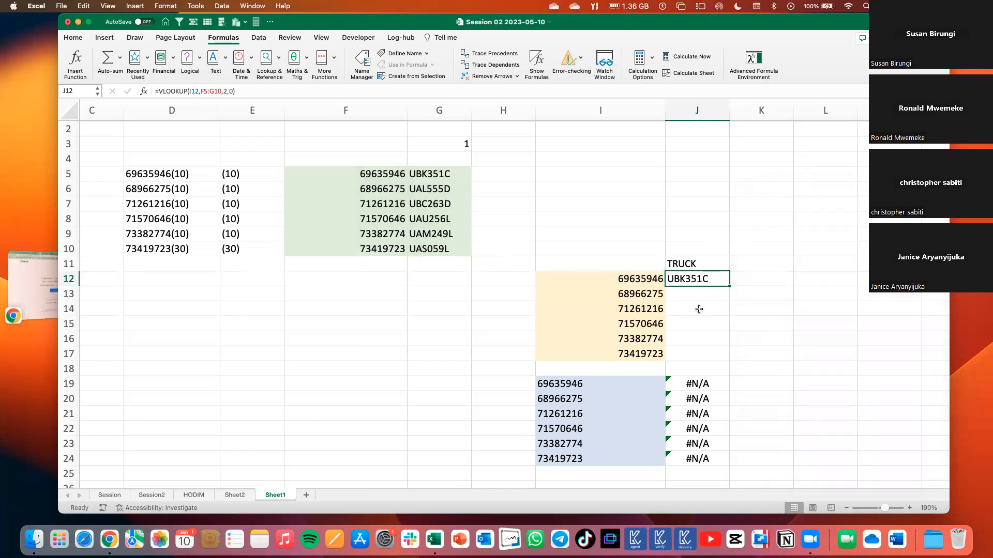
Try locking the VLOOKUP table range in J12 as $F$5:$G$10, and undo the change.
{"action": "double_click", "coordinate": [695, 279]}
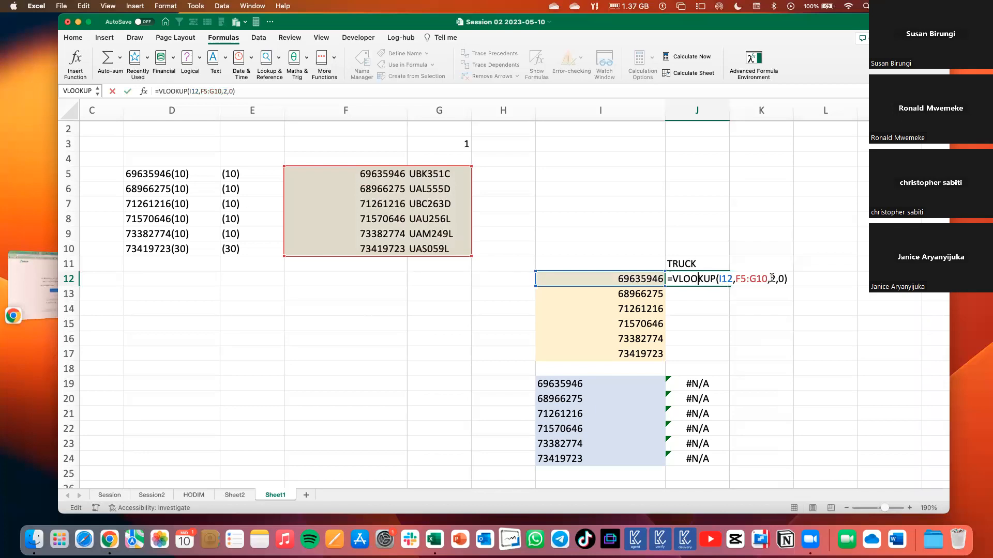
{"action": "left_click_drag", "start_coordinate": [769, 278], "coordinate": [736, 276]}
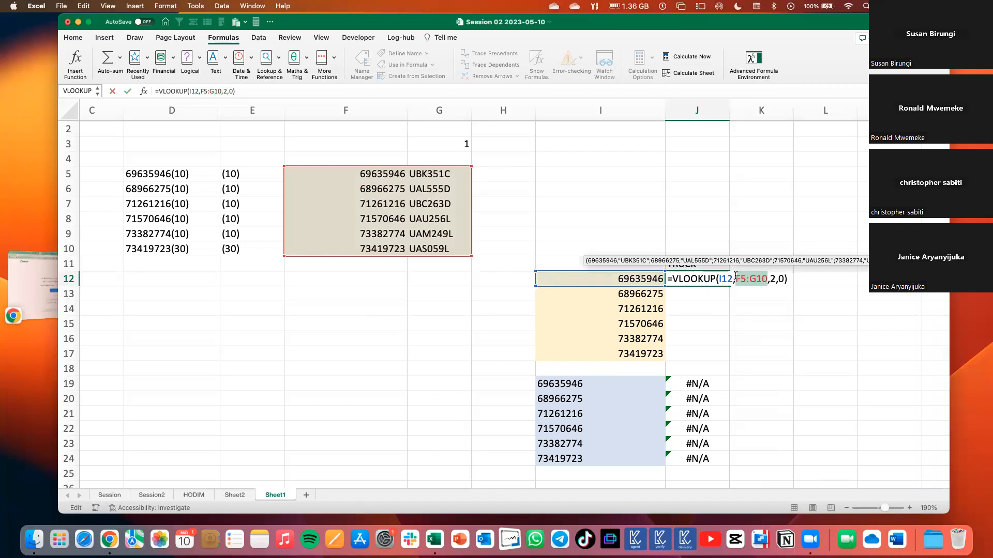
{"action": "key", "text": "F4"}
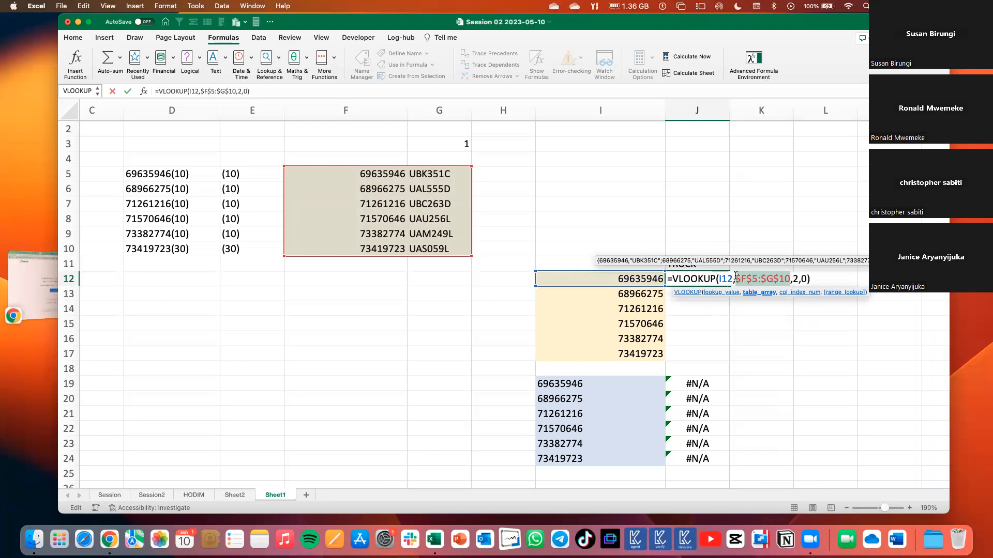
{"action": "key", "text": "Return"}
{"action": "left_click", "coordinate": [712, 279]}
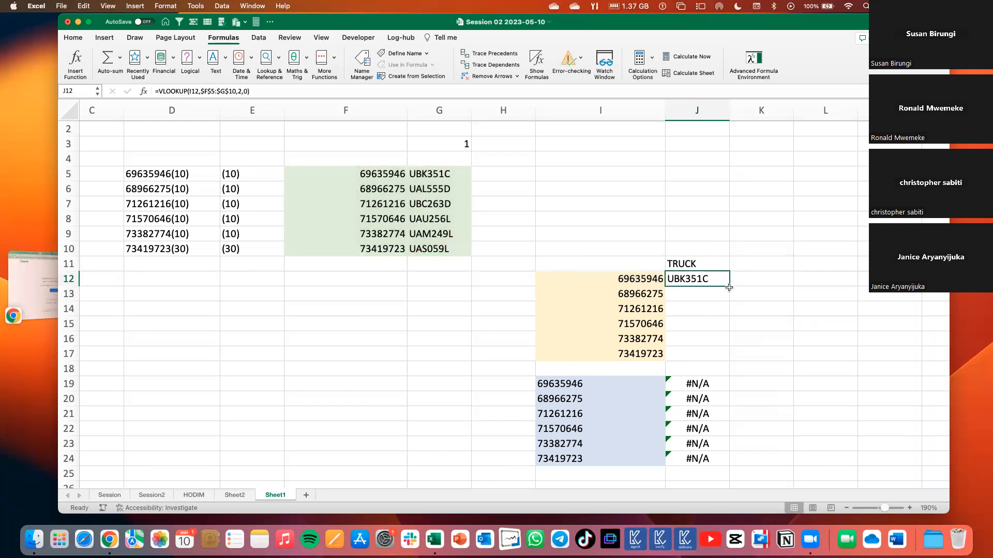
{"action": "key", "text": "super+z"}
{"action": "left_click", "coordinate": [737, 301]}
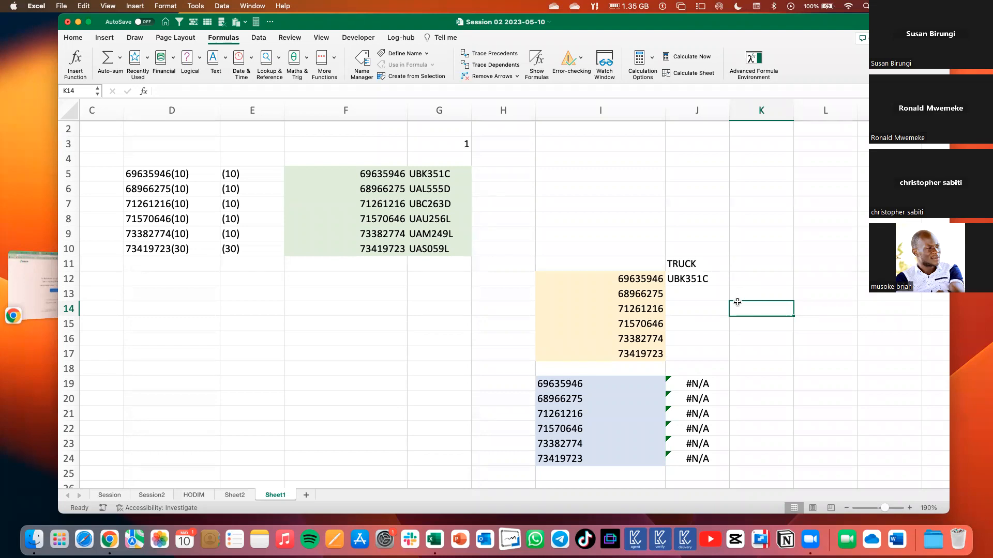
Fill the unlocked VLOOKUP from J12 down to J17, and clear the copies in J13:J17.
{"action": "left_click", "coordinate": [704, 280]}
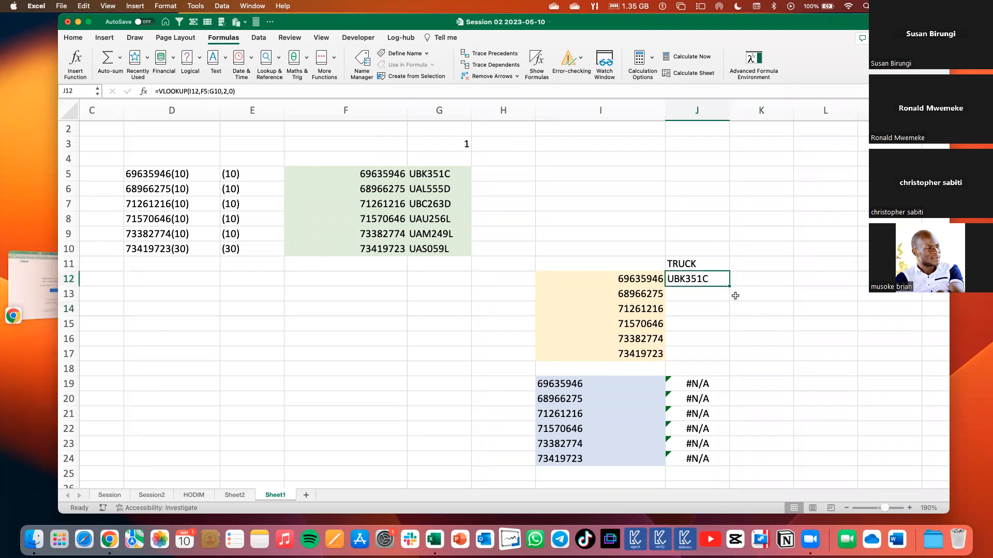
{"action": "left_click_drag", "start_coordinate": [730, 286], "coordinate": [726, 358]}
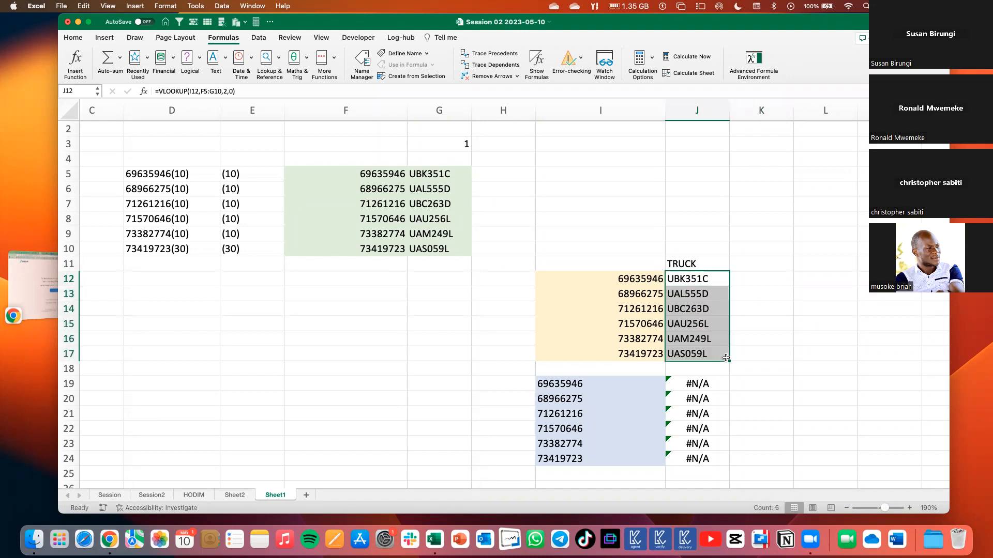
{"action": "left_click", "coordinate": [709, 281]}
{"action": "left_click_drag", "start_coordinate": [709, 293], "coordinate": [709, 352]}
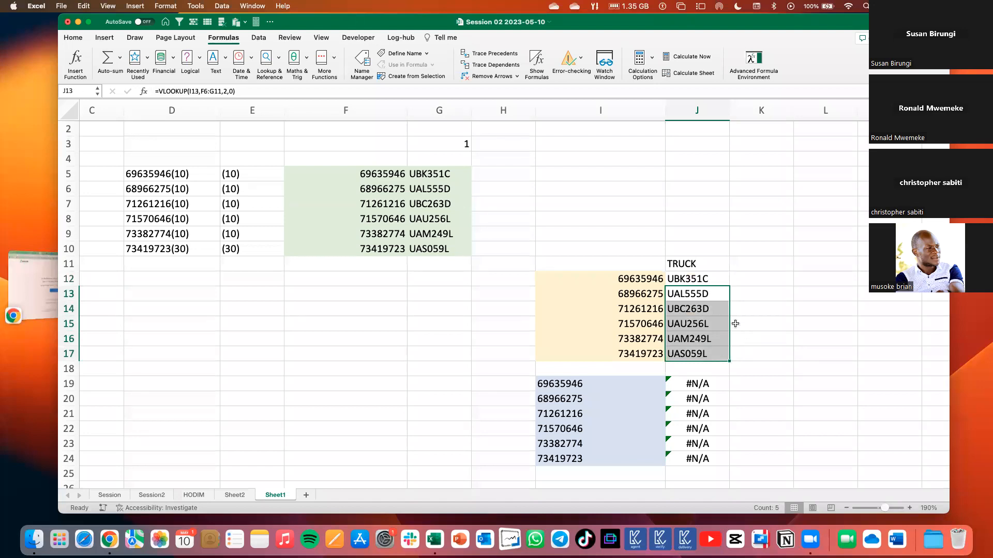
{"action": "key", "text": "Delete"}
Refill the unlocked VLOOKUP down to J17, inspect the table range in J17's formula, and clear the copies below J12.
{"action": "left_click", "coordinate": [703, 279]}
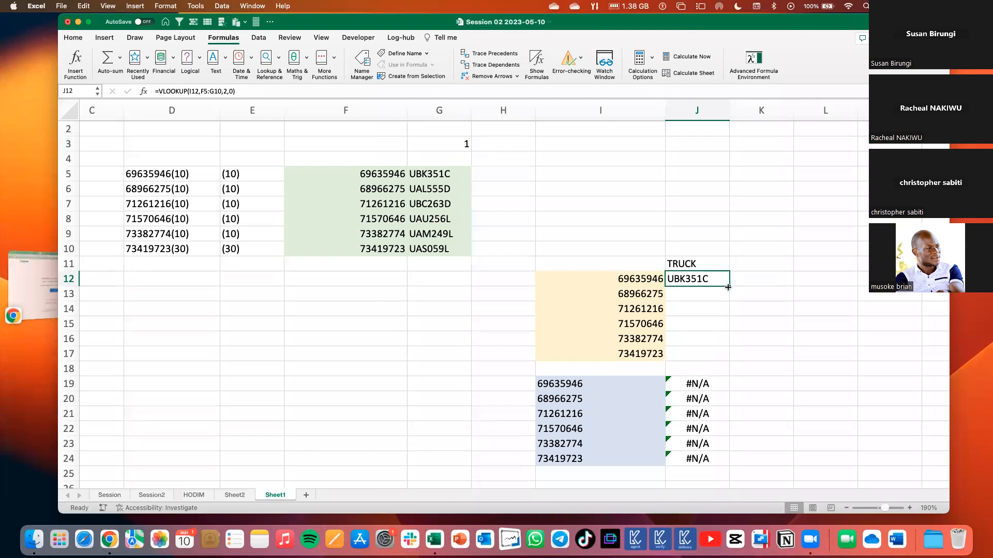
{"action": "left_click_drag", "start_coordinate": [728, 287], "coordinate": [723, 361]}
{"action": "left_click", "coordinate": [706, 353]}
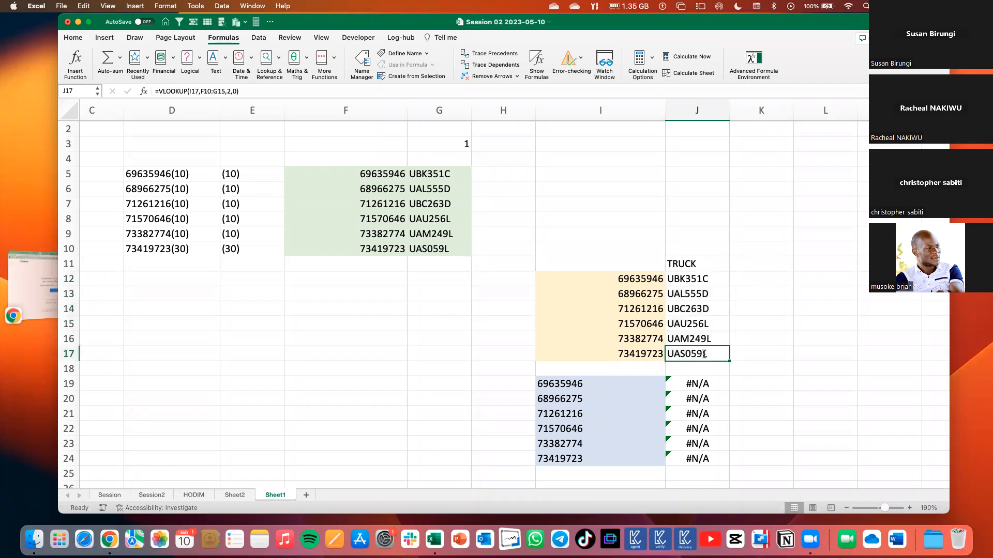
{"action": "double_click", "coordinate": [705, 354]}
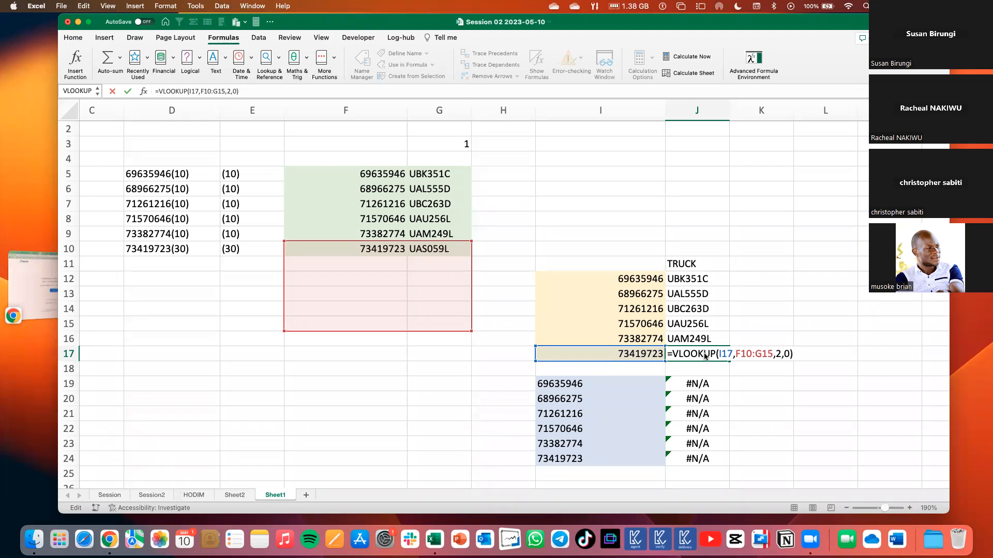
{"action": "key", "text": "Return"}
{"action": "left_click_drag", "start_coordinate": [696, 295], "coordinate": [698, 375]}
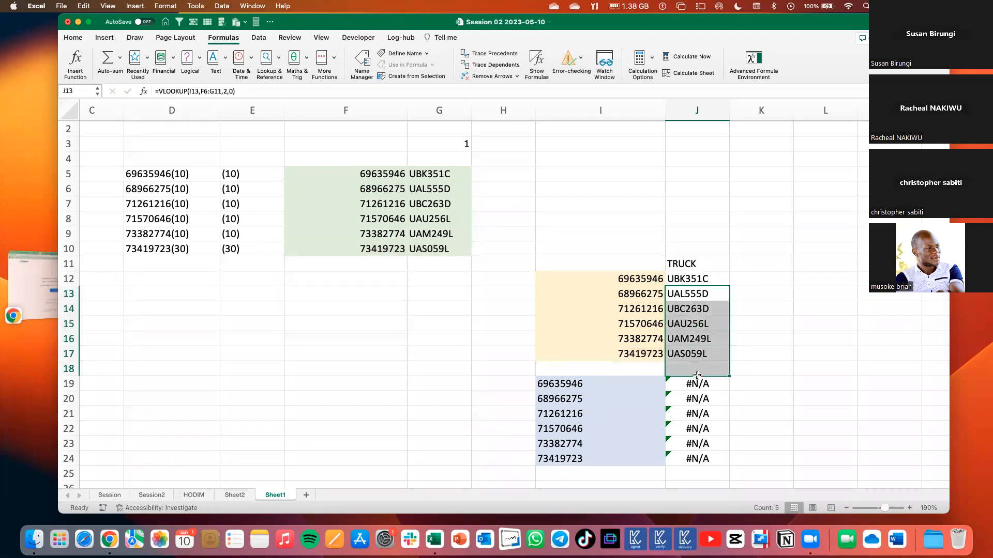
{"action": "key", "text": "Delete"}
Lock the table range in J12's VLOOKUP as $F$5:$G$10 and fill the formula down to J17.
{"action": "left_click", "coordinate": [688, 279]}
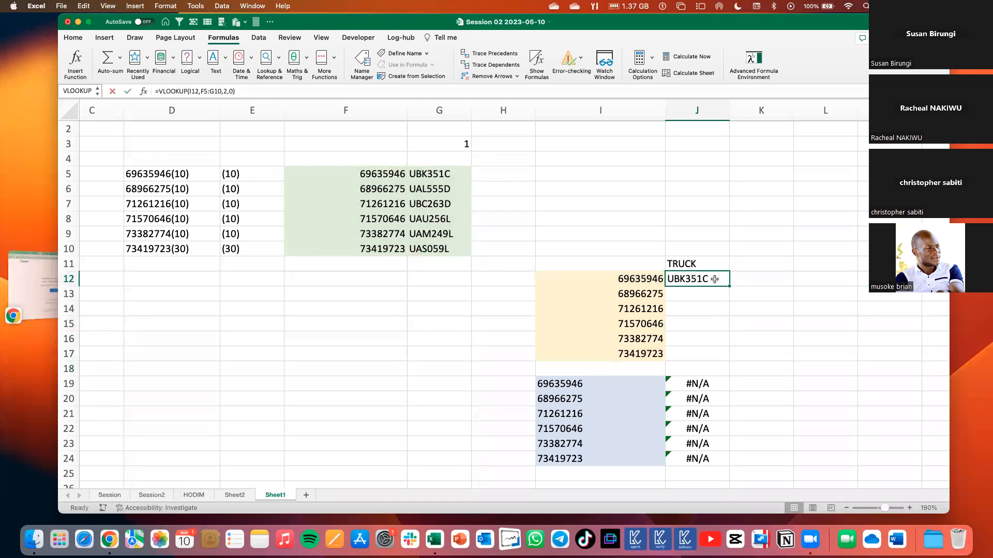
{"action": "double_click", "coordinate": [692, 279]}
{"action": "left_click_drag", "start_coordinate": [735, 278], "coordinate": [766, 273]}
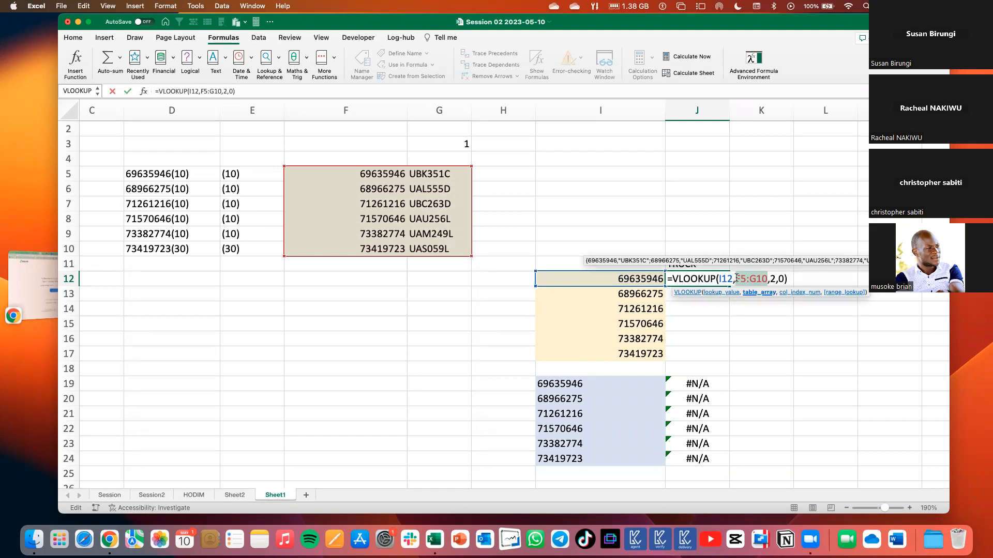
{"action": "key", "text": "F4"}
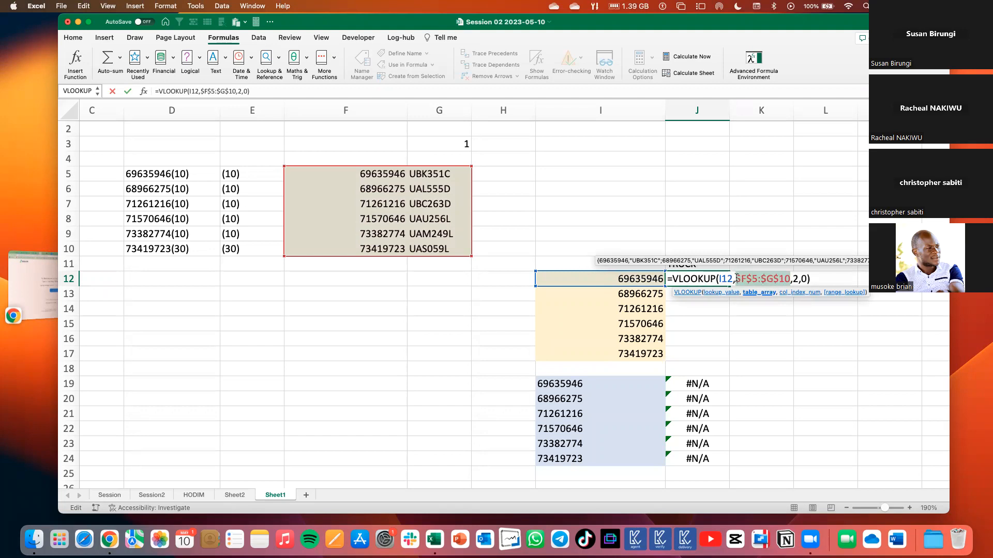
{"action": "key", "text": "Return"}
{"action": "left_click", "coordinate": [710, 279]}
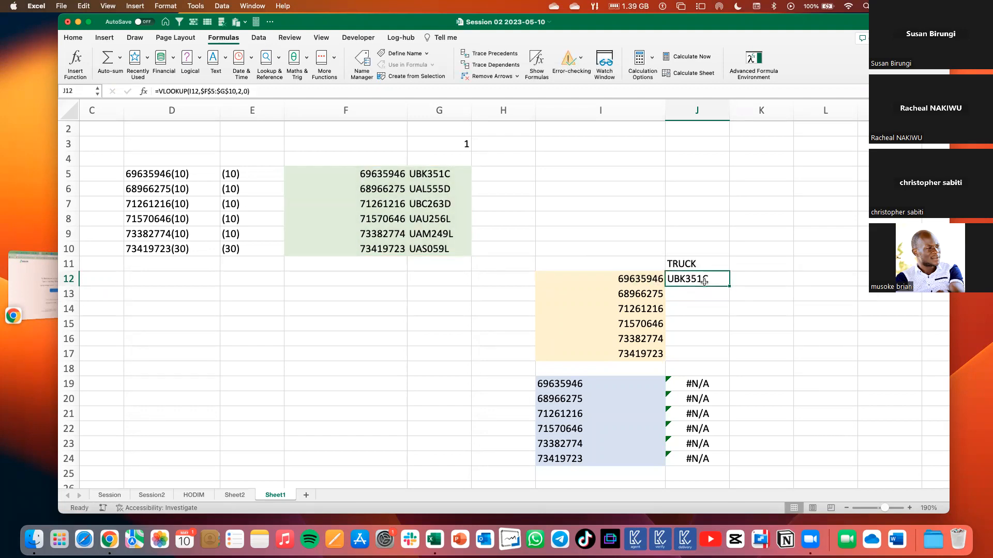
{"action": "left_click_drag", "start_coordinate": [730, 286], "coordinate": [710, 359]}
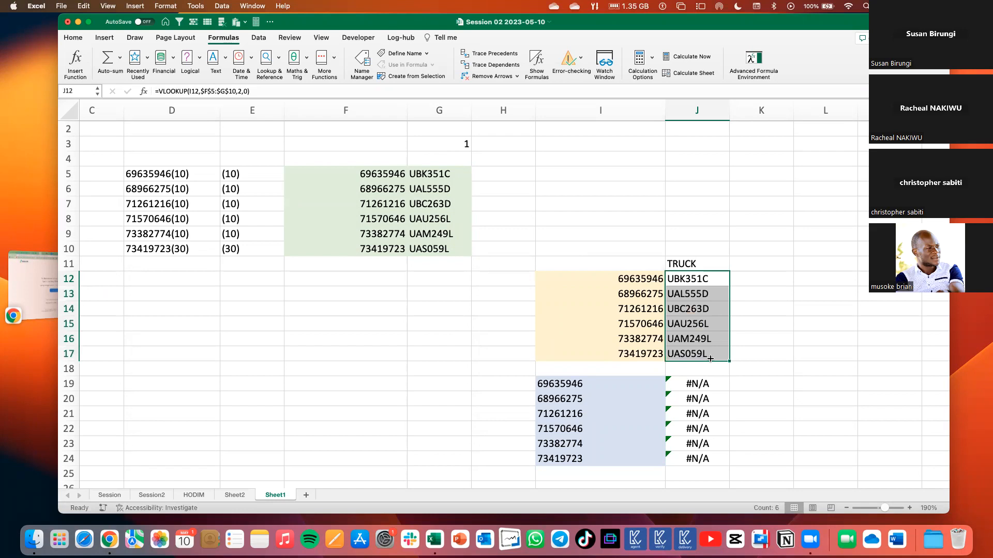
Check the locked table range in the filled VLOOKUP formulas in J17 and J16.
{"action": "double_click", "coordinate": [696, 354]}
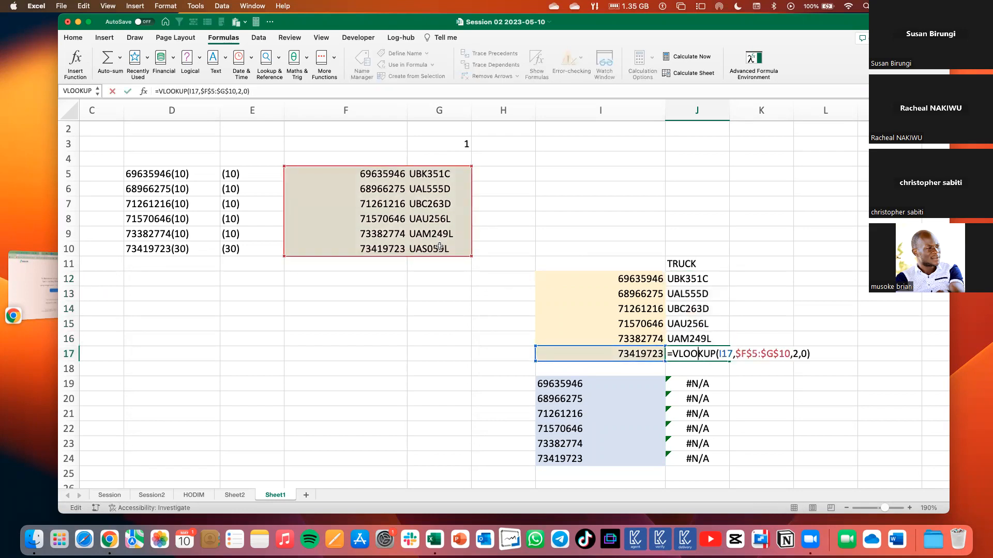
{"action": "key", "text": "Return"}
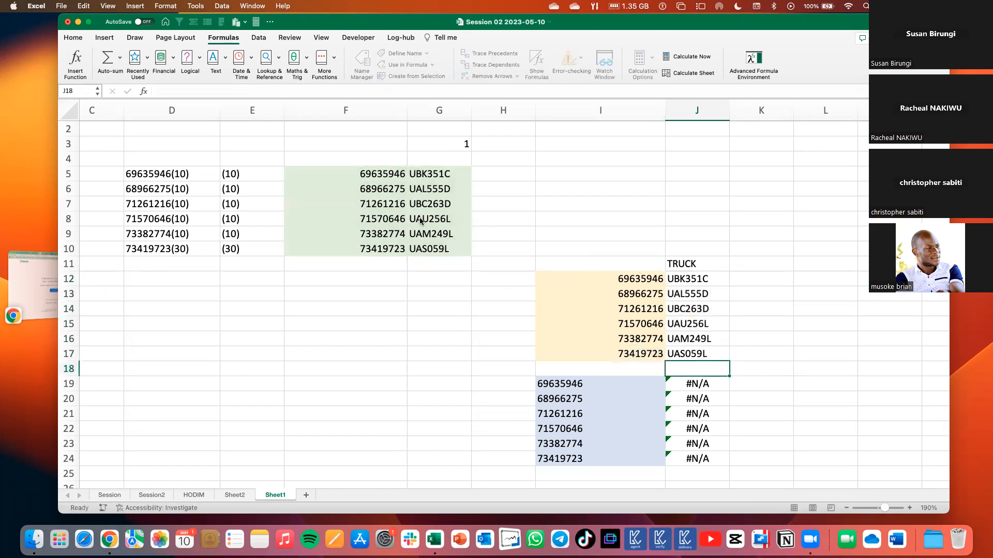
{"action": "left_click", "coordinate": [706, 336]}
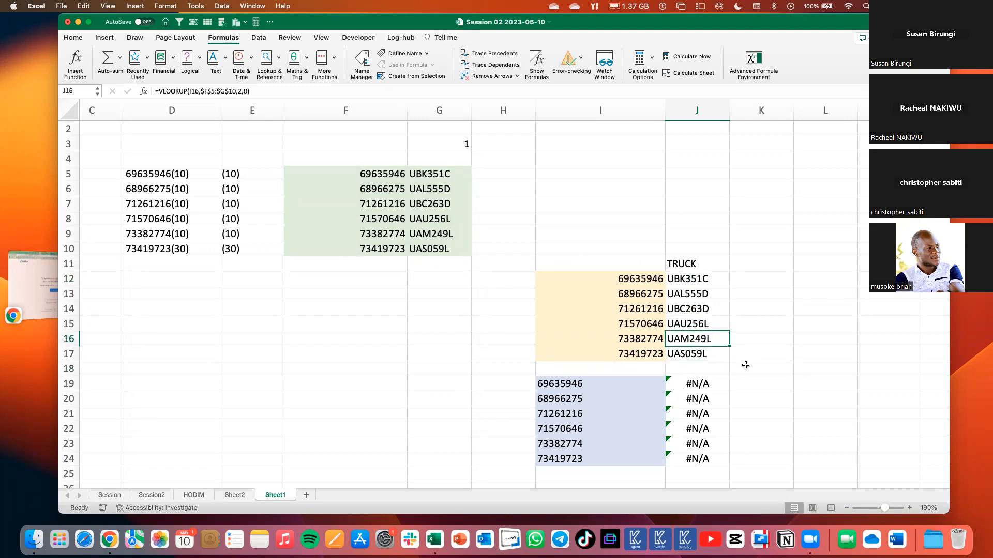
{"action": "left_click_drag", "start_coordinate": [689, 279], "coordinate": [690, 353]}
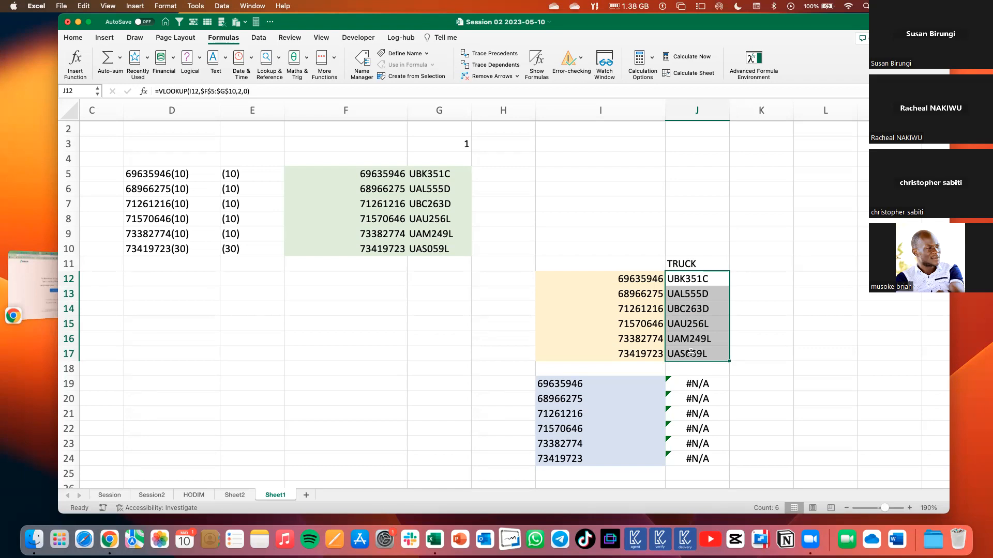
Clear the VLOOKUP formulas from J12:J17 in the TRUCK column.
{"action": "left_click", "coordinate": [278, 60]}
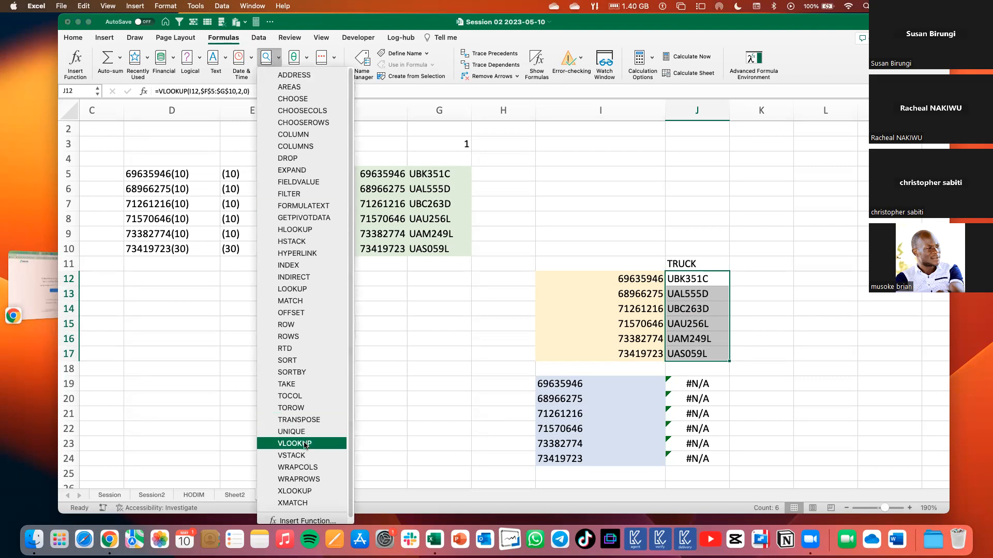
{"action": "left_click", "coordinate": [778, 341]}
{"action": "left_click", "coordinate": [699, 292]}
{"action": "left_click_drag", "start_coordinate": [697, 280], "coordinate": [697, 354]}
{"action": "key", "text": "Delete"}
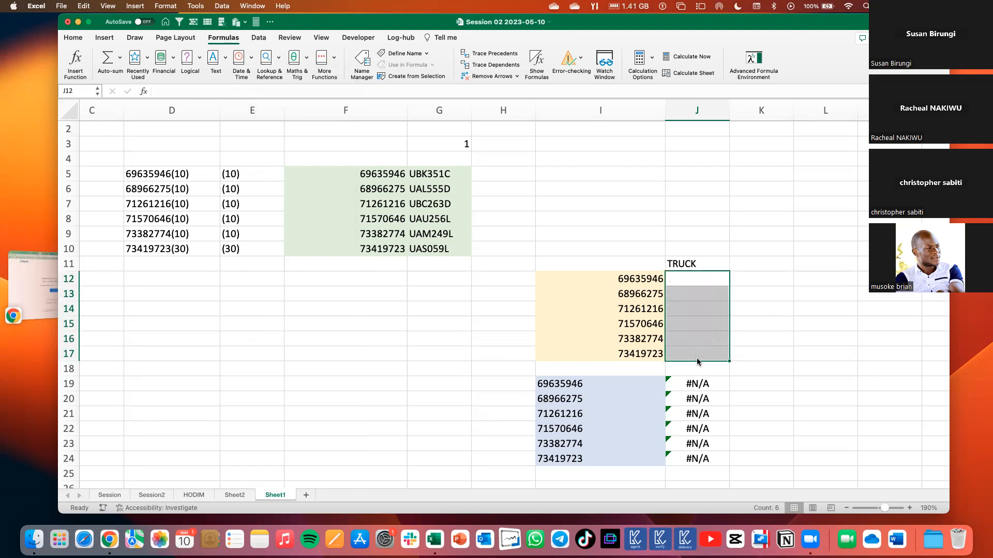
Start a VLOOKUP in J12 to read the function's syntax and argument descriptions, and cancel the entry.
{"action": "left_click", "coordinate": [694, 275]}
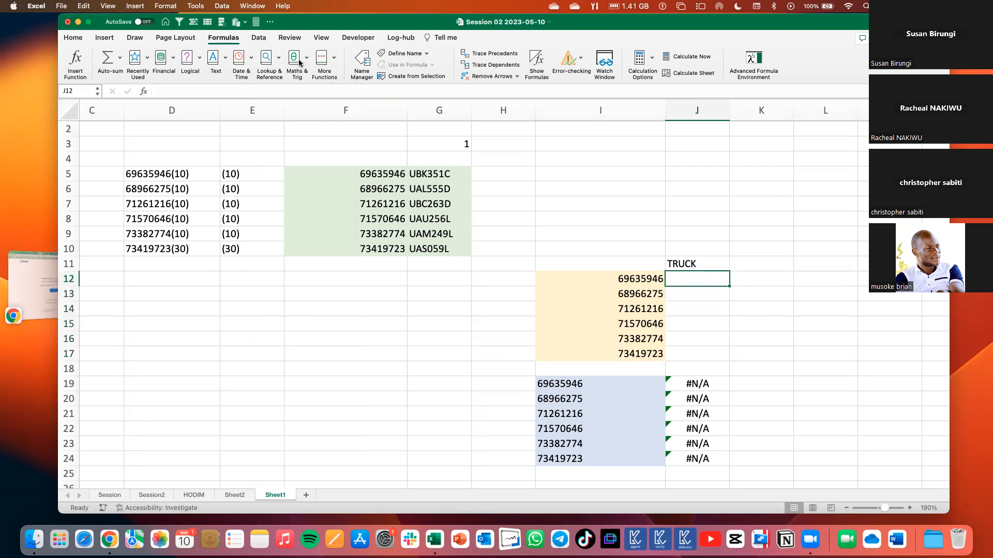
{"action": "left_click", "coordinate": [278, 63]}
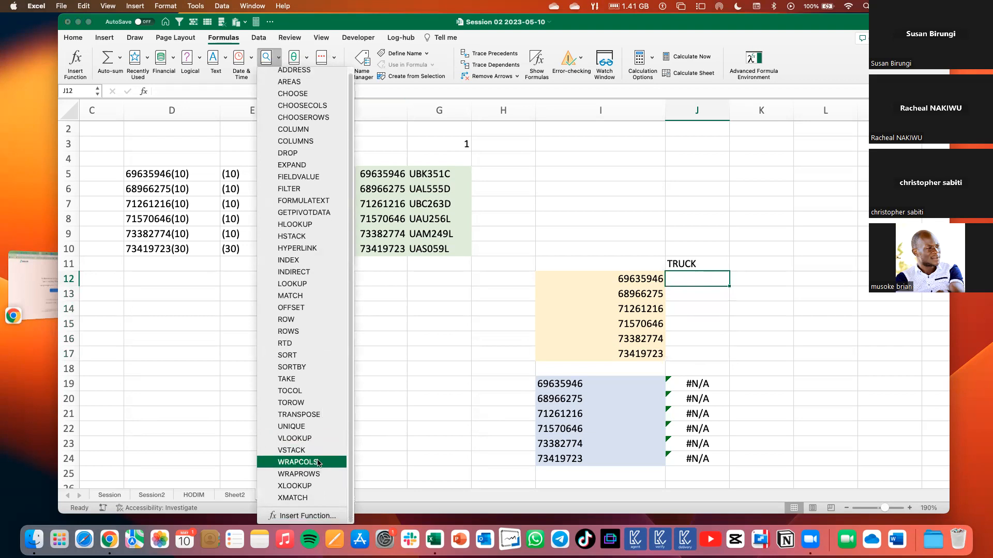
{"action": "left_click", "coordinate": [296, 438]}
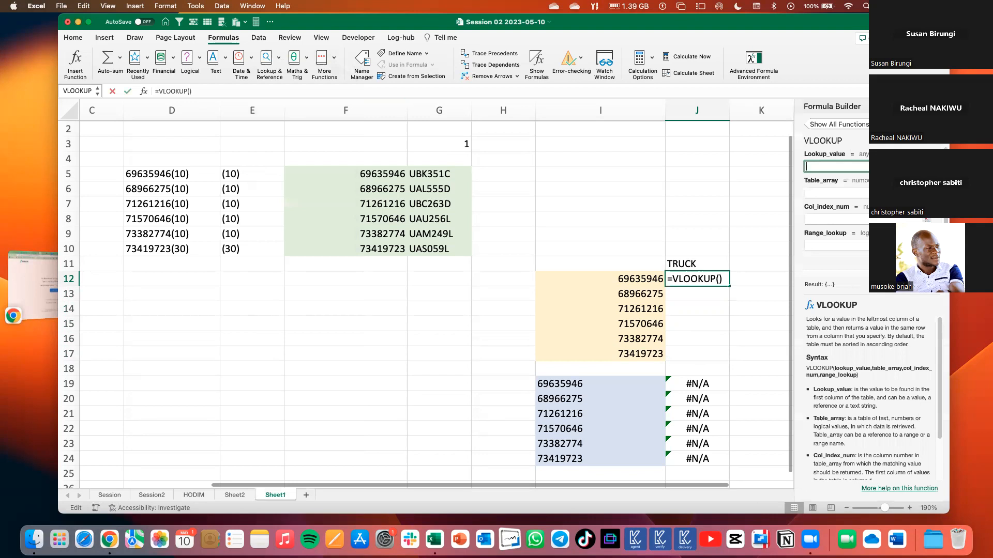
{"action": "scroll", "coordinate": [856, 340], "scroll_direction": "down", "scroll_amount": 3}
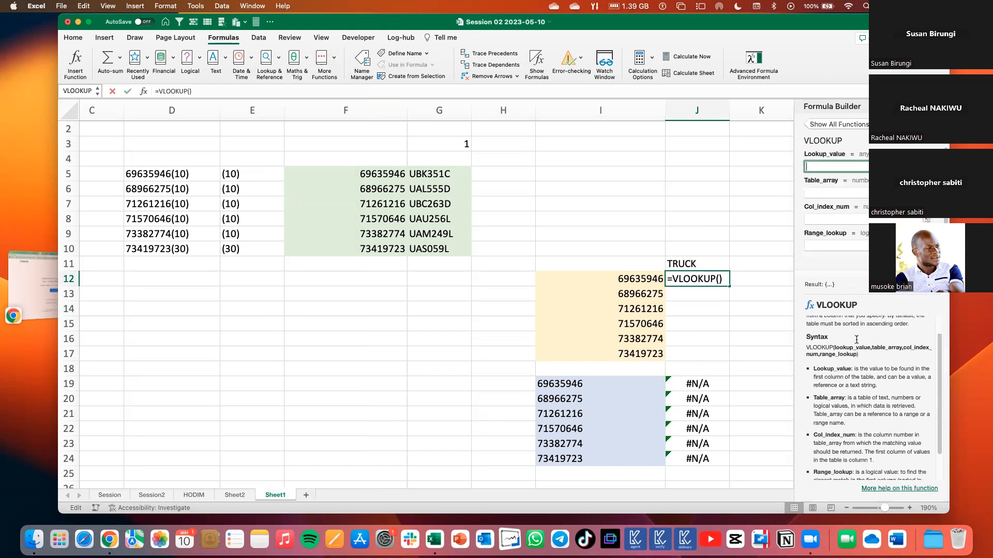
{"action": "scroll", "coordinate": [856, 390], "scroll_direction": "down", "scroll_amount": 3}
{"action": "scroll", "coordinate": [856, 391], "scroll_direction": "up", "scroll_amount": 3}
{"action": "scroll", "coordinate": [856, 390], "scroll_direction": "down", "scroll_amount": 3}
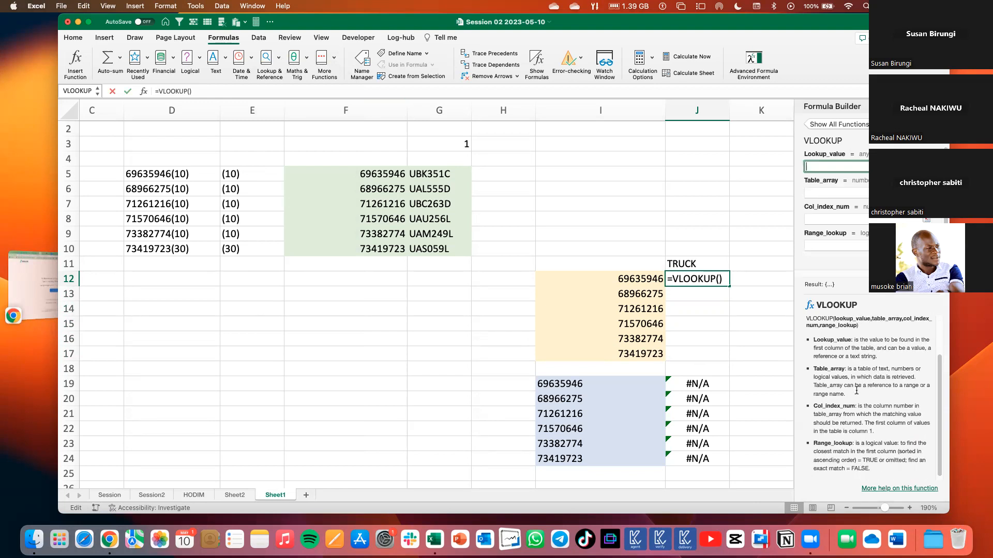
{"action": "scroll", "coordinate": [856, 391], "scroll_direction": "down", "scroll_amount": 1}
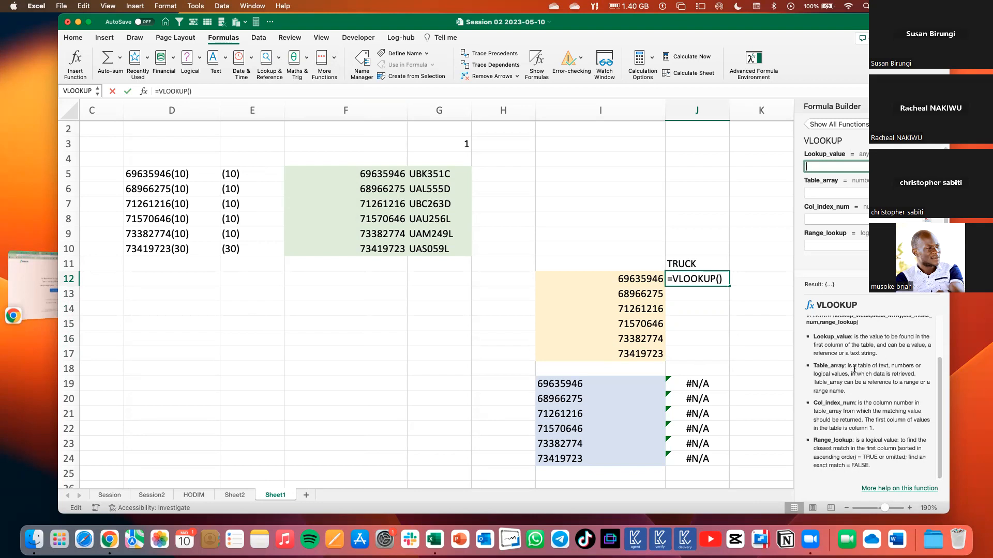
{"action": "scroll", "coordinate": [854, 369], "scroll_direction": "up", "scroll_amount": 3}
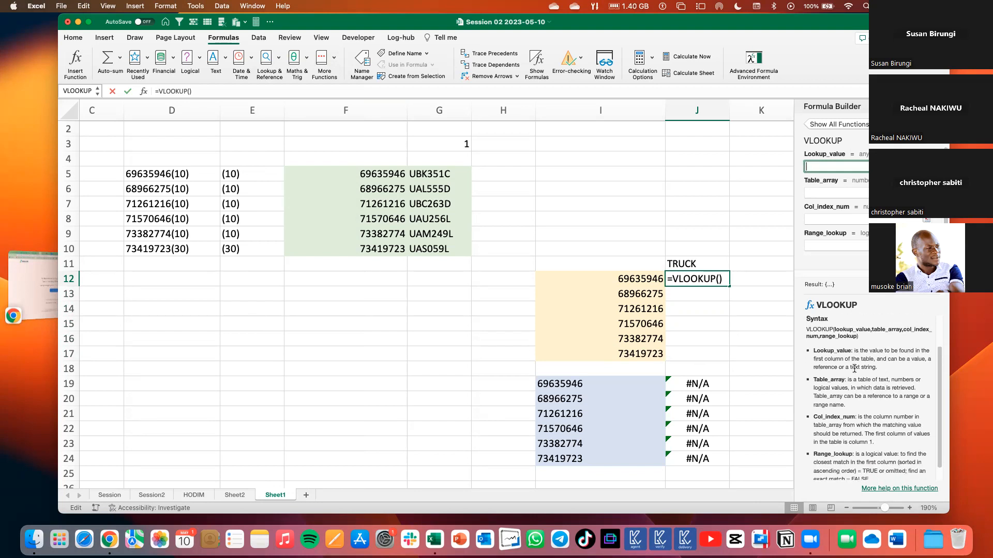
{"action": "left_click_drag", "start_coordinate": [834, 339], "coordinate": [870, 337]}
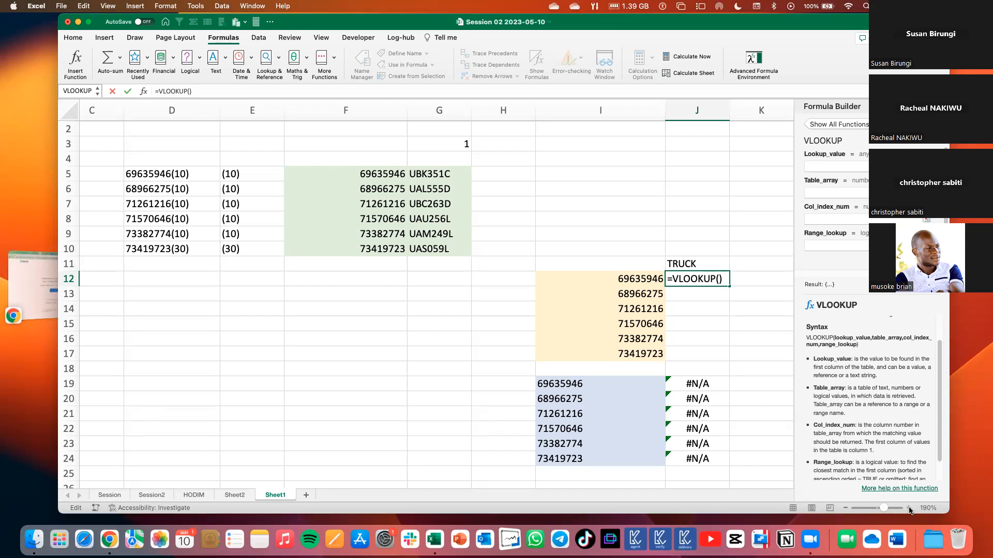
{"action": "left_click", "coordinate": [884, 511]}
{"action": "left_click", "coordinate": [783, 350]}
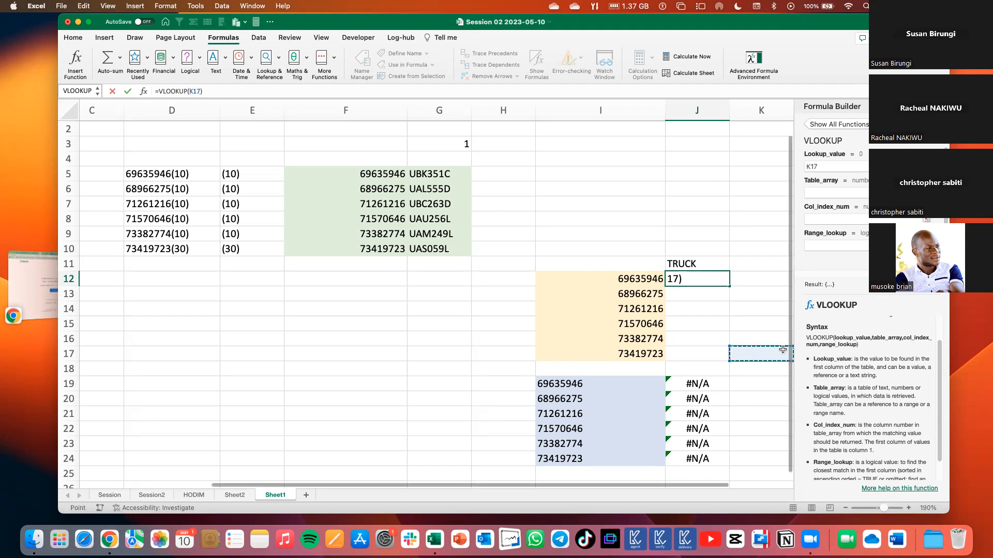
{"action": "key", "text": "Escape"}
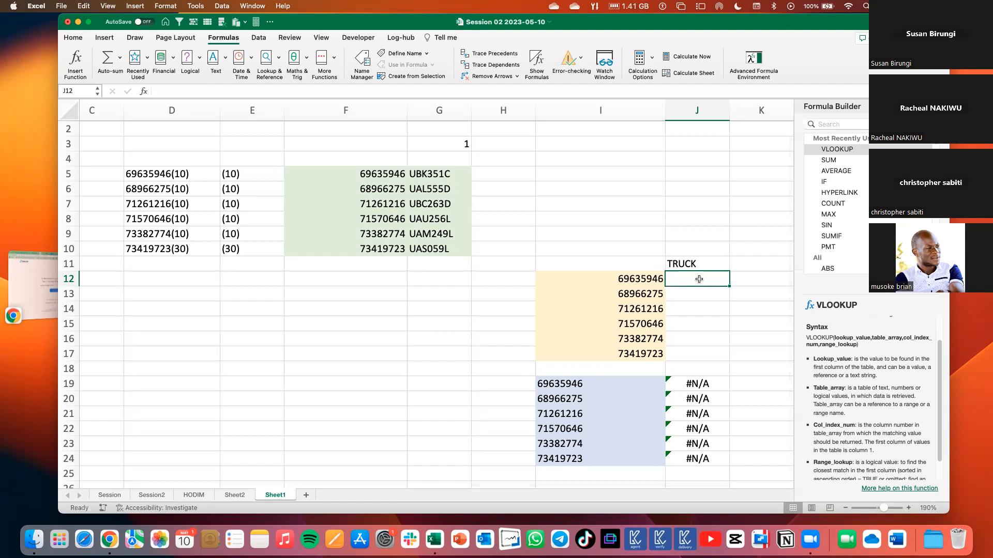
Insert the VLOOKUP function in J12 again and review the Lookup_value and Table_array descriptions in its help text.
{"action": "double_click", "coordinate": [830, 150]}
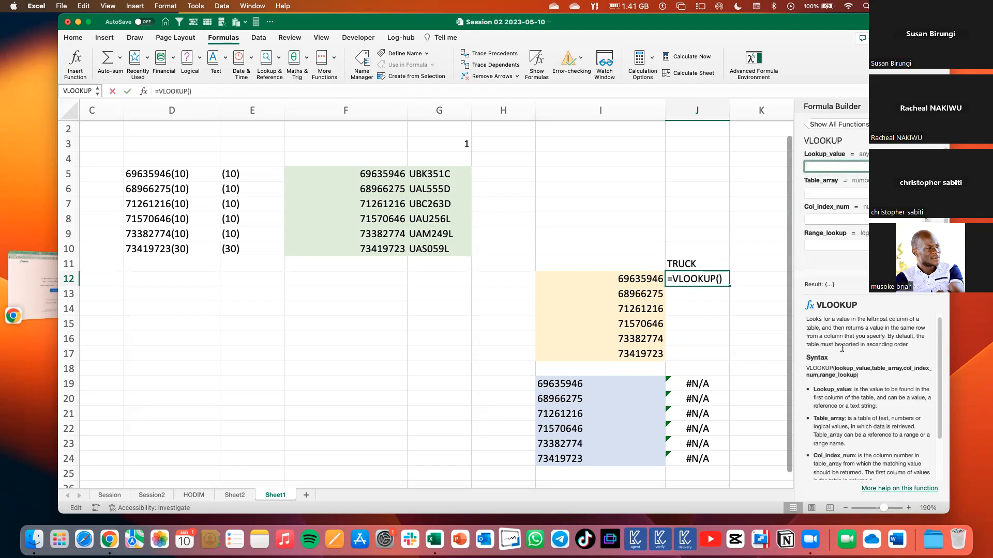
{"action": "scroll", "coordinate": [842, 344], "scroll_direction": "down", "scroll_amount": 3}
{"action": "left_click_drag", "start_coordinate": [814, 336], "coordinate": [842, 337]}
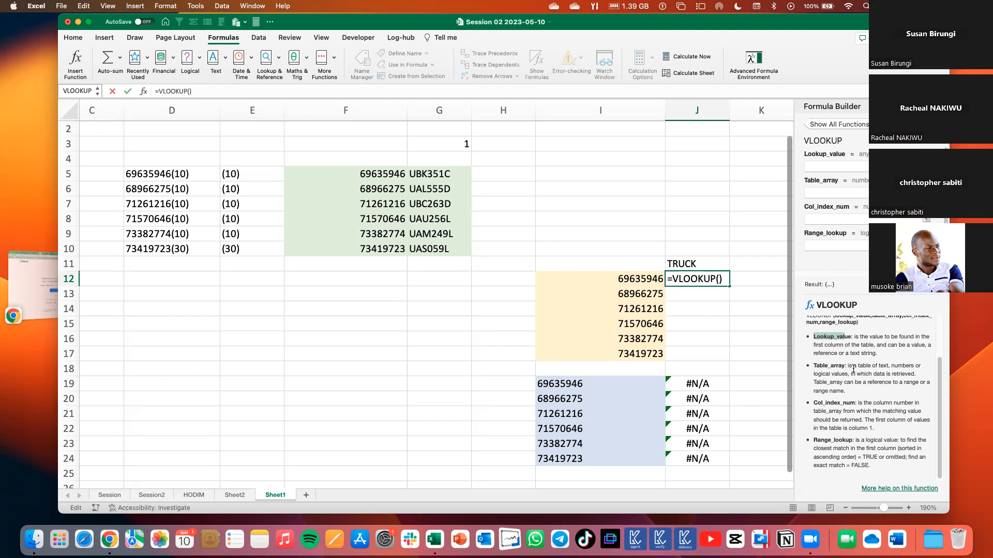
{"action": "left_click_drag", "start_coordinate": [854, 368], "coordinate": [880, 367]}
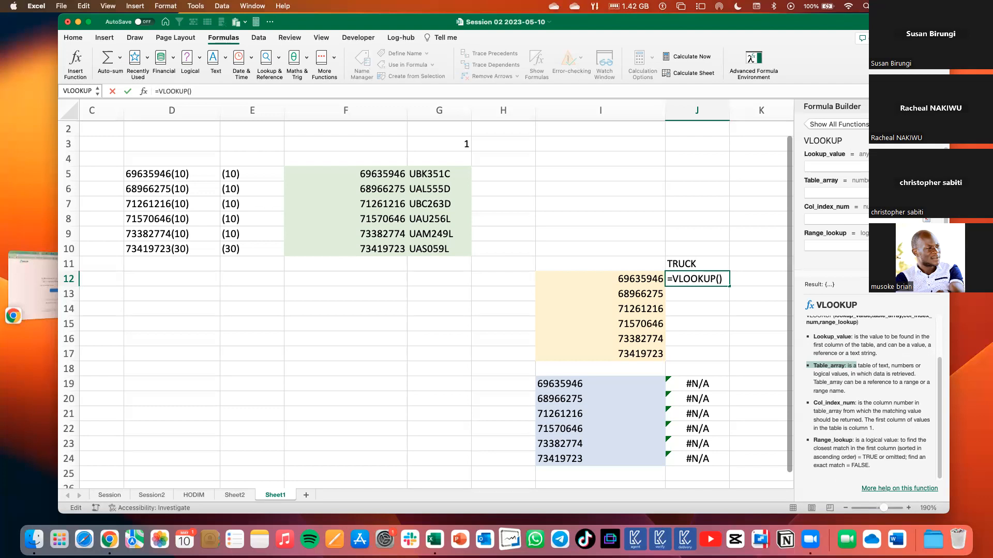
Discard the unfinished VLOOKUP formula in J12 and add a new worksheet named VLOOKUP.
{"action": "key", "text": "Escape"}
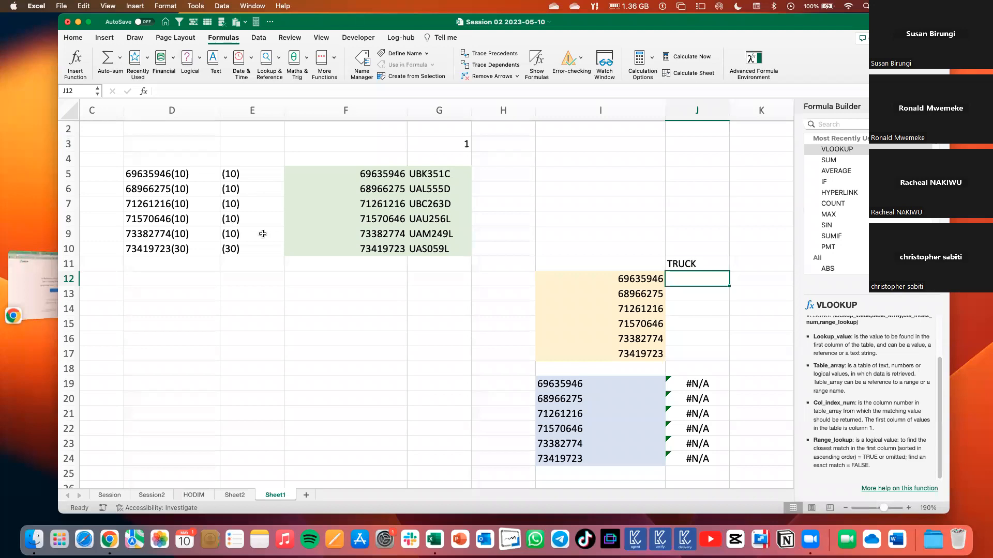
{"action": "scroll", "coordinate": [250, 286], "scroll_direction": "up", "scroll_amount": 1}
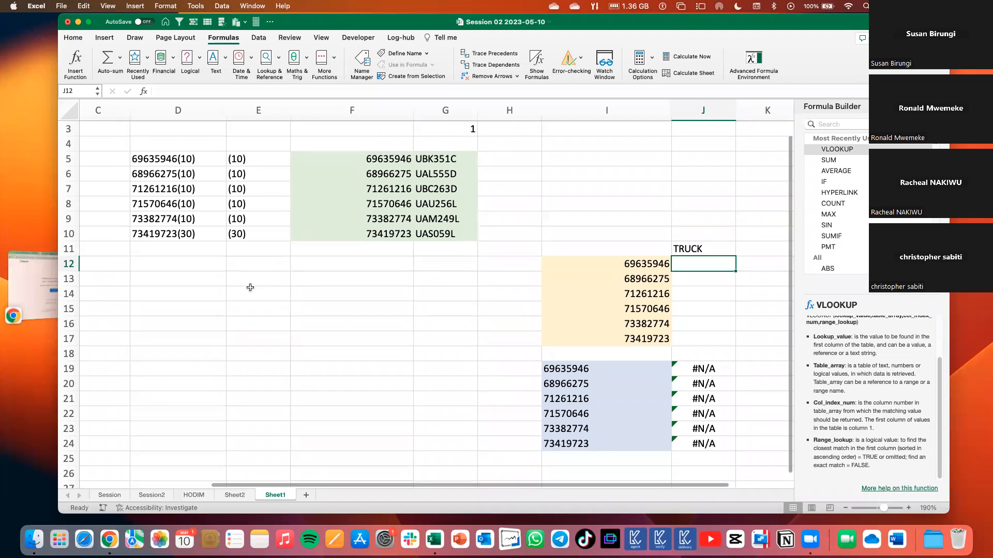
{"action": "scroll", "coordinate": [326, 436], "scroll_direction": "left", "scroll_amount": 1}
{"action": "left_click", "coordinate": [306, 494]}
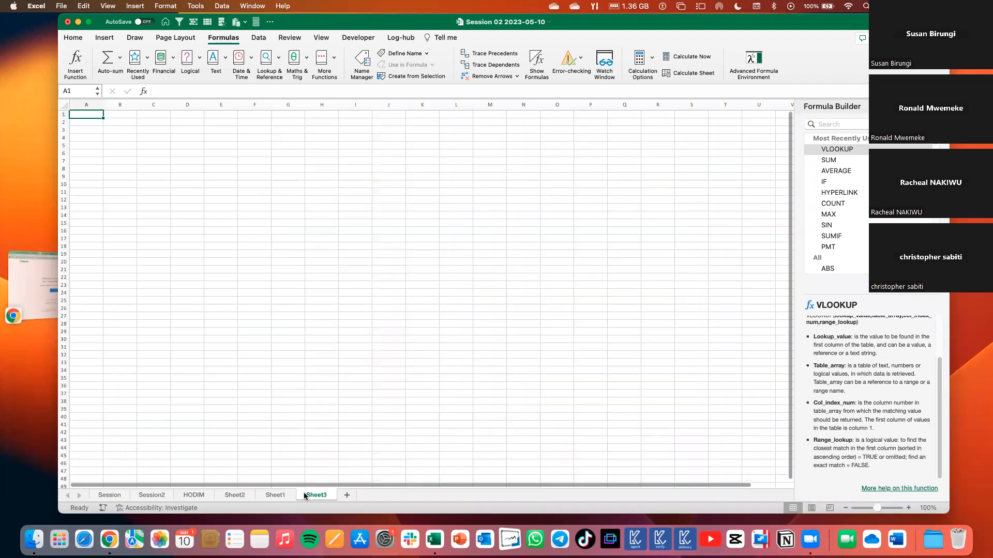
{"action": "type", "text": "VLOOK"}
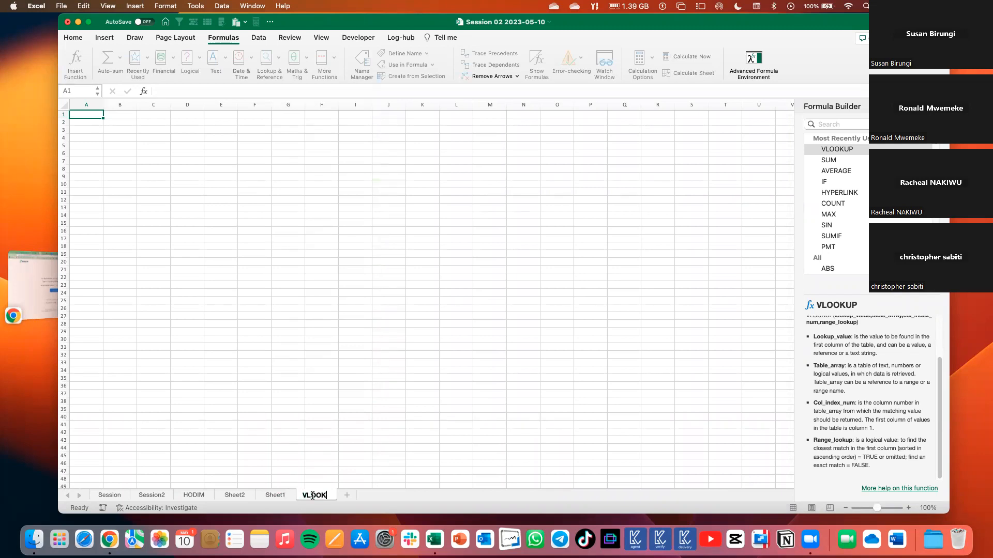
{"action": "type", "text": "UP"}
{"action": "key", "text": "Return"}
Open the HODIM sheet at the header row of its order data.
{"action": "left_click", "coordinate": [191, 495]}
{"action": "scroll", "coordinate": [311, 258], "scroll_direction": "up", "scroll_amount": 10}
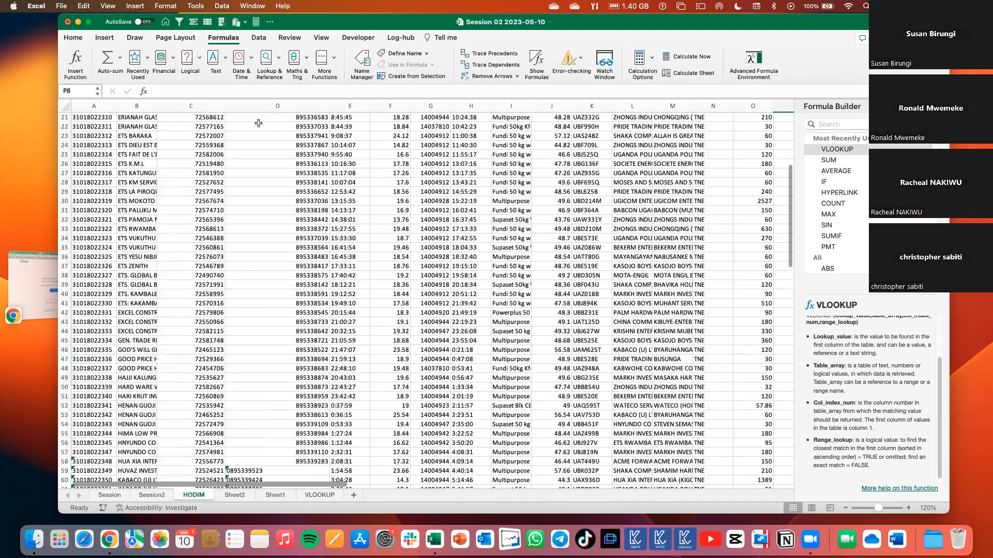
{"action": "scroll", "coordinate": [268, 124], "scroll_direction": "up", "scroll_amount": 10}
{"action": "left_click_drag", "start_coordinate": [265, 116], "coordinate": [285, 351]}
{"action": "key", "text": "super+c"}
{"action": "left_click_drag", "start_coordinate": [191, 117], "coordinate": [192, 341]}
{"action": "left_click_drag", "start_coordinate": [286, 118], "coordinate": [285, 340]}
Copy C1:C24 with the LOGON Order number header from HODIM to E2 of the VLOOKUP sheet and fit column E to its contents.
{"action": "left_click_drag", "start_coordinate": [191, 118], "coordinate": [205, 332]}
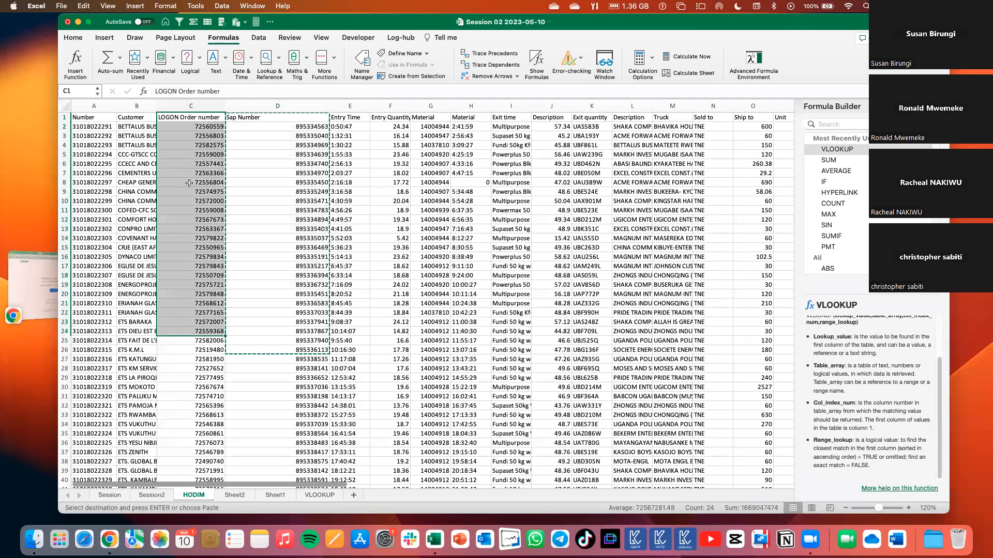
{"action": "key", "text": "super+c"}
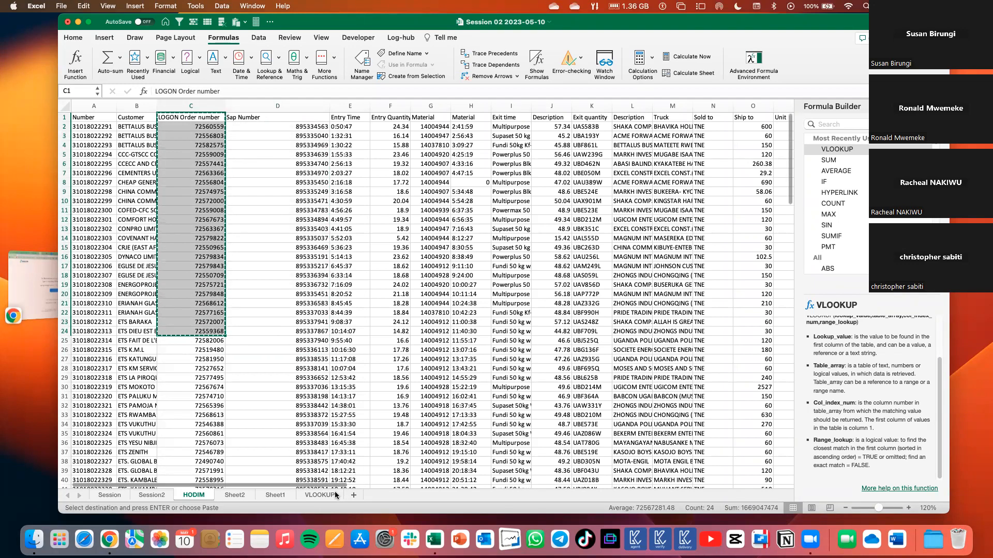
{"action": "left_click", "coordinate": [319, 494]}
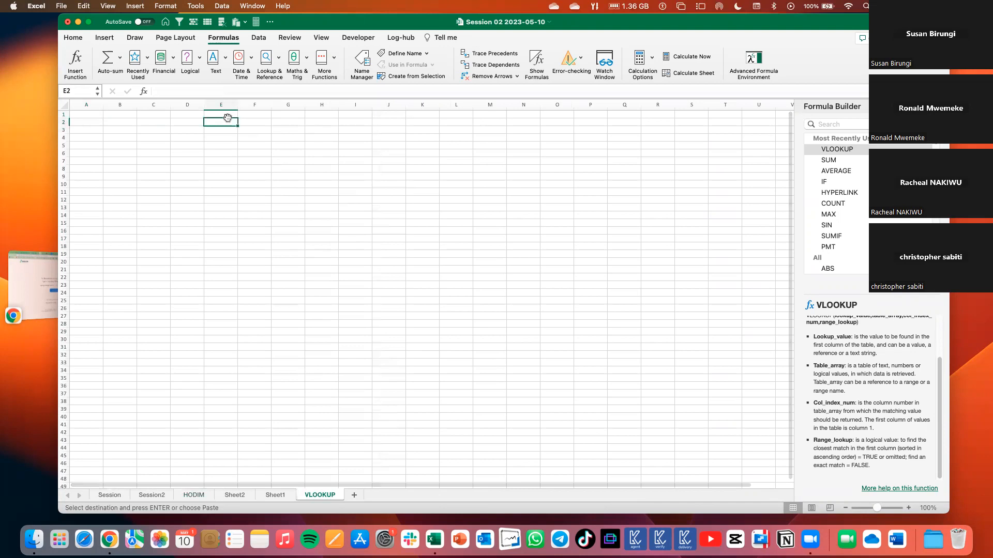
{"action": "key", "text": "super+v"}
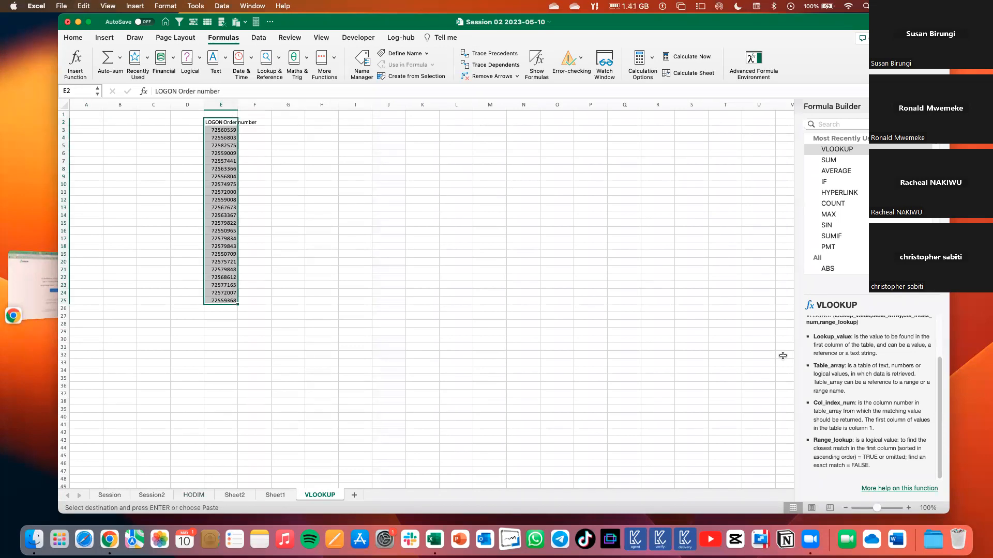
{"action": "left_click", "coordinate": [908, 508]}
{"action": "left_click", "coordinate": [908, 507]}
{"action": "left_click", "coordinate": [908, 507]}
{"action": "left_click", "coordinate": [909, 508]}
{"action": "left_click", "coordinate": [908, 508]}
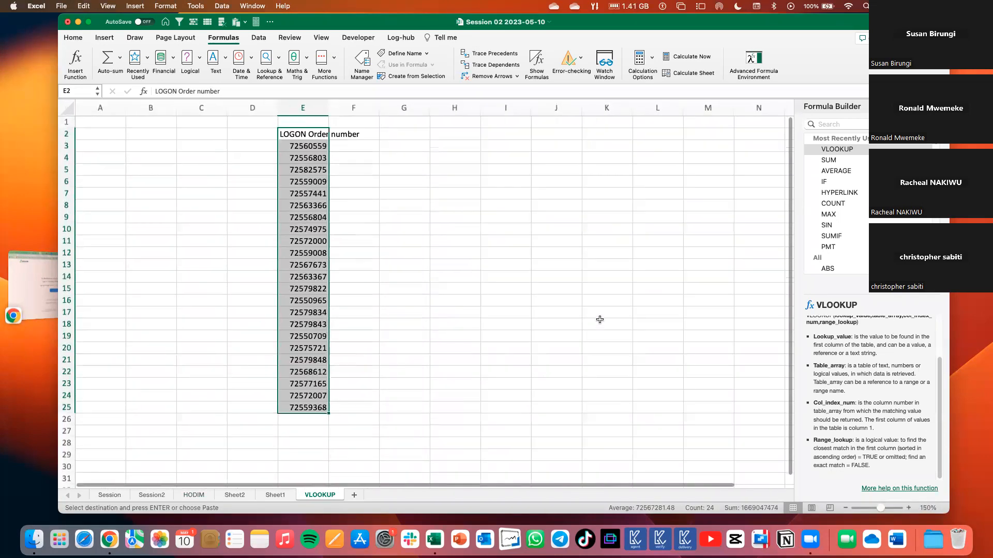
{"action": "double_click", "coordinate": [330, 108]}
Enter the column headers SAP in F2 and TRUCK in G2.
{"action": "left_click", "coordinate": [372, 133]}
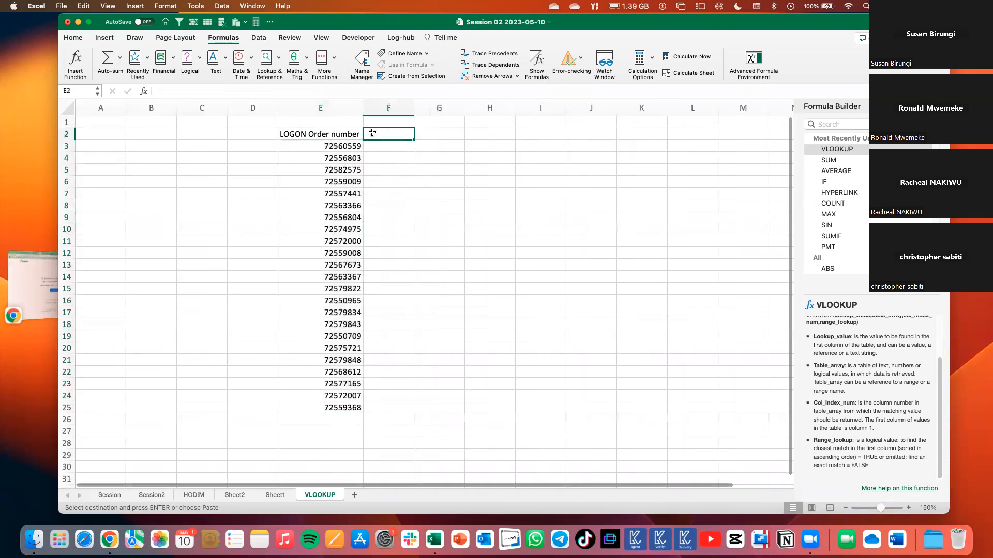
{"action": "type", "text": "SAP"}
{"action": "left_click", "coordinate": [436, 157]}
{"action": "left_click", "coordinate": [430, 135]}
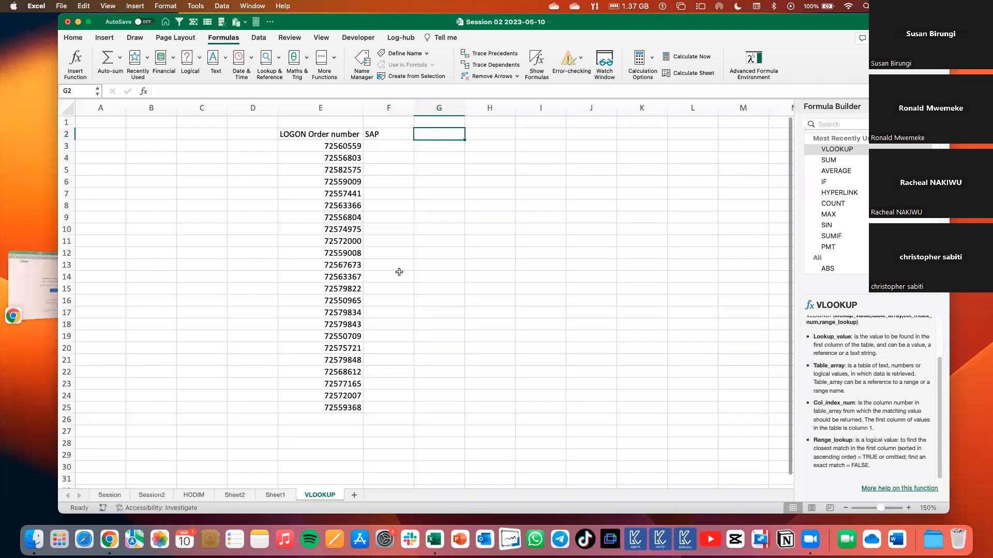
{"action": "type", "text": "TRUCK"}
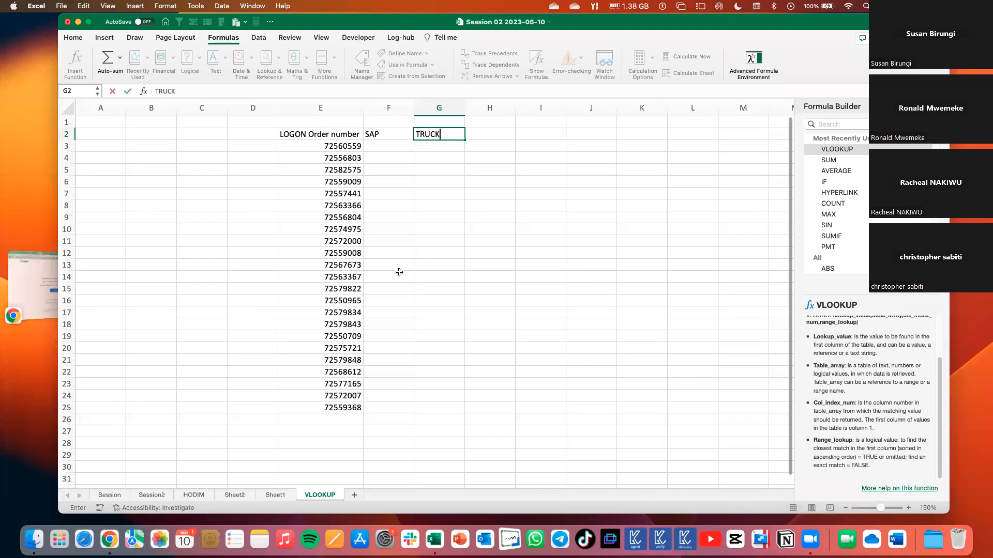
{"action": "key", "text": "Return"}
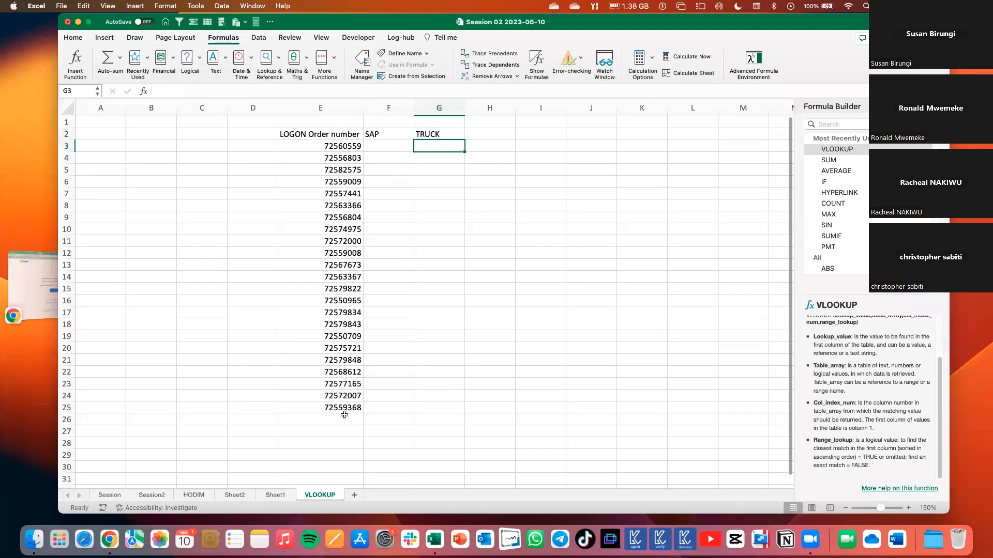
Insert a VLOOKUP function in F3 with E3 as its lookup value.
{"action": "left_click", "coordinate": [375, 147]}
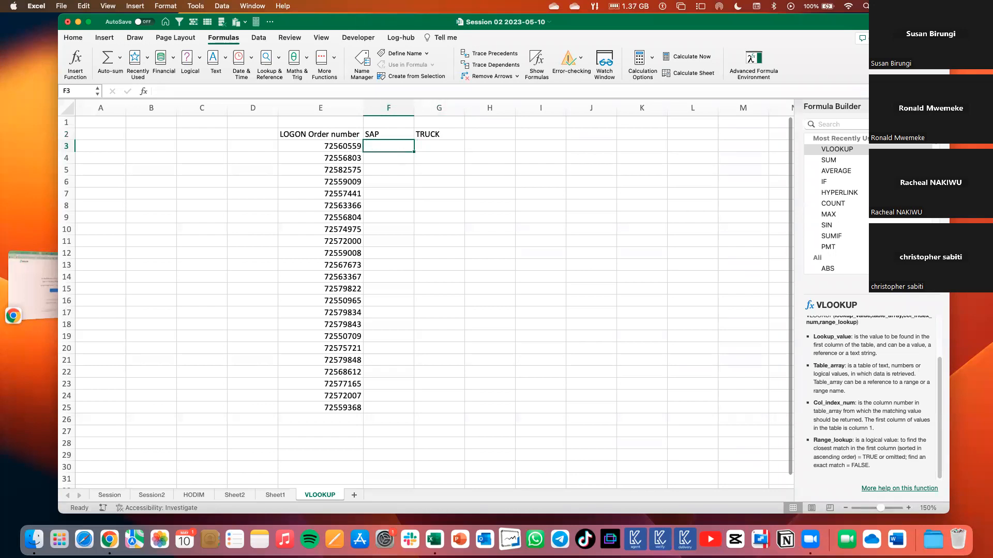
{"action": "left_click", "coordinate": [939, 106]}
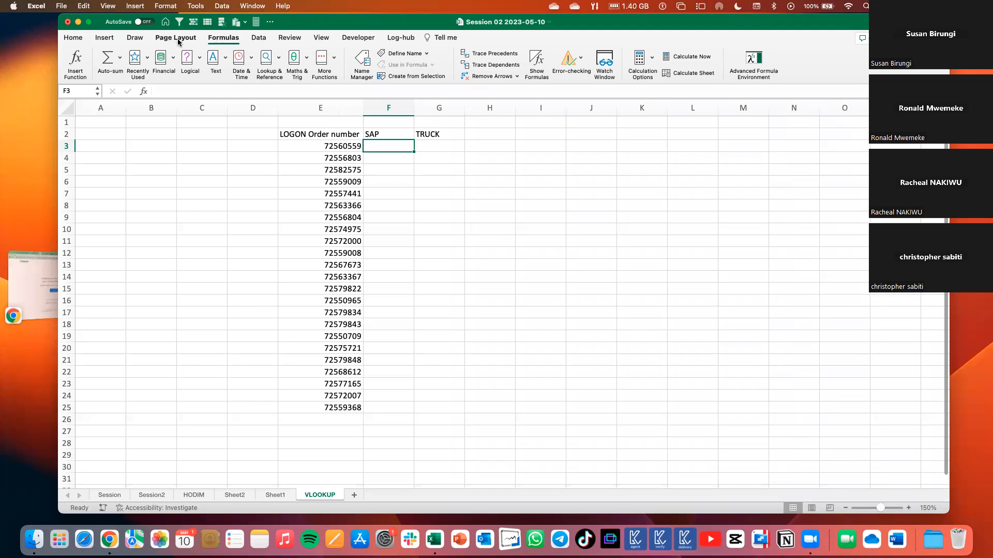
{"action": "left_click", "coordinate": [279, 64]}
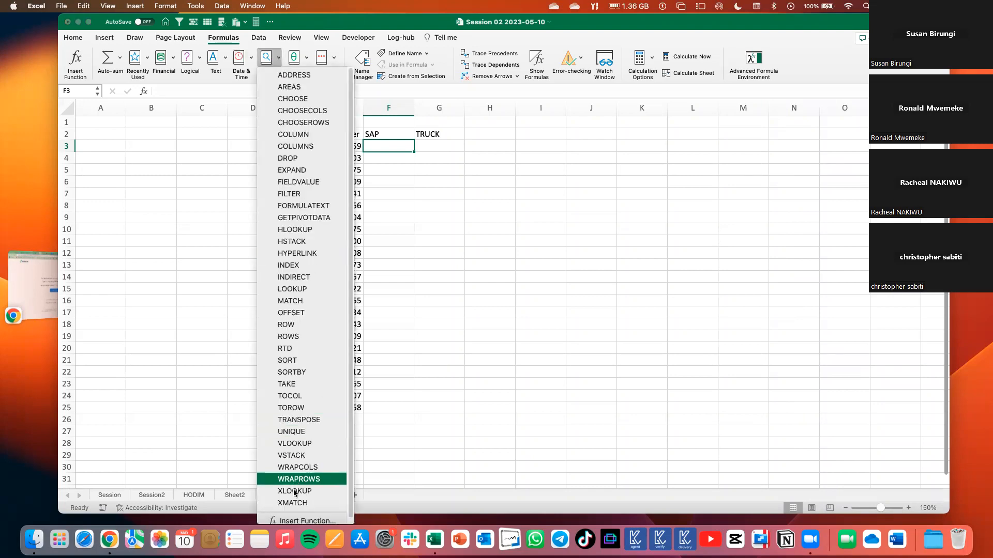
{"action": "left_click", "coordinate": [294, 444]}
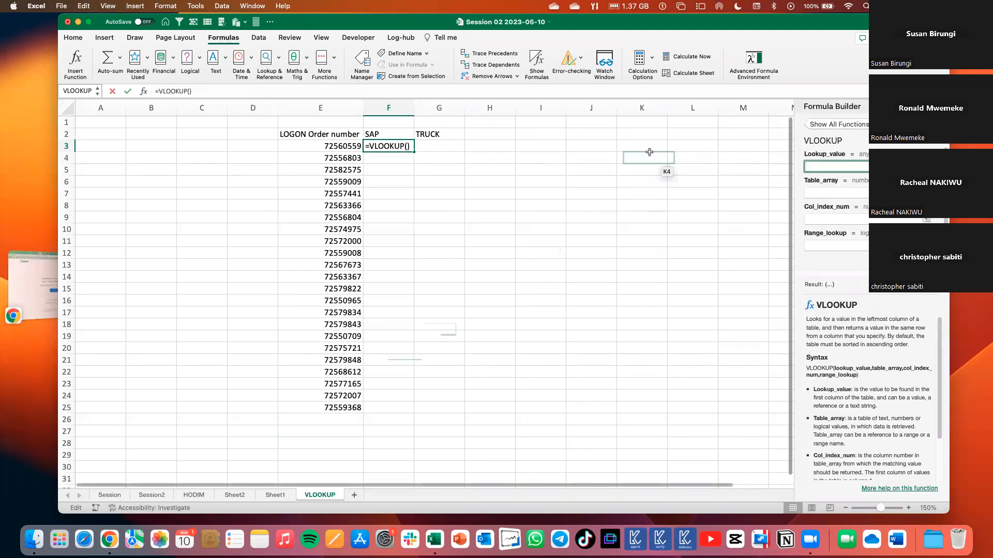
{"action": "left_click", "coordinate": [335, 148]}
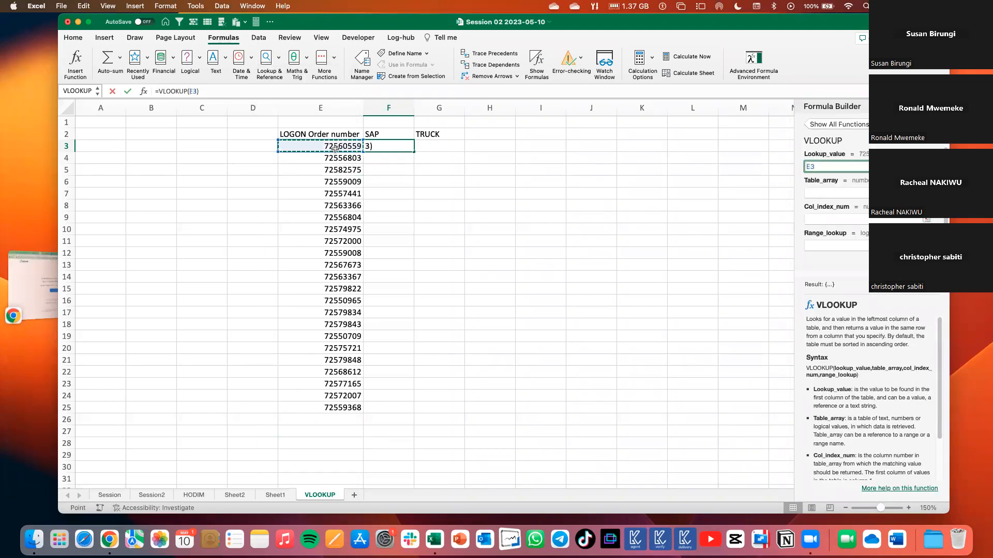
Set the VLOOKUP table array to columns C:K of the HODIM sheet.
{"action": "left_click", "coordinate": [820, 192]}
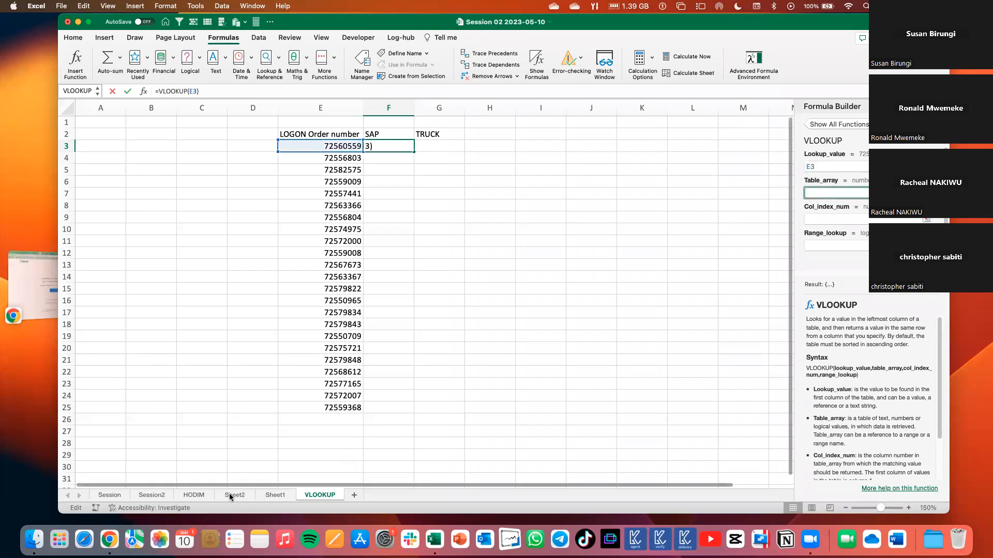
{"action": "left_click", "coordinate": [195, 496]}
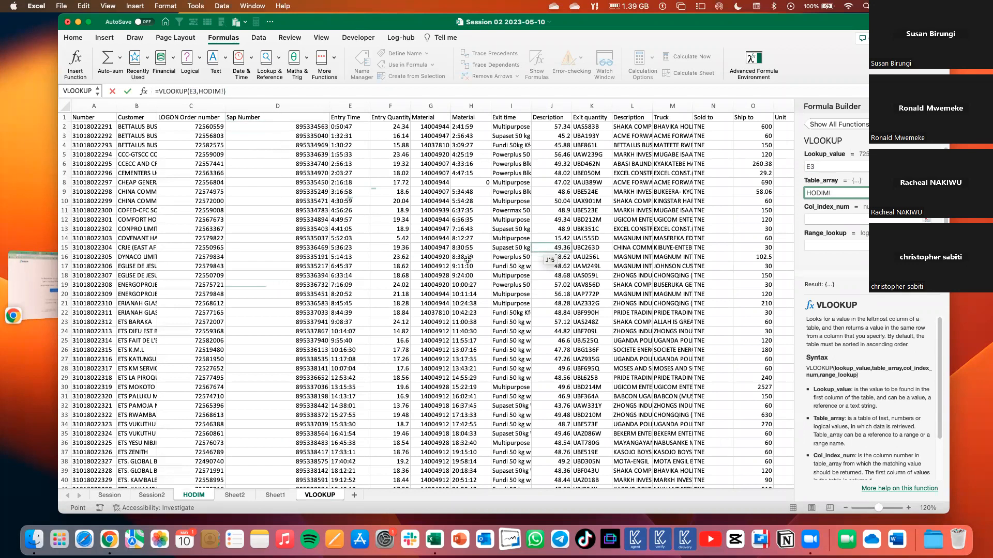
{"action": "left_click", "coordinate": [190, 106]}
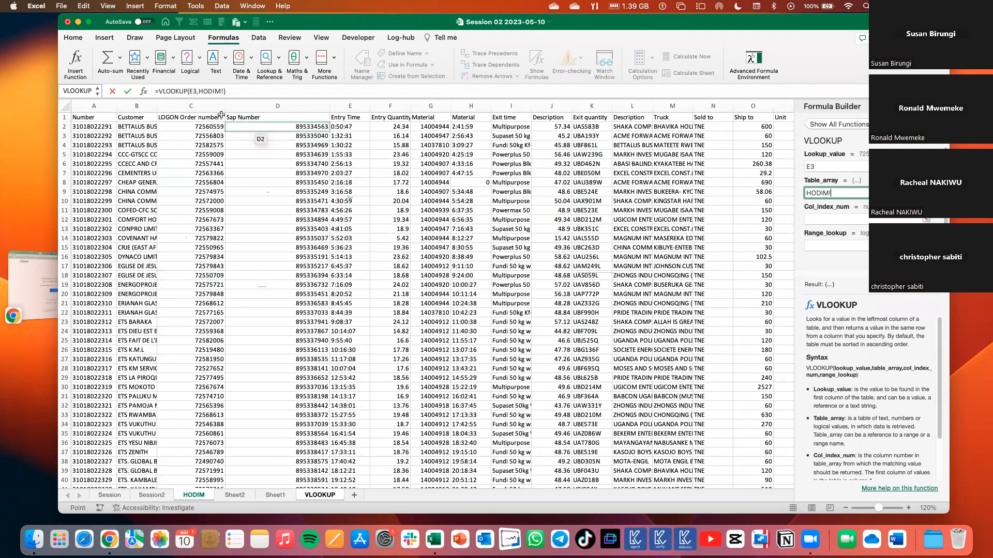
{"action": "left_click_drag", "start_coordinate": [222, 105], "coordinate": [362, 107]}
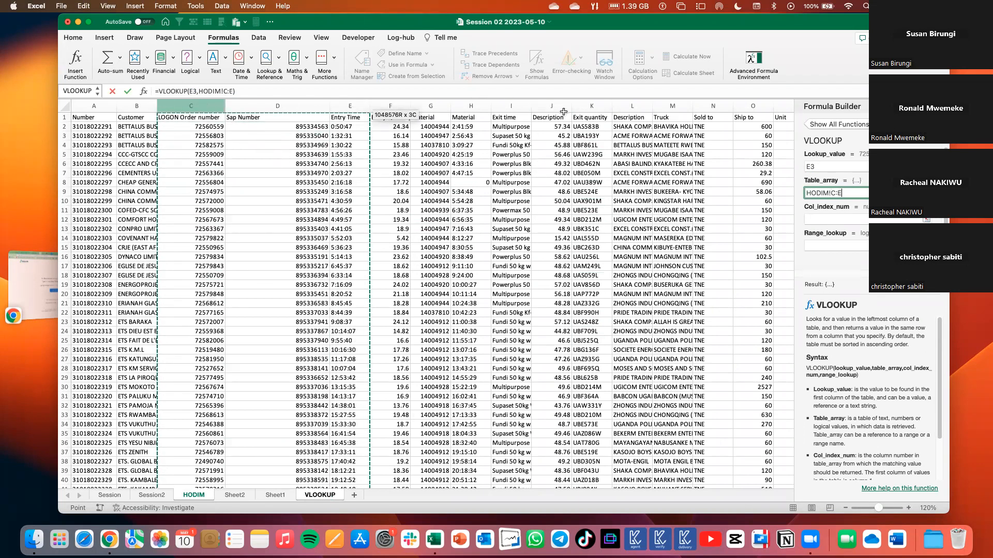
{"action": "left_click_drag", "start_coordinate": [565, 111], "coordinate": [569, 109]}
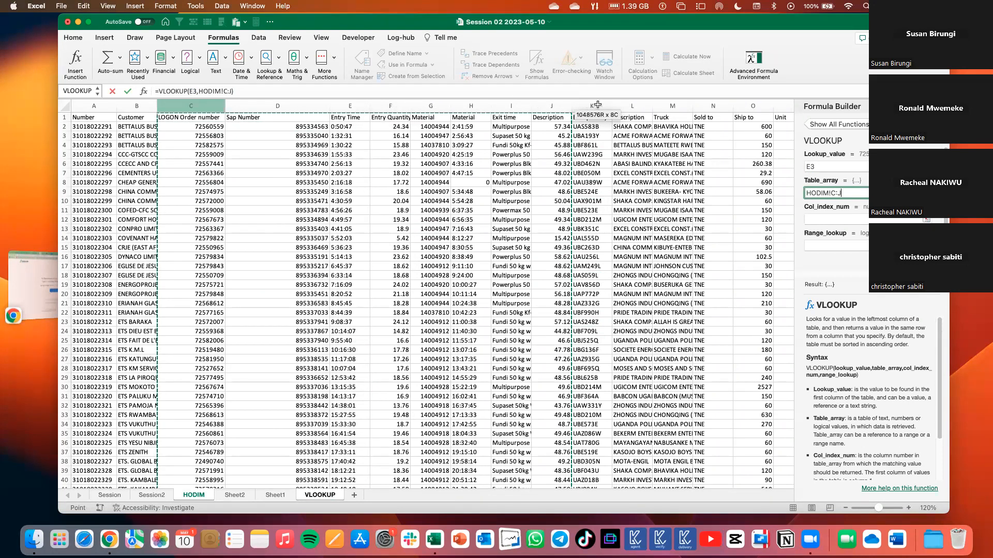
{"action": "left_click_drag", "start_coordinate": [681, 92], "coordinate": [583, 102]}
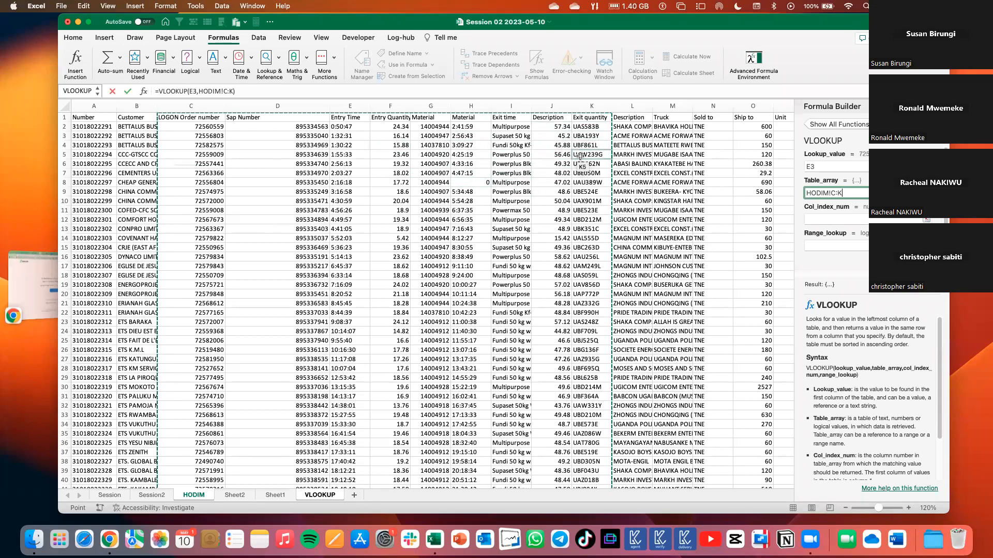
Complete the VLOOKUP with column index 2 and range lookup 0, and fill it down from F3 to F25.
{"action": "left_click", "coordinate": [808, 218]}
{"action": "type", "text": "2"}
{"action": "left_click_drag", "start_coordinate": [840, 107], "coordinate": [554, 174]}
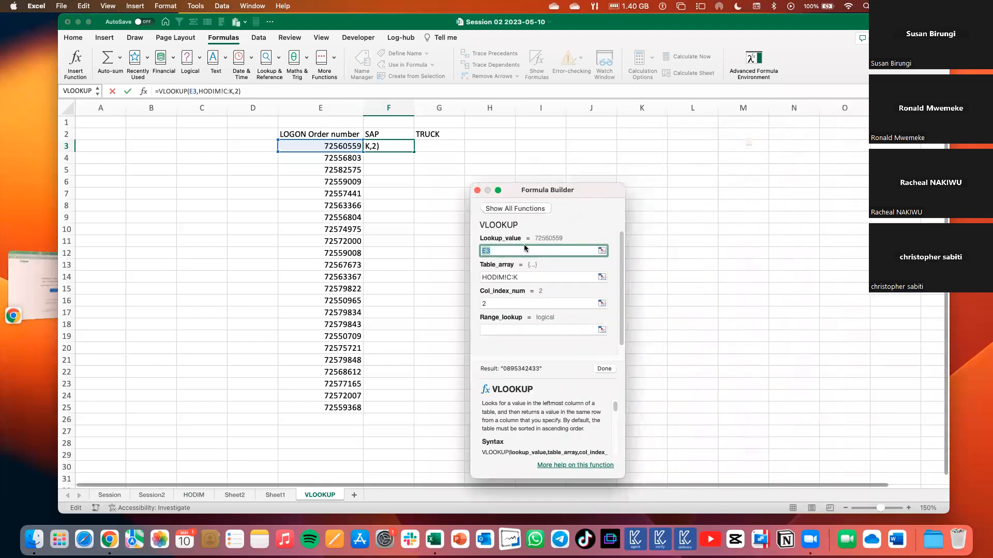
{"action": "left_click", "coordinate": [455, 301]}
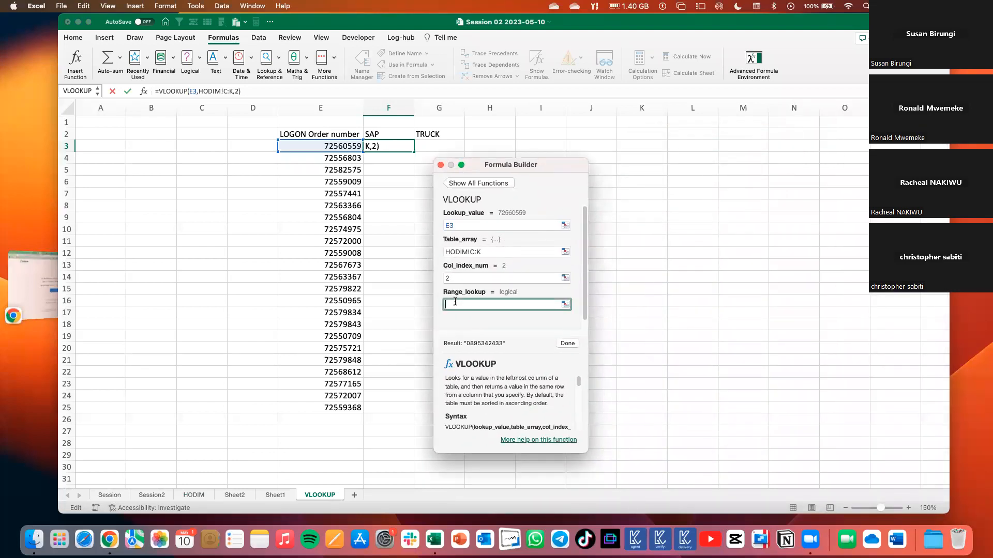
{"action": "type", "text": "0"}
{"action": "left_click", "coordinate": [564, 343]}
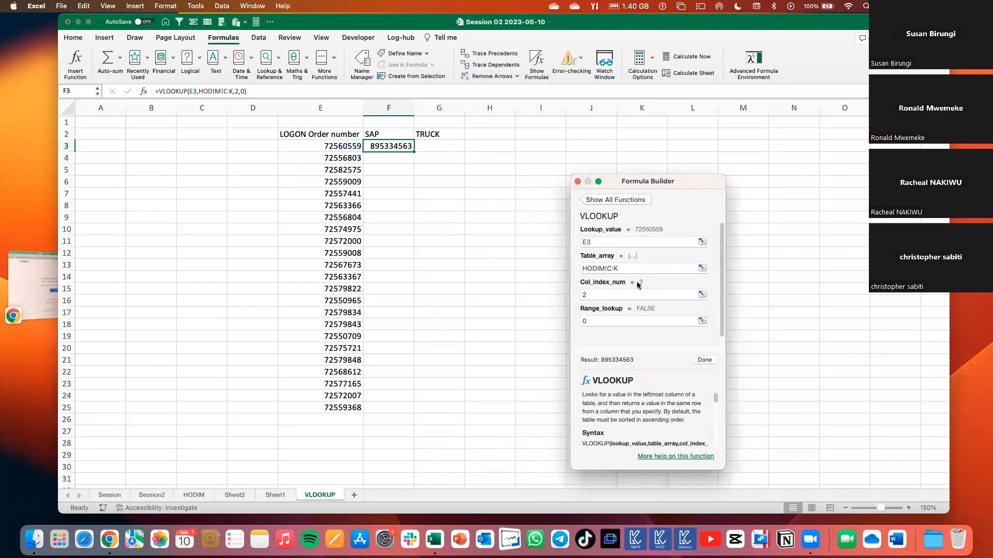
{"action": "left_click", "coordinate": [412, 153]}
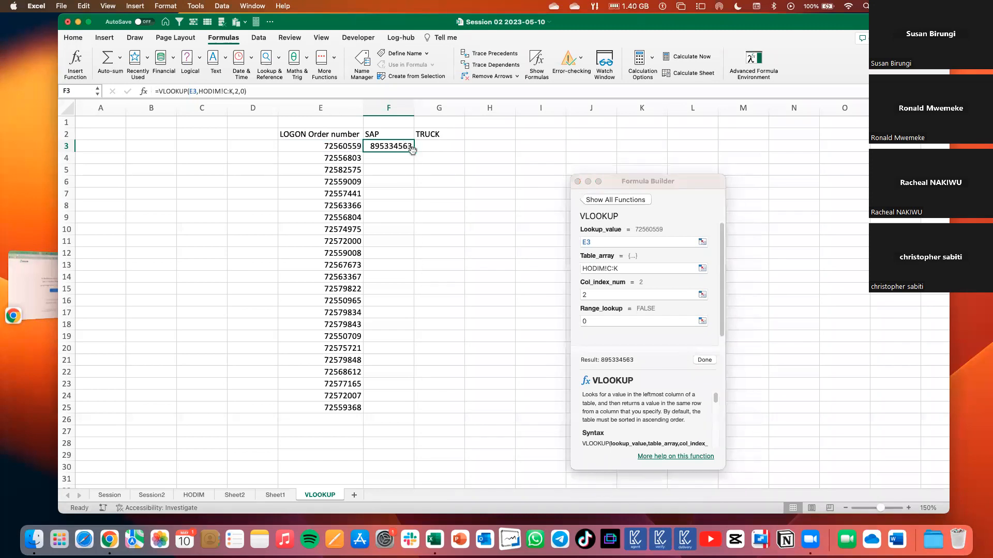
{"action": "left_click_drag", "start_coordinate": [414, 153], "coordinate": [404, 416]}
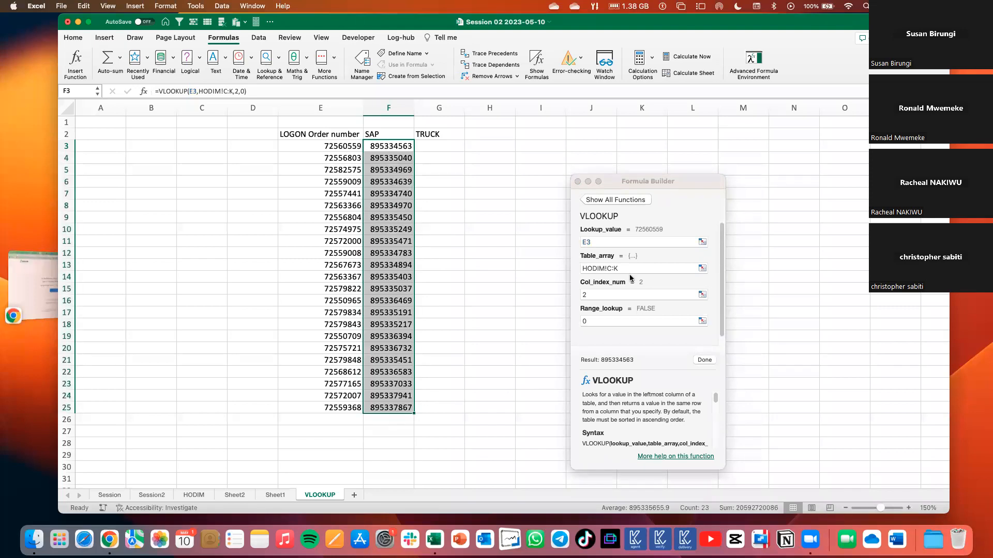
{"action": "left_click", "coordinate": [607, 269]}
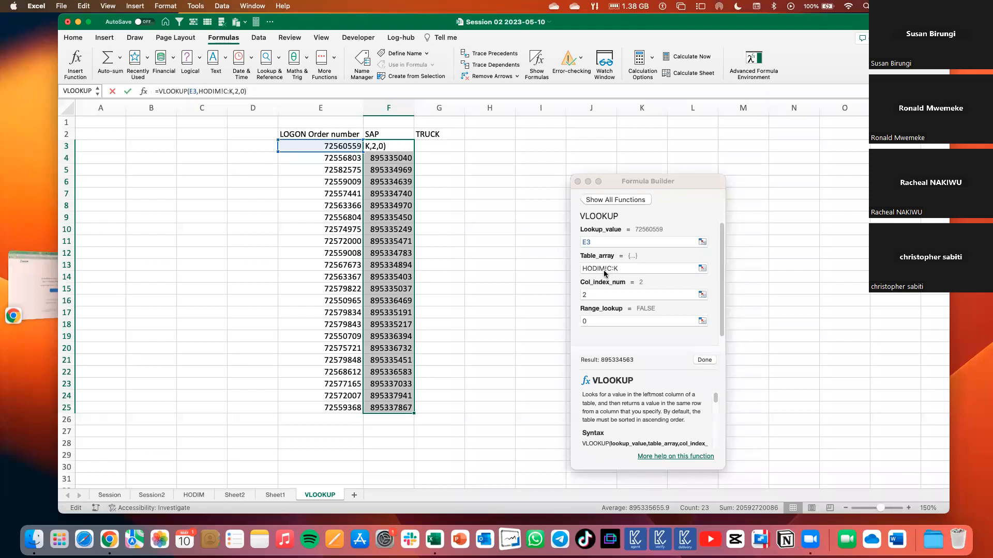
{"action": "left_click", "coordinate": [372, 243]}
{"action": "left_click", "coordinate": [373, 194]}
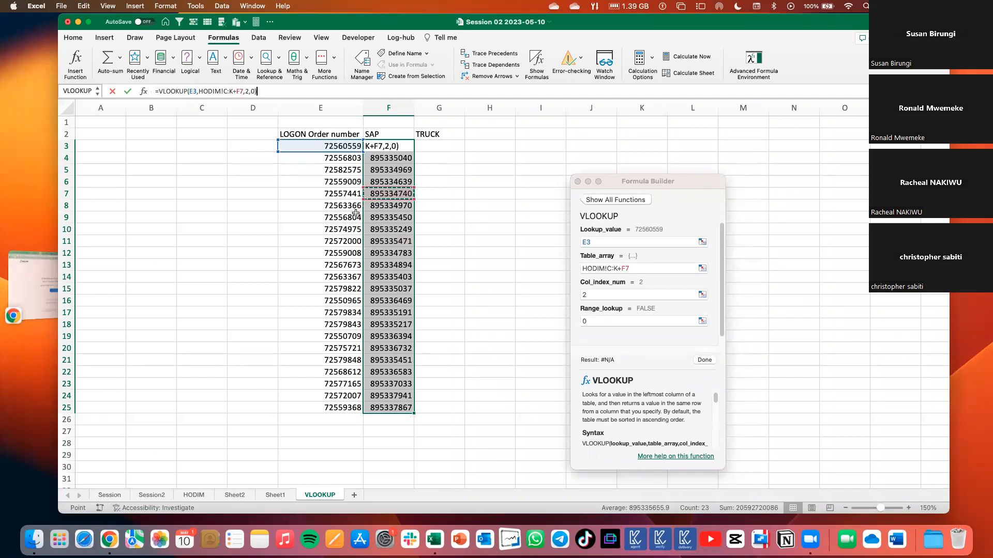
{"action": "left_click", "coordinate": [578, 181]}
Check the filled lookup formula in F11 against the order number in E11.
{"action": "left_click", "coordinate": [457, 168]}
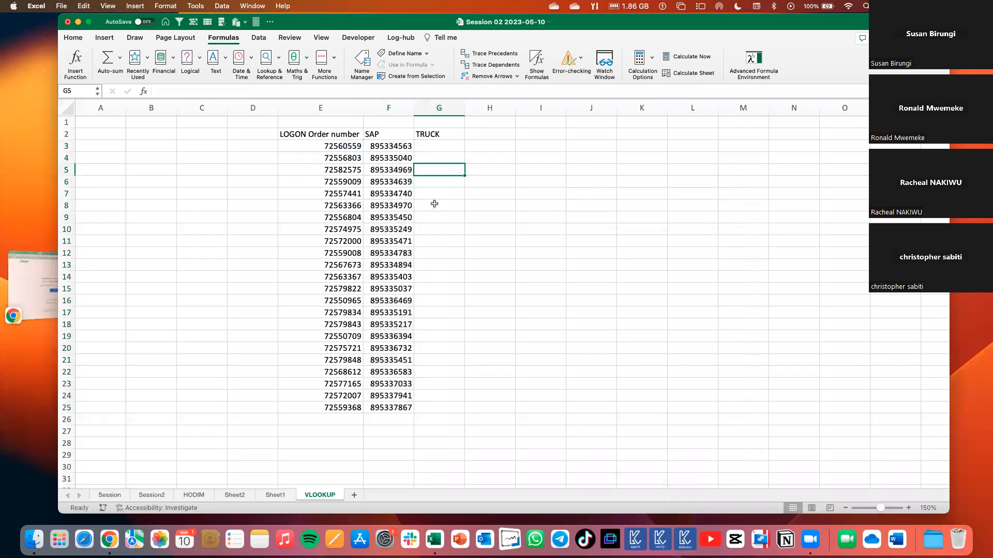
{"action": "left_click", "coordinate": [399, 238]}
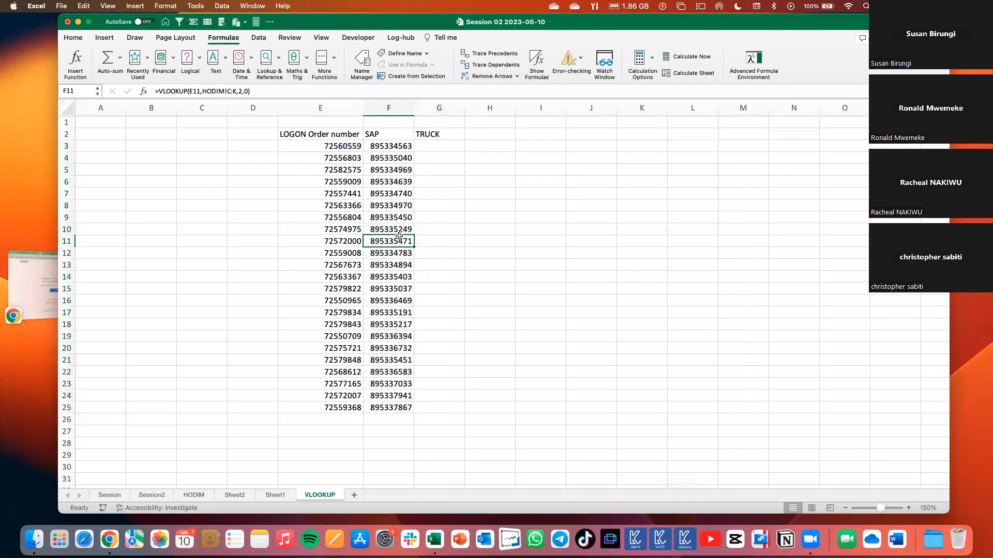
{"action": "left_click", "coordinate": [344, 239]}
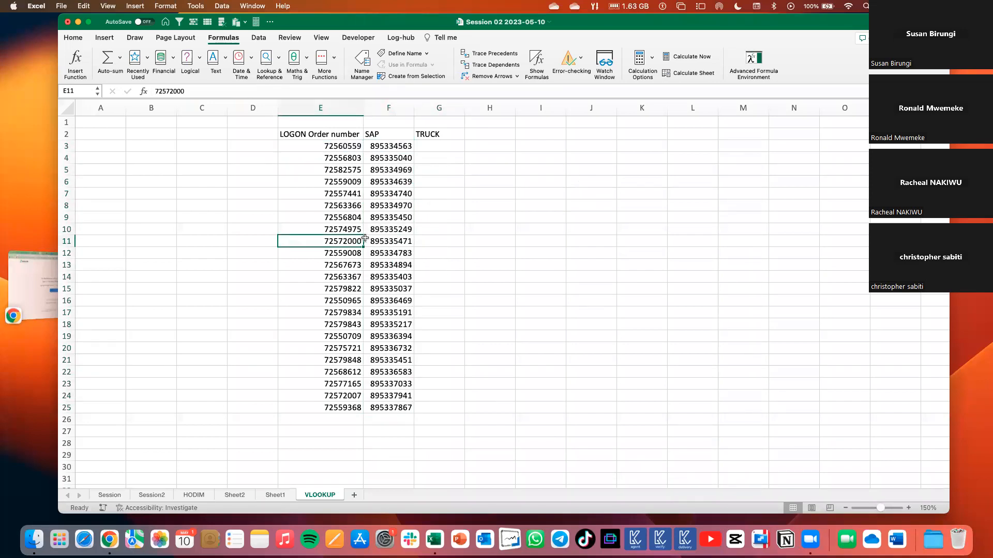
Compare the order numbers in E10 and E11 with the SAP numbers retrieved beside them.
{"action": "left_click", "coordinate": [364, 238], "text": "shift"}
{"action": "left_click", "coordinate": [74, 37]}
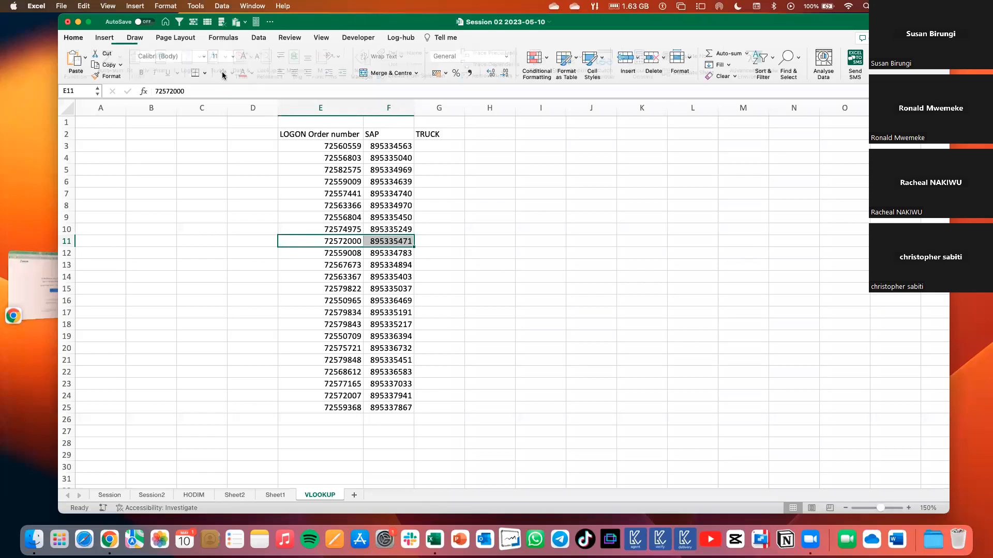
{"action": "left_click", "coordinate": [216, 199]}
{"action": "left_click", "coordinate": [430, 258]}
{"action": "left_click", "coordinate": [355, 245]}
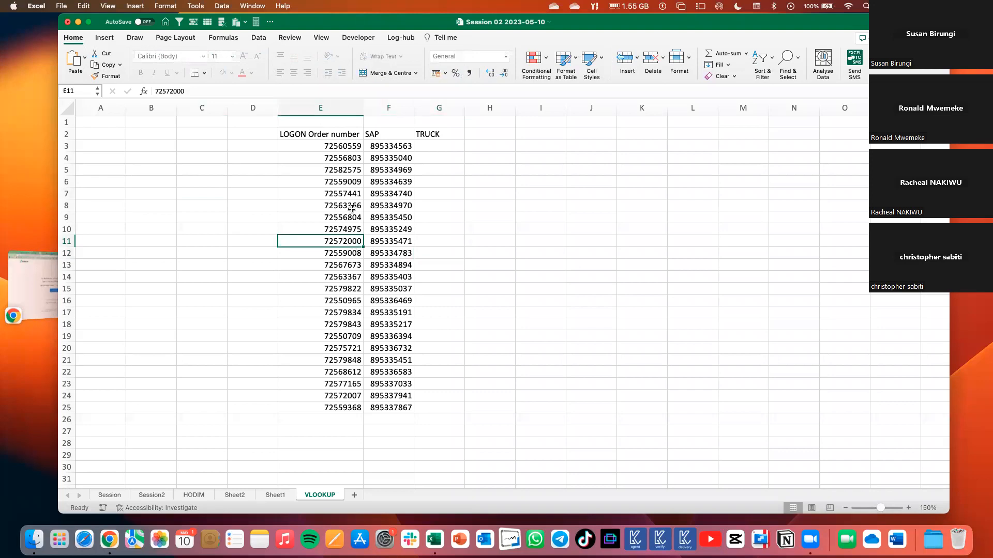
{"action": "left_click_drag", "start_coordinate": [343, 230], "coordinate": [391, 230]}
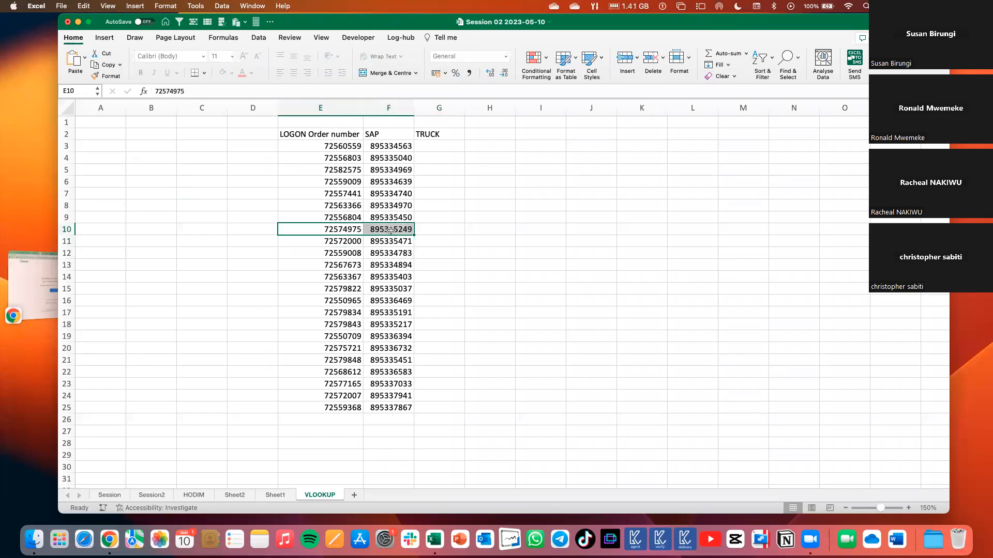
{"action": "left_click", "coordinate": [385, 276]}
{"action": "left_click", "coordinate": [354, 237]}
{"action": "left_click", "coordinate": [443, 253]}
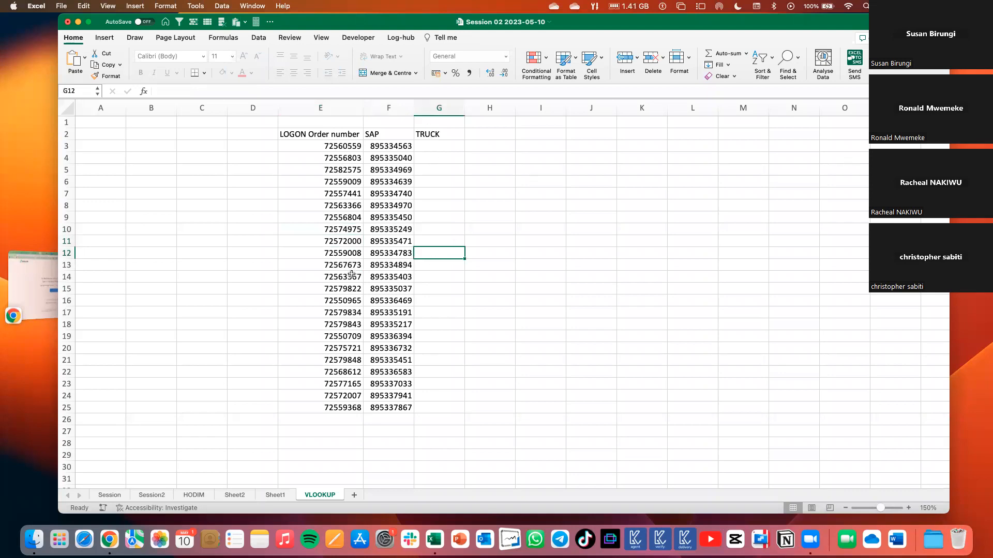
Check the SAP number retrieved in F19 against the row with the same order number on the HODIM sheet.
{"action": "left_click", "coordinate": [405, 337]}
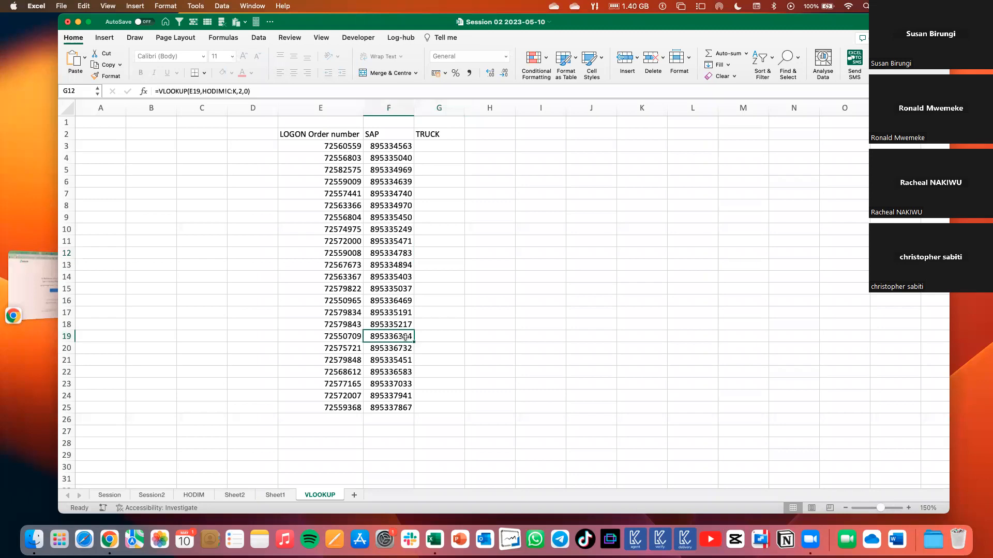
{"action": "left_click", "coordinate": [352, 336]}
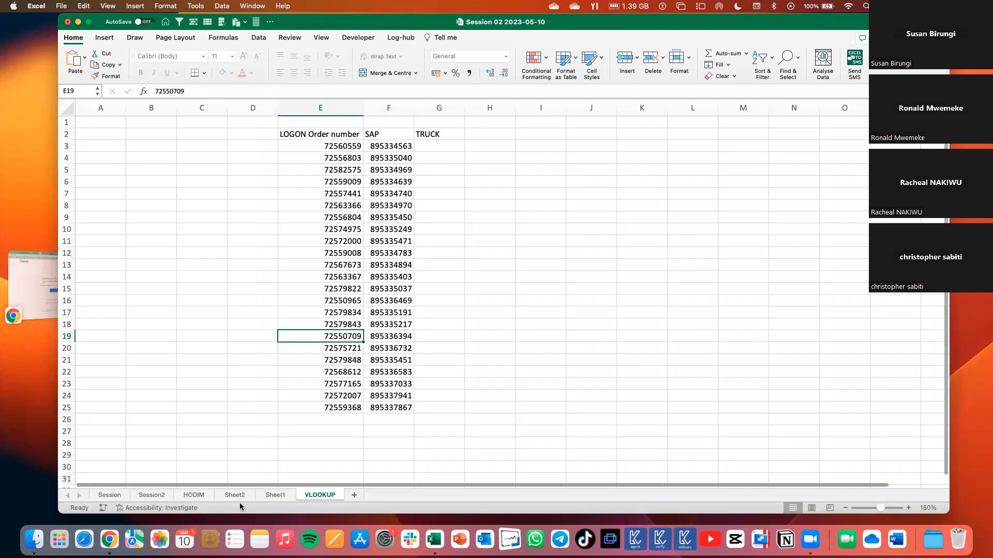
{"action": "left_click", "coordinate": [199, 495]}
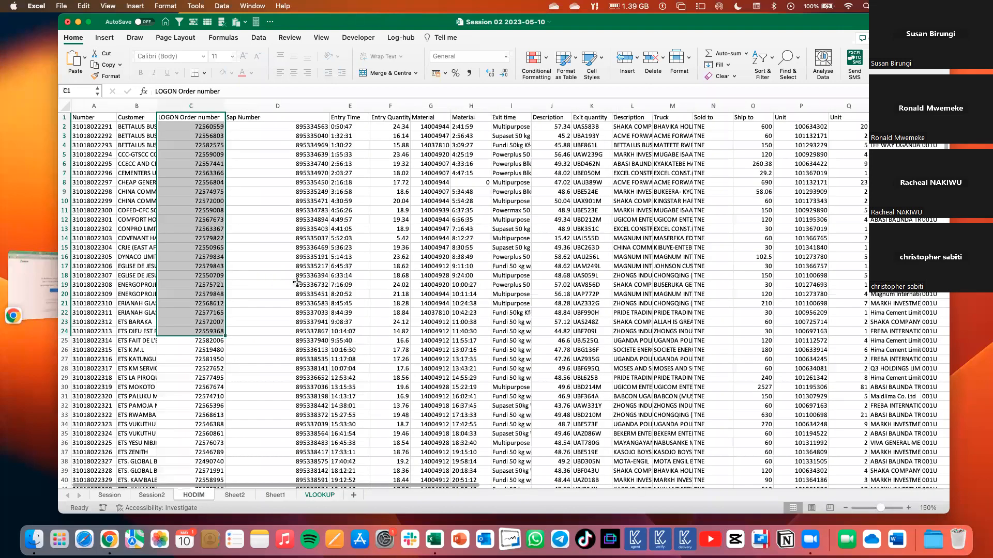
{"action": "left_click_drag", "start_coordinate": [192, 275], "coordinate": [317, 276]}
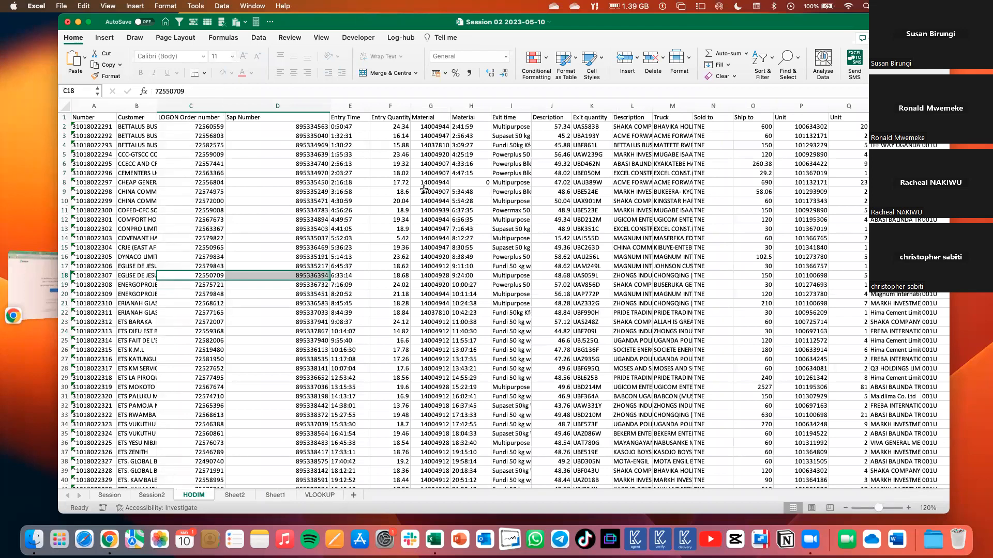
{"action": "left_click", "coordinate": [289, 201]}
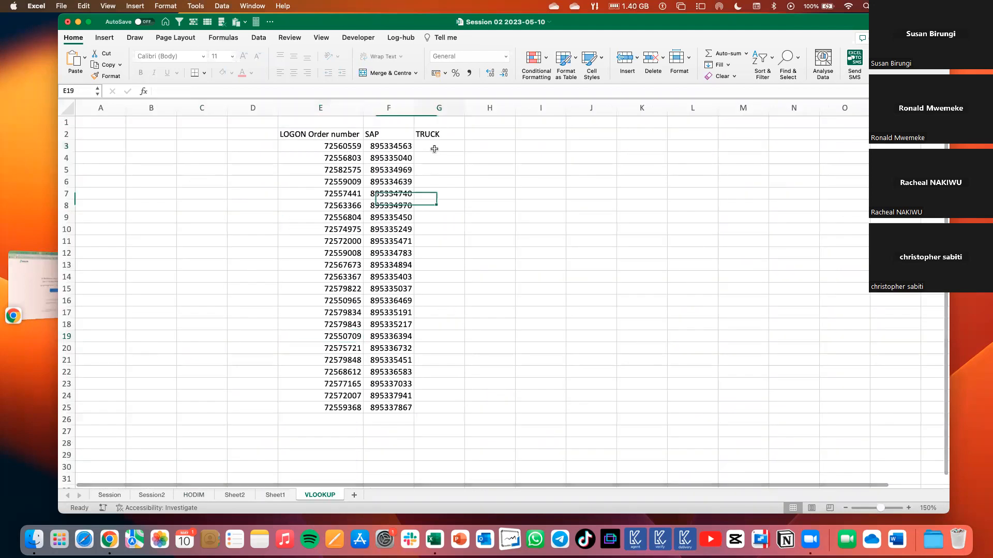
Copy the VLOOKUP formula text from F3 on the VLOOKUP sheet into G3 under TRUCK.
{"action": "left_click", "coordinate": [434, 149]}
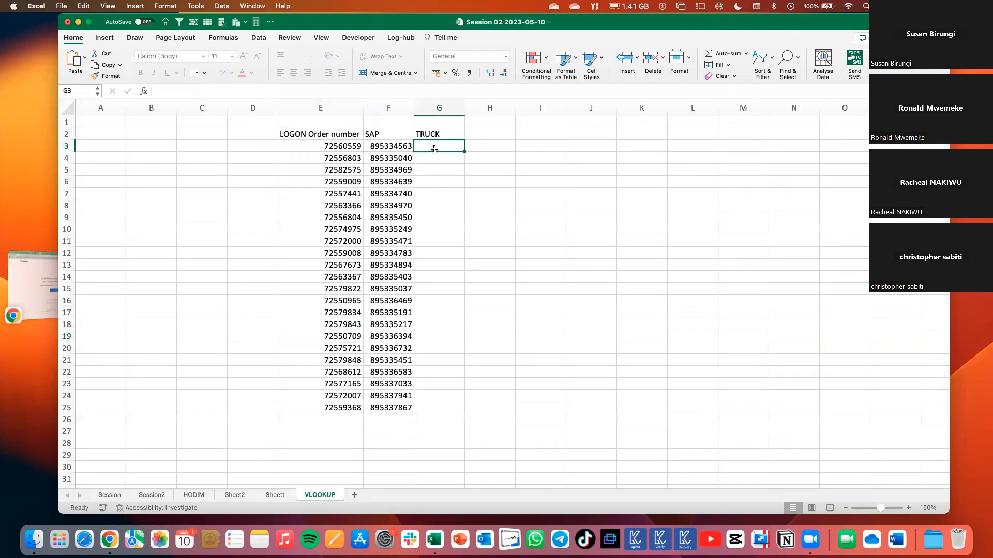
{"action": "left_click", "coordinate": [406, 148]}
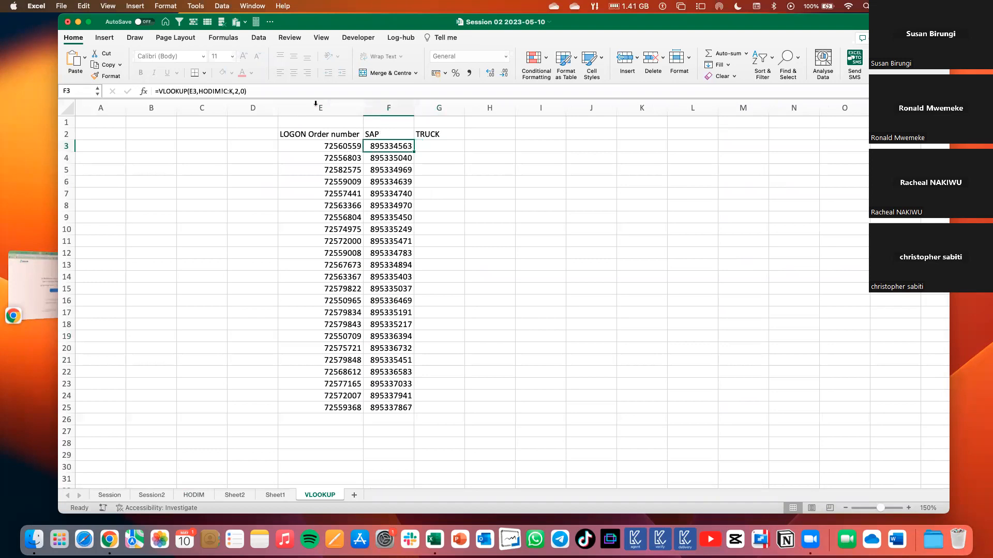
{"action": "left_click_drag", "start_coordinate": [253, 92], "coordinate": [151, 91]}
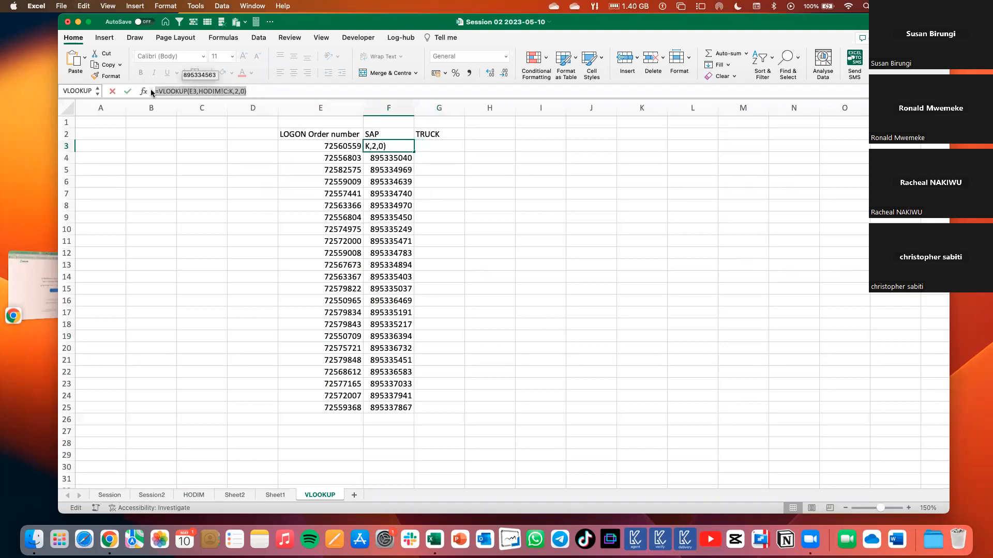
{"action": "key", "text": "Return"}
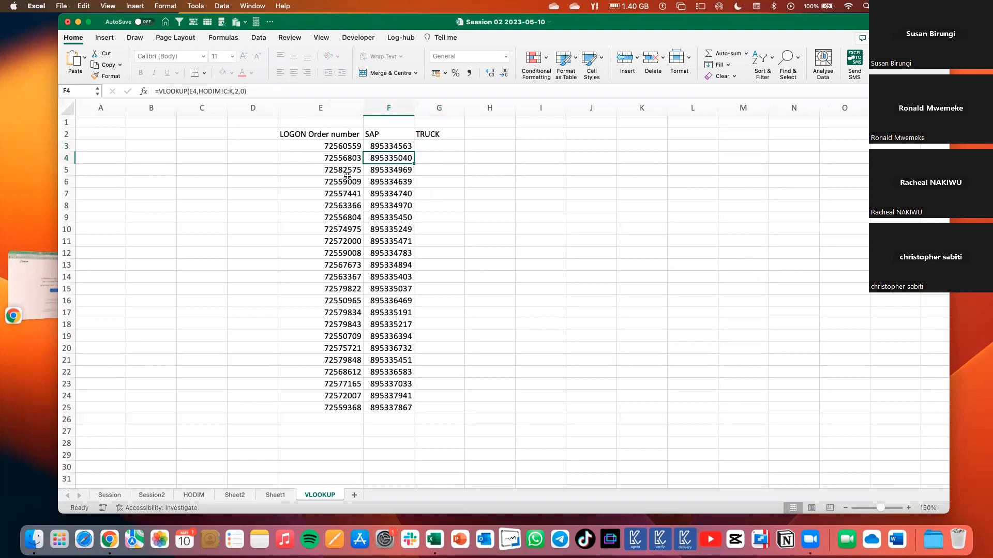
{"action": "left_click", "coordinate": [443, 148]}
{"action": "left_click", "coordinate": [347, 90]}
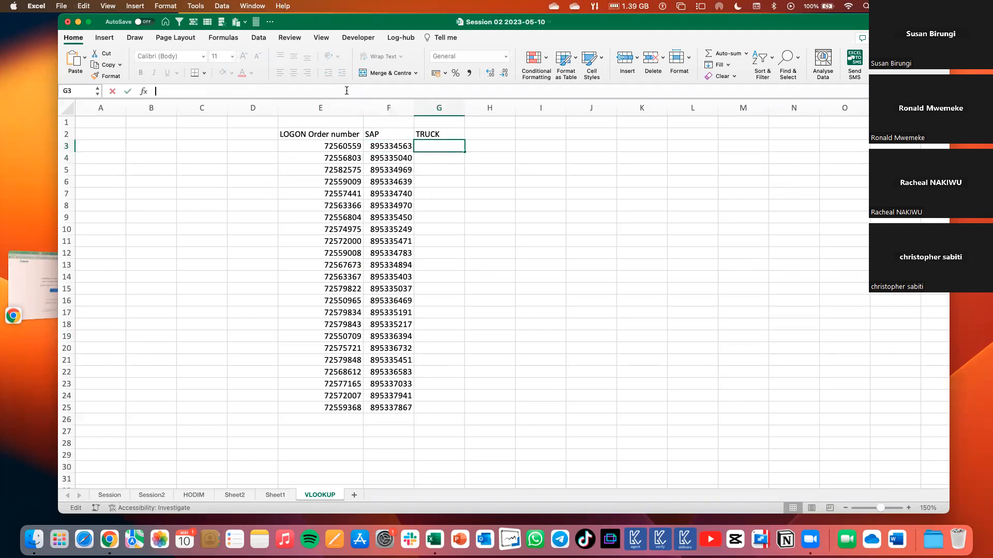
{"action": "key", "text": "super+v"}
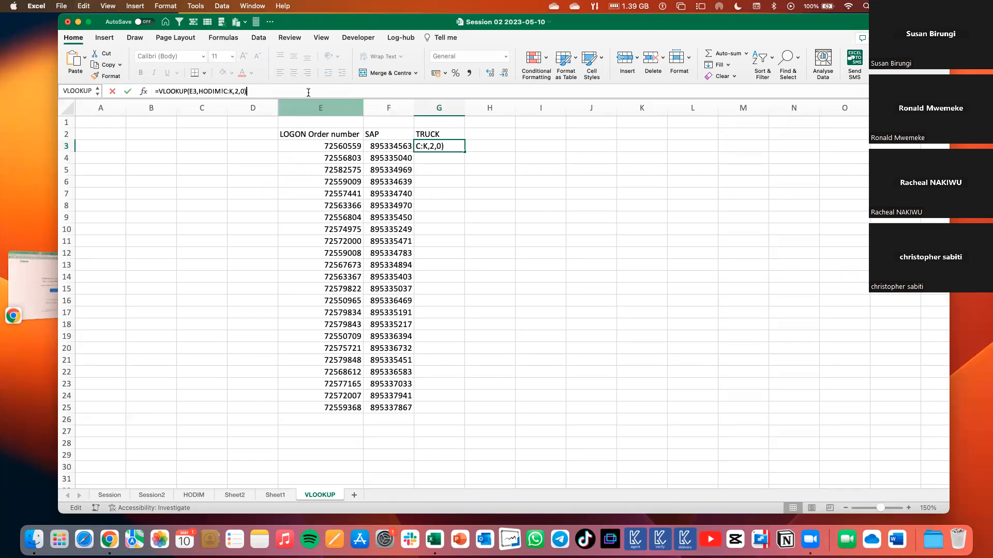
Set the column index number of the VLOOKUP formula in G3 to 9.
{"action": "left_click", "coordinate": [238, 91]}
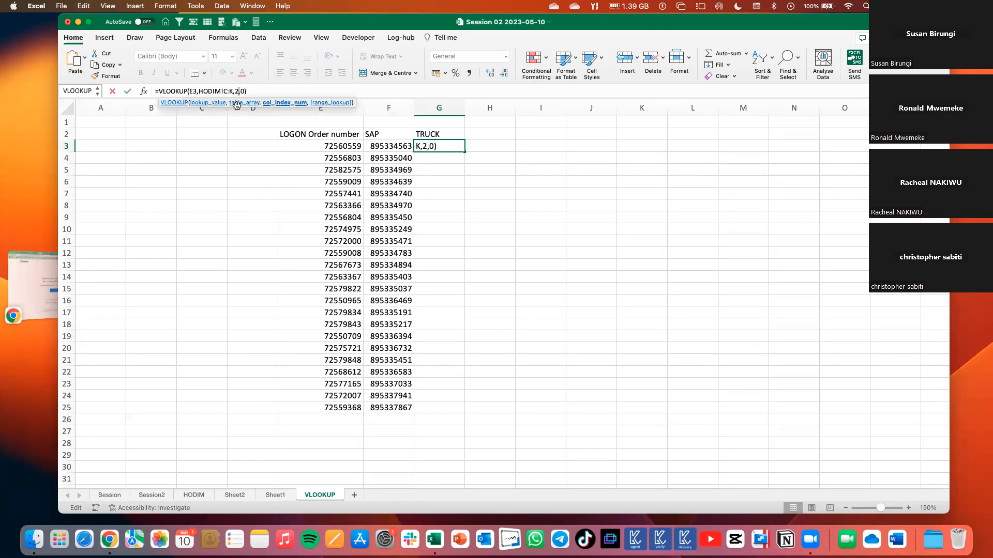
{"action": "key", "text": "BackSpace"}
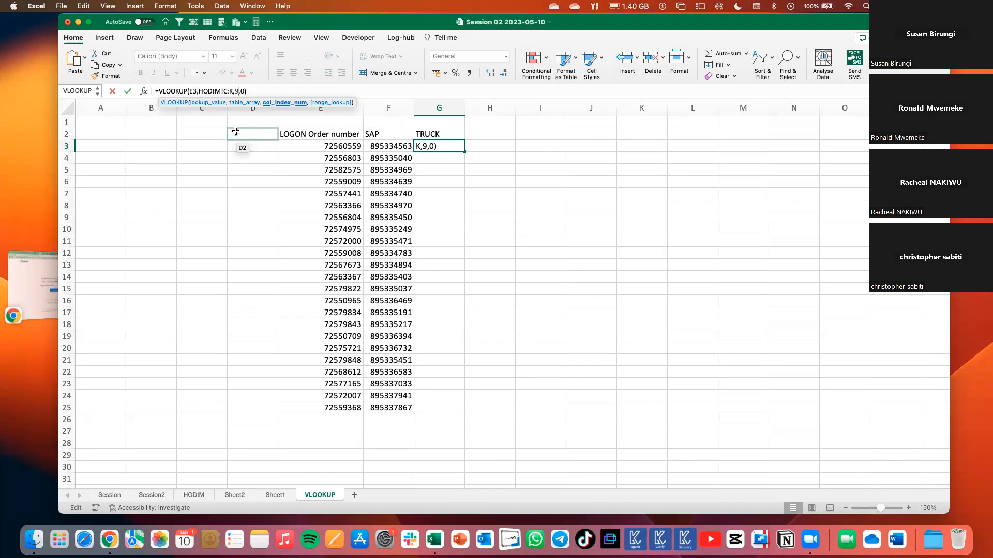
{"action": "key", "text": "Return"}
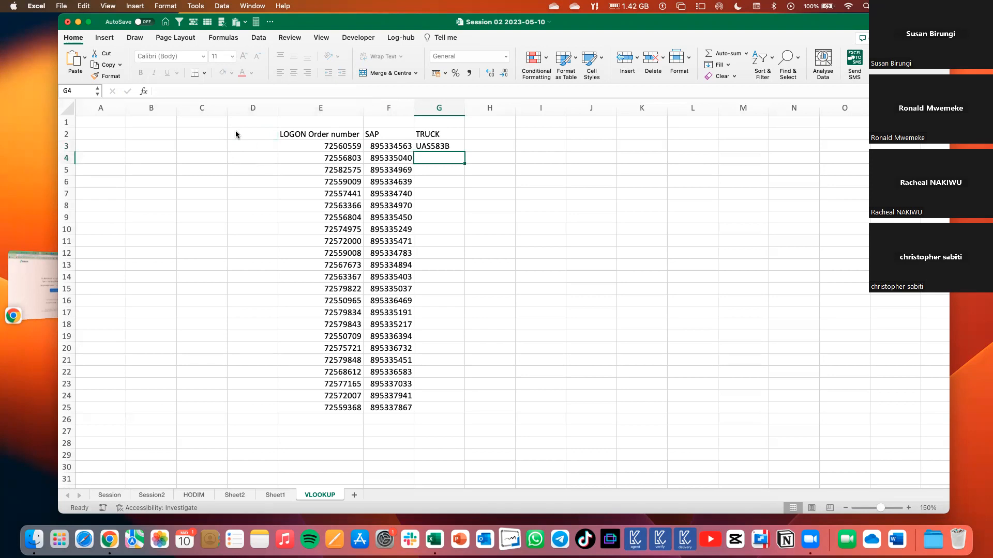
Try to fill the truck lookup formula from G3 down the TRUCK column.
{"action": "left_click", "coordinate": [448, 146]}
{"action": "left_click", "coordinate": [344, 148]}
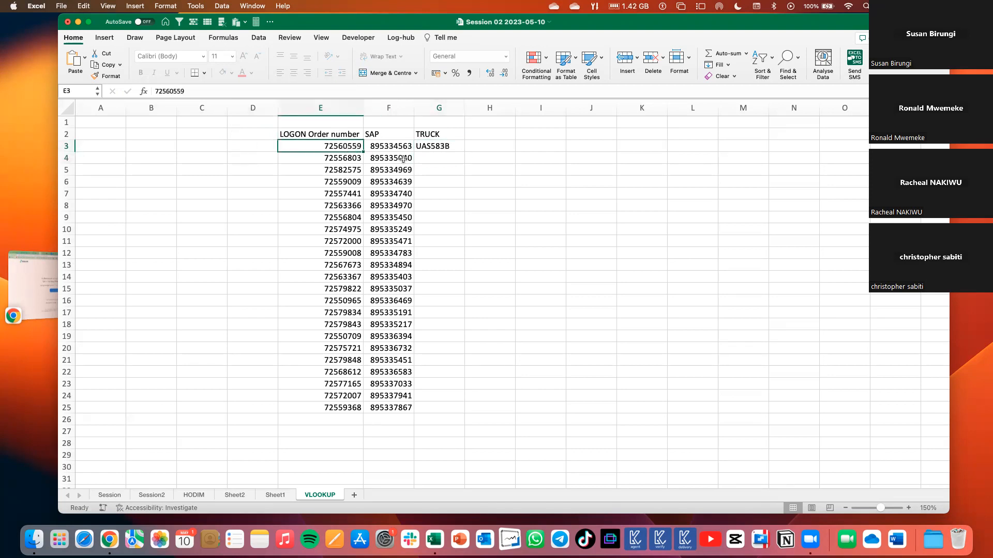
{"action": "left_click", "coordinate": [464, 150]}
{"action": "double_click", "coordinate": [464, 151]}
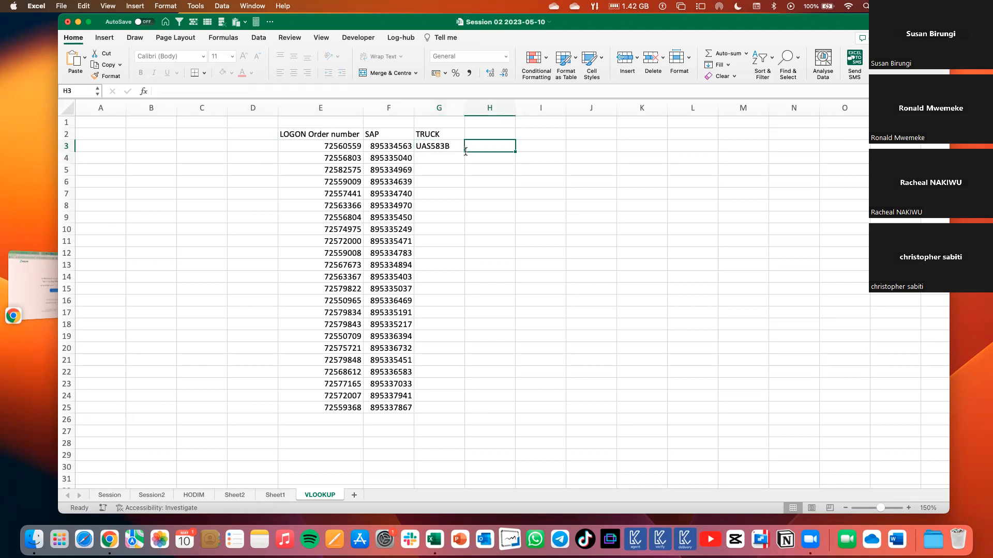
{"action": "left_click", "coordinate": [460, 149]}
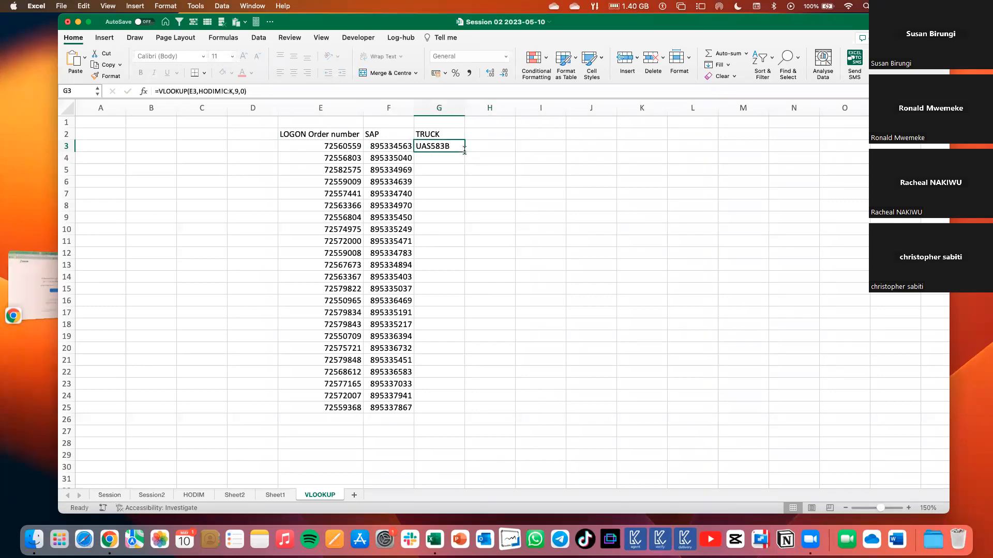
{"action": "double_click", "coordinate": [450, 147]}
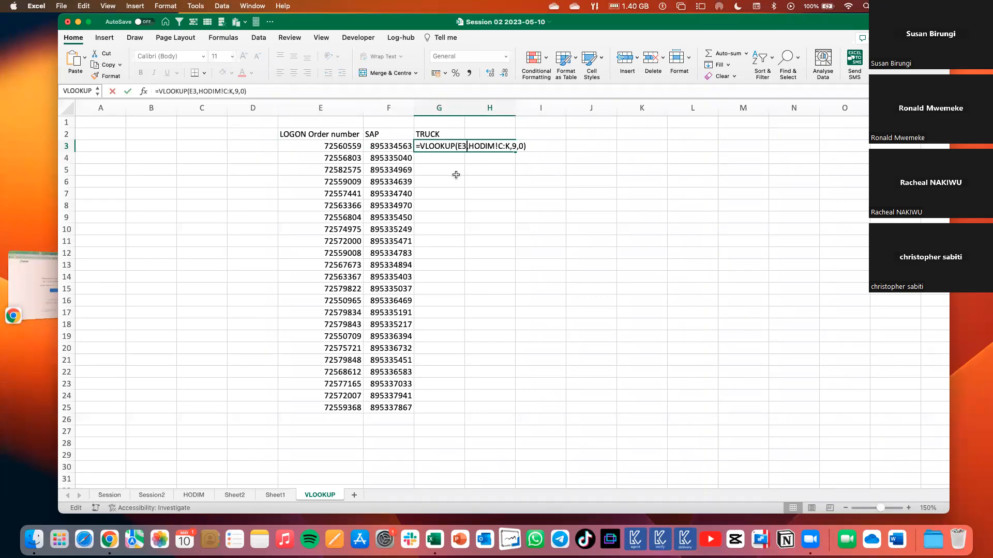
{"action": "key", "text": "Tab"}
{"action": "left_click", "coordinate": [498, 193]}
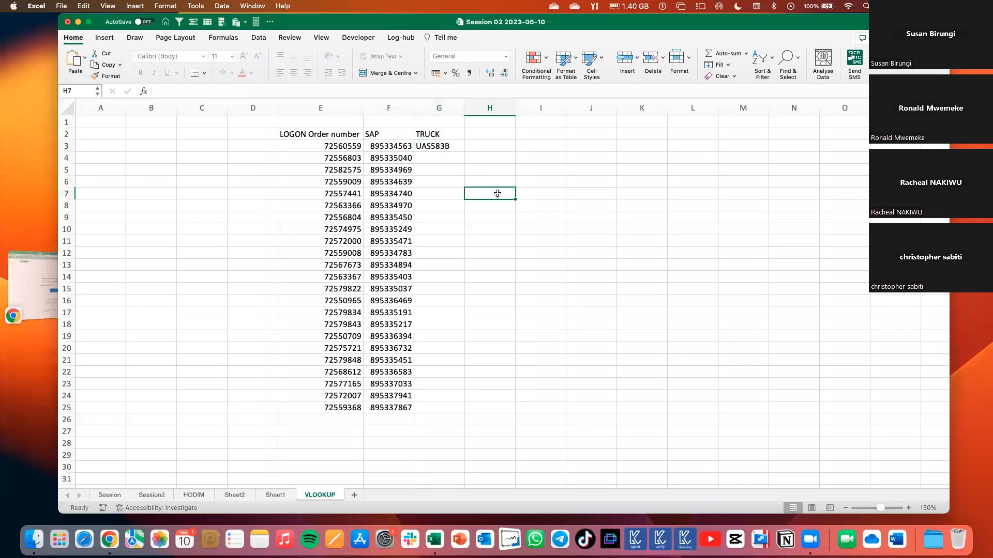
{"action": "left_click", "coordinate": [459, 146]}
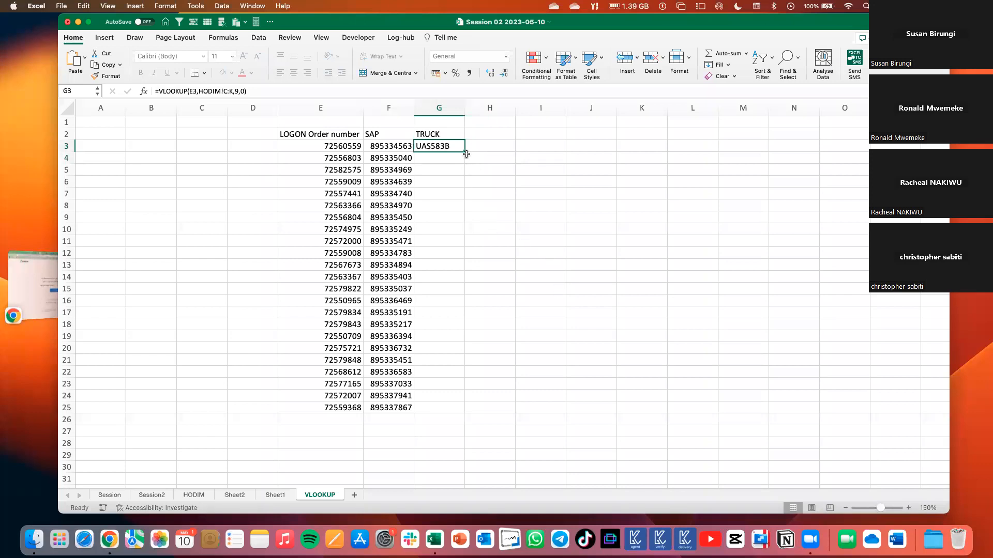
{"action": "left_click_drag", "start_coordinate": [459, 149], "coordinate": [462, 265]}
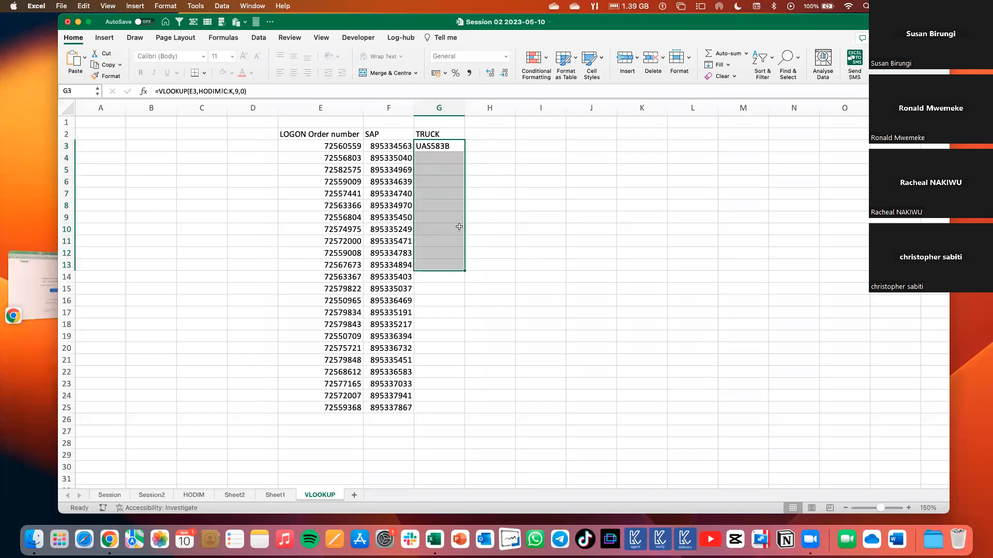
Save the workbook with its current name.
{"action": "left_click", "coordinate": [491, 183]}
{"action": "key", "text": "super+s"}
{"action": "left_click", "coordinate": [583, 192]}
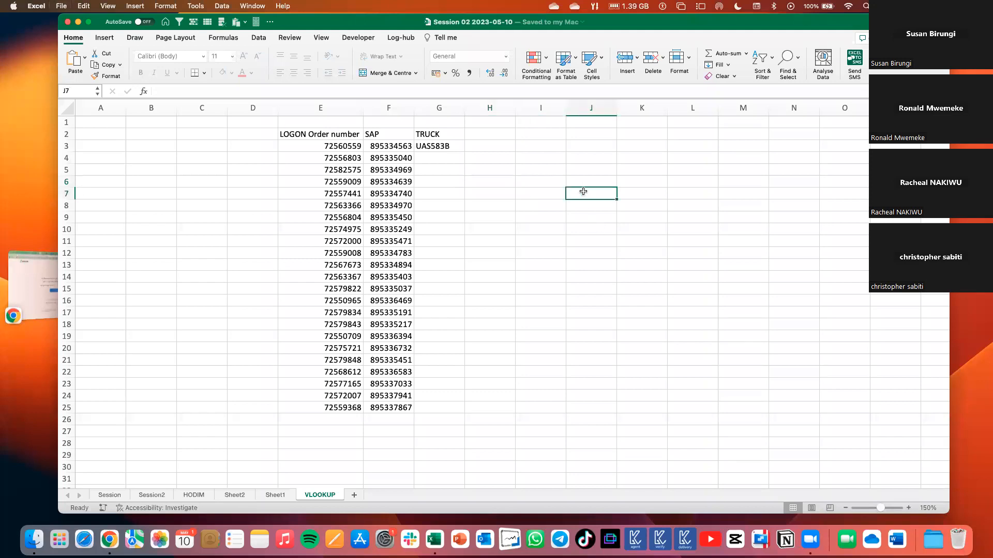
Check the references of the SAP lookup formula in F7 without changing it.
{"action": "left_click", "coordinate": [374, 218]}
{"action": "double_click", "coordinate": [379, 192]}
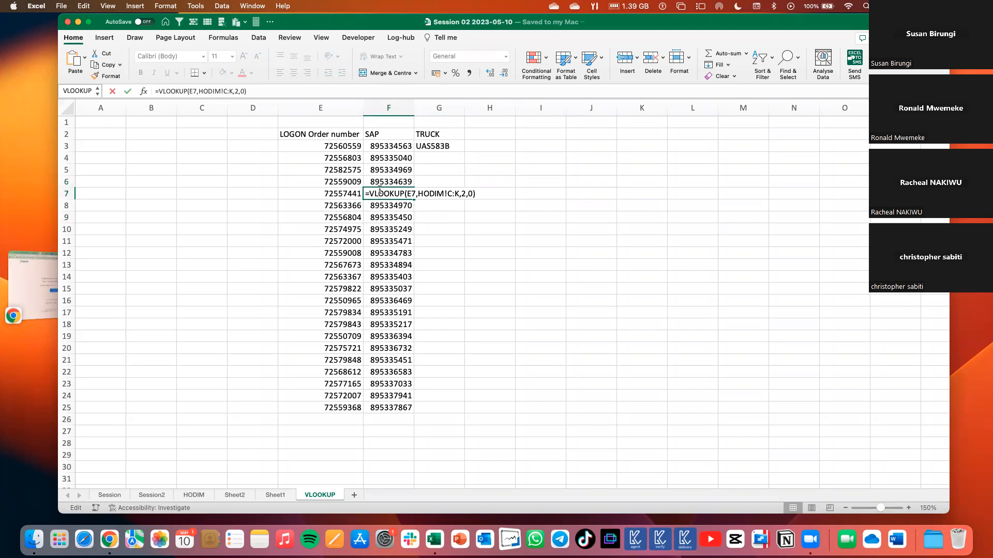
{"action": "key", "text": "Escape"}
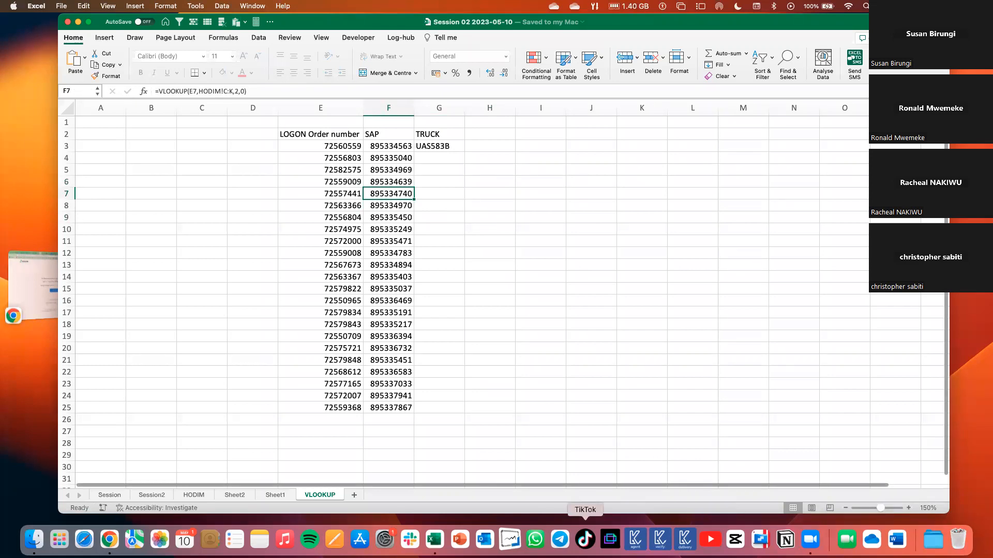
{"action": "right_click", "coordinate": [436, 541]}
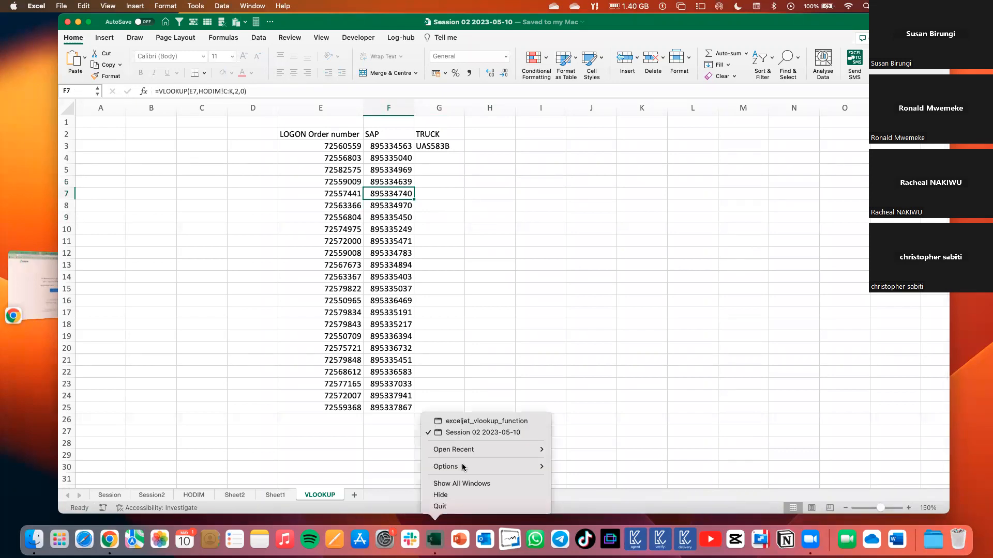
{"action": "left_click", "coordinate": [470, 433]}
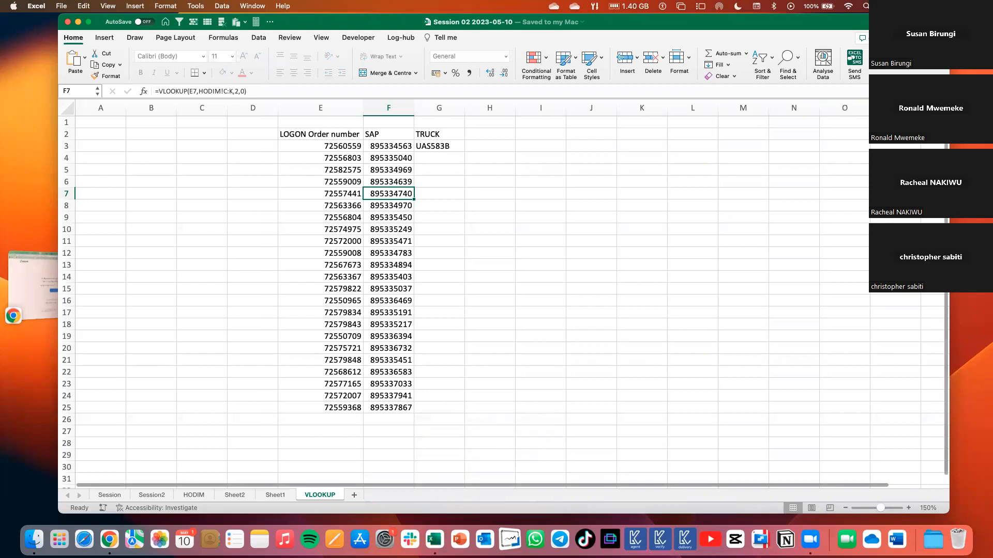
Review the VLOOKUP argument descriptions in the Formula Builder from F3, discard the inserted function, and return to G3.
{"action": "left_click", "coordinate": [392, 145]}
{"action": "left_click", "coordinate": [227, 38]}
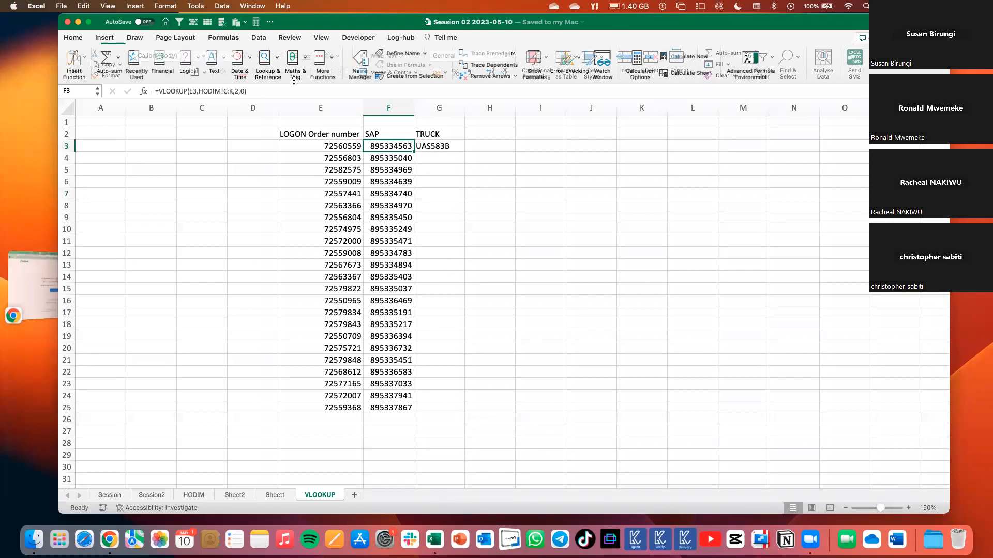
{"action": "left_click", "coordinate": [267, 61]}
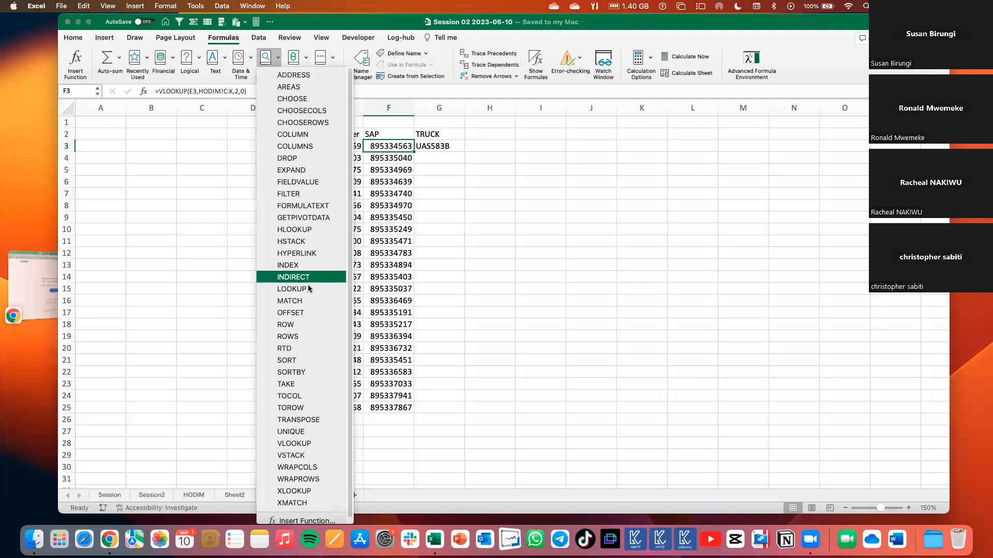
{"action": "left_click", "coordinate": [294, 443]}
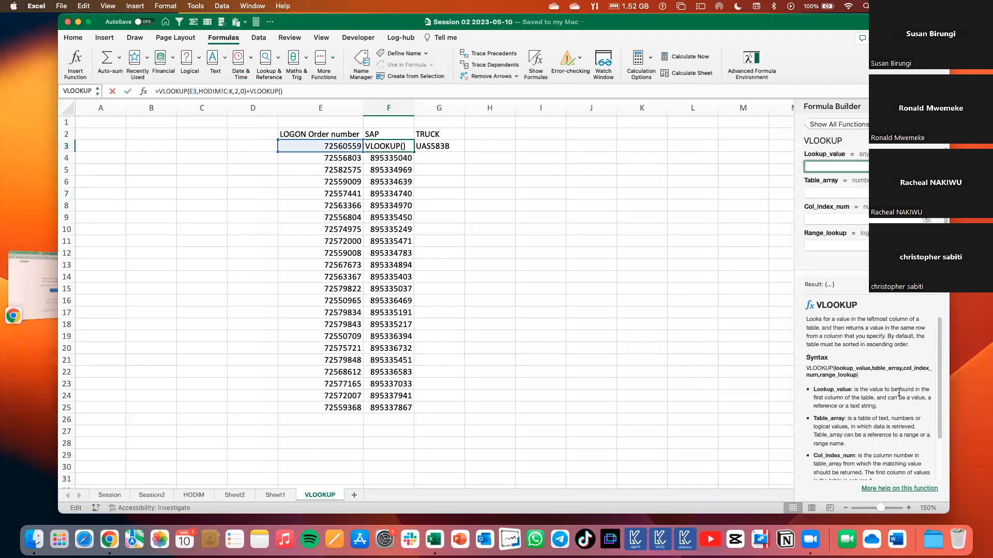
{"action": "scroll", "coordinate": [897, 381], "scroll_direction": "down", "scroll_amount": 3}
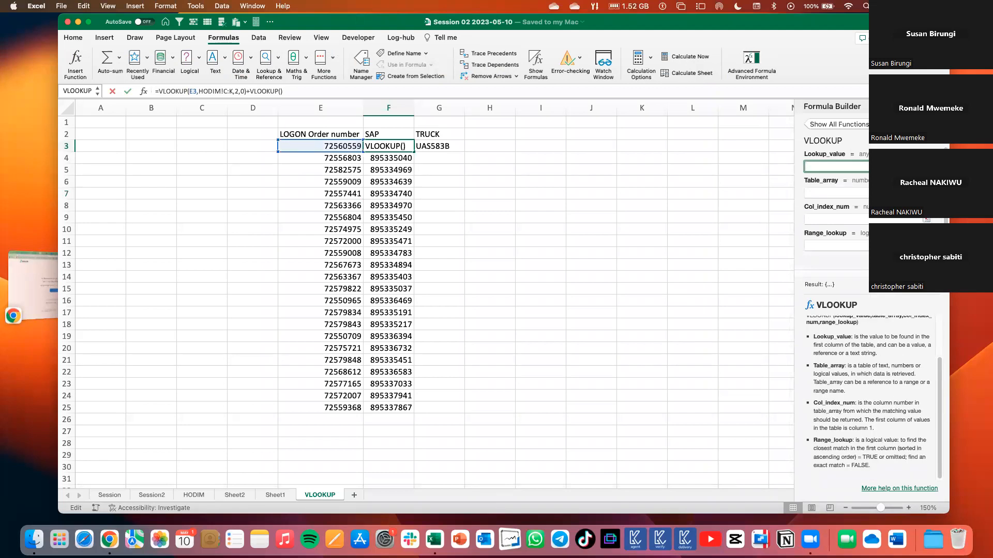
{"action": "key", "text": "Escape"}
{"action": "left_click", "coordinate": [481, 197]}
{"action": "left_click", "coordinate": [432, 147]}
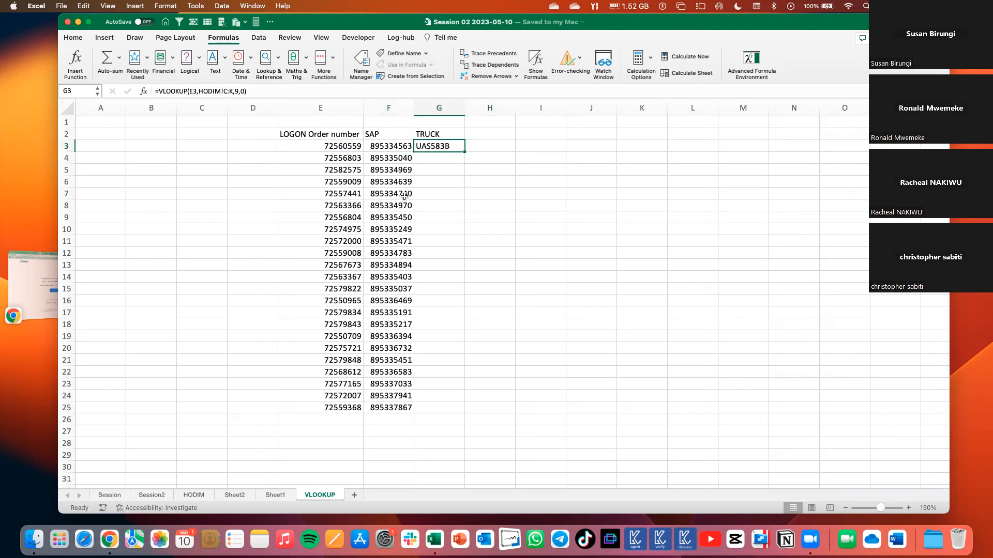
Clear the SAP and TRUCK lookup results in F3:G25 and save the workbook.
{"action": "left_click_drag", "start_coordinate": [393, 148], "coordinate": [452, 408]}
{"action": "key", "text": "Delete"}
{"action": "left_click", "coordinate": [486, 227]}
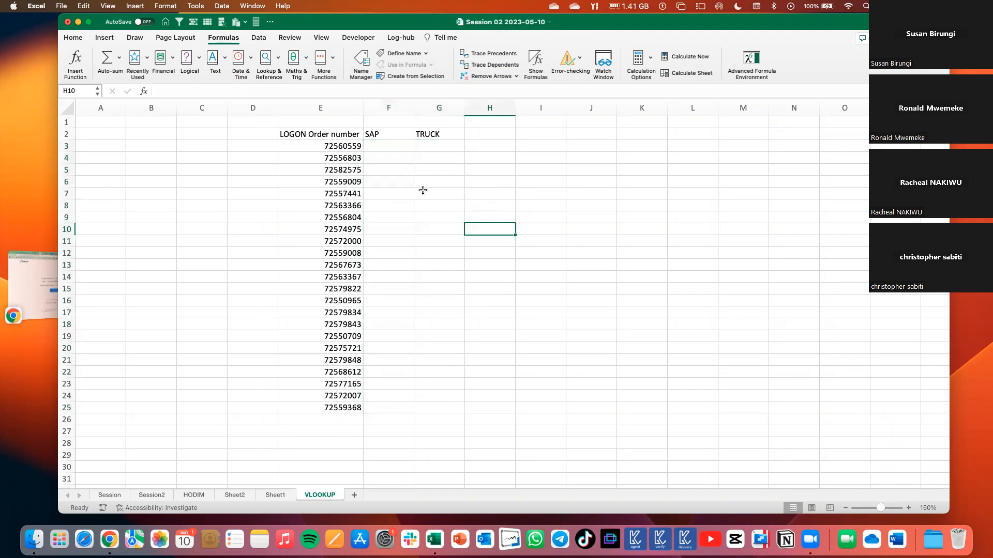
{"action": "left_click", "coordinate": [72, 38]}
{"action": "left_click", "coordinate": [376, 282]}
{"action": "key", "text": "cmd+c"}
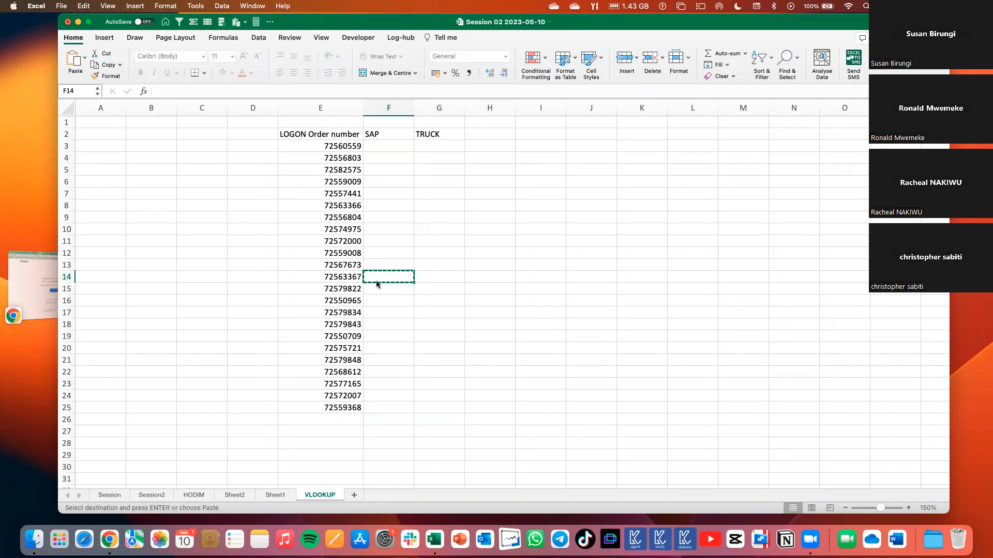
{"action": "key", "text": "cmd+s"}
{"action": "left_click", "coordinate": [479, 202]}
{"action": "left_click_drag", "start_coordinate": [319, 23], "coordinate": [360, 154]}
{"action": "left_click", "coordinate": [368, 156]}
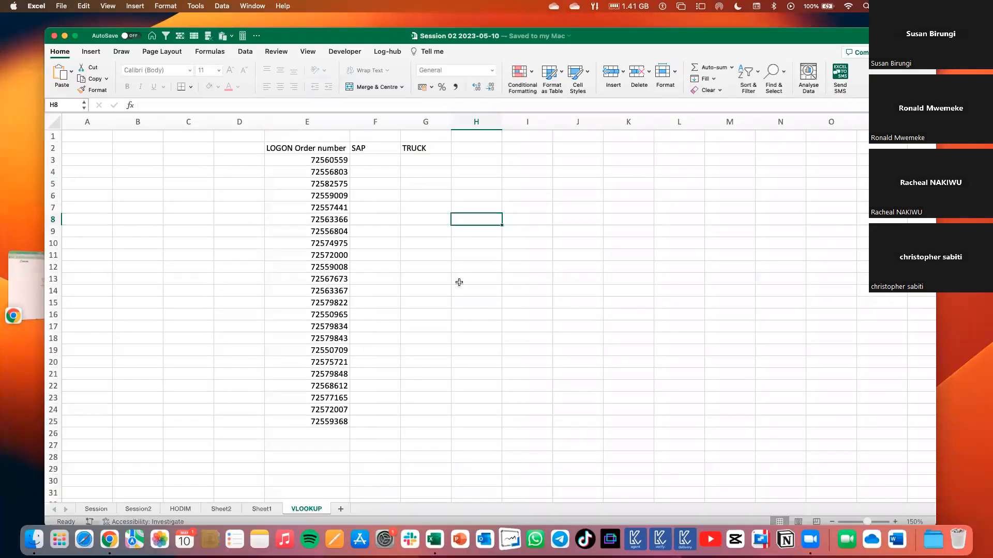
{"action": "type", "text": "="}
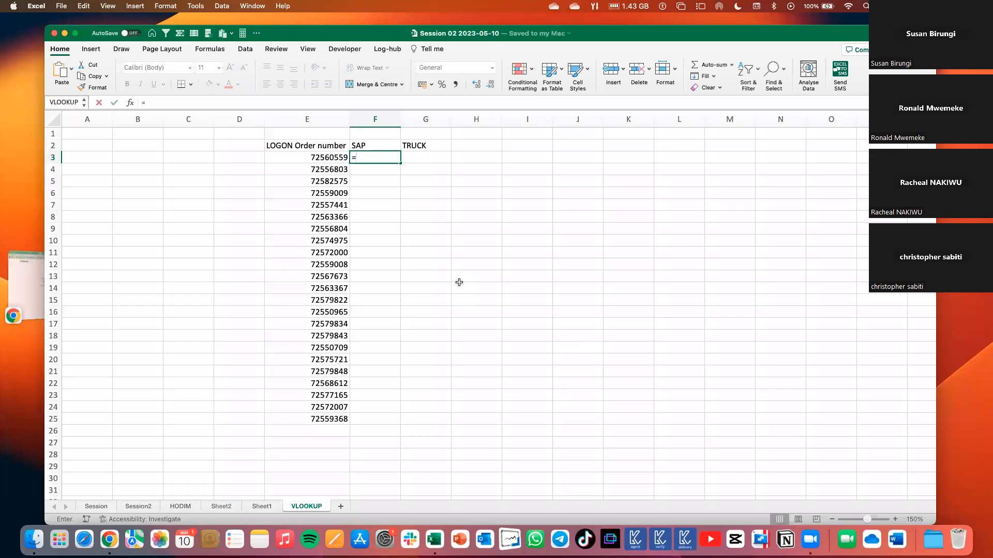
{"action": "key", "text": "Escape"}
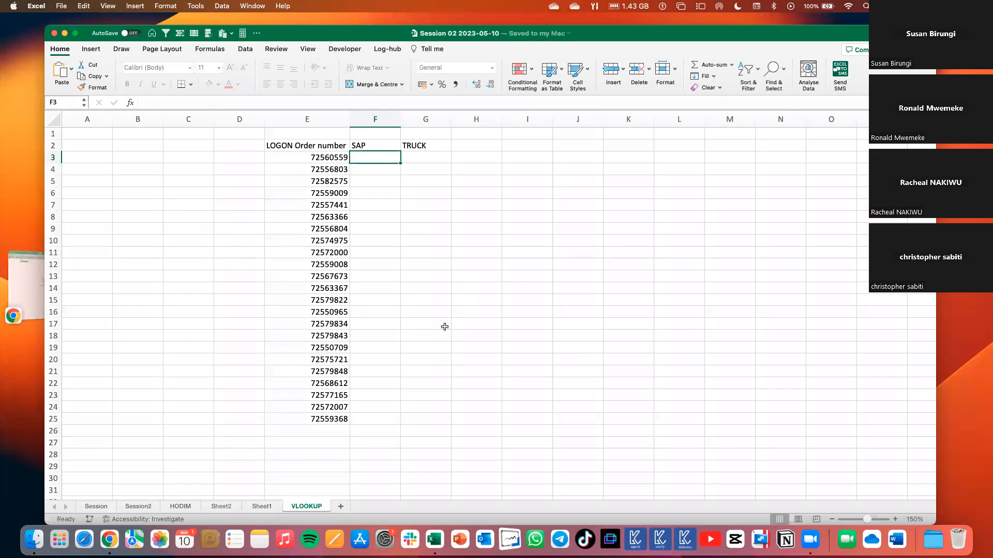
Review the order number and truck lookup tables on Sheet1, and return to the VLOOKUP sheet.
{"action": "left_click", "coordinate": [253, 509]}
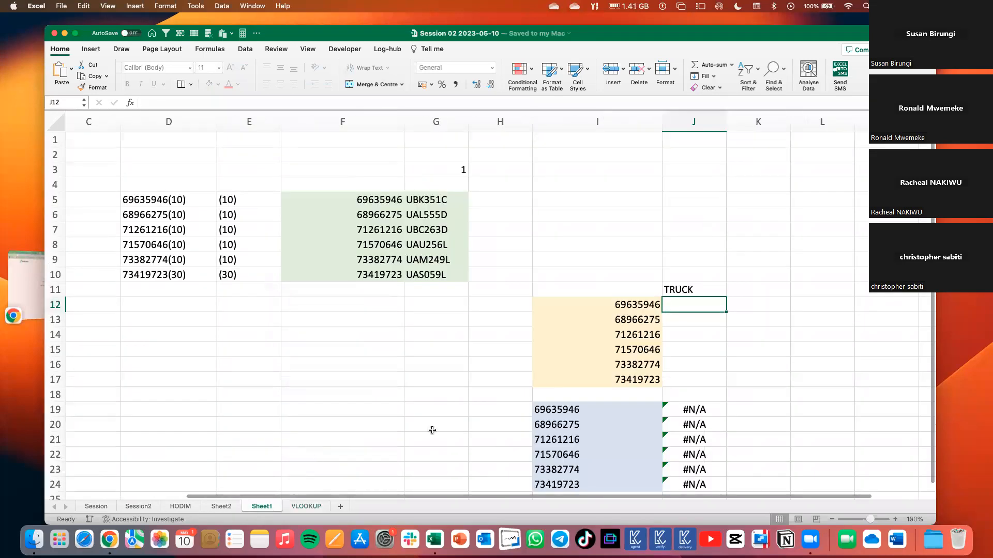
{"action": "scroll", "coordinate": [421, 171], "scroll_direction": "down", "scroll_amount": 3}
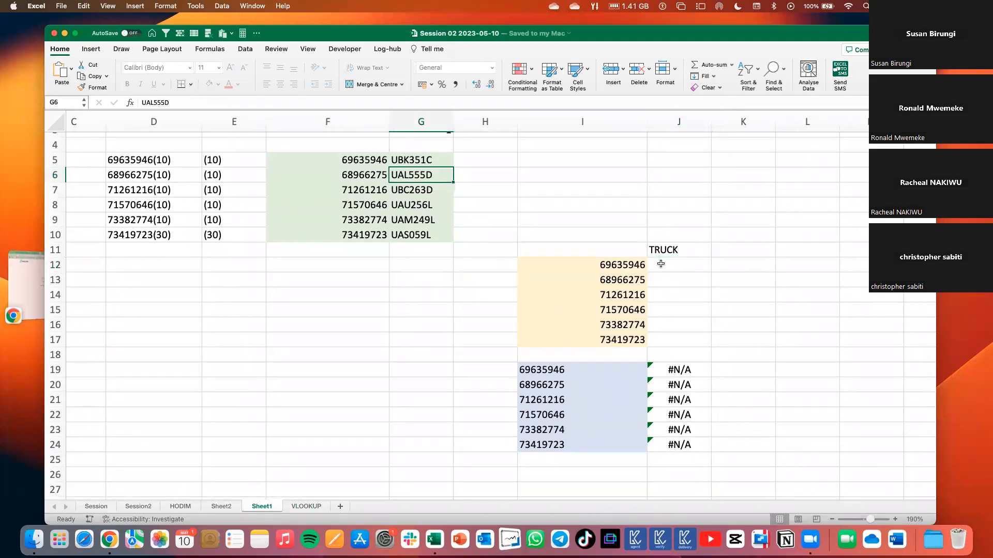
{"action": "left_click", "coordinate": [602, 206]}
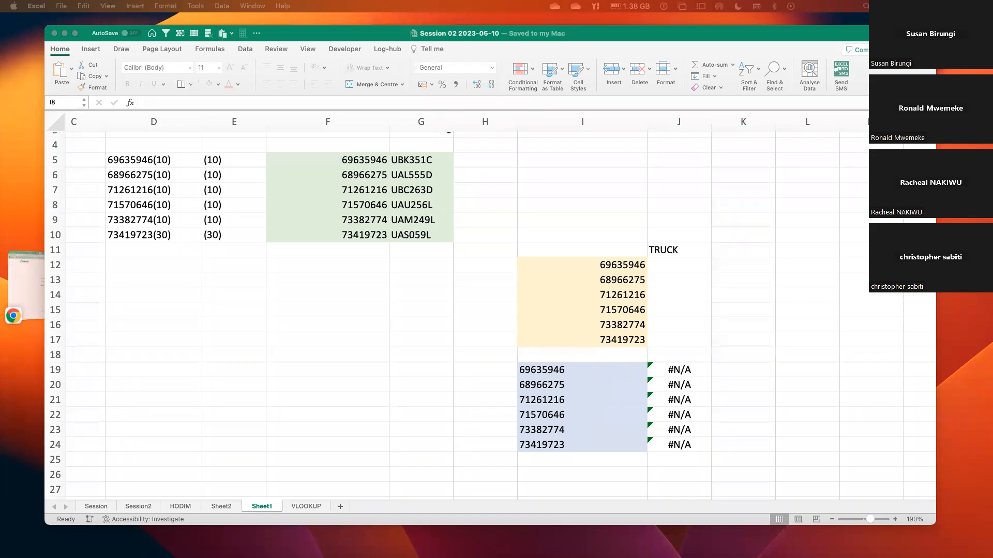
{"action": "left_click", "coordinate": [490, 245]}
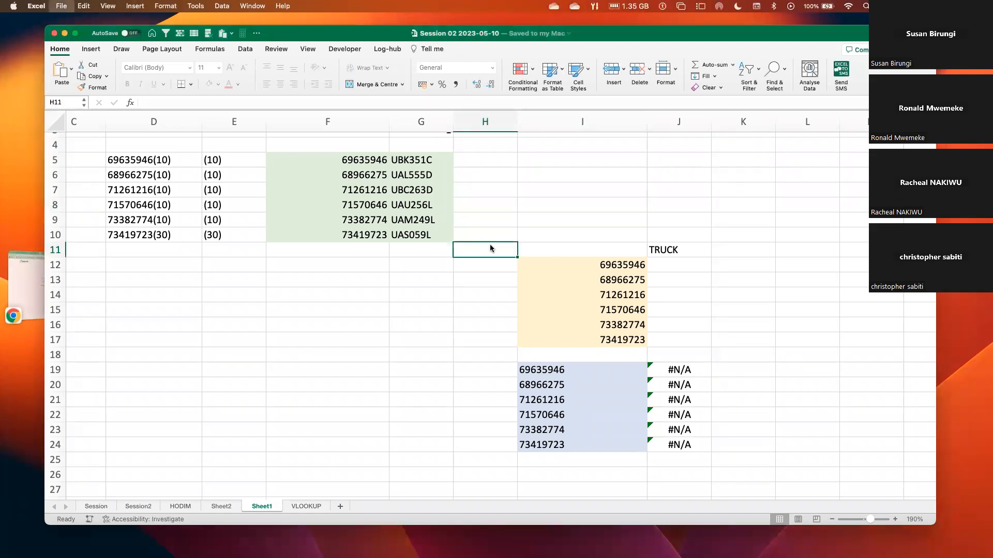
{"action": "left_click", "coordinate": [506, 218]}
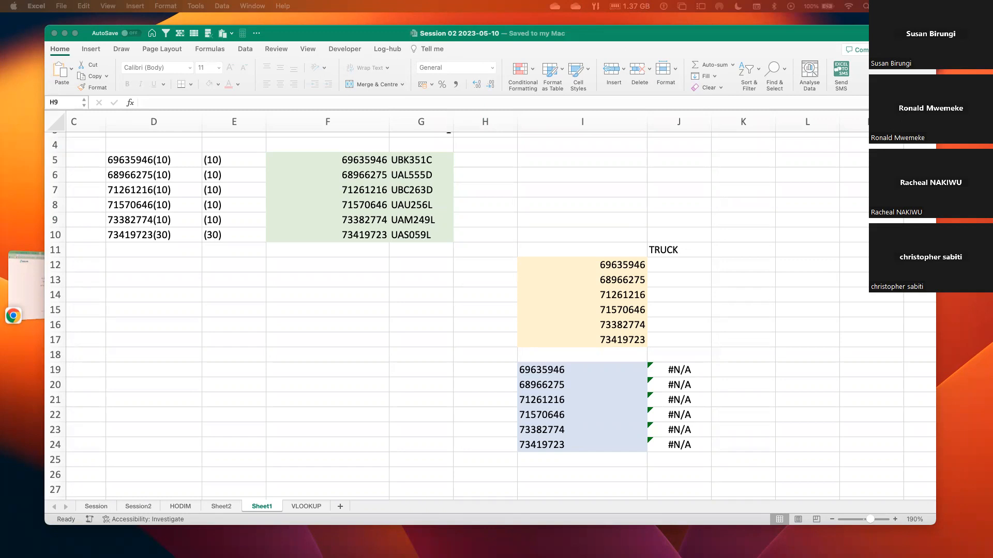
{"action": "left_click", "coordinate": [406, 233]}
{"action": "left_click", "coordinate": [358, 246]}
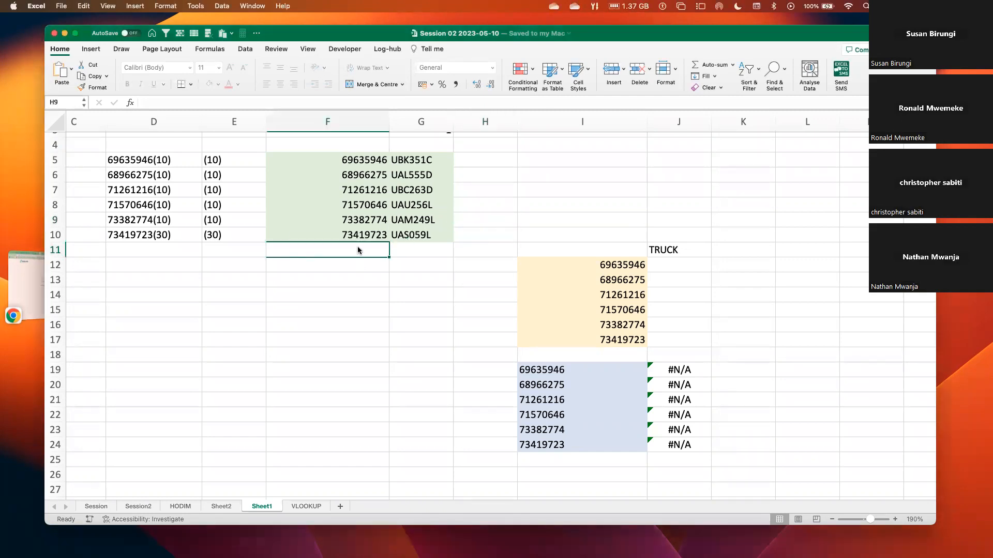
{"action": "scroll", "coordinate": [358, 247], "scroll_direction": "up", "scroll_amount": 2}
{"action": "left_click", "coordinate": [300, 509]}
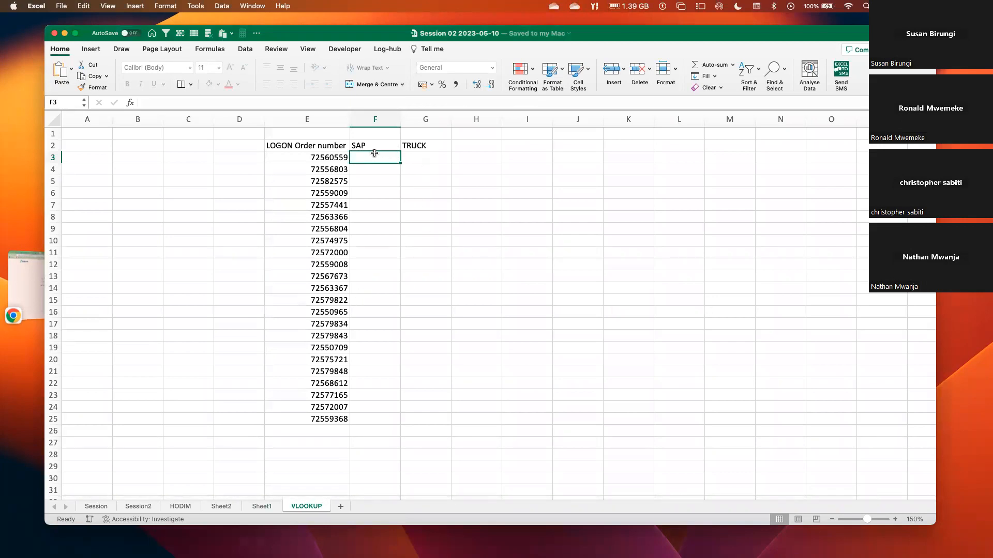
Insert a VLOOKUP function in F3 with E3 as the lookup value.
{"action": "left_click", "coordinate": [339, 157]}
{"action": "left_click", "coordinate": [368, 157]}
{"action": "left_click", "coordinate": [209, 49]}
{"action": "left_click", "coordinate": [266, 70]}
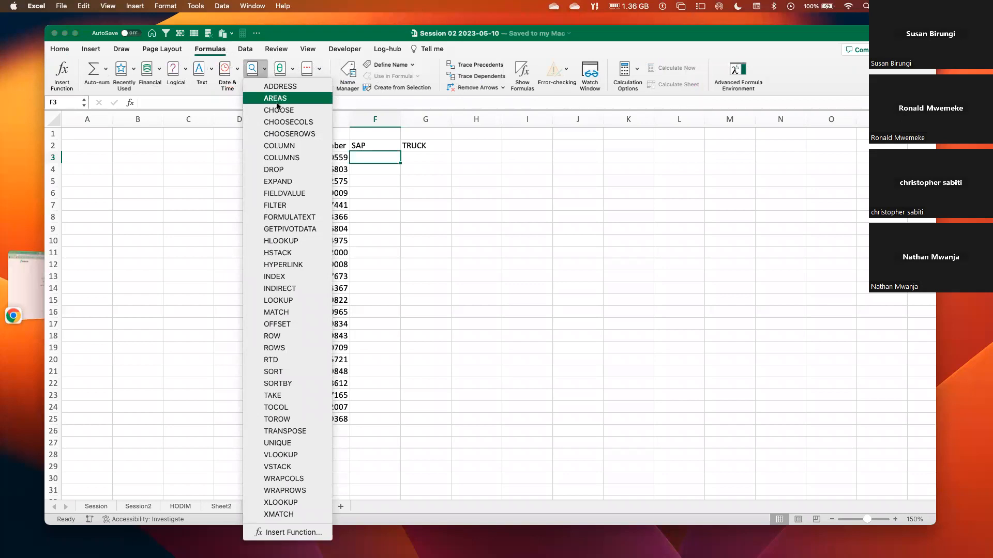
{"action": "left_click", "coordinate": [281, 455]}
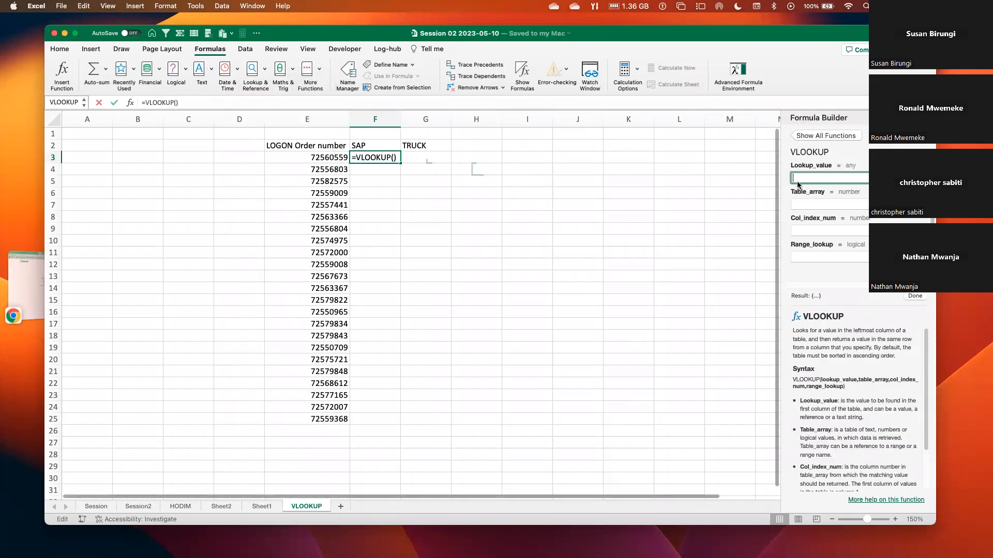
{"action": "left_click", "coordinate": [337, 157]}
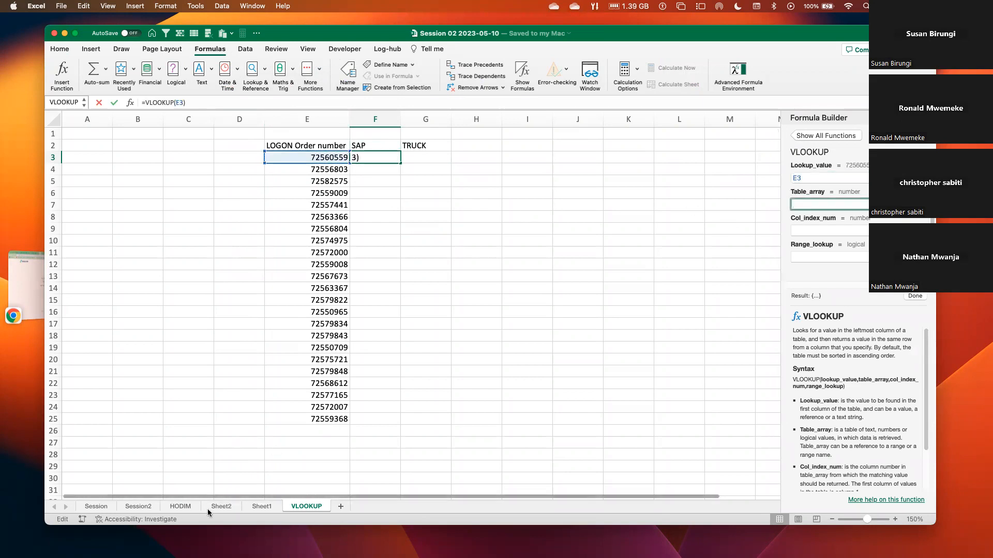
Complete the F3 VLOOKUP with table array HODIM!C:O, column index 2 and range lookup 0.
{"action": "left_click", "coordinate": [180, 506]}
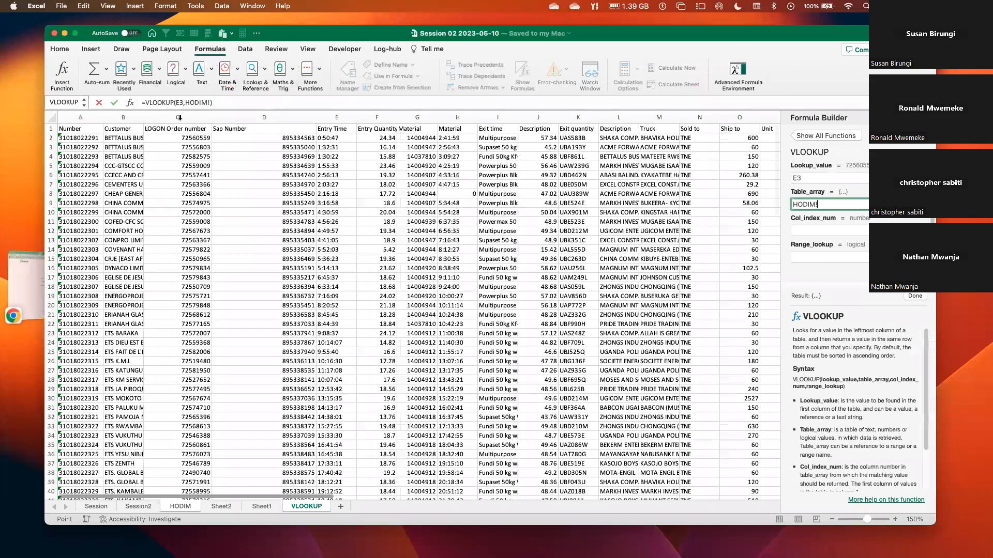
{"action": "left_click_drag", "start_coordinate": [686, 140], "coordinate": [747, 138]}
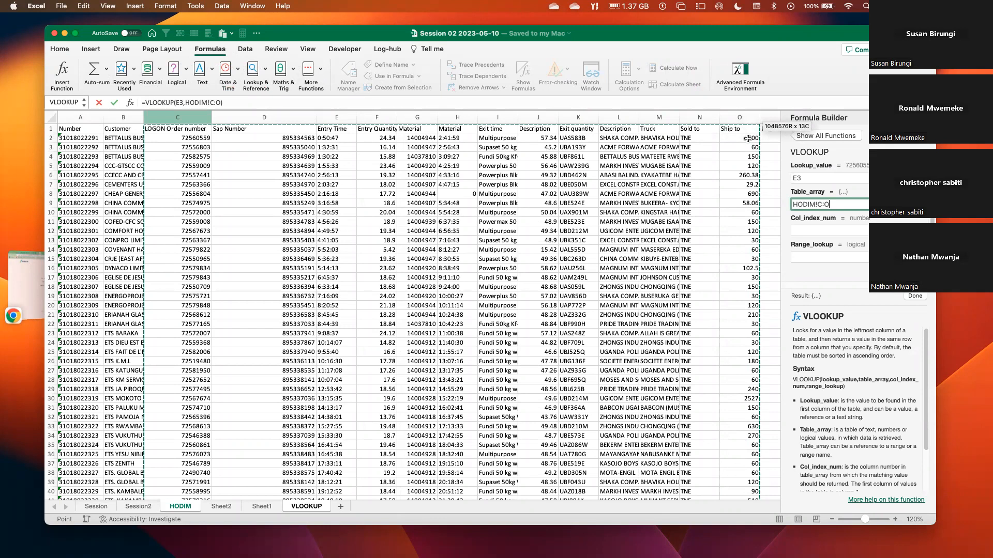
{"action": "left_click", "coordinate": [836, 229]}
{"action": "type", "text": "2"}
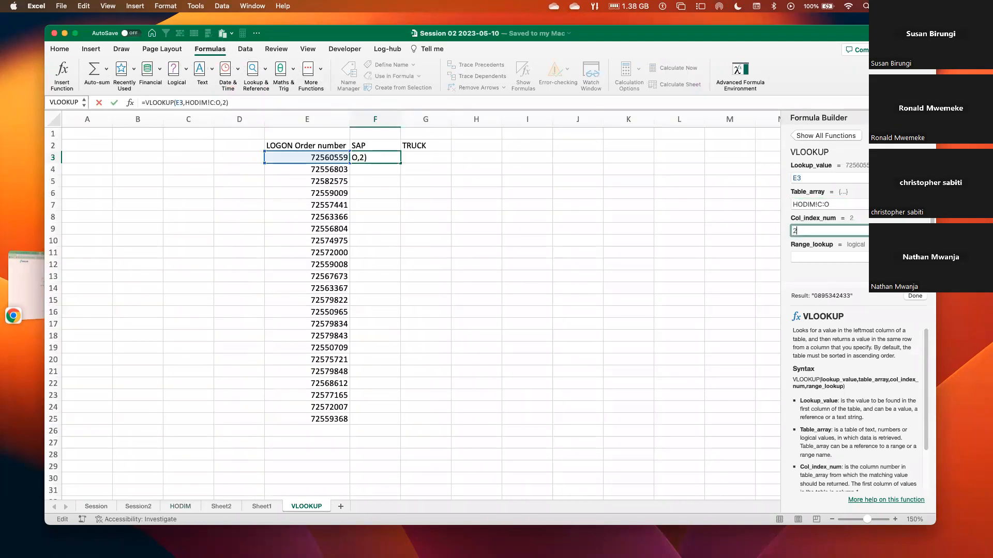
{"action": "left_click", "coordinate": [826, 257]}
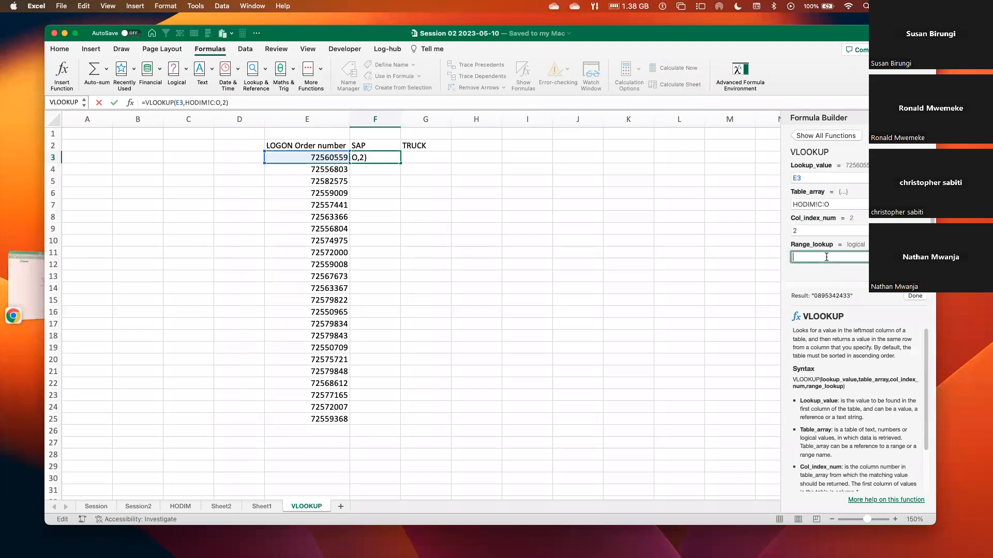
{"action": "type", "text": "0"}
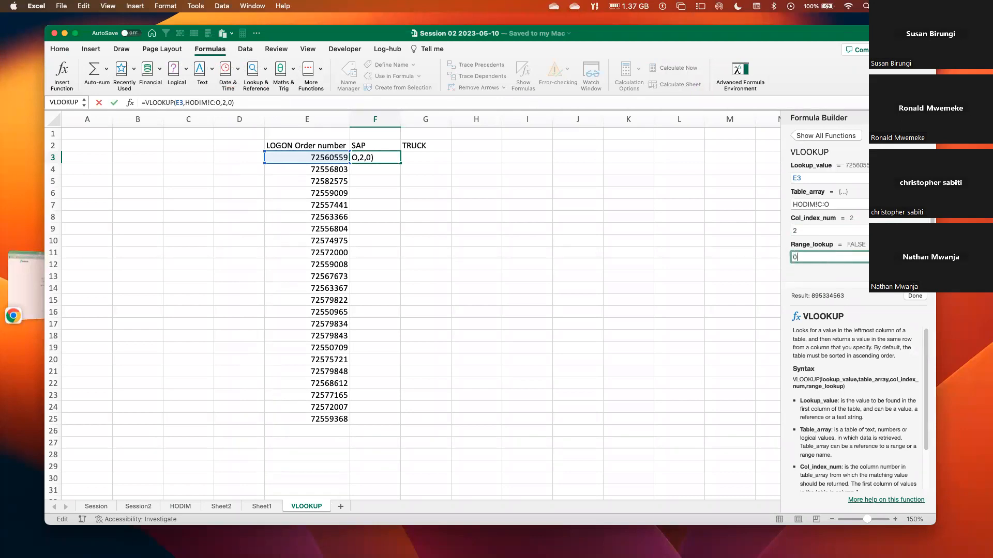
{"action": "left_click", "coordinate": [917, 297]}
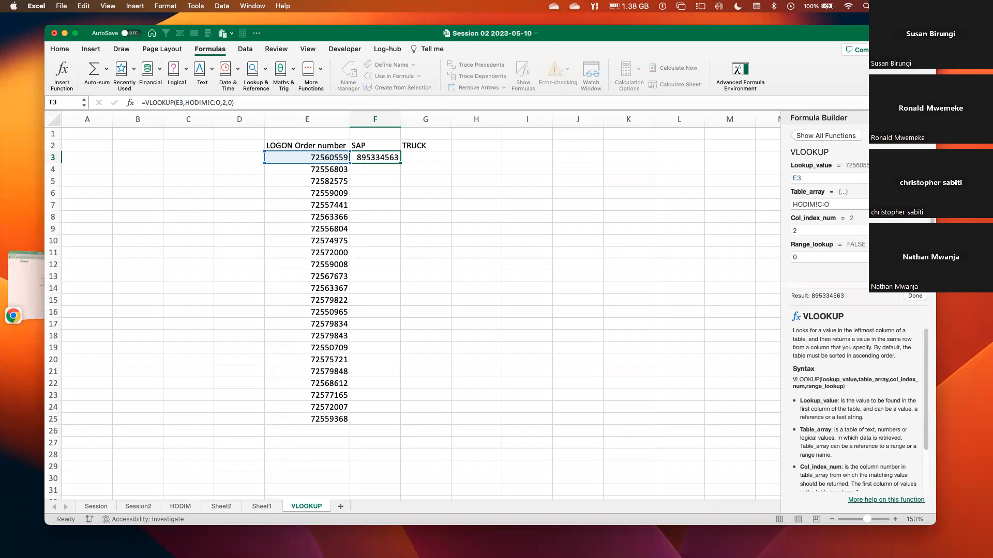
Close the Formula Builder and commit the SAP lookup formula in F3.
{"action": "left_click", "coordinate": [925, 118]}
{"action": "left_click", "coordinate": [492, 178]}
{"action": "left_click", "coordinate": [359, 156]}
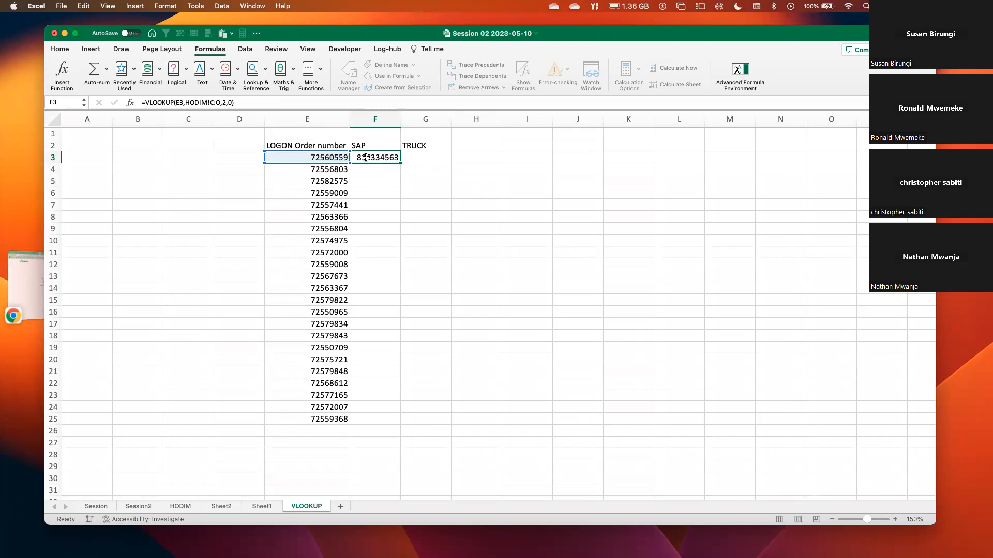
{"action": "left_click", "coordinate": [252, 103]}
{"action": "key", "text": "Return"}
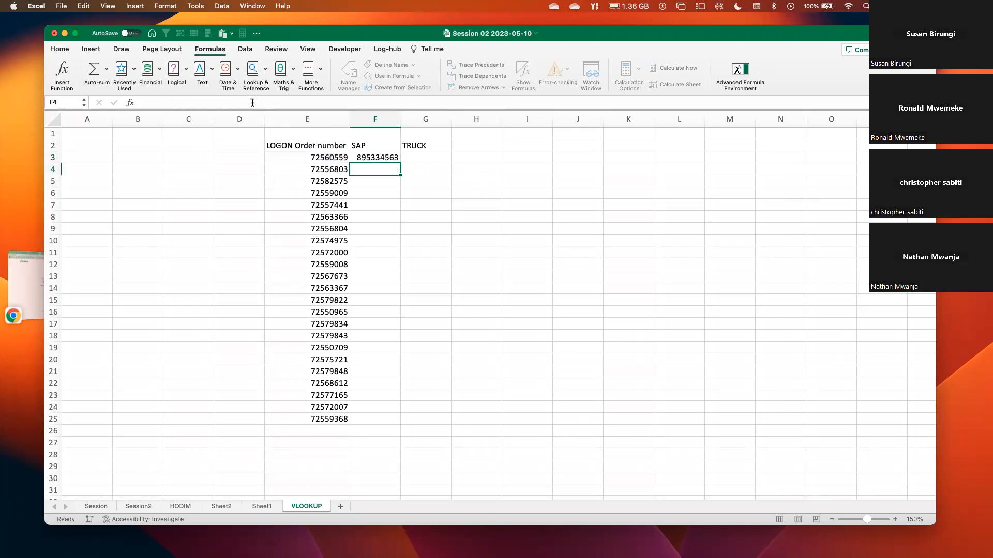
Fill the SAP lookup formula from F3 down to F25, and check a few of the filled cells.
{"action": "left_click", "coordinate": [378, 157]}
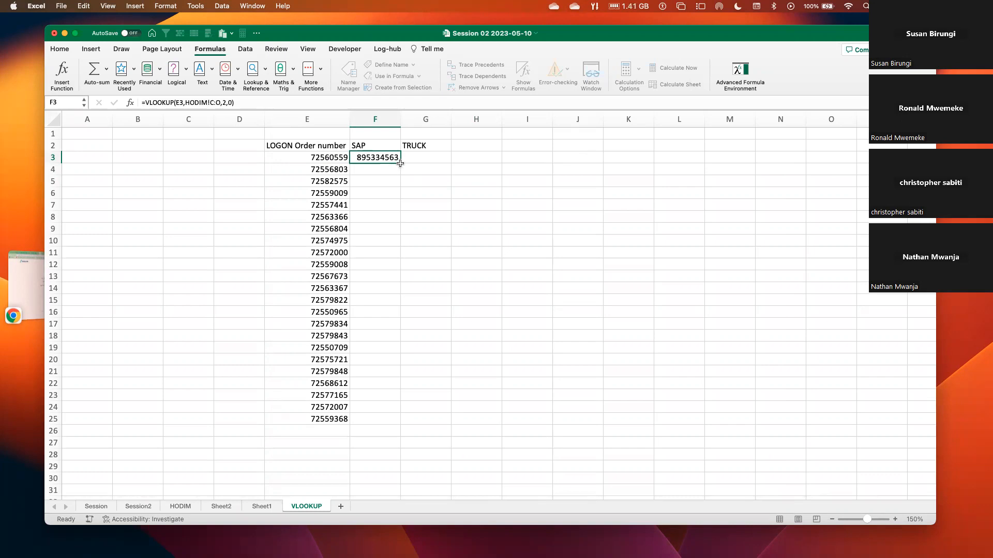
{"action": "left_click", "coordinate": [400, 163]}
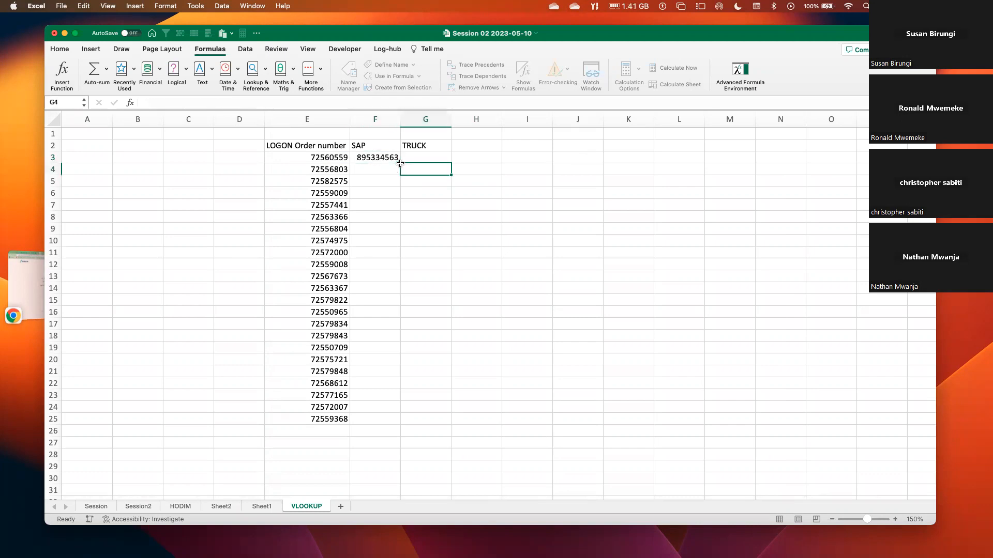
{"action": "left_click", "coordinate": [396, 158]}
{"action": "double_click", "coordinate": [401, 163]}
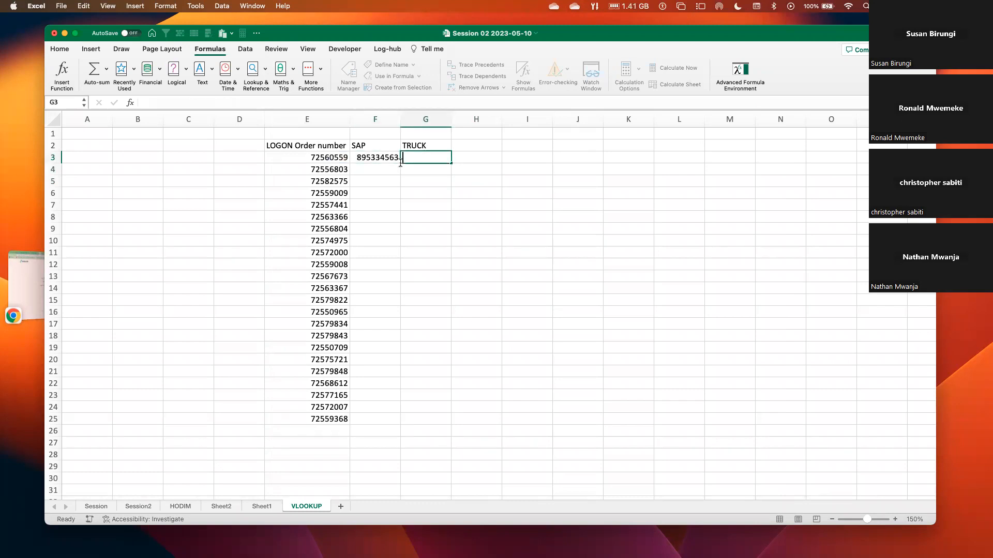
{"action": "double_click", "coordinate": [397, 163]}
{"action": "left_click", "coordinate": [402, 160]}
{"action": "left_click", "coordinate": [390, 159]}
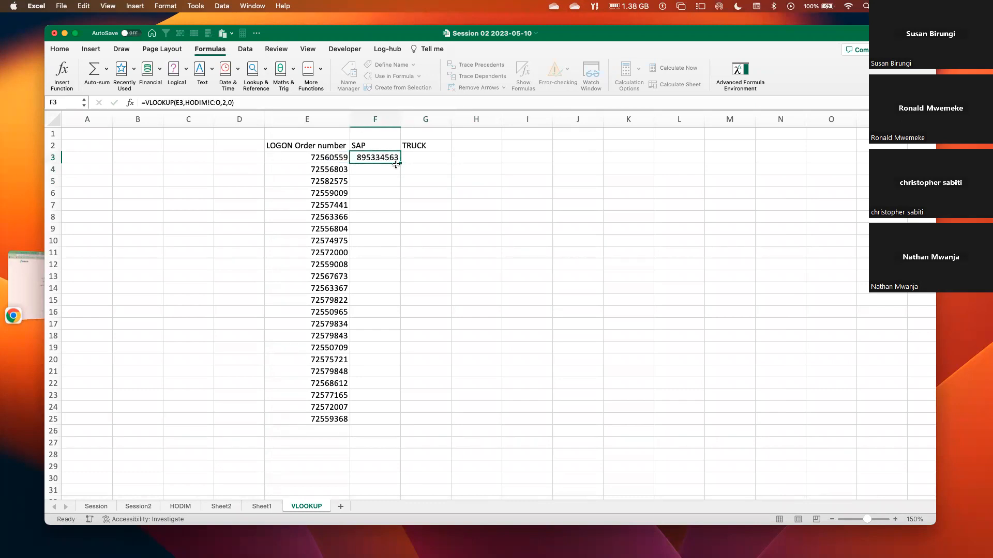
{"action": "left_click_drag", "start_coordinate": [401, 164], "coordinate": [369, 422]}
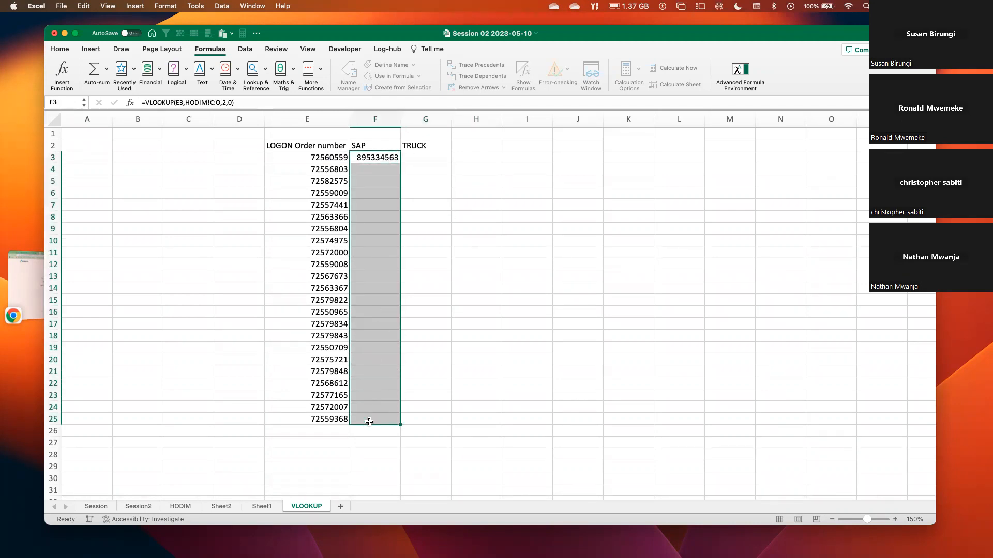
{"action": "left_click", "coordinate": [439, 312]}
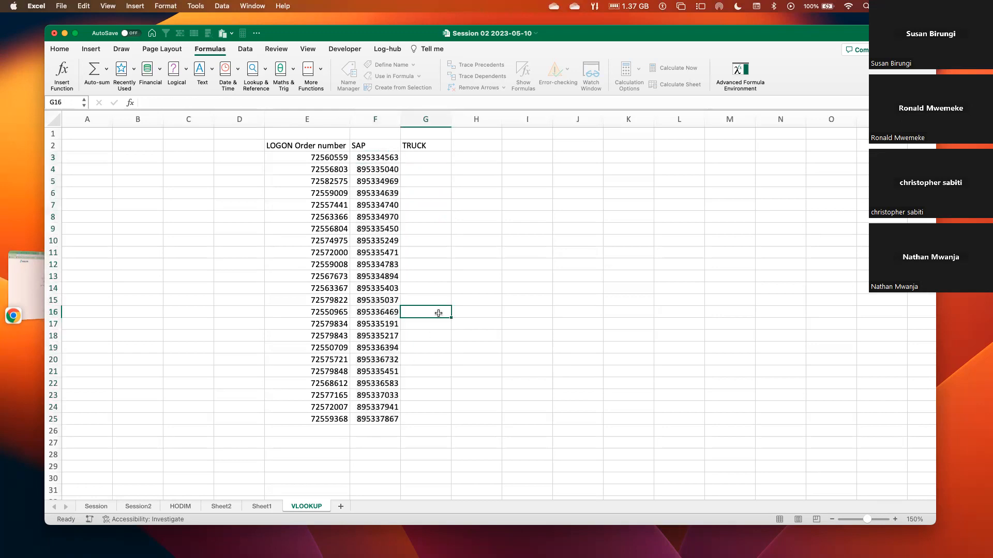
{"action": "left_click", "coordinate": [380, 170]}
{"action": "left_click", "coordinate": [379, 194]}
{"action": "left_click", "coordinate": [425, 159]}
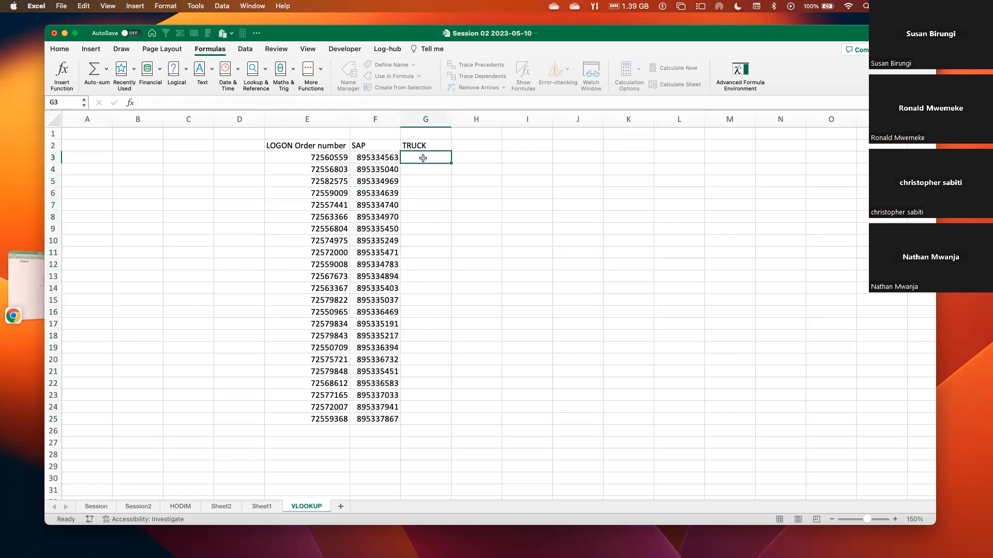
{"action": "left_click", "coordinate": [384, 159]}
{"action": "left_click", "coordinate": [415, 158]}
{"action": "type", "text": "=V;O"}
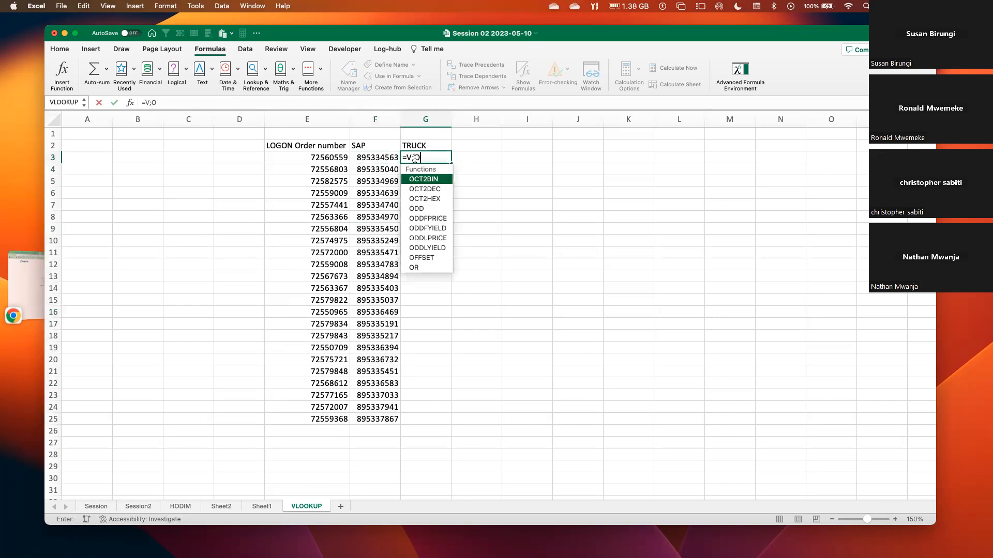
{"action": "key", "text": "BackSpace"}
{"action": "key", "text": "BackSpace"}
{"action": "key", "text": "BackSpace"}
{"action": "key", "text": "BackSpace"}
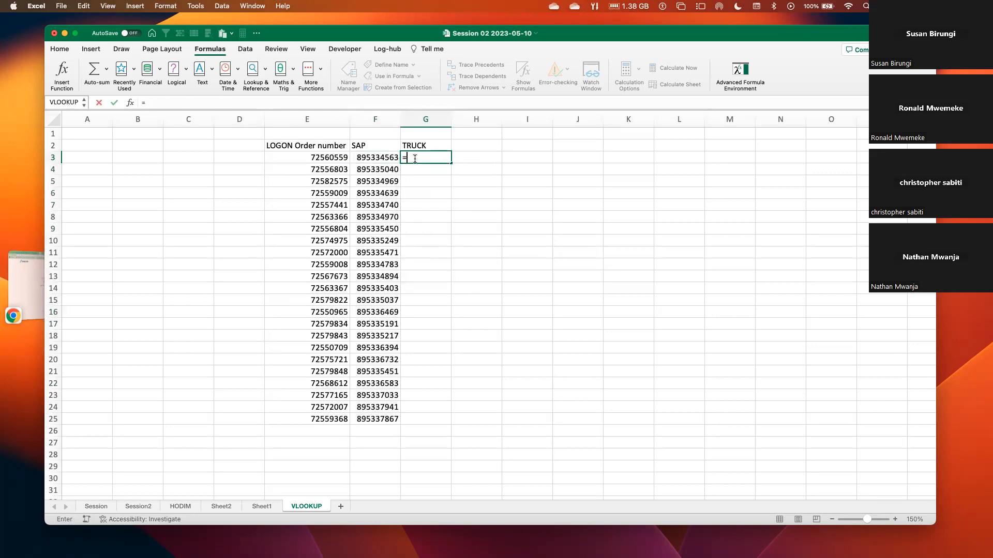
Copy the text of the SAP lookup formula in F3 and paste it unchanged into G3.
{"action": "left_click", "coordinate": [373, 157]}
{"action": "left_click", "coordinate": [238, 103]}
{"action": "key", "text": "Return"}
{"action": "left_click", "coordinate": [428, 157]}
{"action": "left_click", "coordinate": [323, 102]}
{"action": "type", "text": "=VLOOKUP(E3,HODIM!C:O,2,0)"}
Set the column index of the VLOOKUP formula in G3 to 9 for the truck.
{"action": "left_click", "coordinate": [228, 101]}
{"action": "key", "text": "BackSpace"}
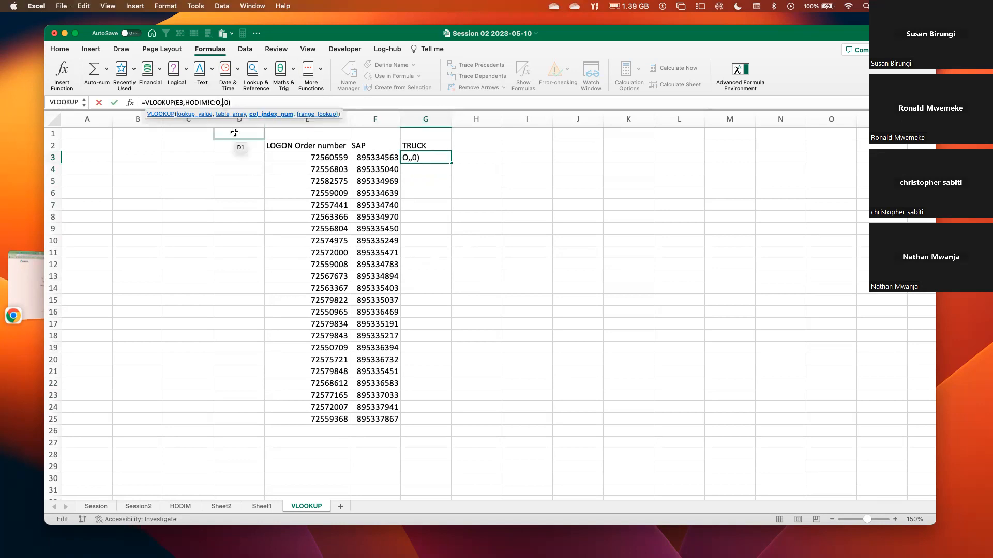
{"action": "type", "text": "9"}
{"action": "key", "text": "Return"}
Fill the truck lookup formula from G3 down to G25.
{"action": "left_click", "coordinate": [436, 159]}
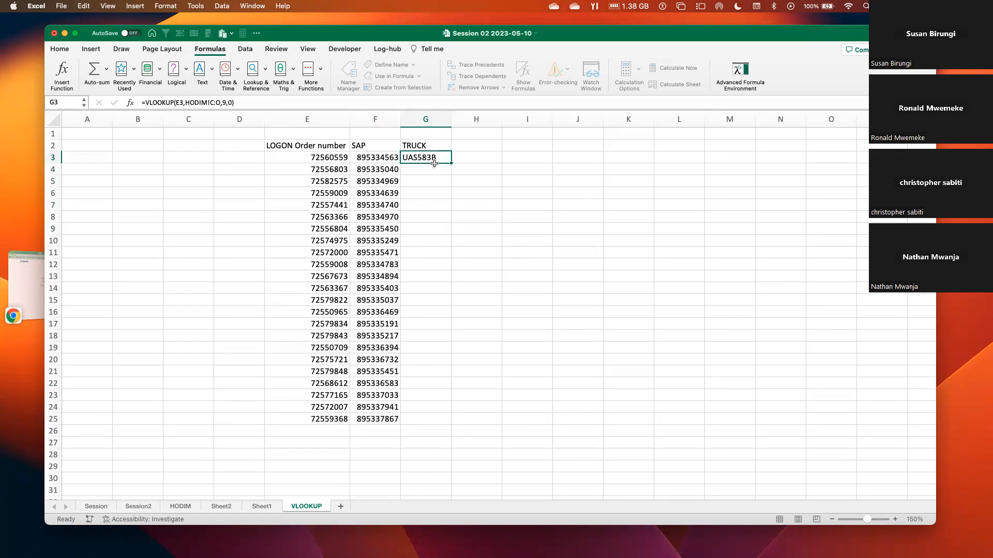
{"action": "left_click_drag", "start_coordinate": [429, 160], "coordinate": [422, 416]}
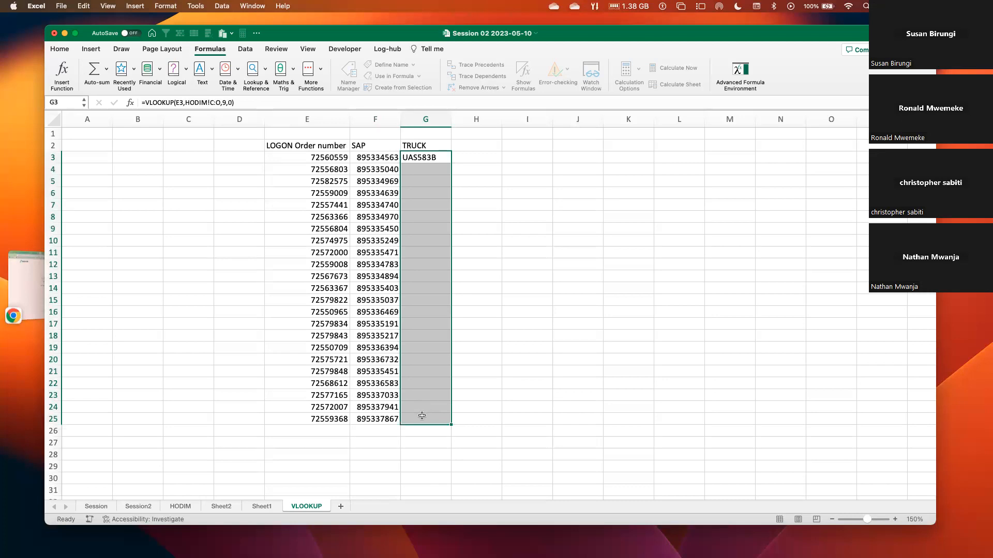
Fill the truck lookup formula from G3 down to G16 only.
{"action": "left_click", "coordinate": [439, 395]}
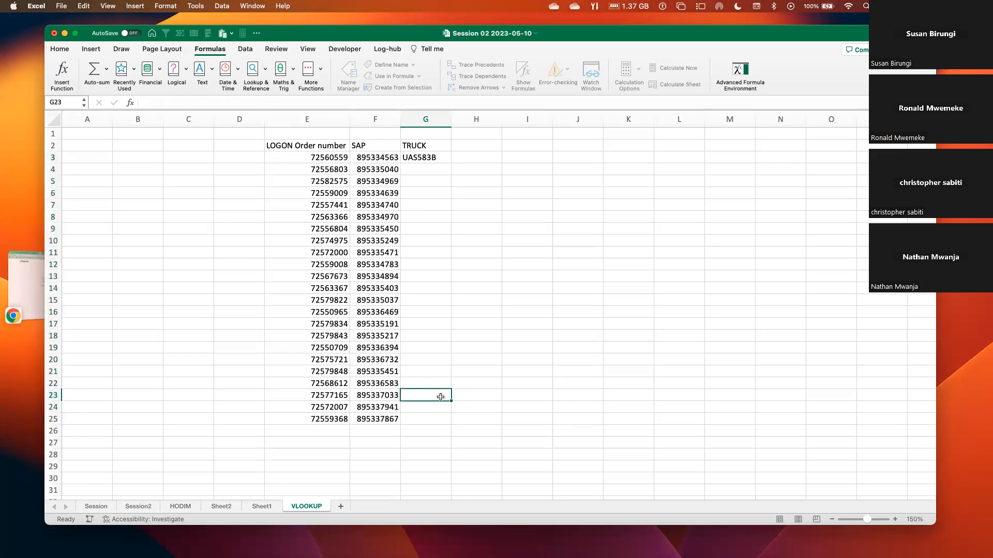
{"action": "left_click", "coordinate": [420, 159]}
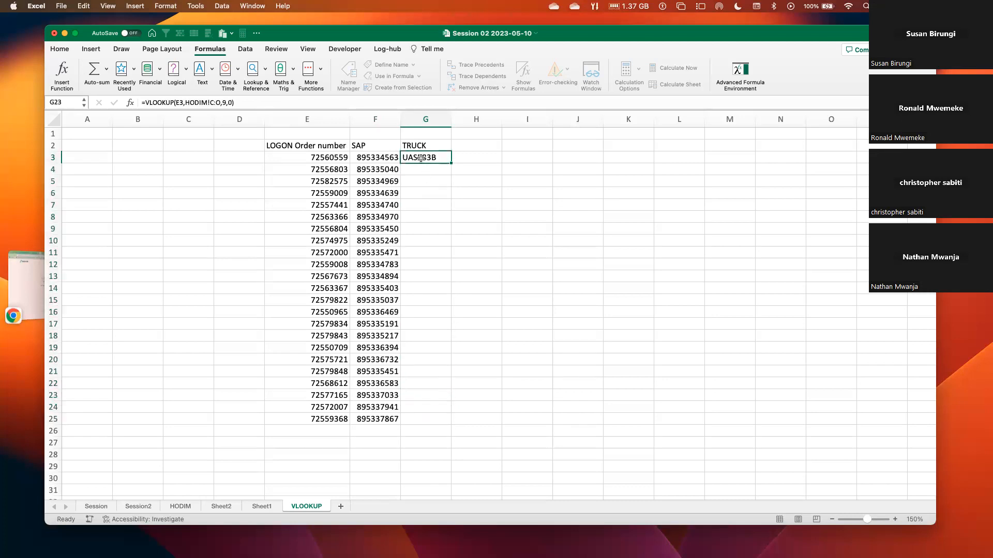
{"action": "left_click_drag", "start_coordinate": [421, 158], "coordinate": [419, 308]}
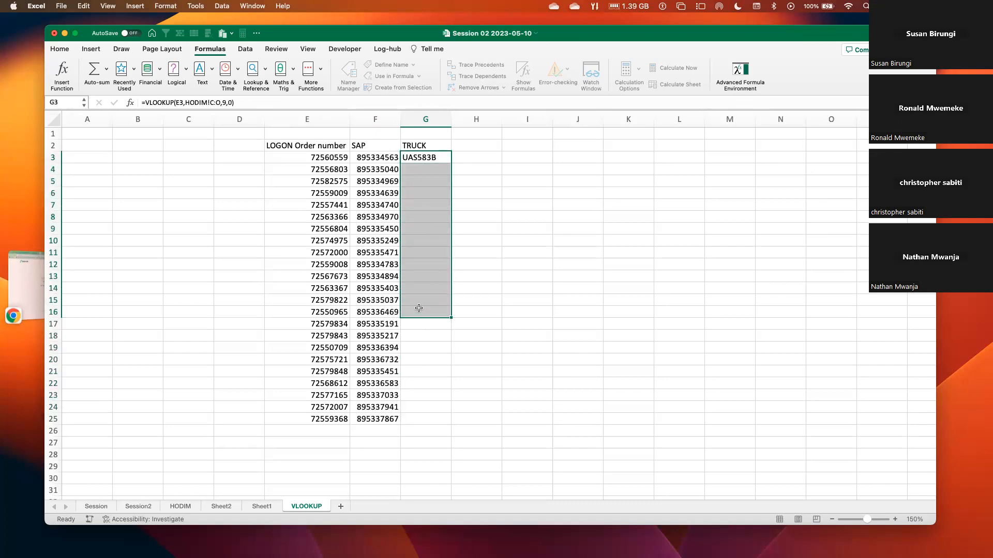
{"action": "key", "text": "ctrl+d"}
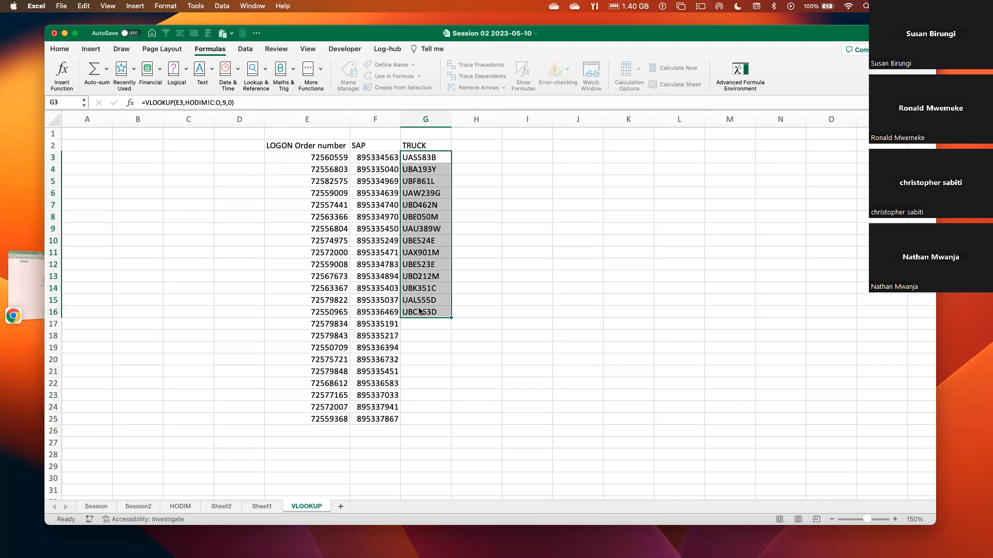
Extend the truck lookup formula from G16 down to G21, check G18, and fill it from G21 down to G25.
{"action": "left_click_drag", "start_coordinate": [420, 313], "coordinate": [430, 367]}
{"action": "key", "text": "ctrl+d"}
{"action": "left_click", "coordinate": [413, 334]}
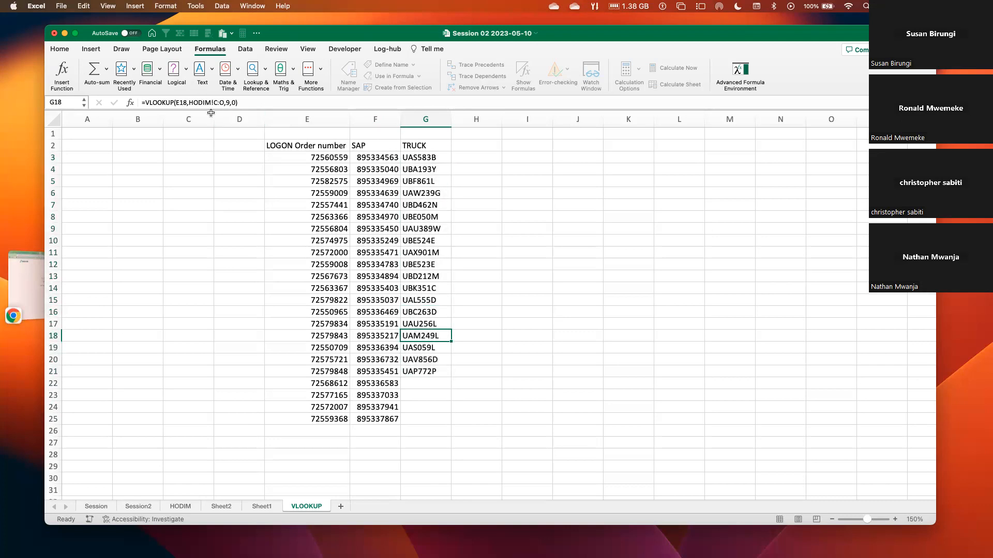
{"action": "left_click_drag", "start_coordinate": [420, 374], "coordinate": [421, 414]}
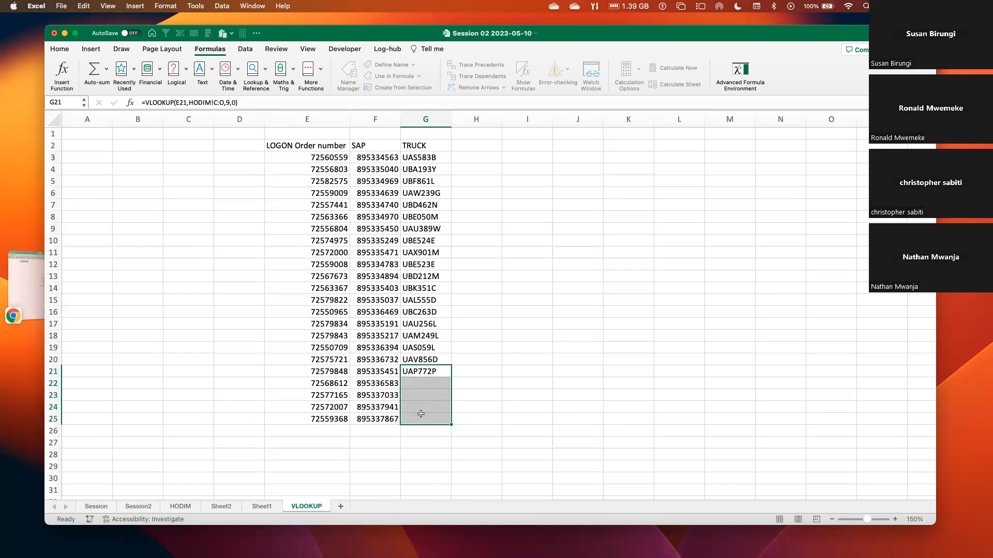
{"action": "key", "text": "ctrl+d"}
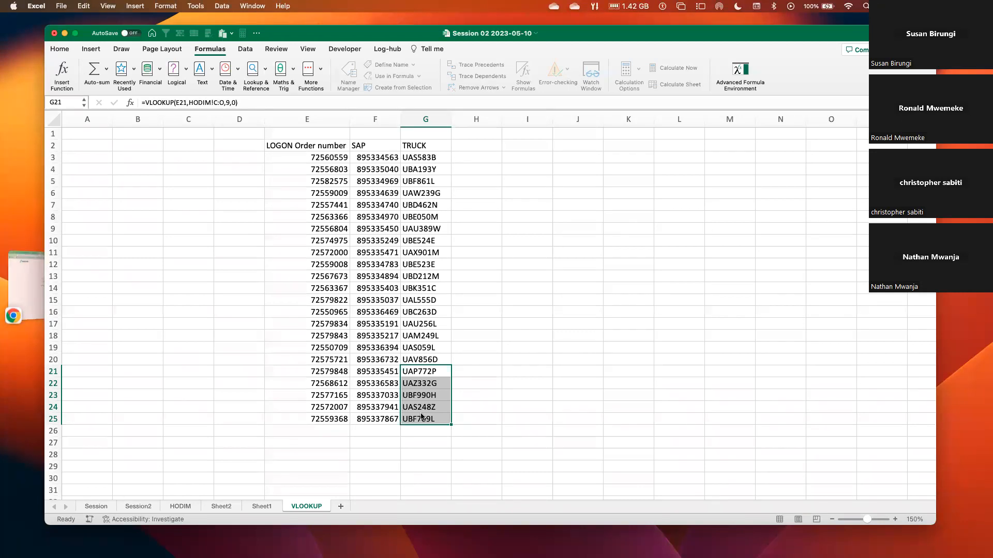
{"action": "left_click", "coordinate": [415, 205]}
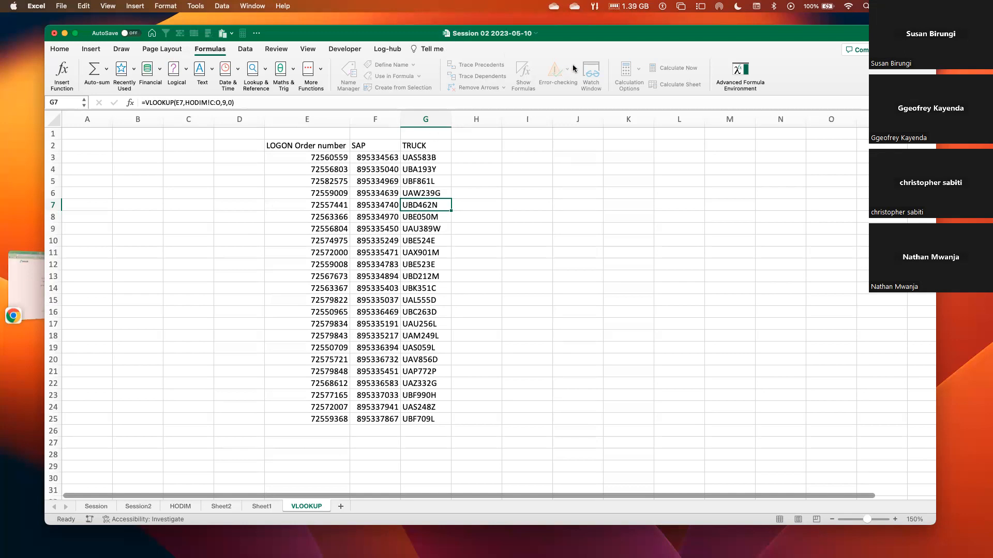
{"action": "left_click", "coordinate": [430, 156]}
{"action": "left_click_drag", "start_coordinate": [430, 155], "coordinate": [427, 396]}
{"action": "left_click_drag", "start_coordinate": [376, 157], "coordinate": [434, 415]}
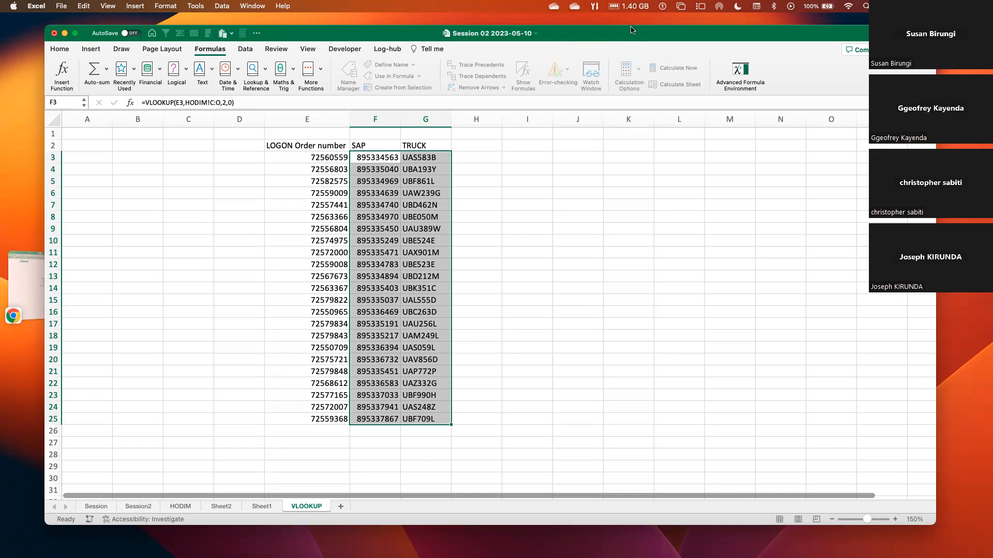
{"action": "left_click", "coordinate": [487, 225]}
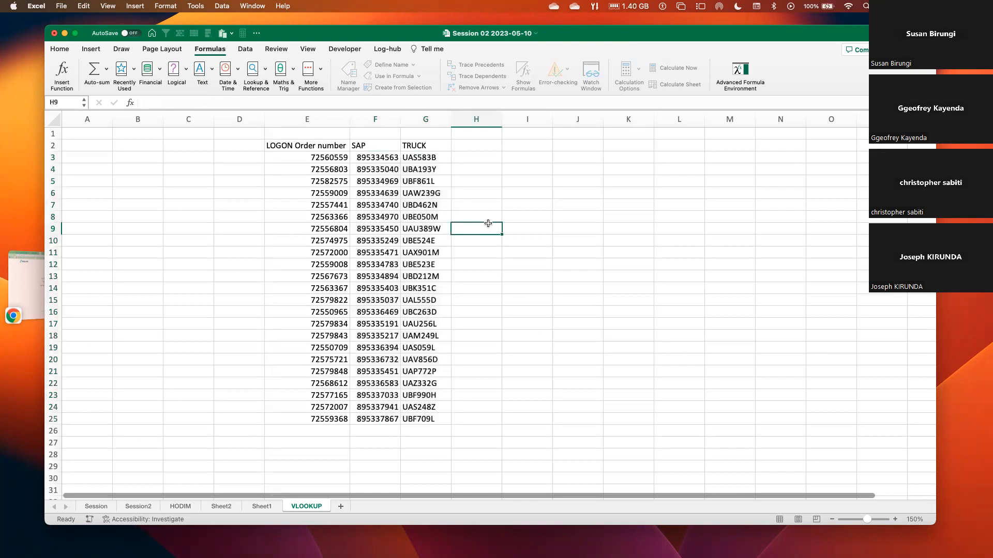